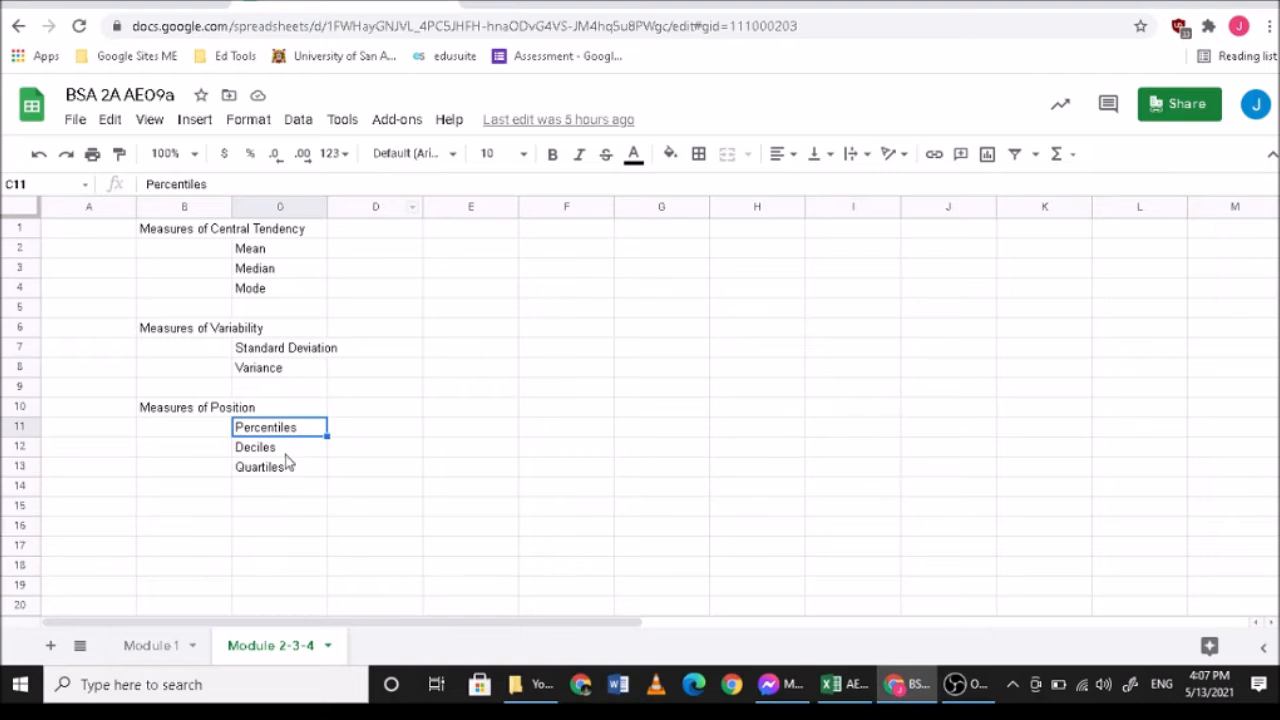
- Add the label Box Plot in cell D14, below and beside the Quartiles entry
click(284, 451)
click(288, 471)
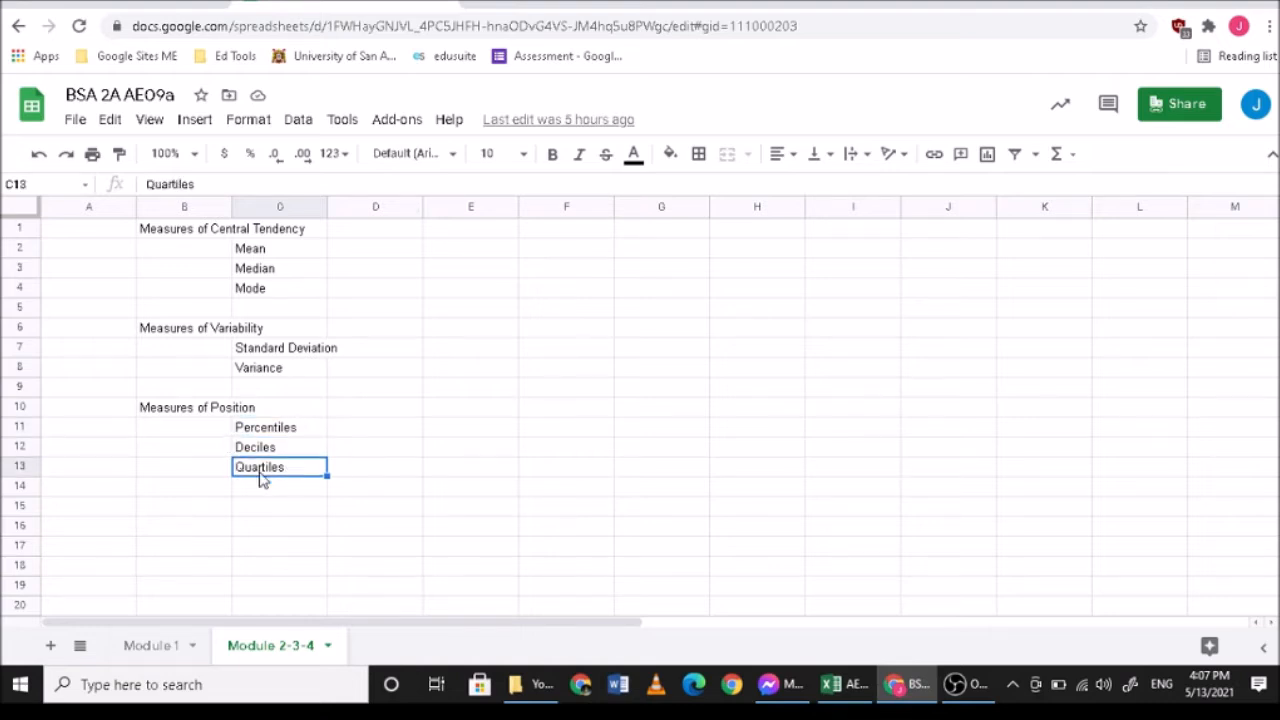
click(358, 496)
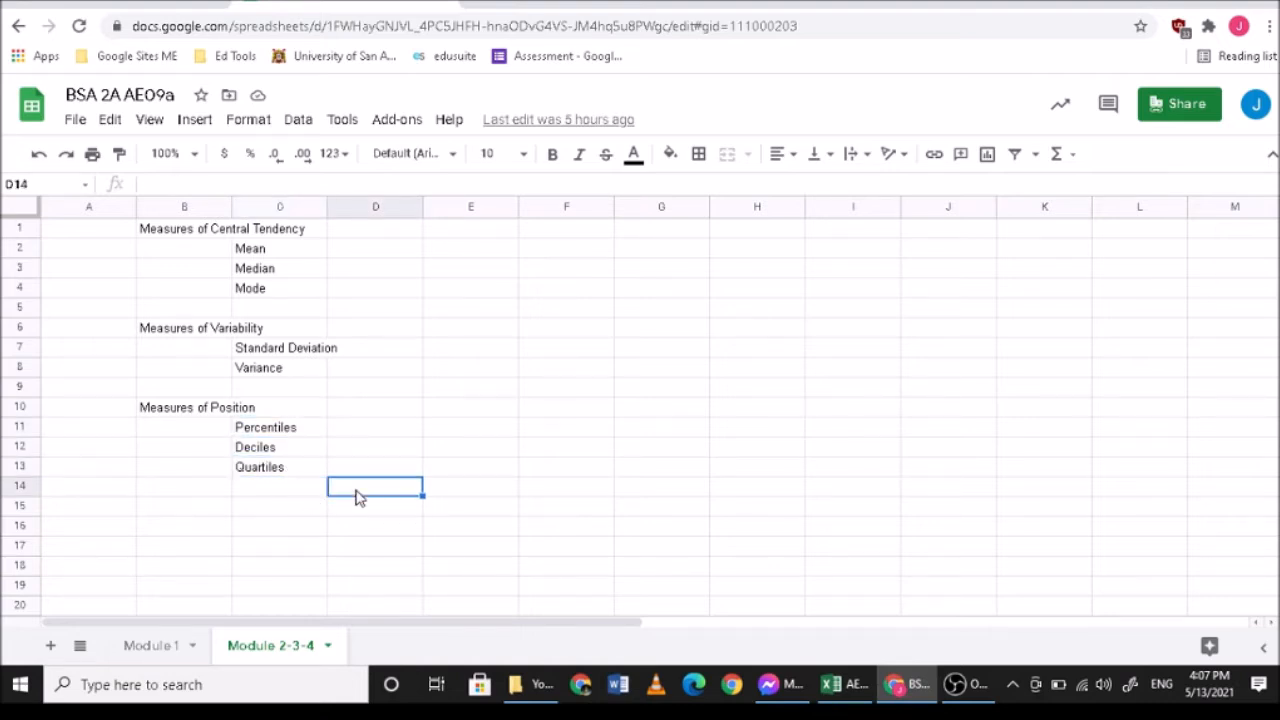
text(Box)
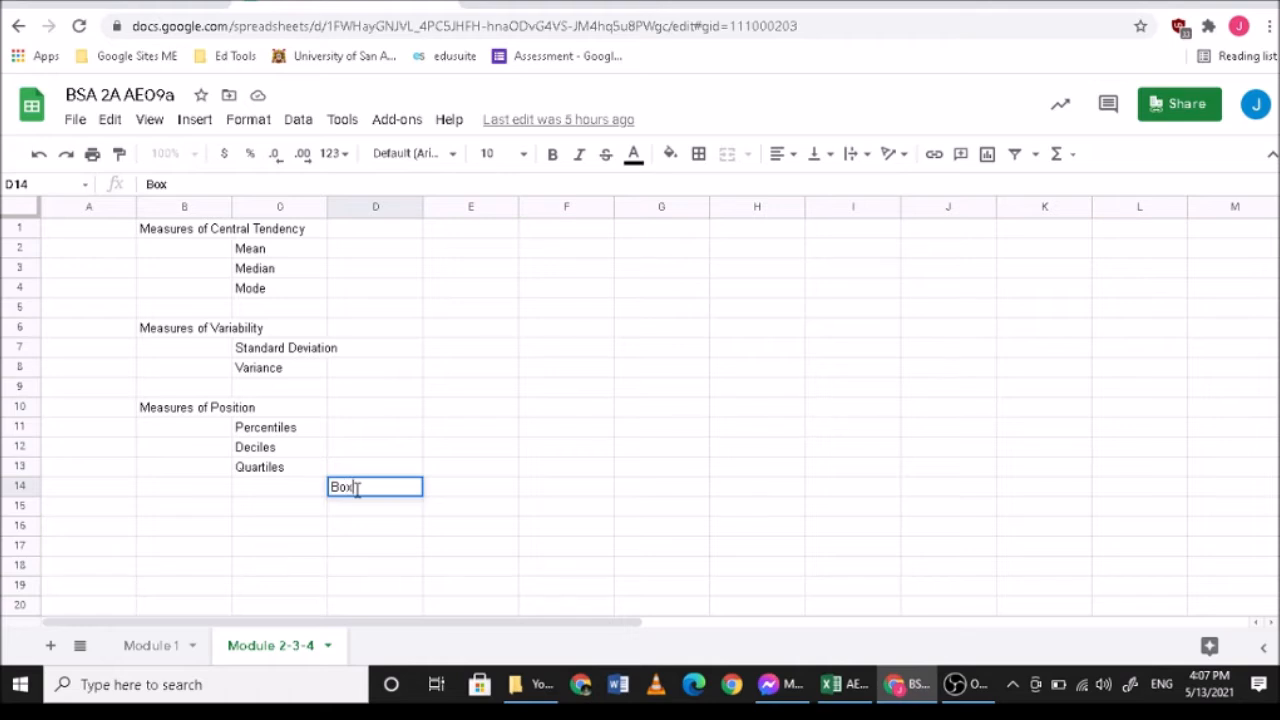
text(Plot)
click(355, 487)
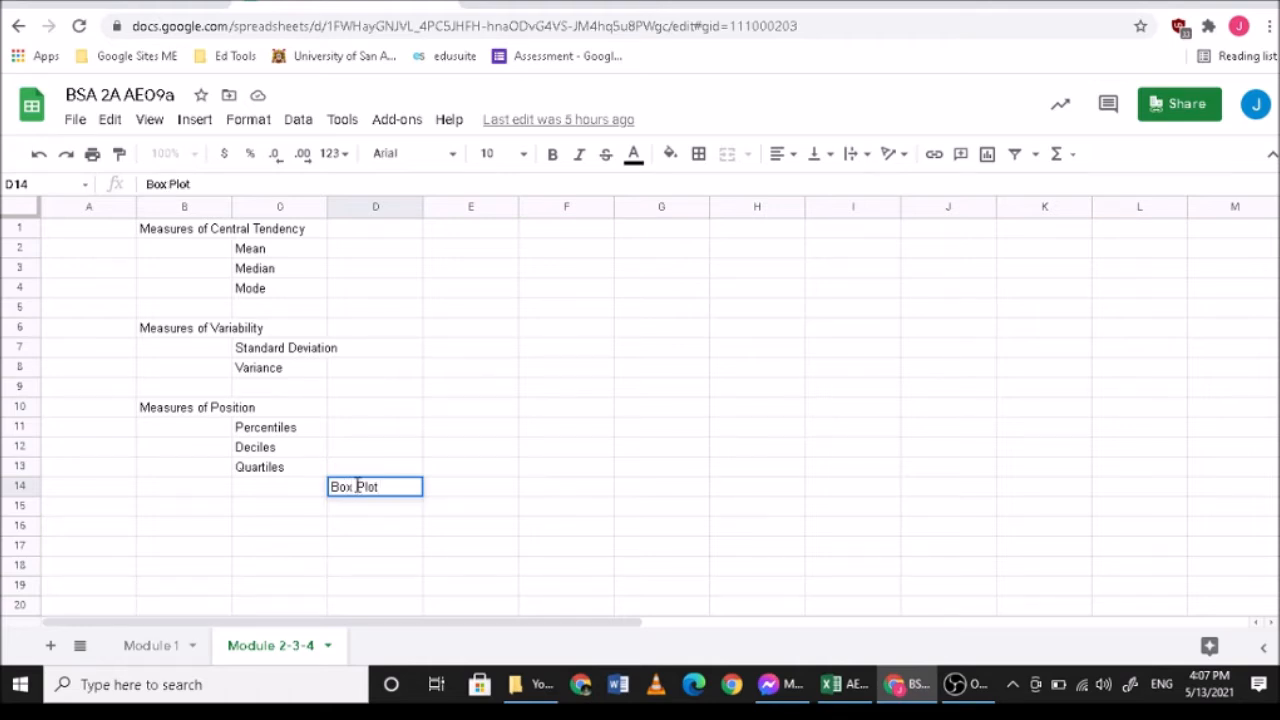
key(Return)
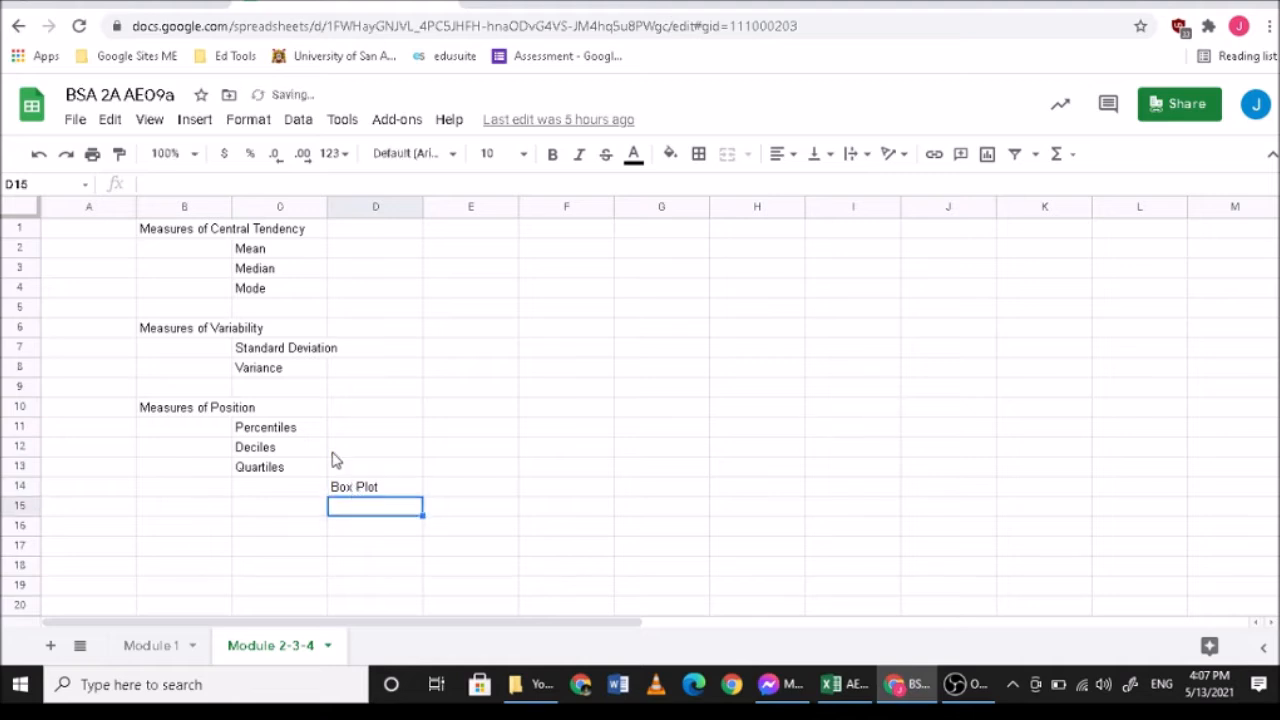
- Enter the percentile position formula p(n+1)/100 as text in cell F11, on the Percentiles row
click(279, 432)
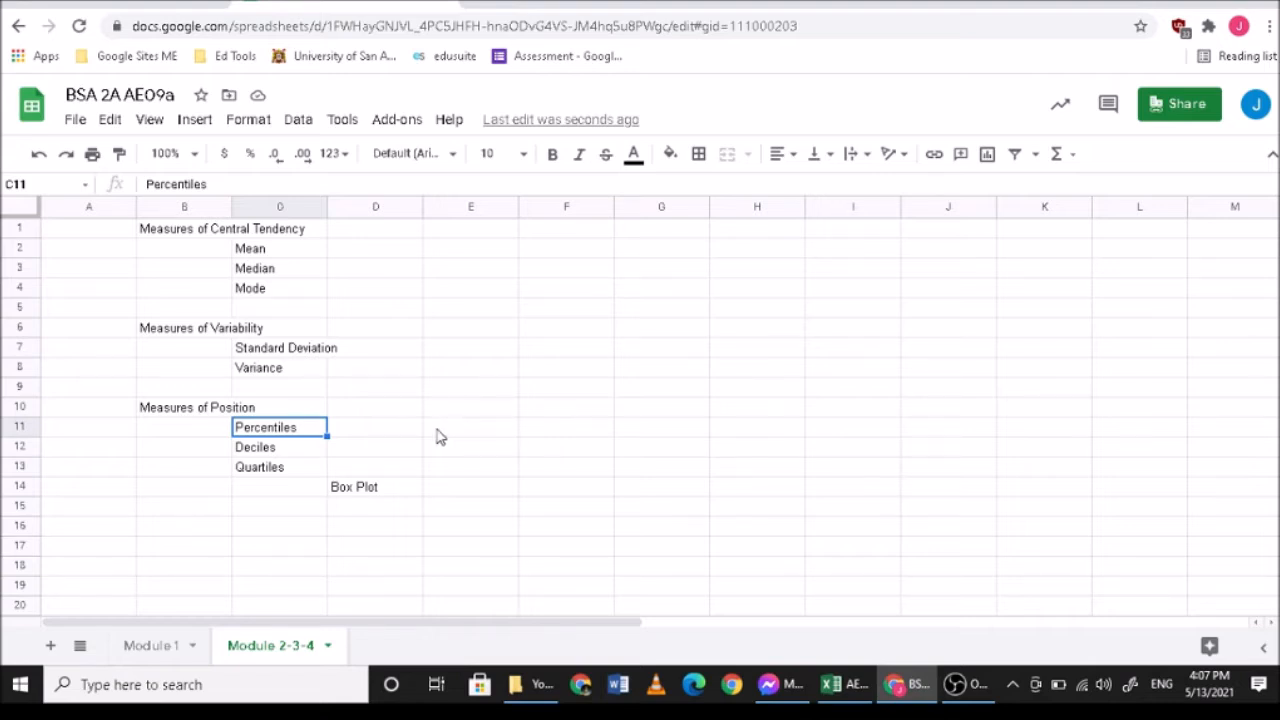
click(484, 436)
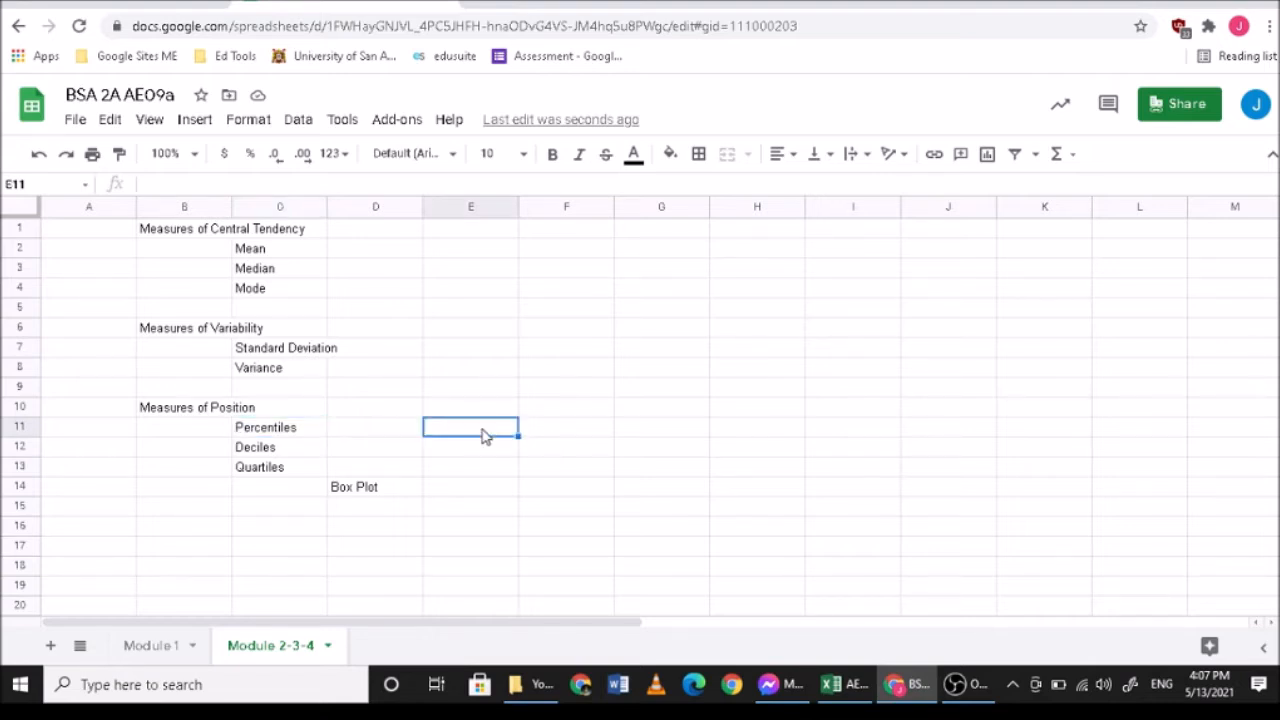
click(560, 437)
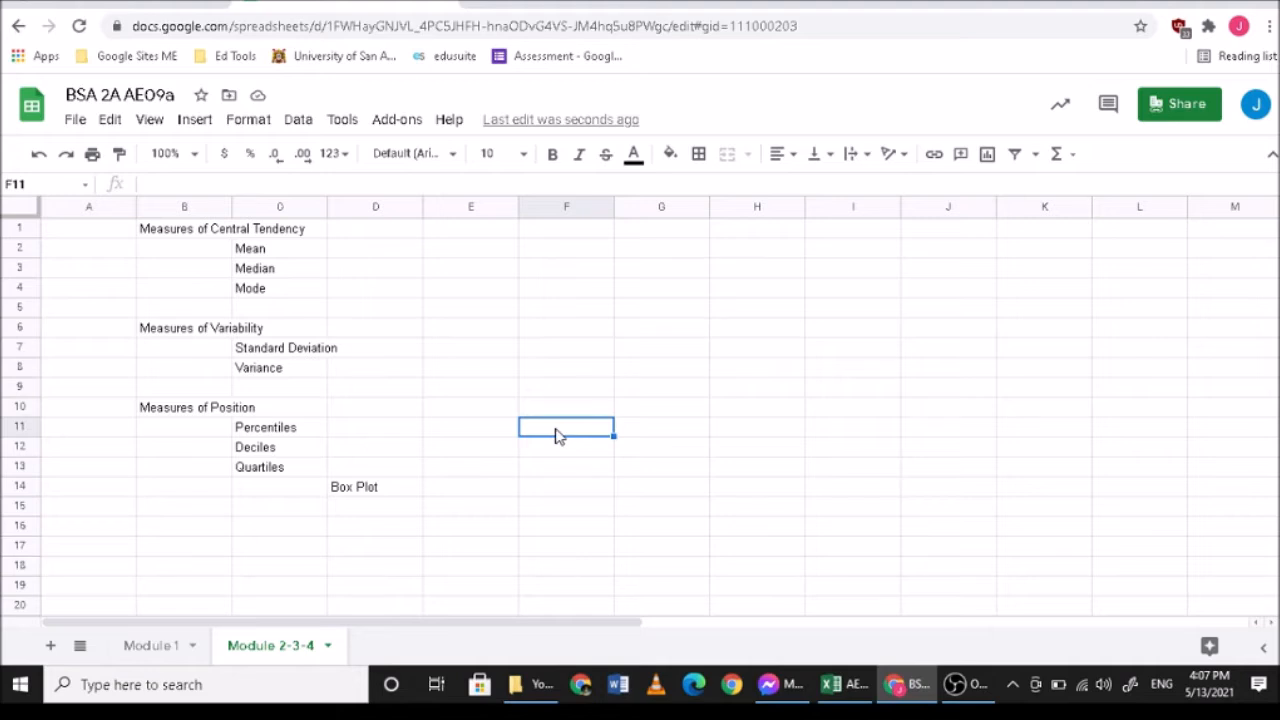
text(n)
key(BackSpace)
text(p(n)
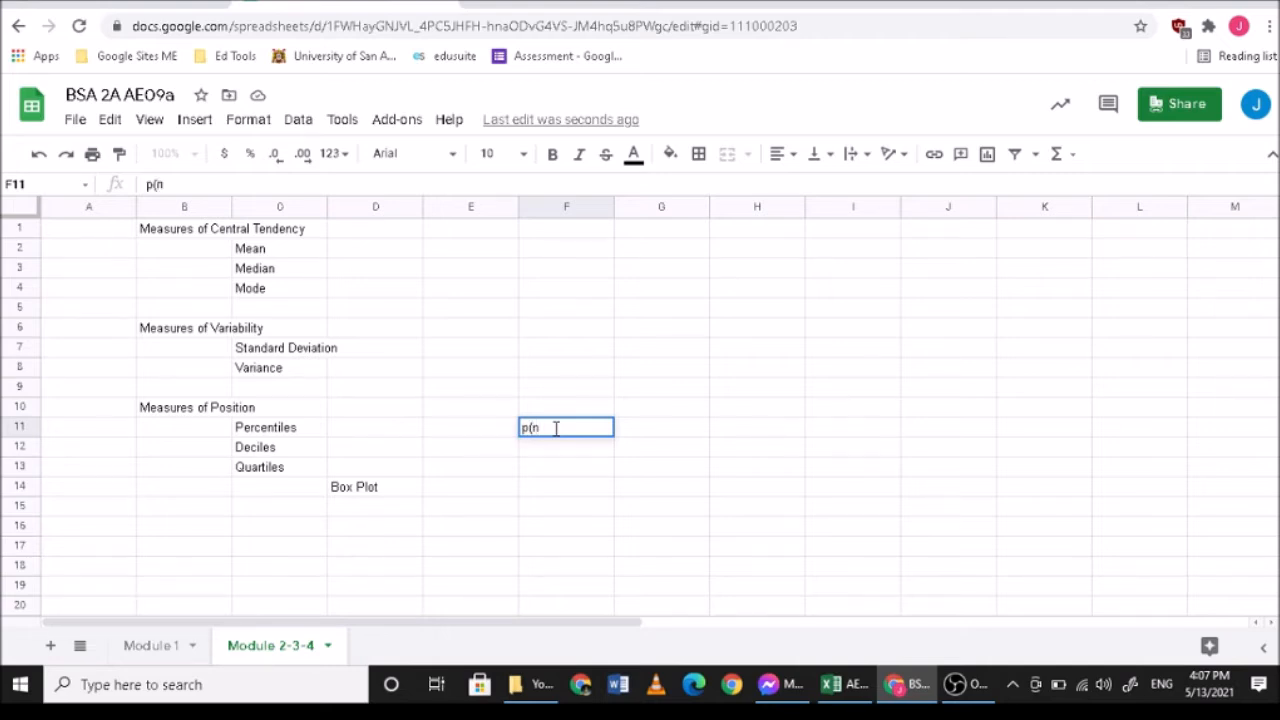
text(+1)/100)
key(Return)
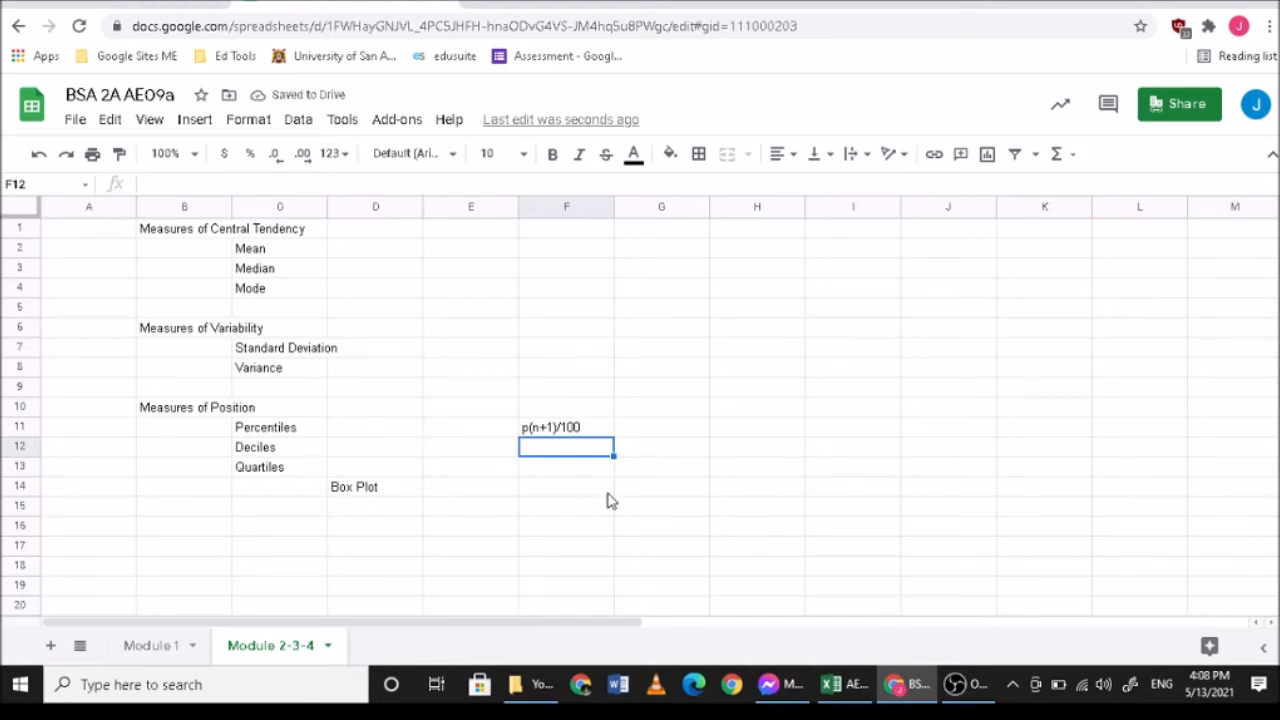
- Enter the decile position formula d(n+1)/10 as text in cell F12, on the Deciles row
text(s)
key(BackSpace)
text(d)
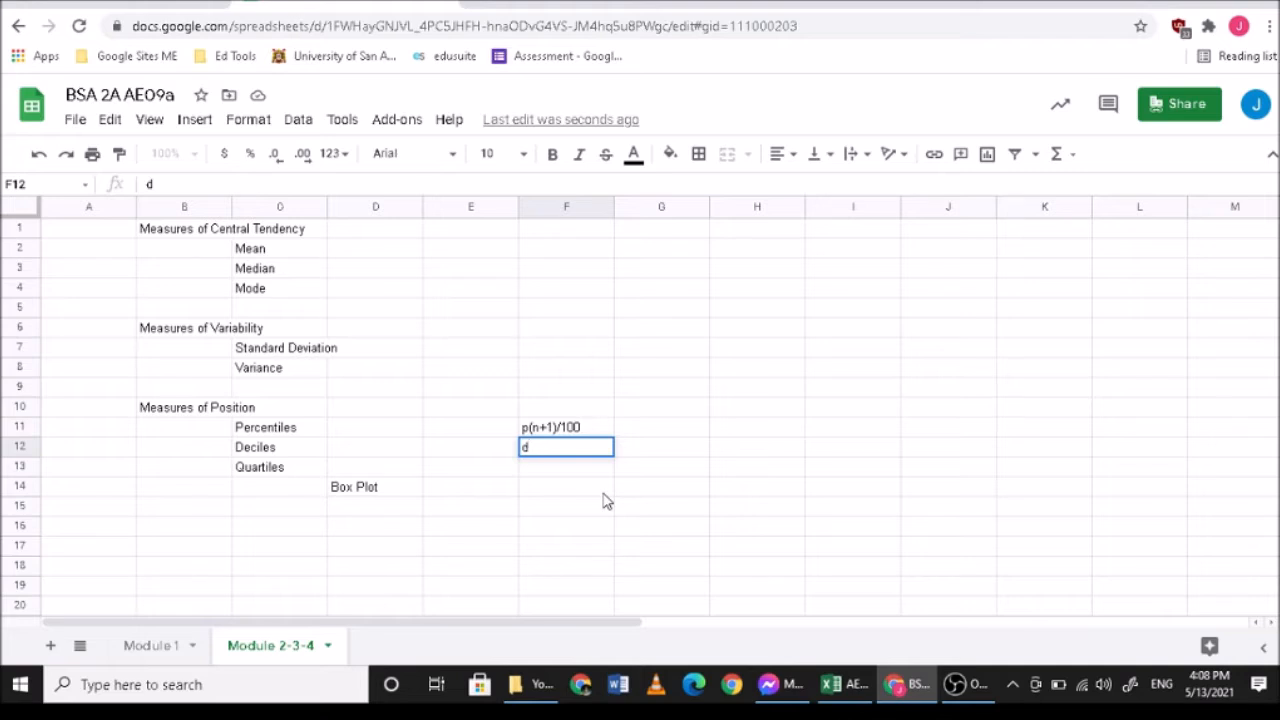
text((n+1)/10)
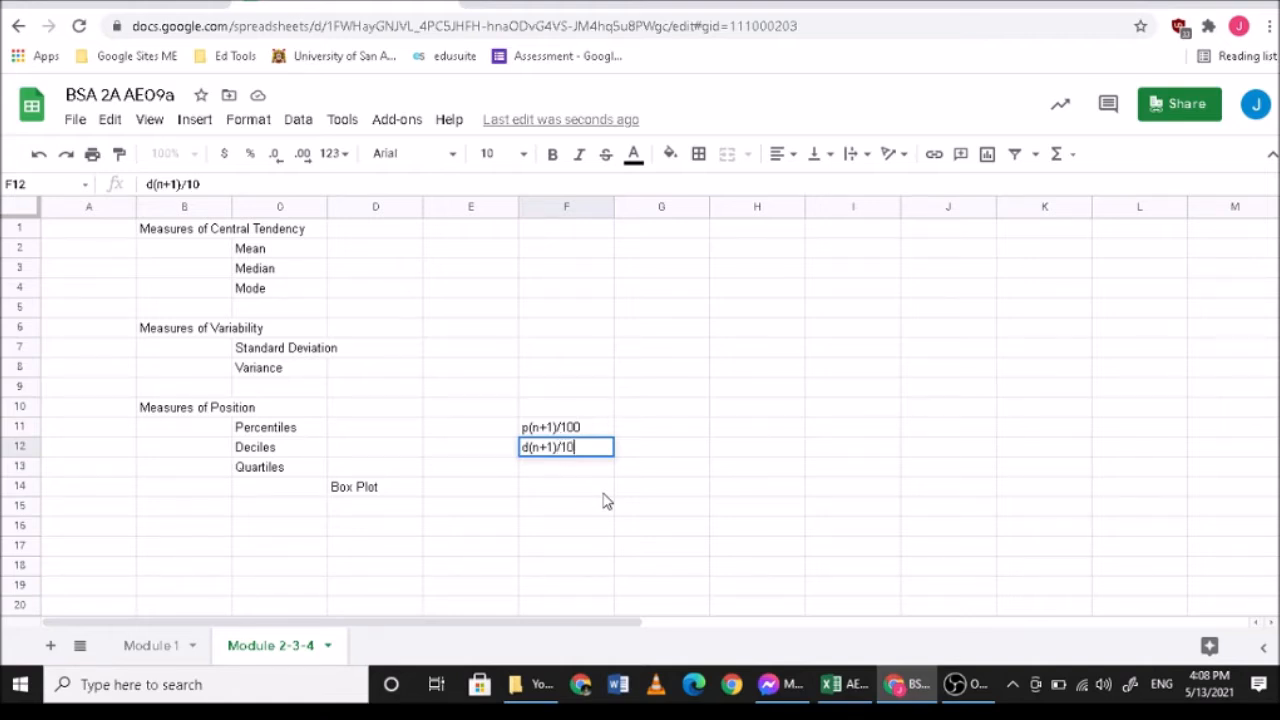
key(Return)
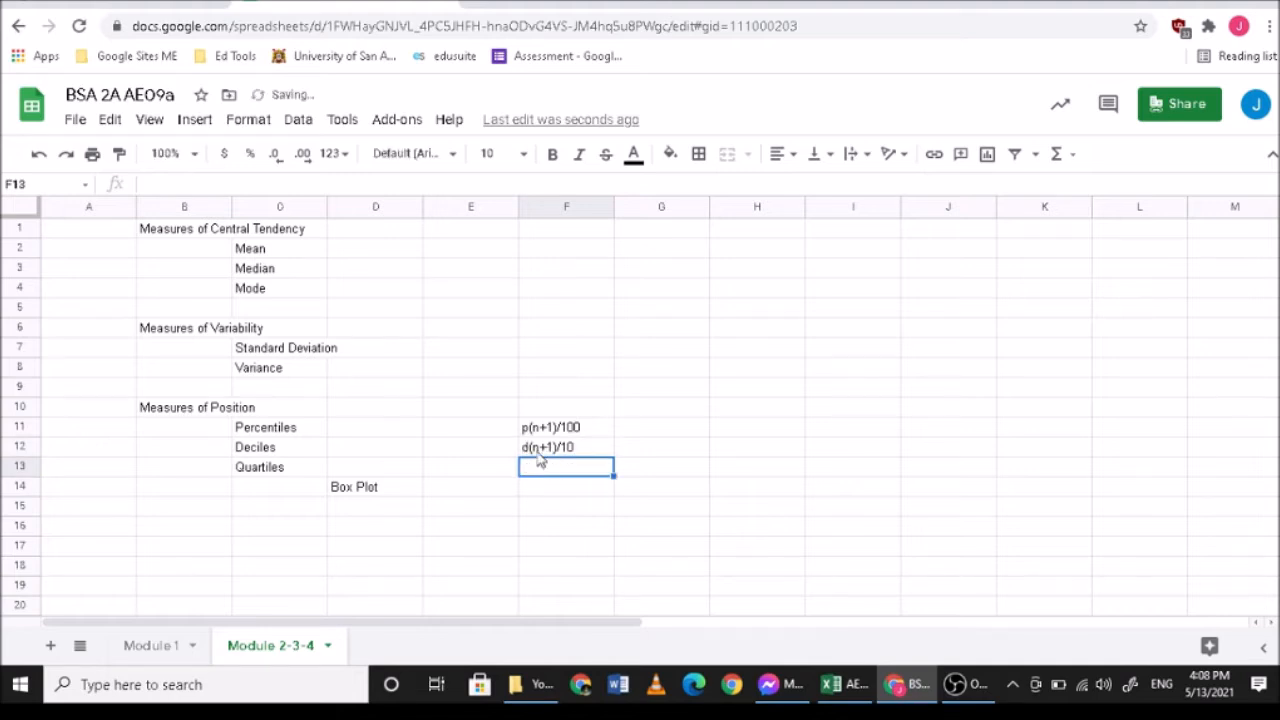
- Enter the quartile position formula q(n+1)/4 as text in cell F13, on the Quartiles row
click(196, 156)
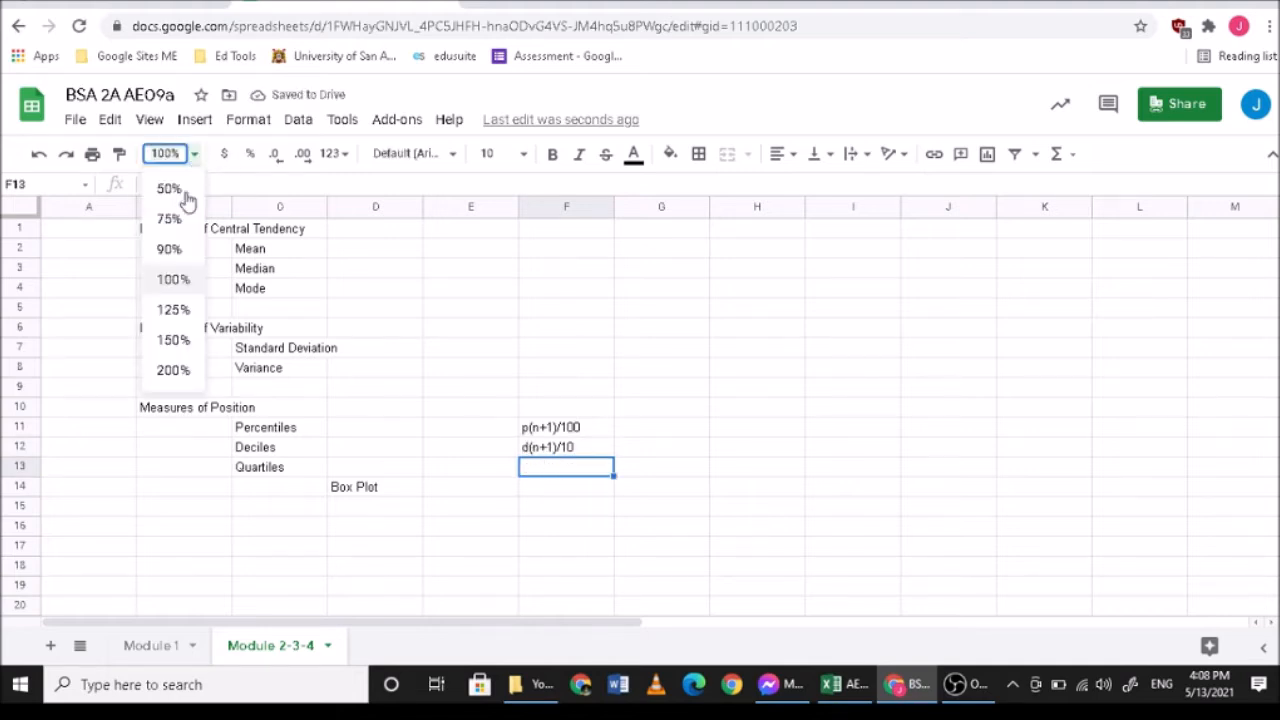
click(173, 311)
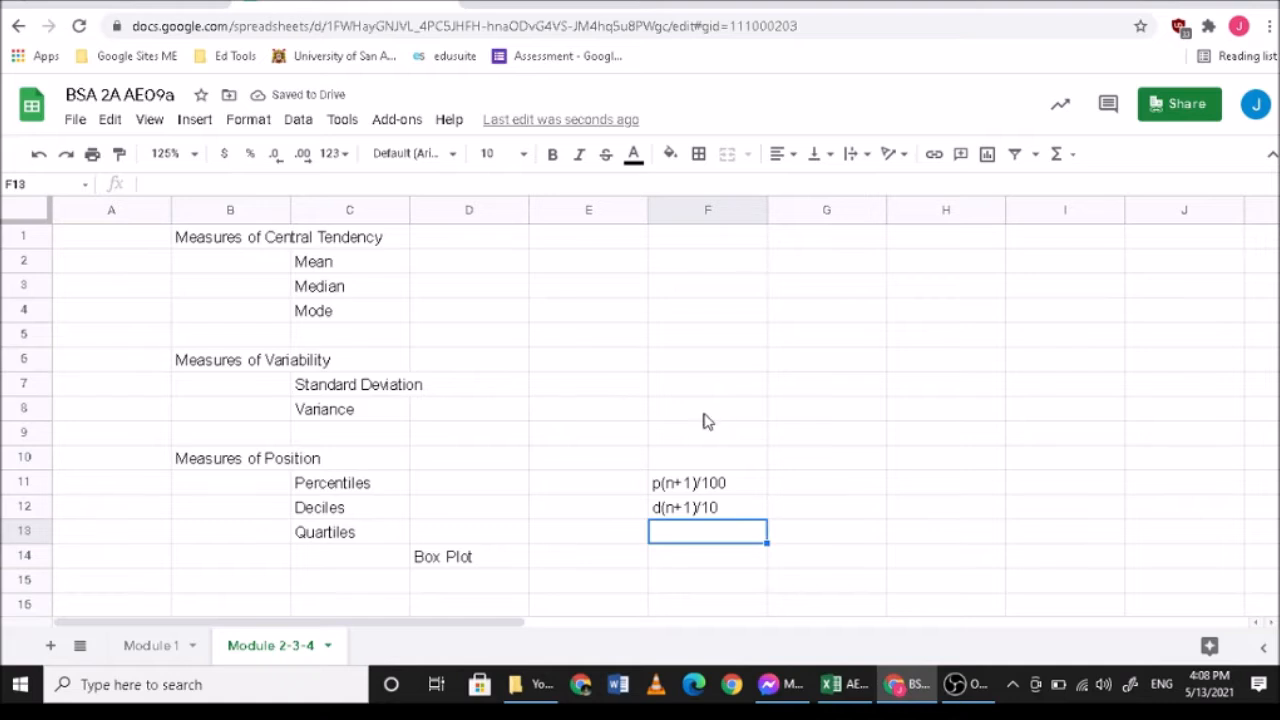
scroll(705, 425, down, 1)
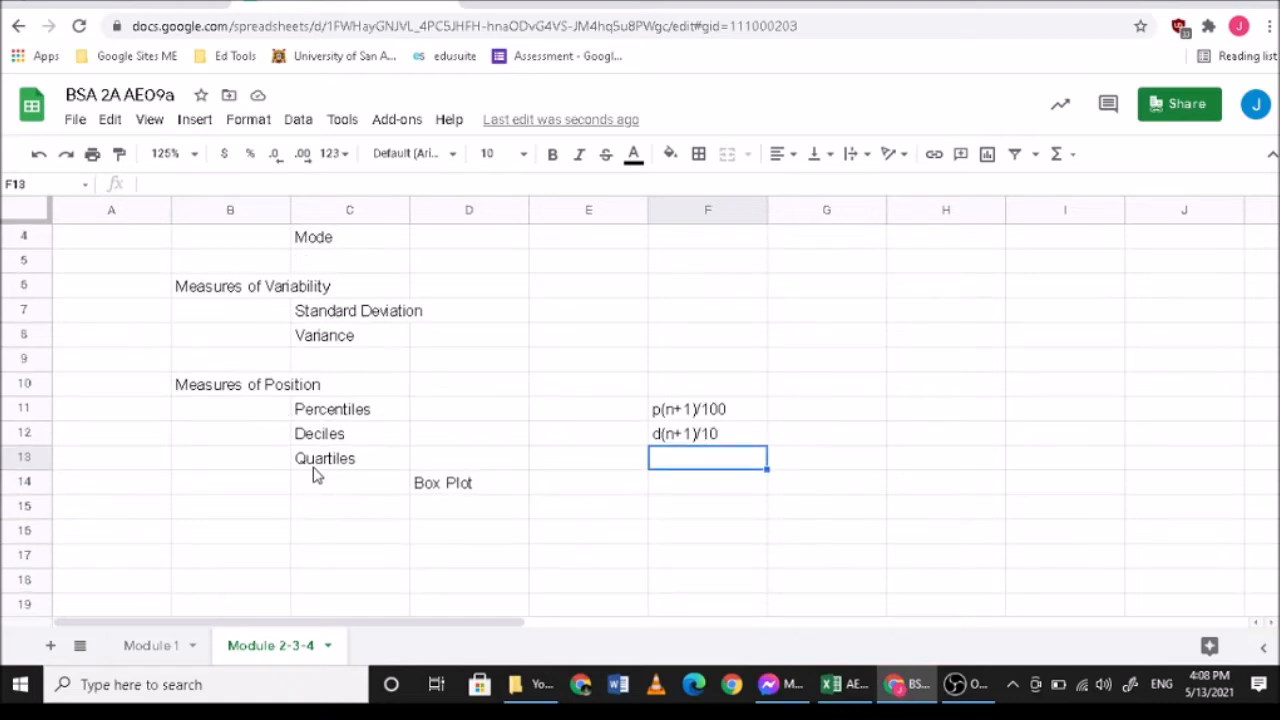
text(q)
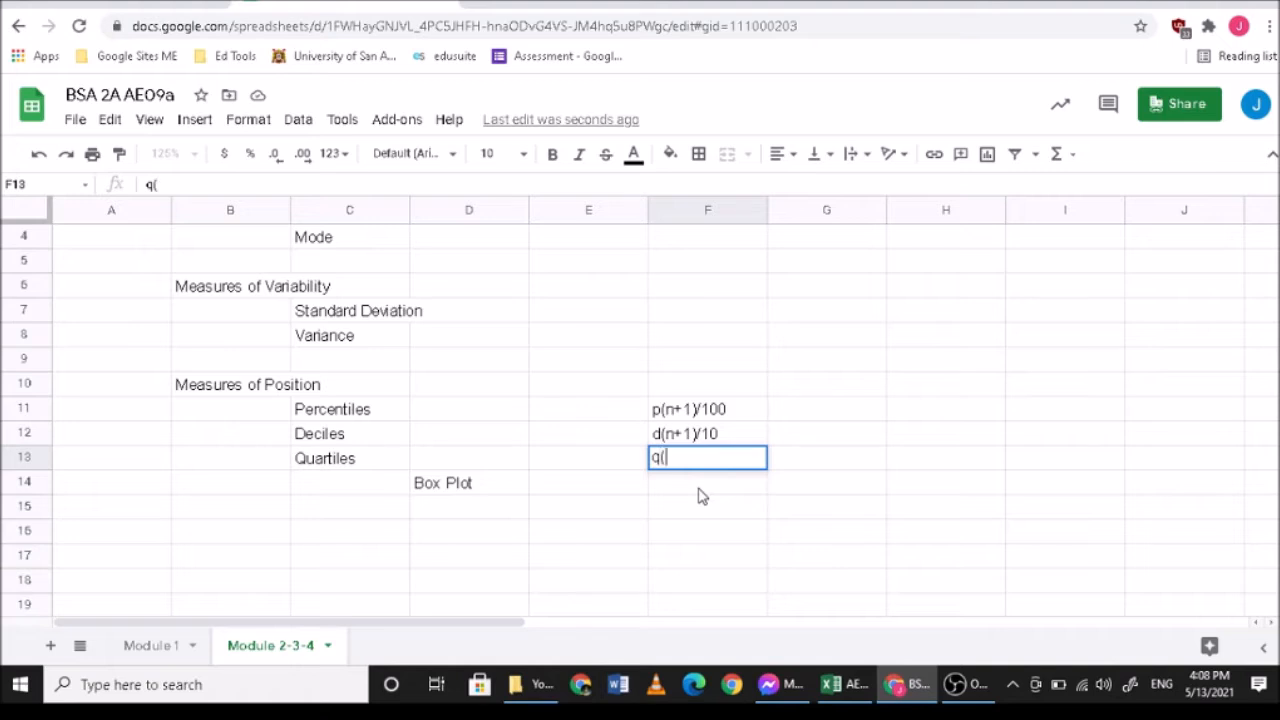
text((n+1)/4)
key(Return)
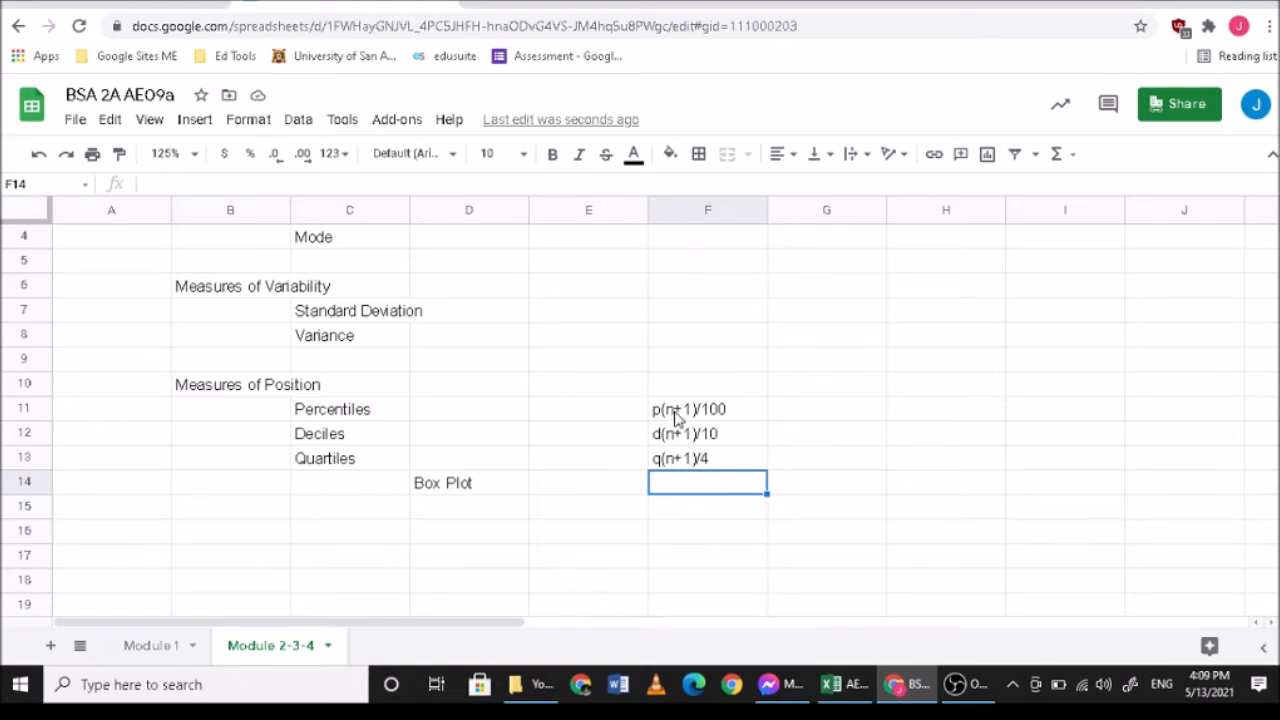
- Switch to the AE09a.xlsx workbook in Excel and review the battery life values in E42:E51 of the tablet table
click(412, 486)
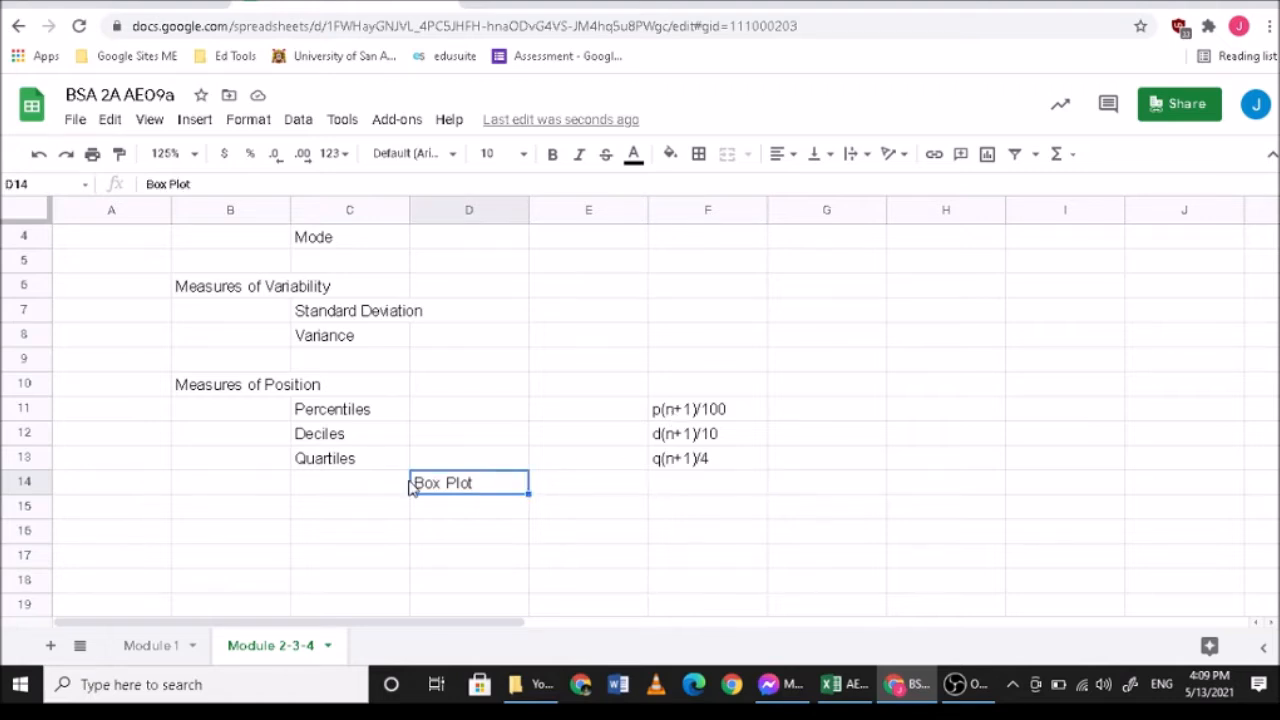
click(352, 465)
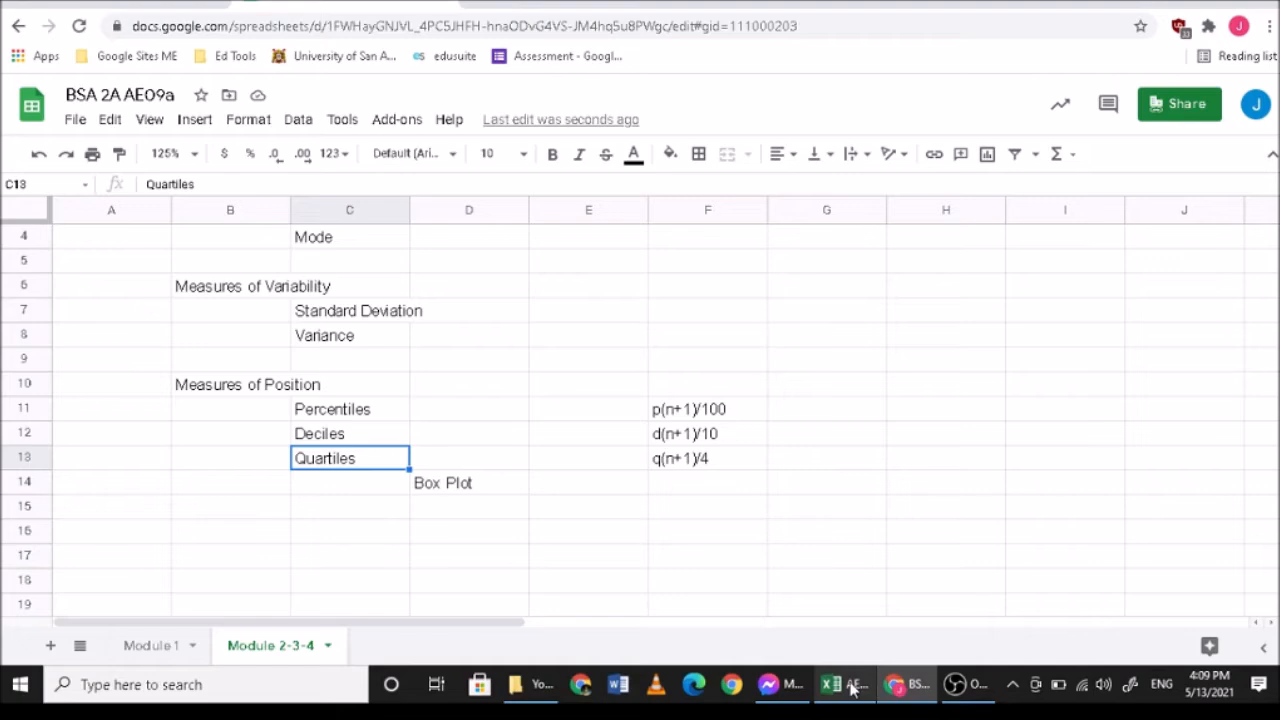
mouse_move(852, 688)
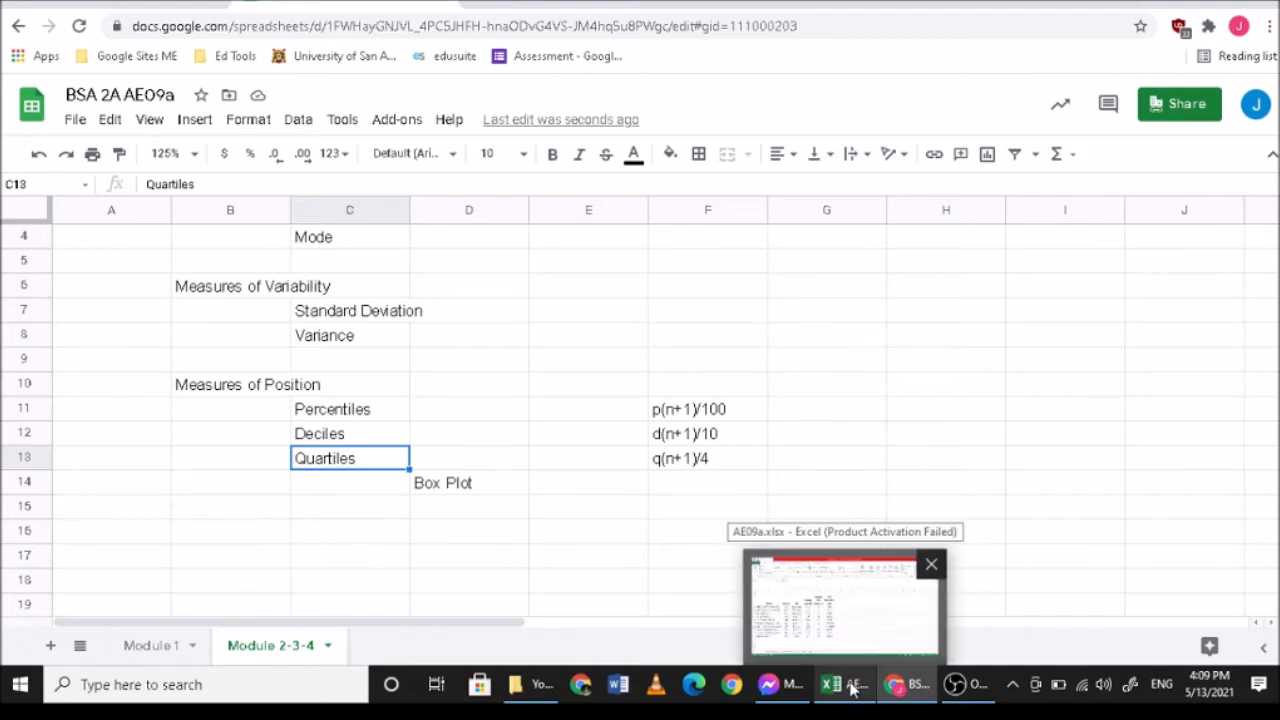
click(852, 688)
scroll(770, 396, down, 6)
scroll(754, 491, up, 6)
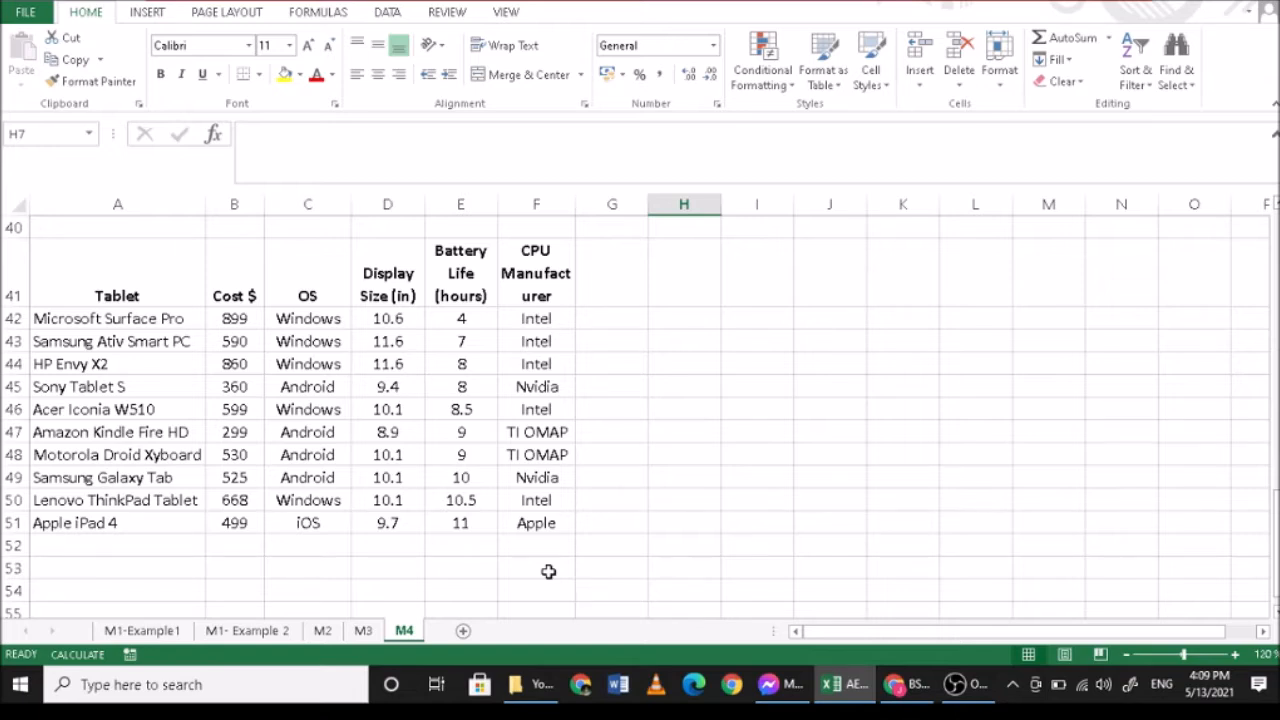
drag(466, 318, 463, 528)
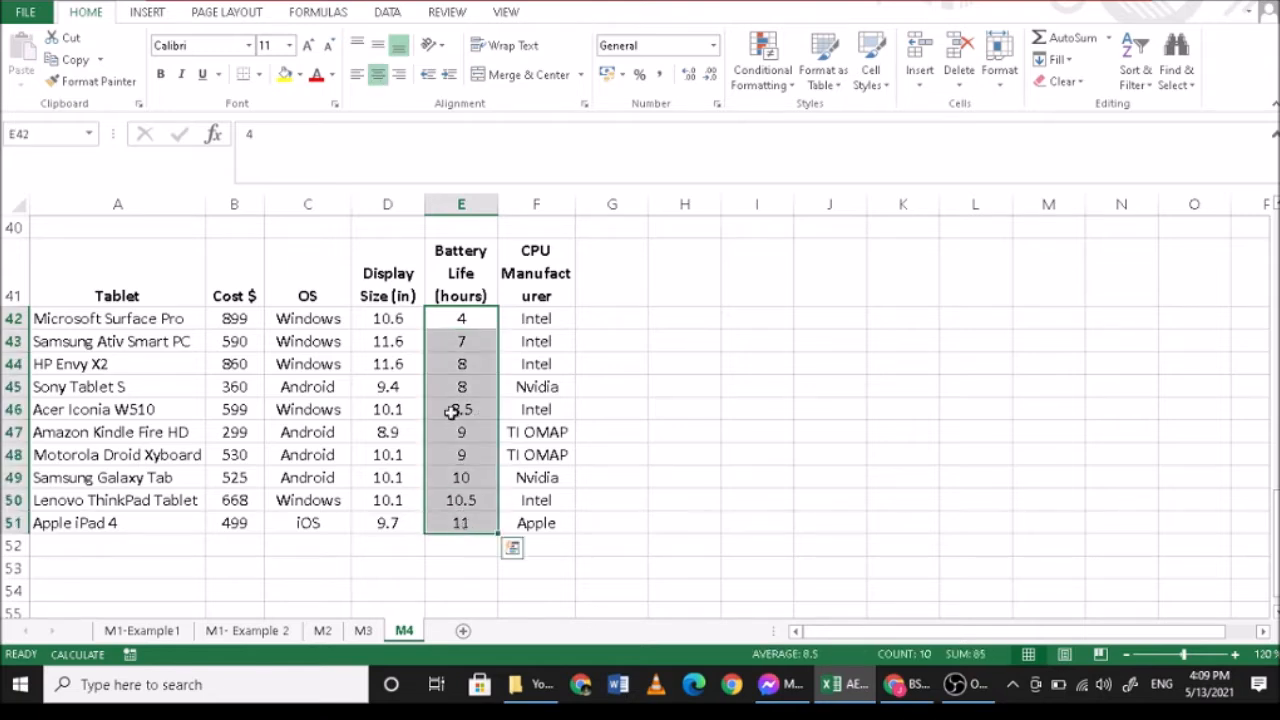
click(468, 320)
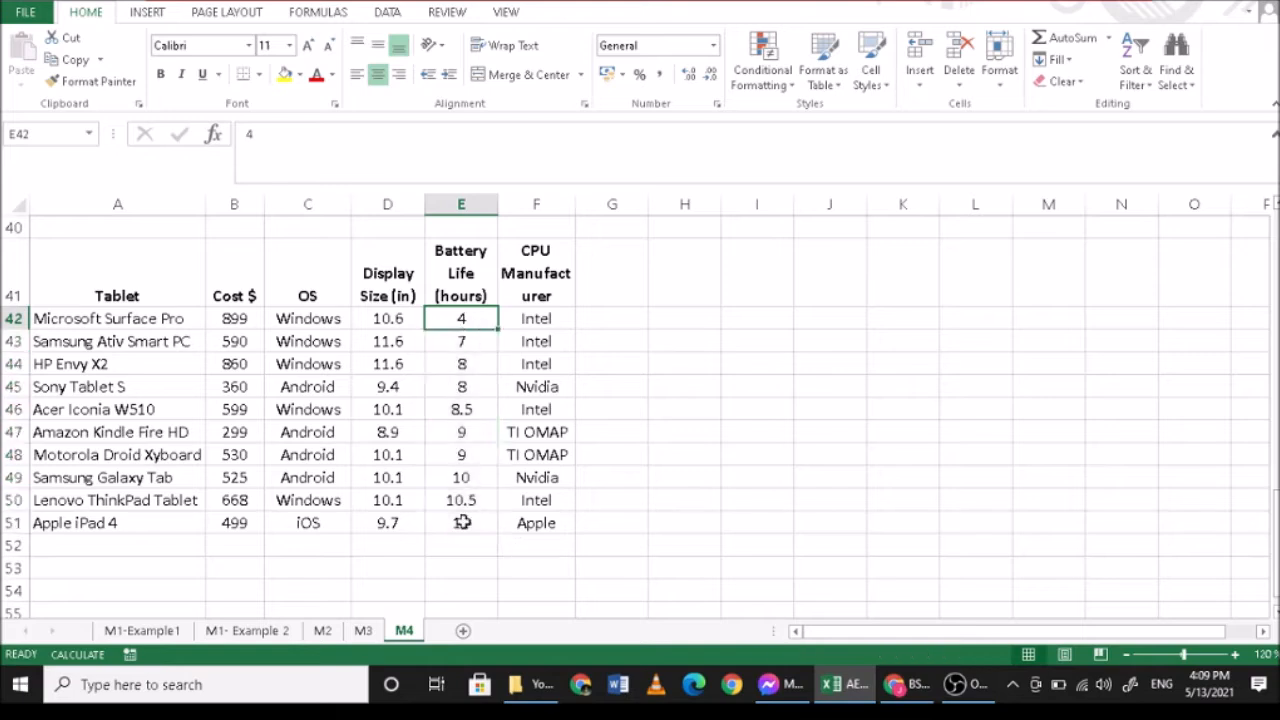
click(463, 521)
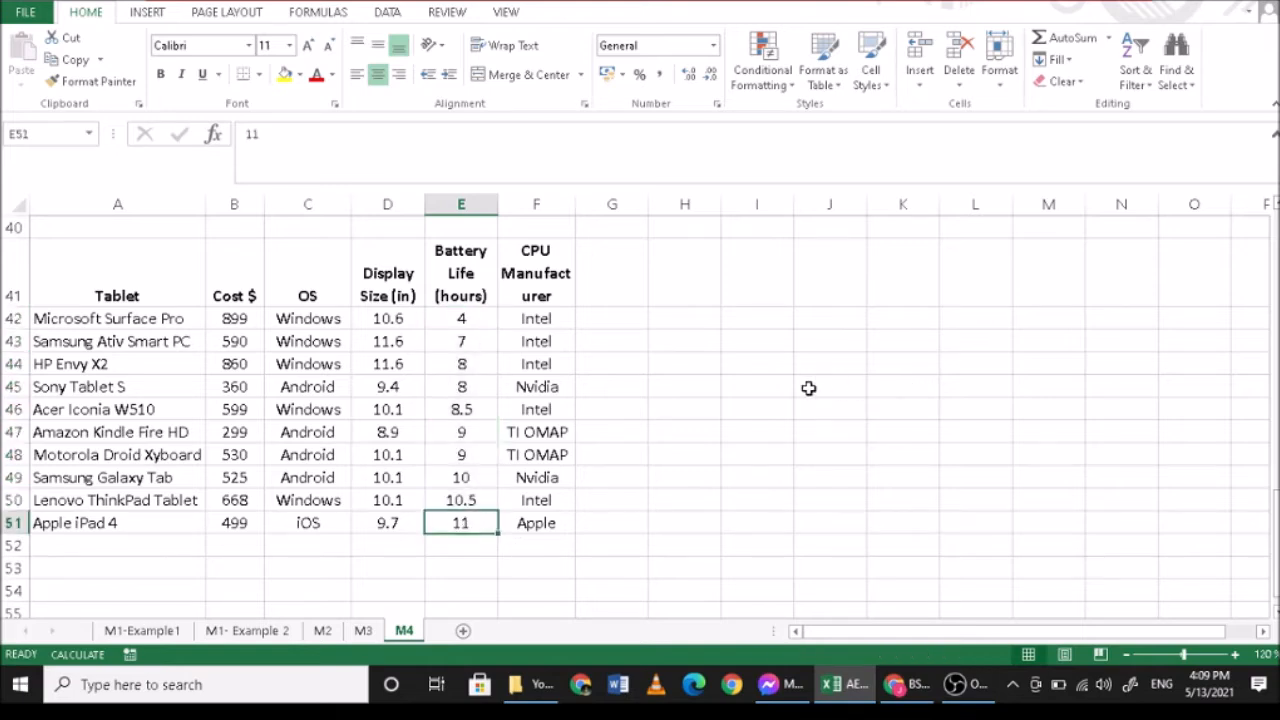
- Label cell I43 as p20 and calculate the 20th percentile's position in J43 with =20*(10+1)/100
click(759, 344)
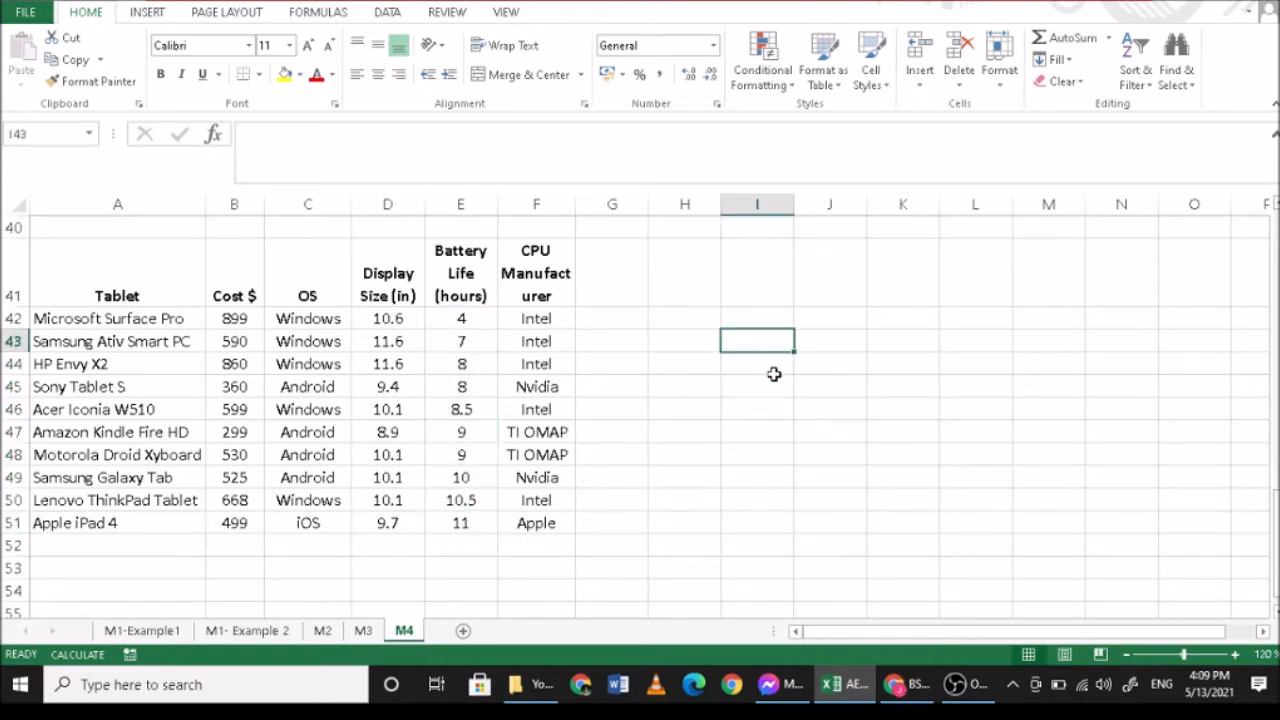
text(p20)
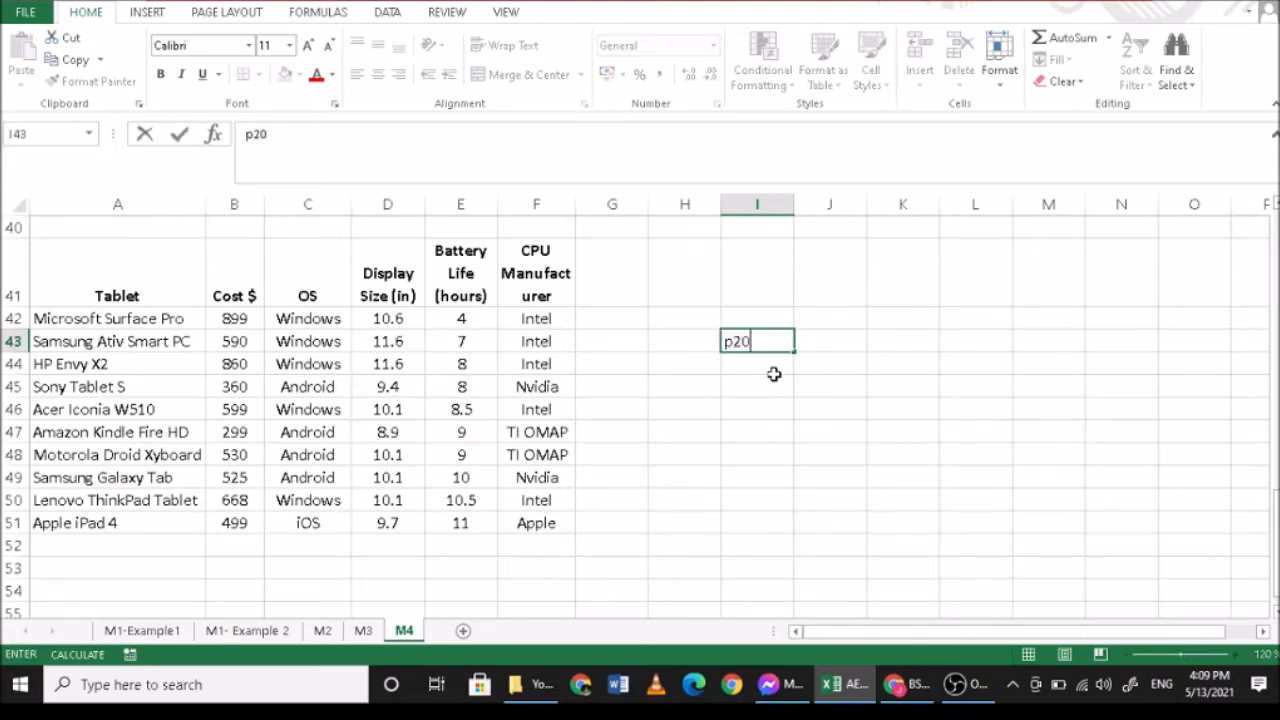
key(Tab)
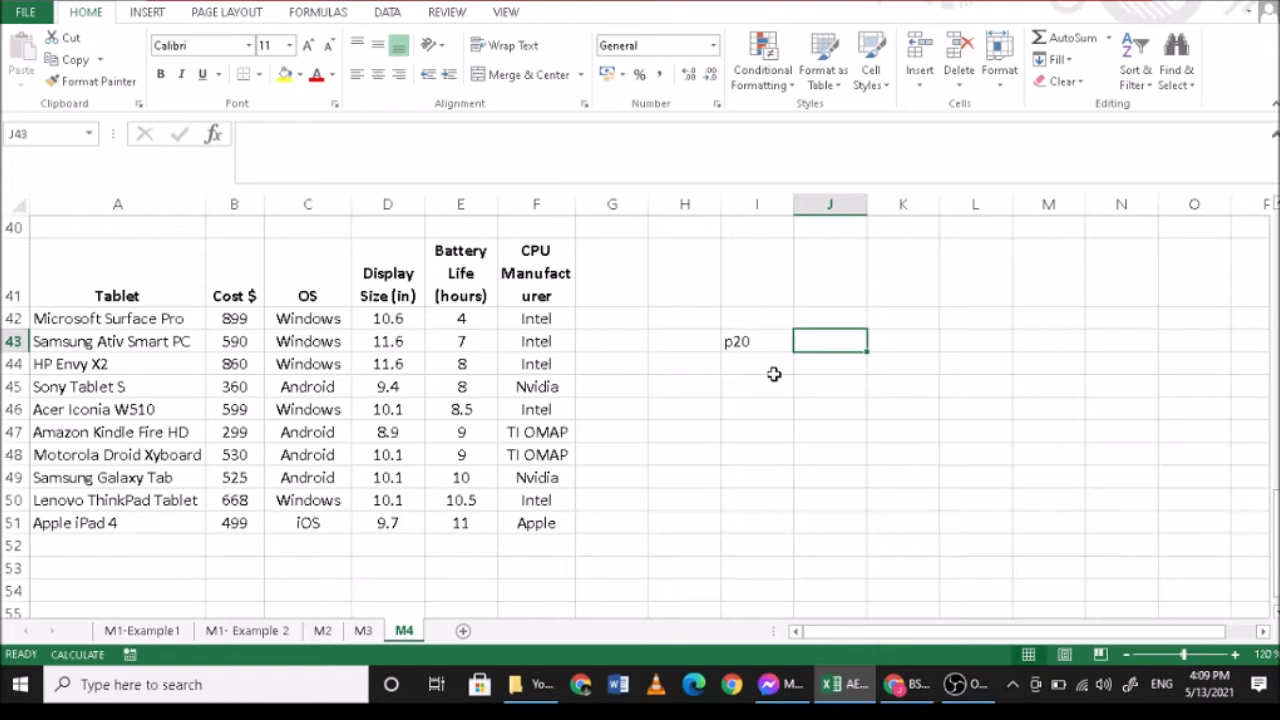
text(=2)
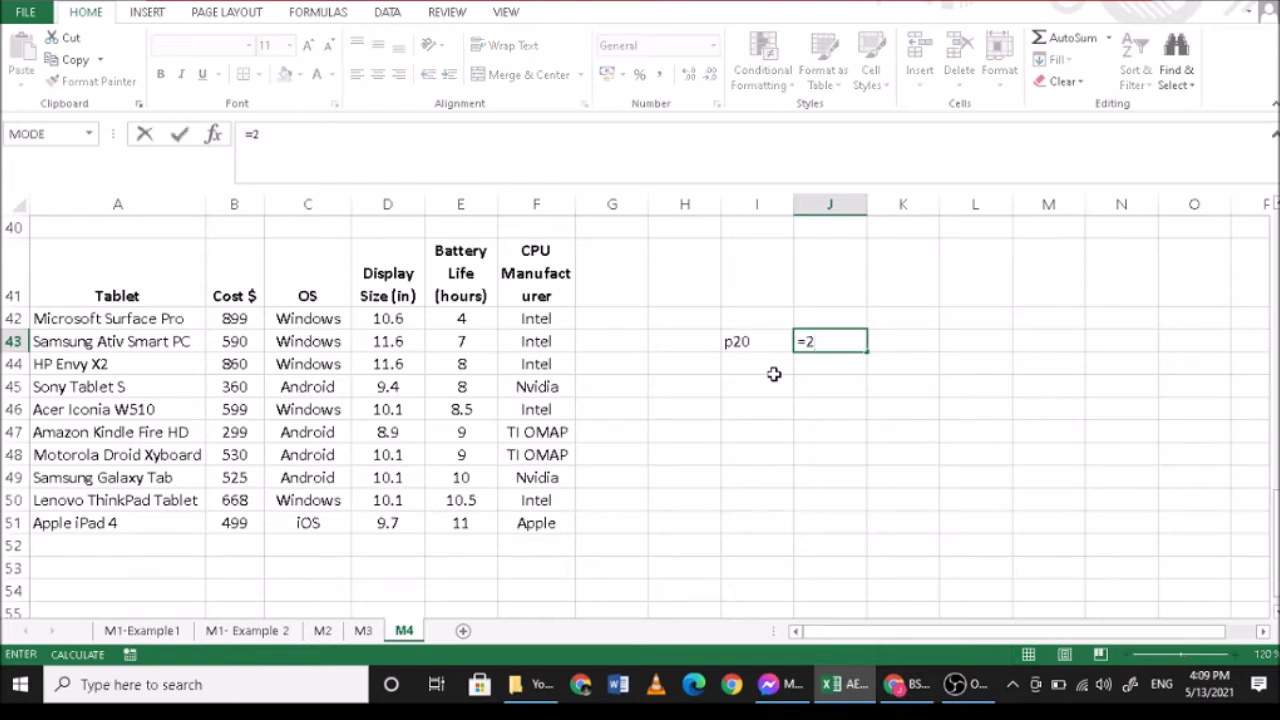
text(0*(10+1))
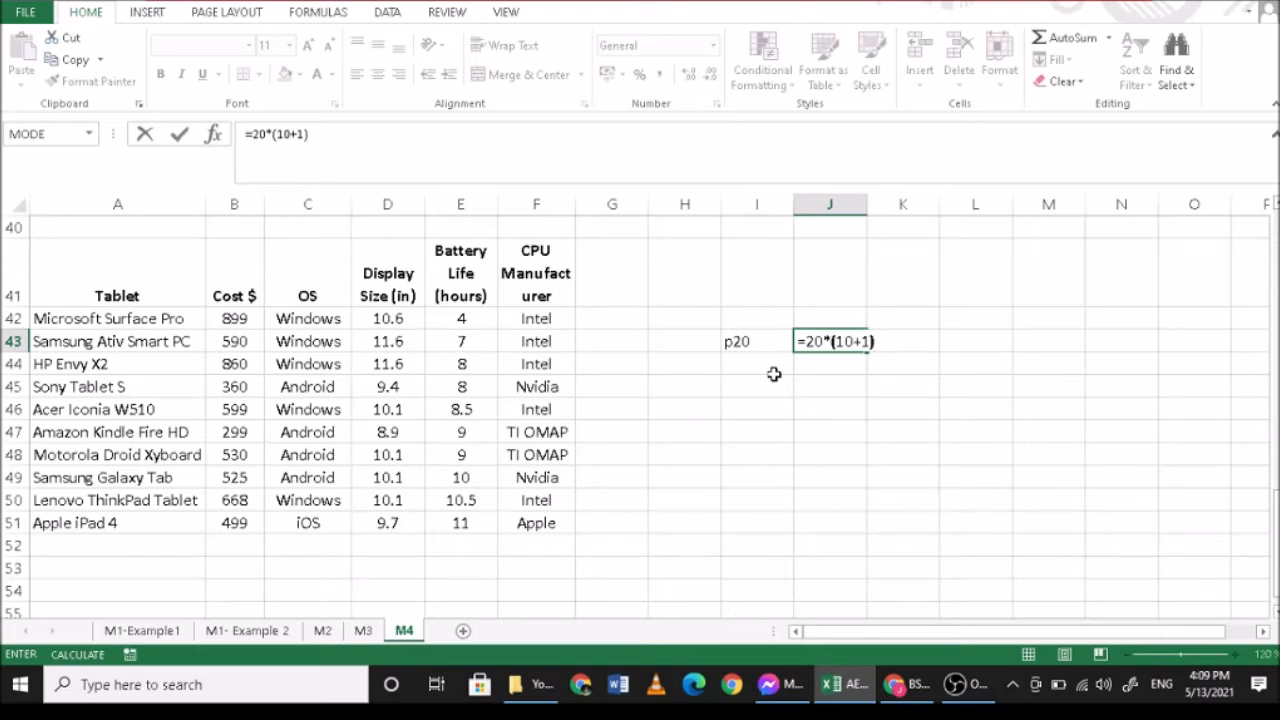
text(/100)
click(773, 372)
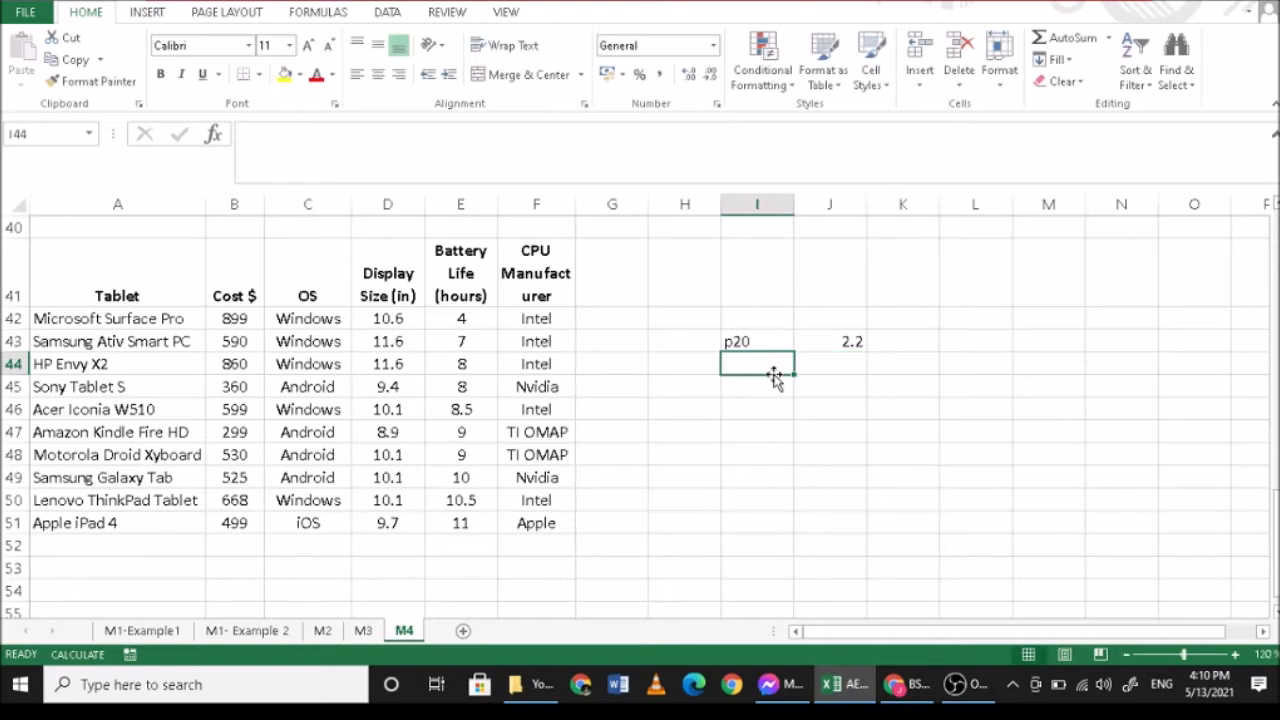
- Compare the p20 position in J43 with the first three battery life values in E42:E44
click(823, 336)
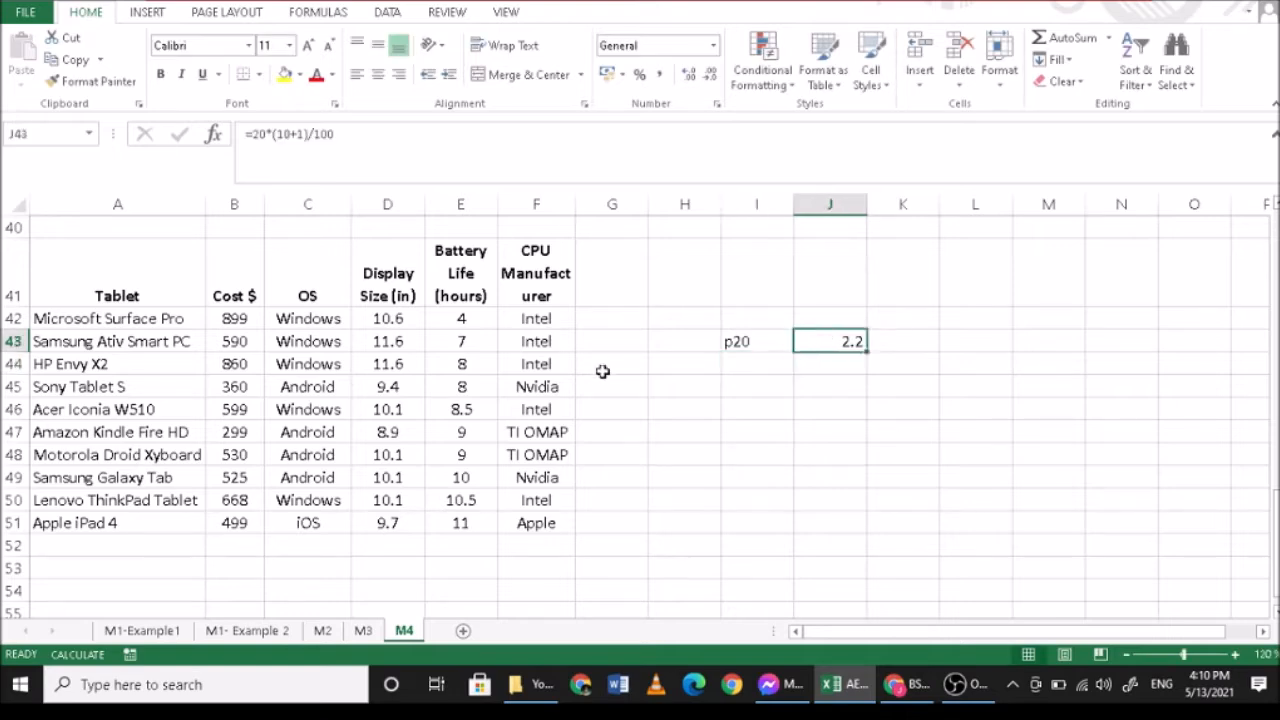
drag(466, 318, 467, 338)
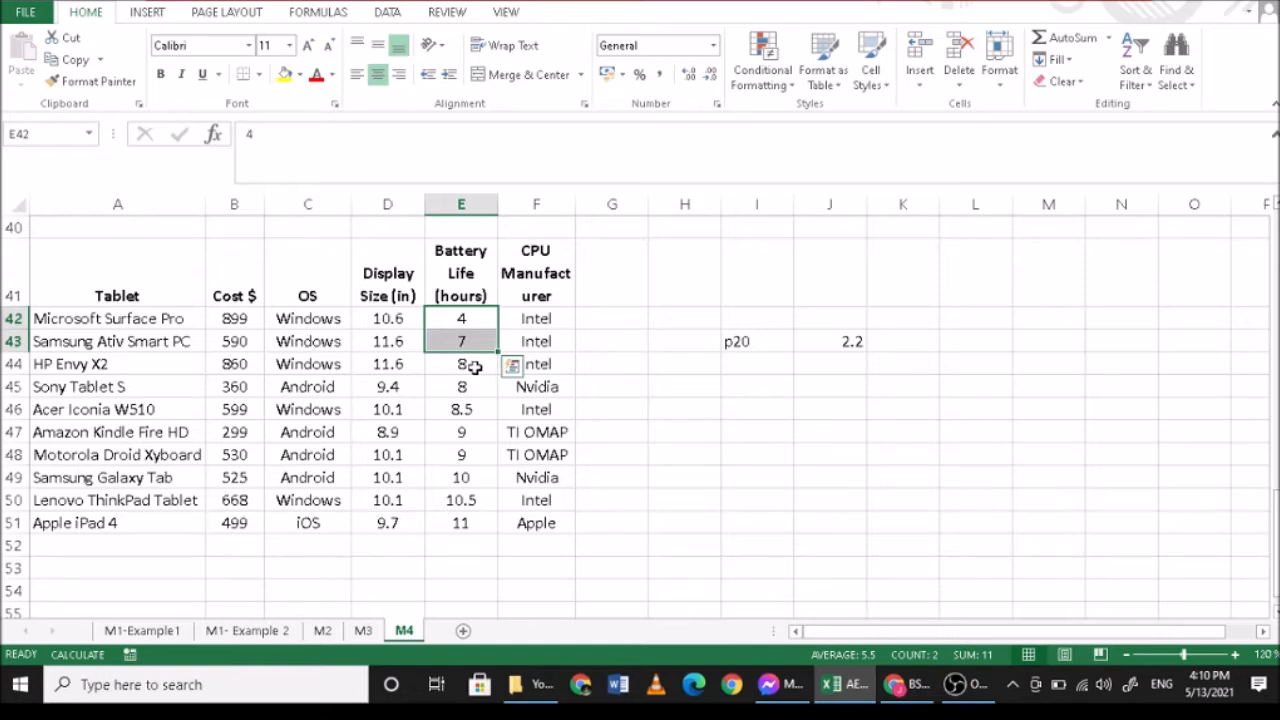
click(472, 366)
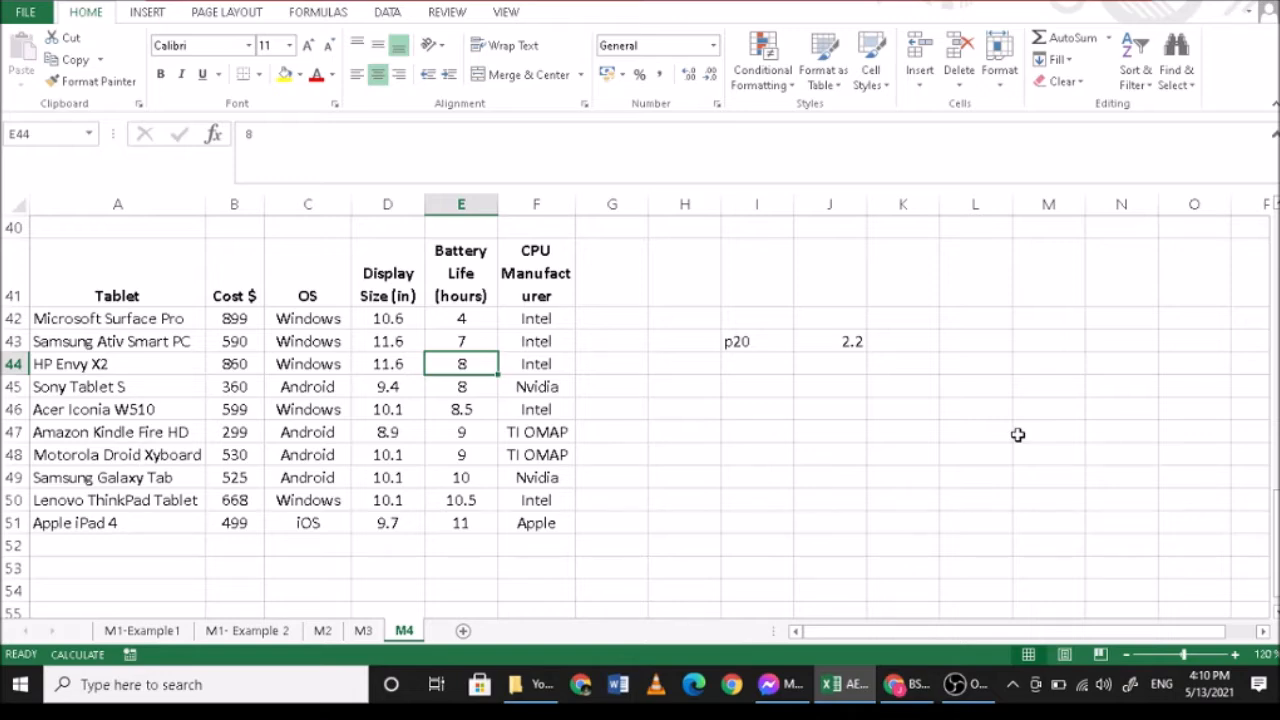
click(966, 684)
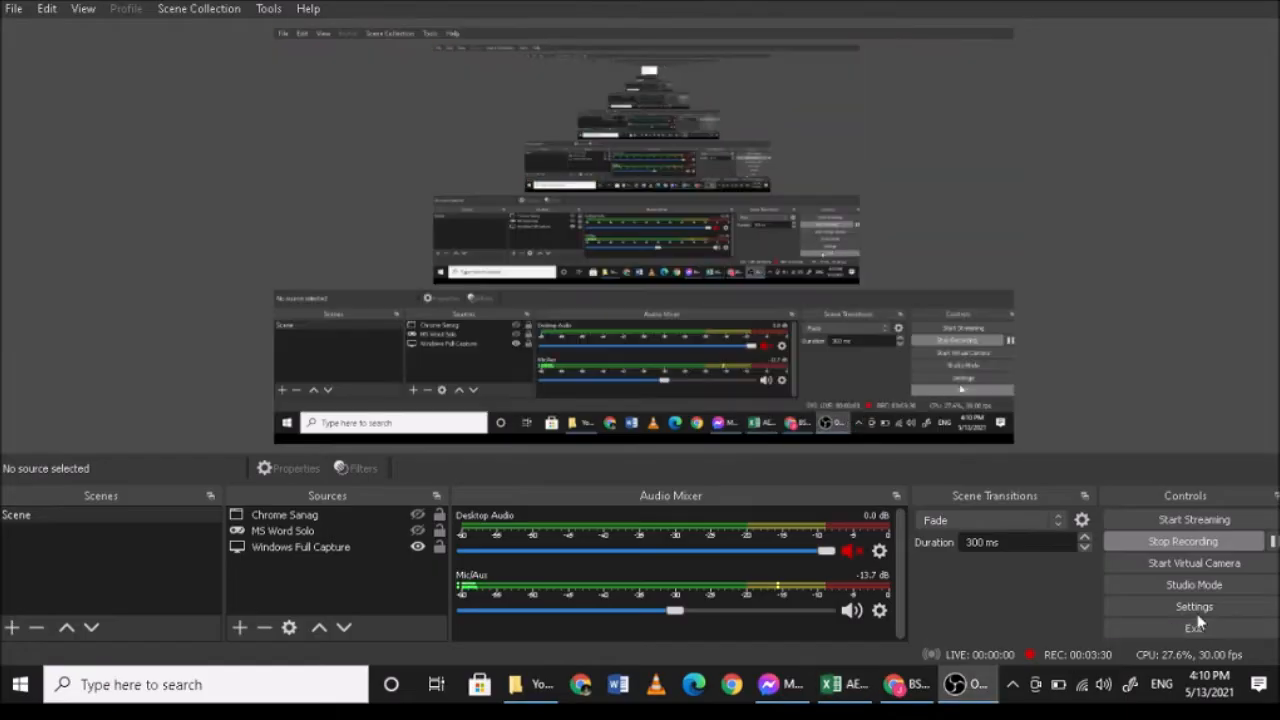
- Switch back to the Excel workbook and calculate the interpolated 20th percentile in J44 with =7+(8-7)*0.2
click(855, 688)
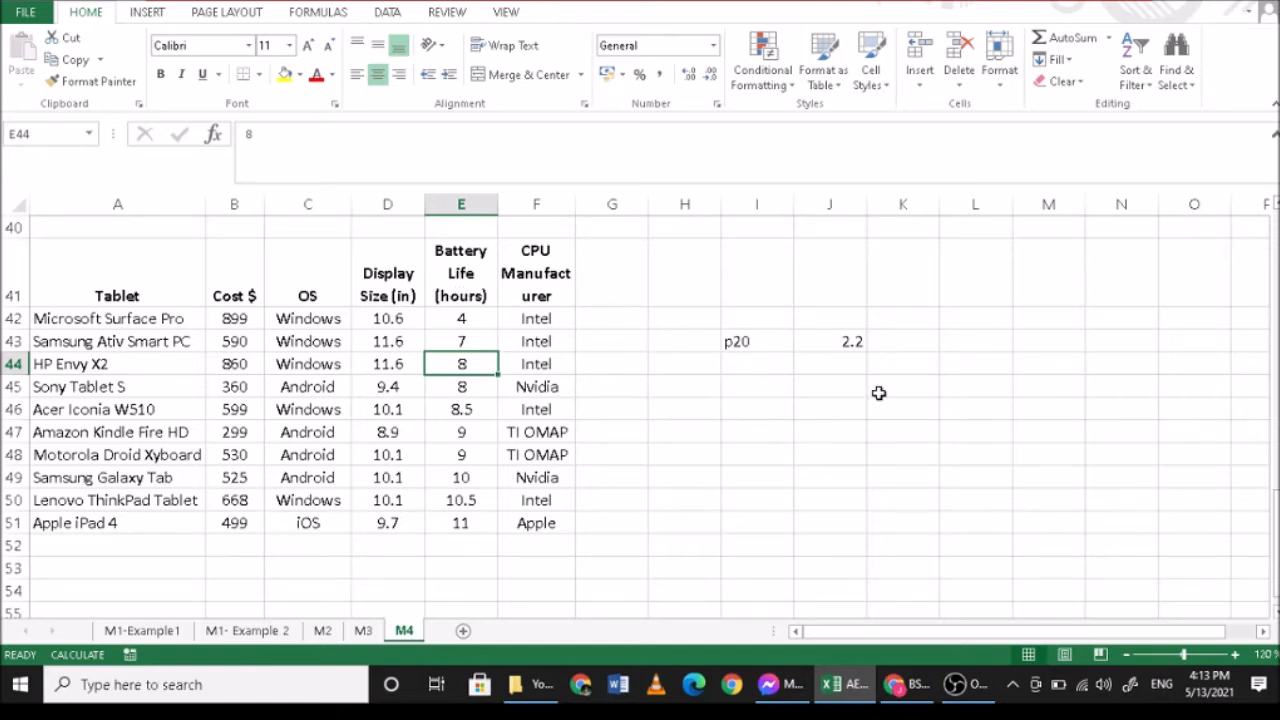
click(836, 387)
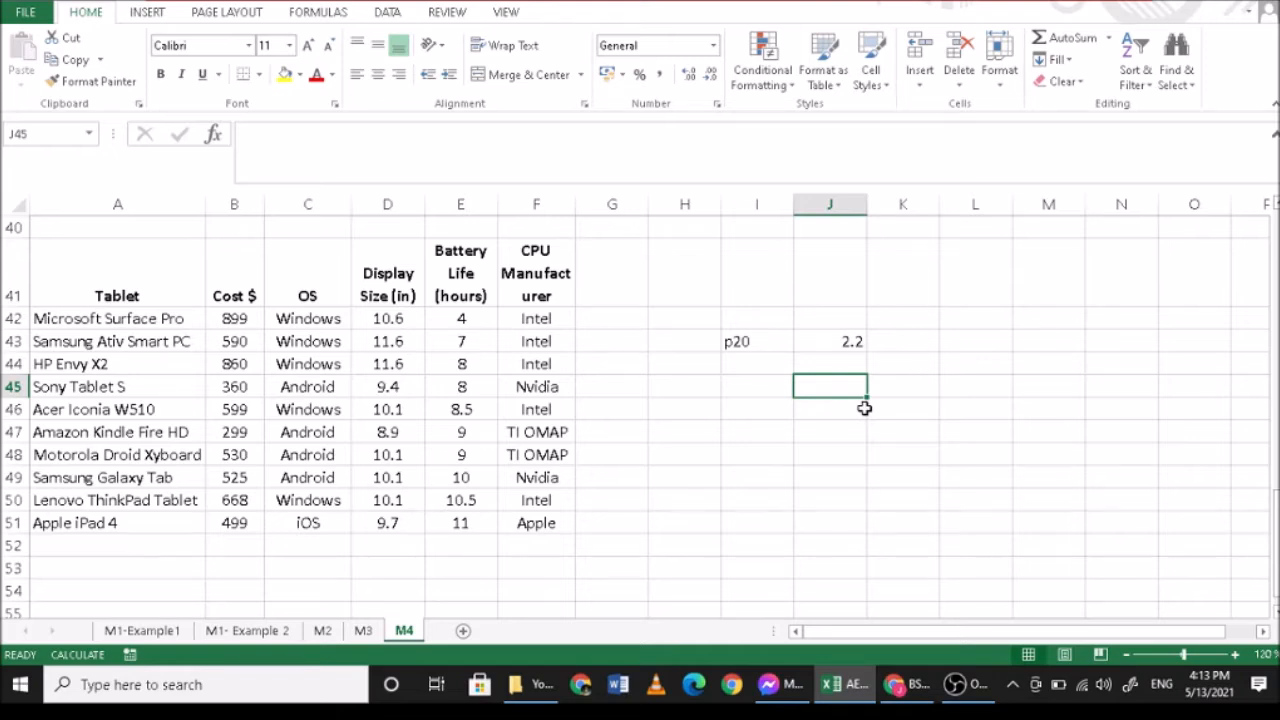
click(468, 343)
click(831, 364)
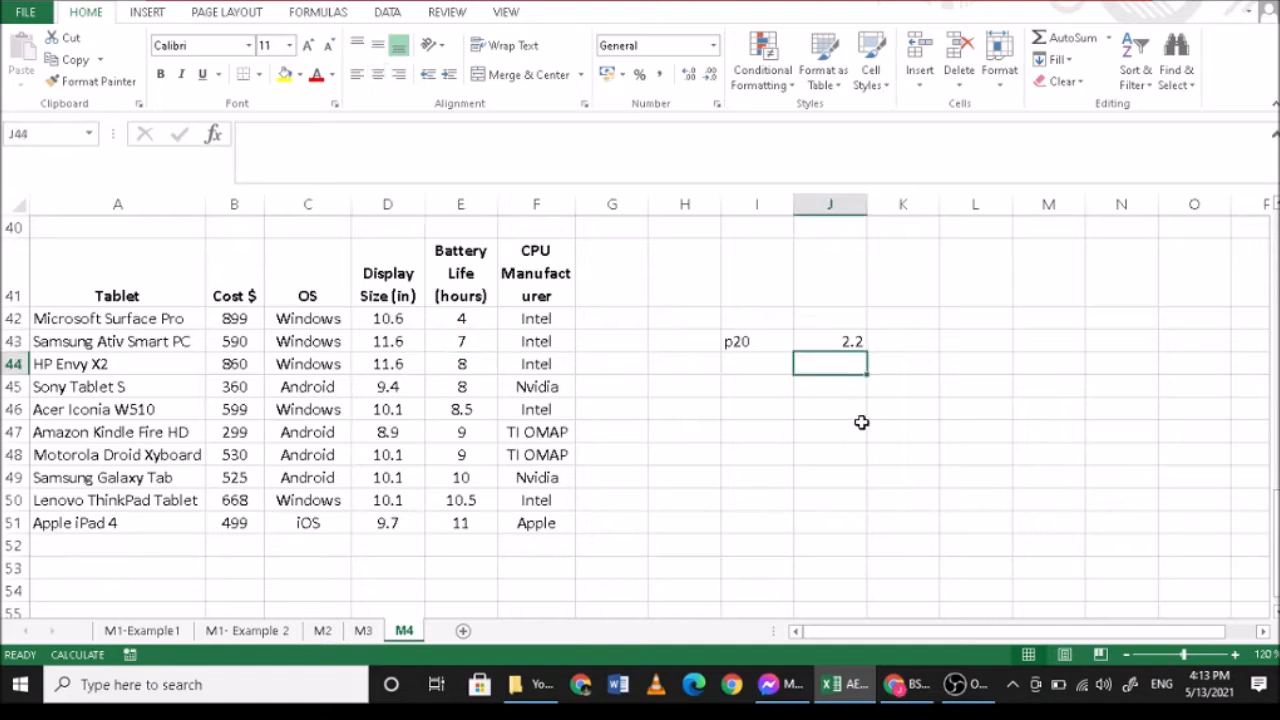
text(7)
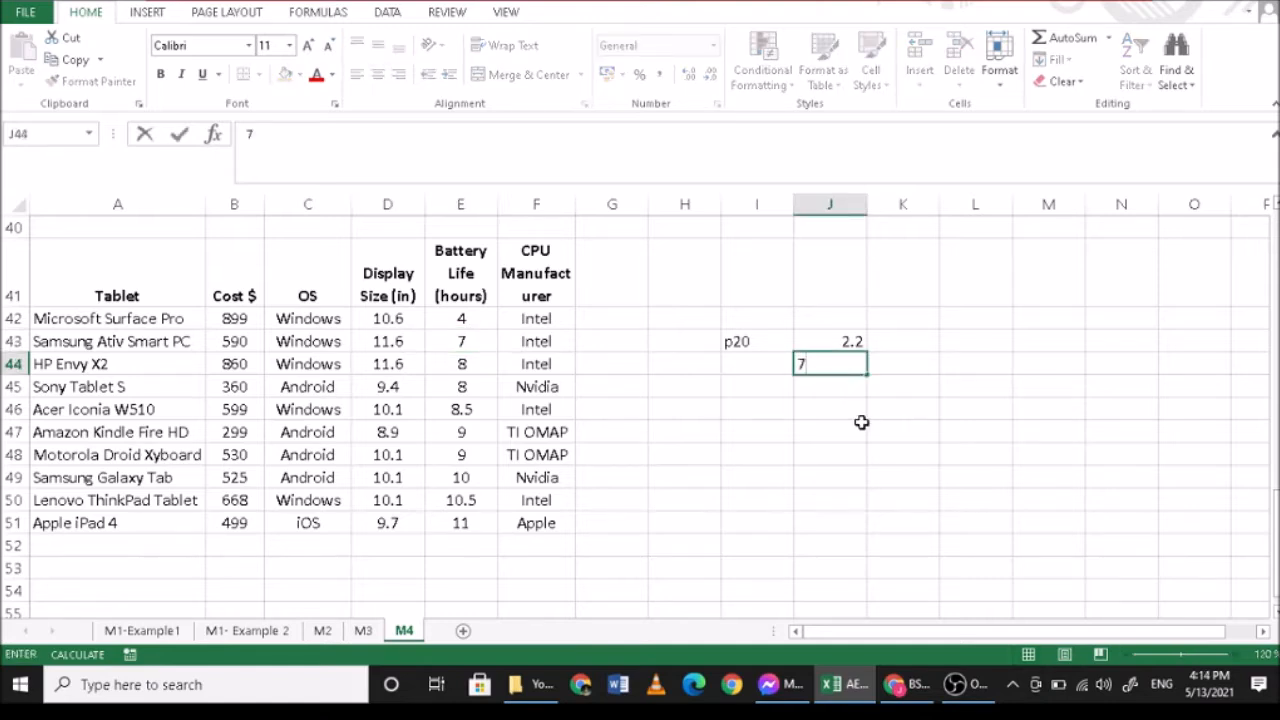
key(BackSpace)
text(=7+(8-7)*)
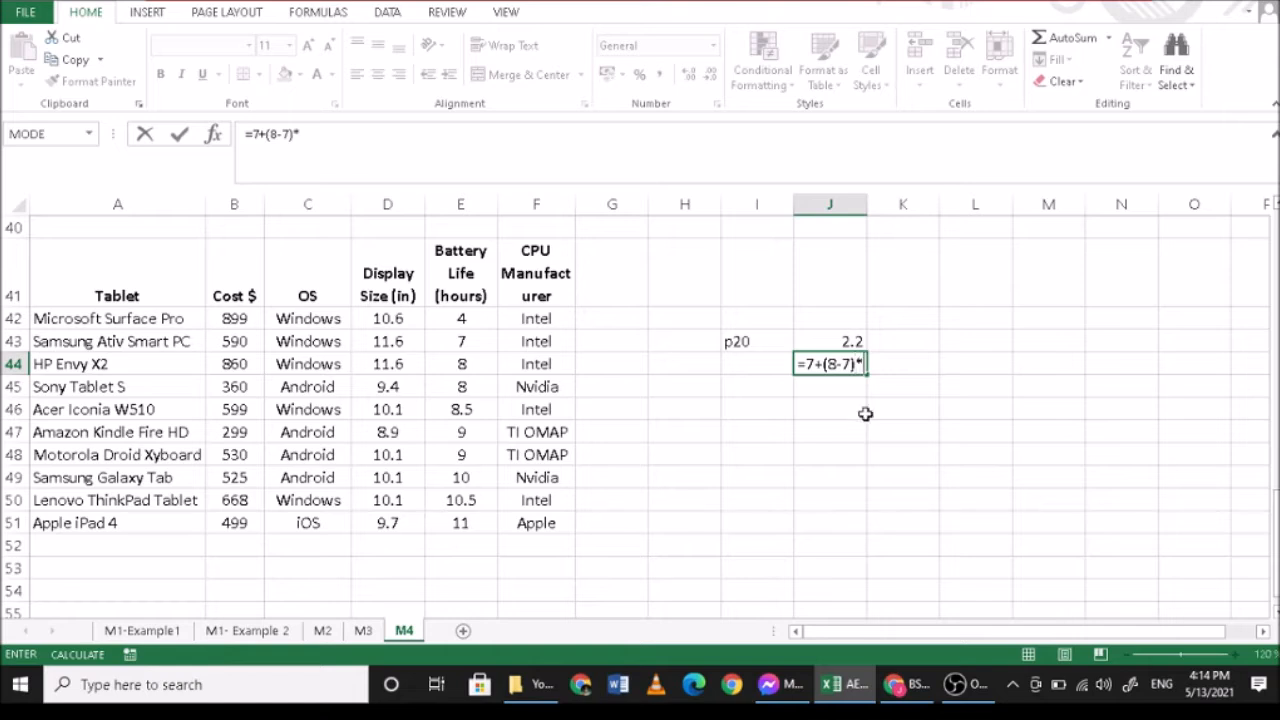
text(0.2)
key(Return)
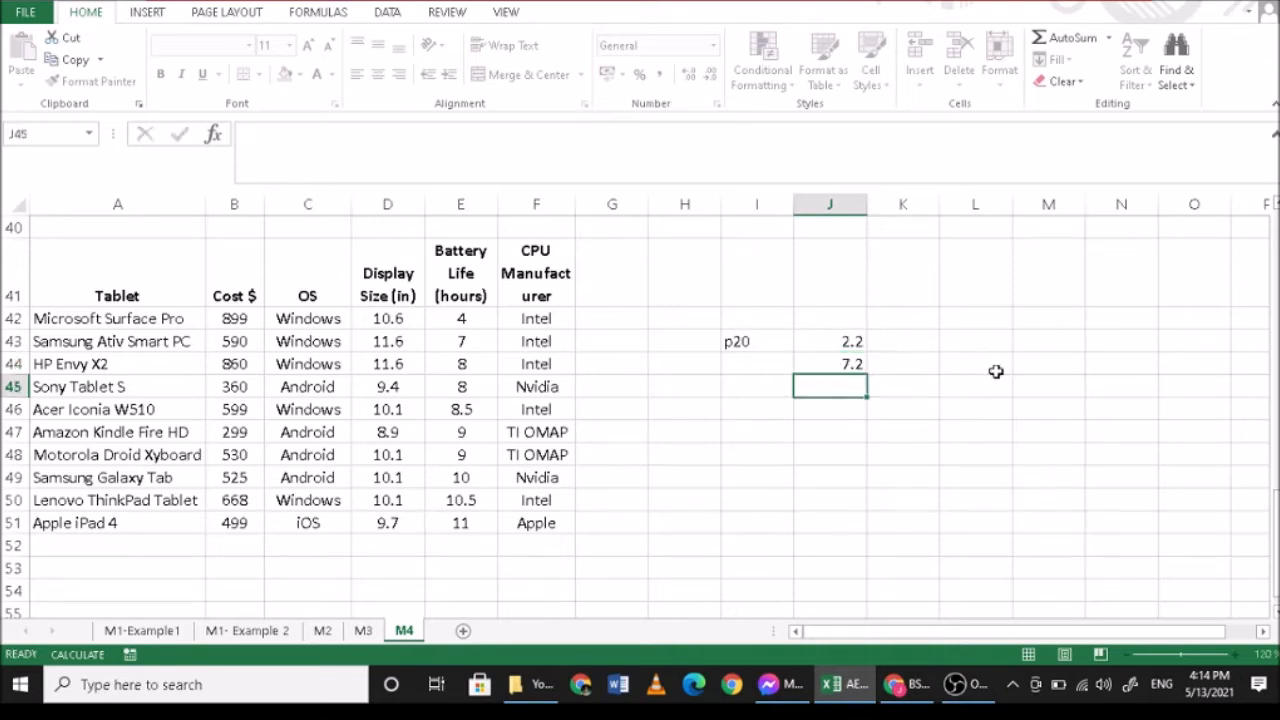
- Compare the p20 result in J44 with the battery life values in E42:E51
click(820, 363)
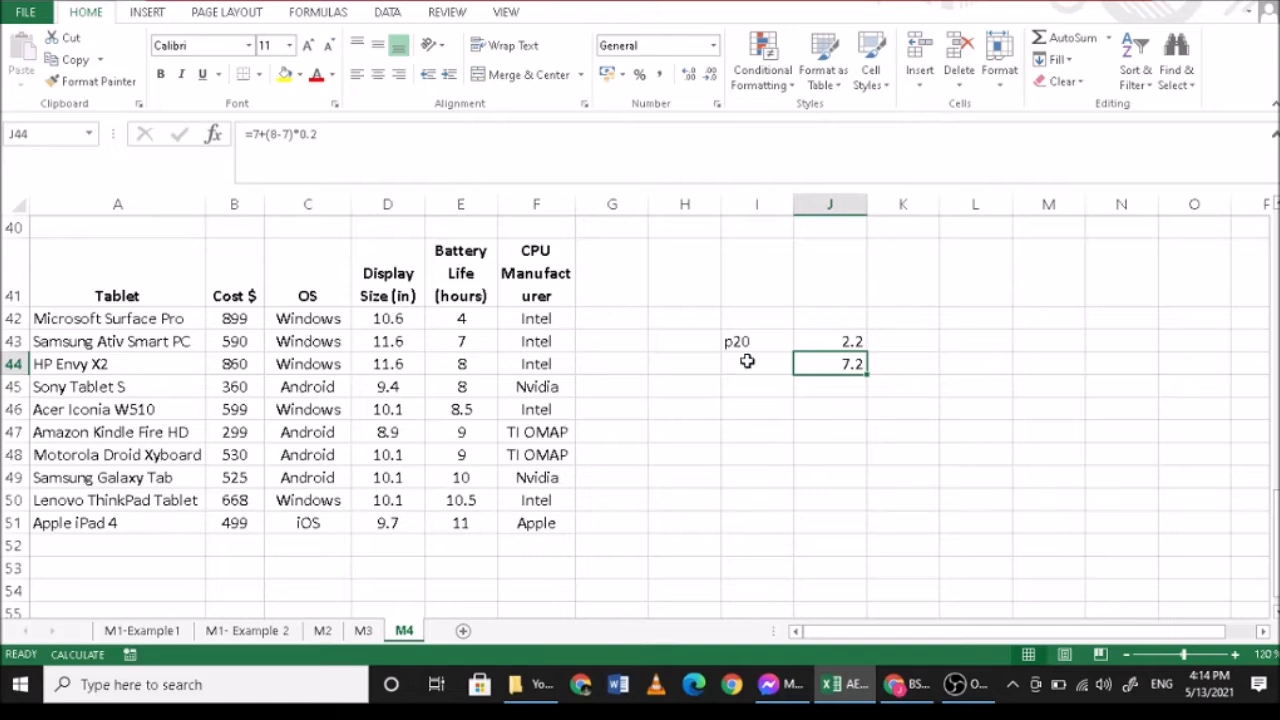
click(737, 341)
click(815, 366)
drag(462, 322, 467, 340)
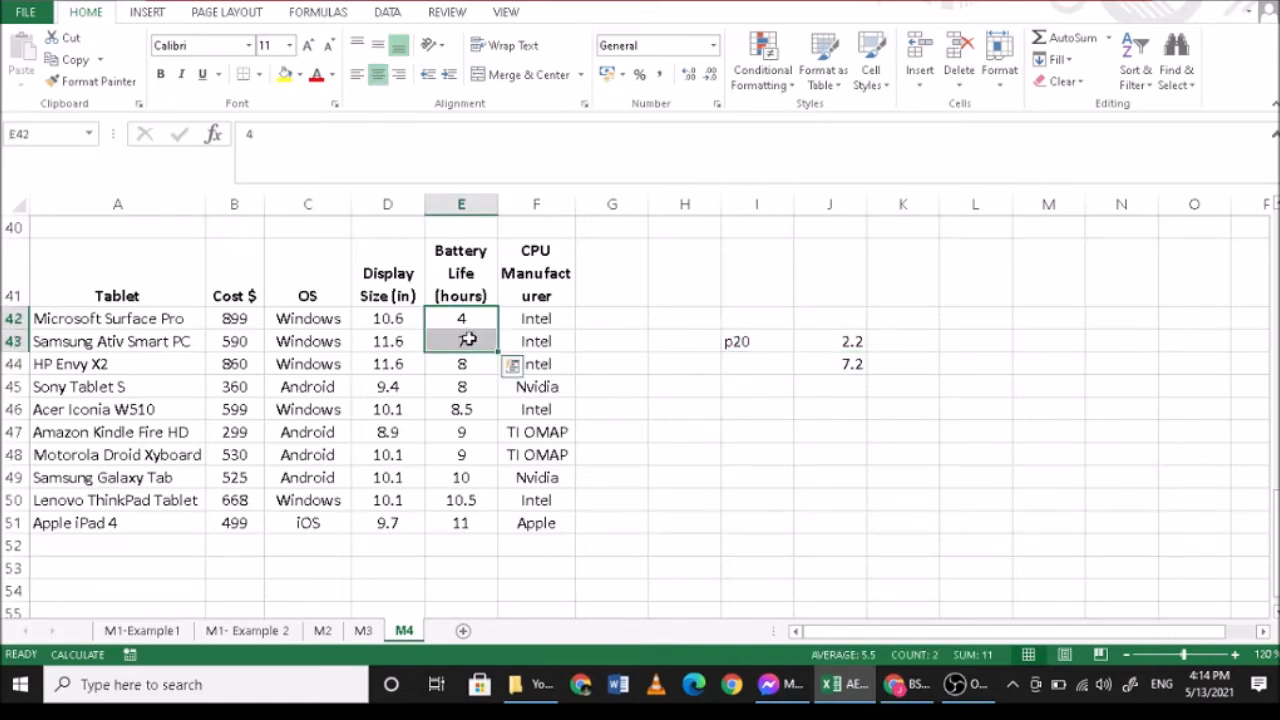
click(829, 366)
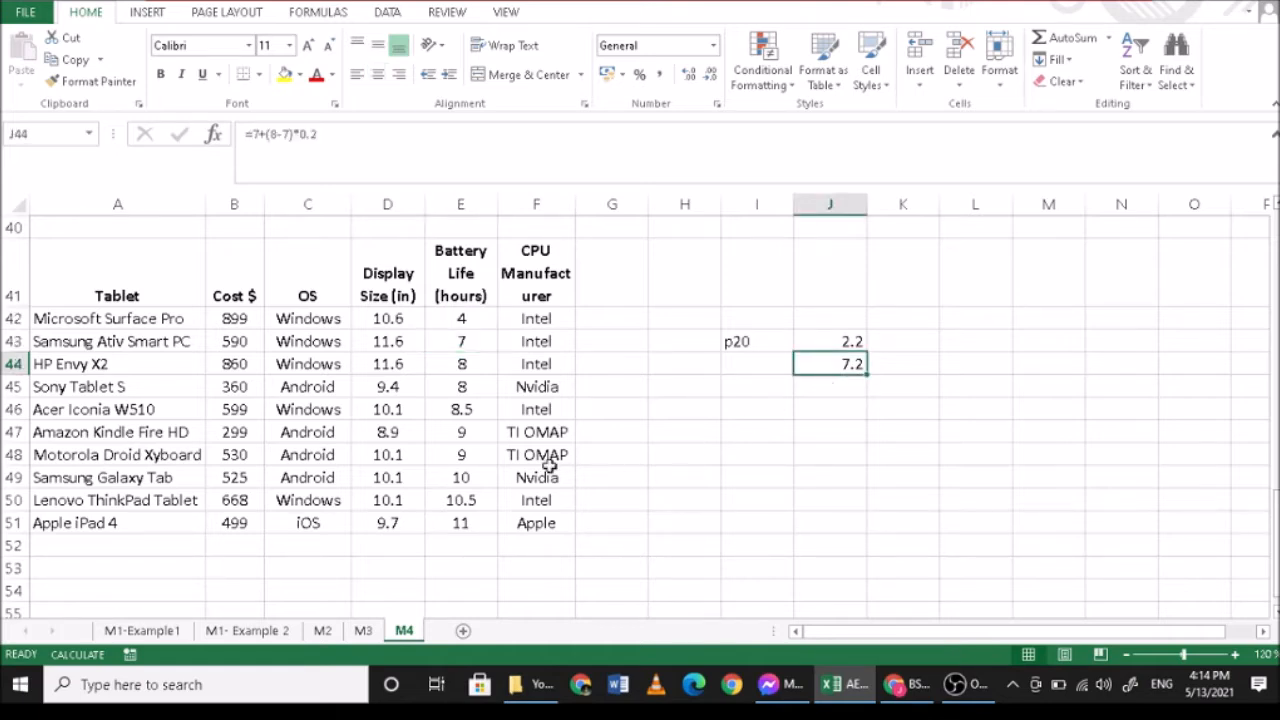
drag(470, 314, 475, 514)
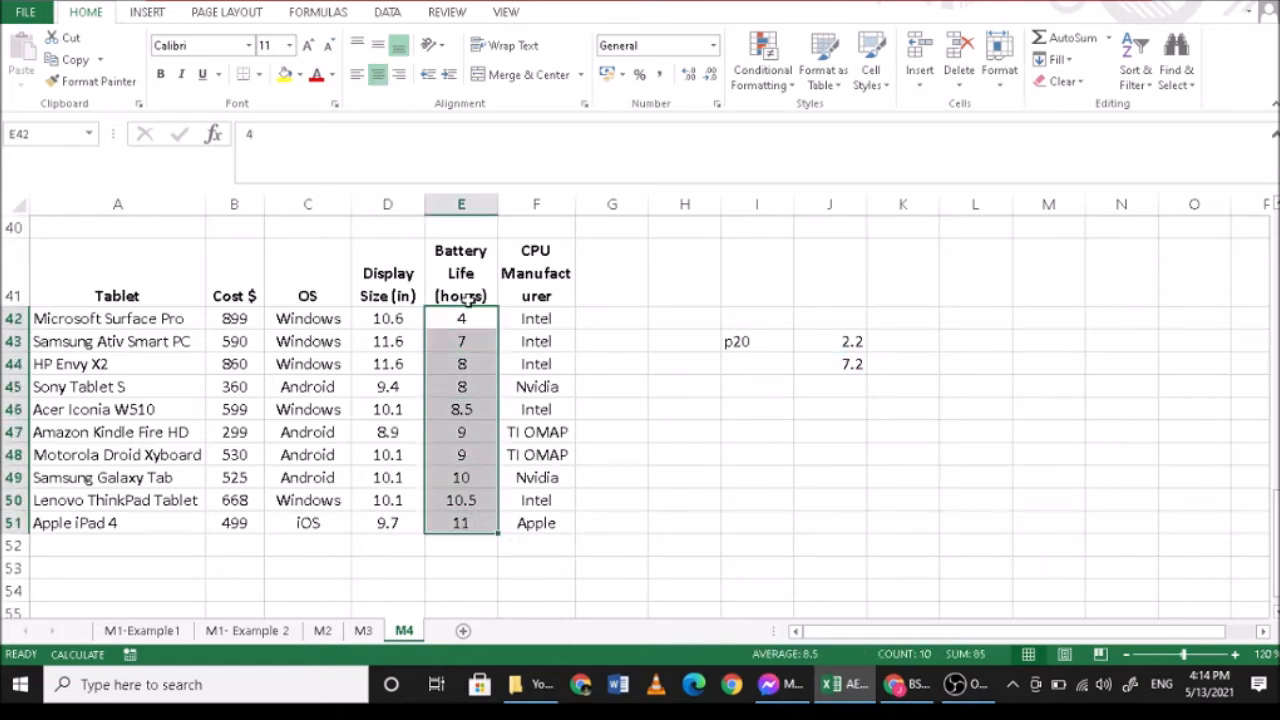
click(477, 366)
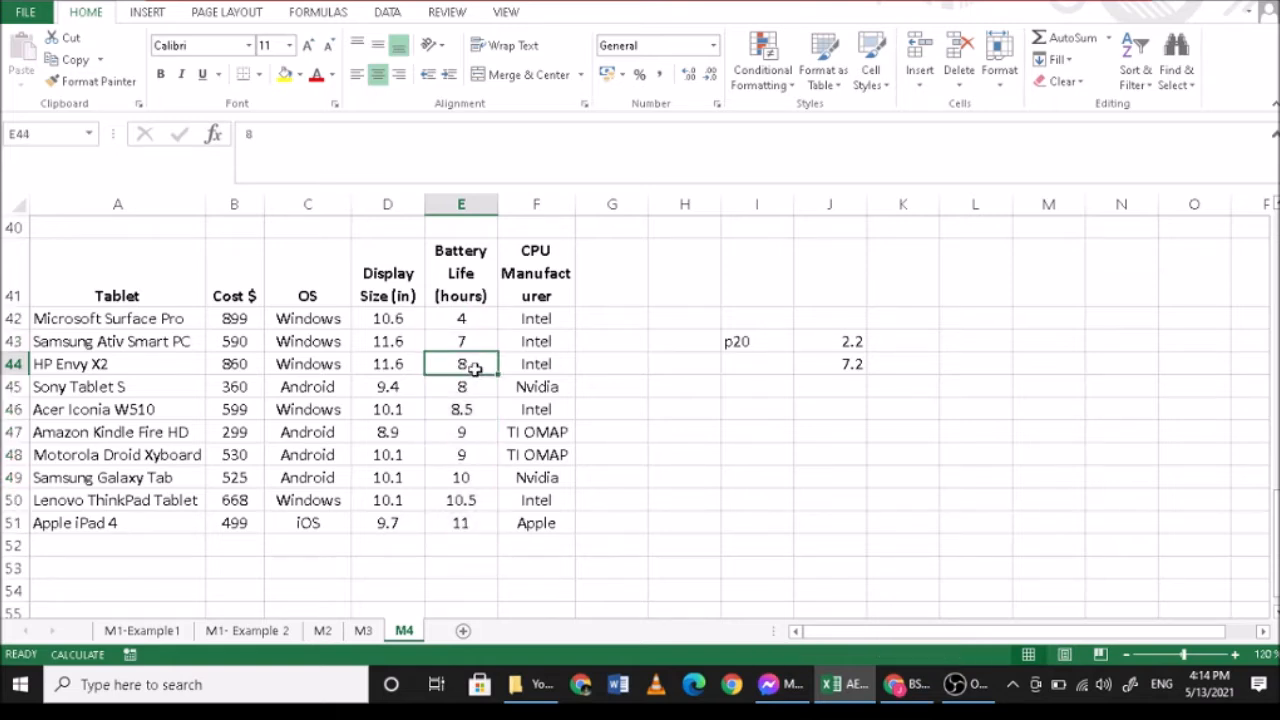
- Label cell I46 as p89 and calculate the 89th percentile's position in J46 with =89*(11)/100
click(757, 410)
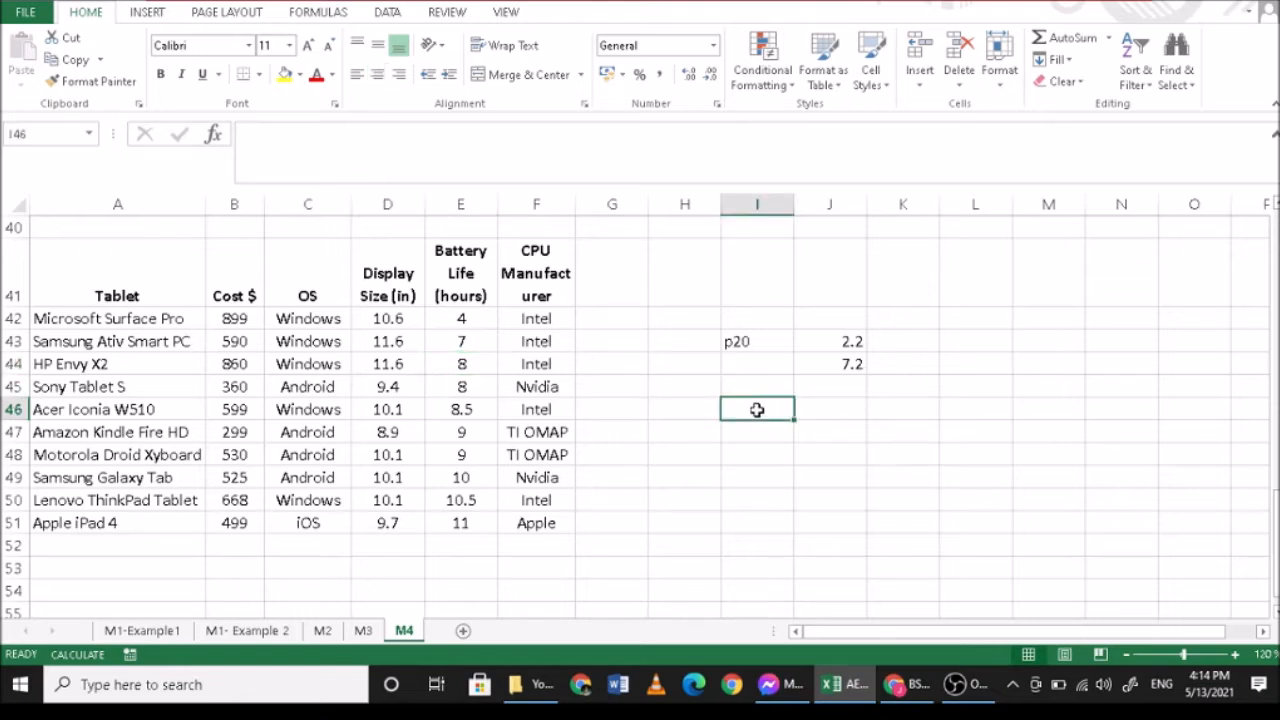
text(p89)
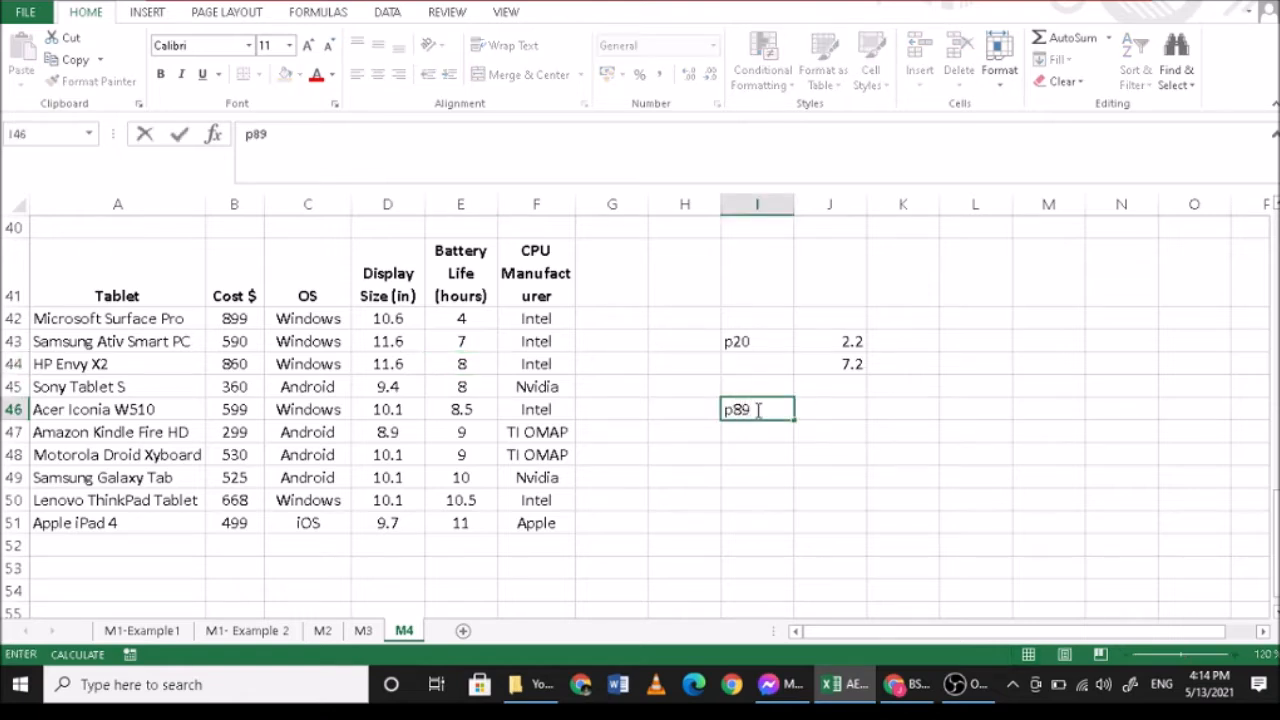
key(Return)
click(843, 340)
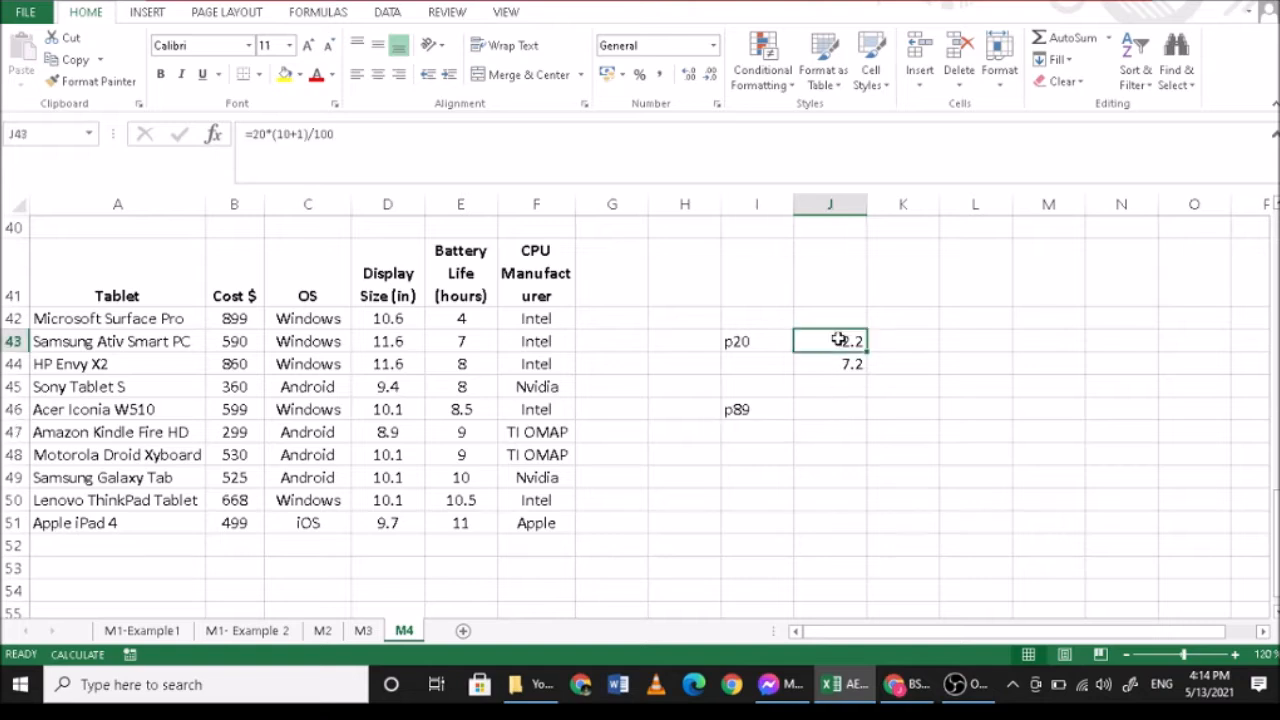
click(830, 404)
text(=)
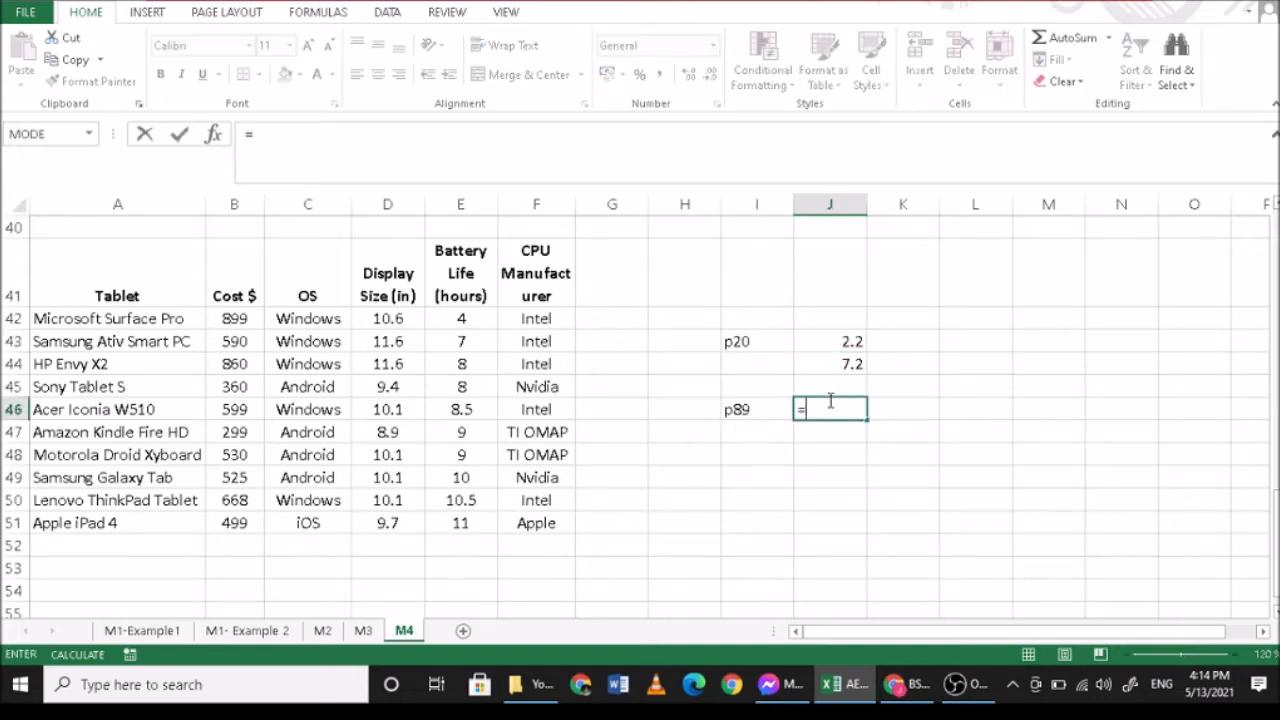
text(89*(11)/100)
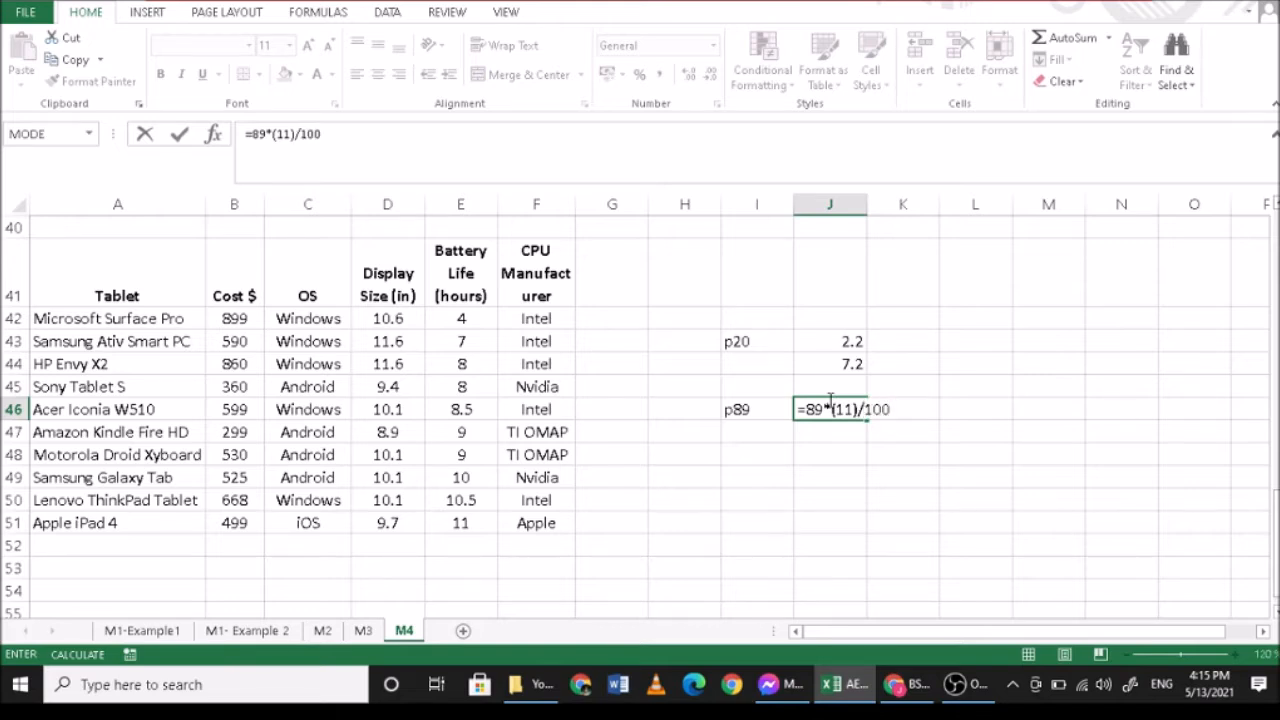
key(Return)
- Calculate the interpolated 89th percentile in J47 with =10.5+(11-10.5)*0.79, using the last two battery life values
click(829, 408)
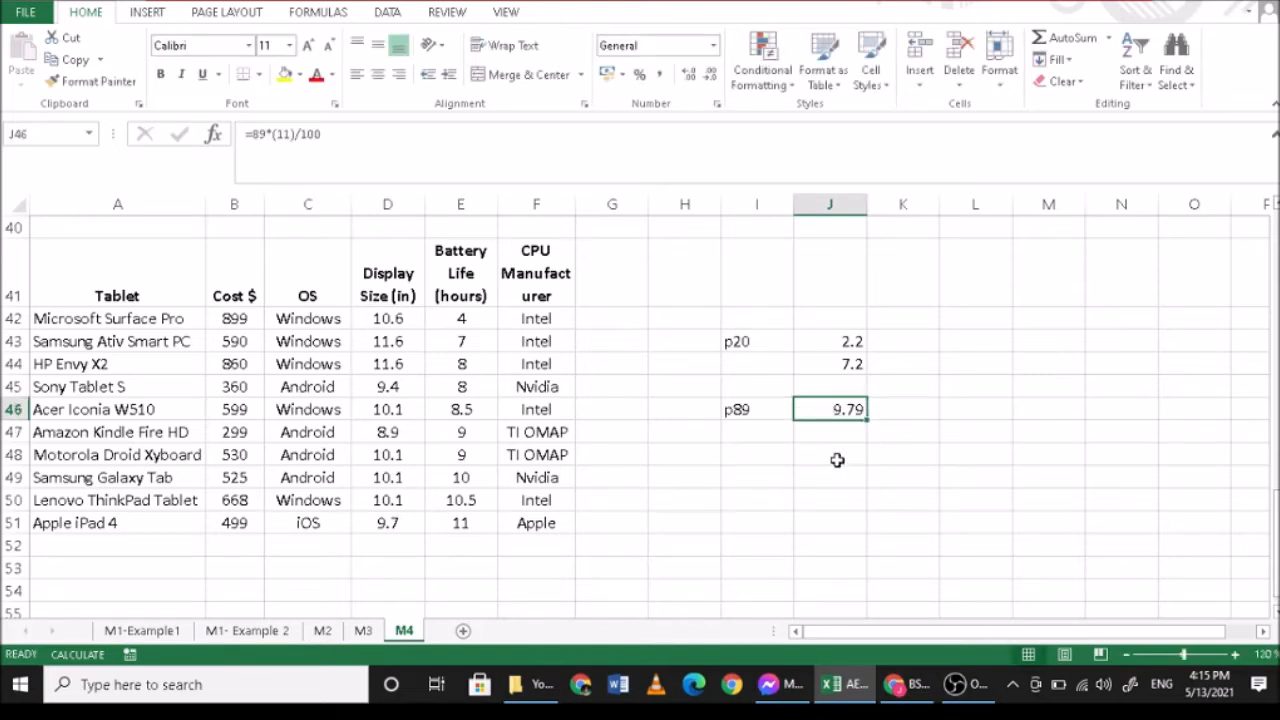
click(466, 524)
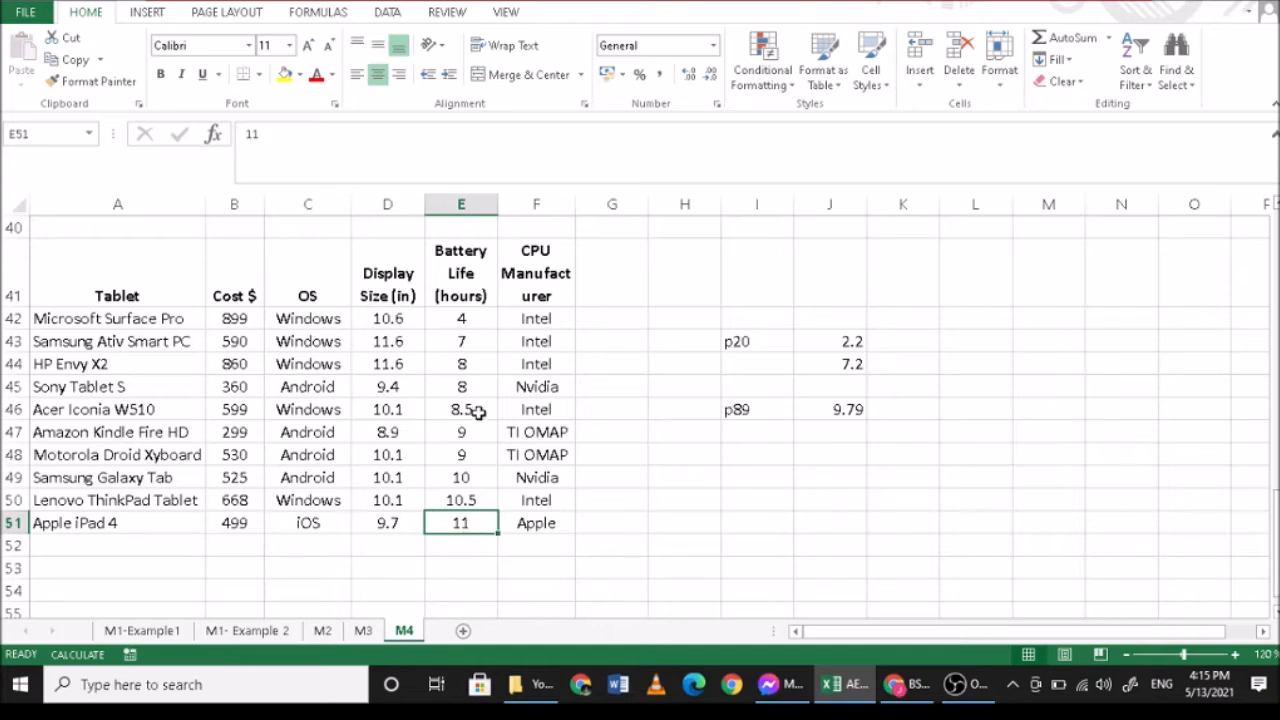
click(821, 430)
text(=)
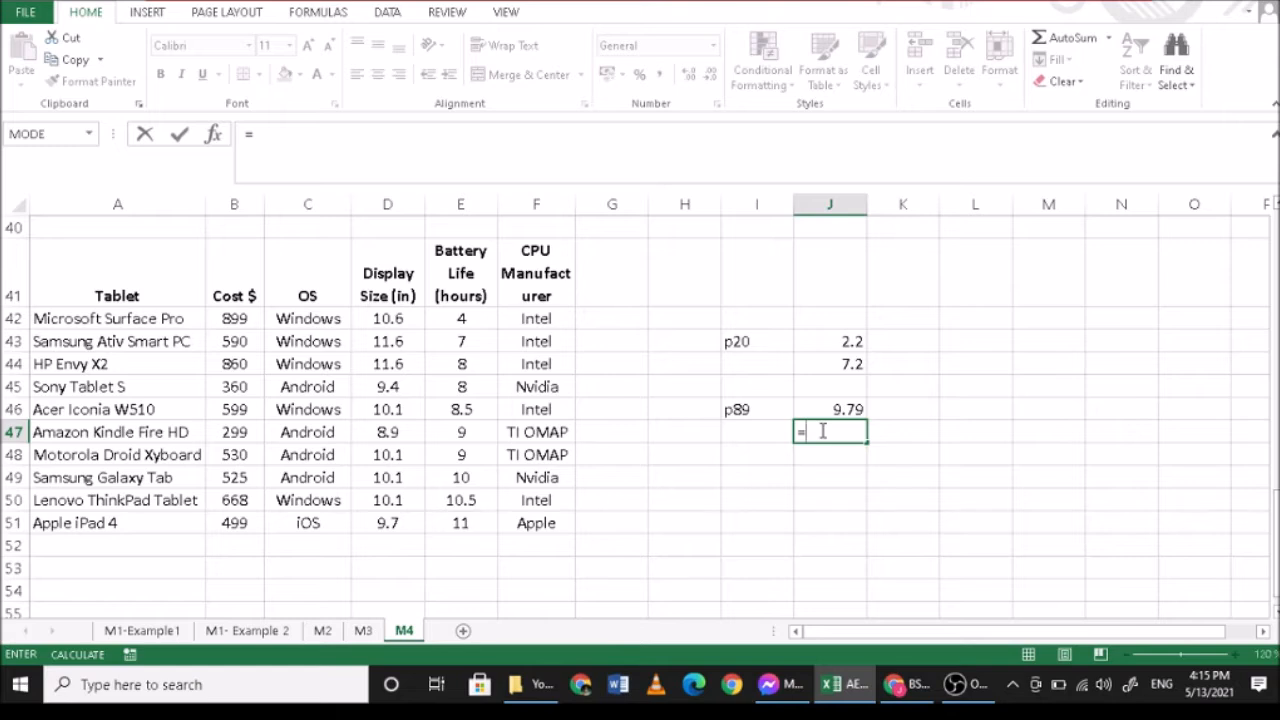
text(10.50000000000=)
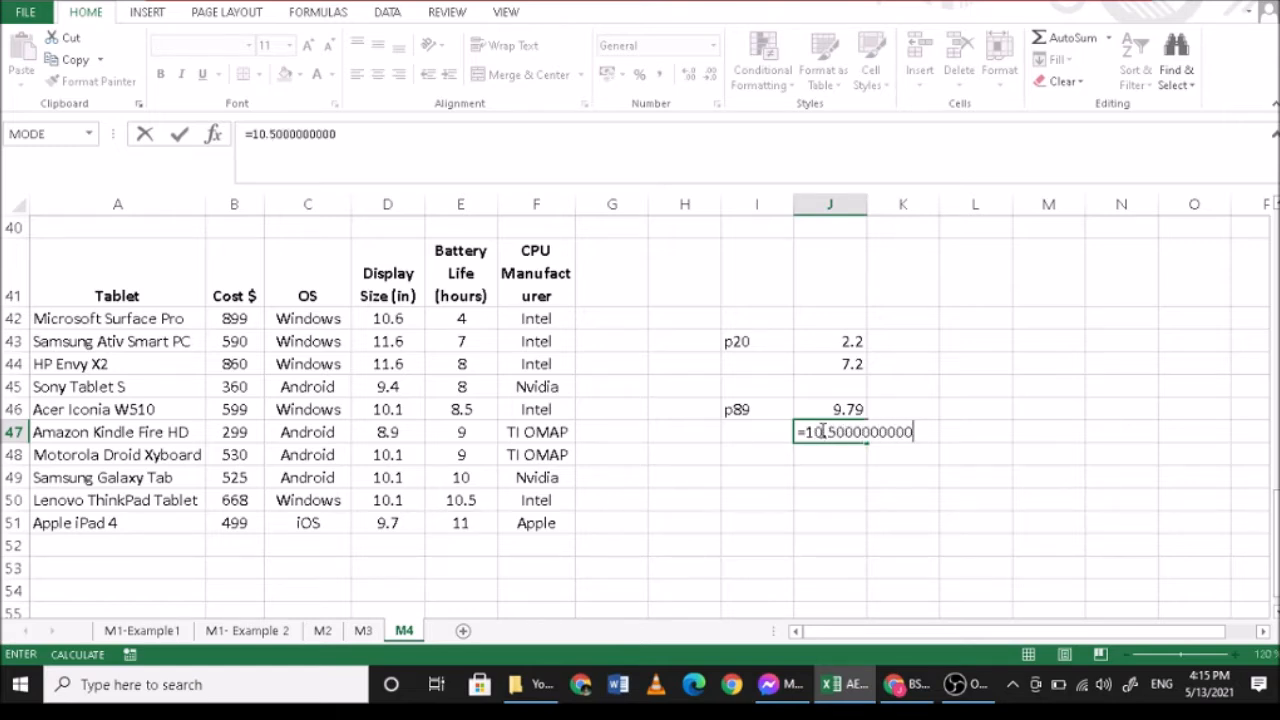
key(BackSpace)
key(BackSpace)
key(BackSpace)
key(BackSpace)
key(BackSpace)
key(BackSpace)
key(BackSpace)
key(BackSpace)
key(BackSpace)
key(BackSpace)
key(BackSpace)
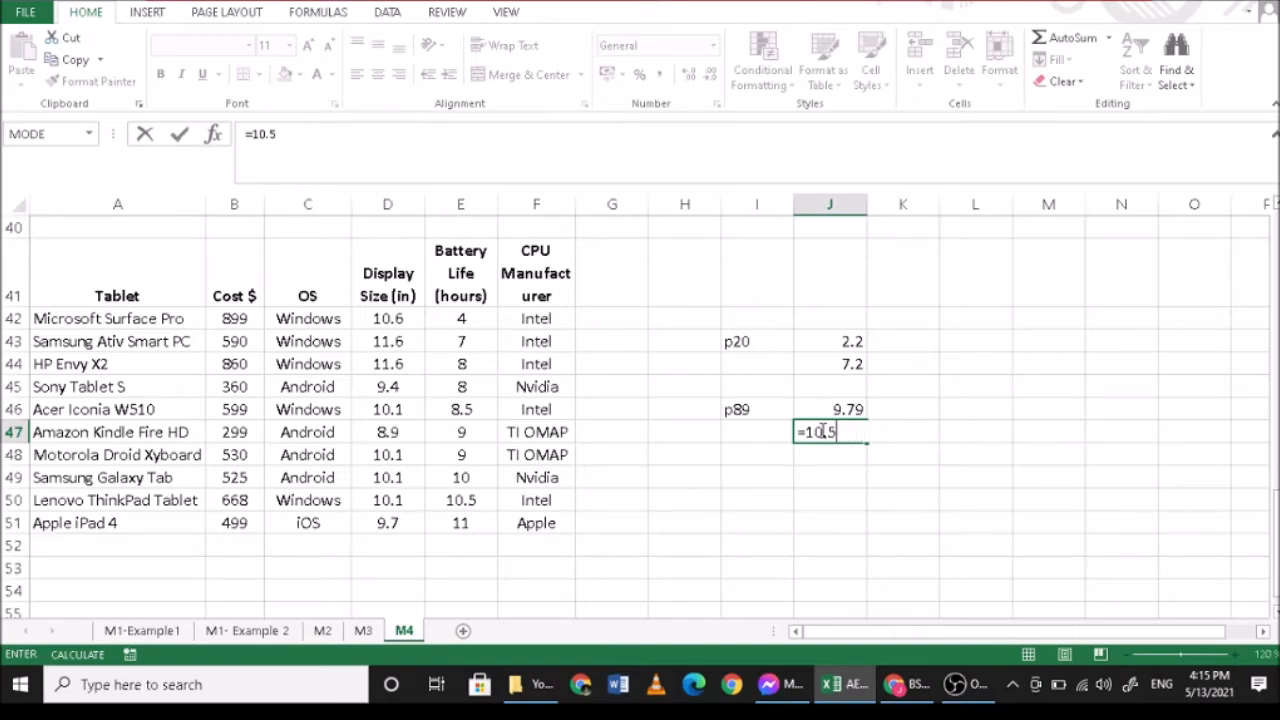
text(+)
key(Home)
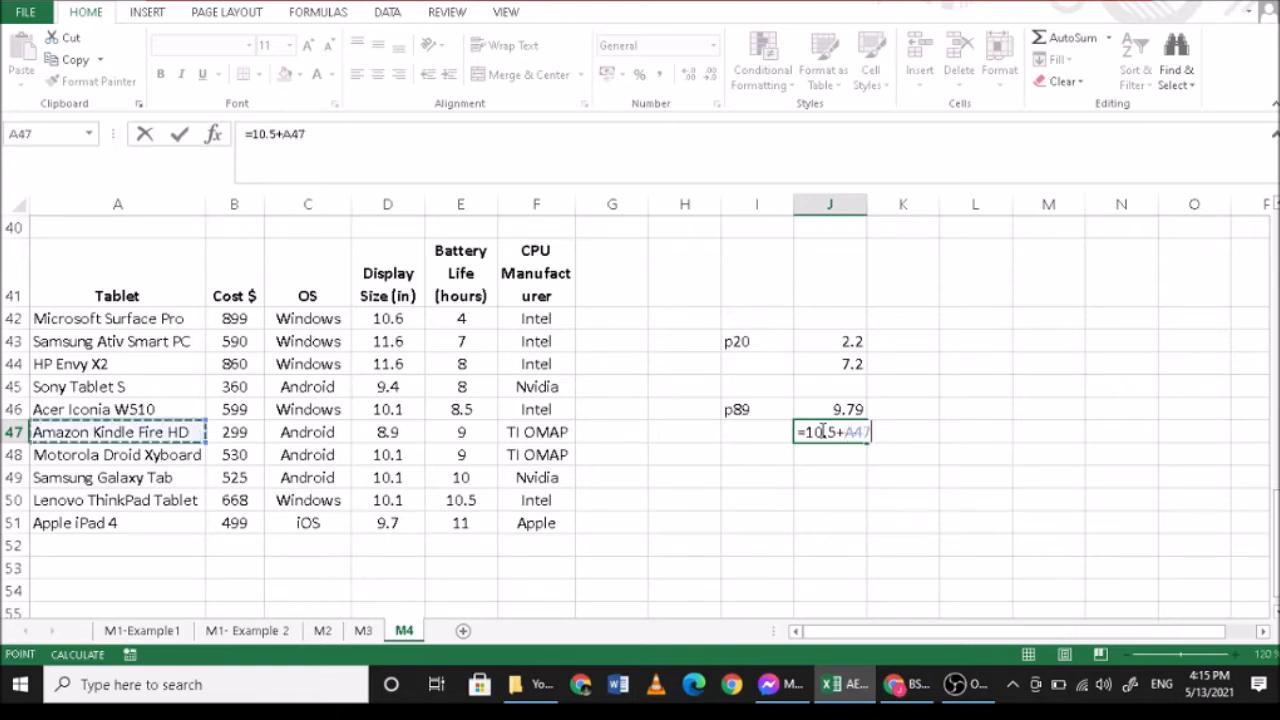
key(BackSpace)
key(BackSpace)
key(BackSpace)
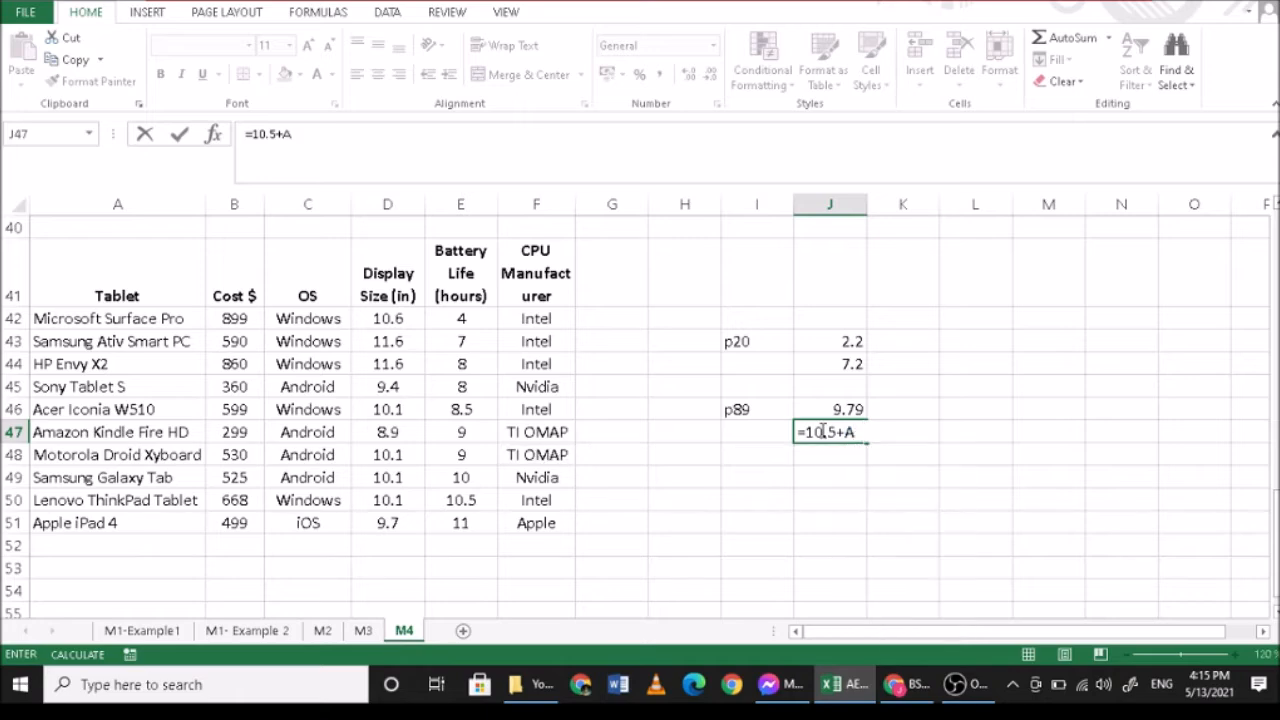
text(()
key(End)
key(End)
text(11-10.5)*0.79)
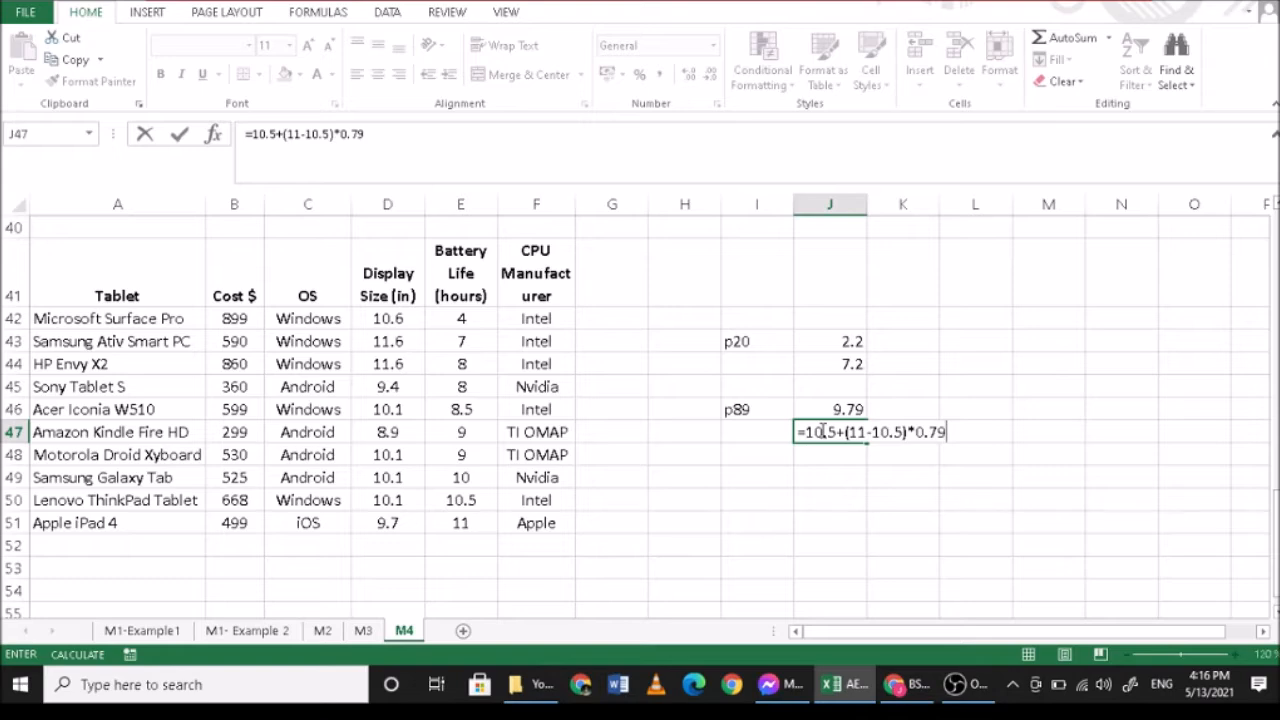
key(Return)
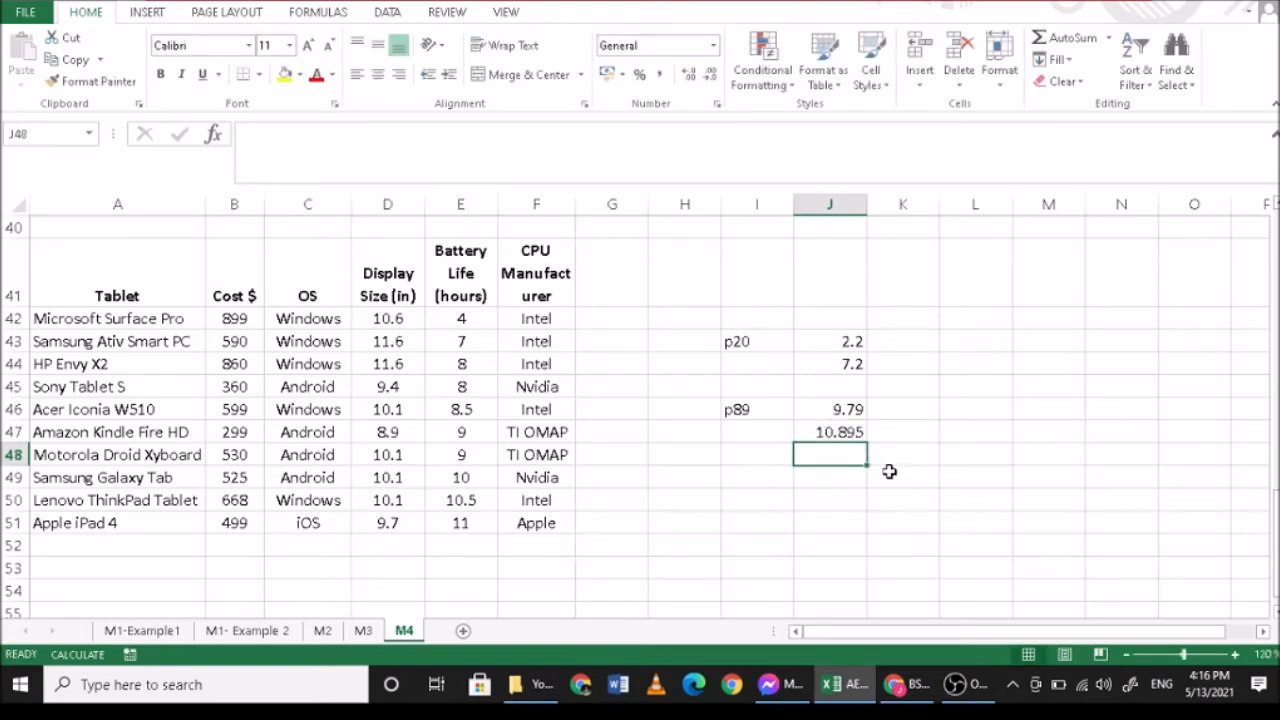
- Compare the p89 result in J47 with the battery life values in E42:E50
click(826, 434)
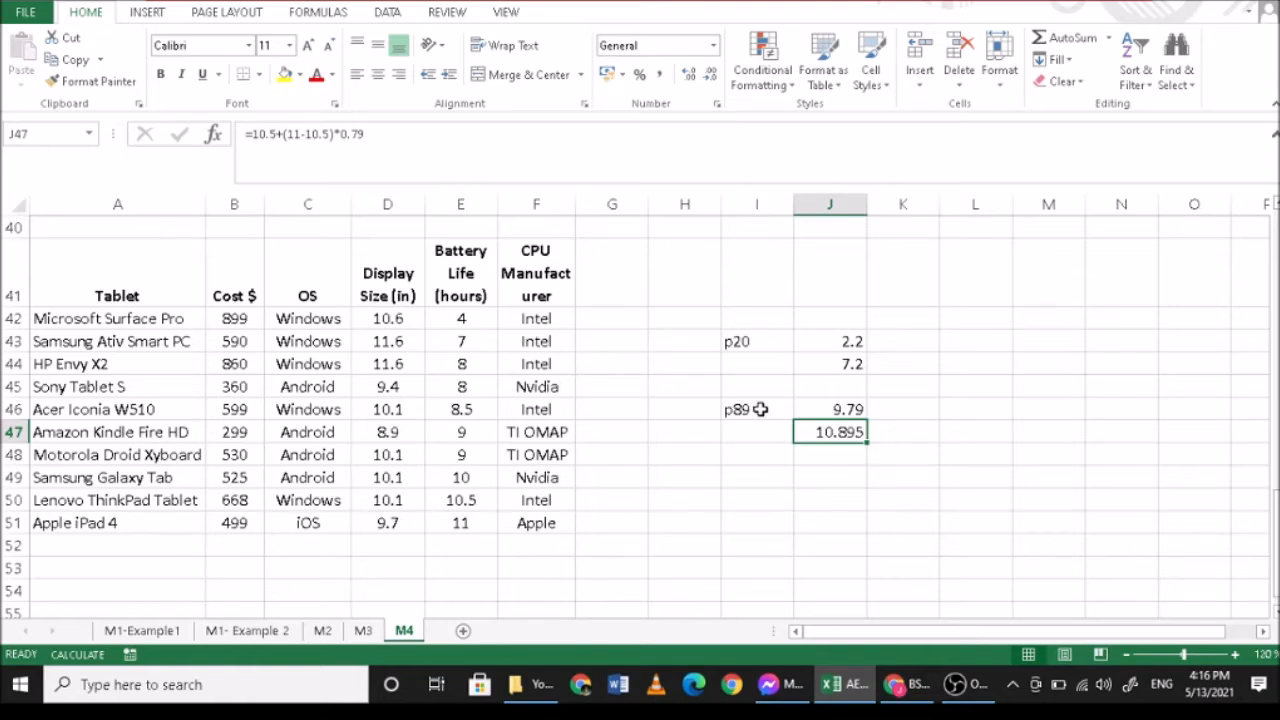
click(472, 320)
drag(477, 371, 467, 490)
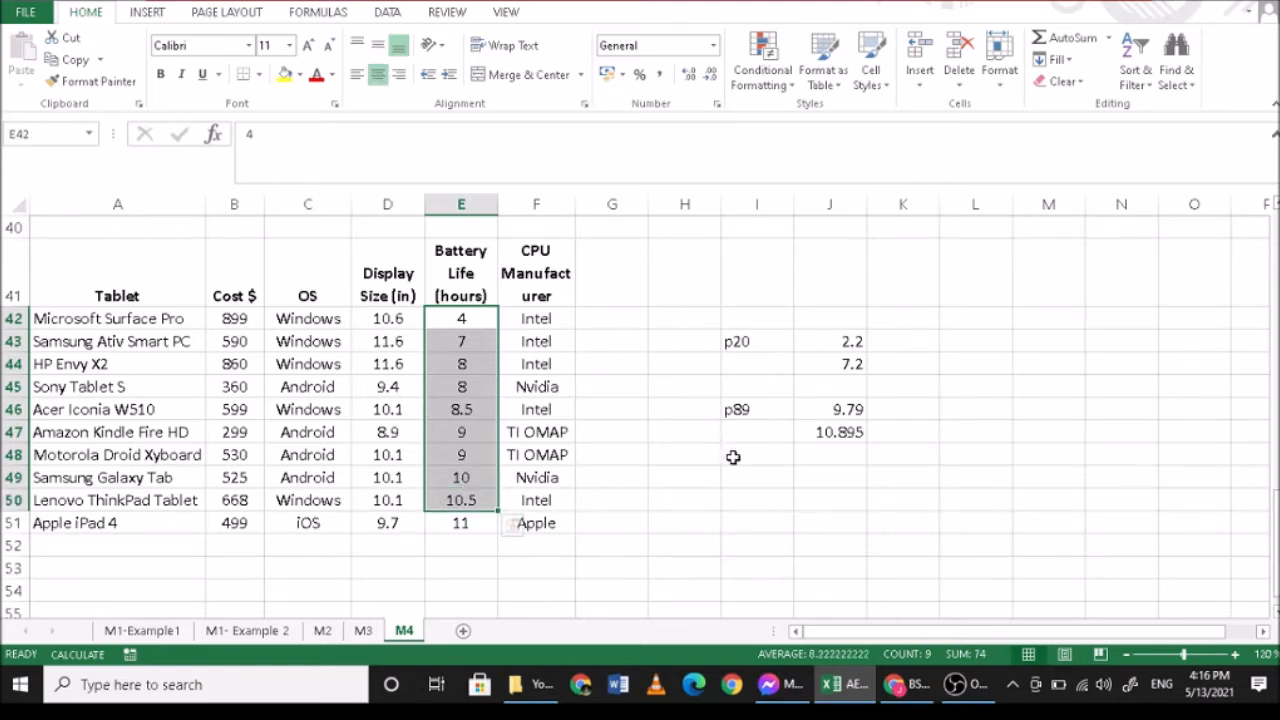
click(766, 409)
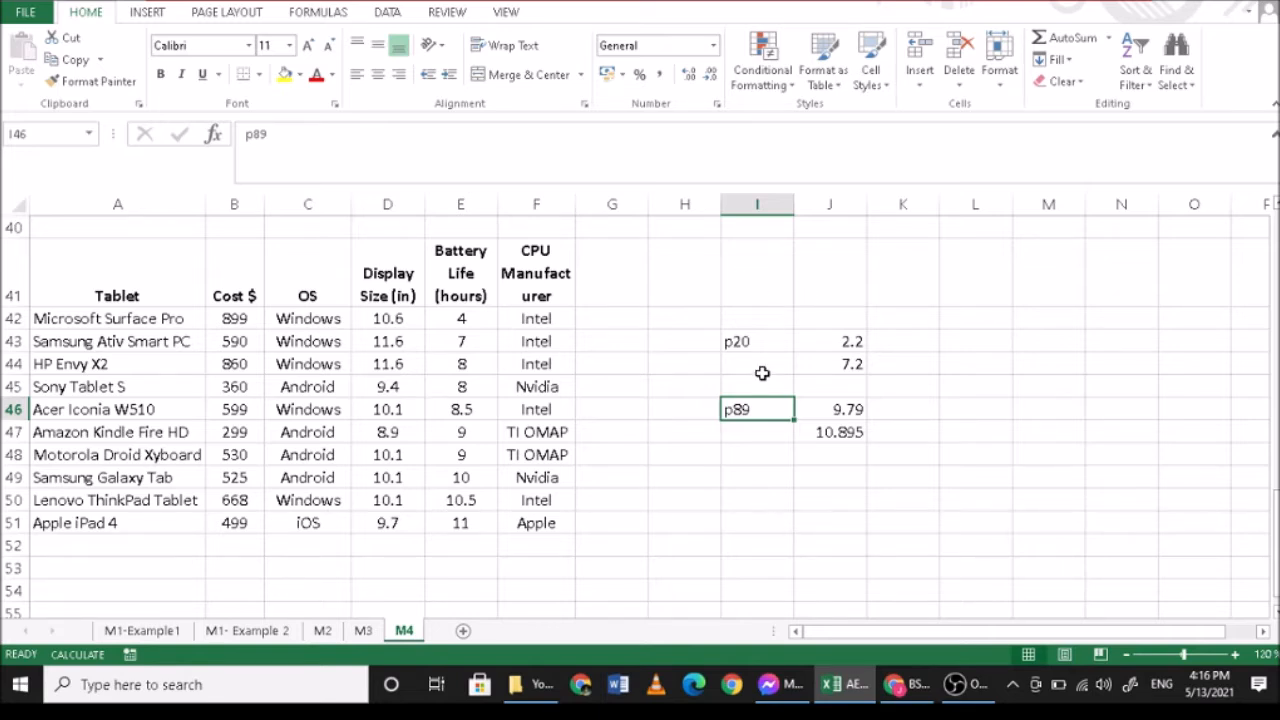
- Label cell I50 as p64 and calculate the 64th percentile's position in J50 with =64*(11)/100
click(753, 503)
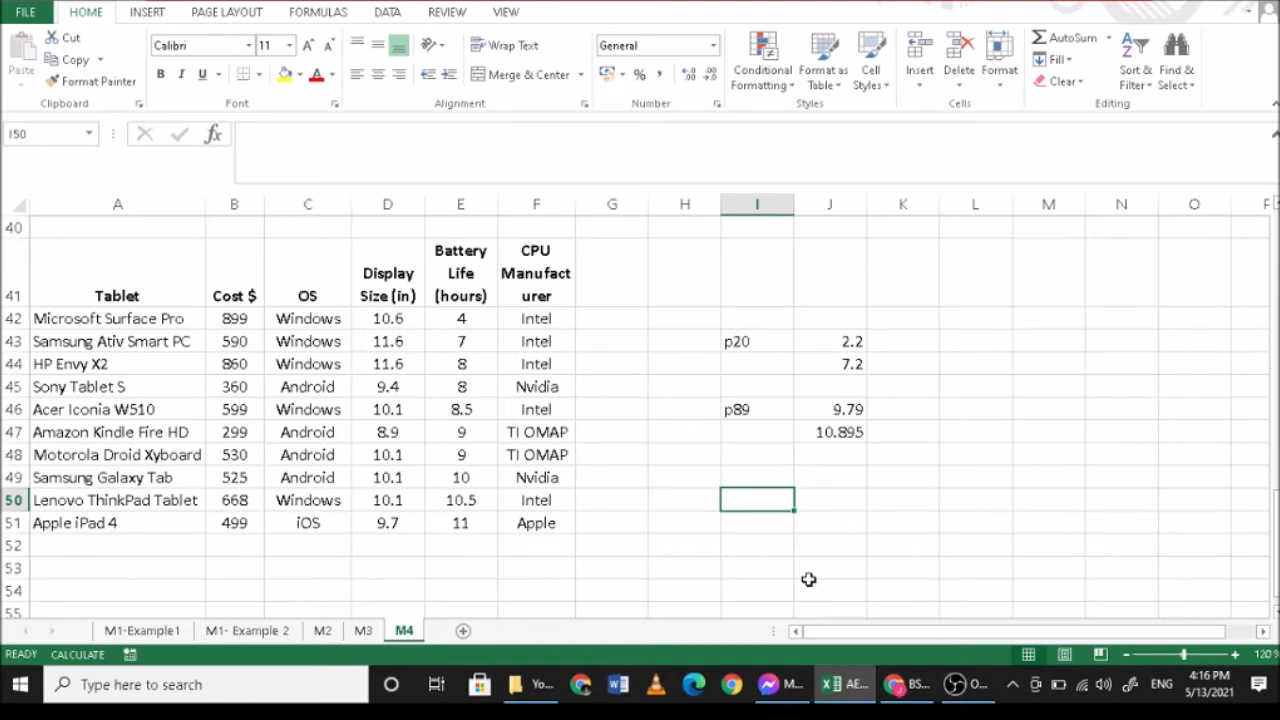
text(p4)
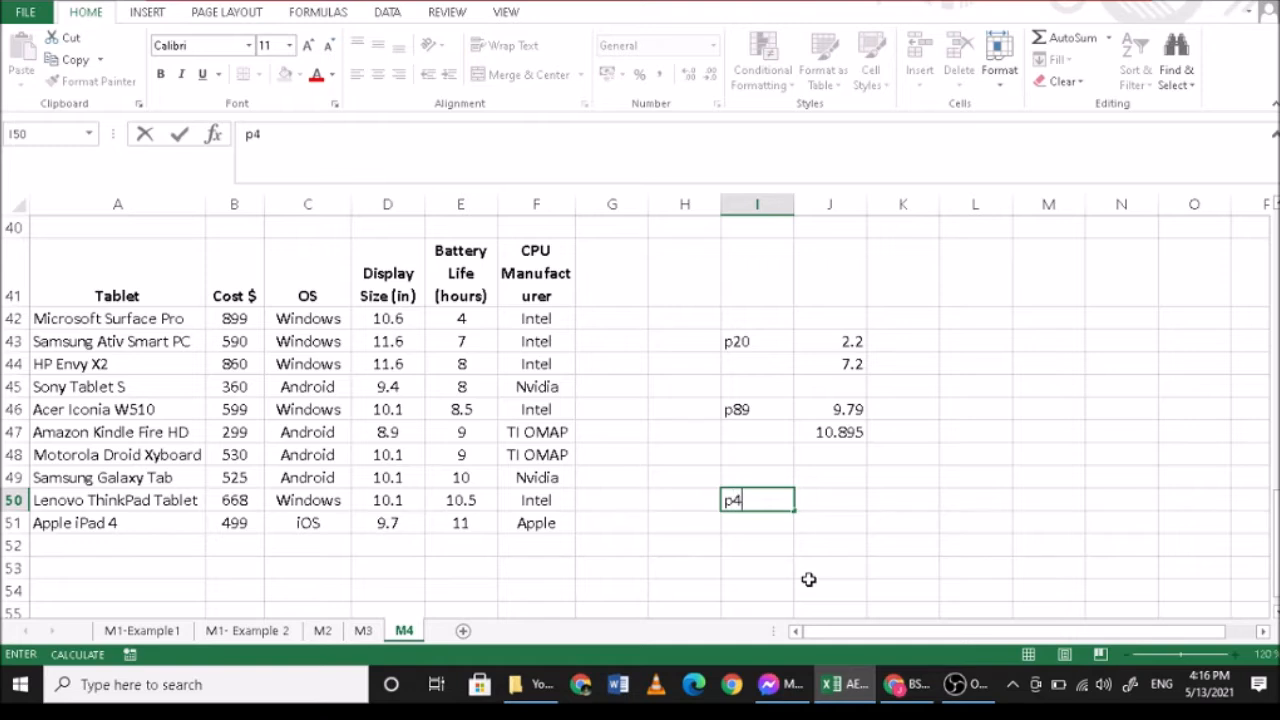
key(BackSpace)
text(64)
key(Tab)
text(=64)
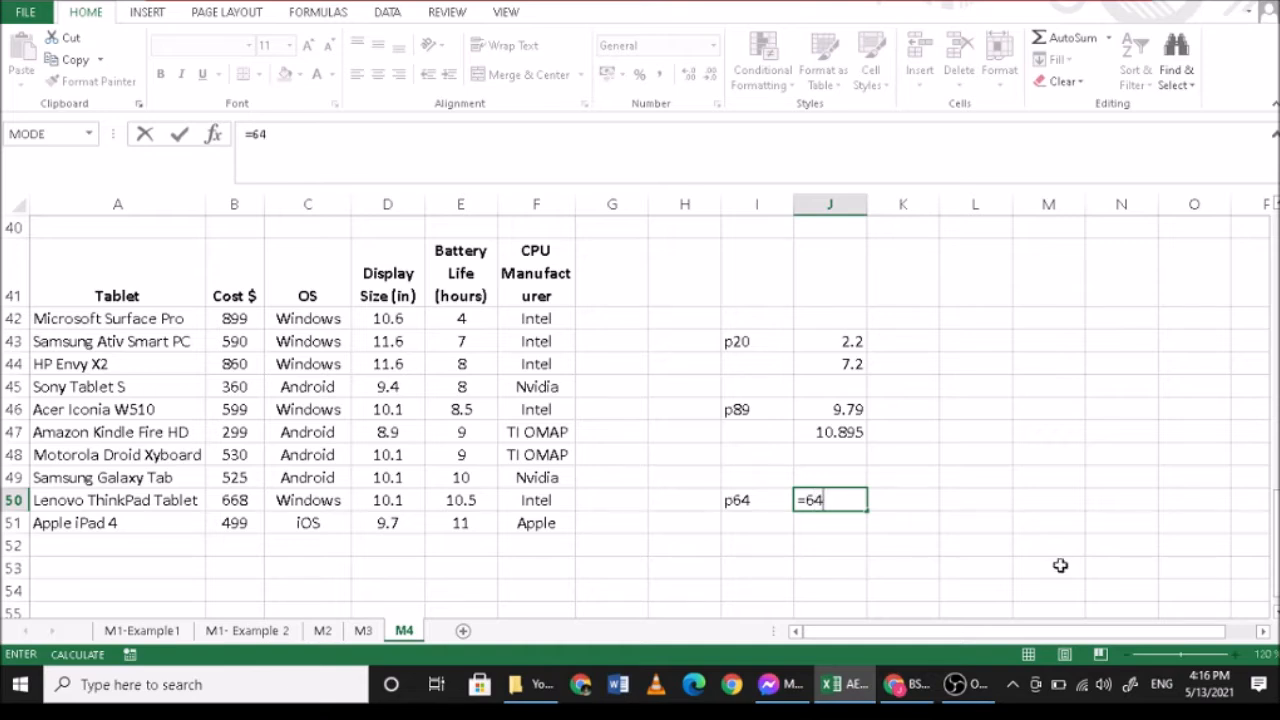
text(*(11)/100)
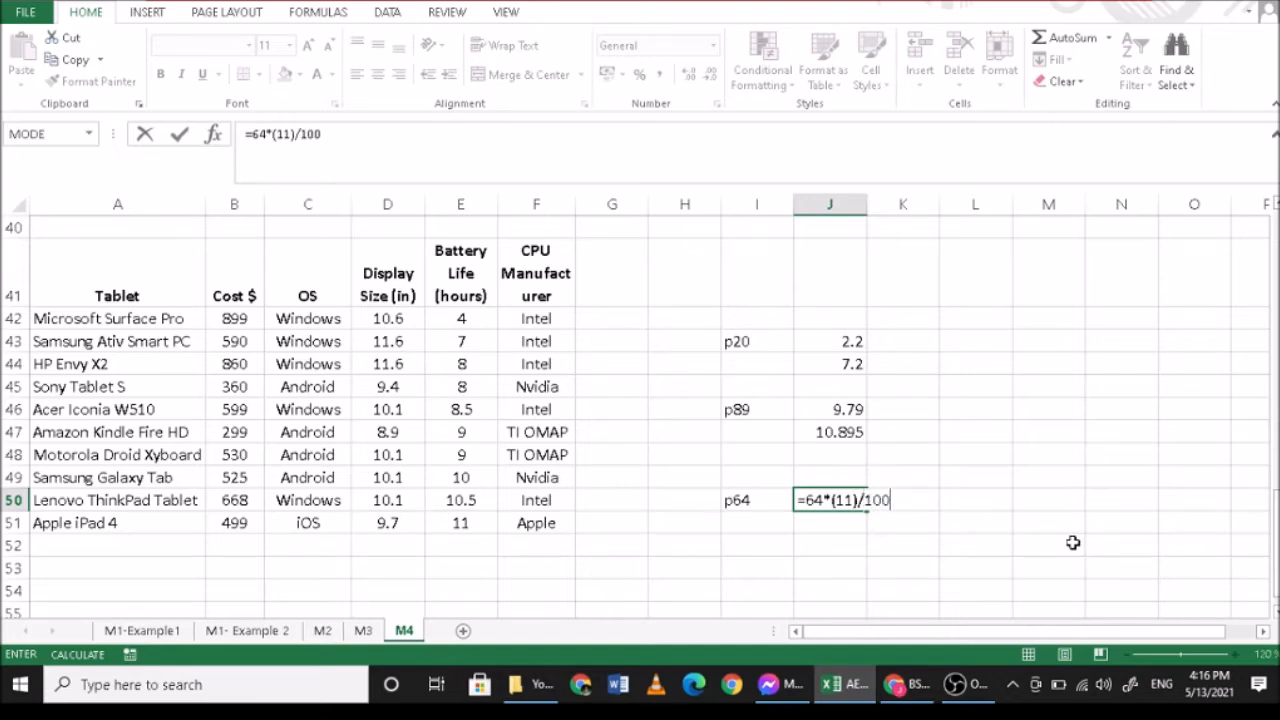
key(Return)
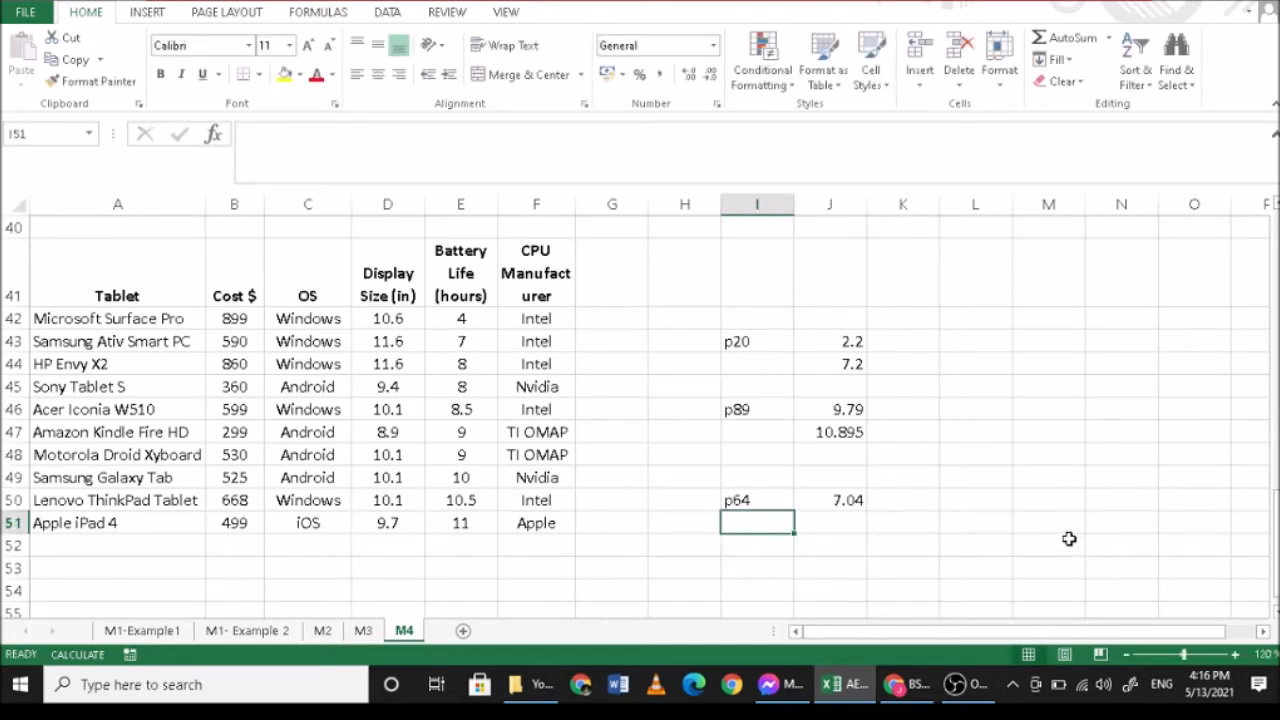
- Calculate the interpolated 64th percentile in J51 with =9+(10-9)*.04, using the seventh and eighth battery life values
drag(462, 318, 458, 455)
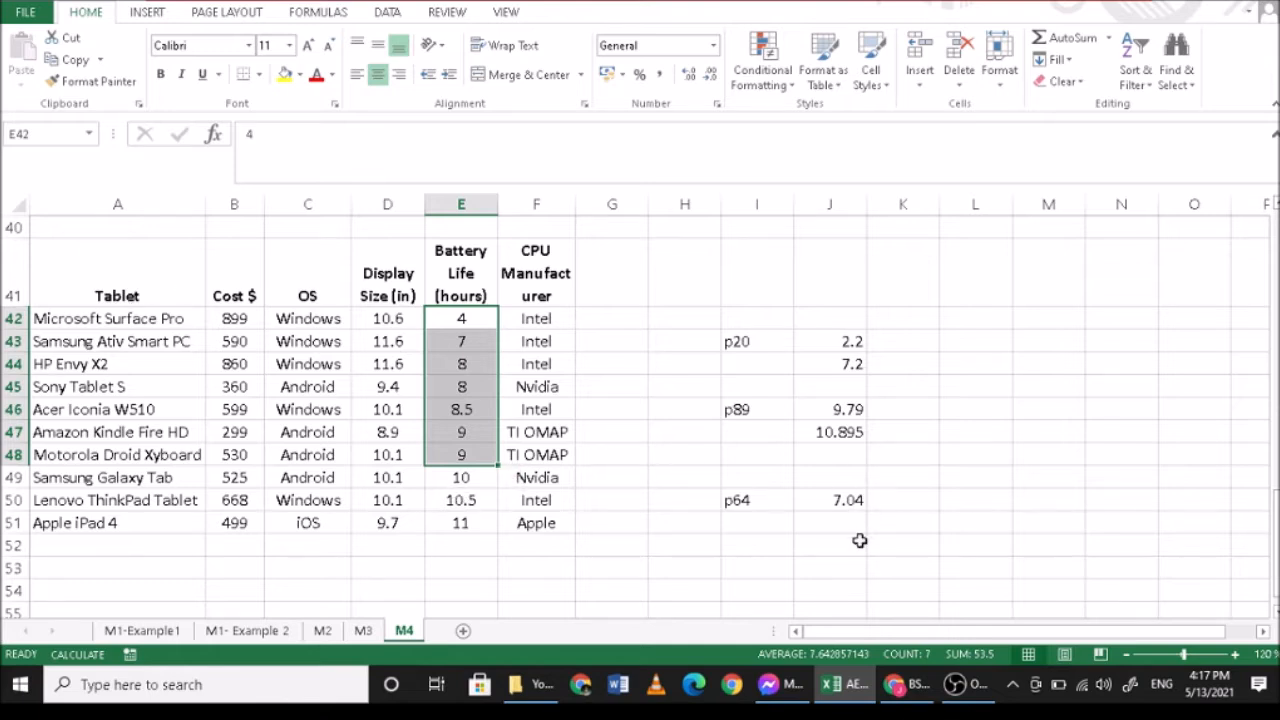
click(831, 521)
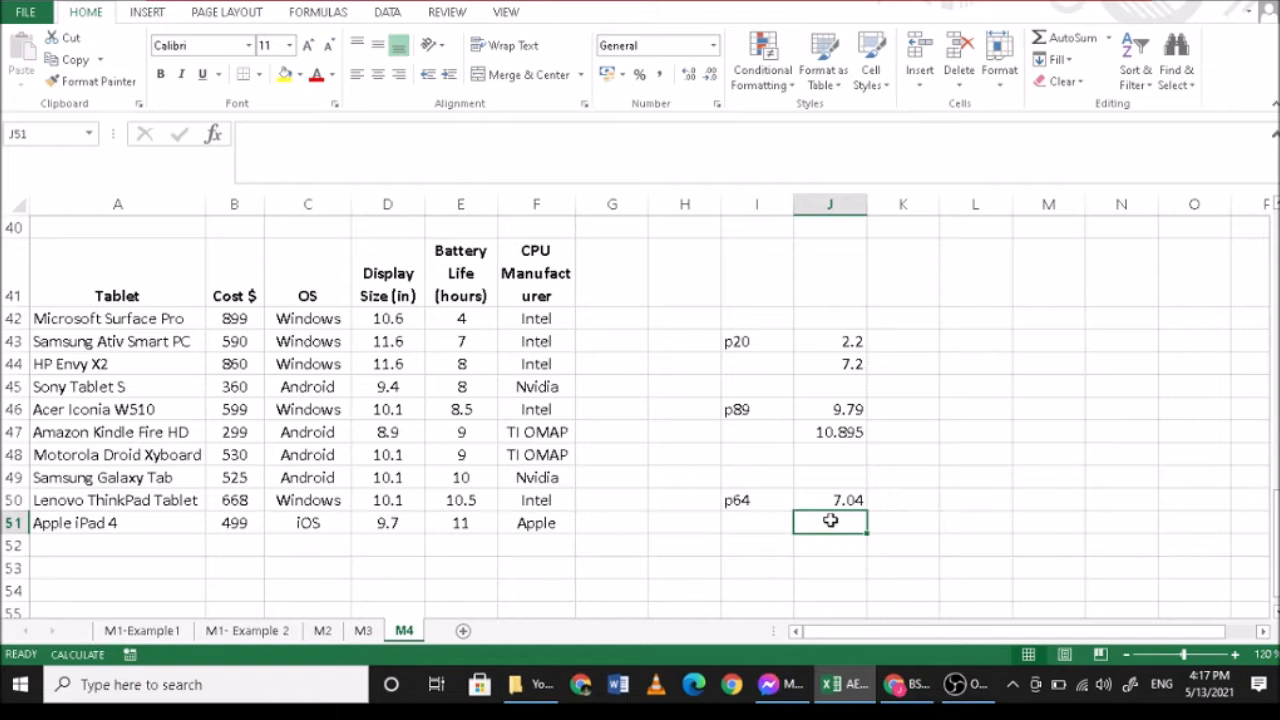
text(=)
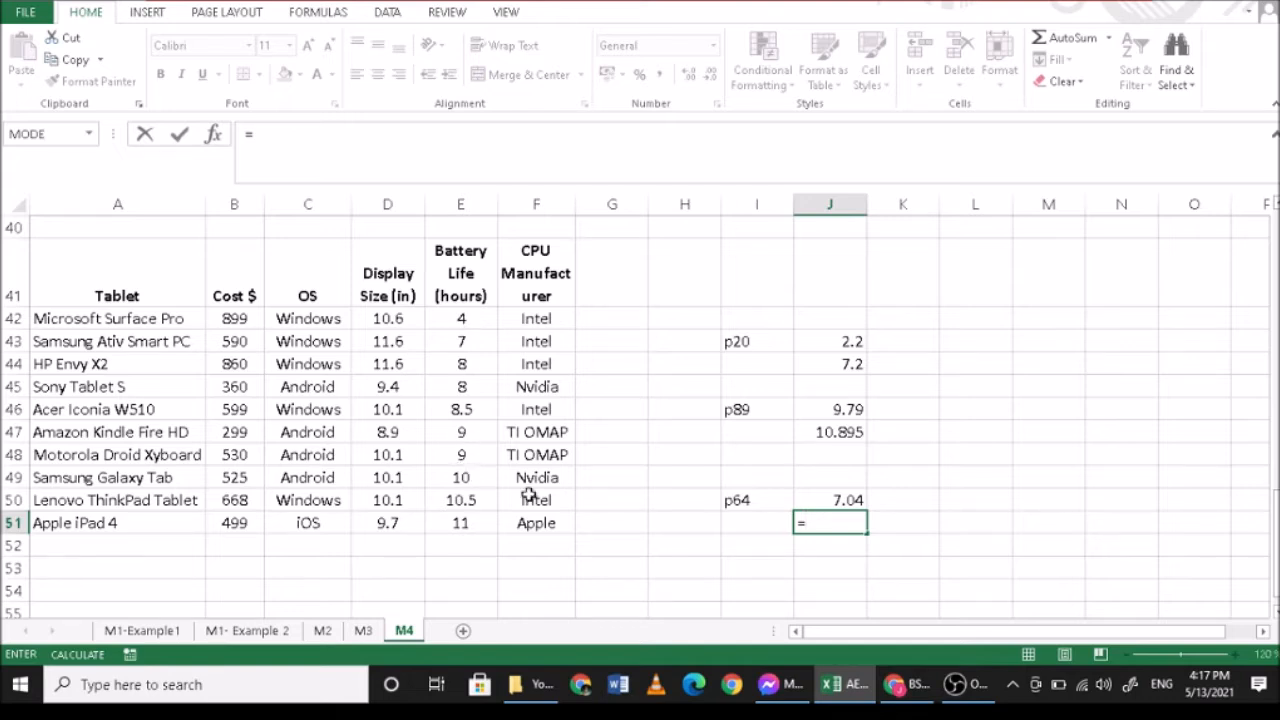
text(9+)
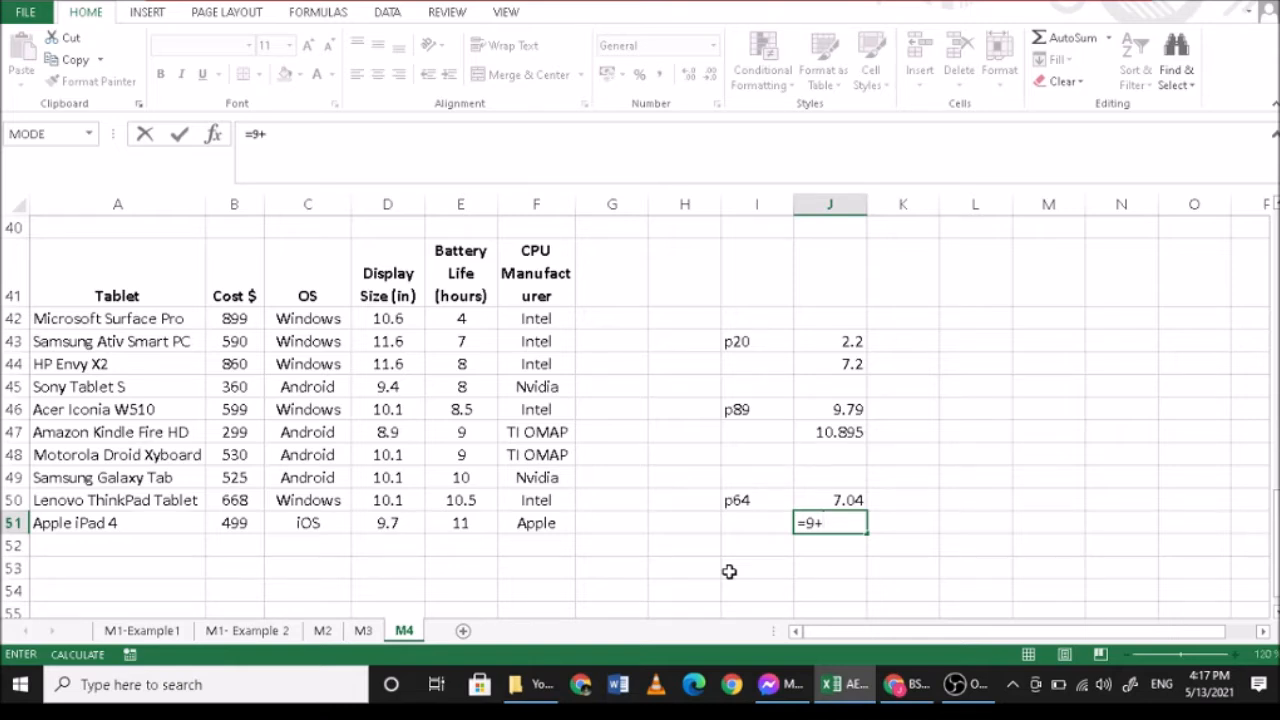
text(10-9)*.04)
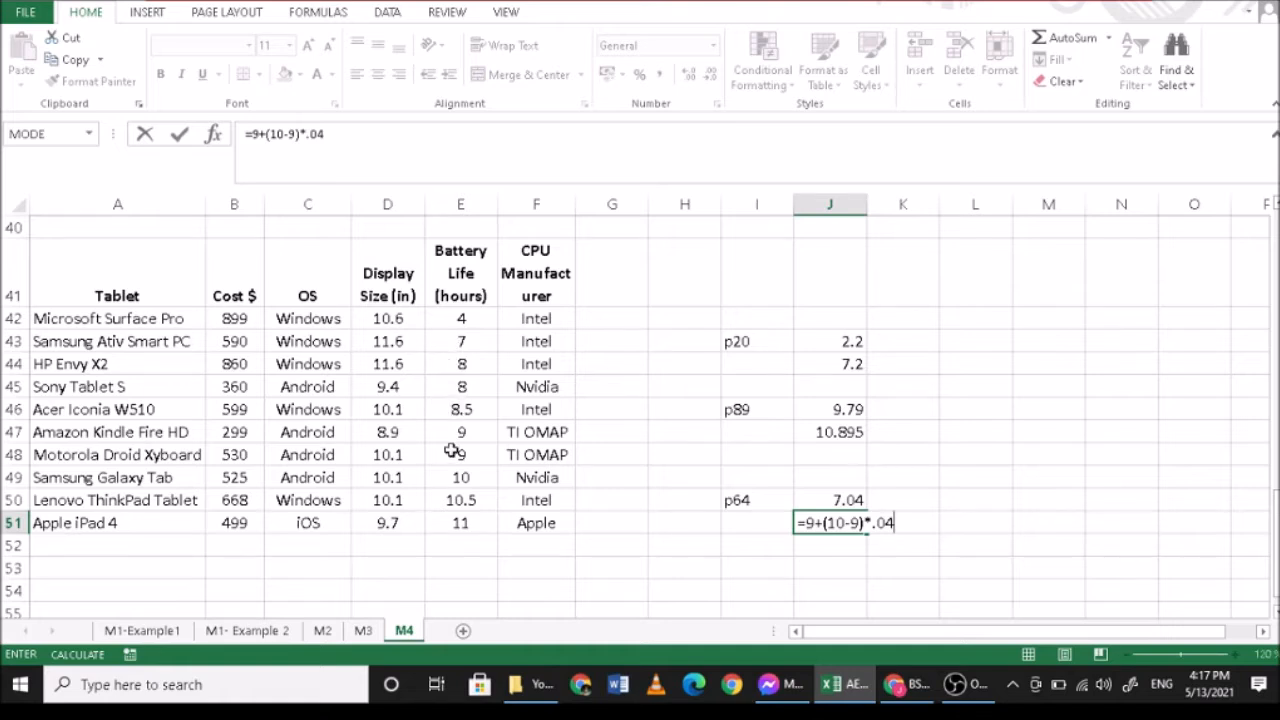
key(Return)
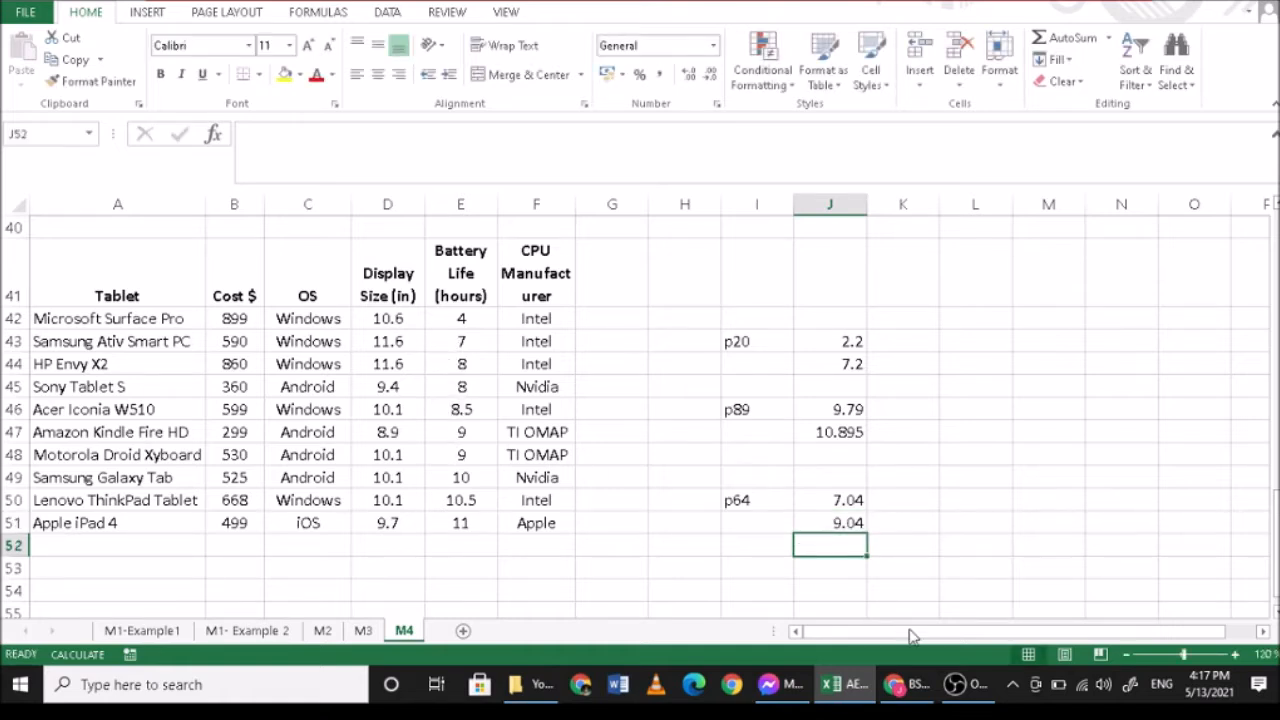
- Review the p64, p89 and p20 formulas in column J against the battery life values in column E
click(829, 501)
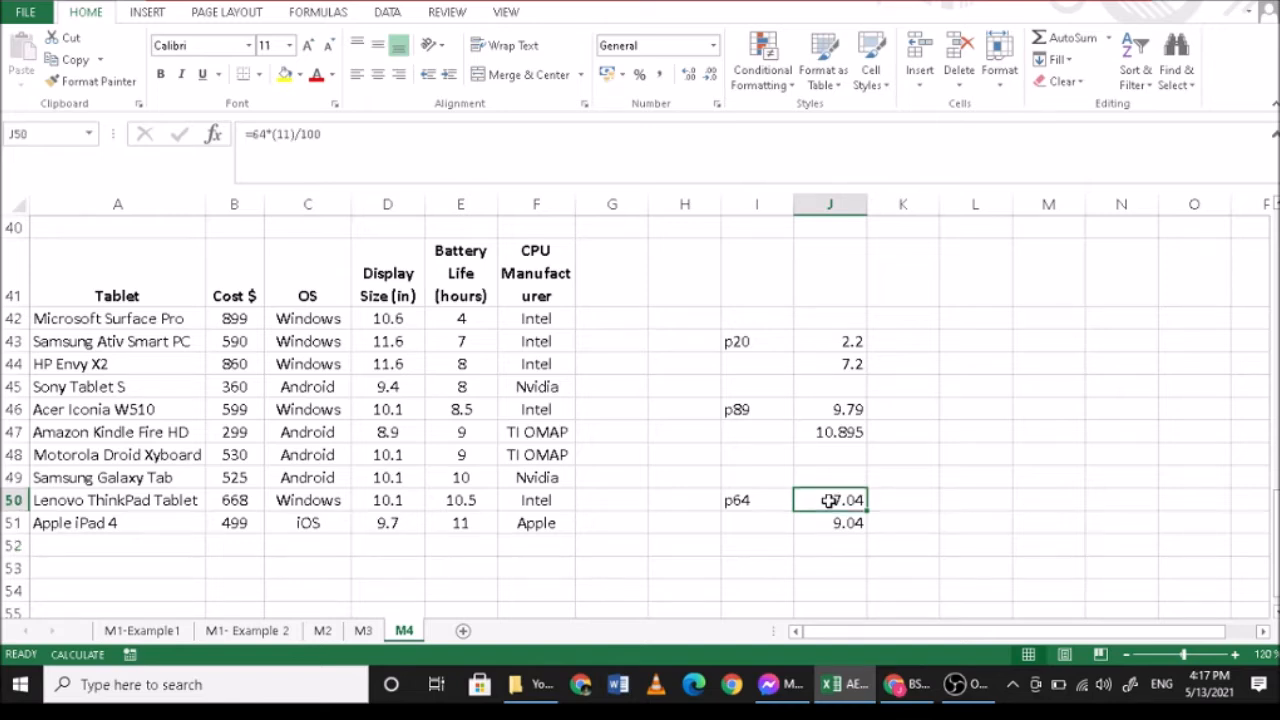
key(Down)
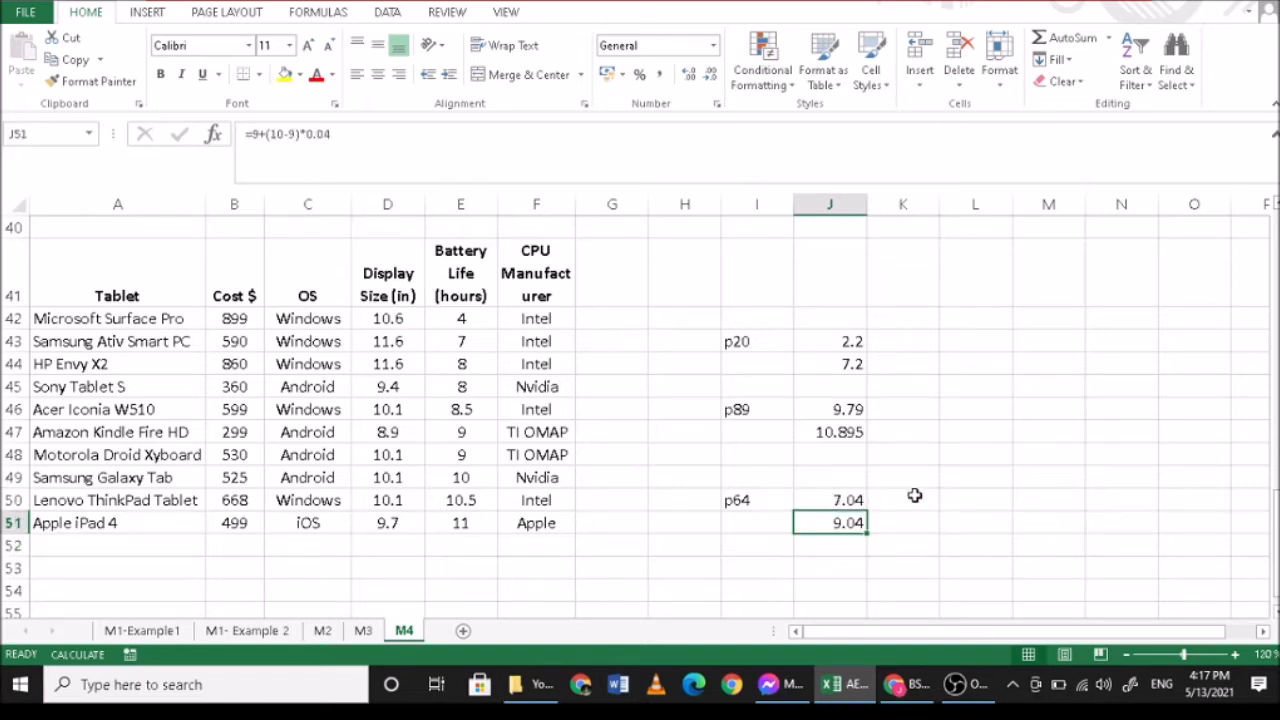
drag(457, 320, 463, 468)
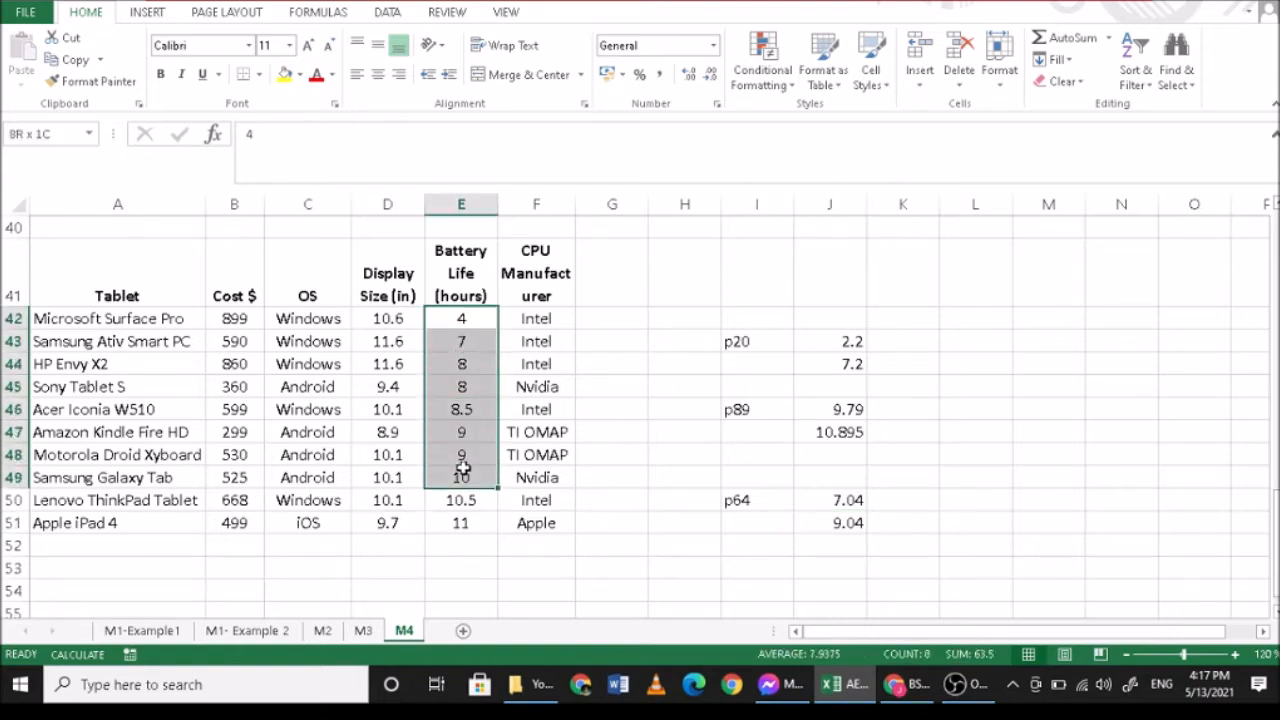
drag(463, 468, 461, 458)
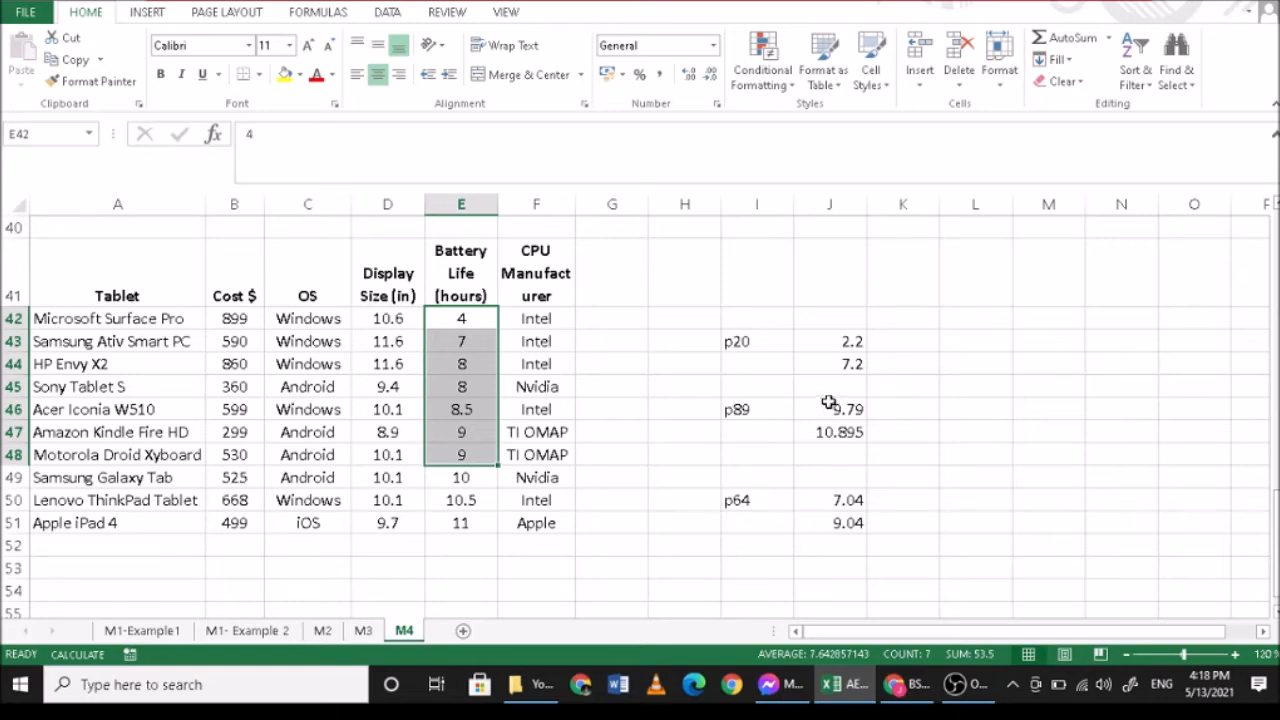
click(823, 409)
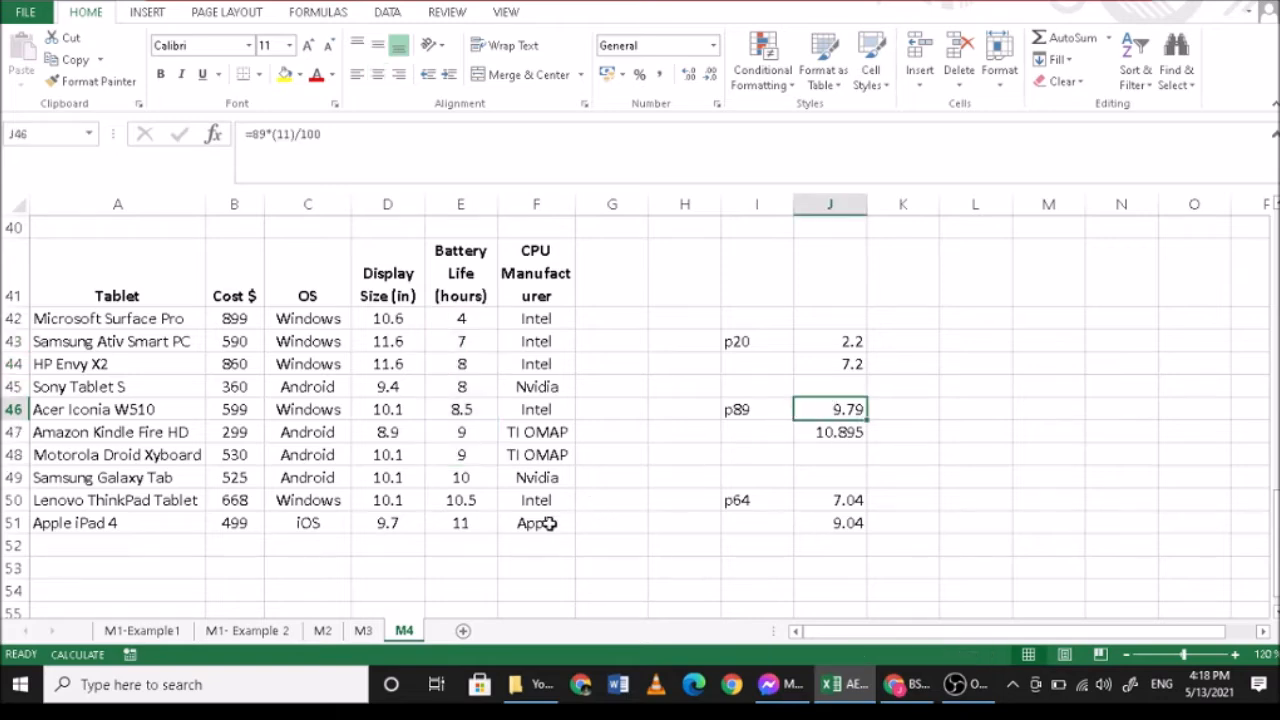
click(467, 500)
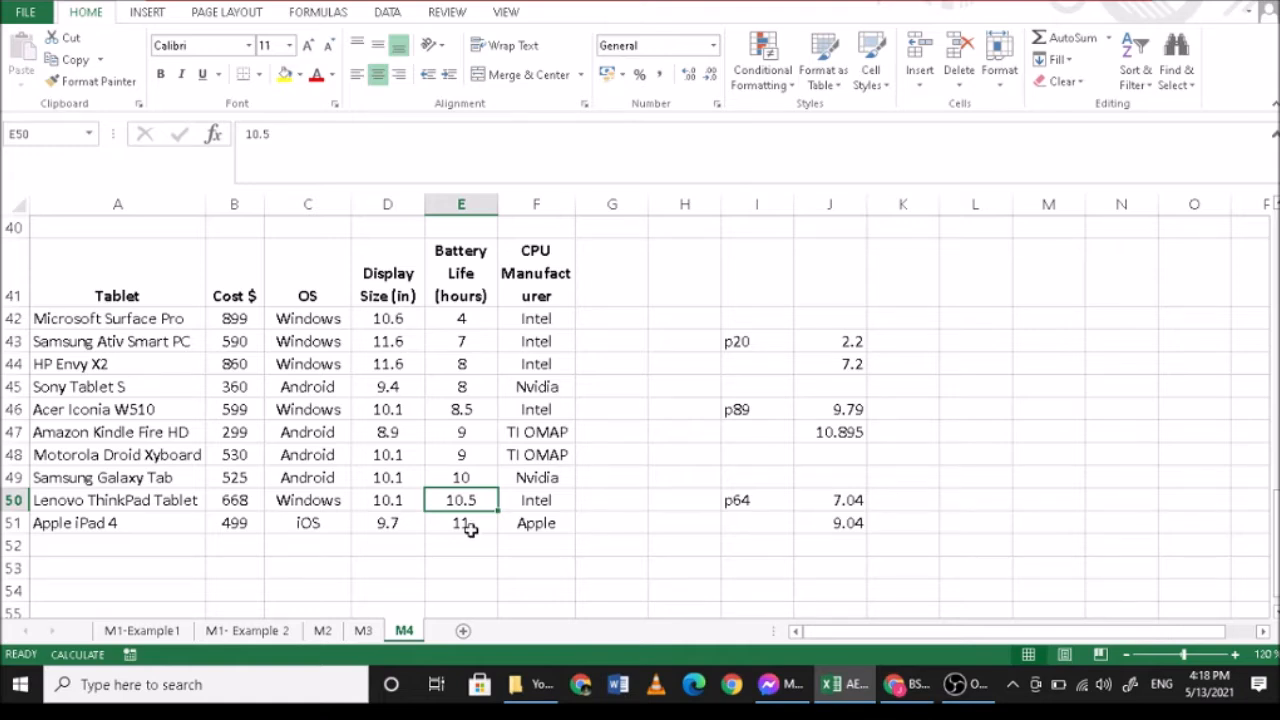
click(836, 438)
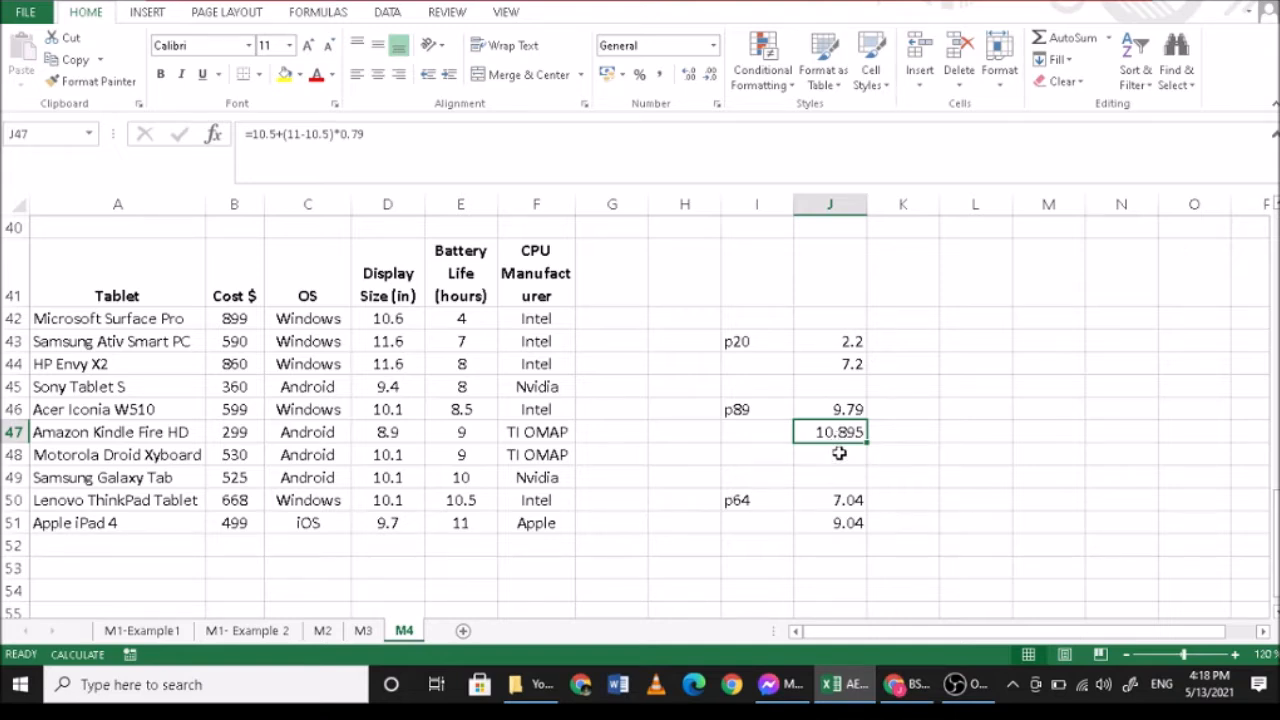
click(824, 359)
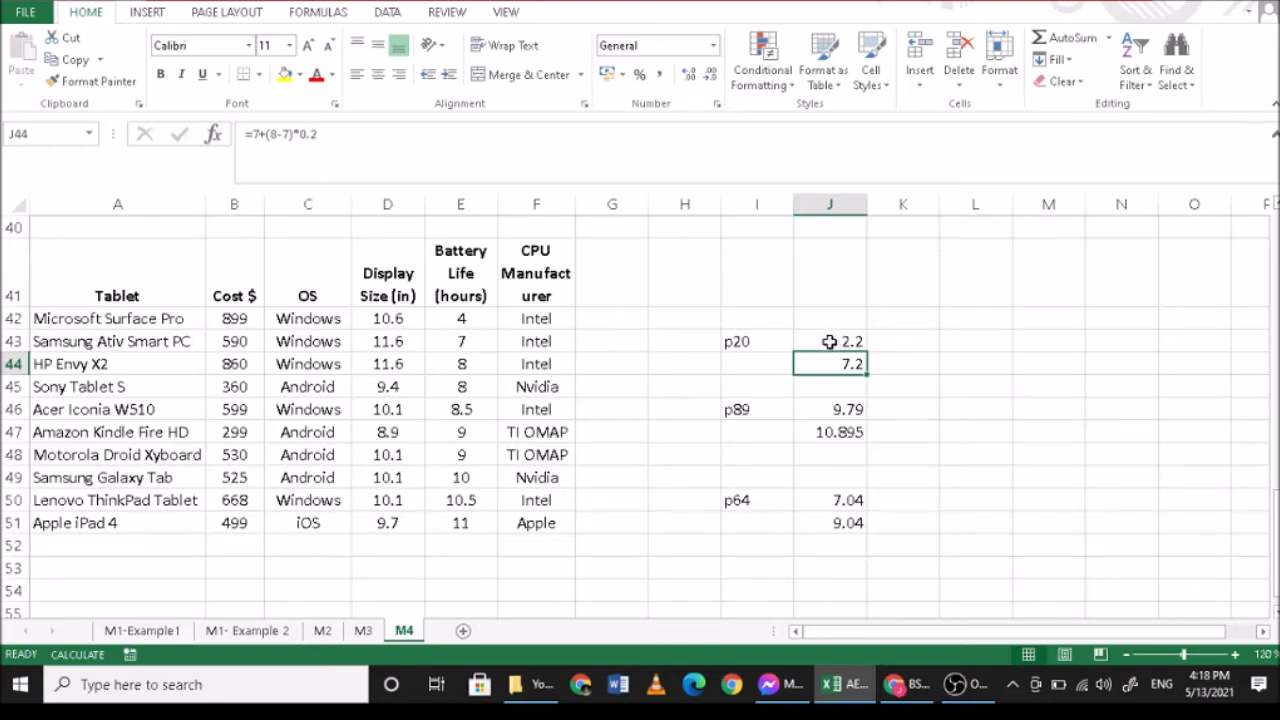
click(829, 342)
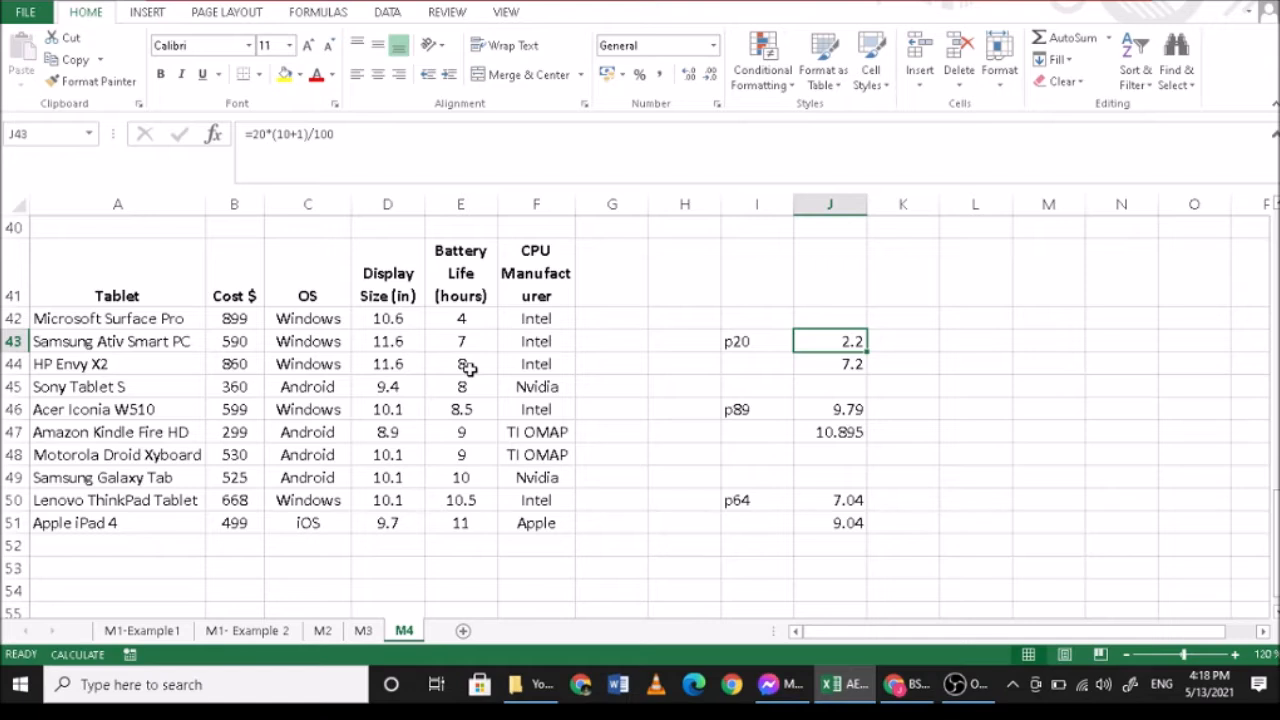
click(830, 368)
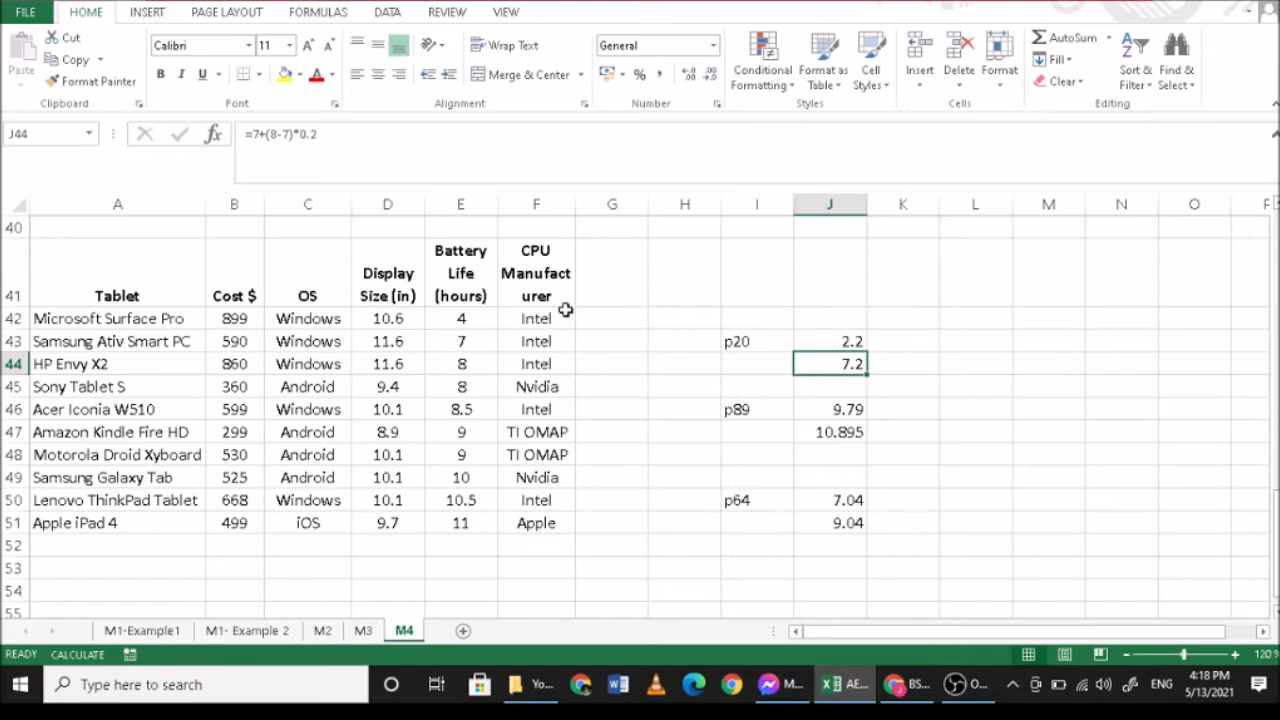
- Enter the bold heading percentiles in I41 above the percentile calculations
click(775, 287)
text(p)
key(BackSpace)
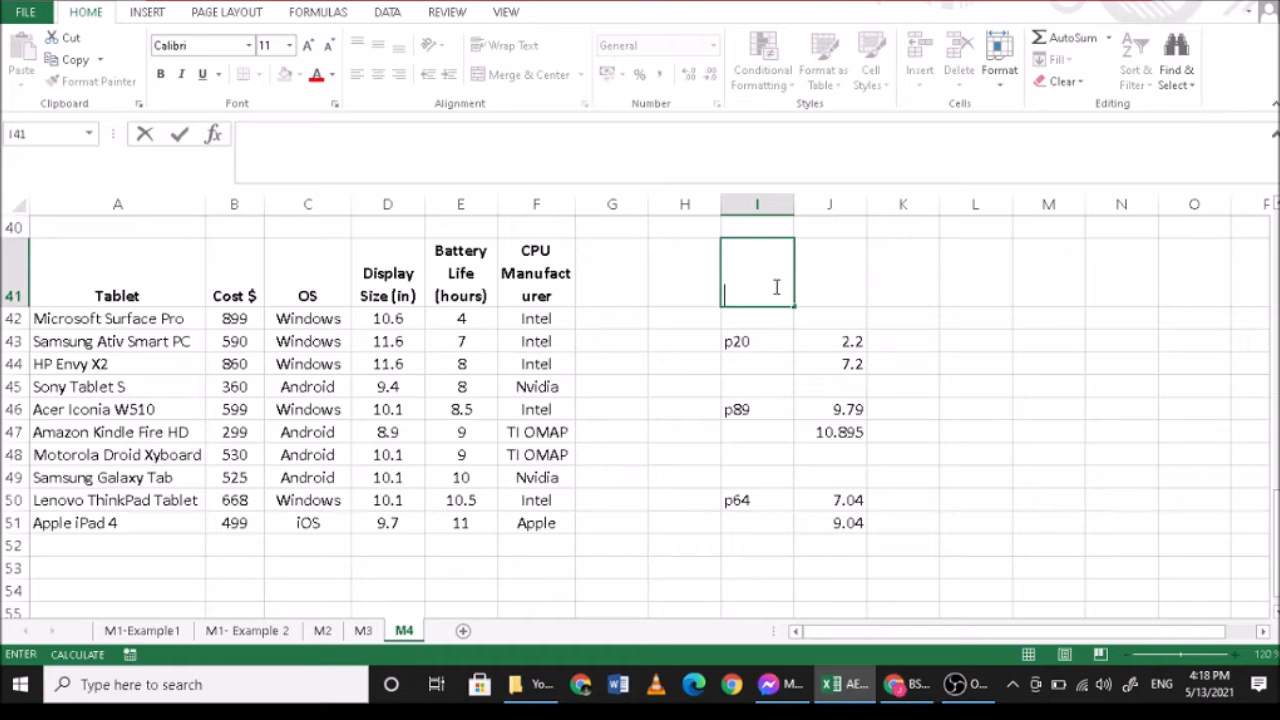
key(ctrl+b)
text(perce)
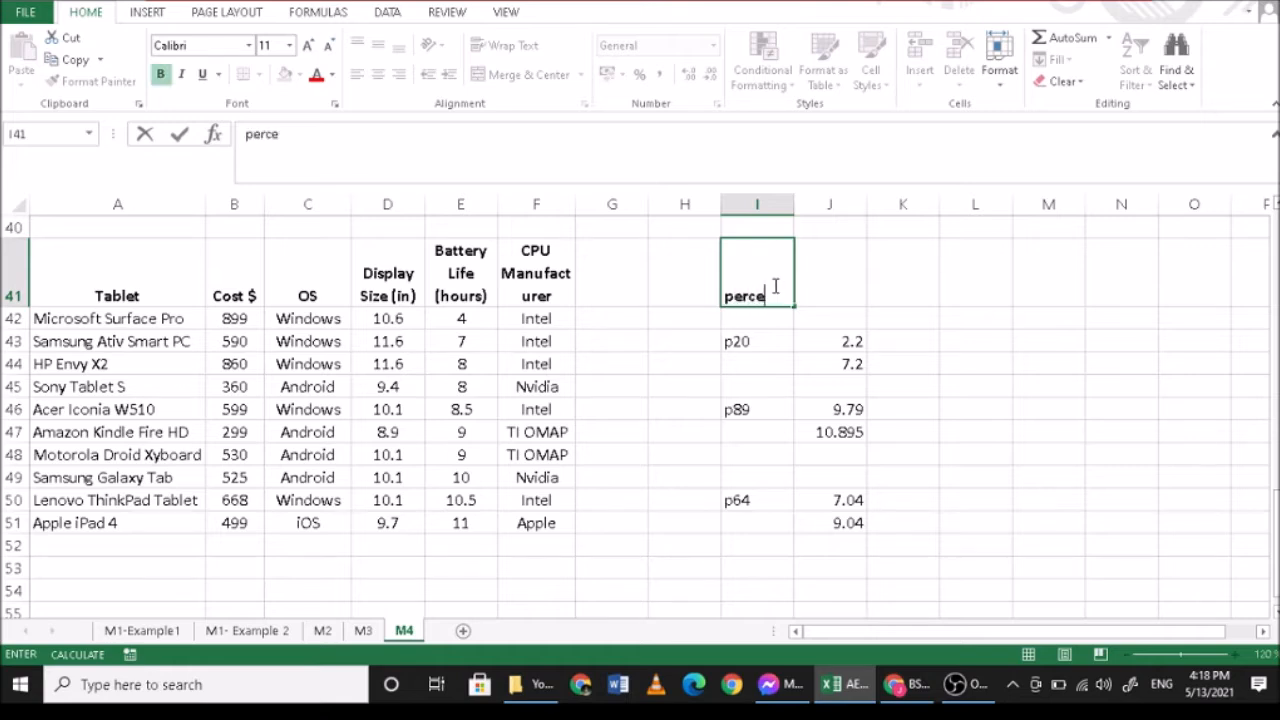
text(ntiles)
- Enter the bold heading deciles in L41
key(Right)
key(Right)
key(Right)
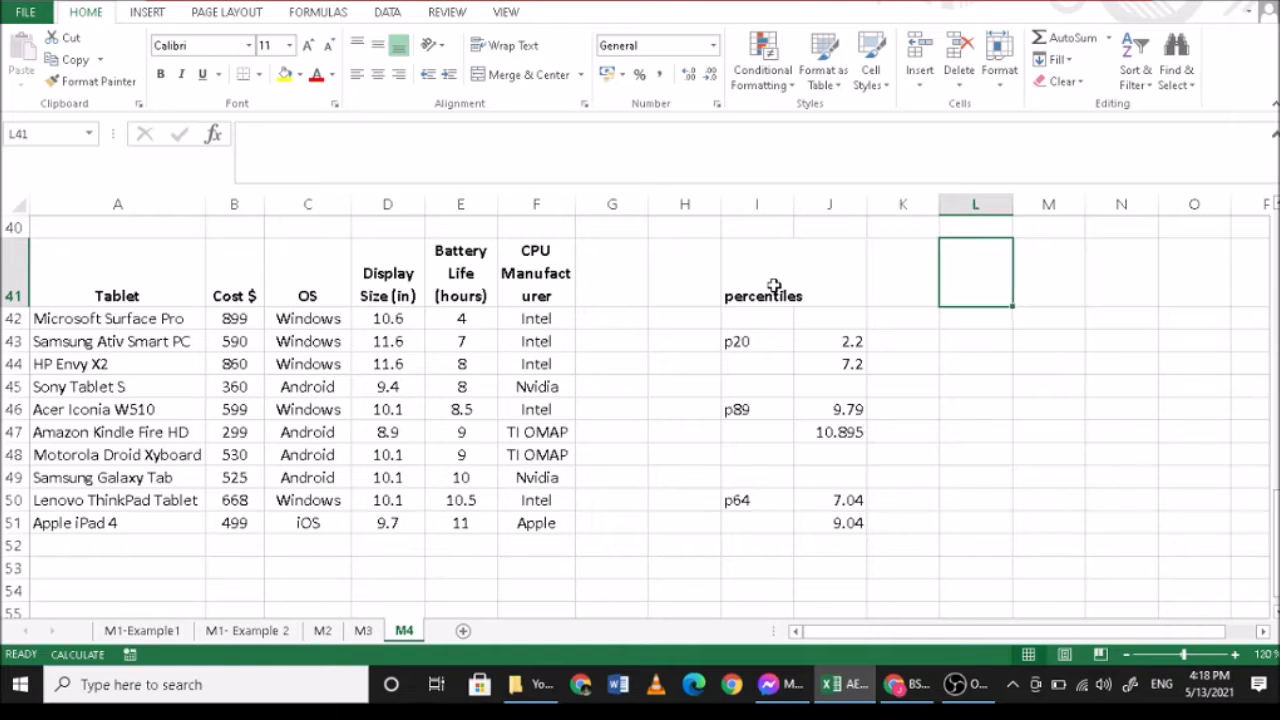
key(ctrl+b)
text(dec)
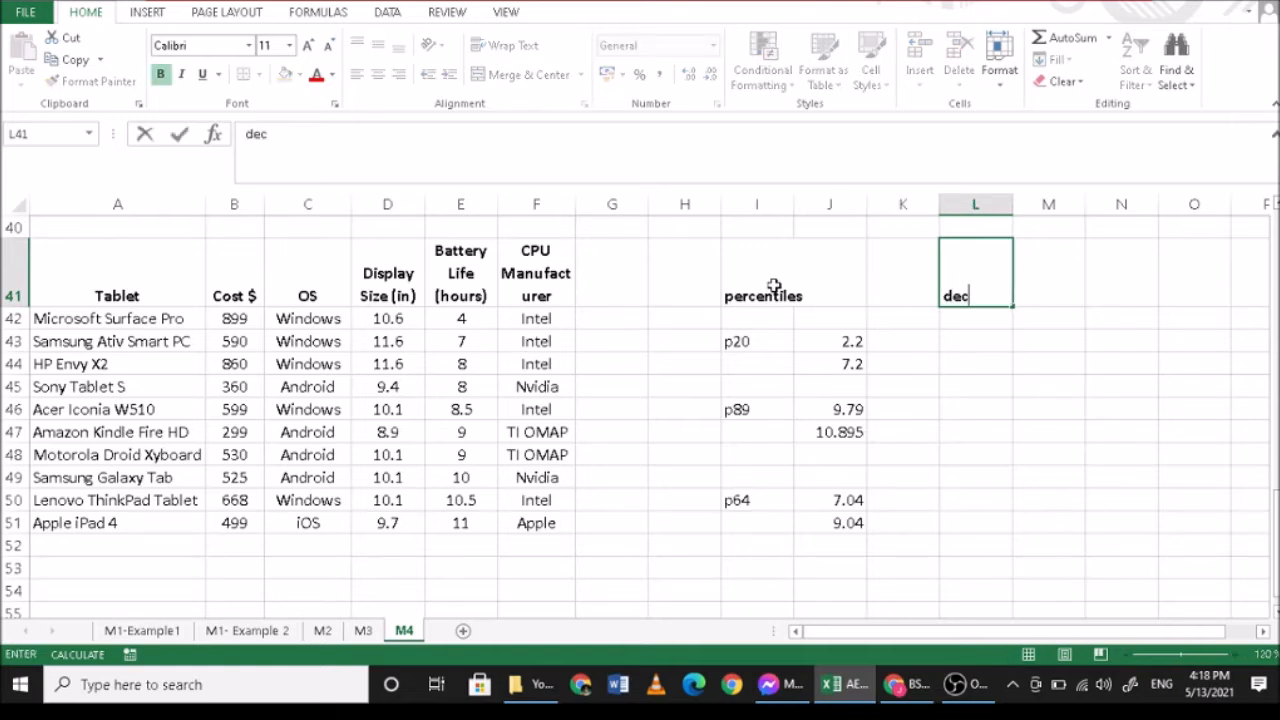
text(iles)
key(Return)
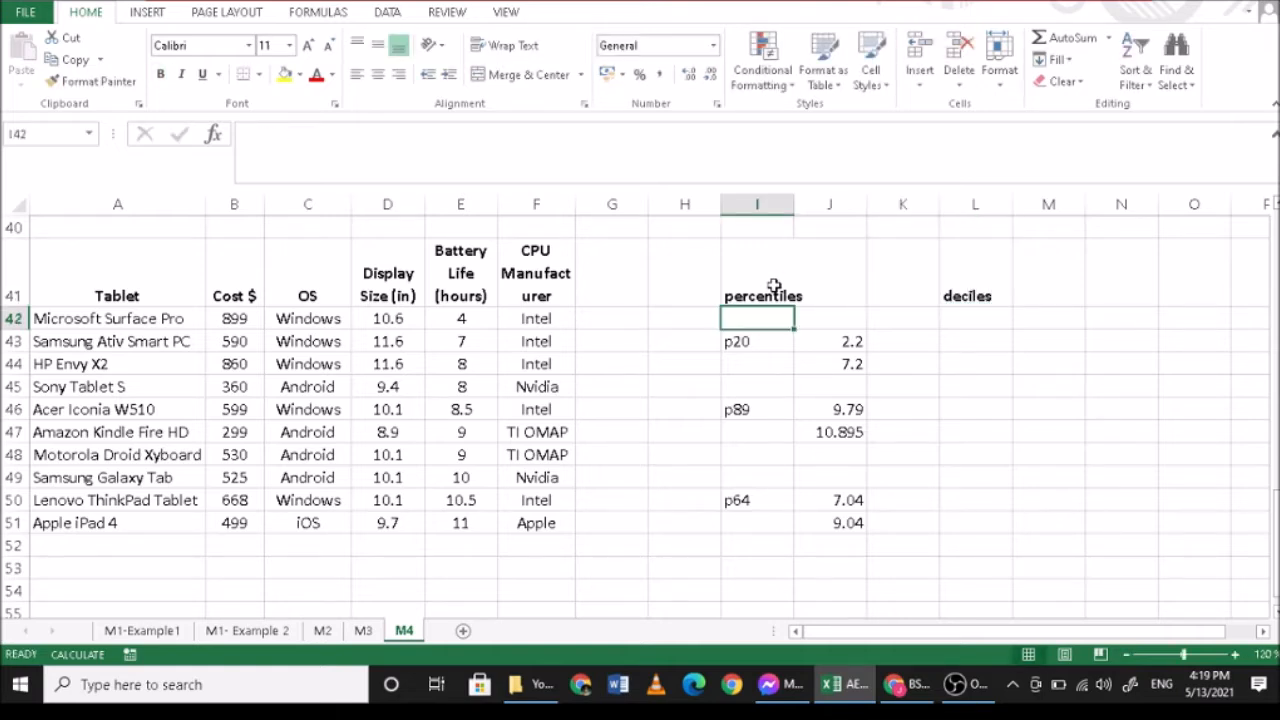
- Label the decile rows d2 in L43, d9 in L46 and p6 in L50
click(968, 344)
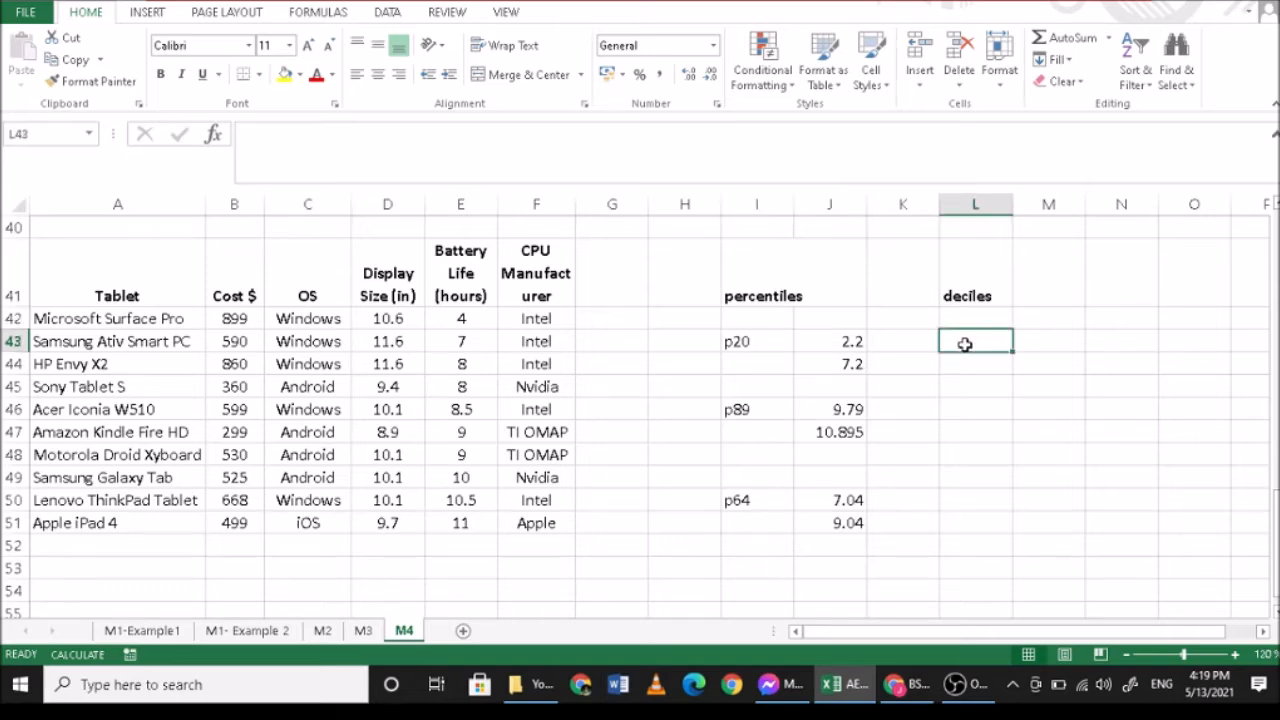
text(d2)
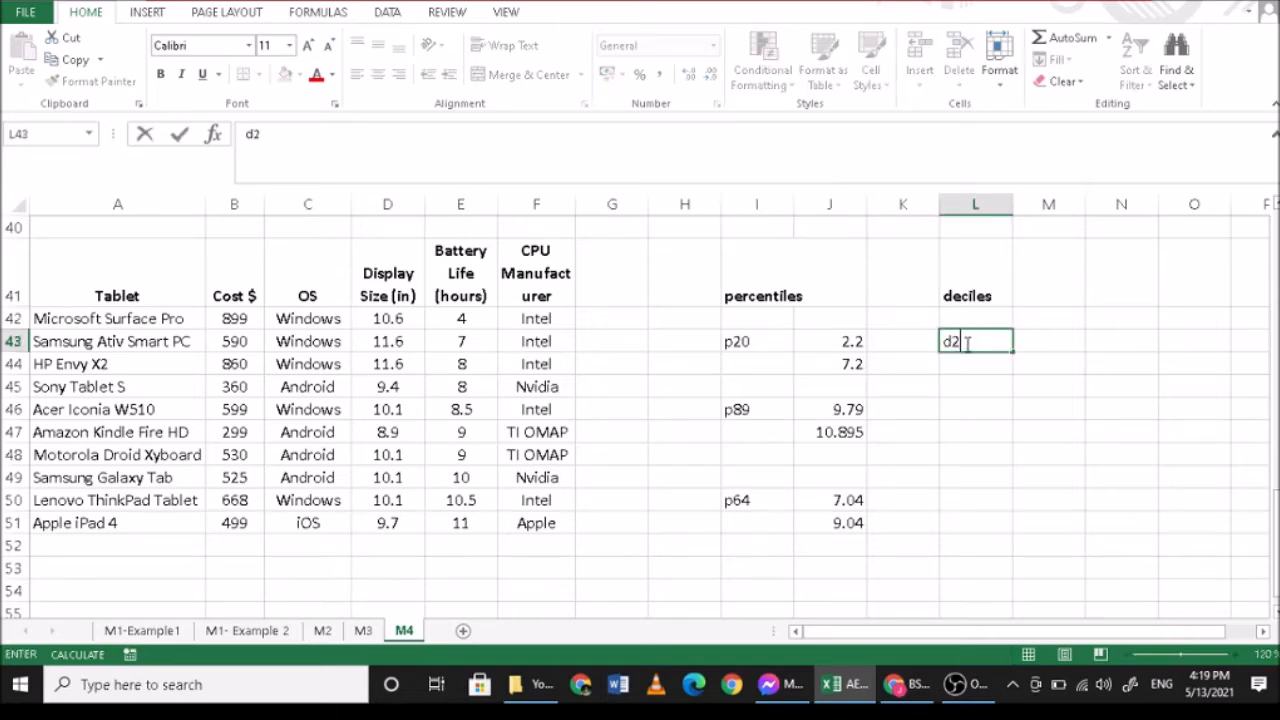
click(978, 418)
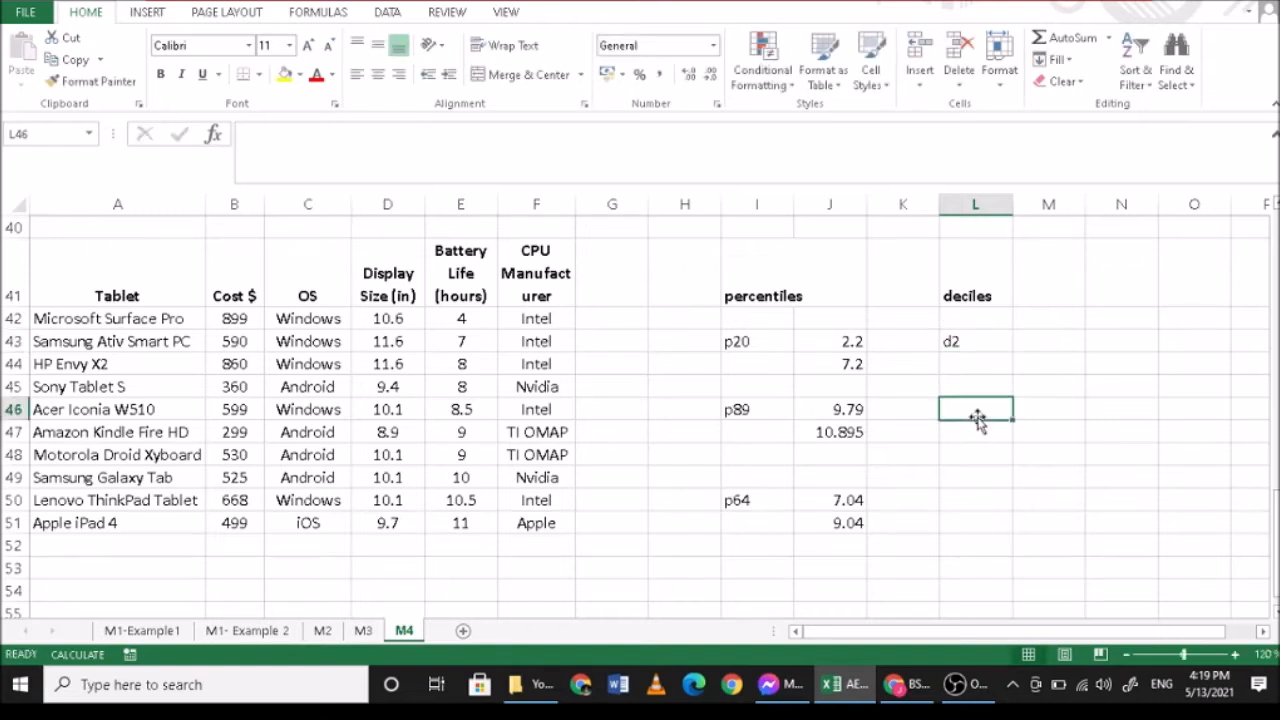
text(d9)
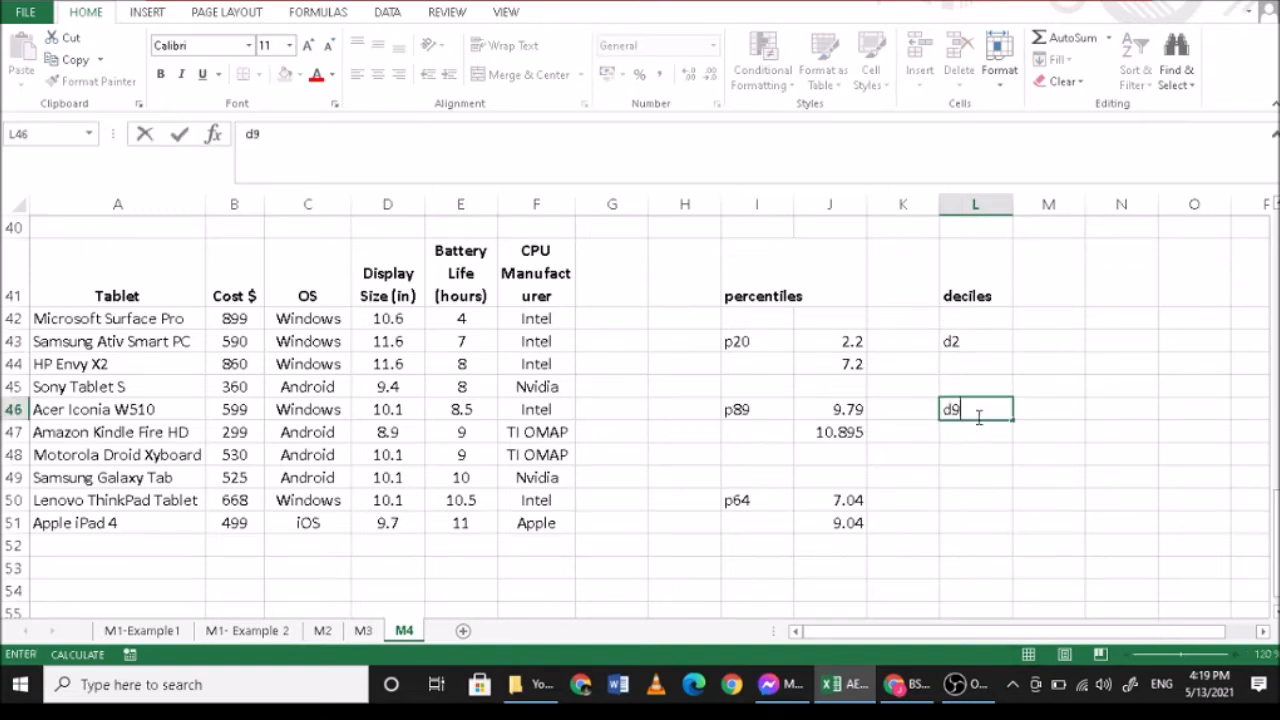
click(971, 500)
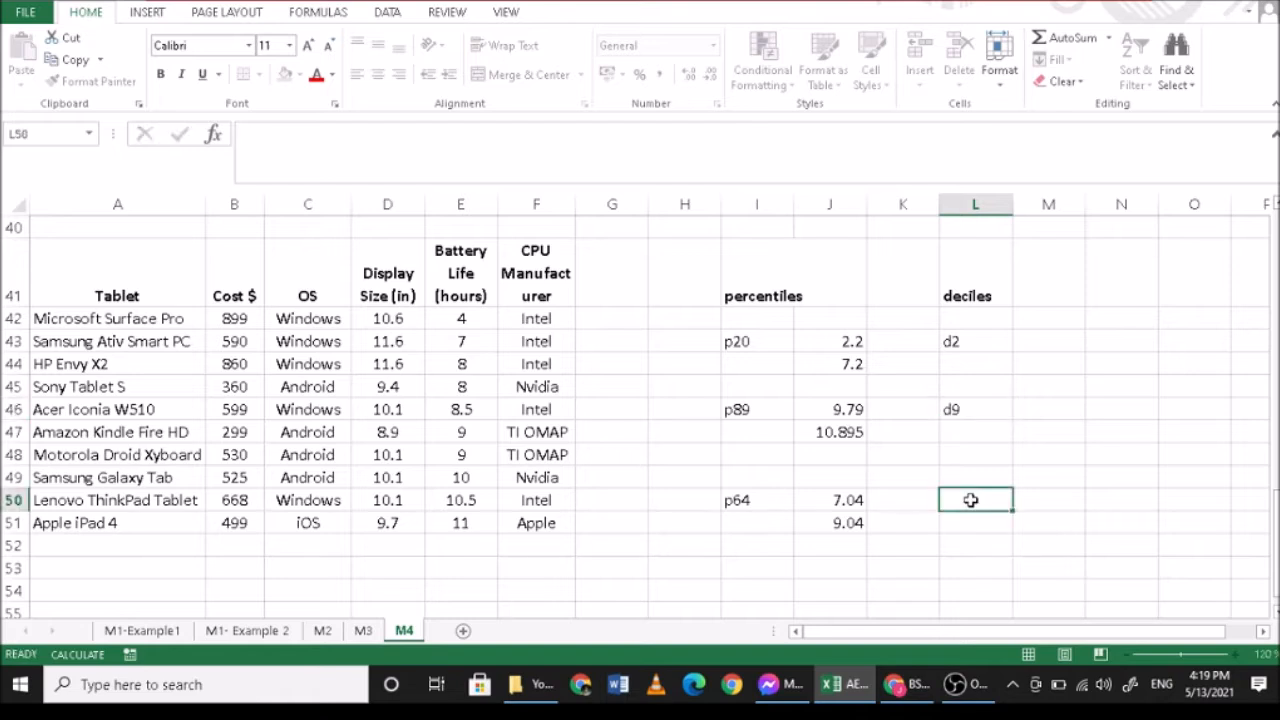
text(p)
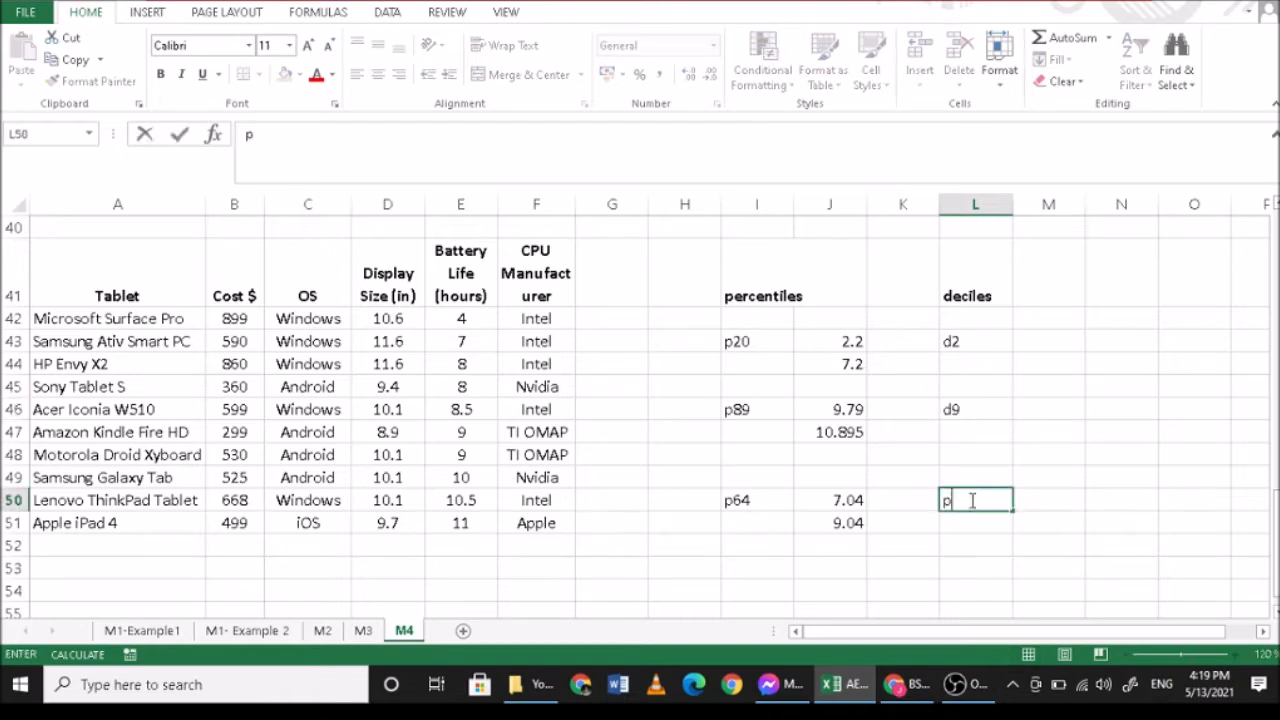
text(6)
key(Return)
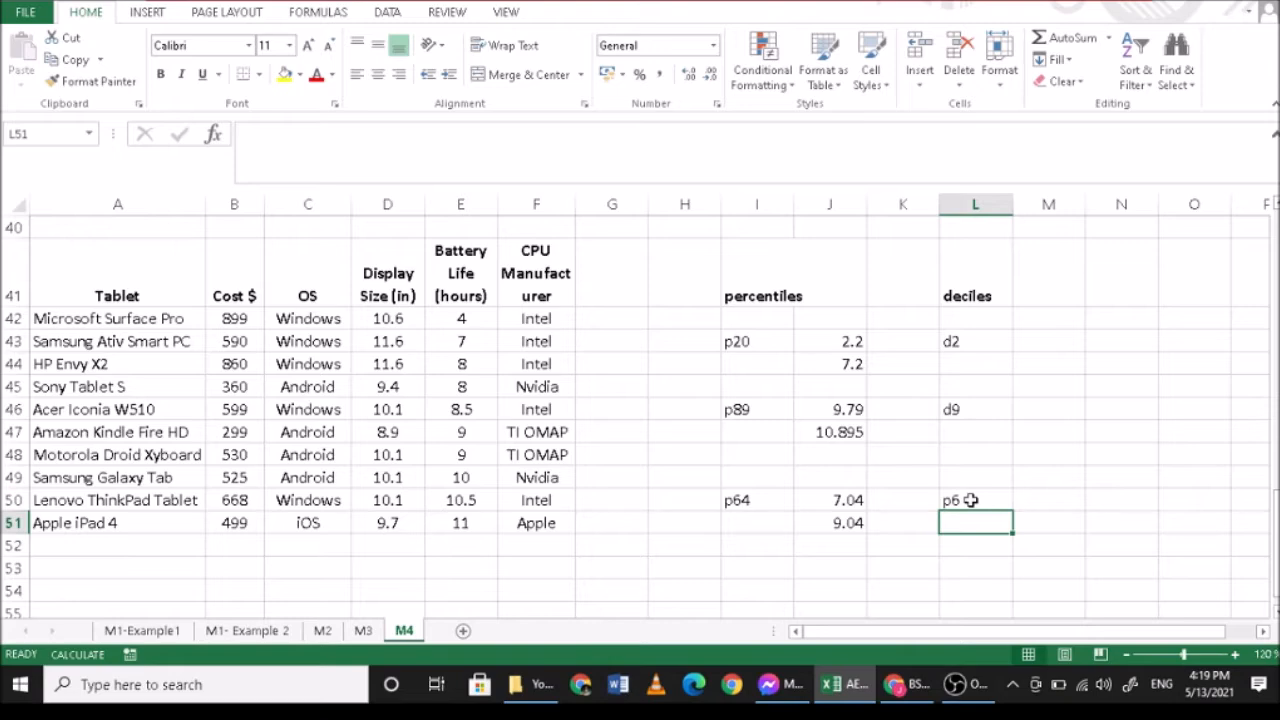
- Calculate the second decile's position in M43 with =2*(11)/10
click(1043, 341)
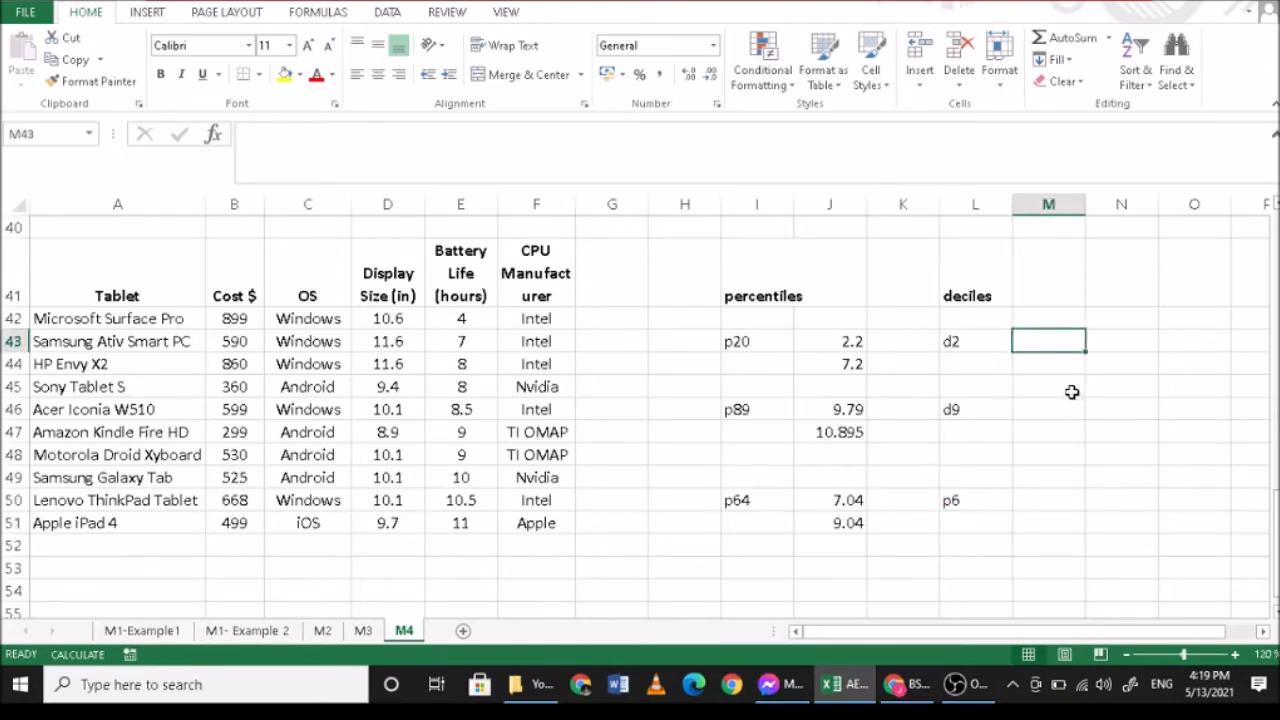
text(=2)
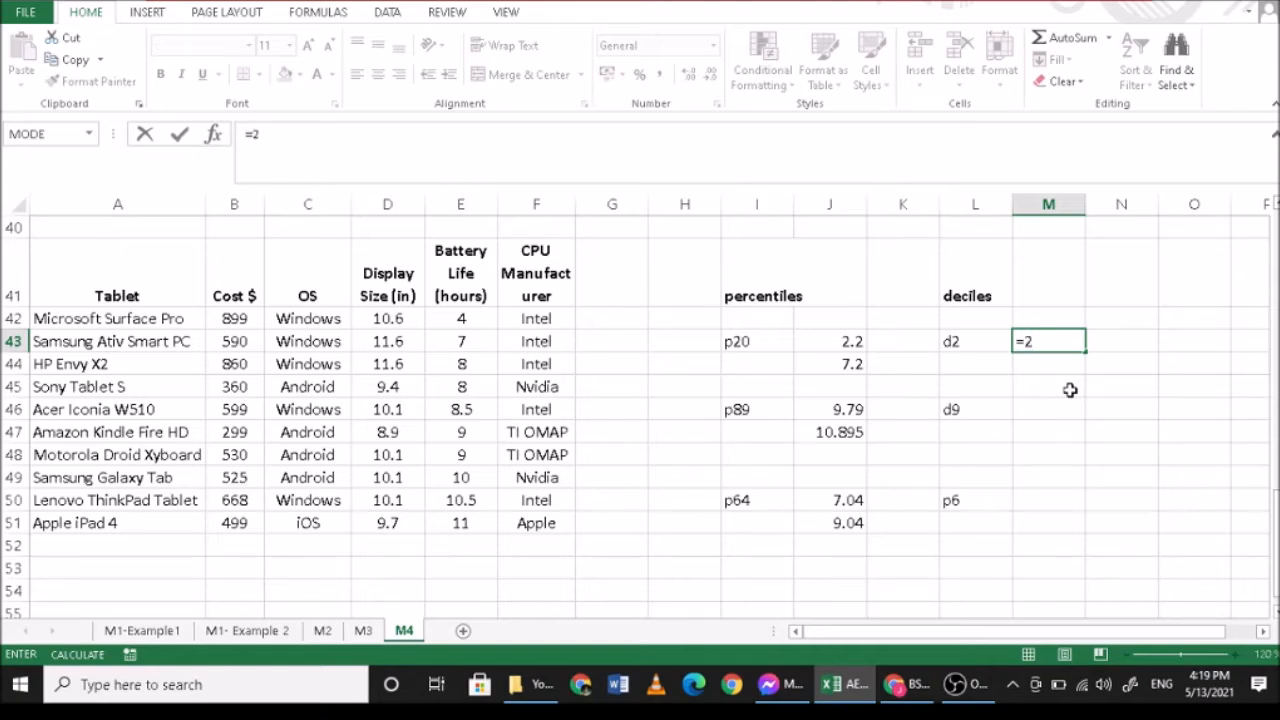
text(*(11)/10)
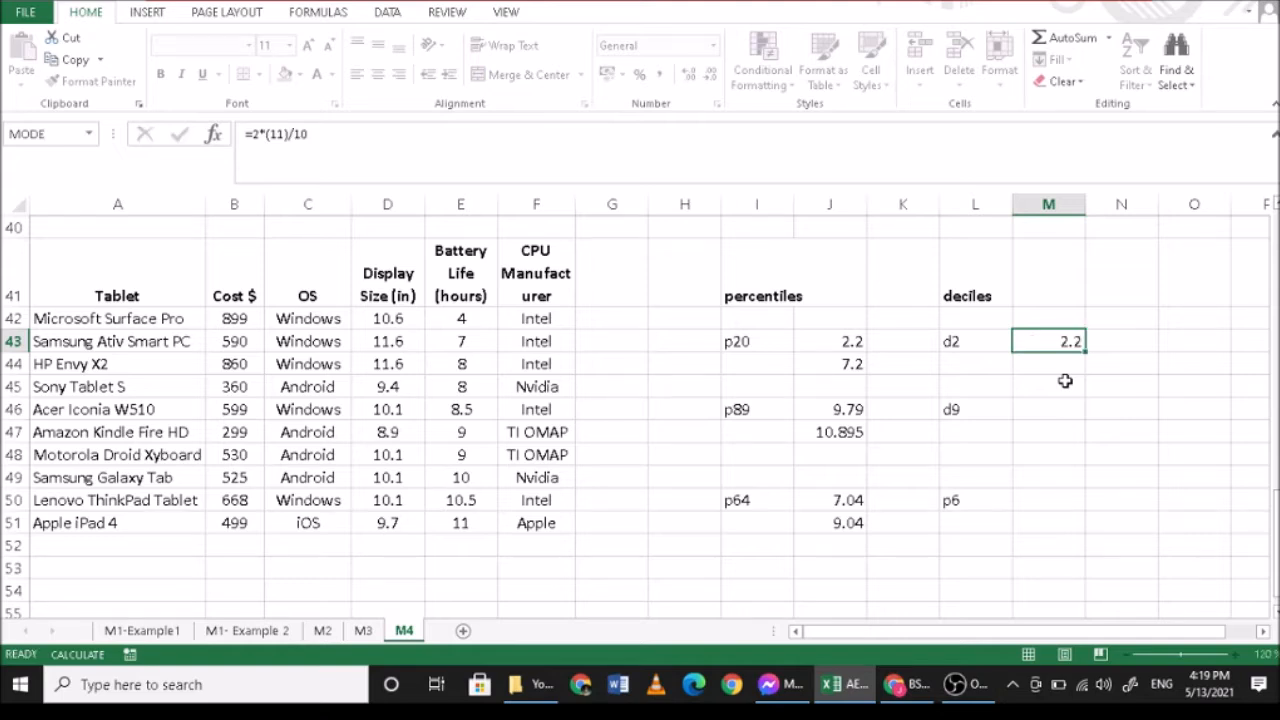
key(Return)
- Compare the d2 position in M43 with the p20 entry and the battery life value in E44
click(1048, 339)
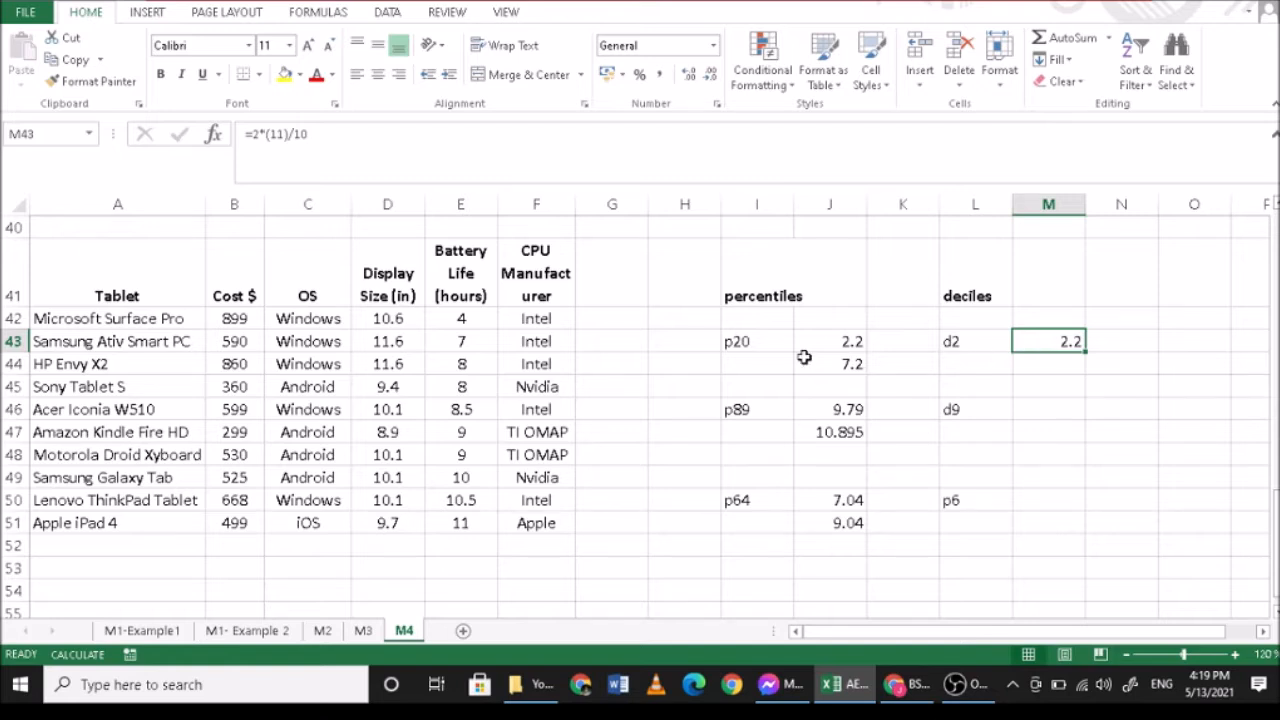
click(745, 340)
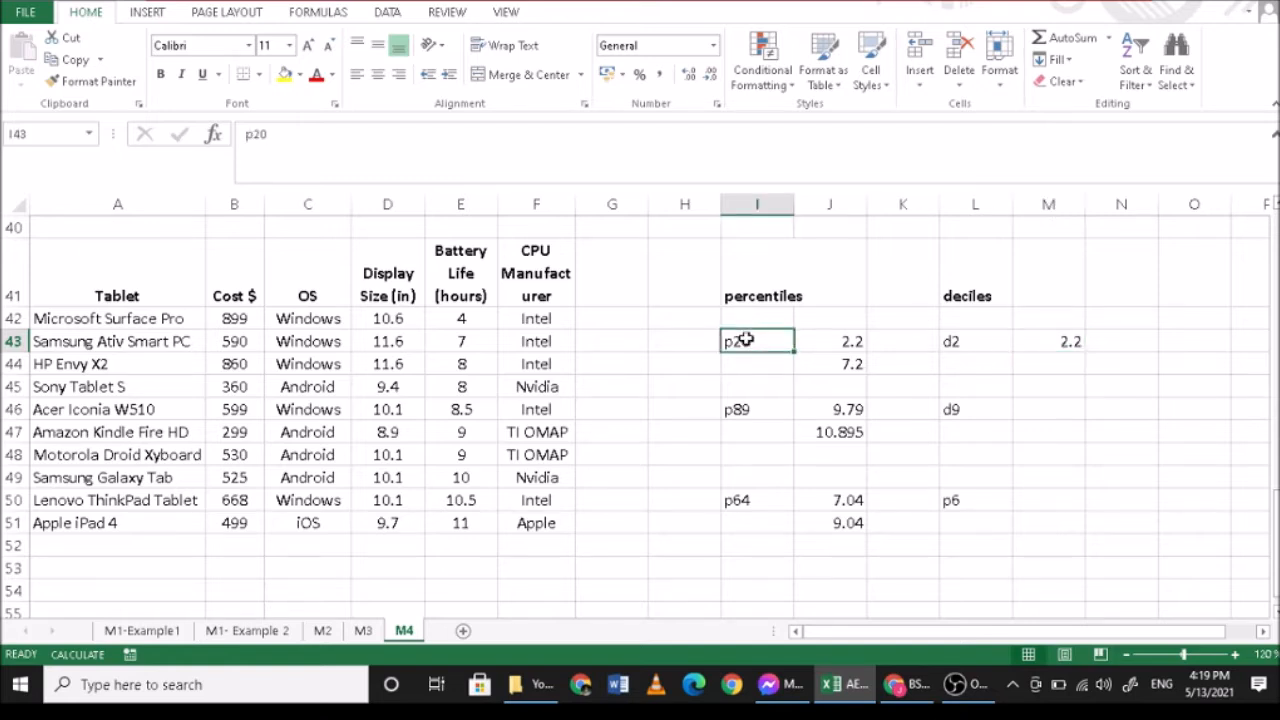
click(972, 344)
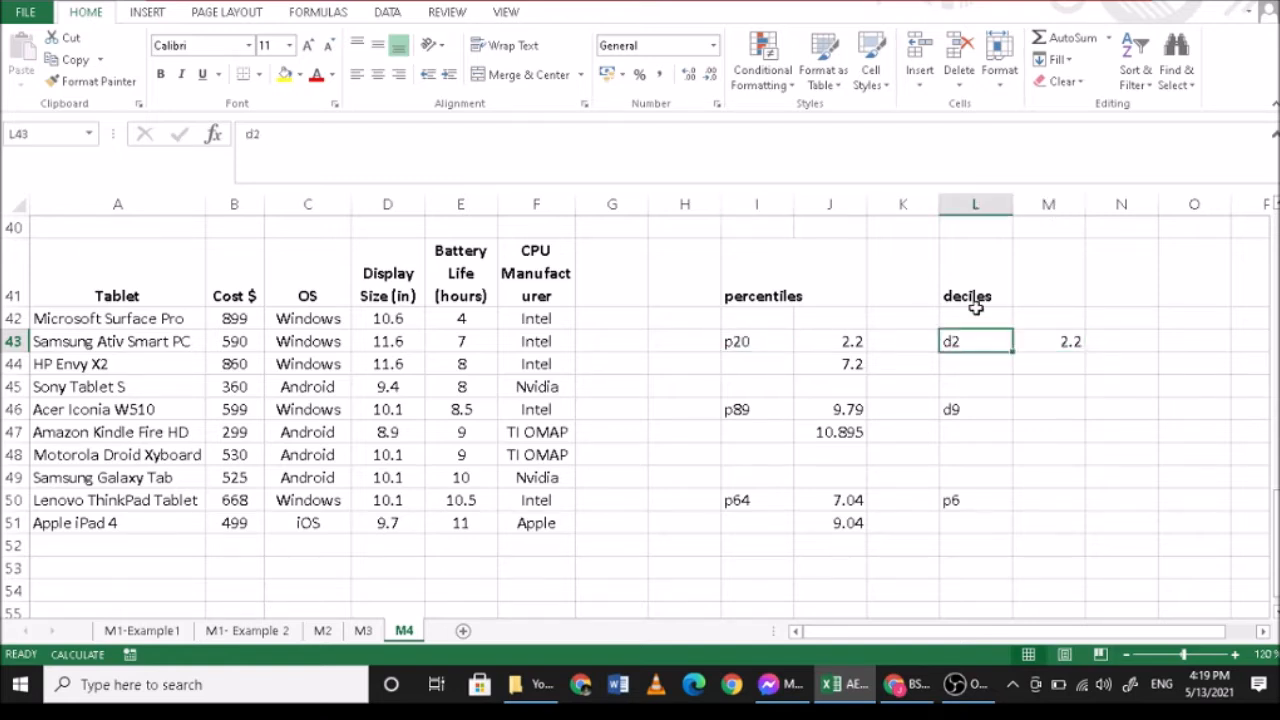
click(468, 362)
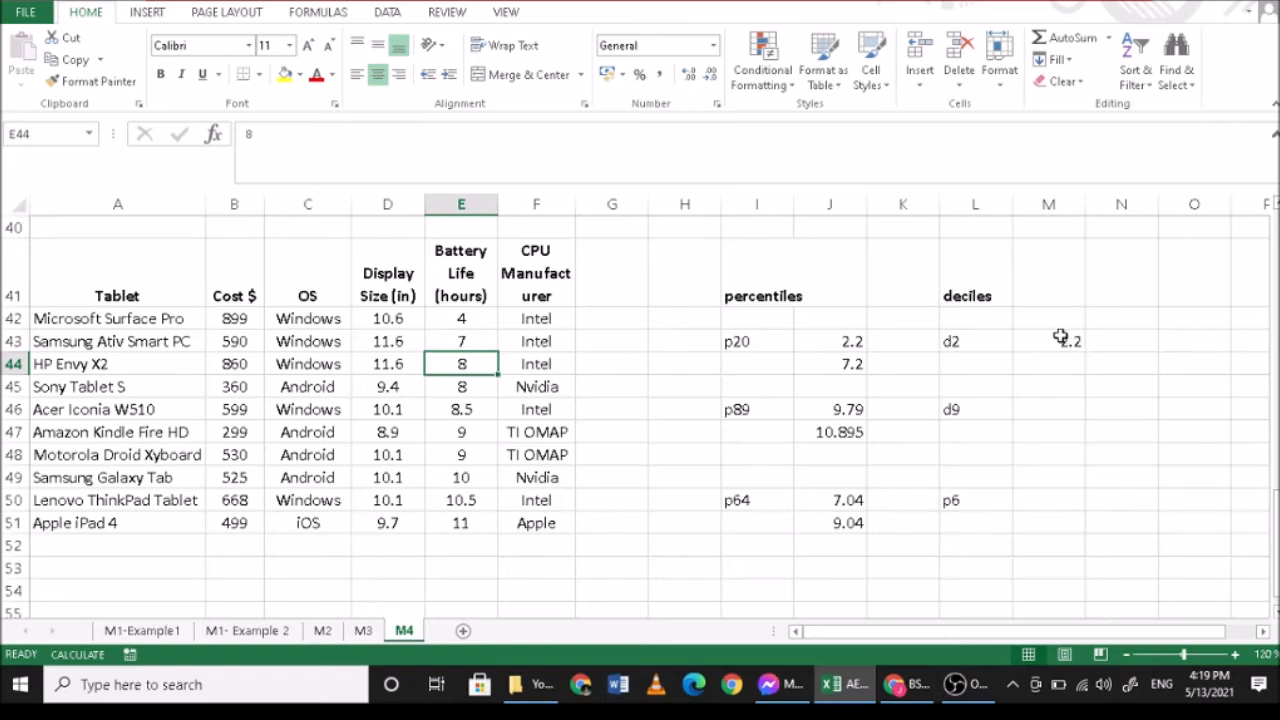
- Calculate the ninth decile's position in M46 with =9*(11)/10
click(840, 362)
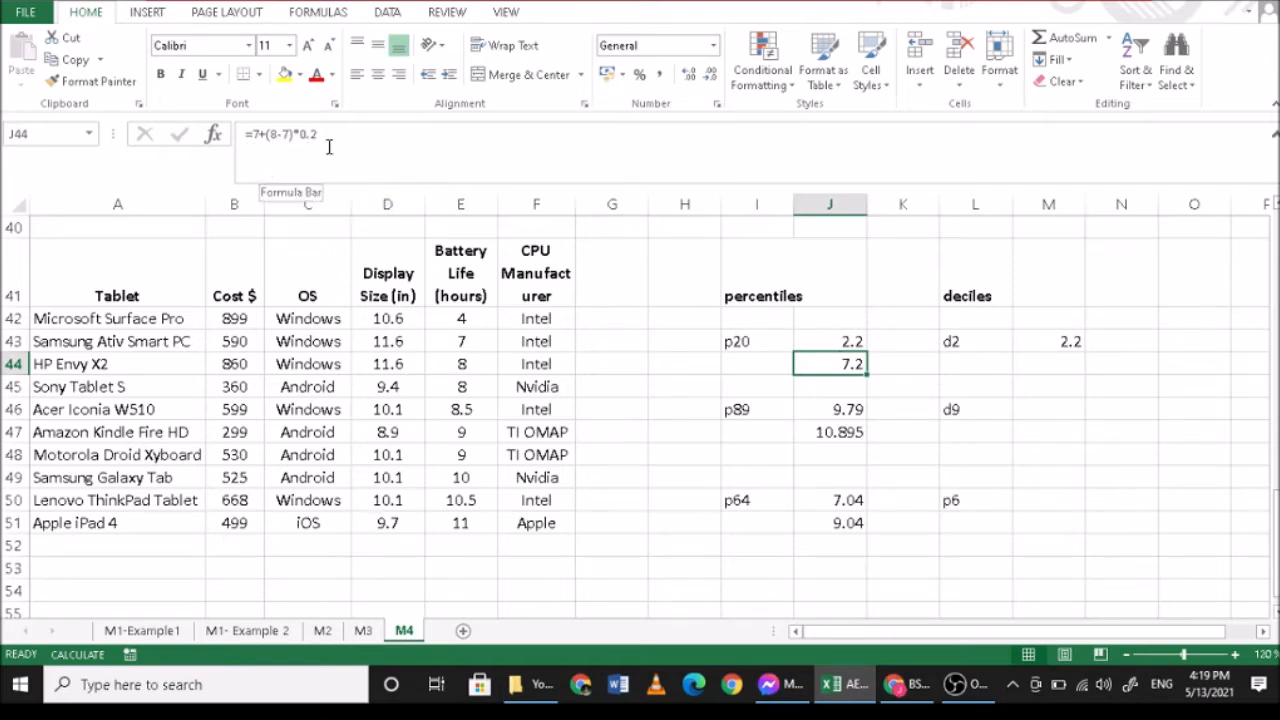
click(1055, 414)
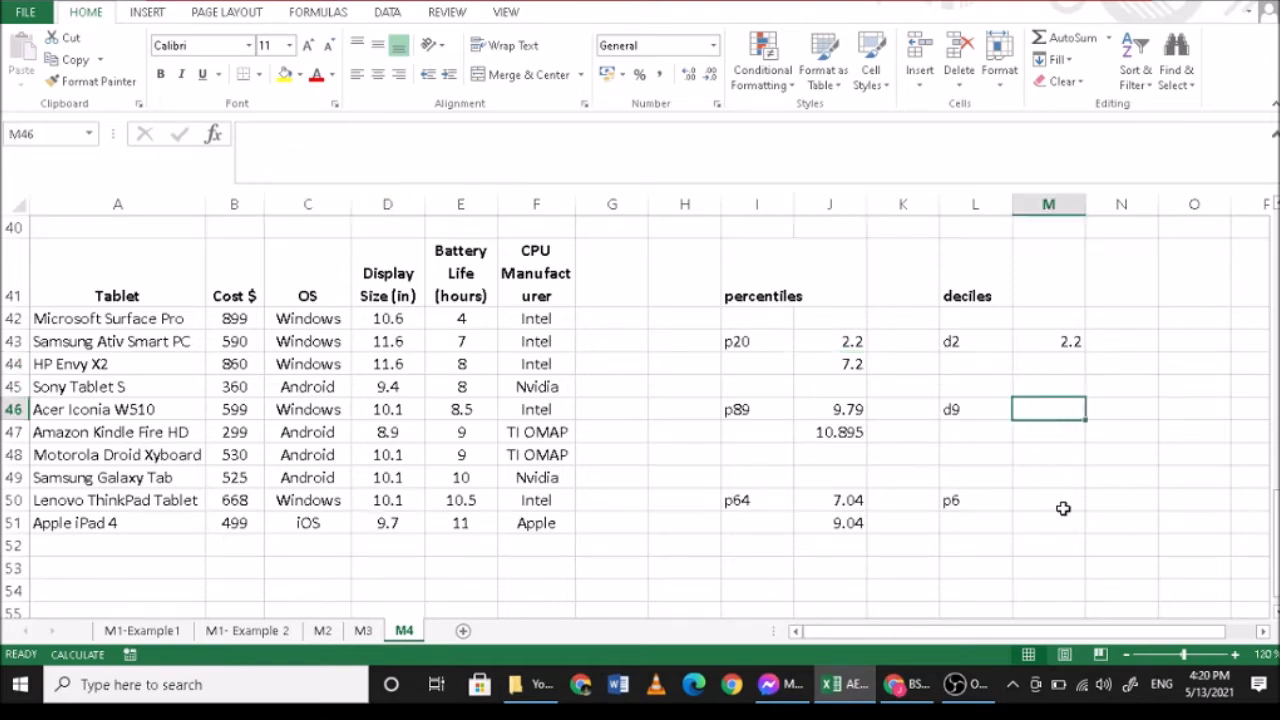
text(=)
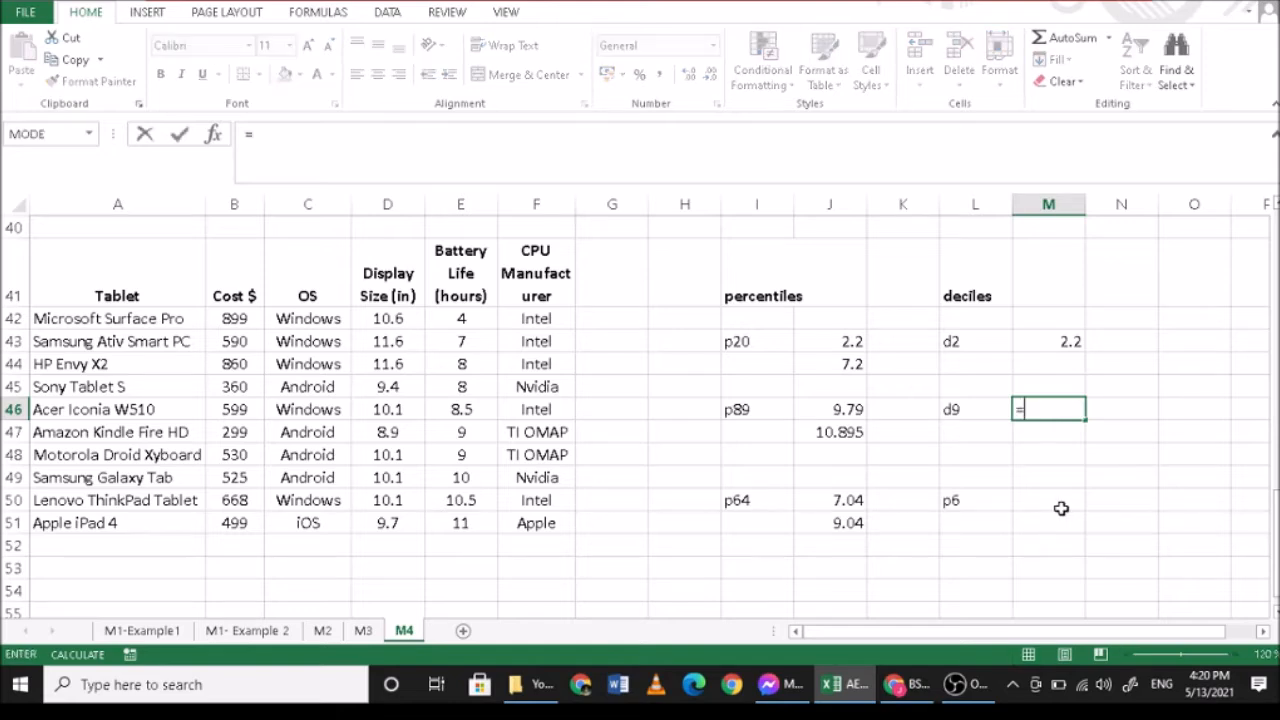
text(9*(11))
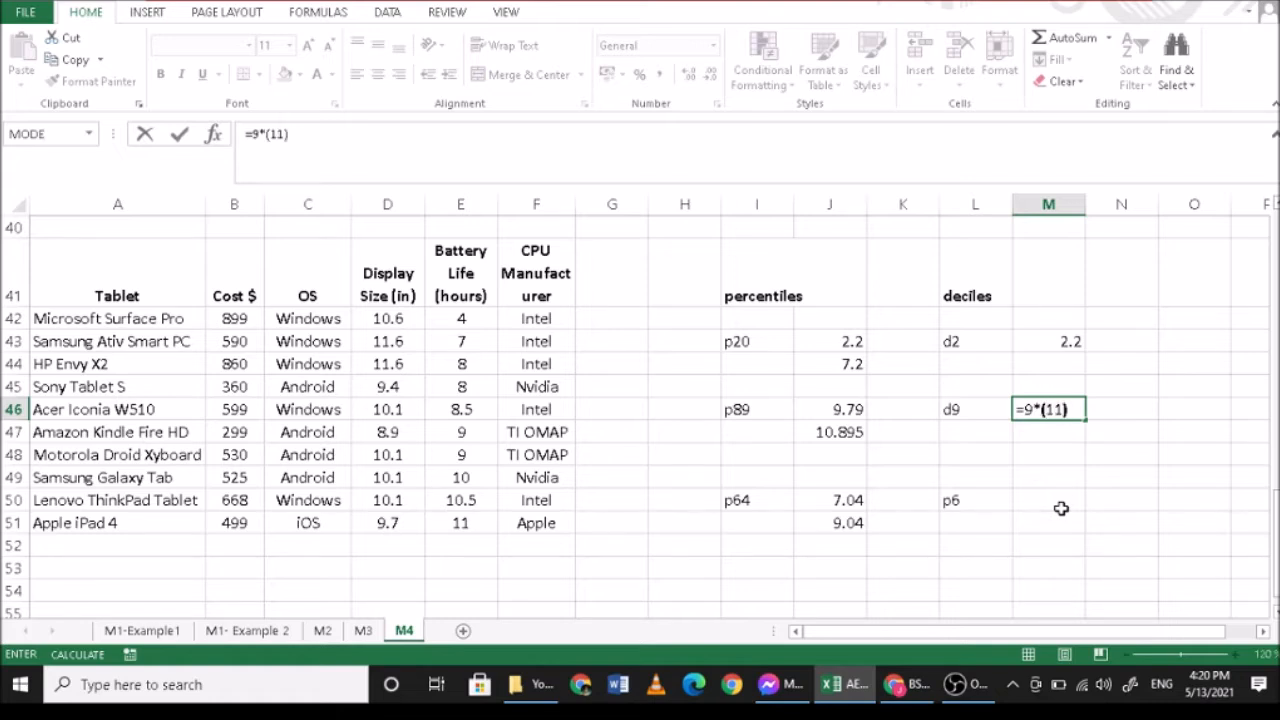
text(/10)
key(Return)
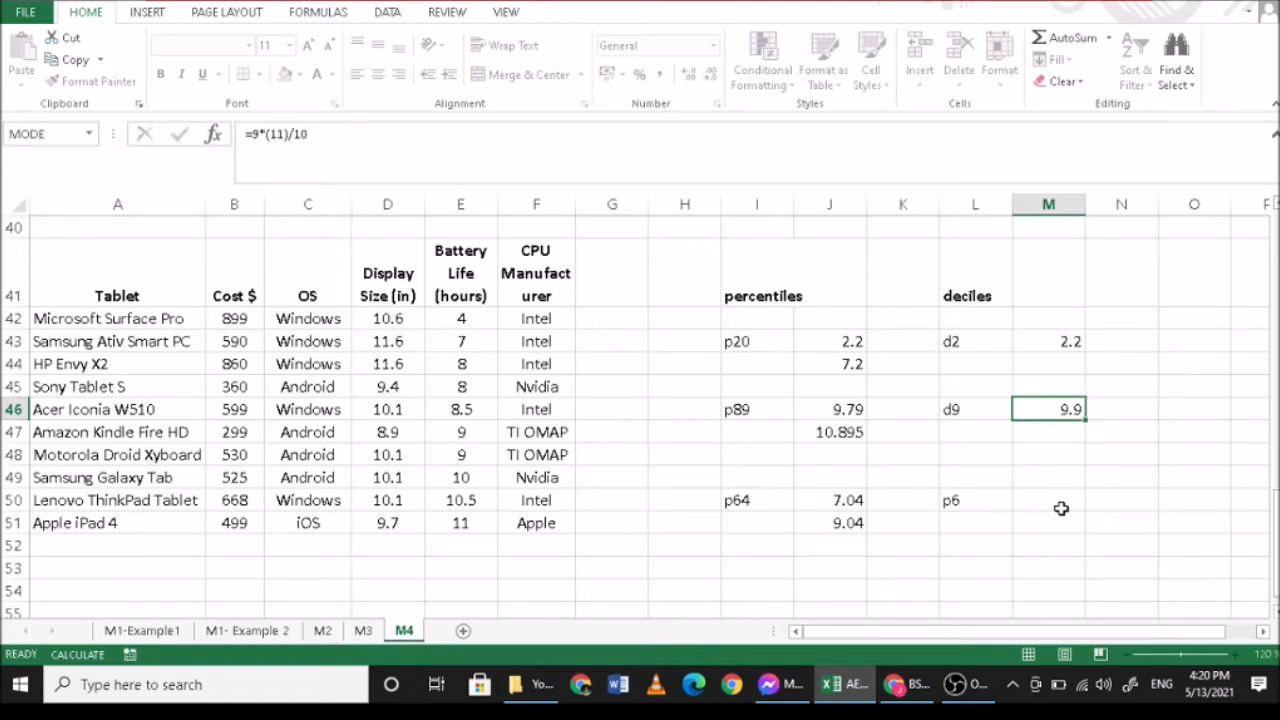
click(1057, 407)
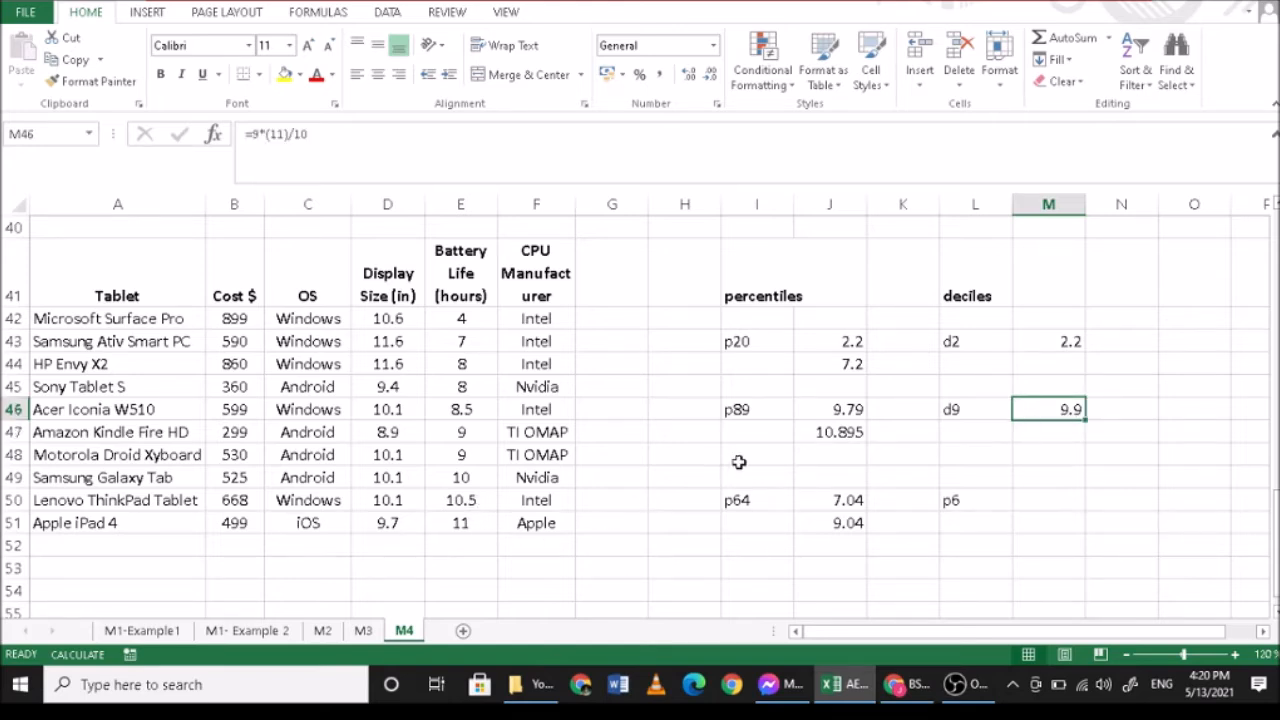
- Interpolate the ninth decile in M47 with =10.5+(11-10.5)*0.9 and check it against the battery life value in E51
click(1045, 436)
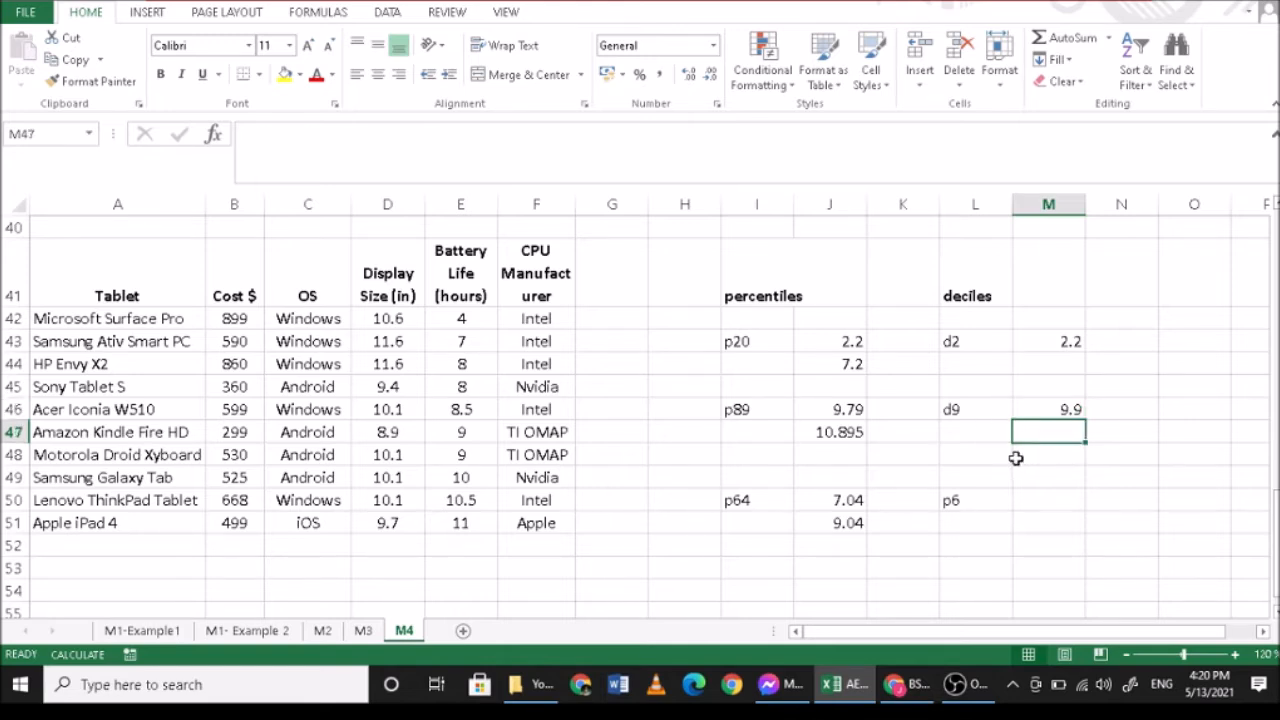
text(=10.)
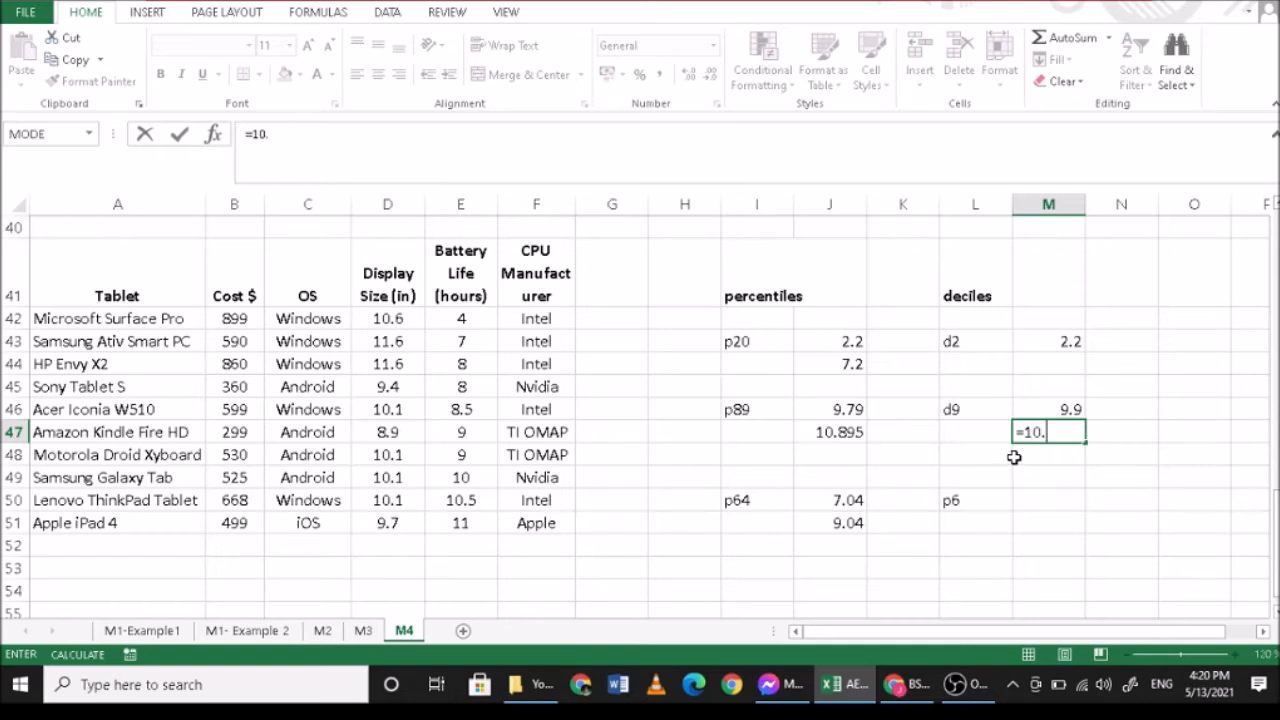
text(5+(11-10.)
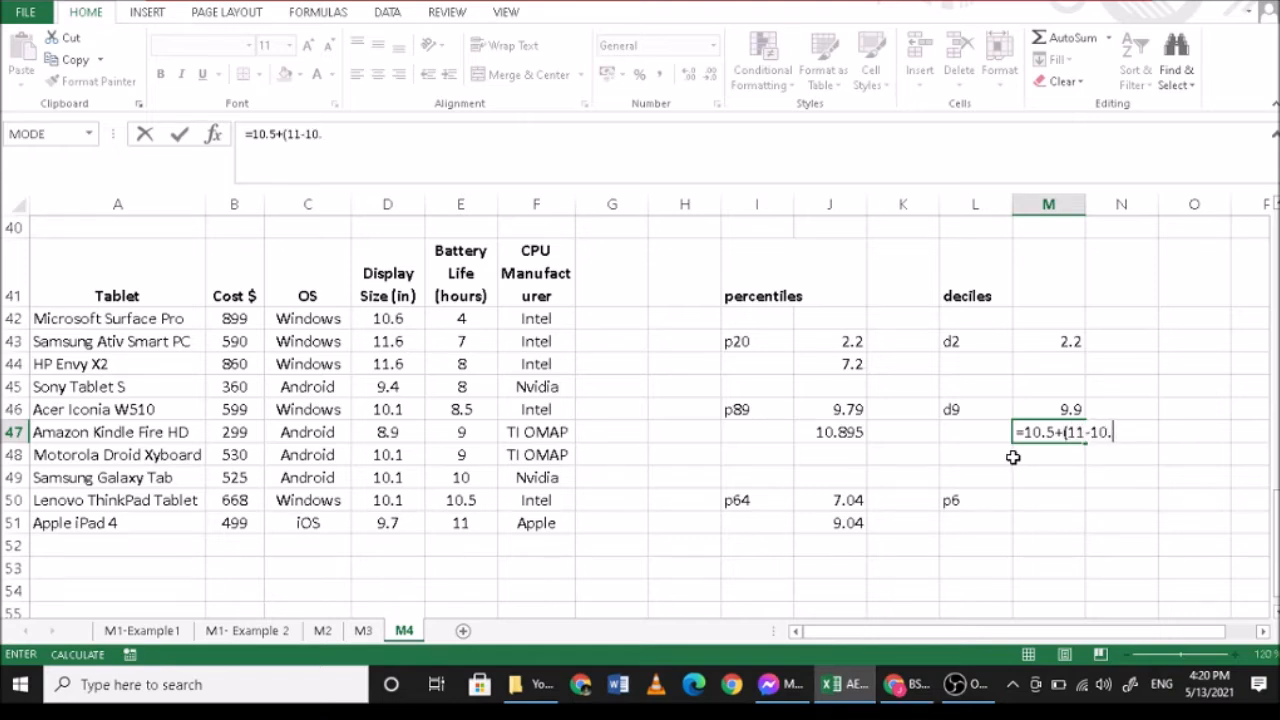
text(5)*0.9)
key(Return)
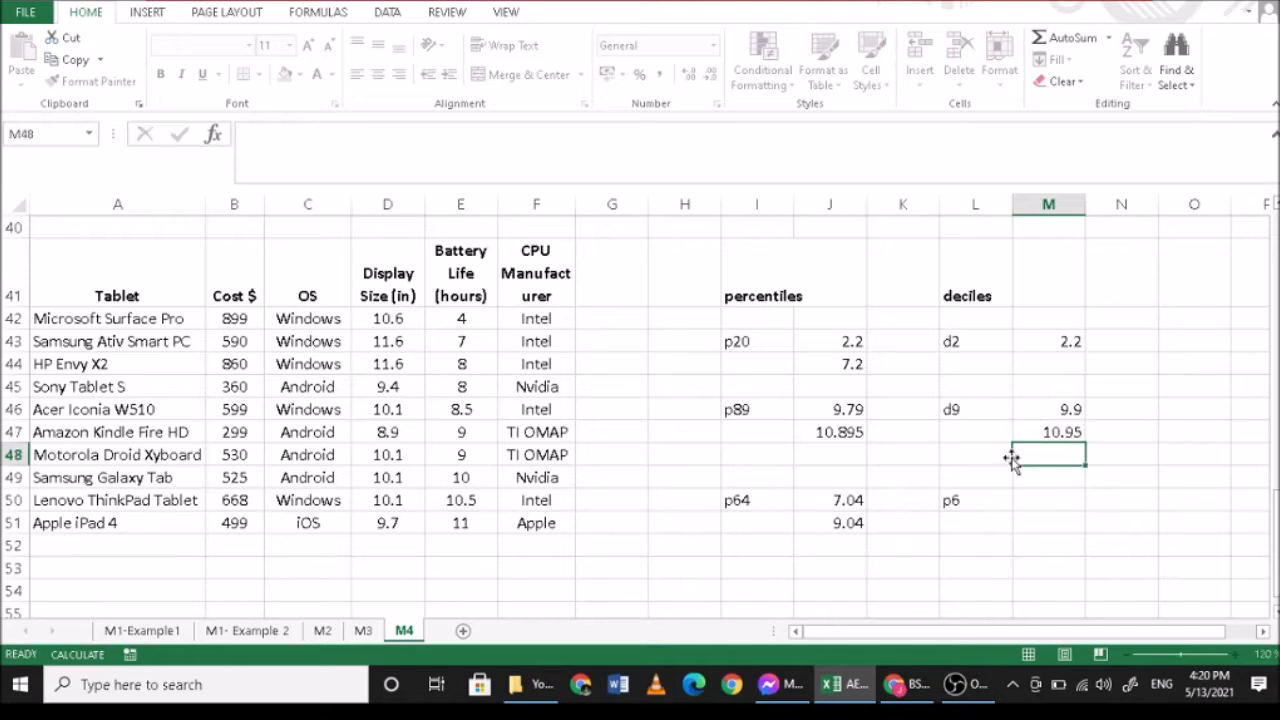
click(1039, 428)
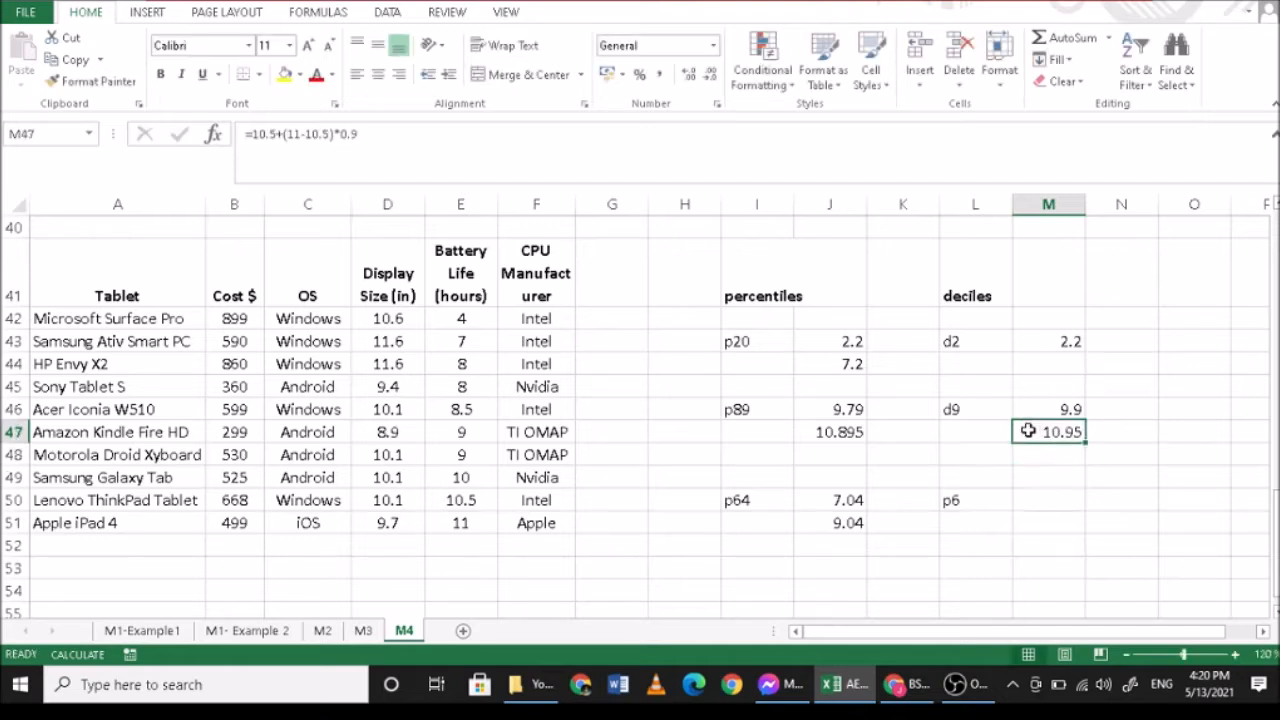
click(460, 524)
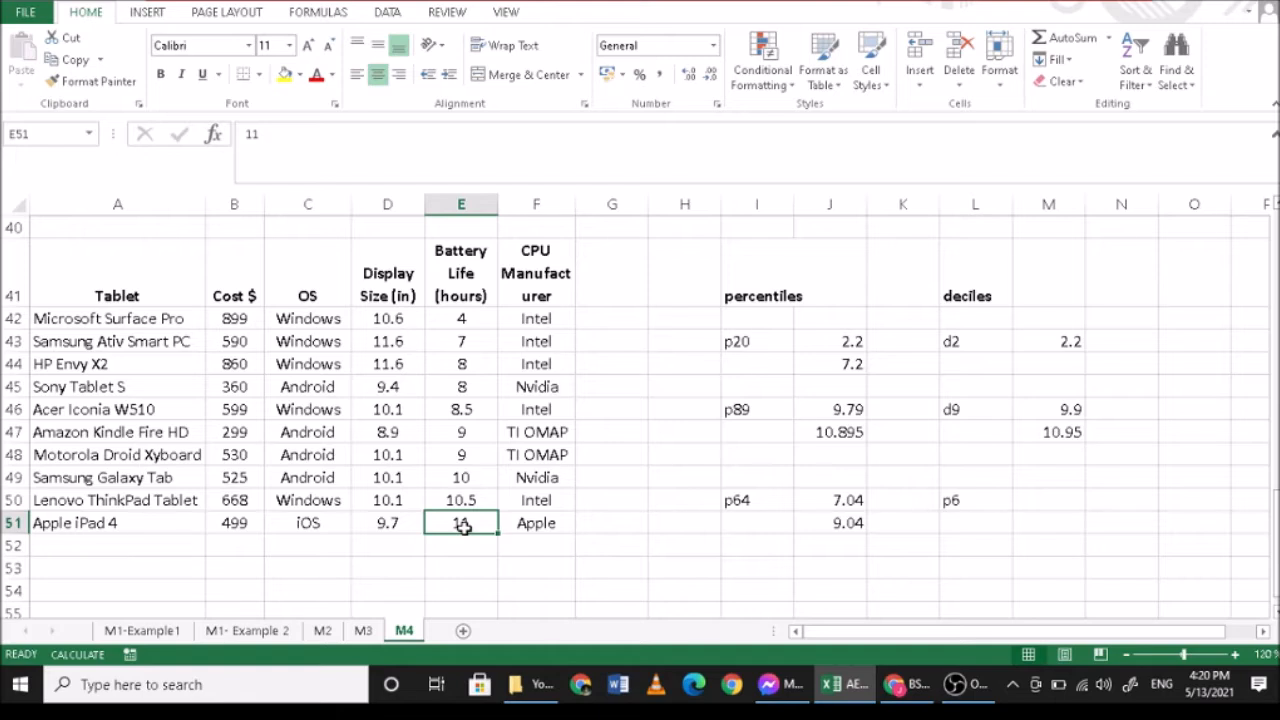
click(1046, 433)
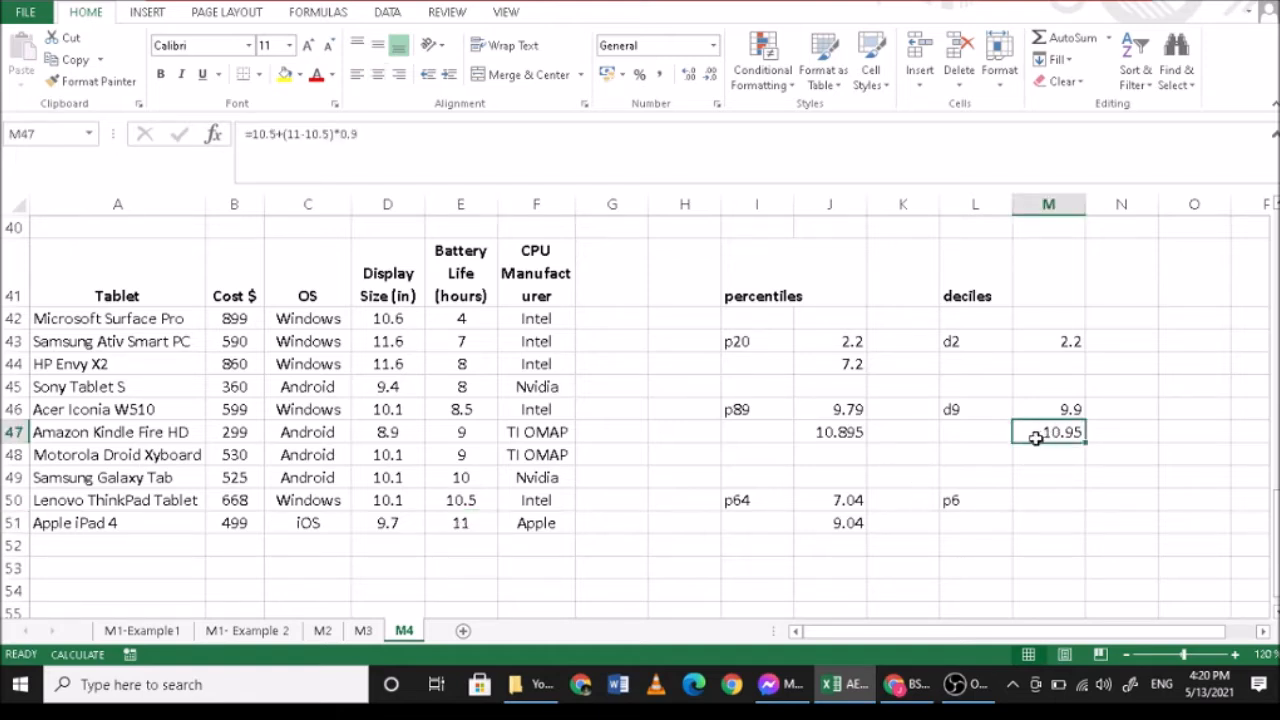
- Calculate the sixth decile's position in M50 with =6*(11)/10
click(1044, 497)
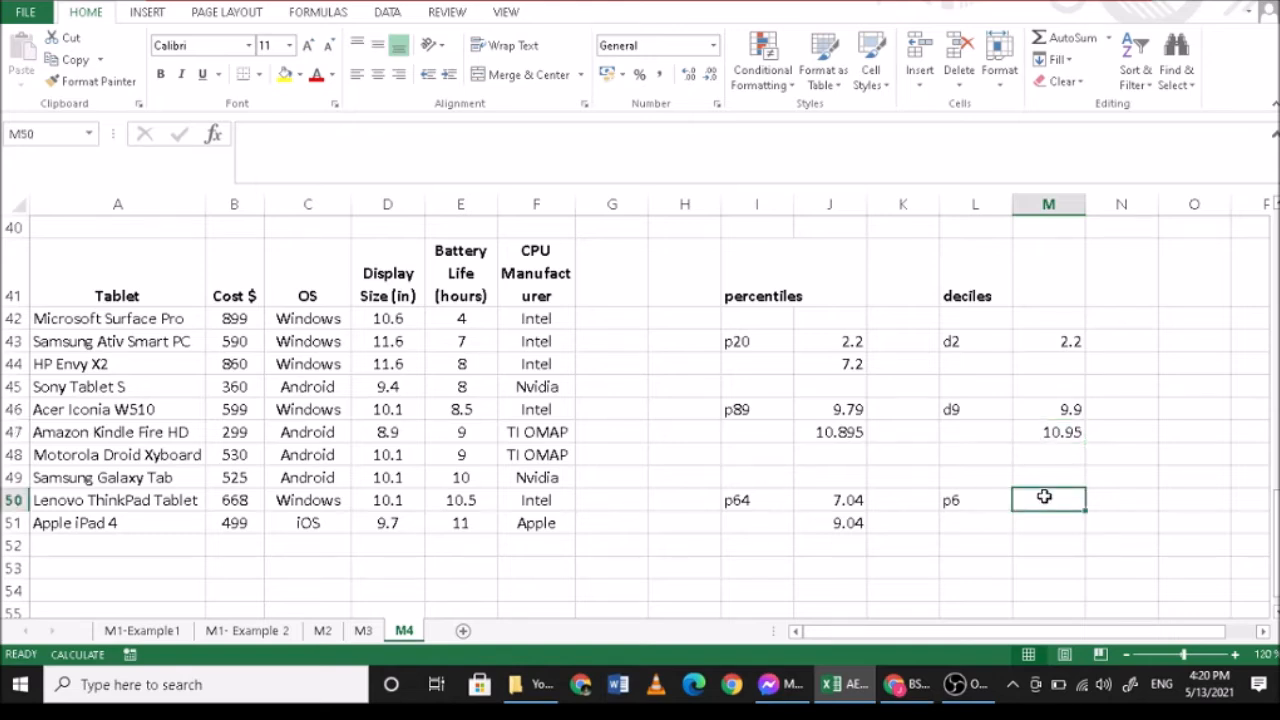
text(=6)
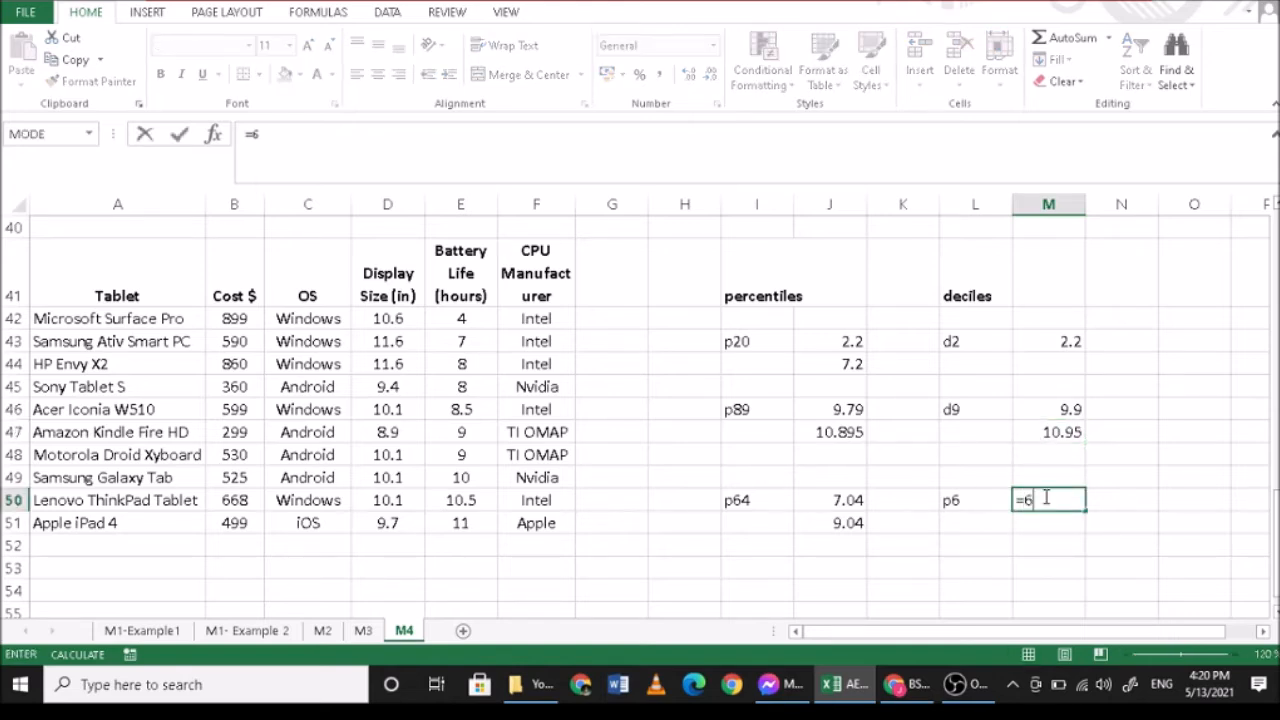
text(*(11)/10)
key(Return)
click(1044, 497)
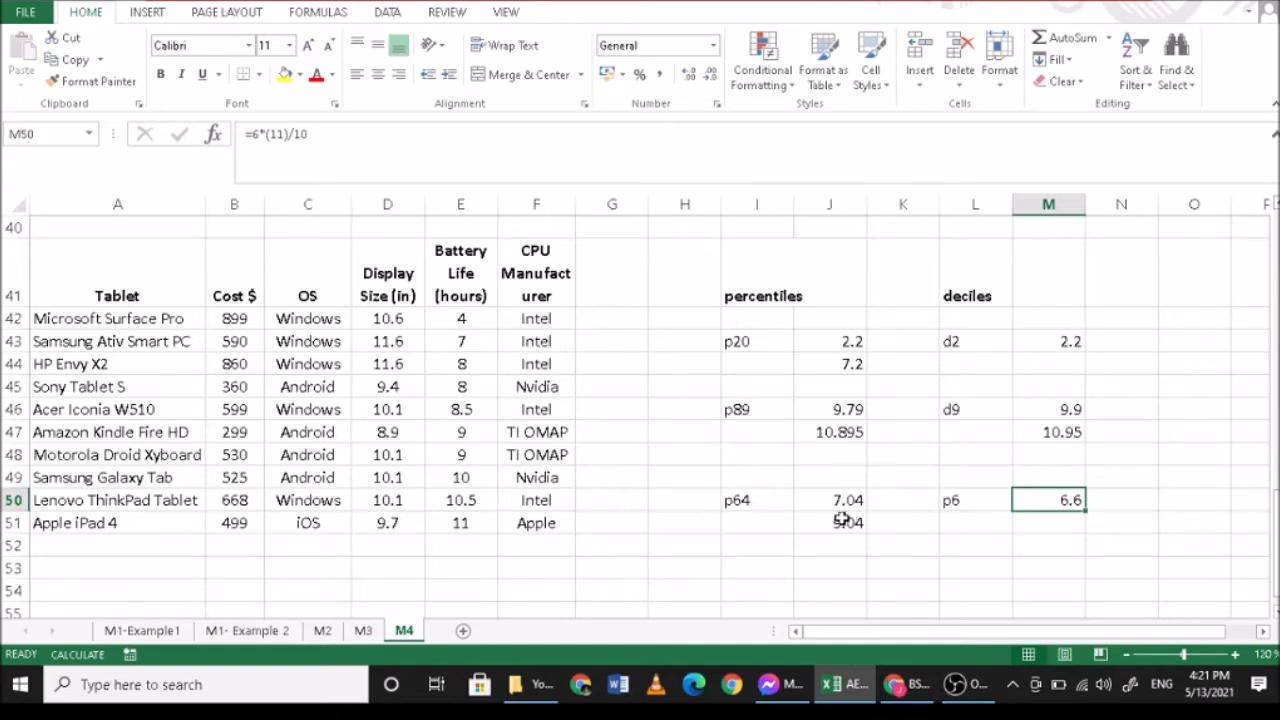
- Count down to the sixth battery life value and interpolate the sixth decile in M51 with =9+(9-9)*0.6
drag(464, 318, 463, 424)
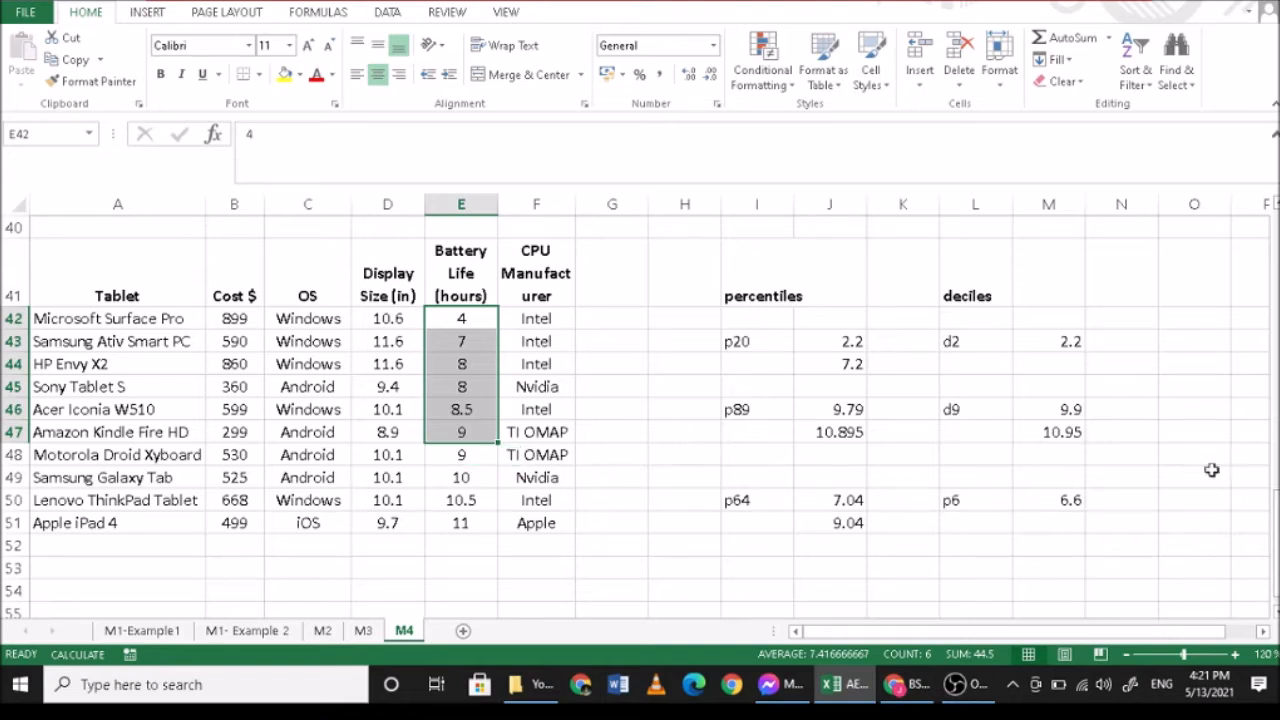
click(1054, 521)
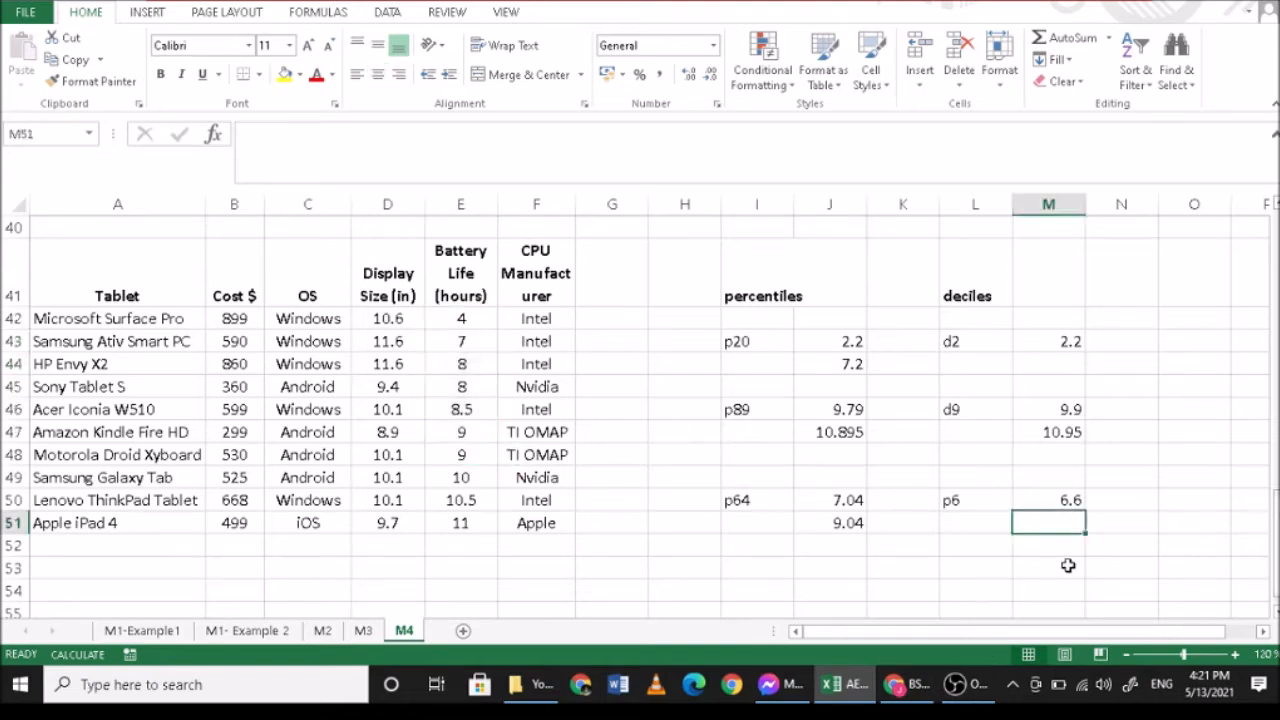
text(=9)
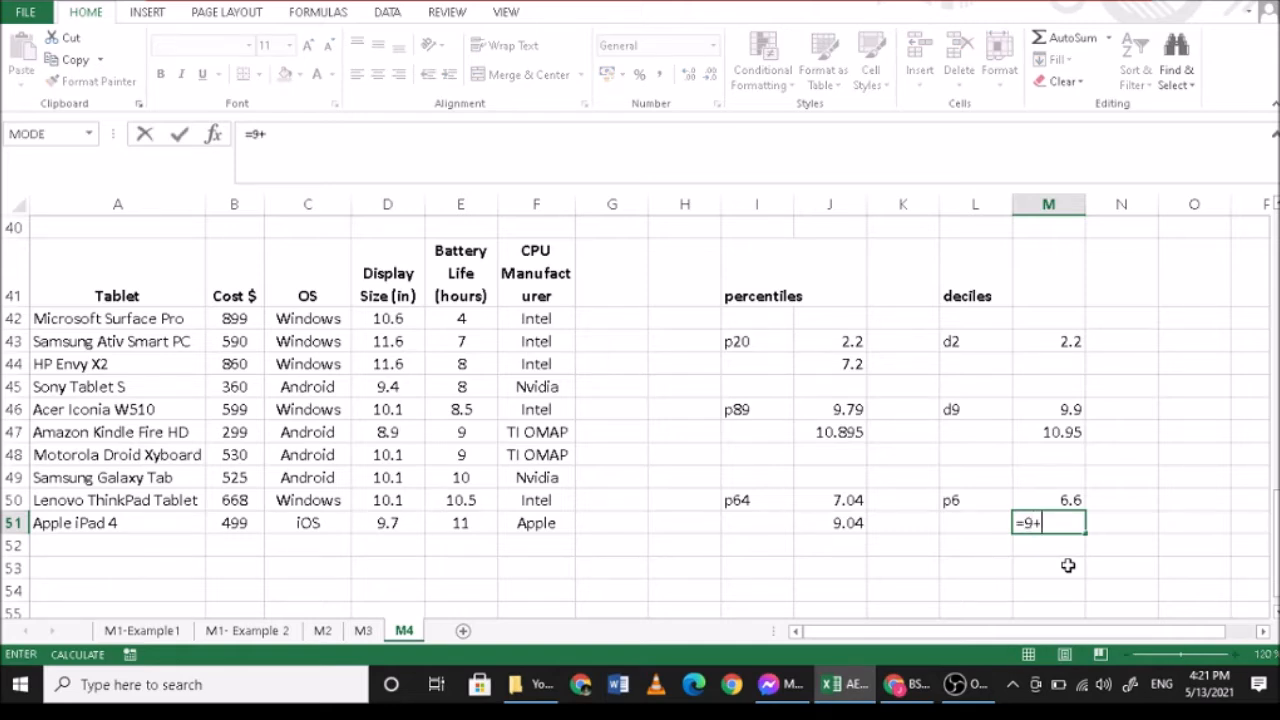
text(+()
text(9-9)
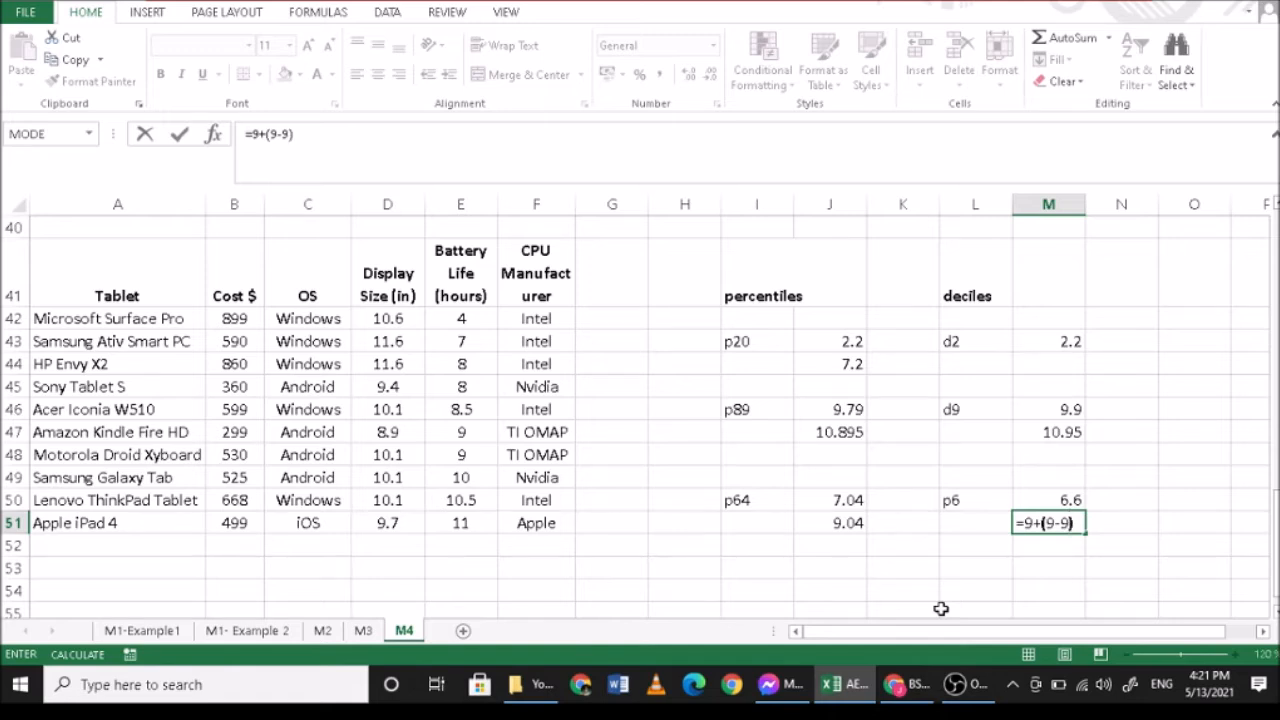
text()*0.6)
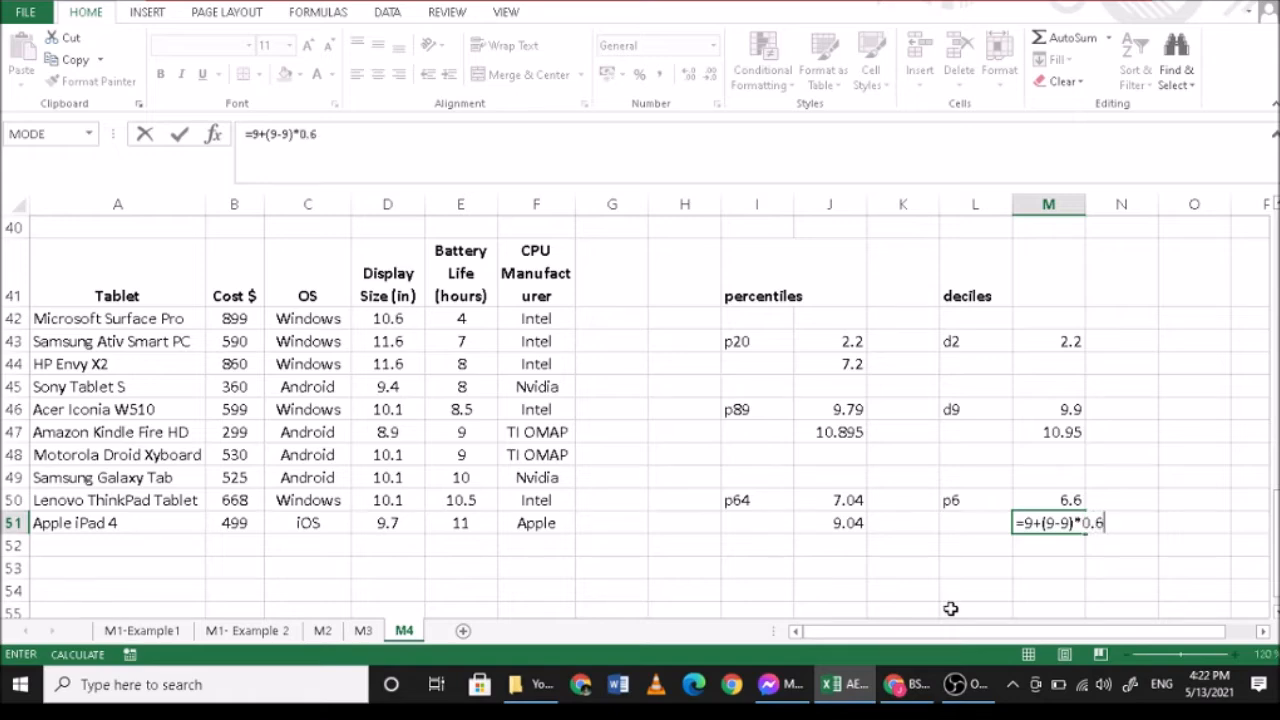
key(Return)
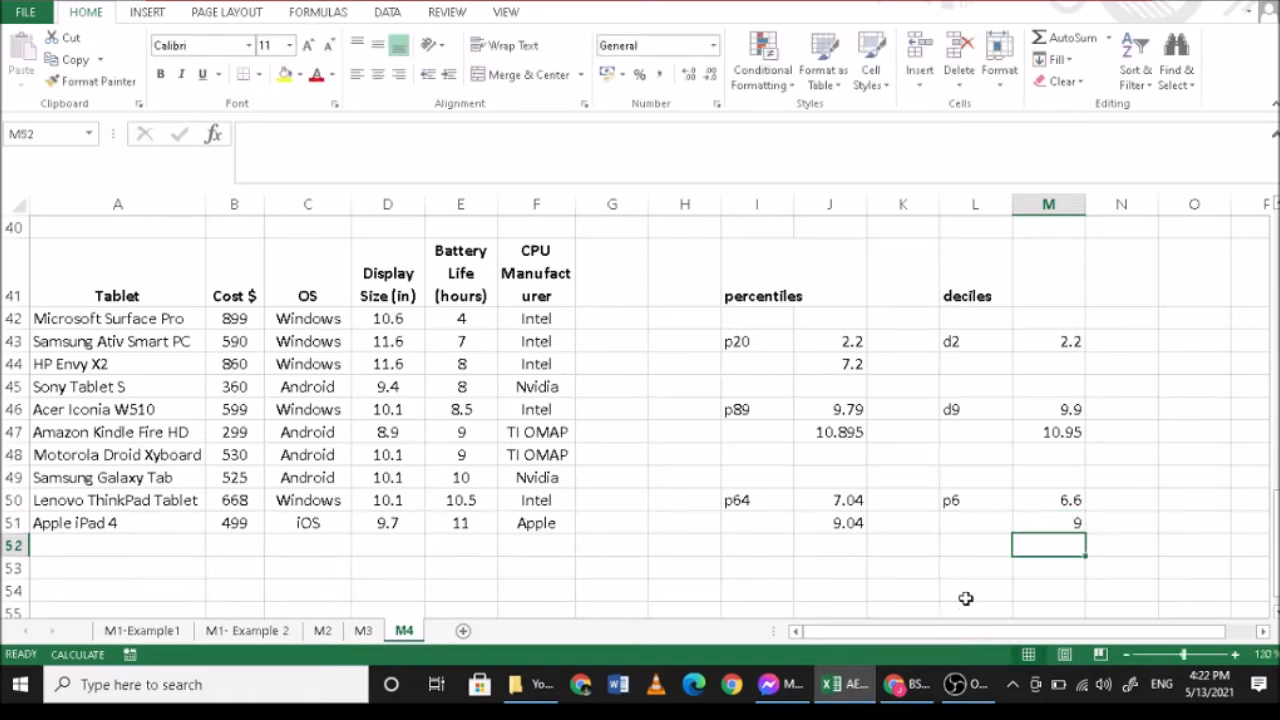
- Compare the sixth decile in M51 and the p64 entry with the battery life values in E48 and E49
click(1046, 527)
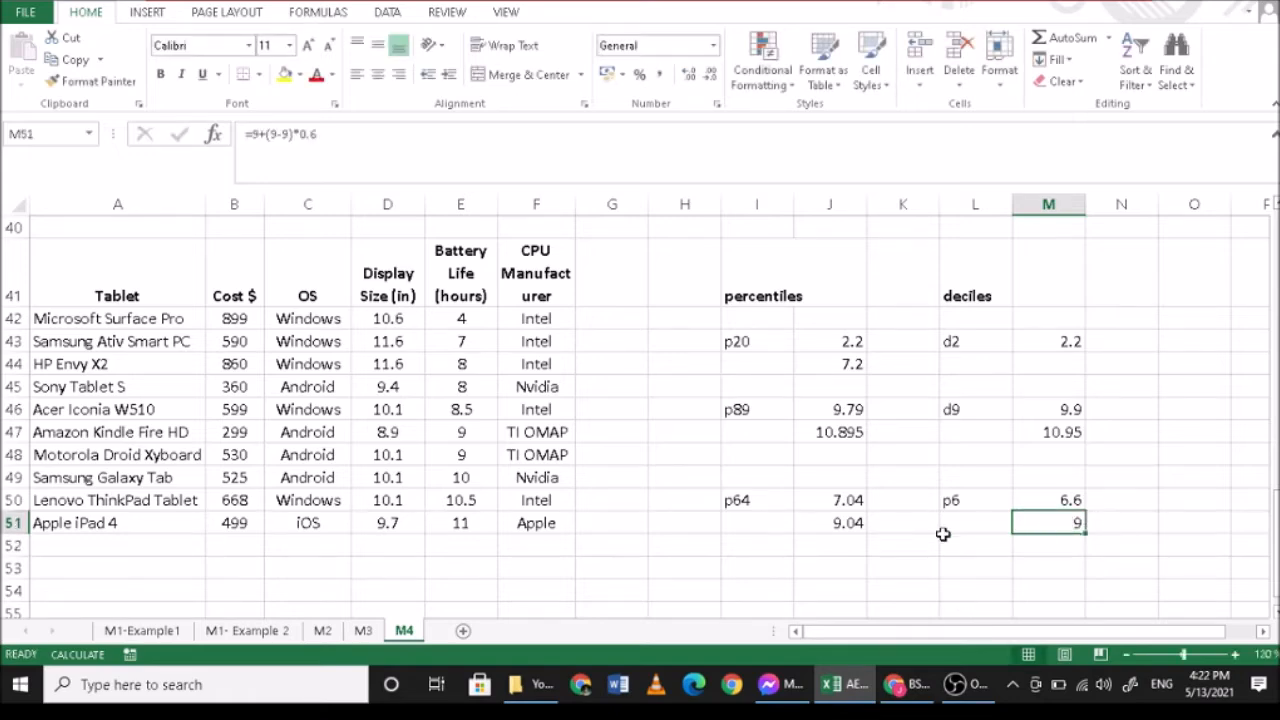
click(449, 455)
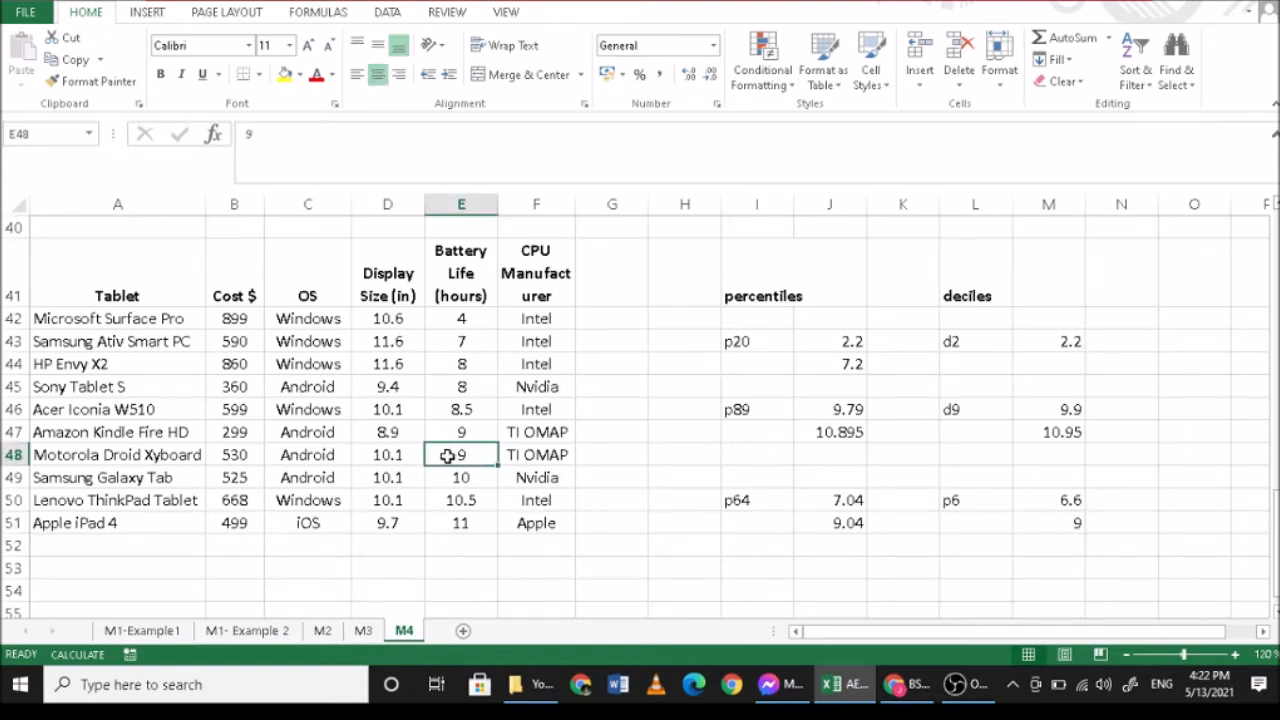
click(738, 502)
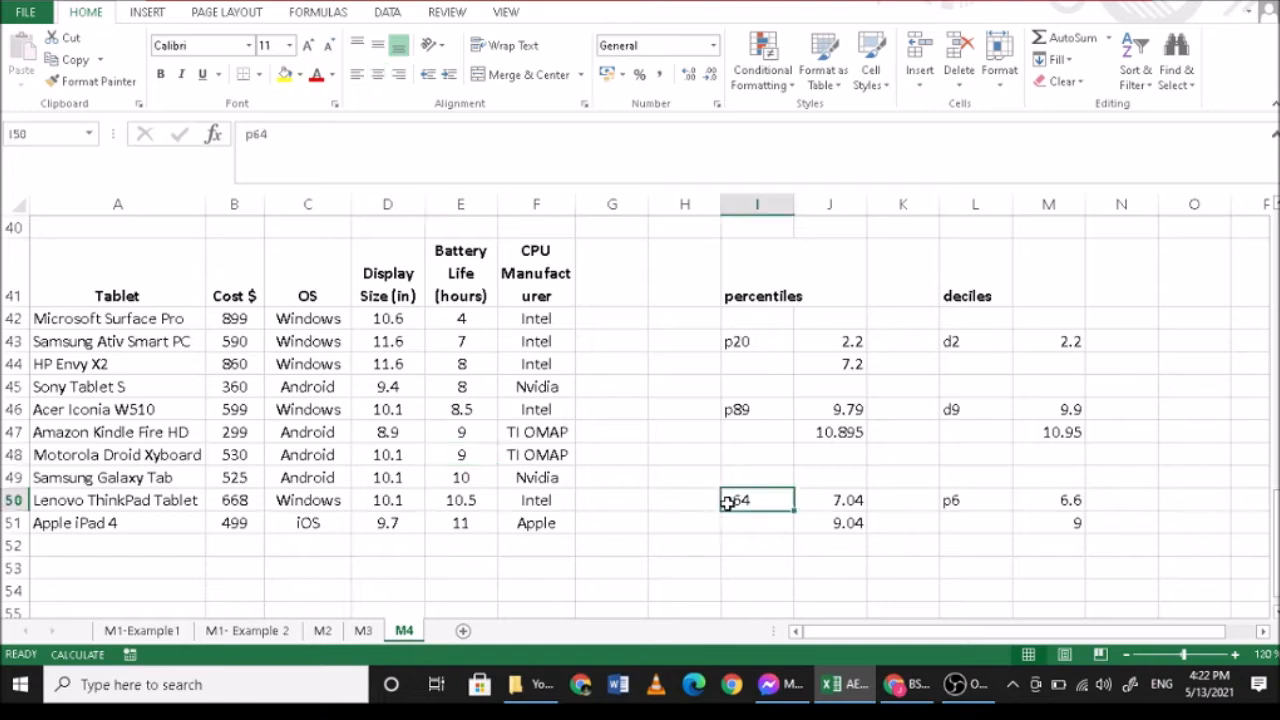
click(461, 479)
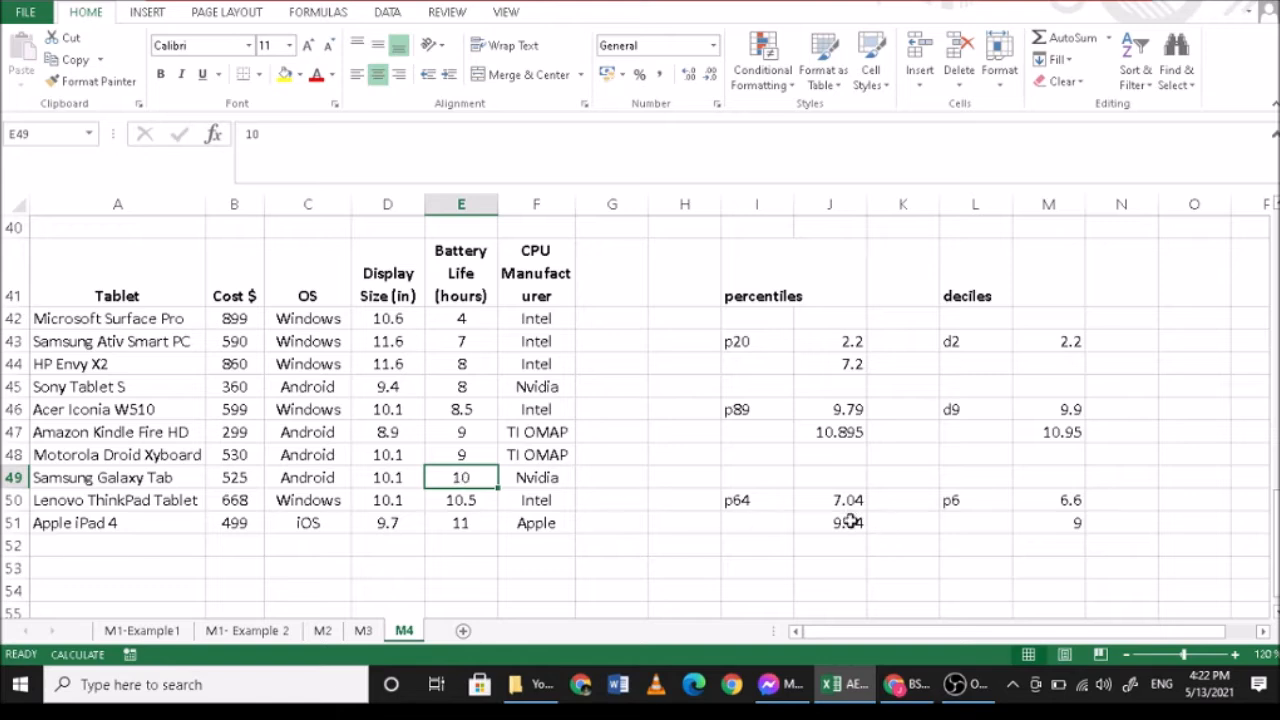
click(1069, 499)
click(1066, 524)
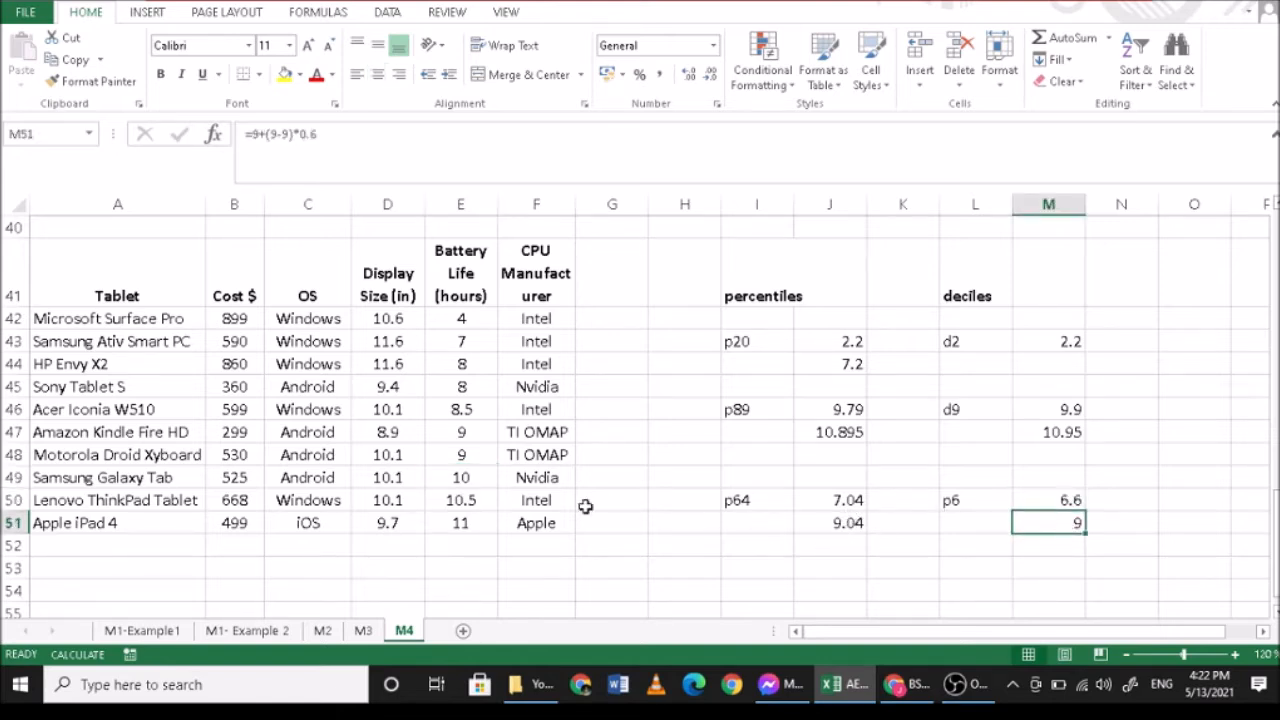
click(462, 457)
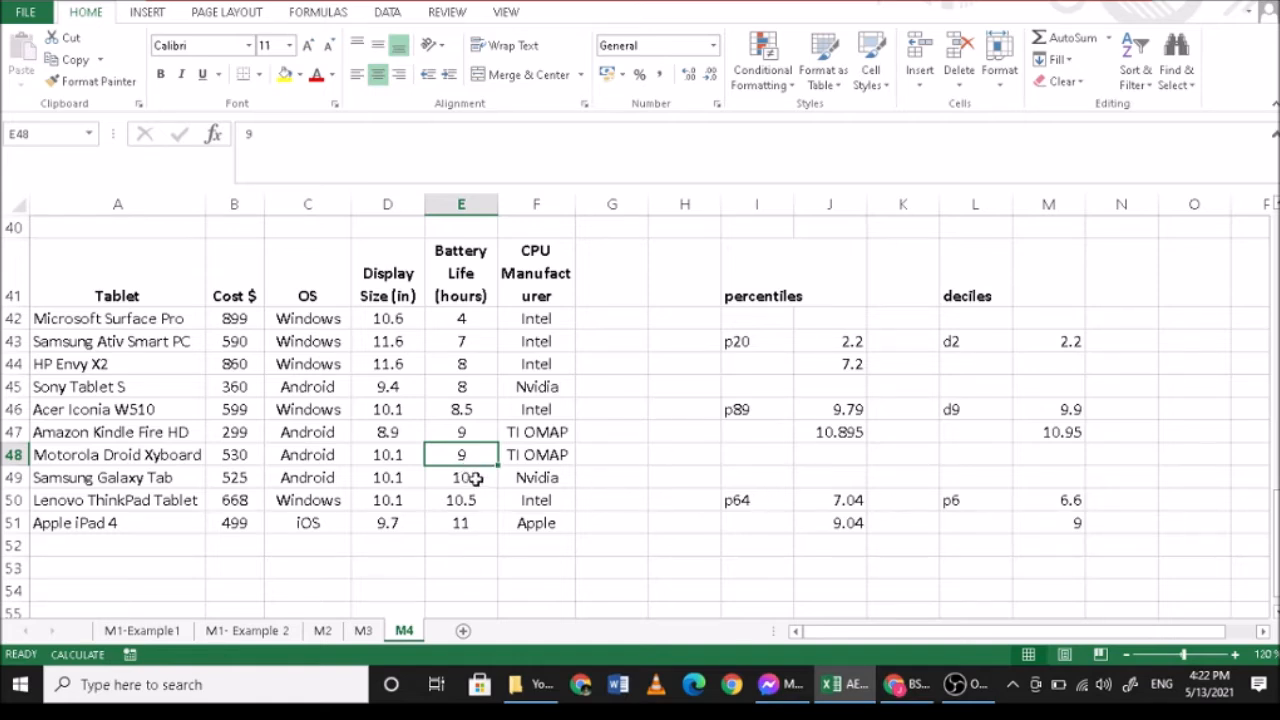
click(474, 479)
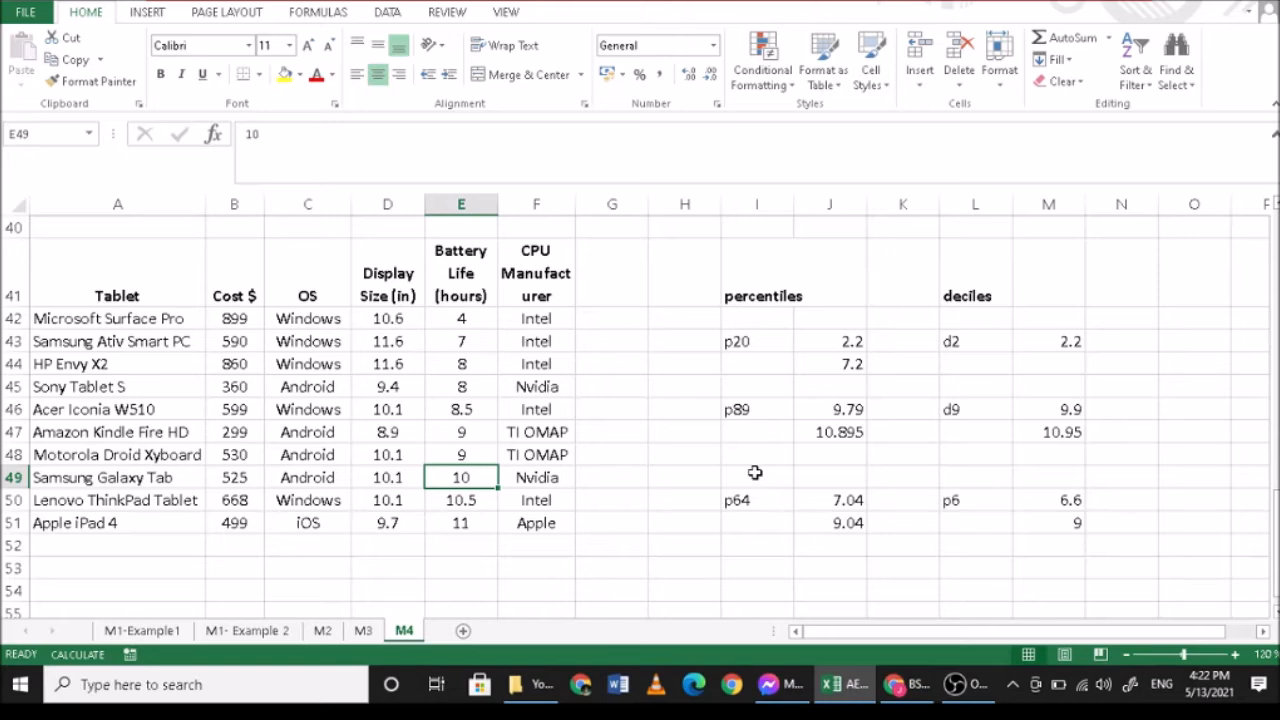
- Label the quartile columns q1 in I53, q2 in K53 and q3 in M53
scroll(751, 489, down, 1)
scroll(752, 490, up, 1)
click(771, 566)
text(q1)
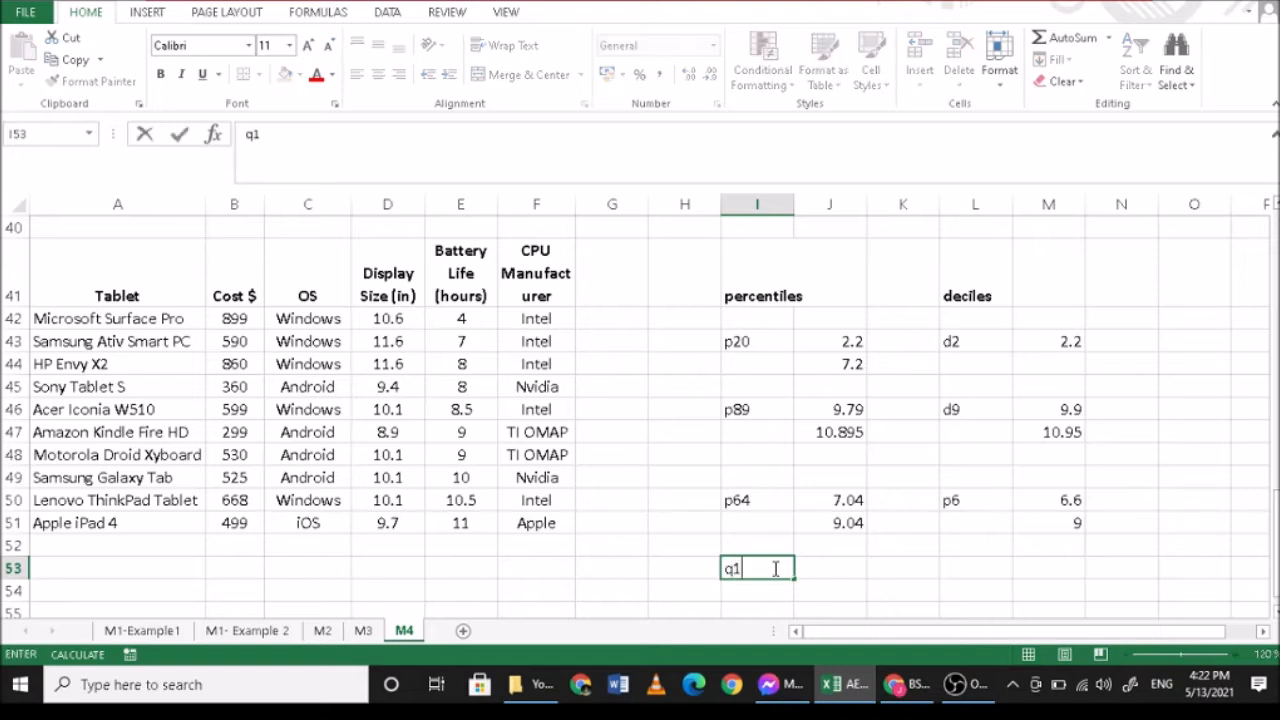
key(Tab)
key(Tab)
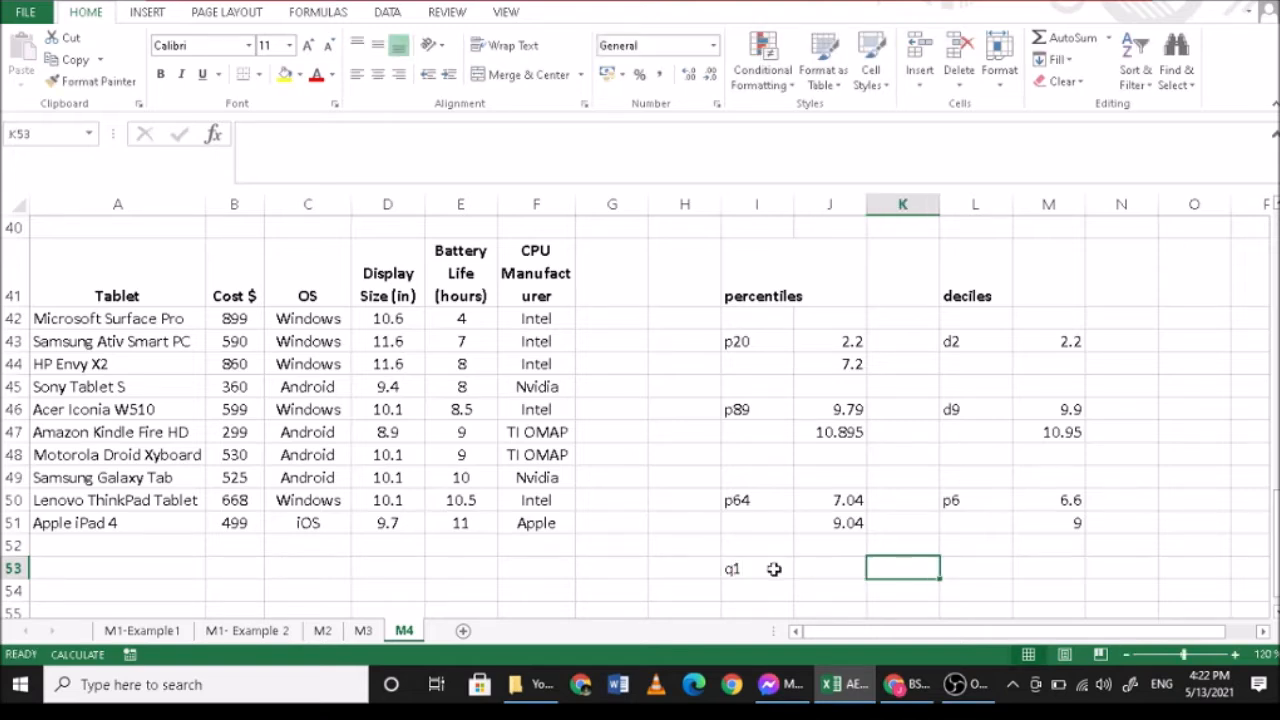
text(q2)
key(Tab)
key(Tab)
text(q3)
key(Return)
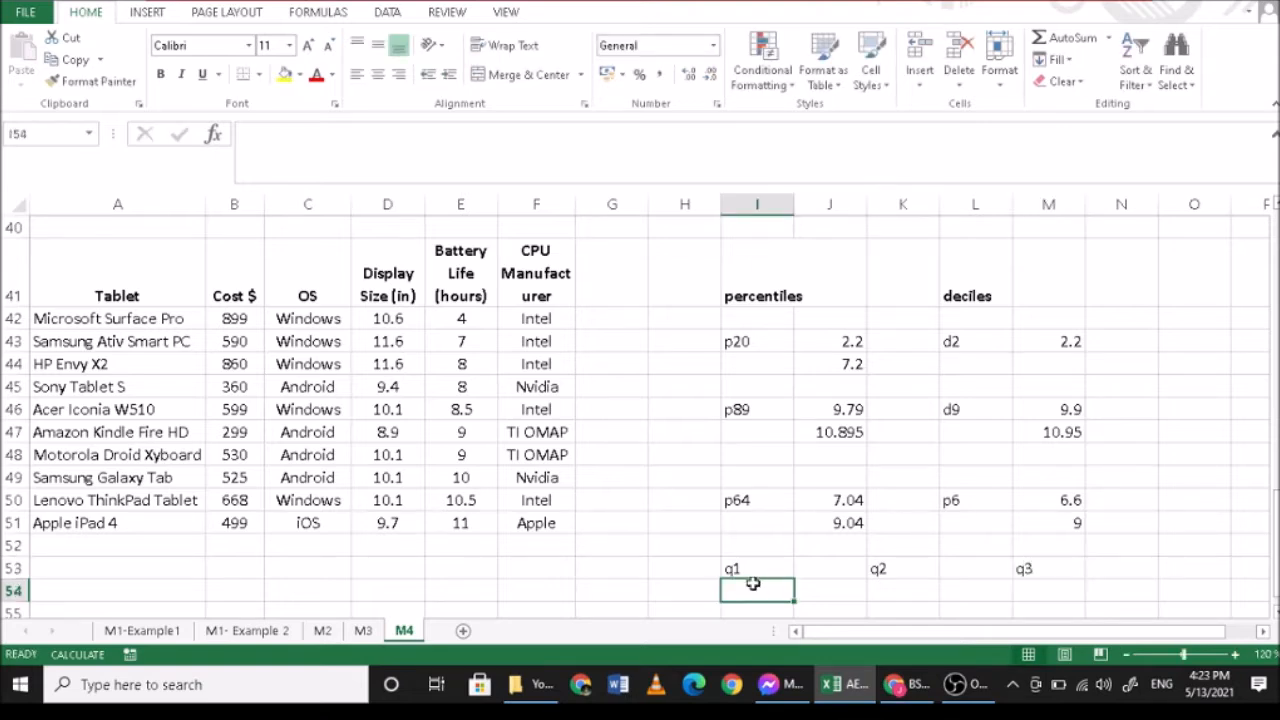
- Enter 1 in I54 and calculate the first quartile's position in I55 with =1*(11)/4
text(1)
key(Return)
text(*()
key(BackSpace)
text(1)
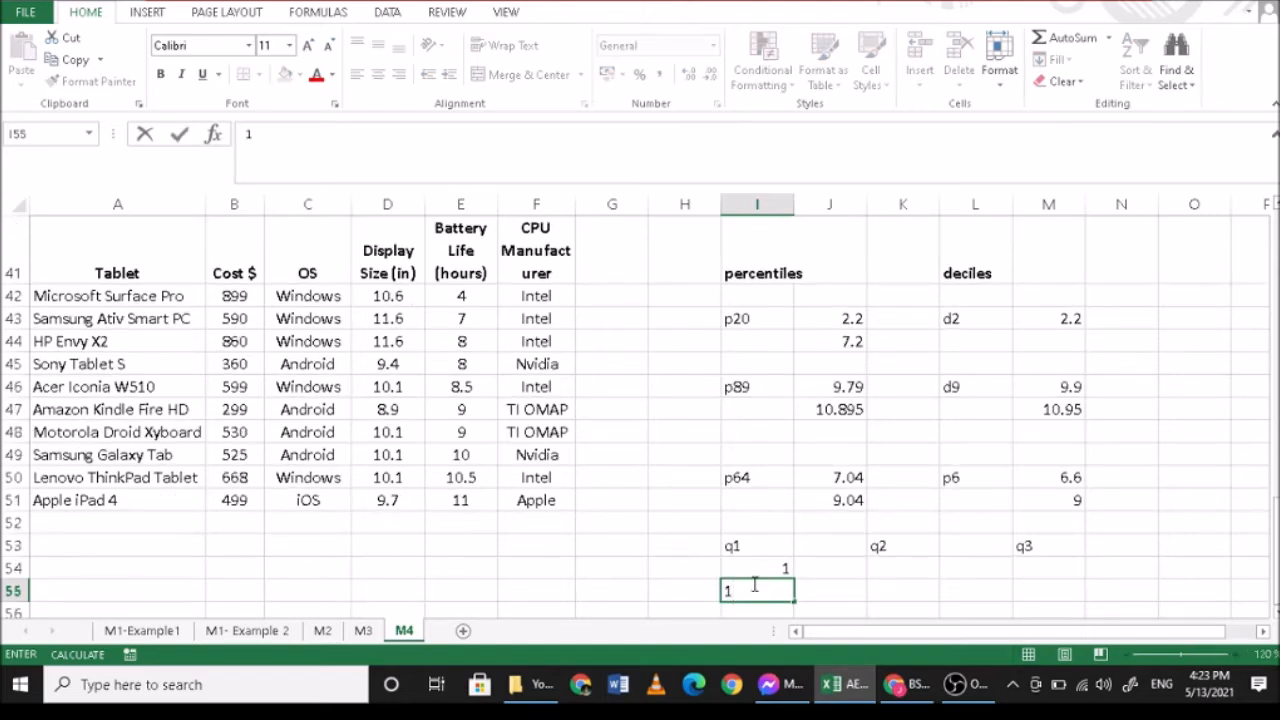
text(*(11)/4)
key(Return)
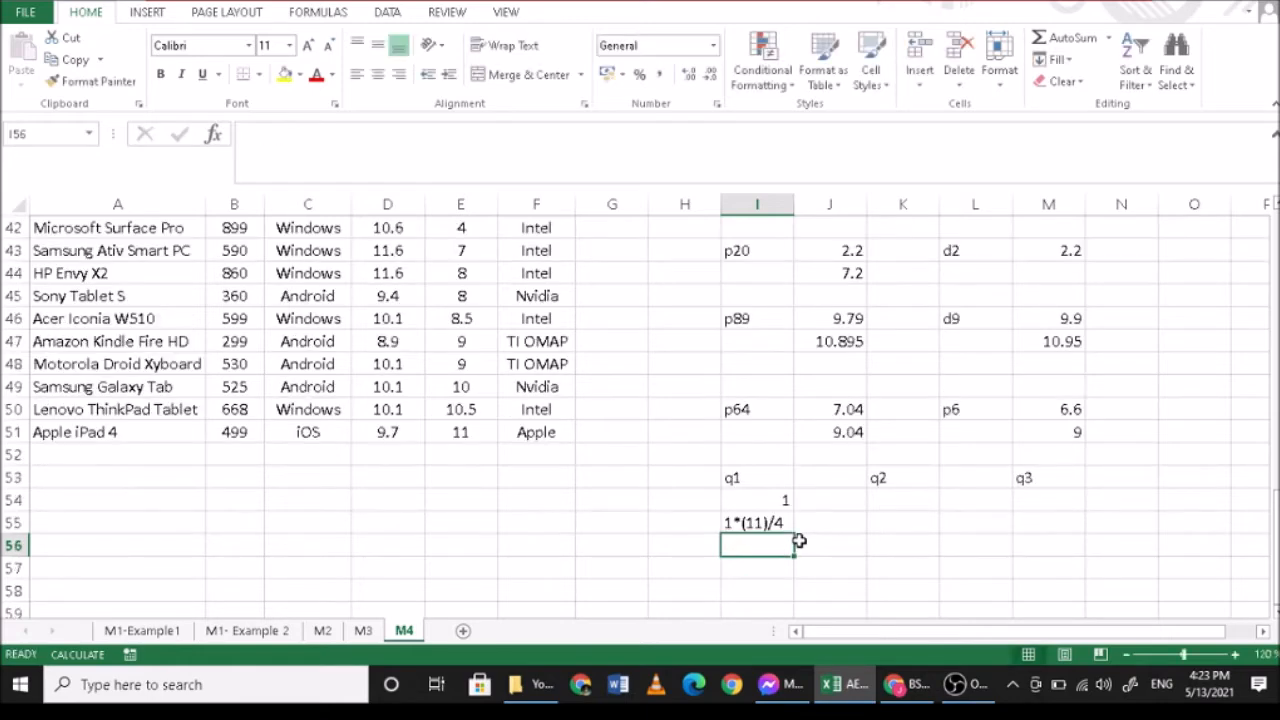
click(763, 522)
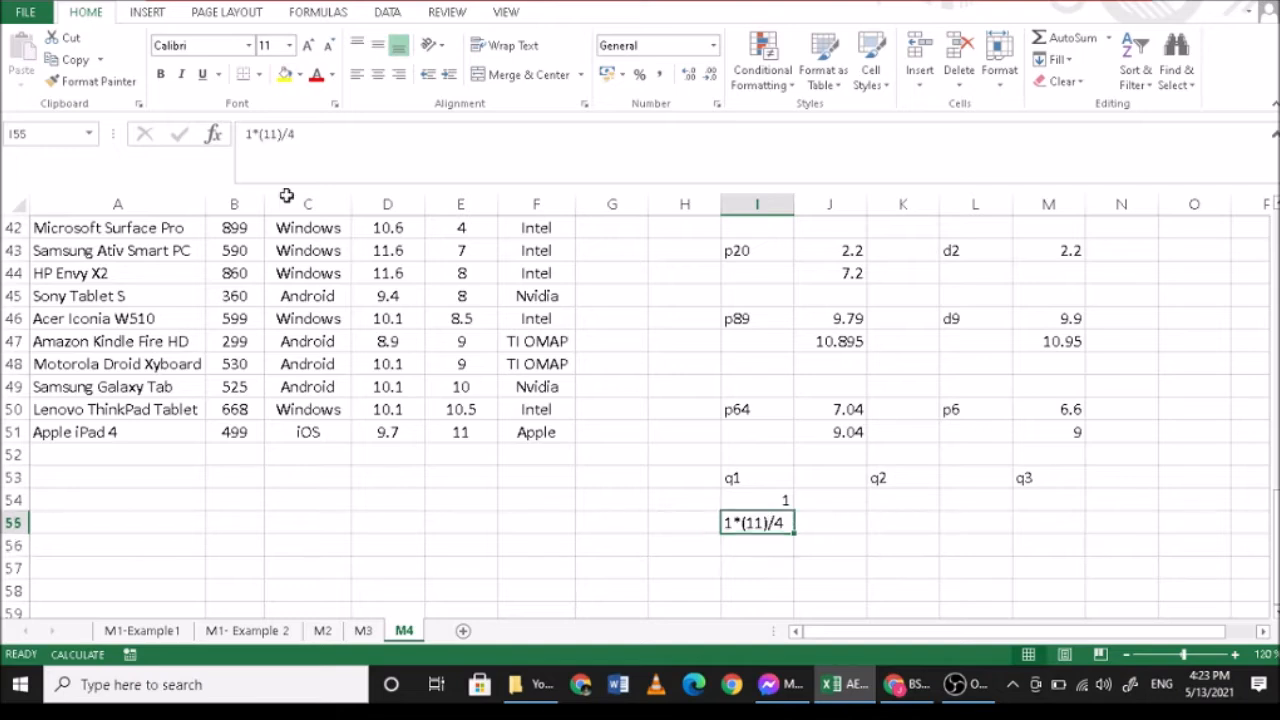
click(244, 133)
text(=)
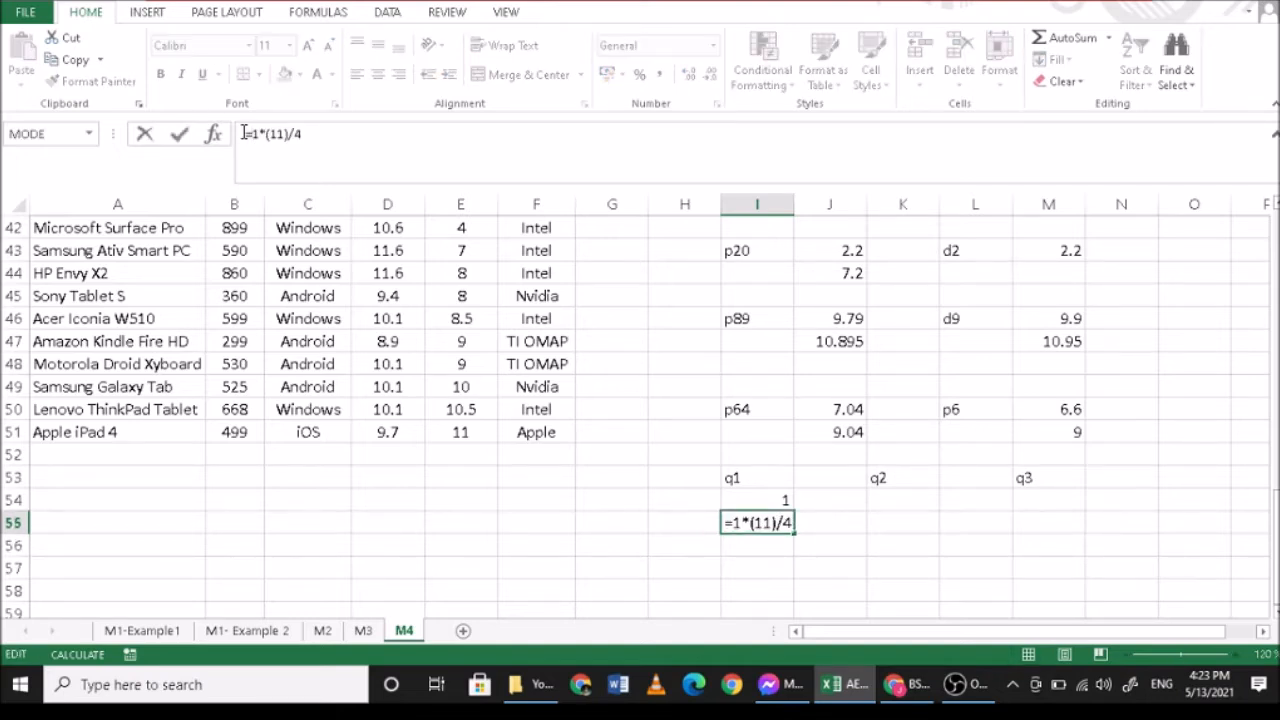
key(Return)
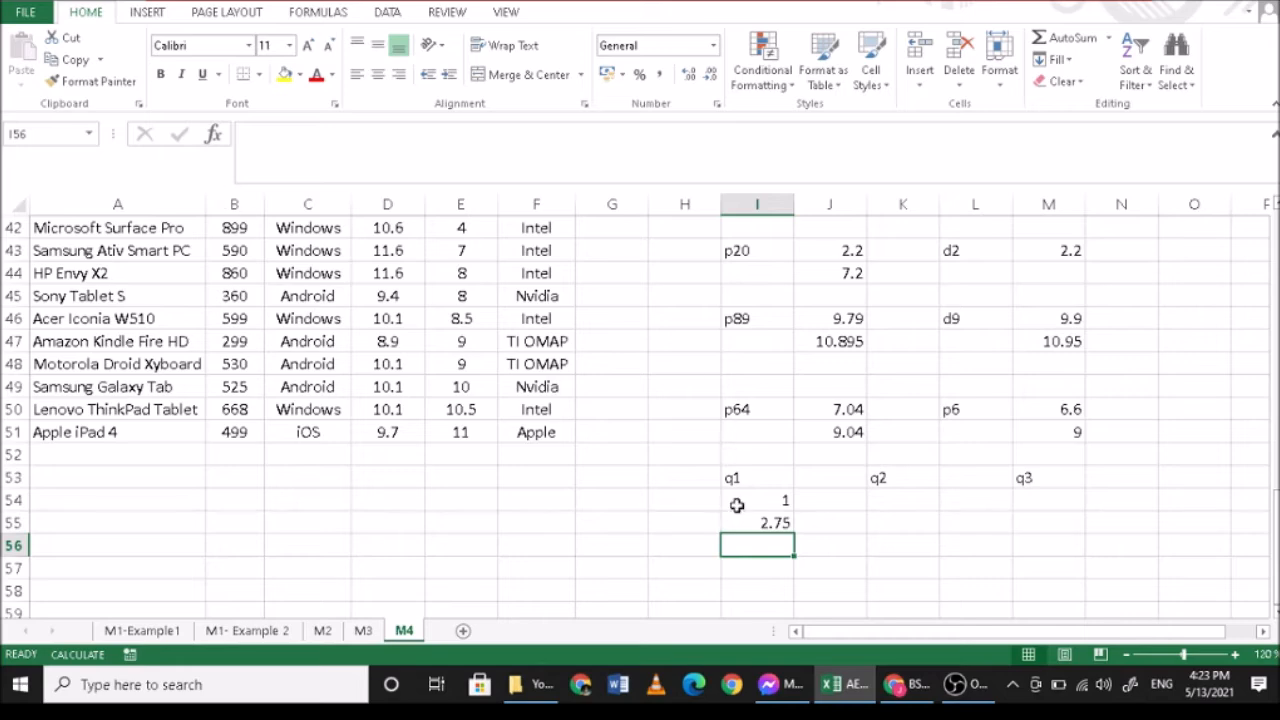
- Count down to the second and third battery life values and interpolate the first quartile in I56 with =7+(8-7)*0.75
click(774, 522)
scroll(780, 505, up, 1)
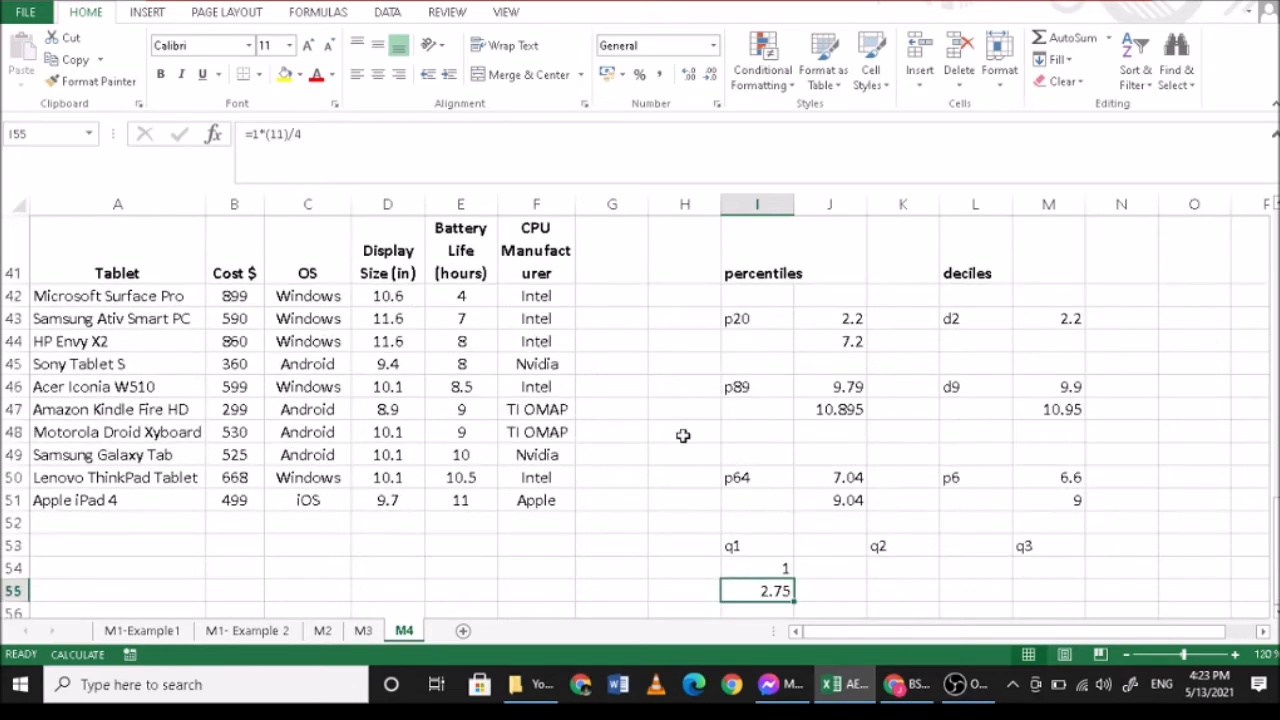
click(461, 294)
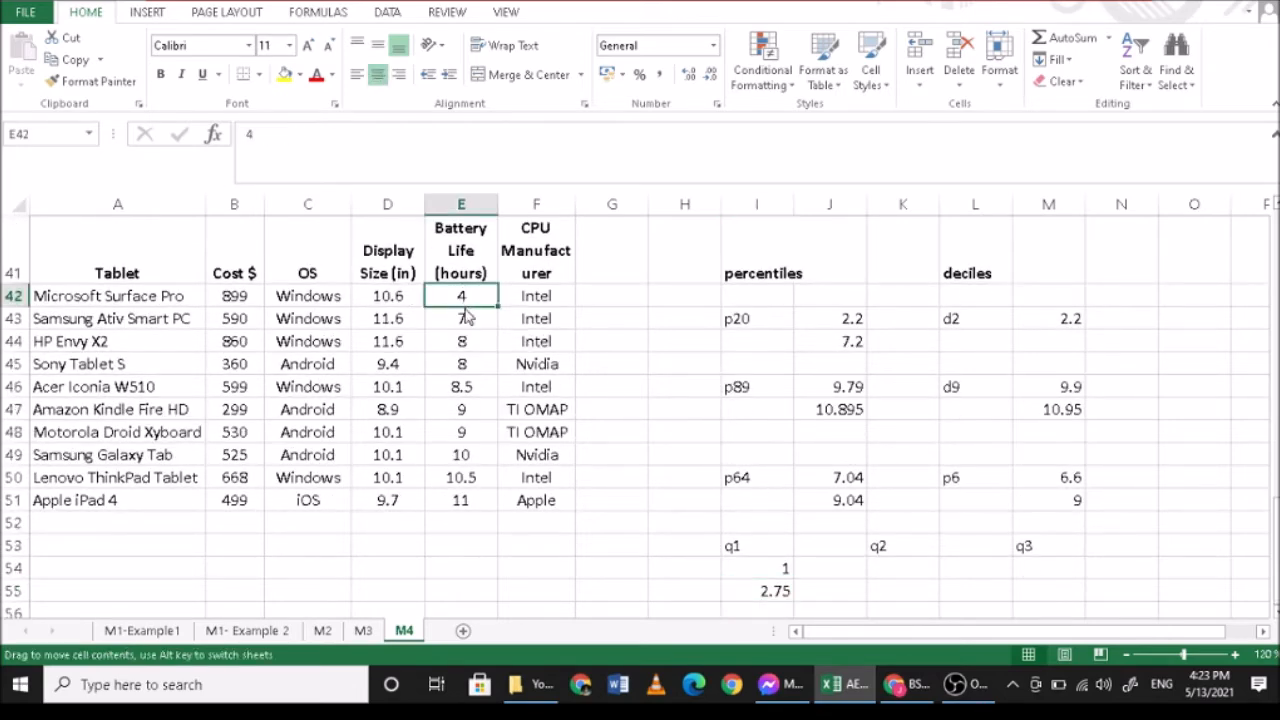
click(461, 318)
click(461, 343)
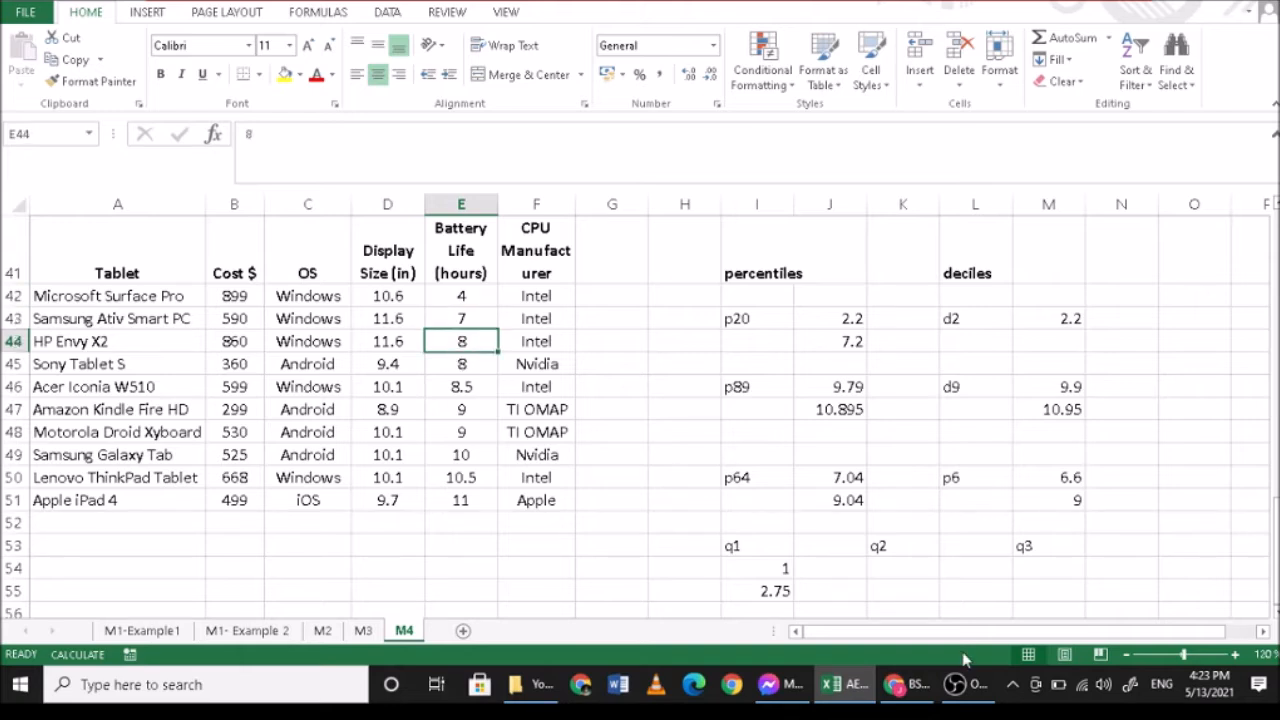
scroll(777, 560, down, 1)
click(766, 525)
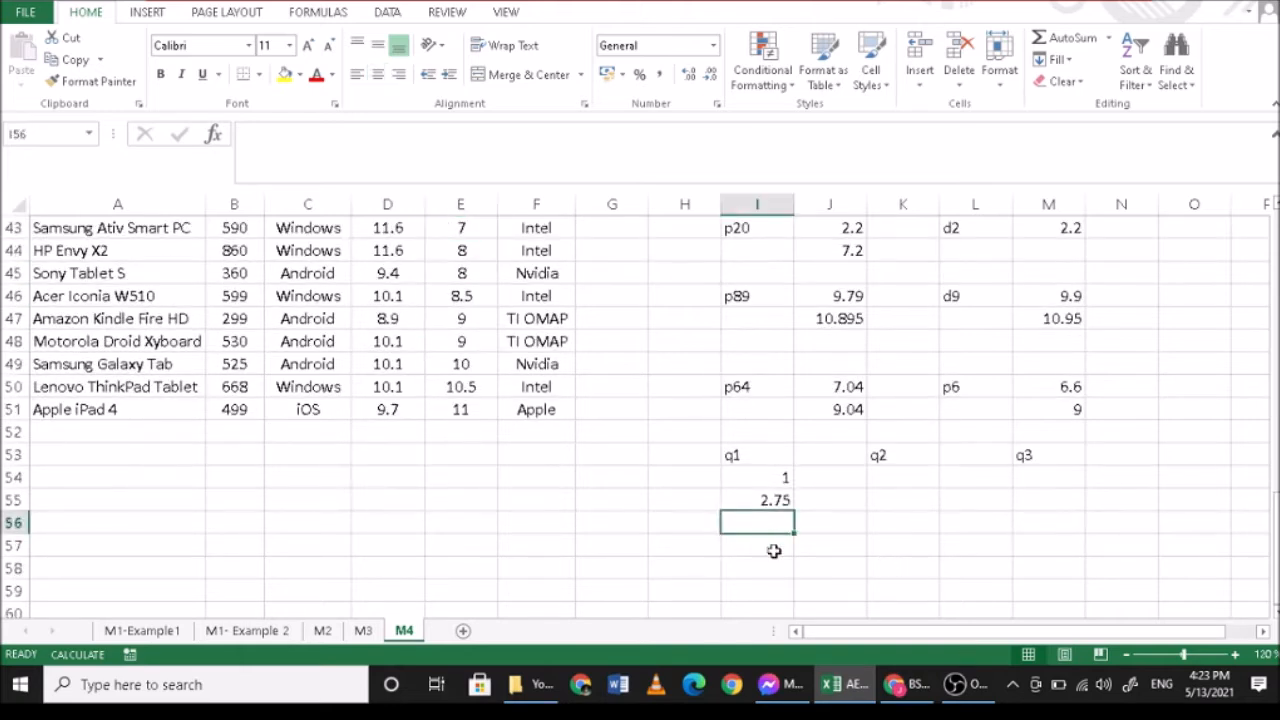
text(=)
scroll(780, 548, up, 1)
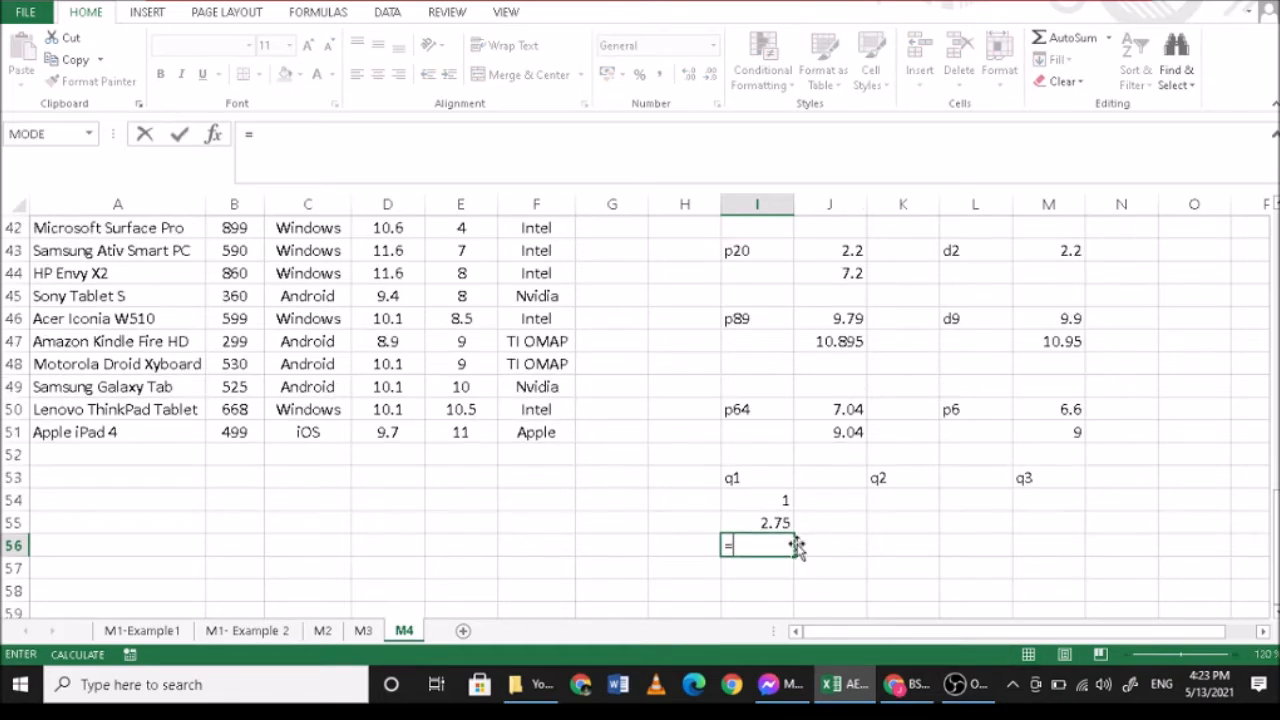
text(7+(8)
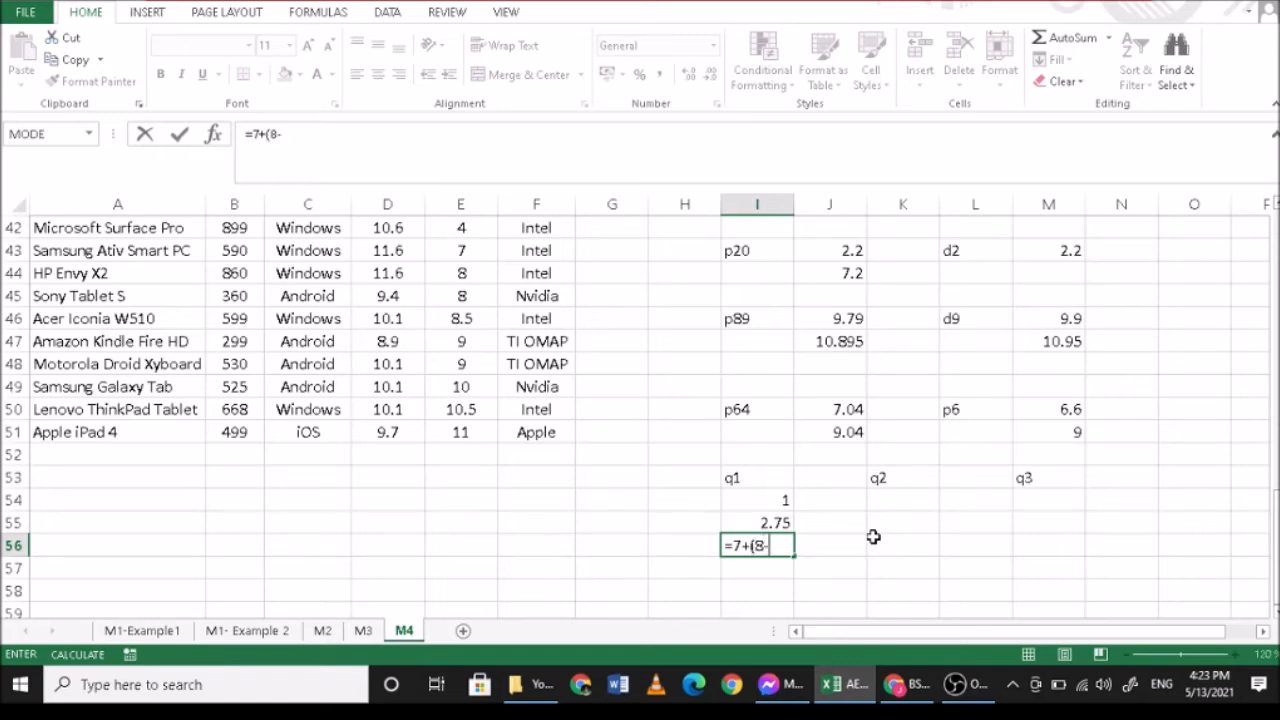
text(-7)*0.75)
key(Return)
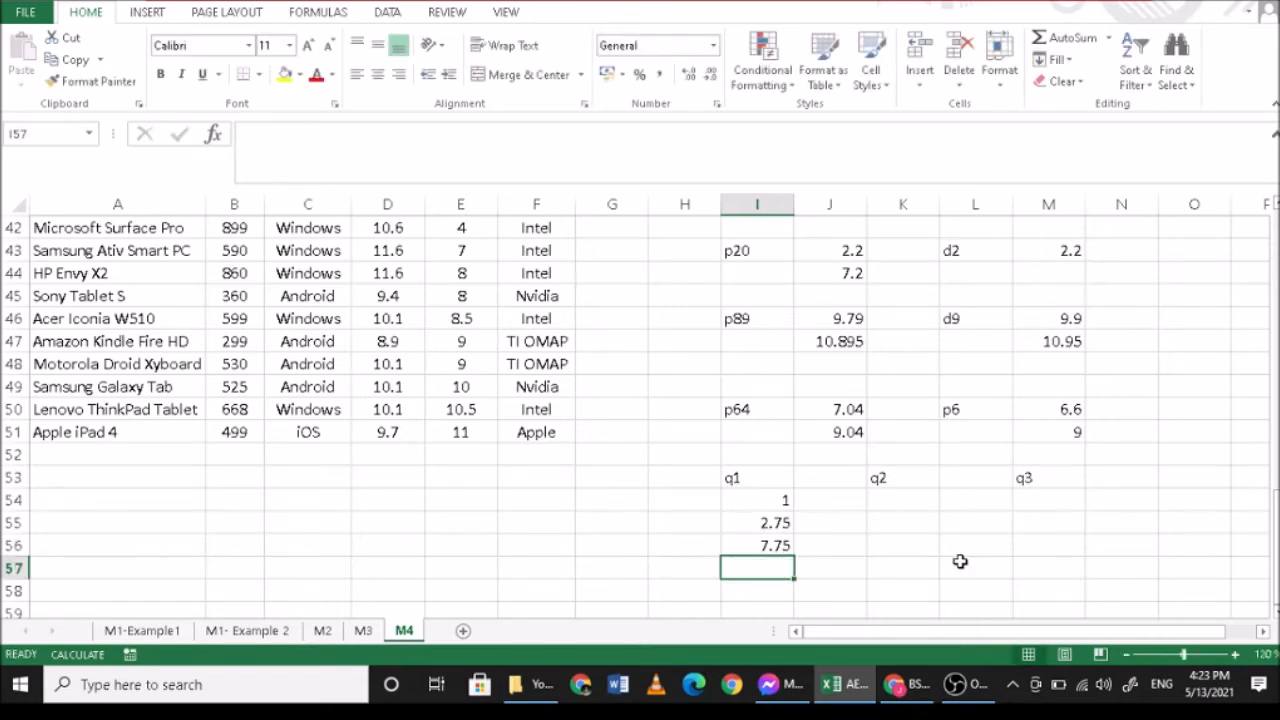
- Compare the first quartile in I56 with the battery life values around E43 and E44
click(760, 545)
scroll(760, 545, up, 1)
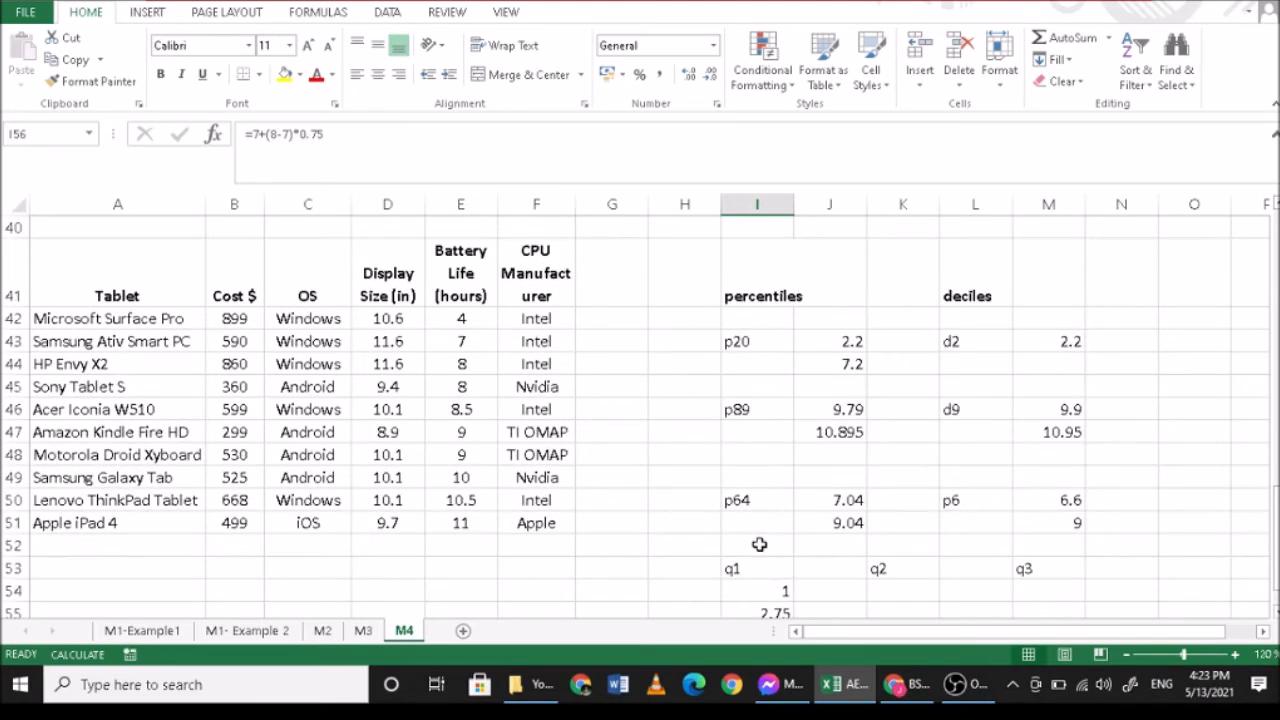
scroll(502, 409, down, 1)
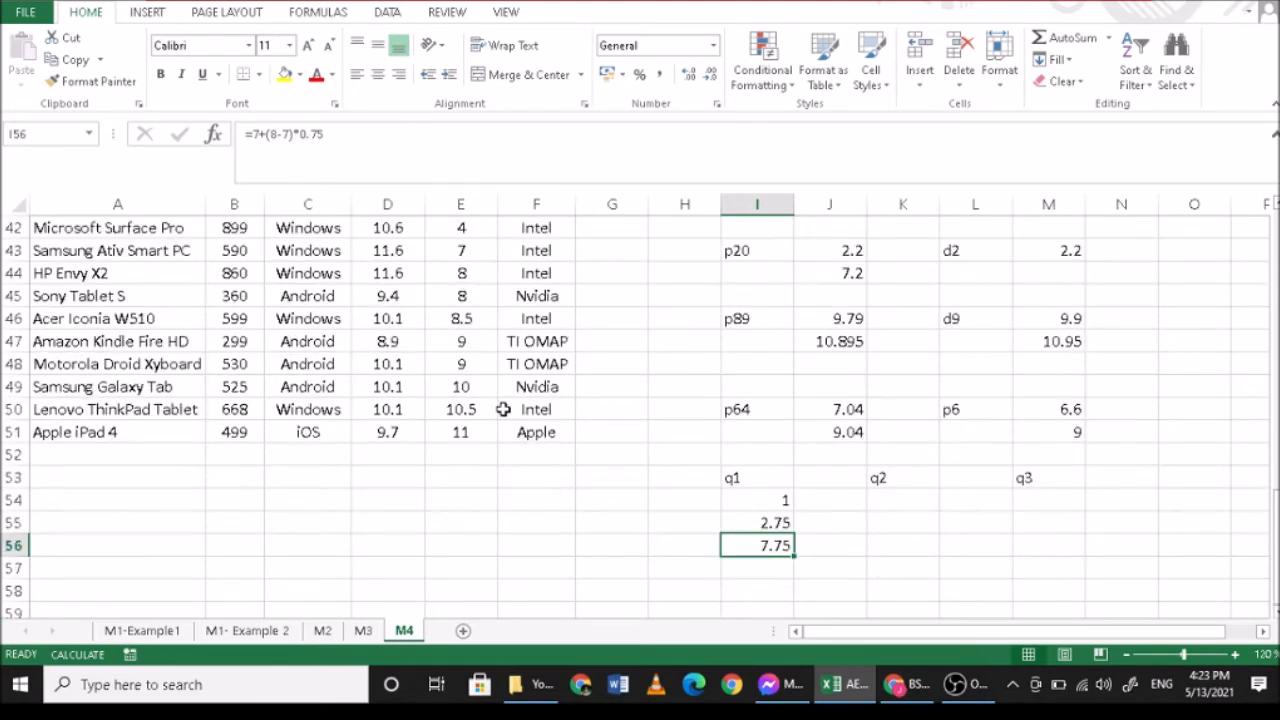
scroll(502, 409, up, 1)
scroll(540, 375, down, 1)
scroll(685, 503, up, 1)
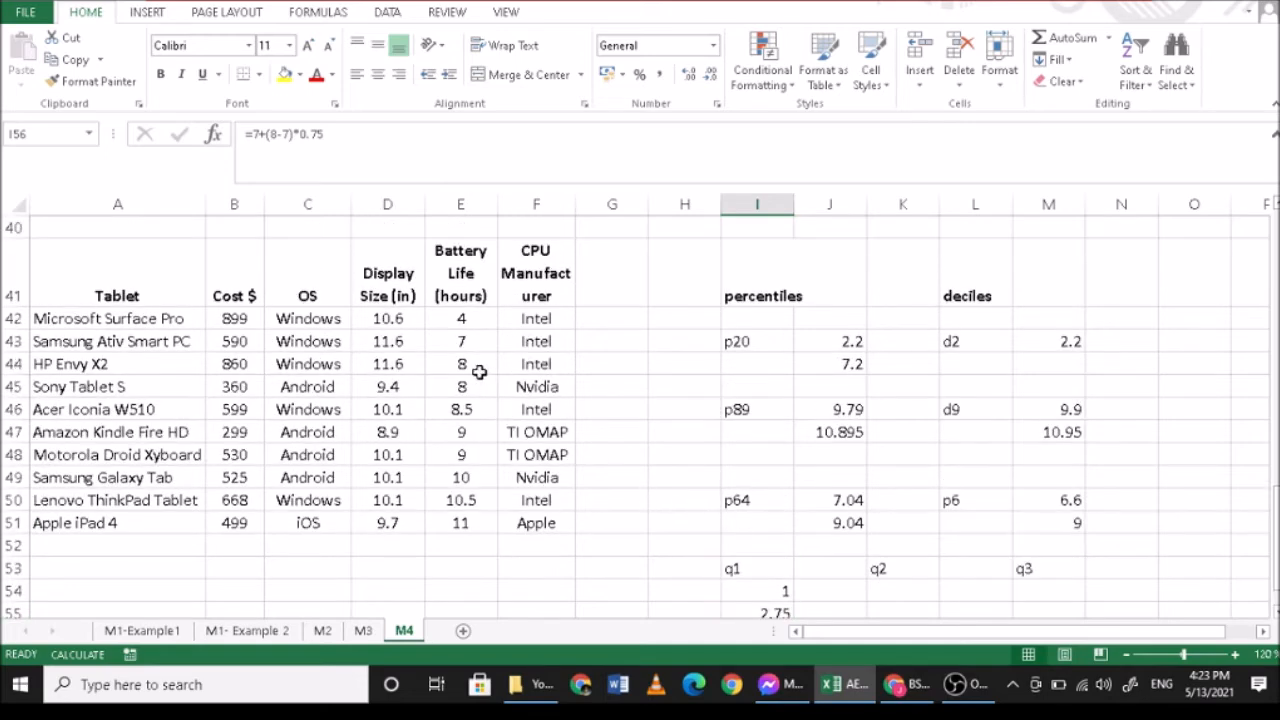
scroll(691, 442, down, 1)
scroll(691, 442, up, 1)
scroll(693, 444, down, 1)
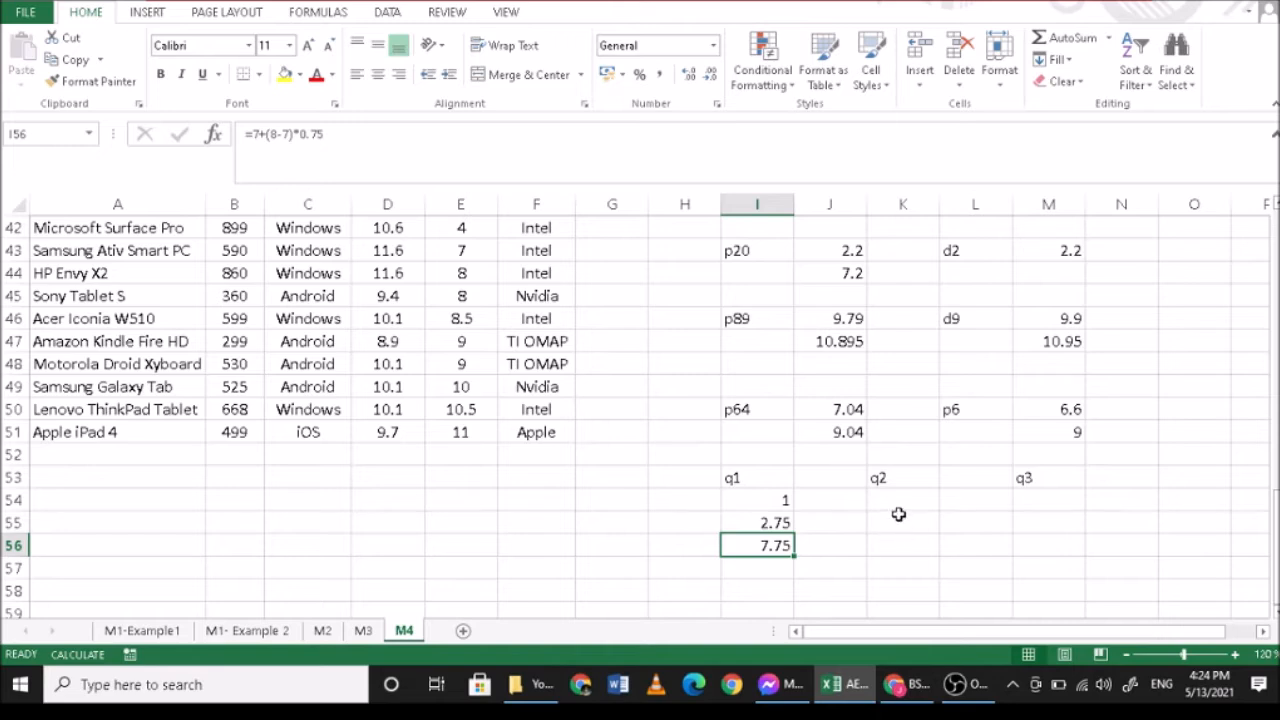
- Clear the extra 1 from I54 under the q1 label
click(779, 501)
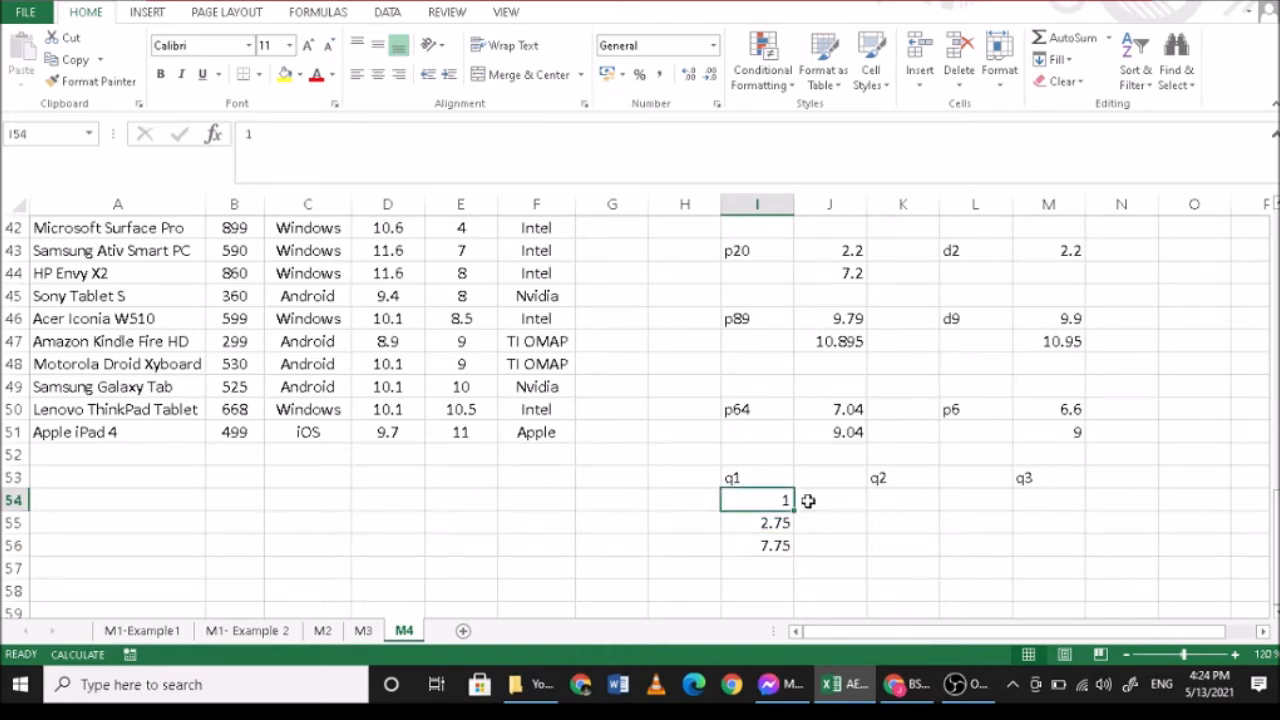
key(Delete)
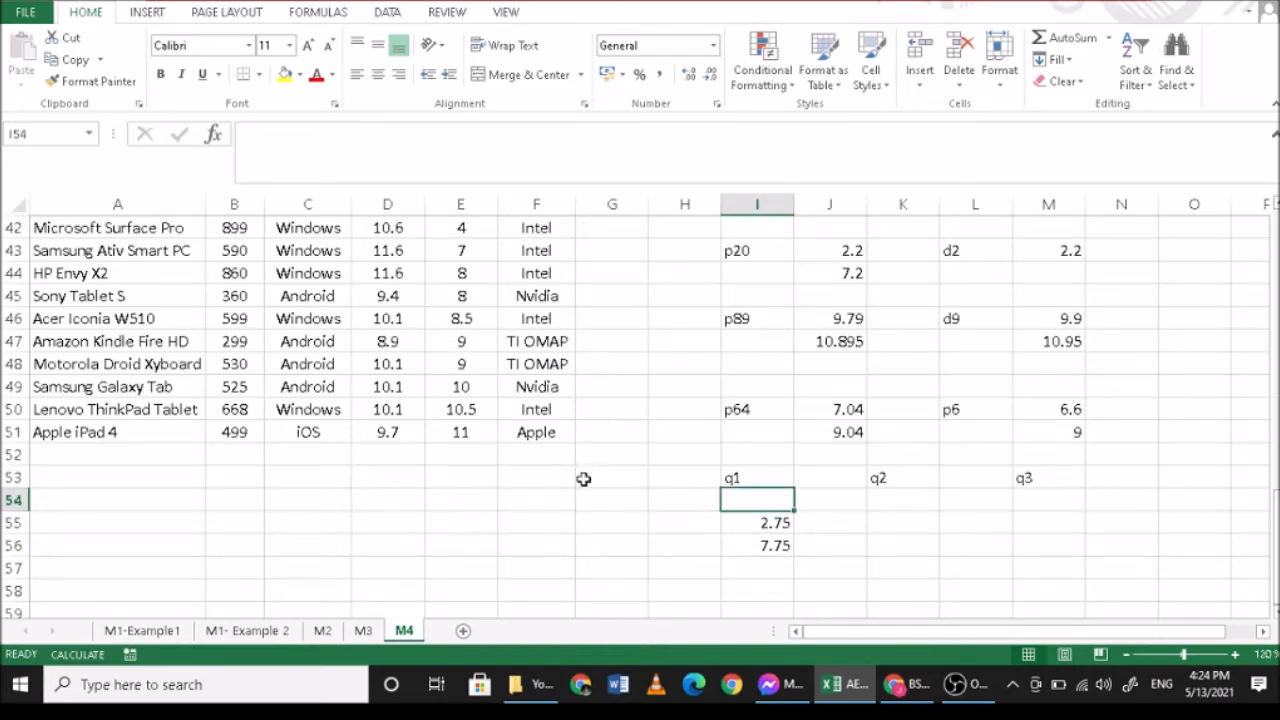
right_click(12, 478)
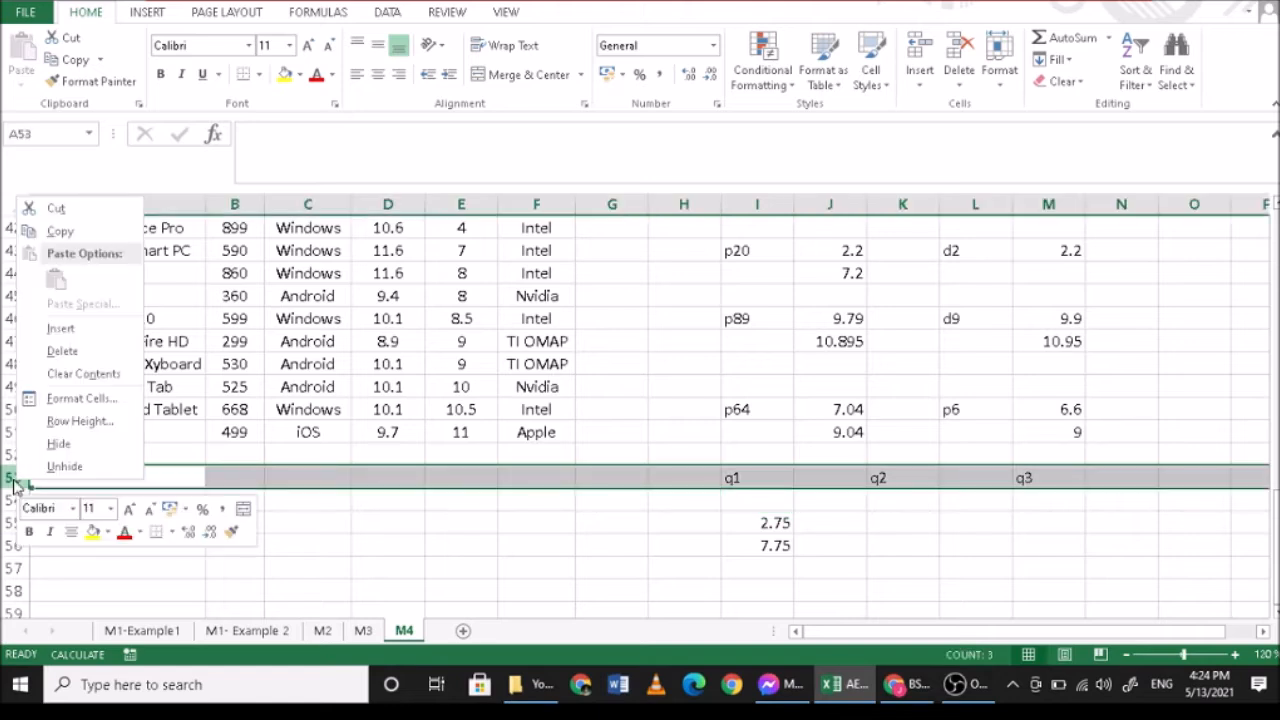
click(62, 351)
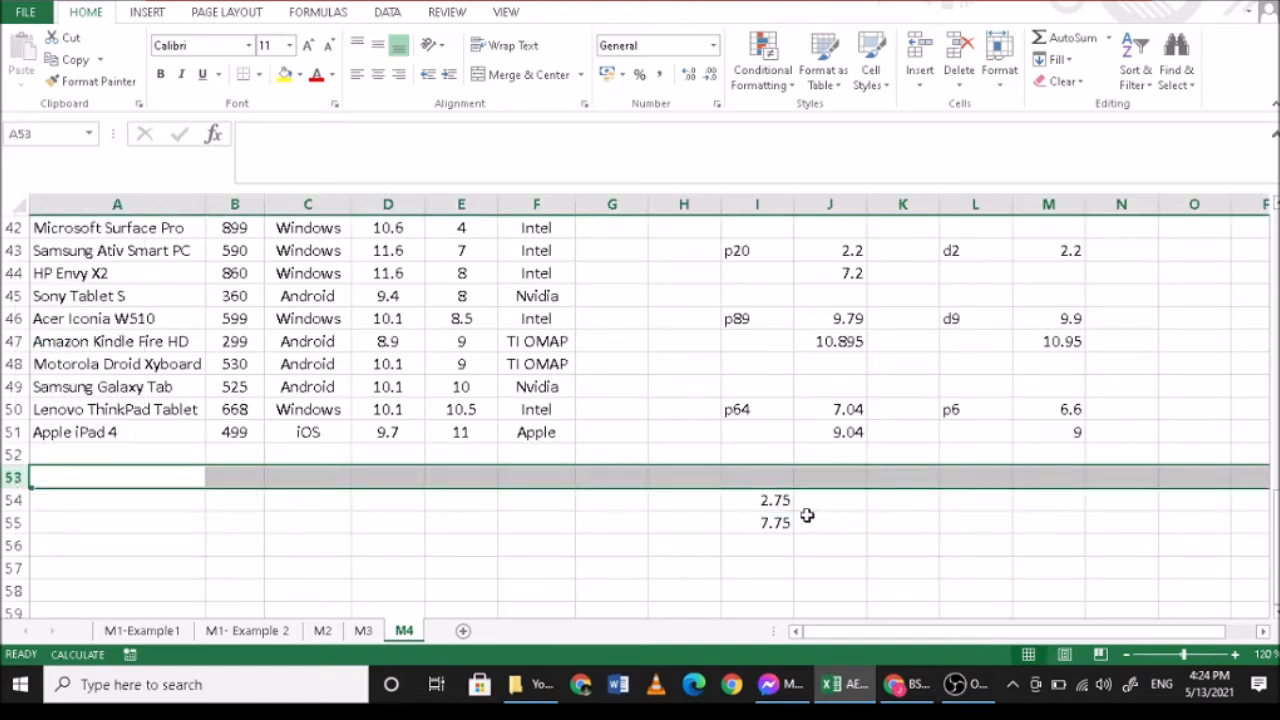
key(ctrl+z)
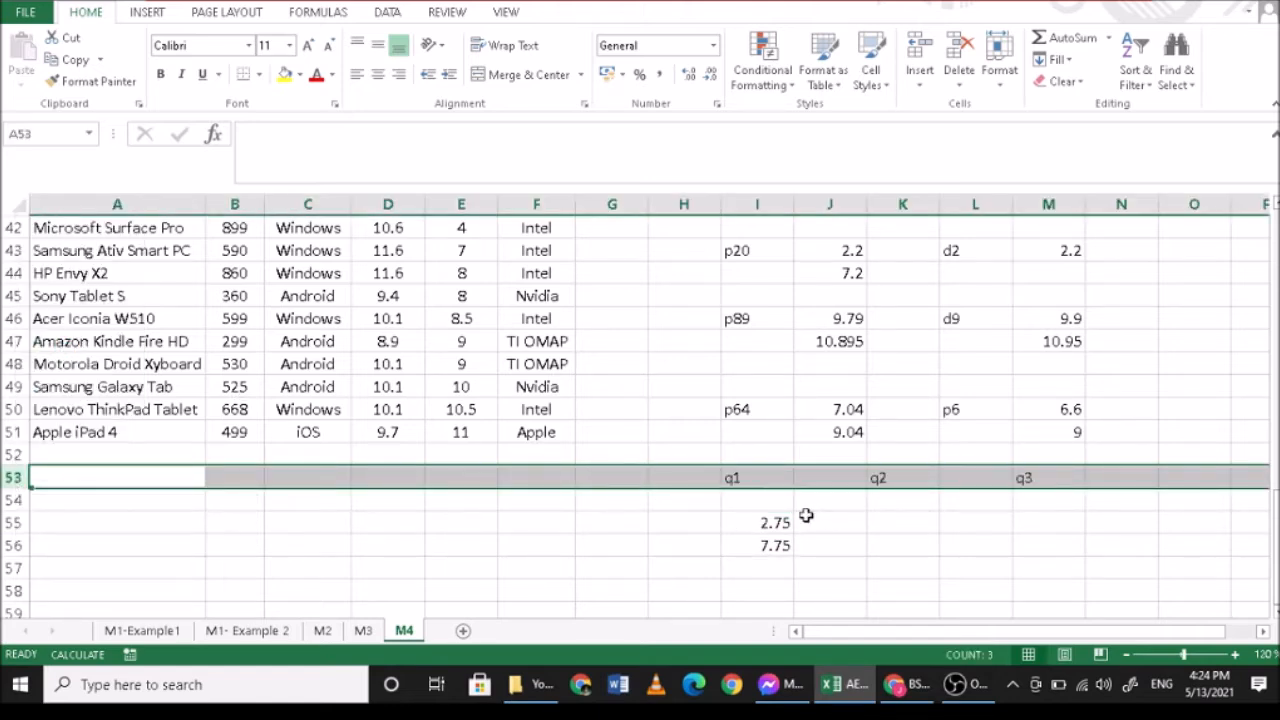
- Delete the empty row 54 between the quartile labels and their values
click(12, 500)
right_click(12, 500)
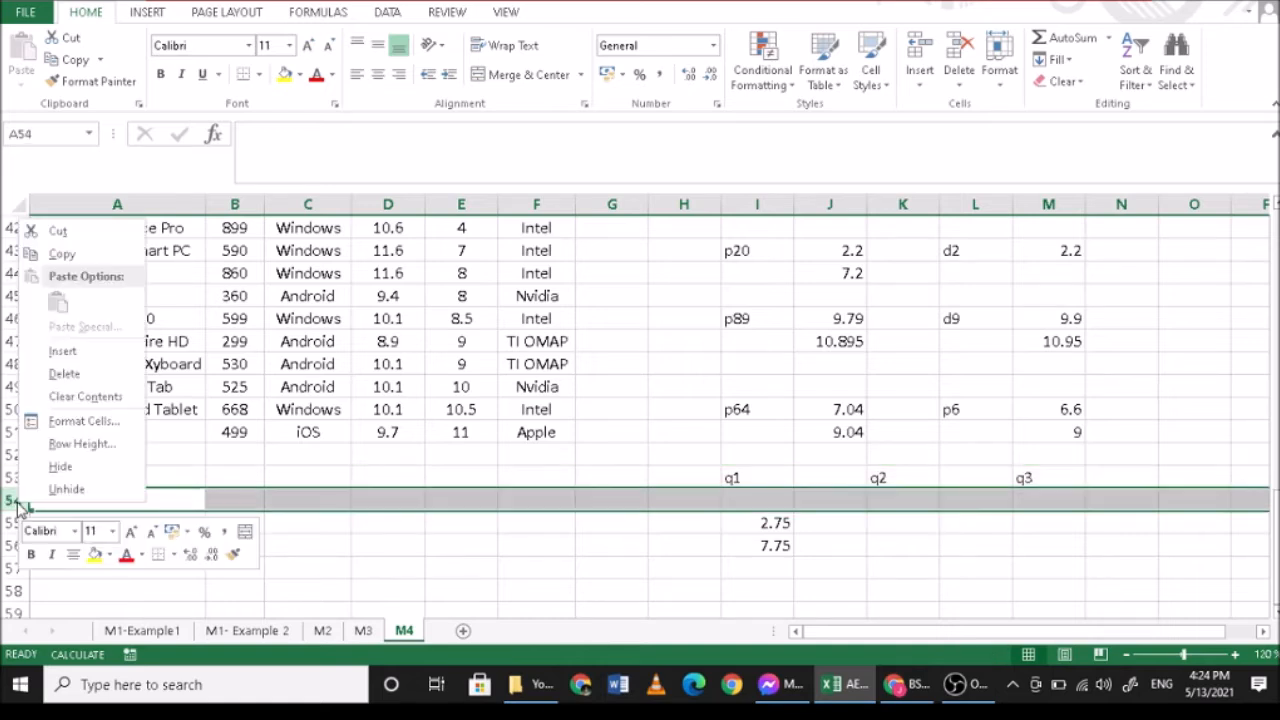
click(62, 374)
- Calculate the second quartile's position in K54 with =2*(11)/4
click(902, 500)
text(=2)
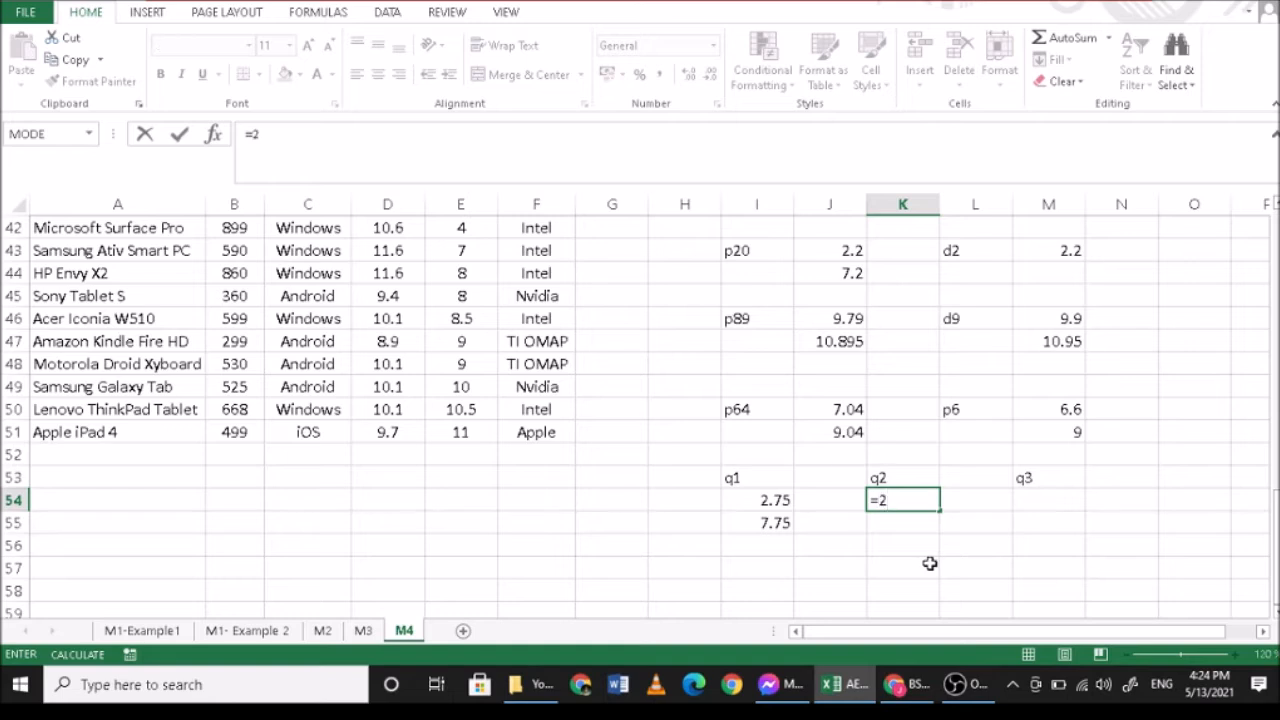
text(*(11)/4)
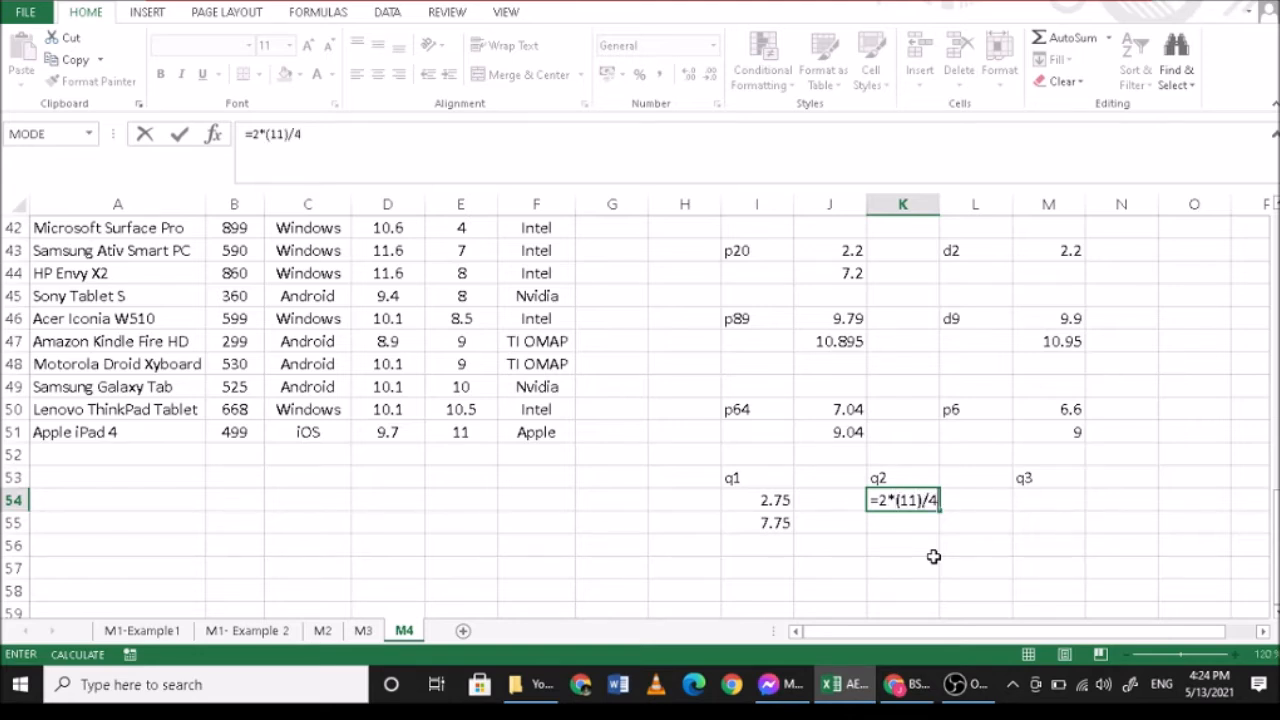
key(Return)
- Count down to the fifth battery life value in E42:E46 and interpolate the second quartile in K55 with =8.5+(9-8.5)*0.5
click(911, 498)
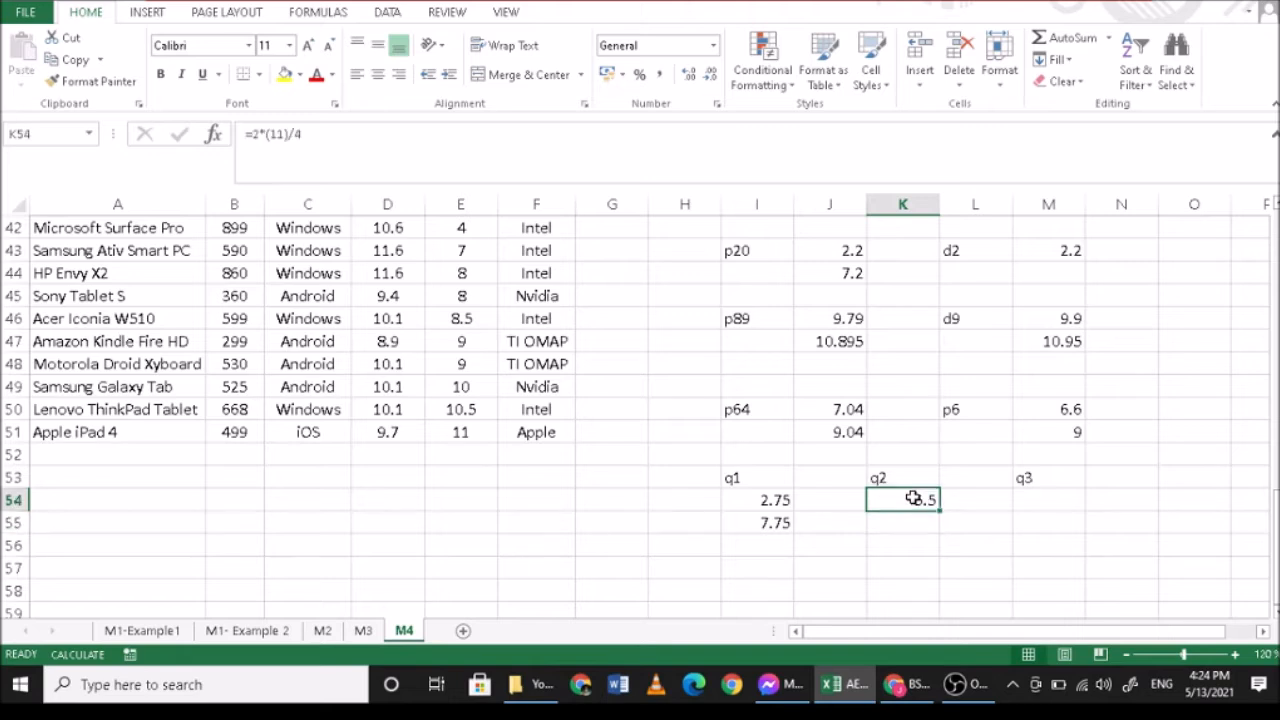
scroll(866, 510, up, 1)
drag(462, 318, 473, 404)
scroll(473, 404, down, 1)
scroll(473, 401, up, 1)
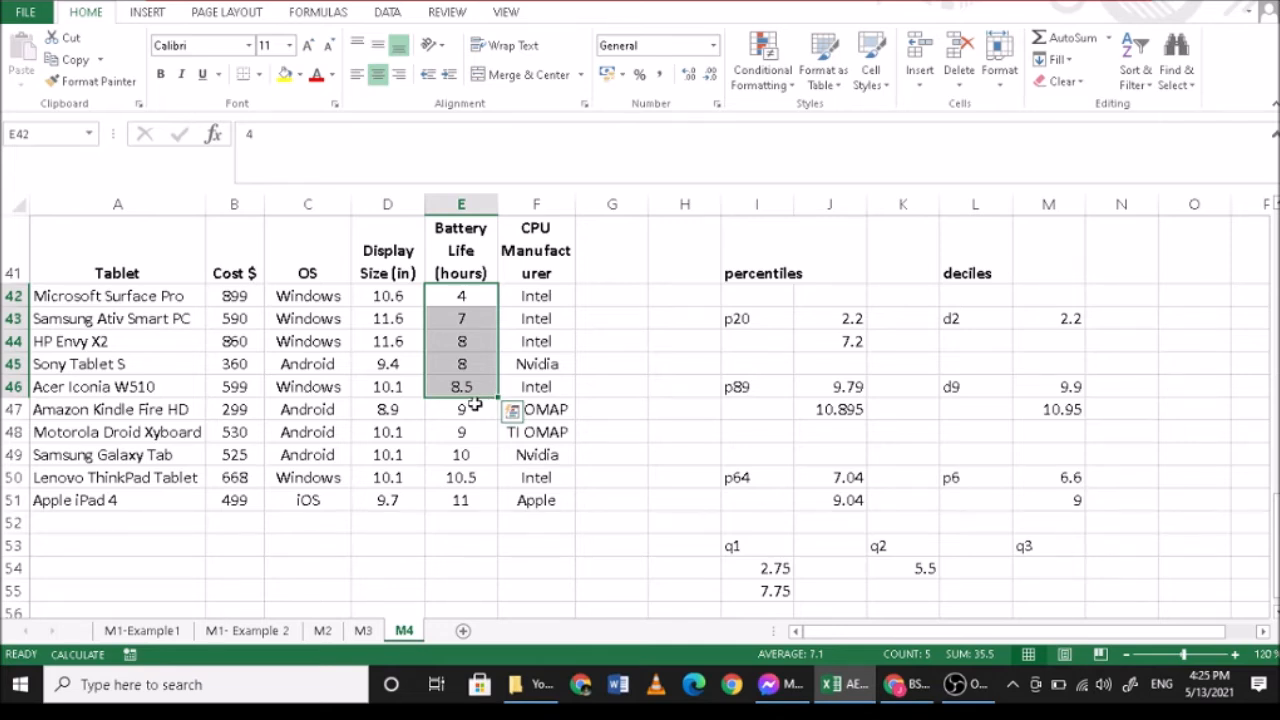
click(902, 588)
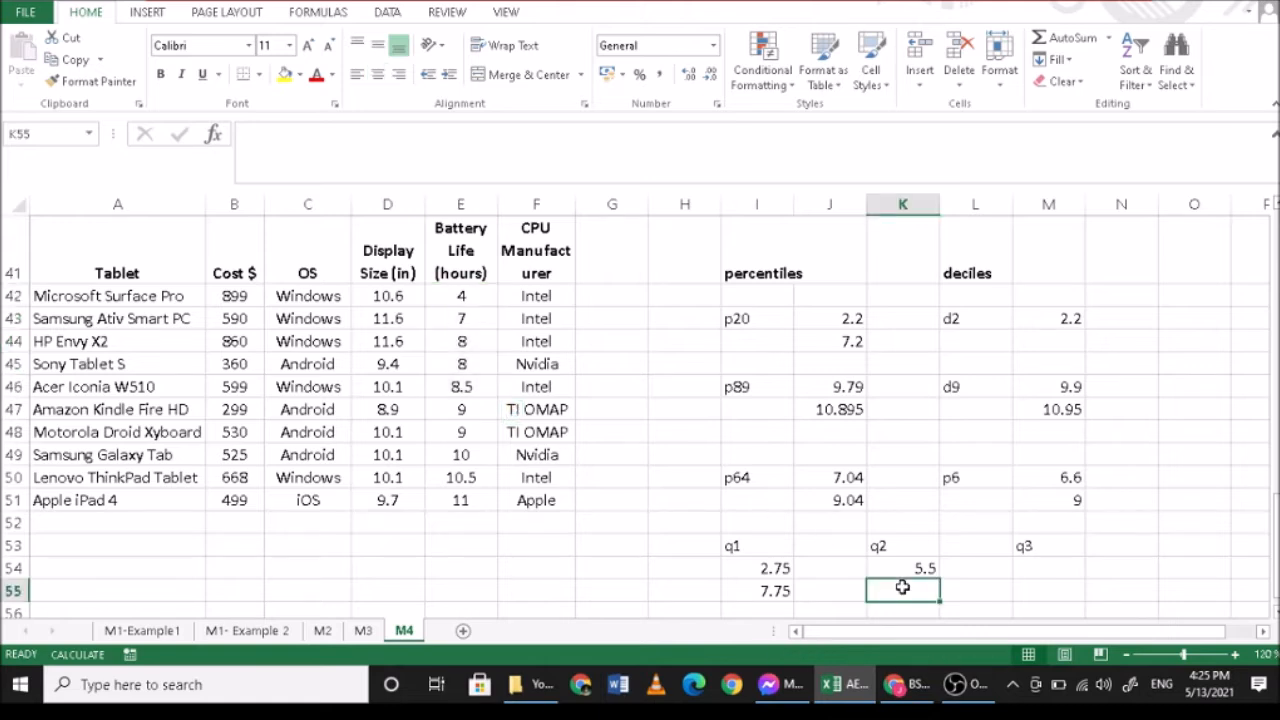
text(=8.5+)
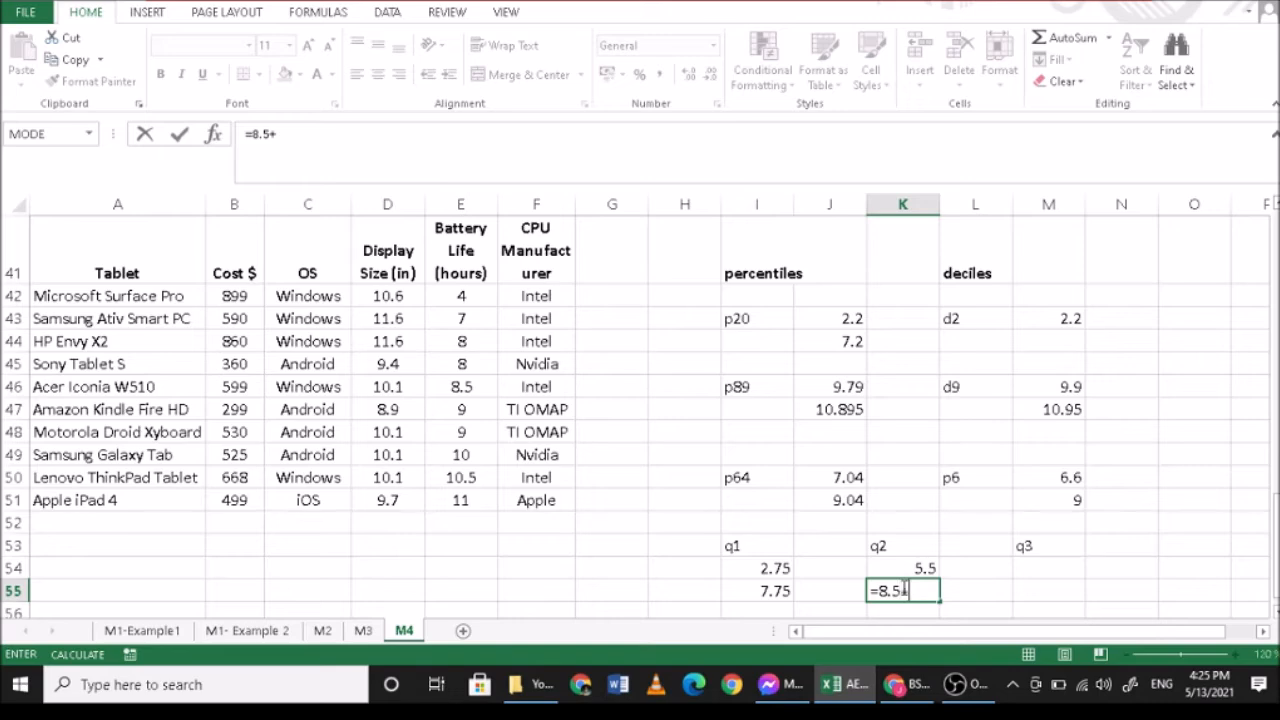
text((9-8.5))
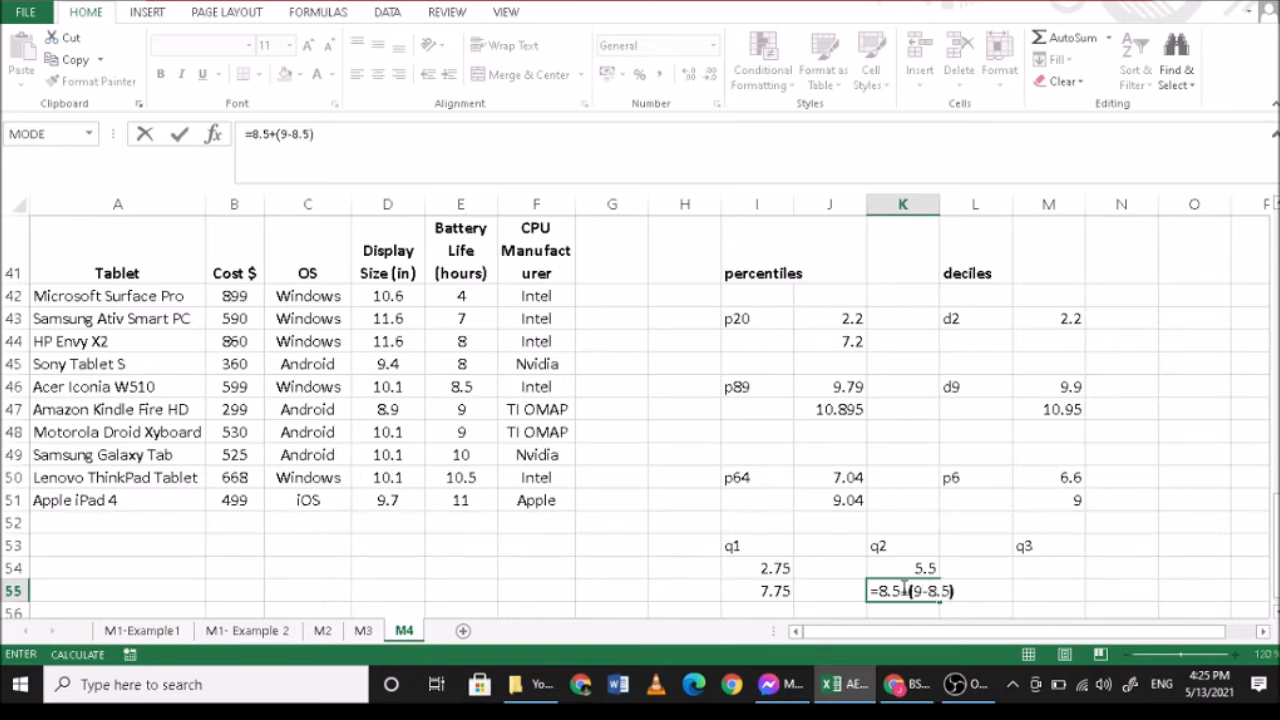
text(*0.5)
key(Return)
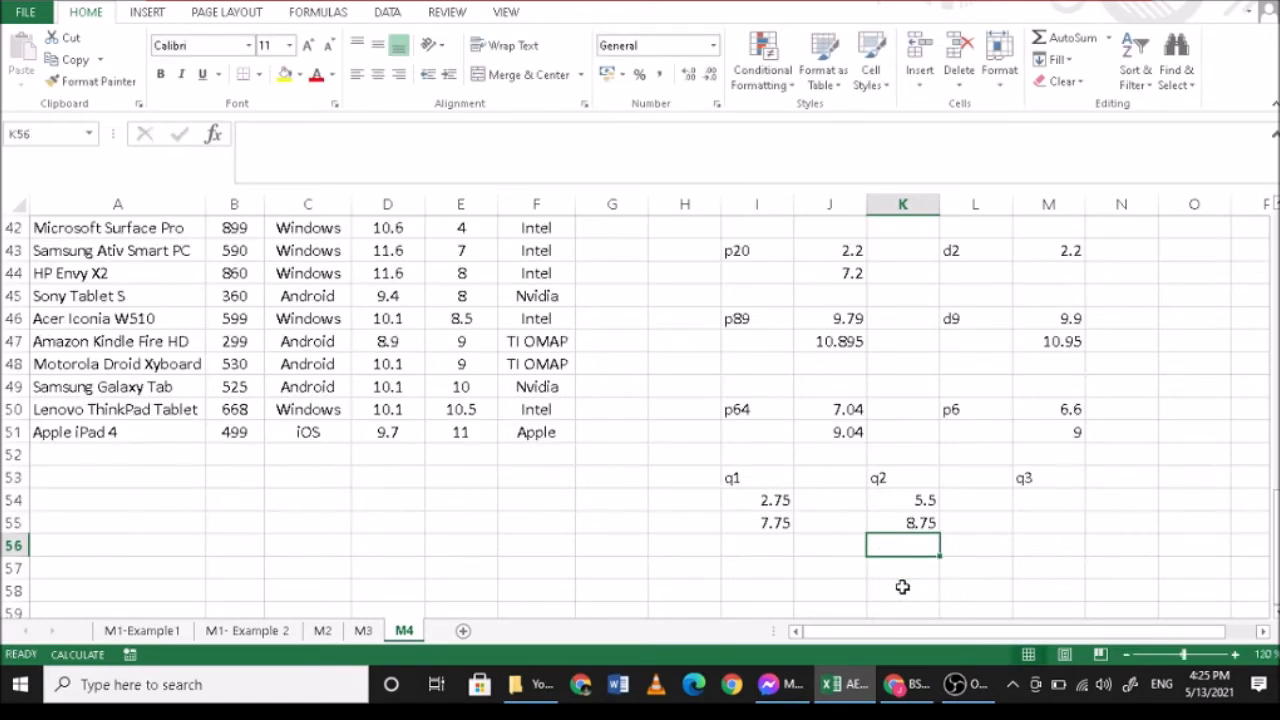
click(905, 524)
- Calculate the third quartile's position in M54 with =3*11/4
scroll(890, 535, up, 1)
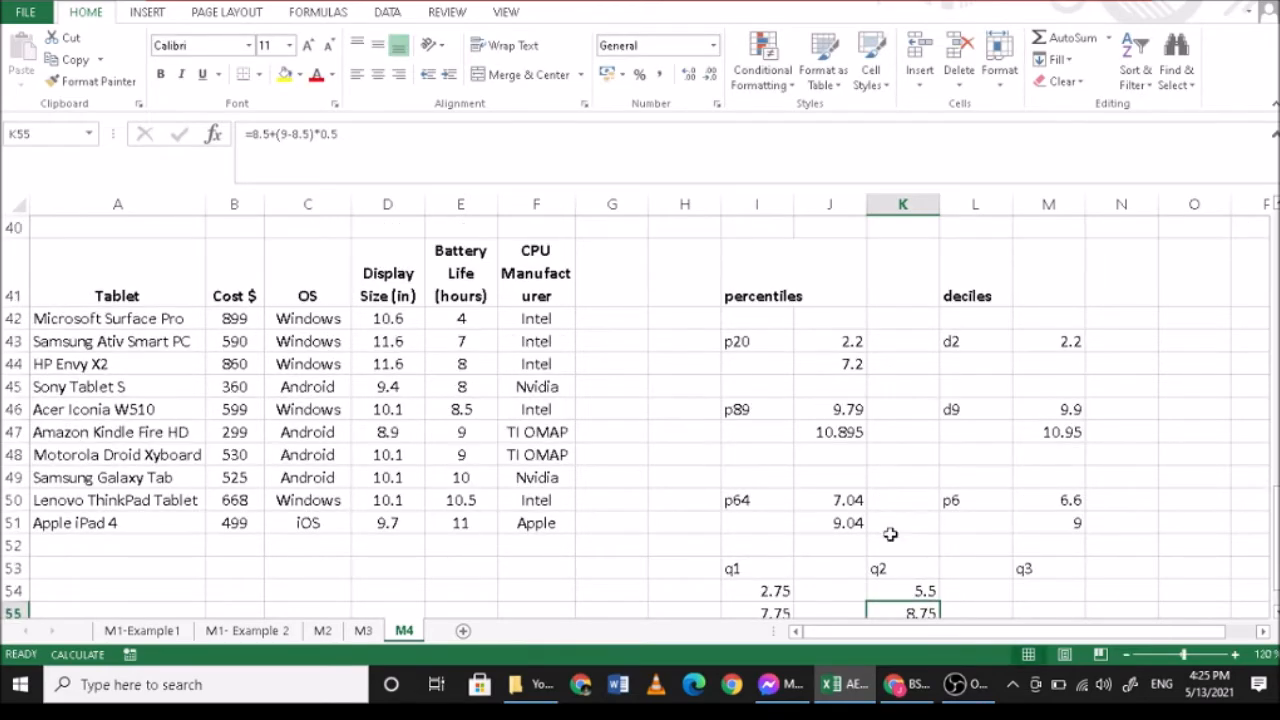
scroll(890, 535, down, 1)
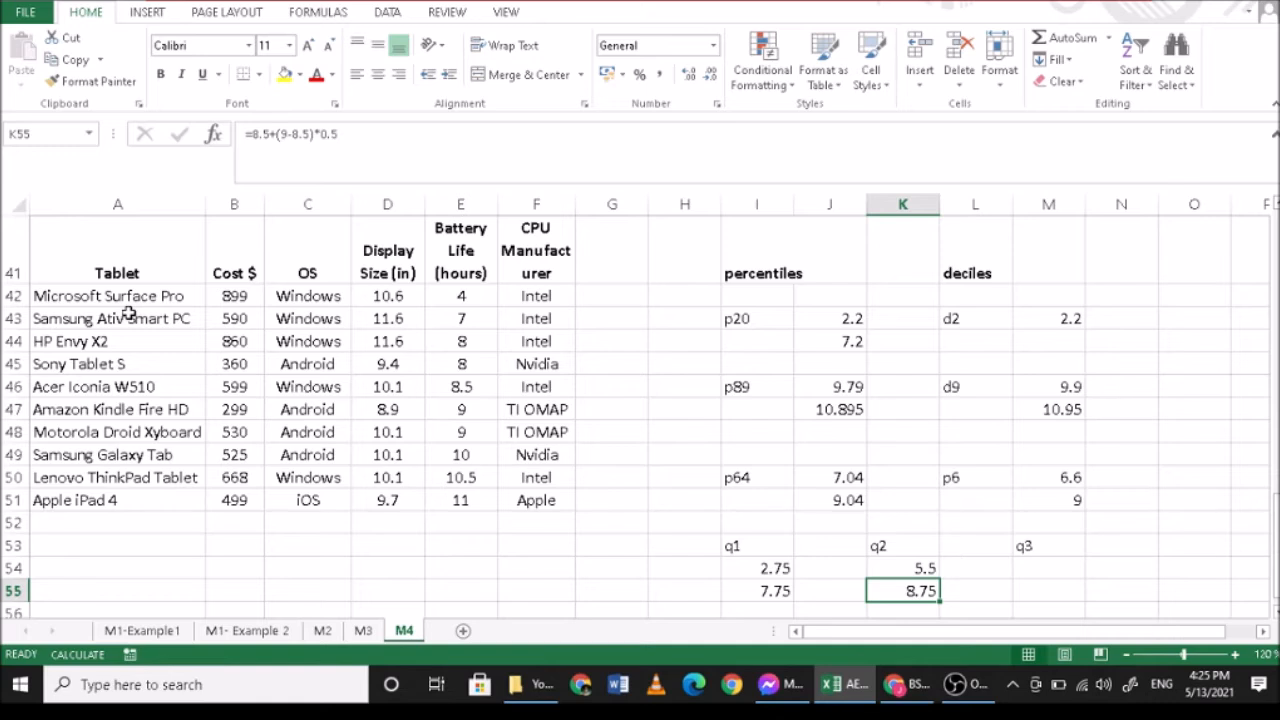
click(1048, 570)
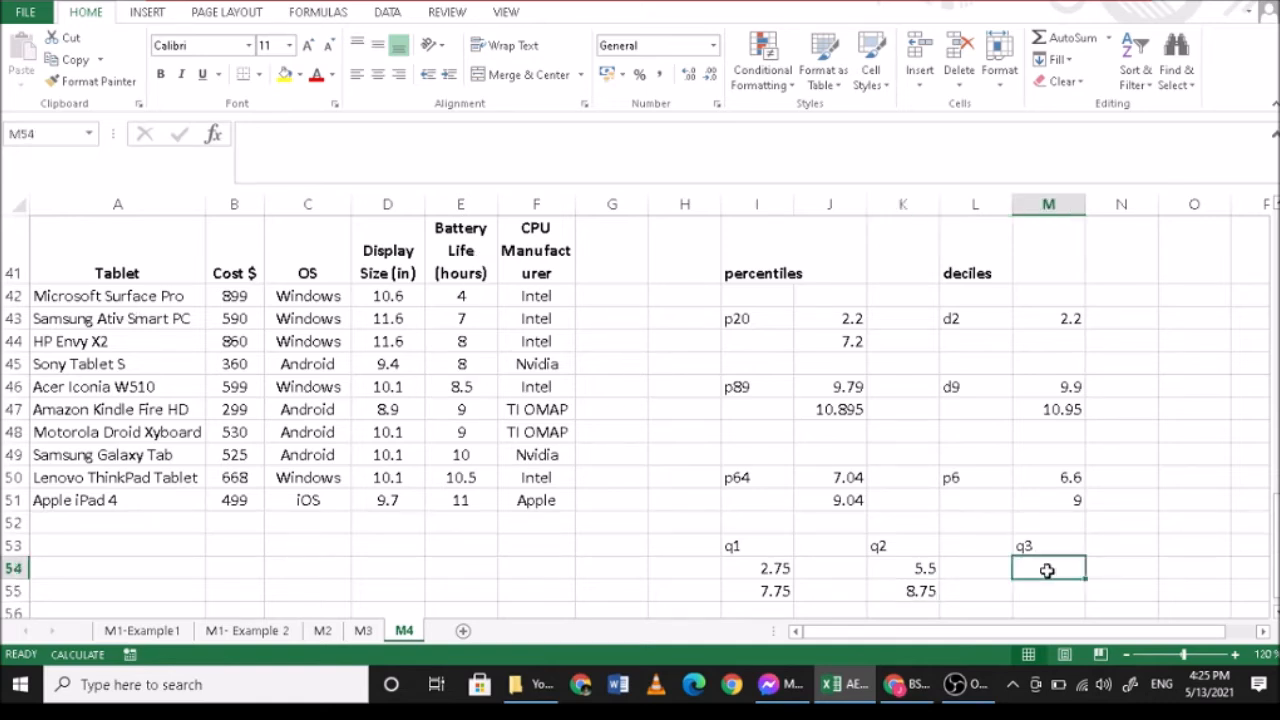
text(=3*11/)
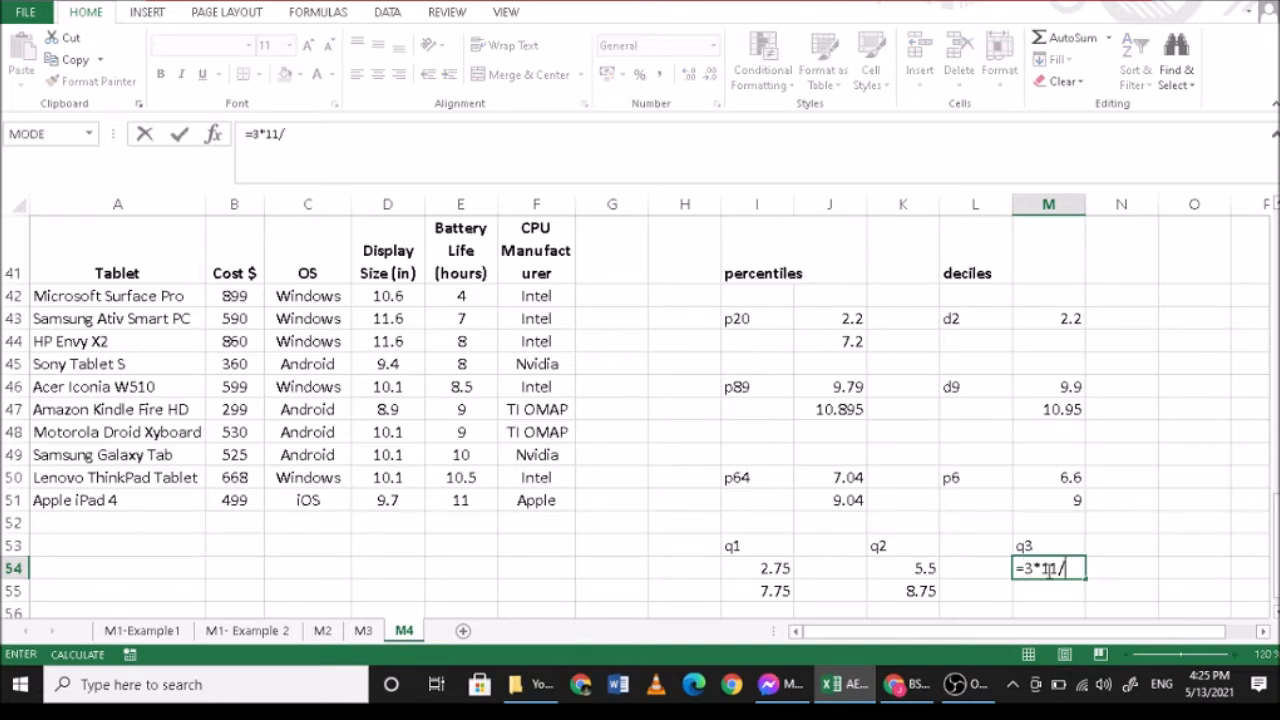
text(4)
key(Return)
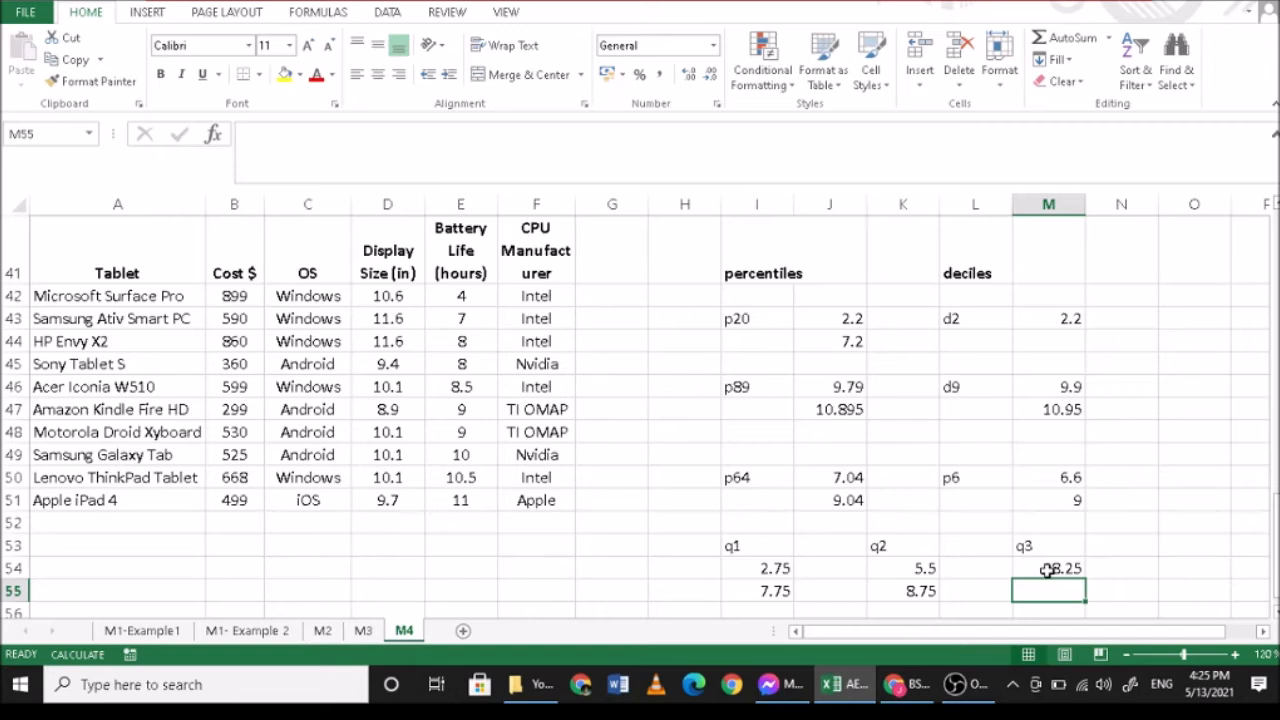
- Interpolate the third quartile in M55 from the eighth and ninth battery life values with =10+(10.5-10)*0.25
click(462, 454)
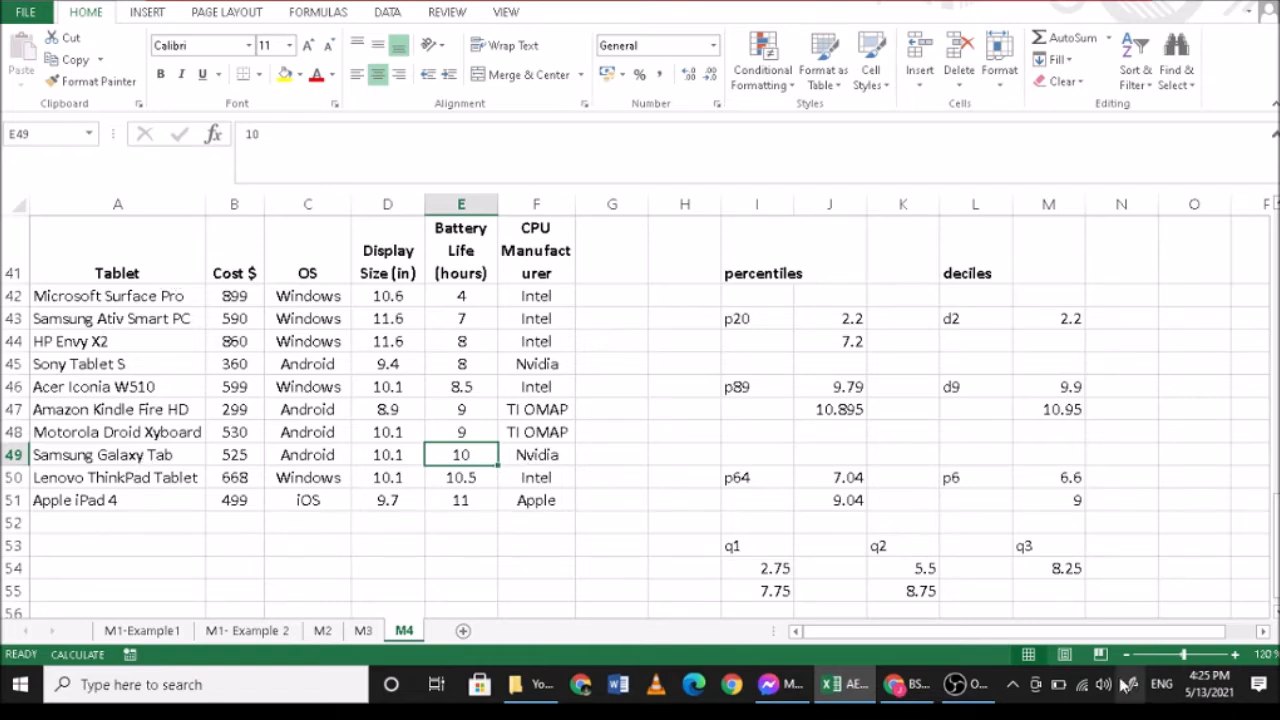
click(1047, 591)
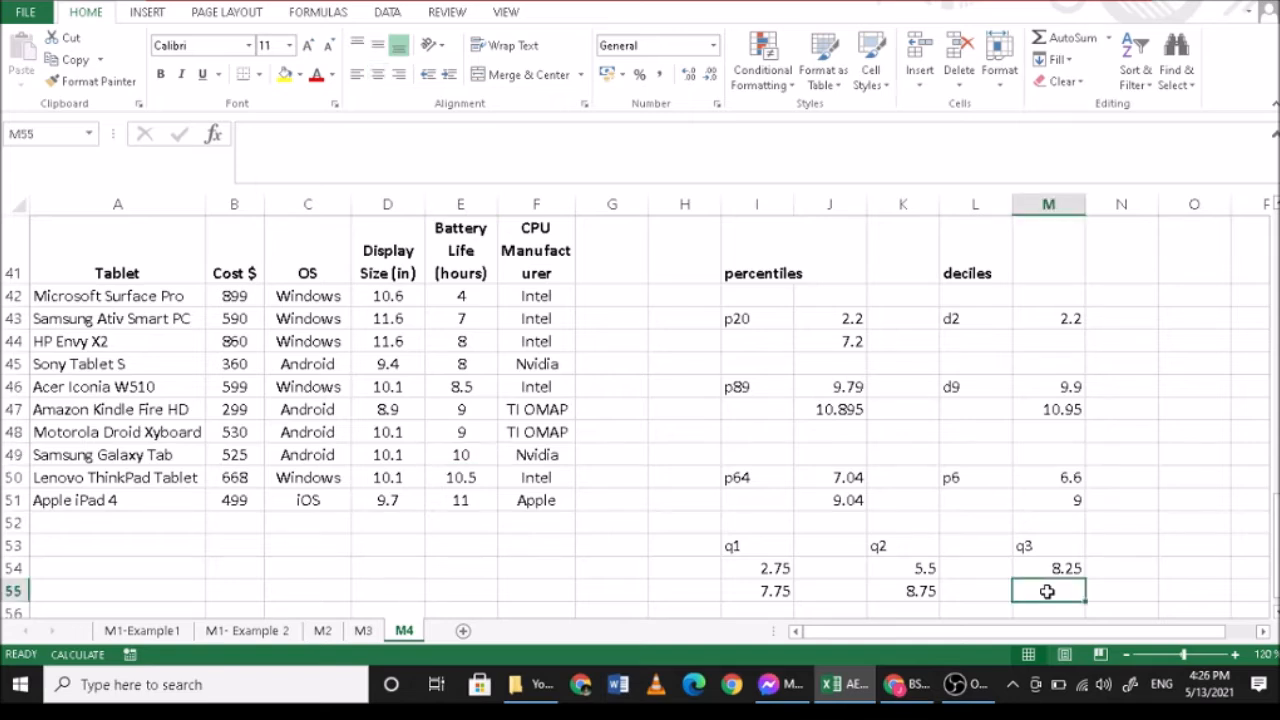
text(=10+(10.5-10)
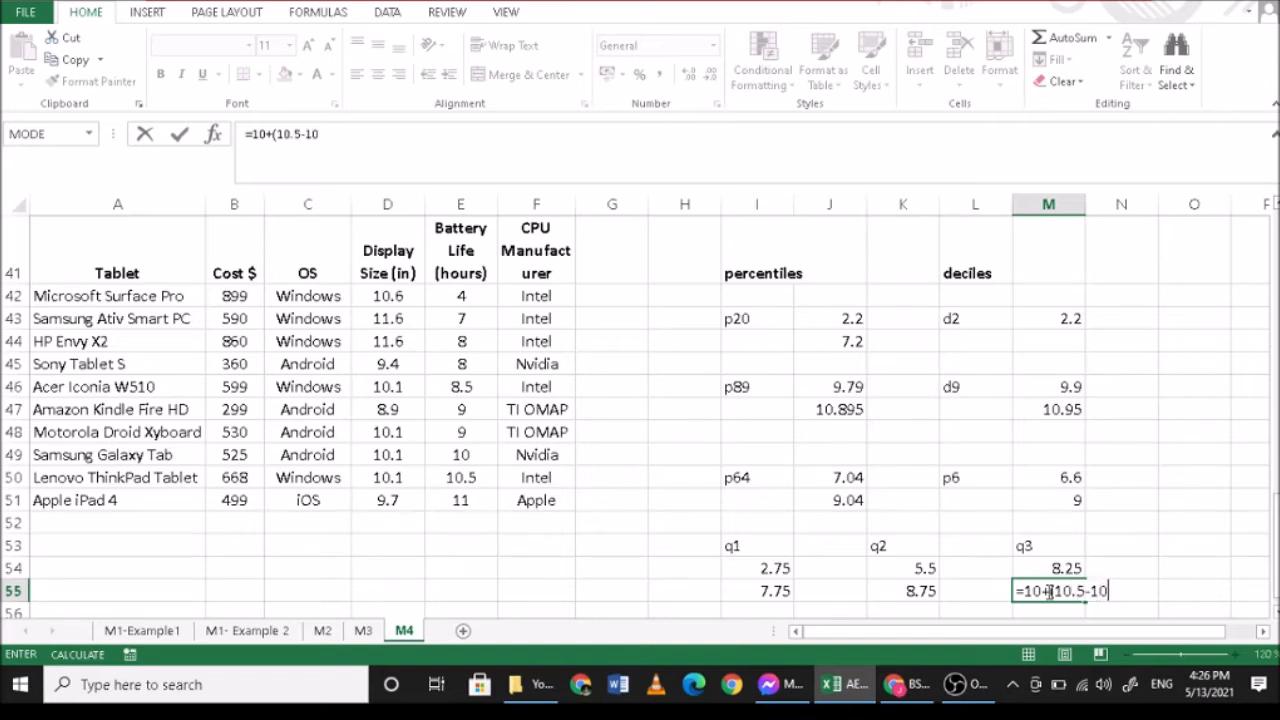
text()*0.25)
key(Return)
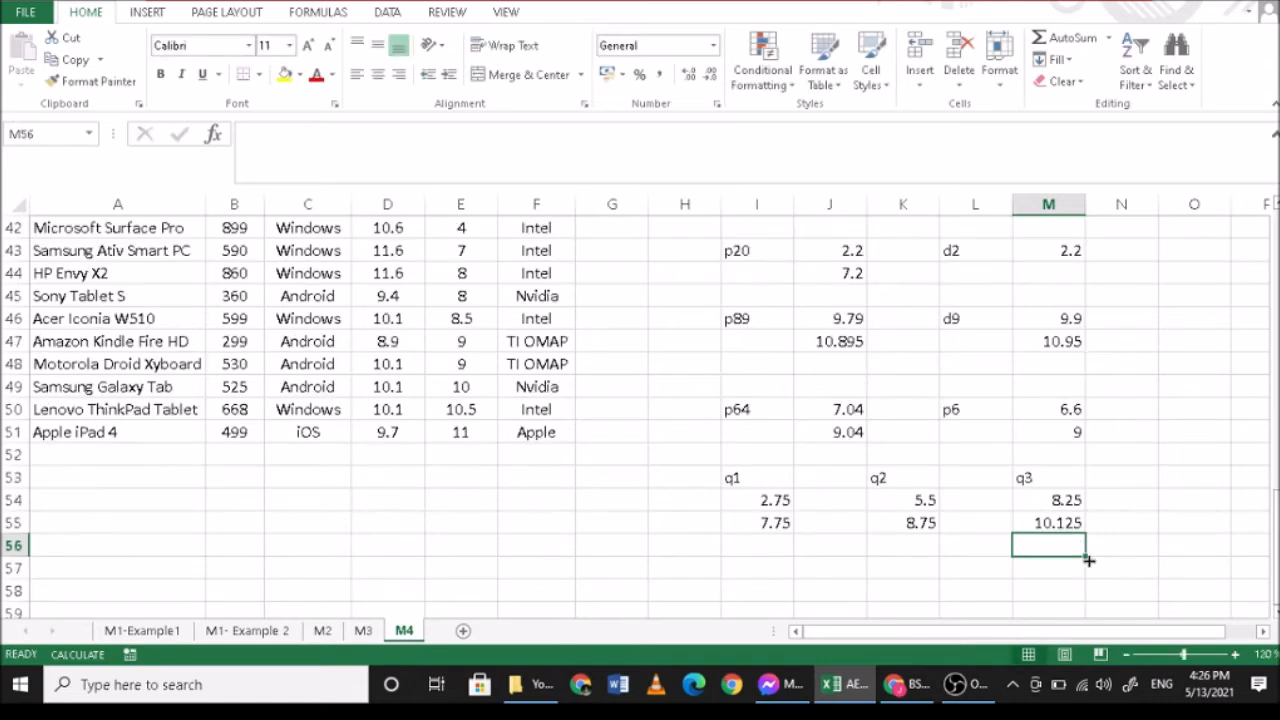
- Check the third quartile's interpolation formula in M55 against the eighth battery life value in E49
click(1043, 527)
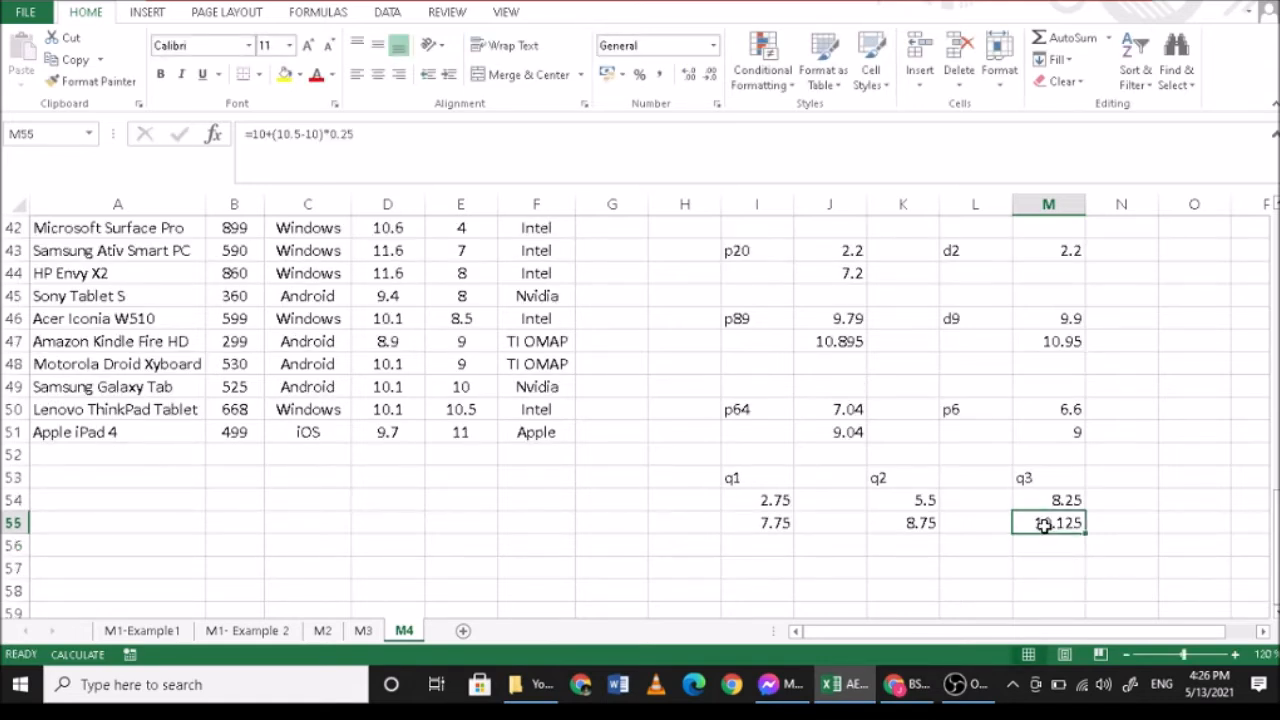
click(471, 386)
scroll(487, 420, up, 1)
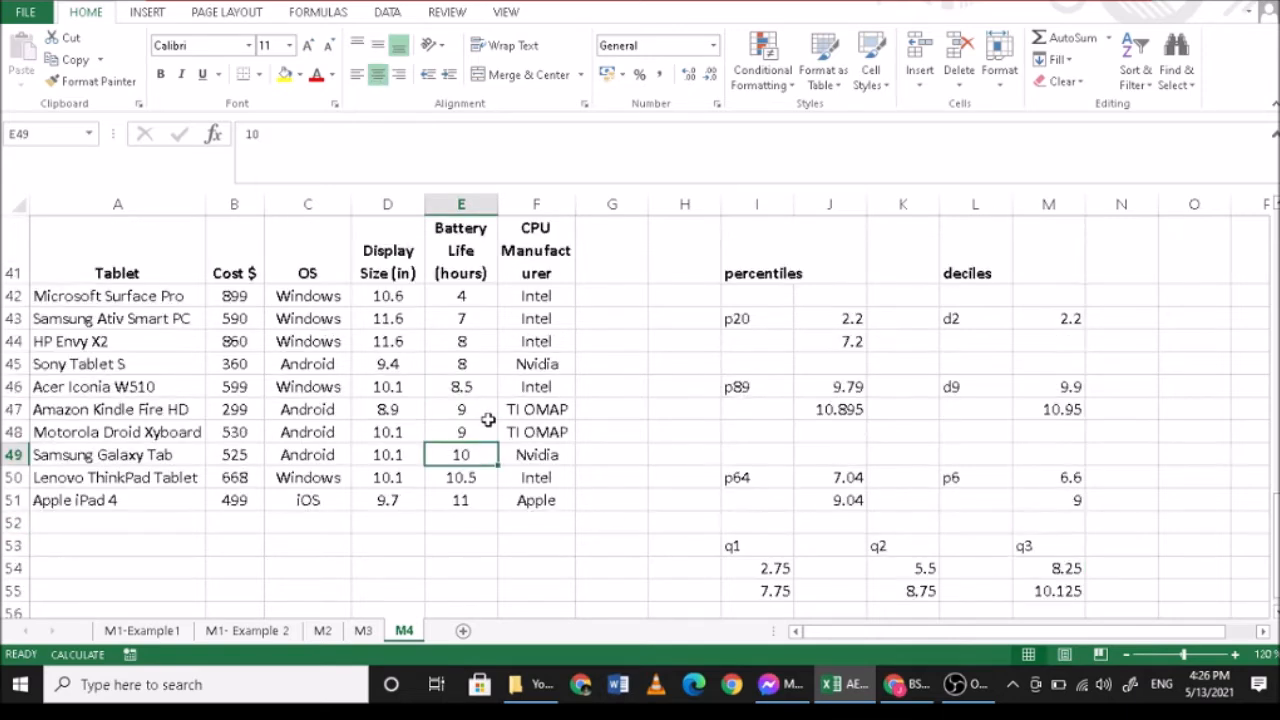
scroll(487, 420, up, 1)
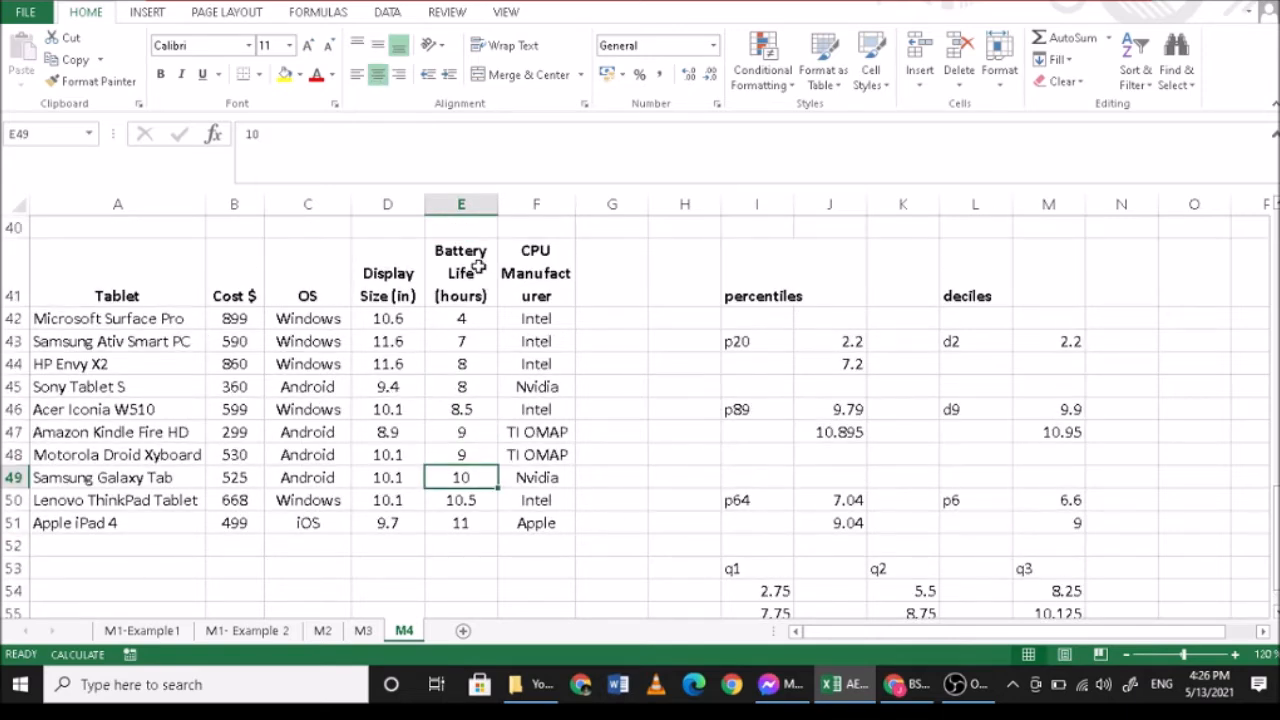
scroll(476, 281, down, 1)
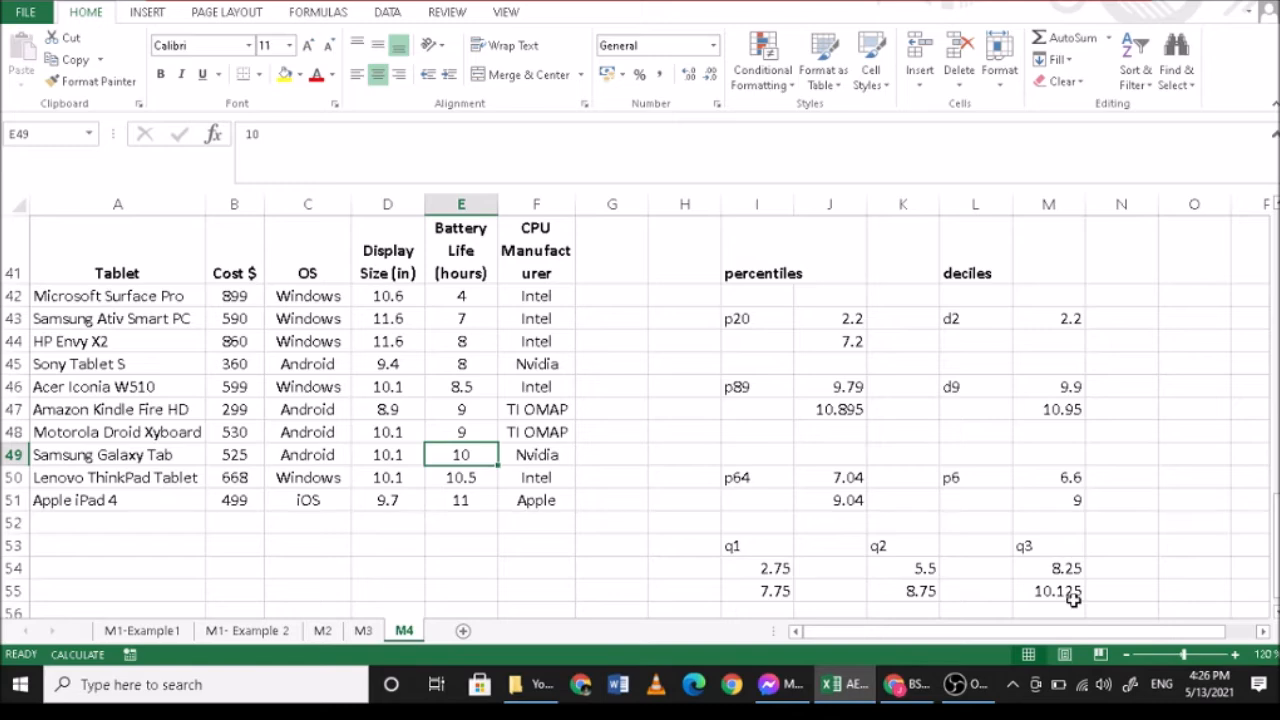
scroll(1017, 528, down, 2)
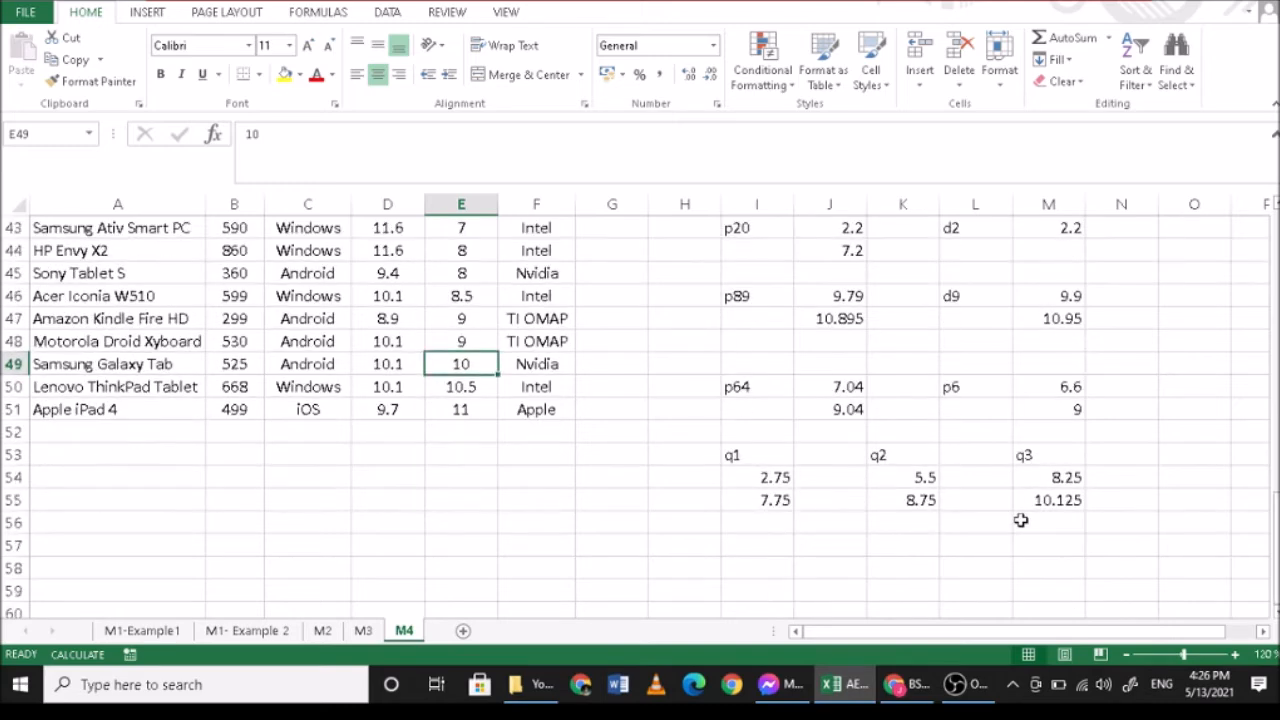
- Label the quartile results with the heading "quartiles" in H52
click(678, 432)
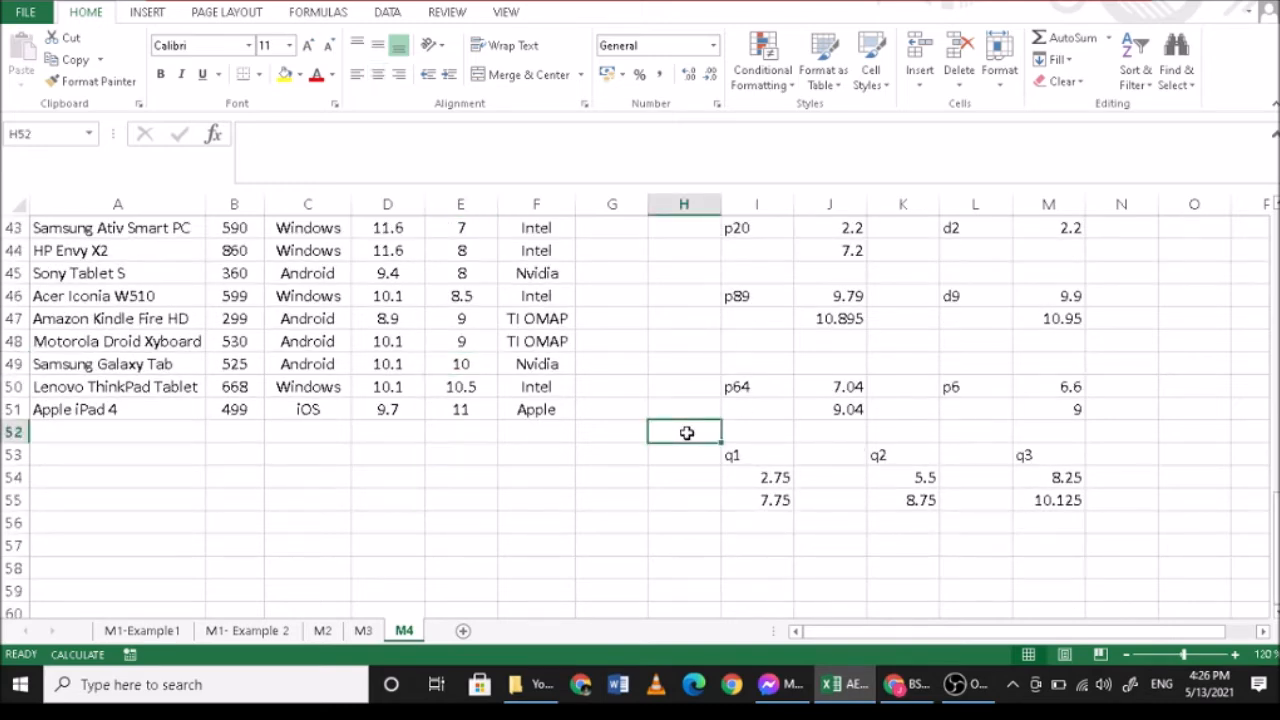
text(quartles)
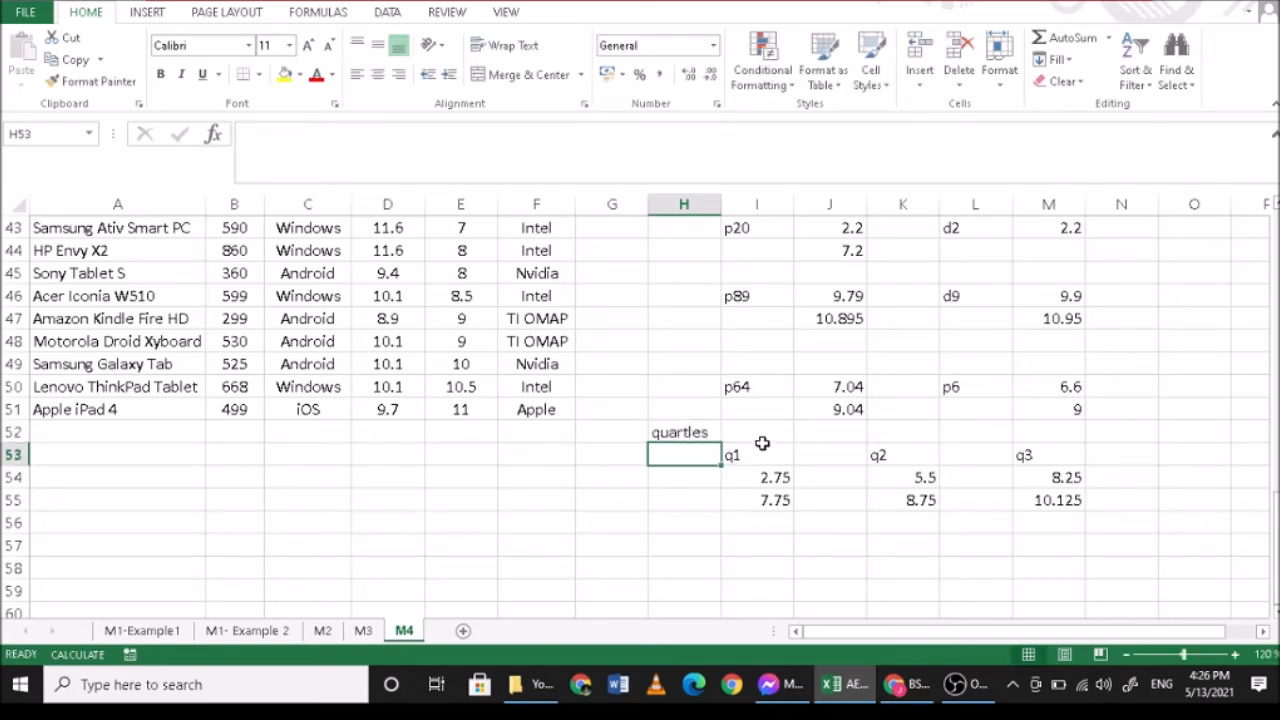
key(ctrl+Return)
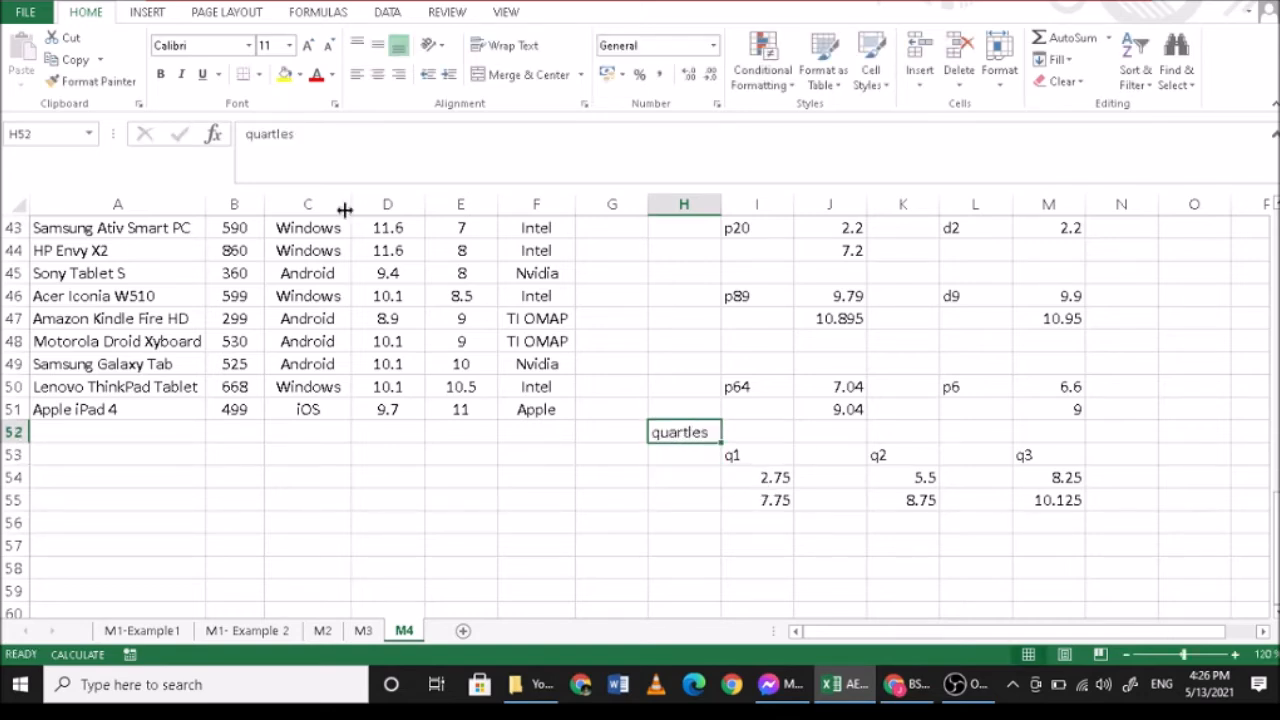
click(278, 135)
text(i)
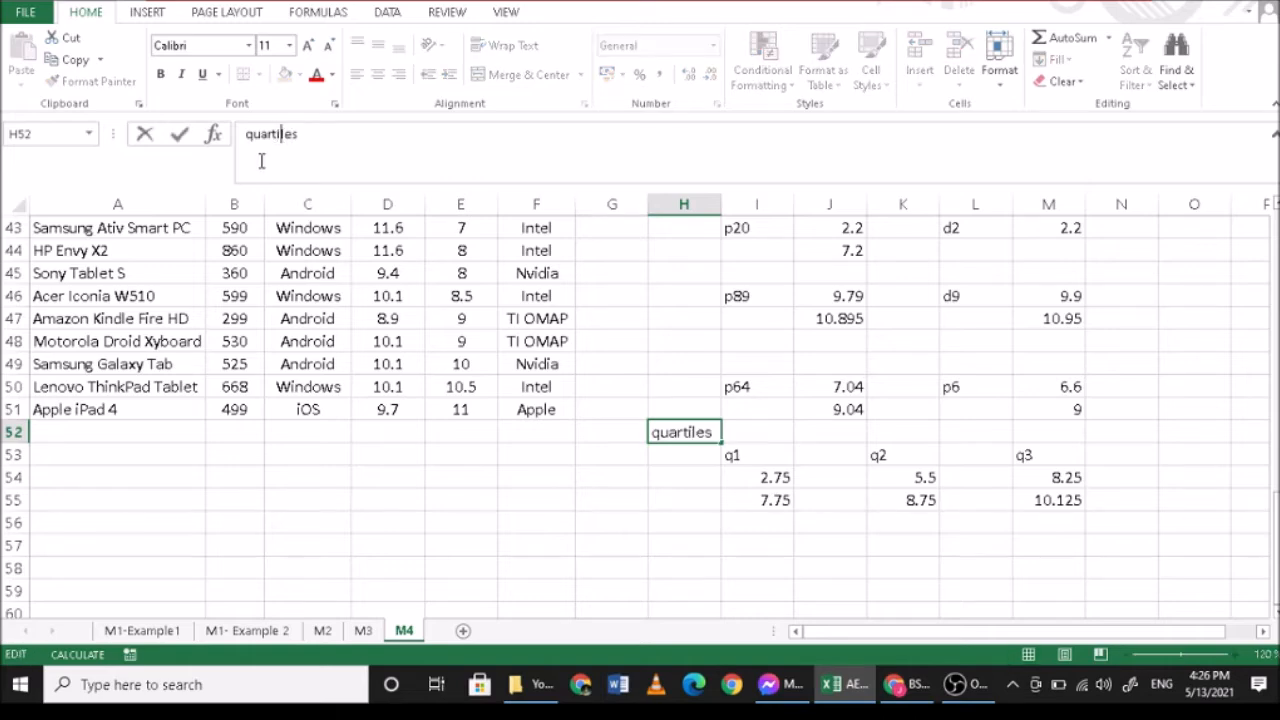
key(Return)
- Enter the heading "percentile" in H2 beside the company data table that starts in row 1
scroll(757, 449, up, 1)
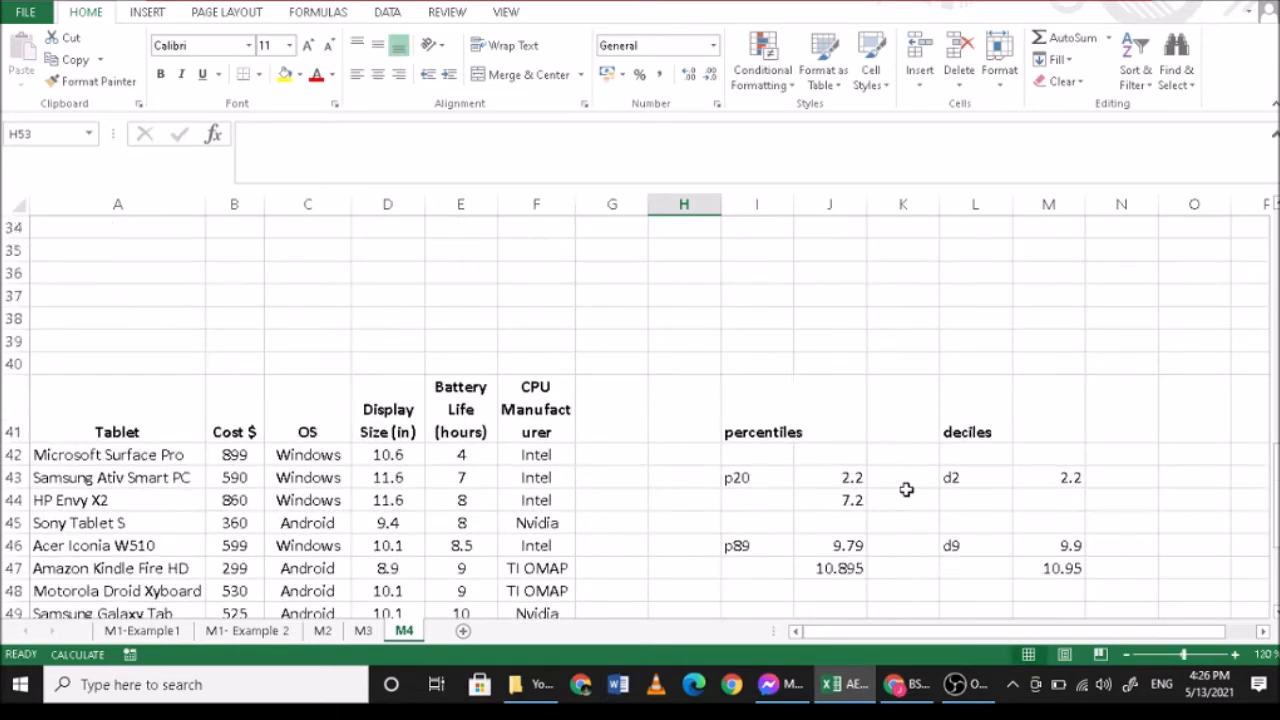
scroll(905, 482, up, 12)
scroll(905, 479, up, 2)
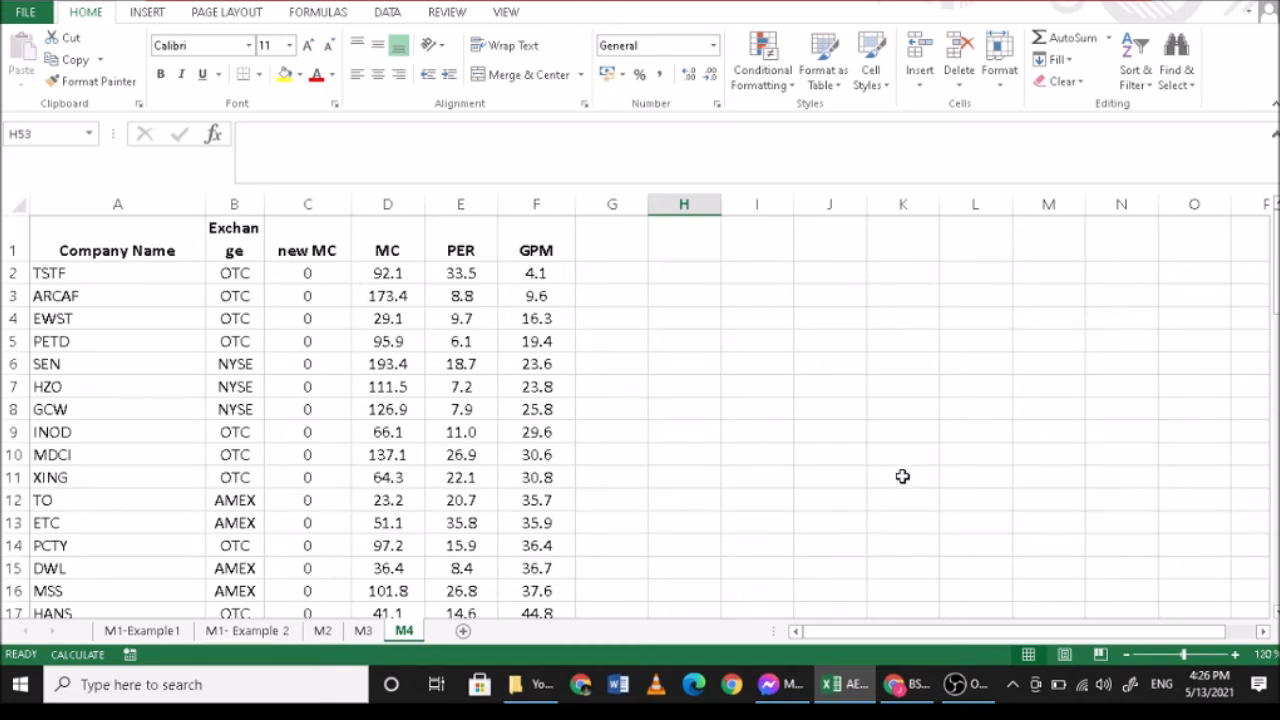
click(693, 294)
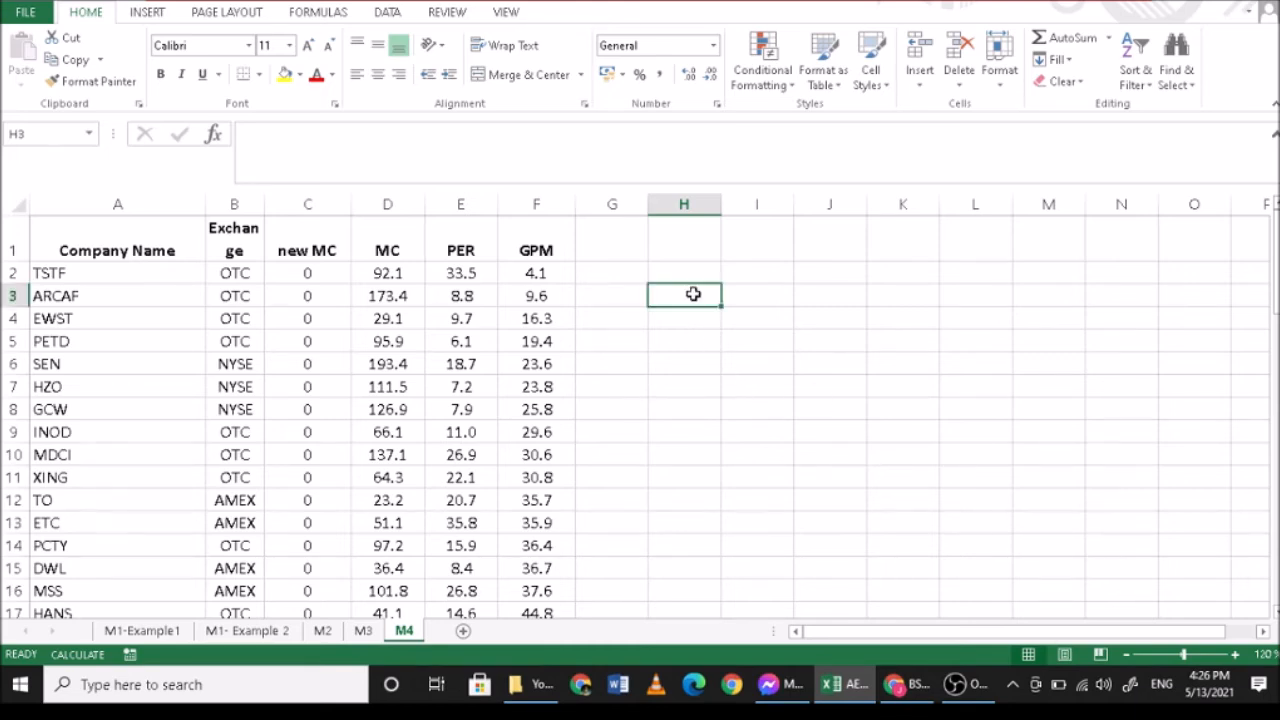
click(698, 269)
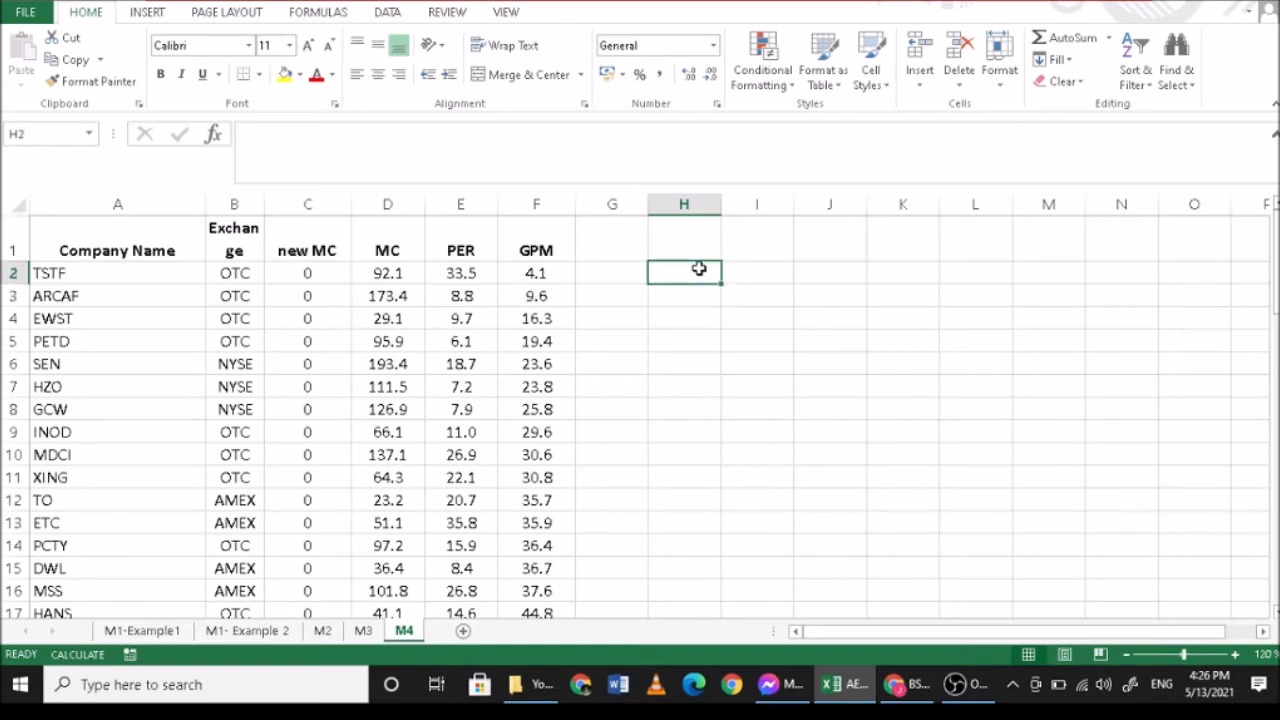
text(percentile)
key(Tab)
key(Tab)
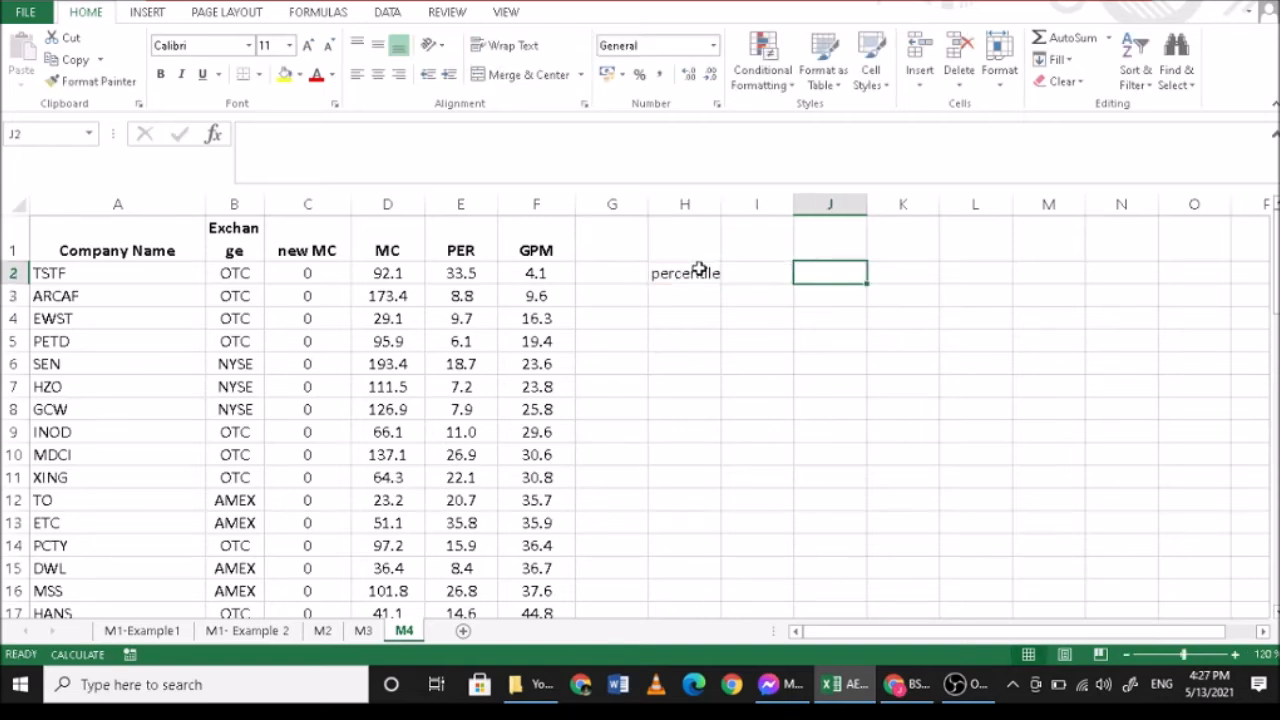
- Add the headings "deciles" in J2 and "quartiles" in L2
text(decu)
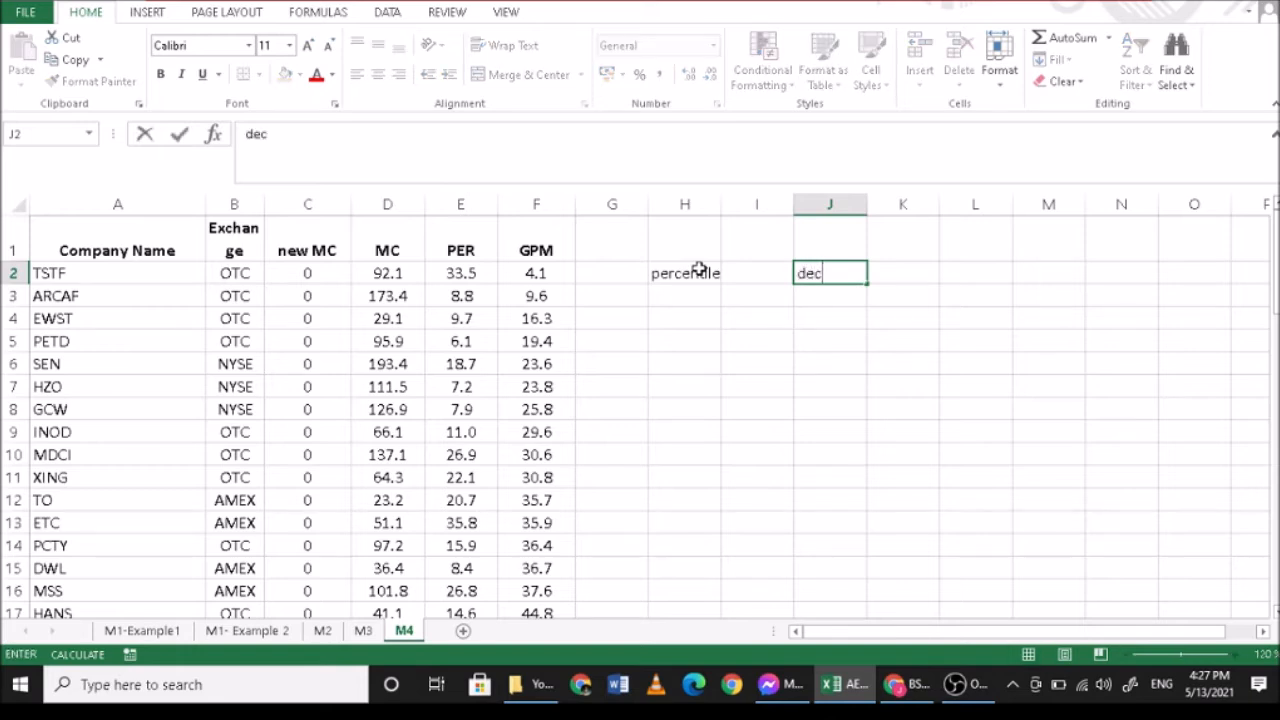
key(BackSpace)
text(iles)
key(Tab)
key(Tab)
text(q)
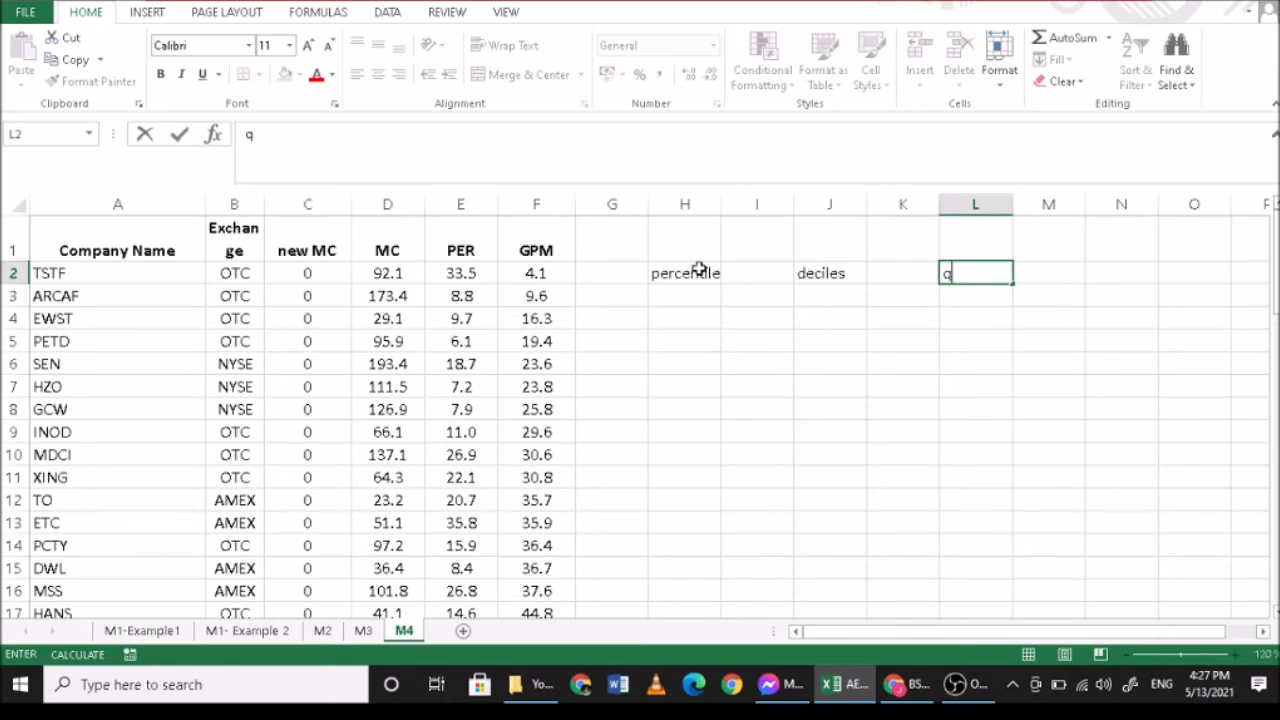
text(uartles)
key(BackSpace)
key(BackSpace)
key(BackSpace)
text(iles)
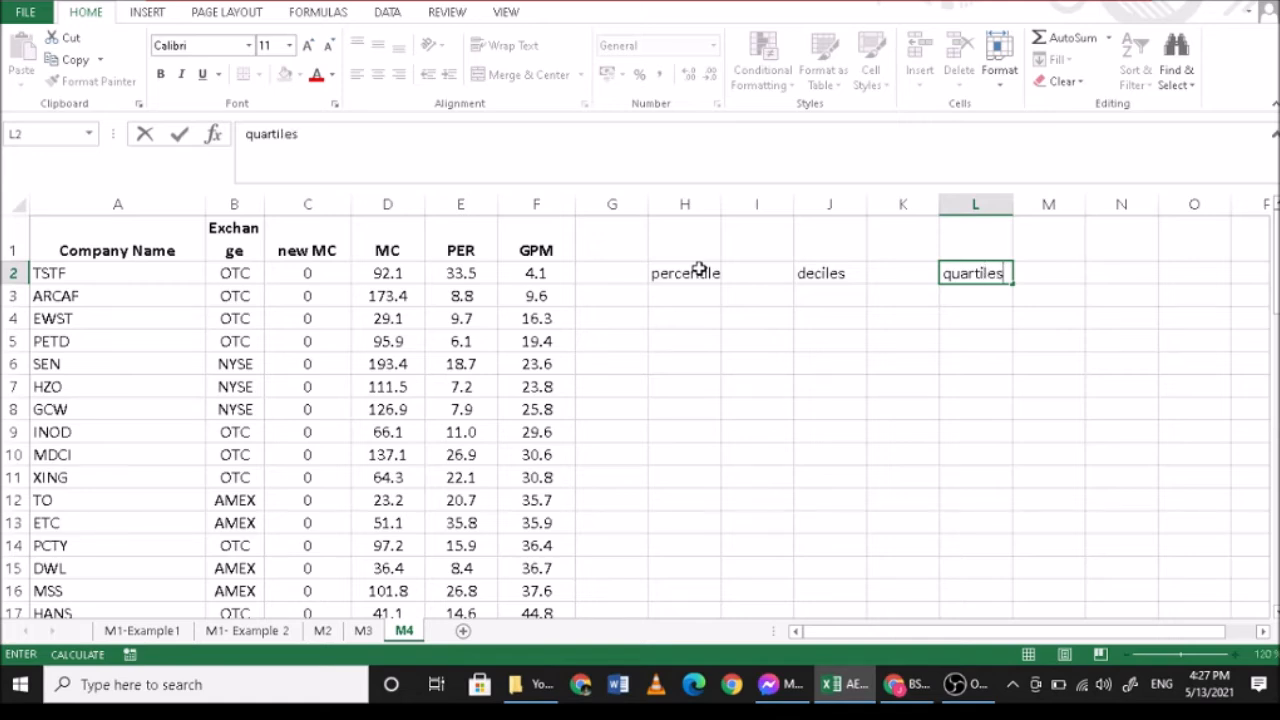
key(Return)
- Begin a PERCENTILE.EXC formula in H4 with the GPM values F2:F26 as its array
click(688, 318)
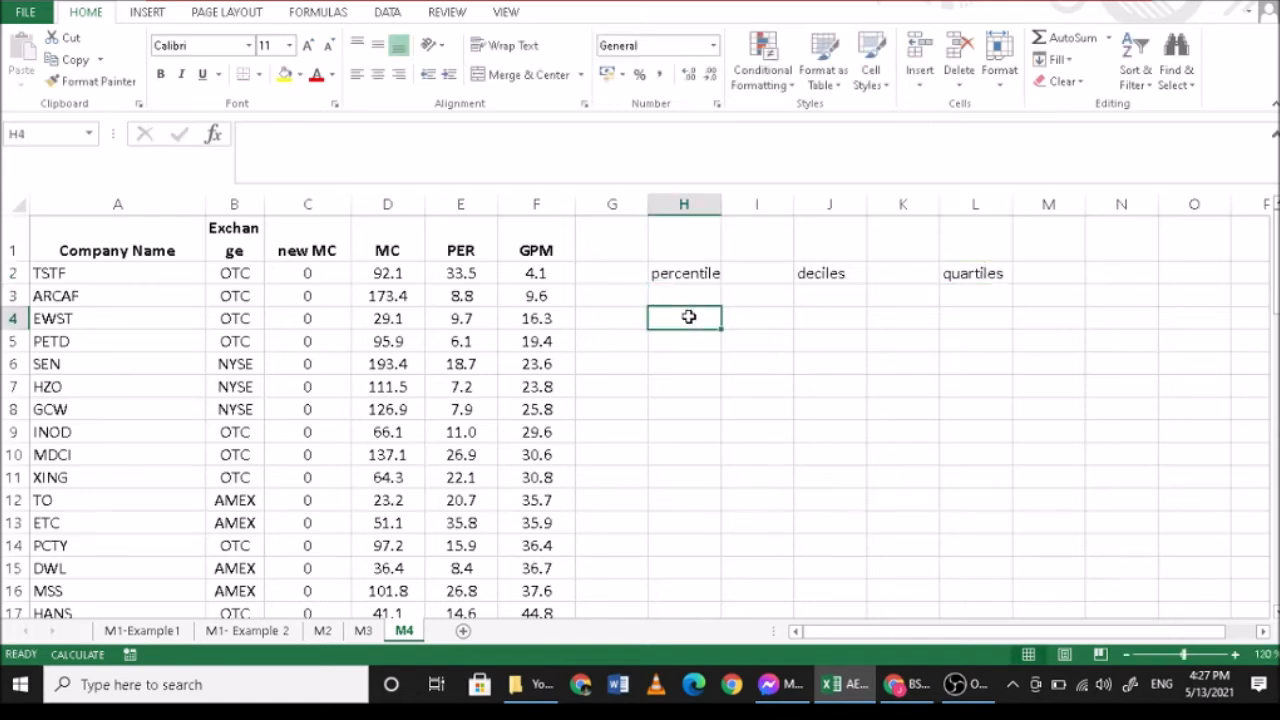
text(=per)
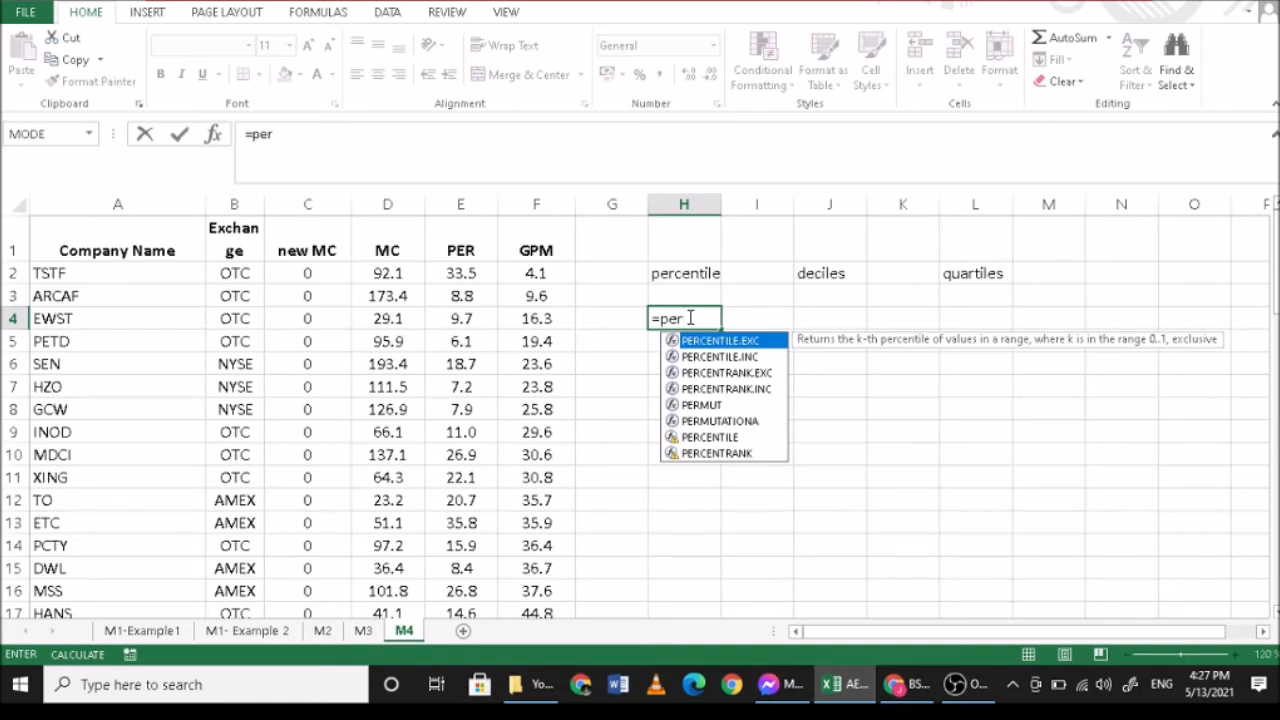
text(cent)
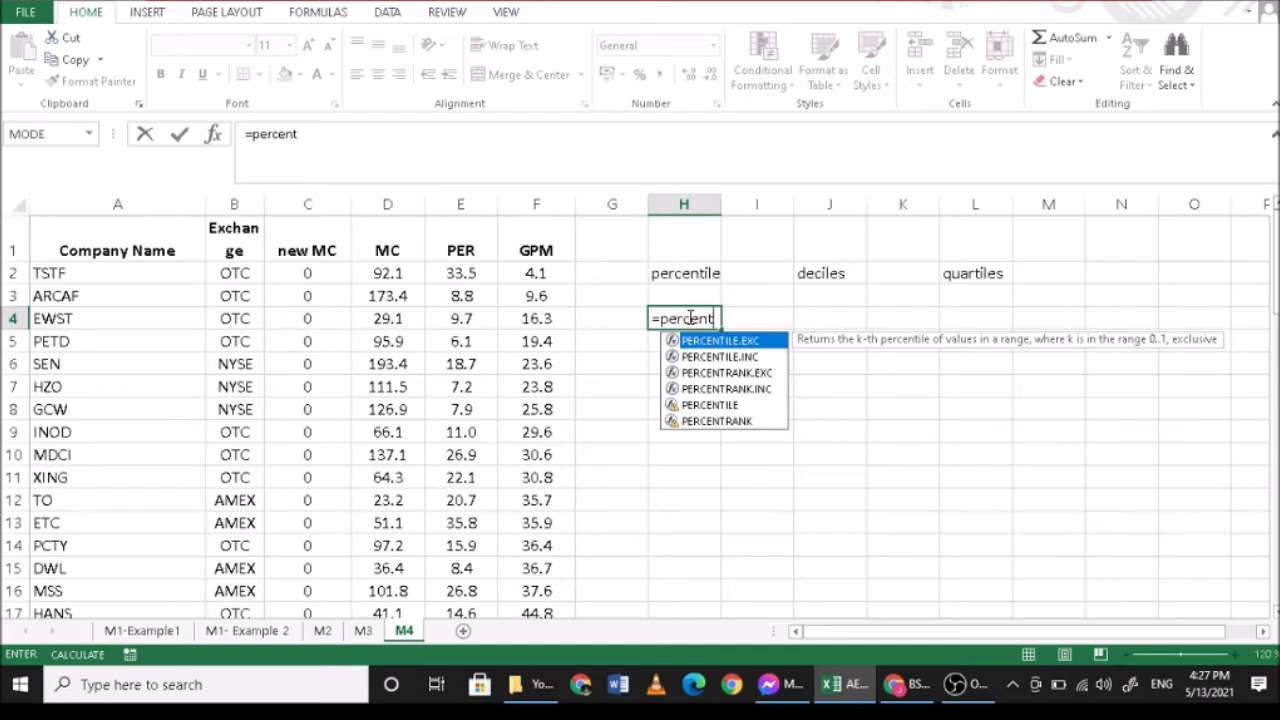
text(il)
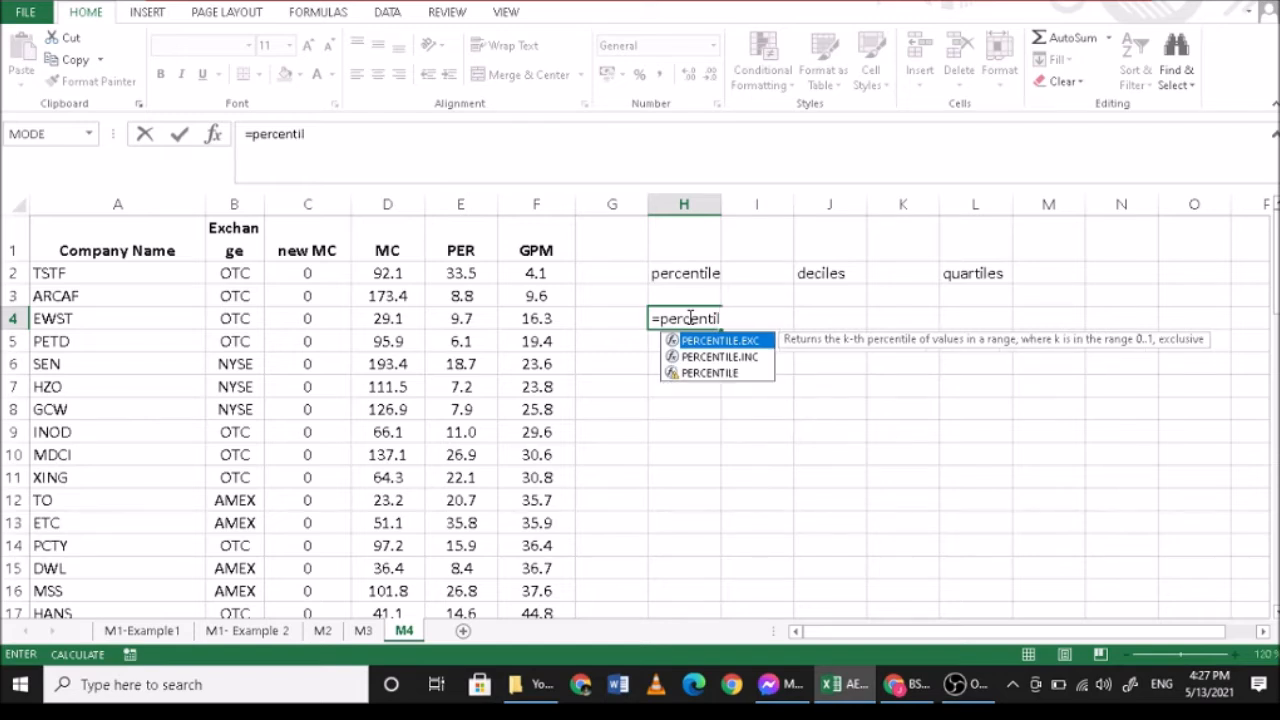
text(e.exc)
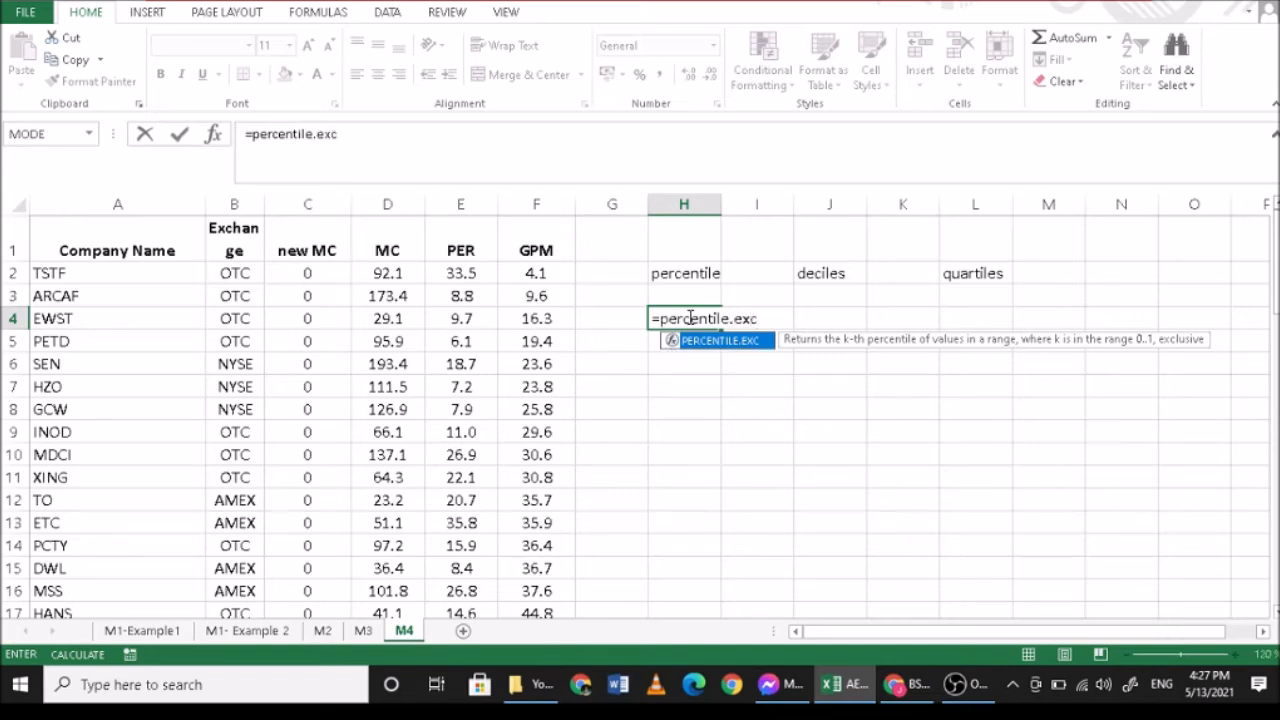
text(()
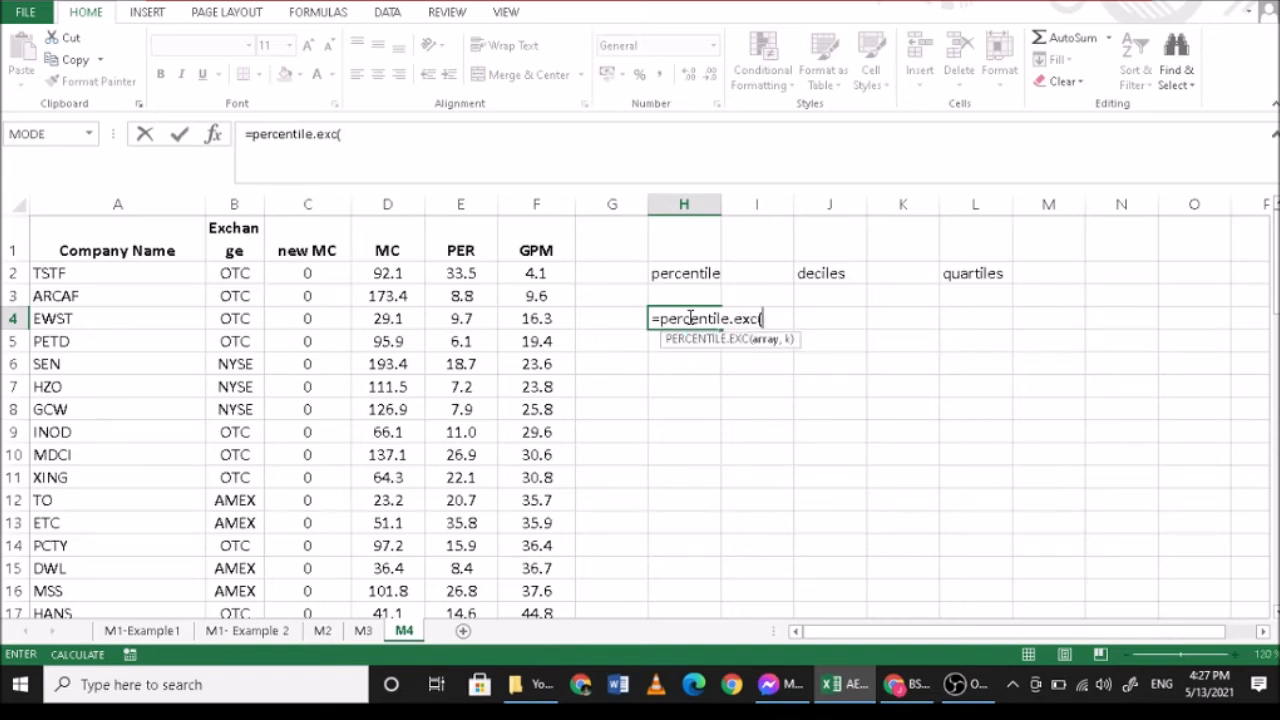
drag(556, 273, 537, 569)
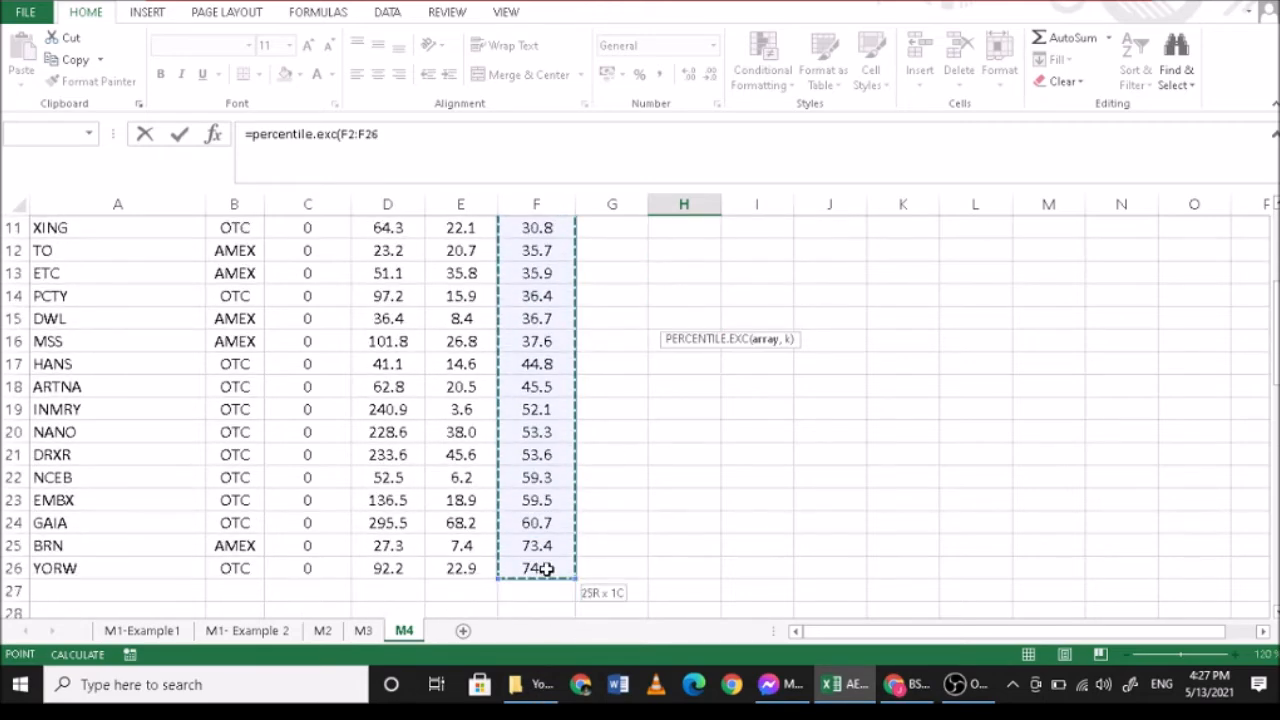
scroll(790, 410, up, 3)
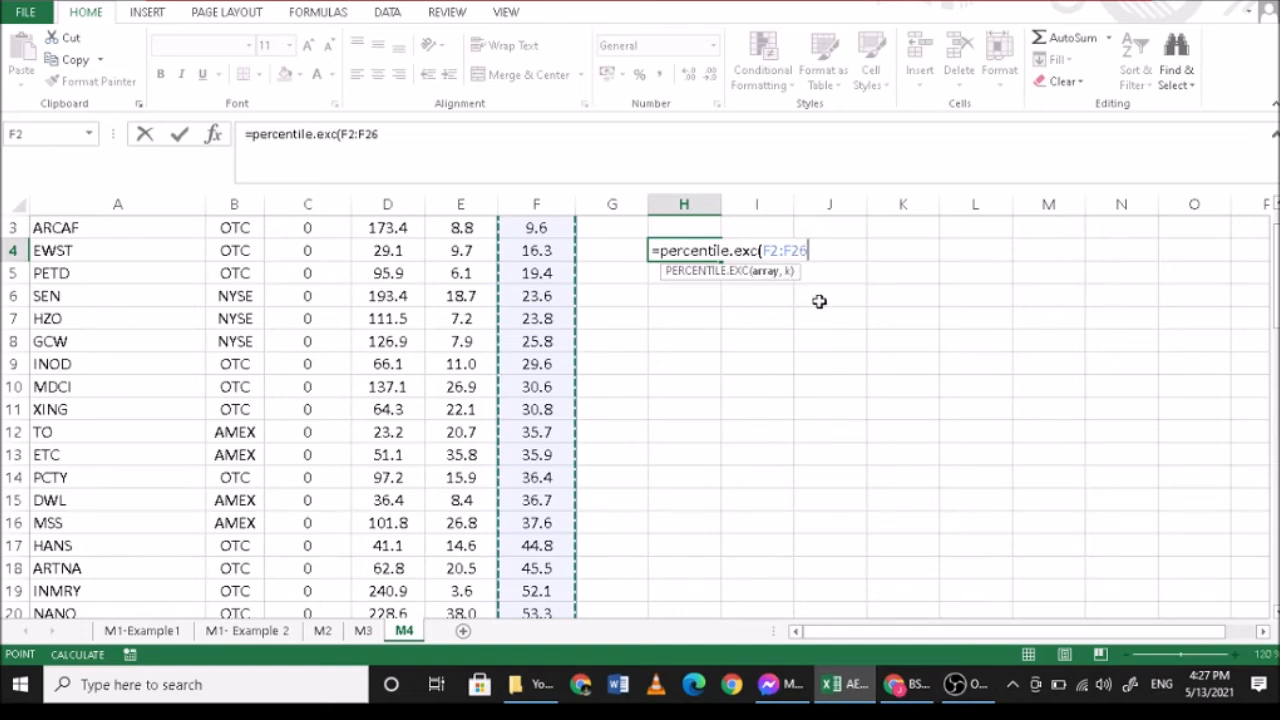
text(,23)
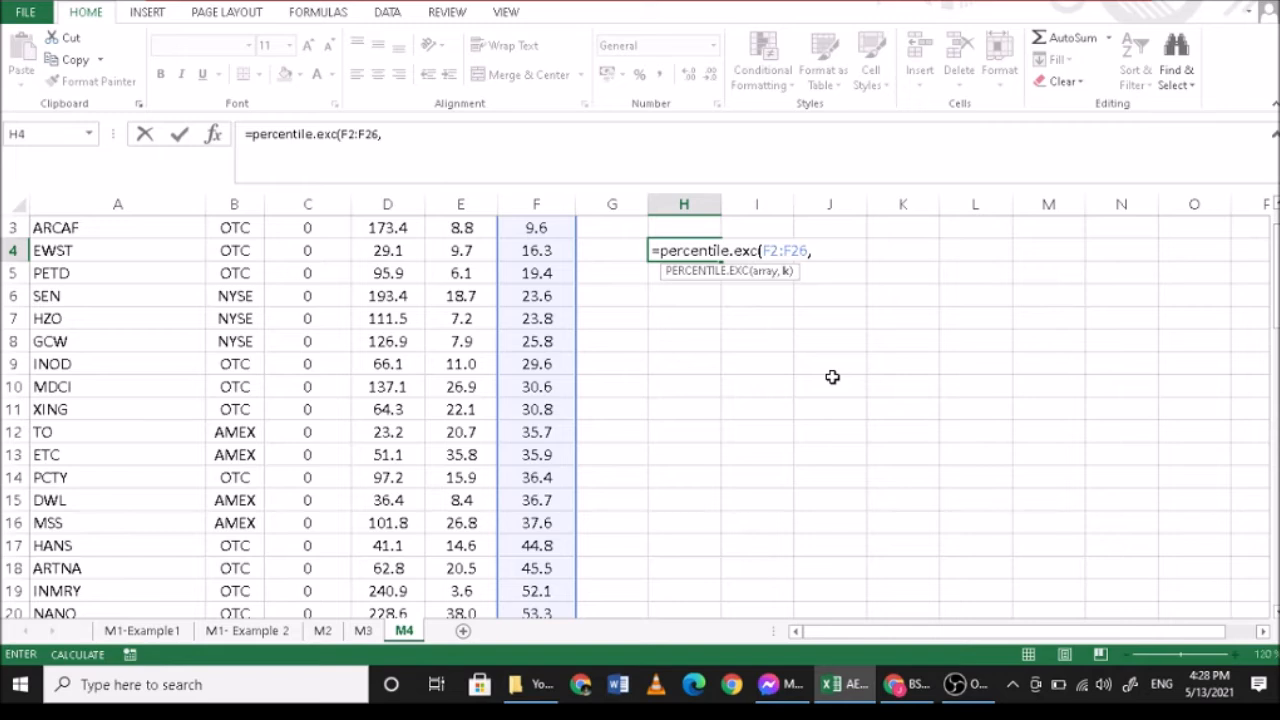
- Complete the PERCENTILE.EXC formula in H4 with a k argument of 0.23 for the 23rd percentile
text(23)
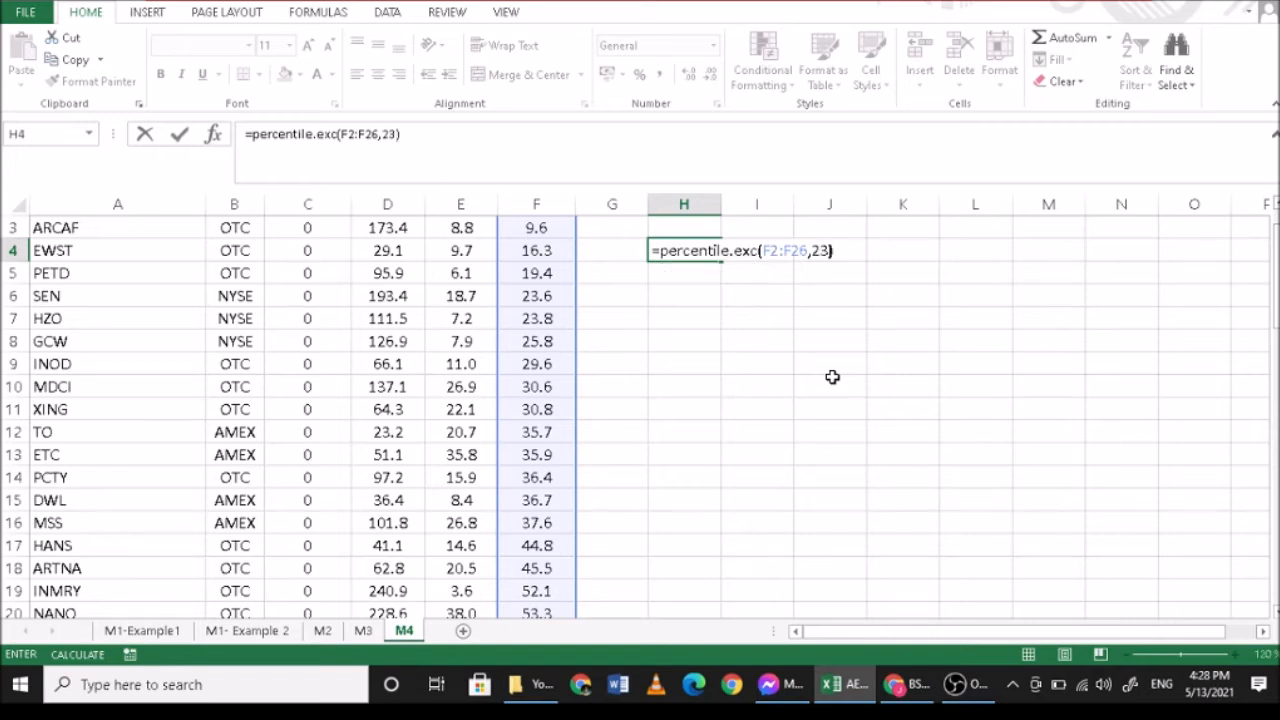
key(Return)
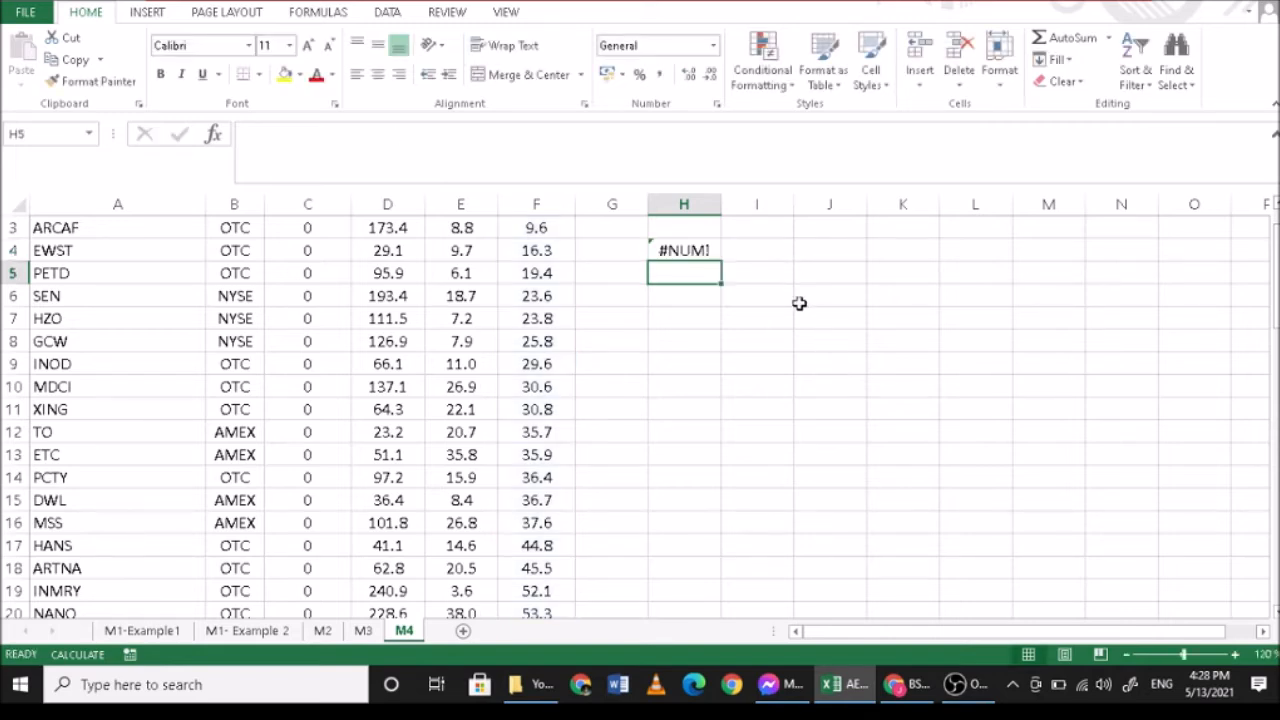
click(683, 250)
click(626, 250)
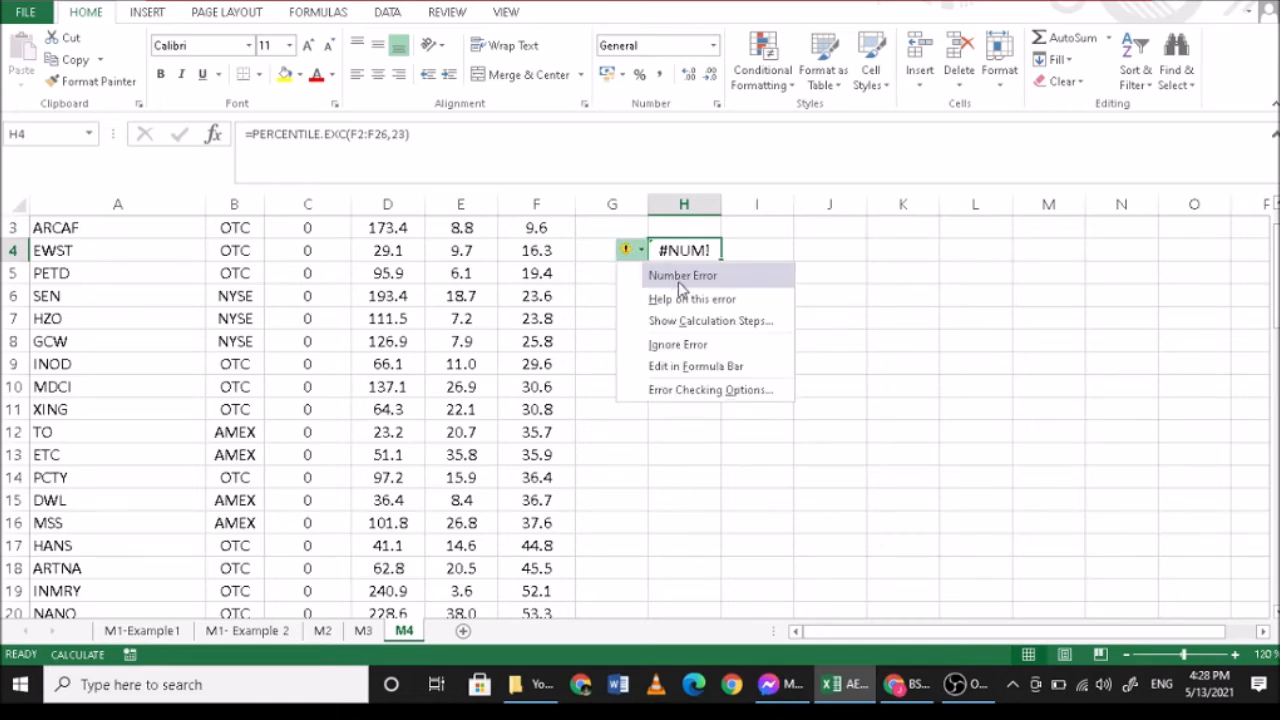
click(410, 133)
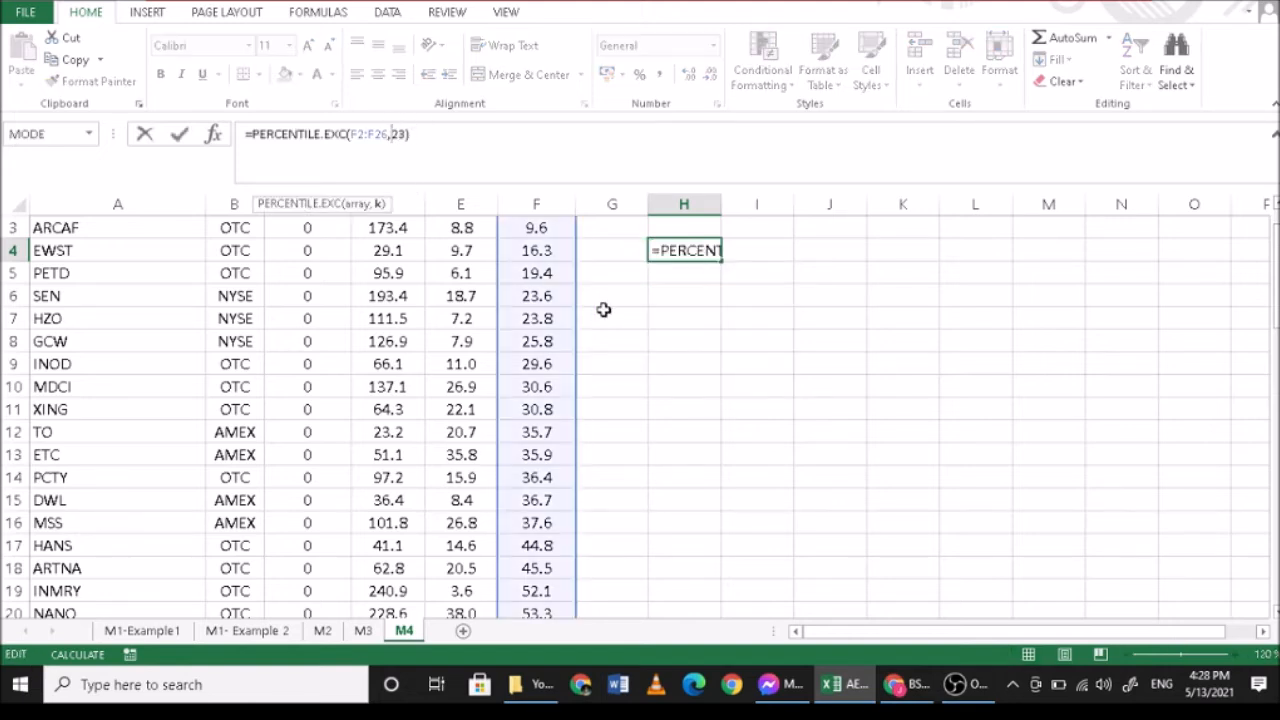
text(0.)
key(Return)
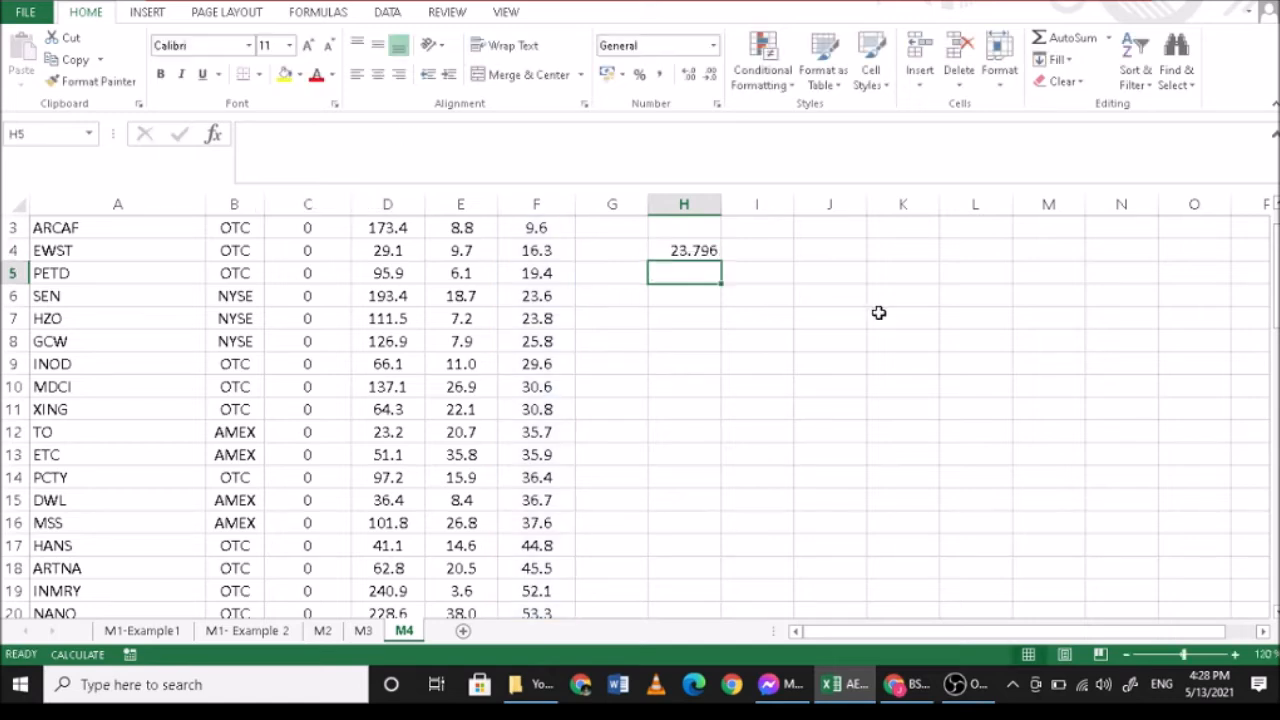
- Review the array and k arguments of the PERCENTILE.EXC formula in H4
scroll(830, 312, up, 1)
click(716, 318)
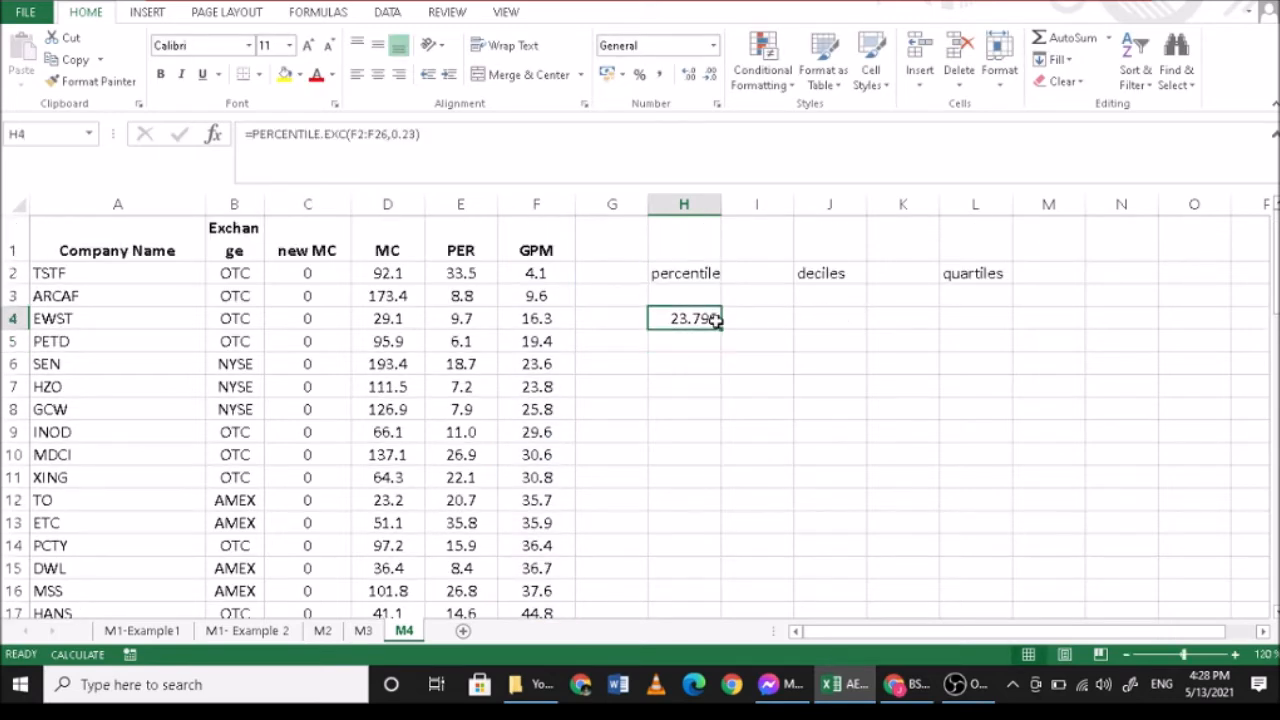
click(465, 133)
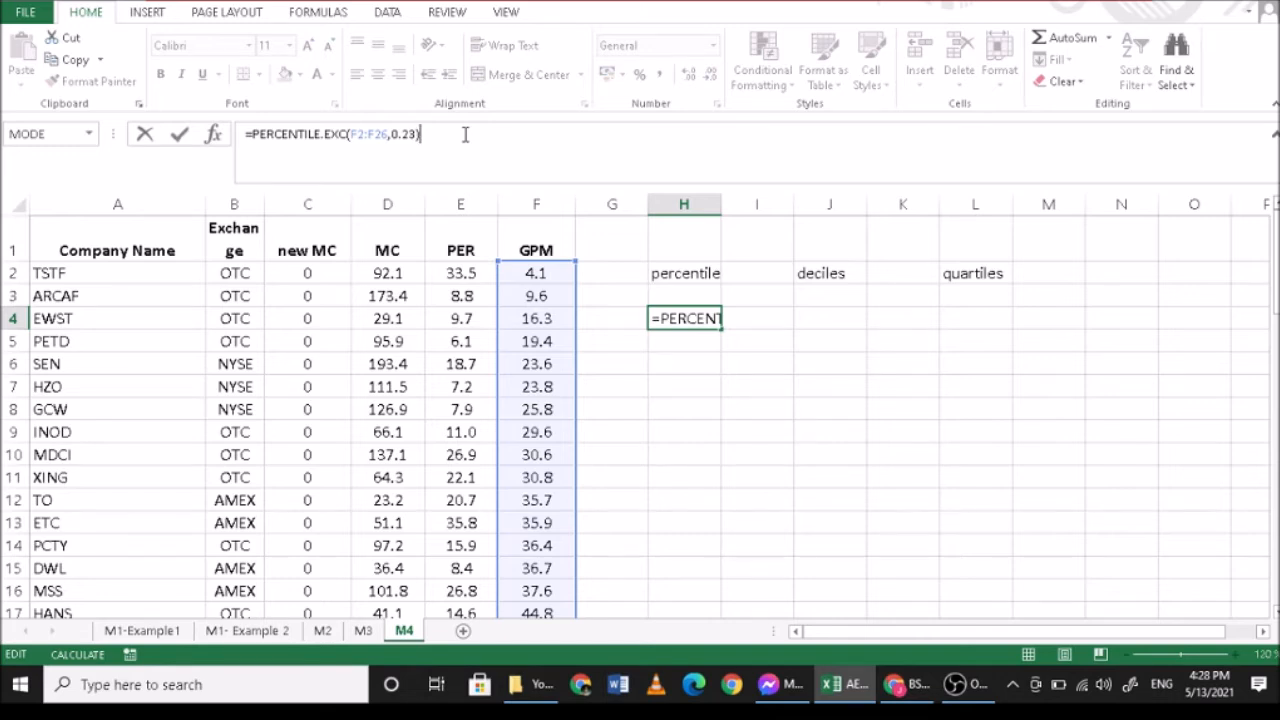
key(Return)
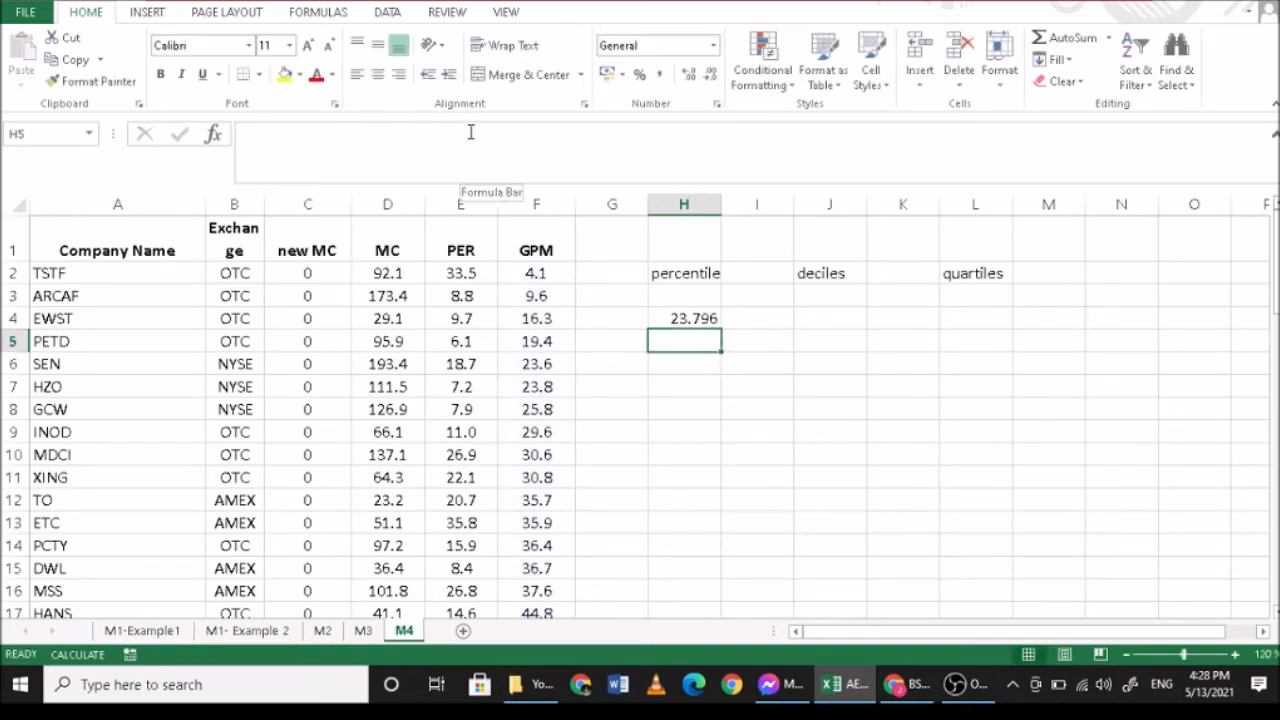
click(688, 318)
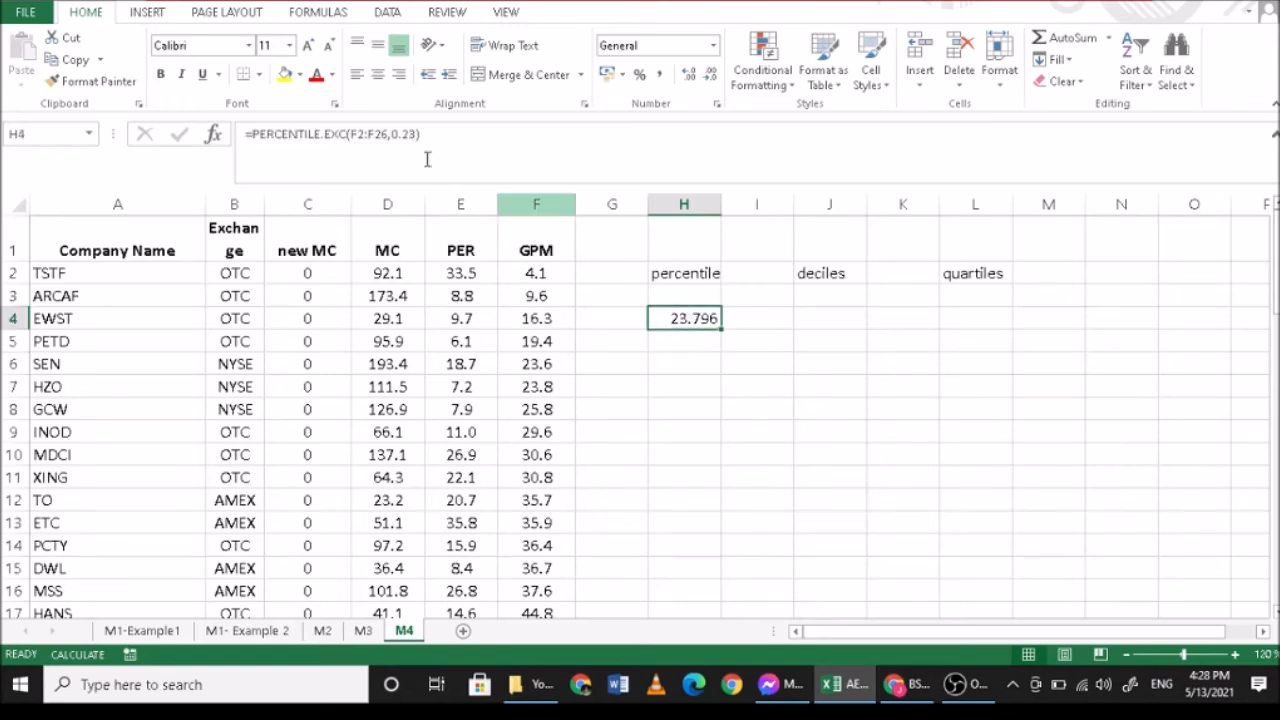
click(389, 133)
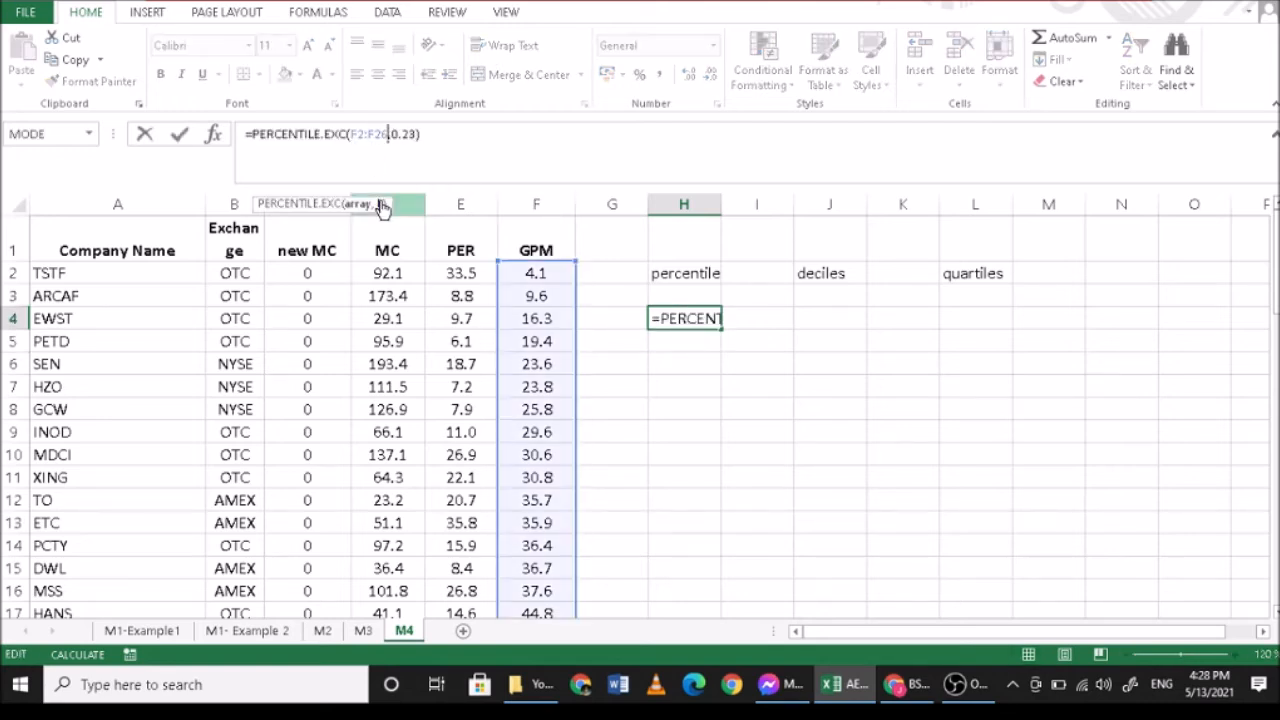
click(379, 205)
click(706, 343)
key(Return)
key(ctrl+z)
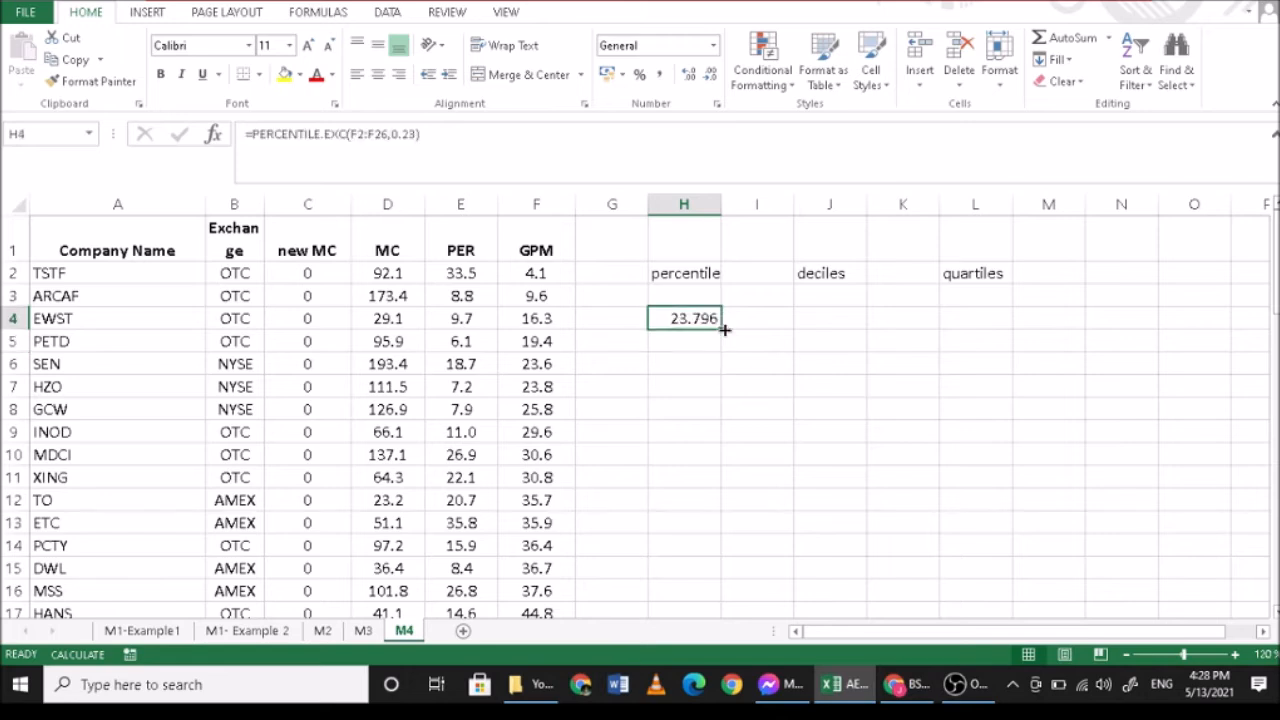
- Calculate the position of the 23rd percentile in I4 with the formula =23*26/100
click(754, 322)
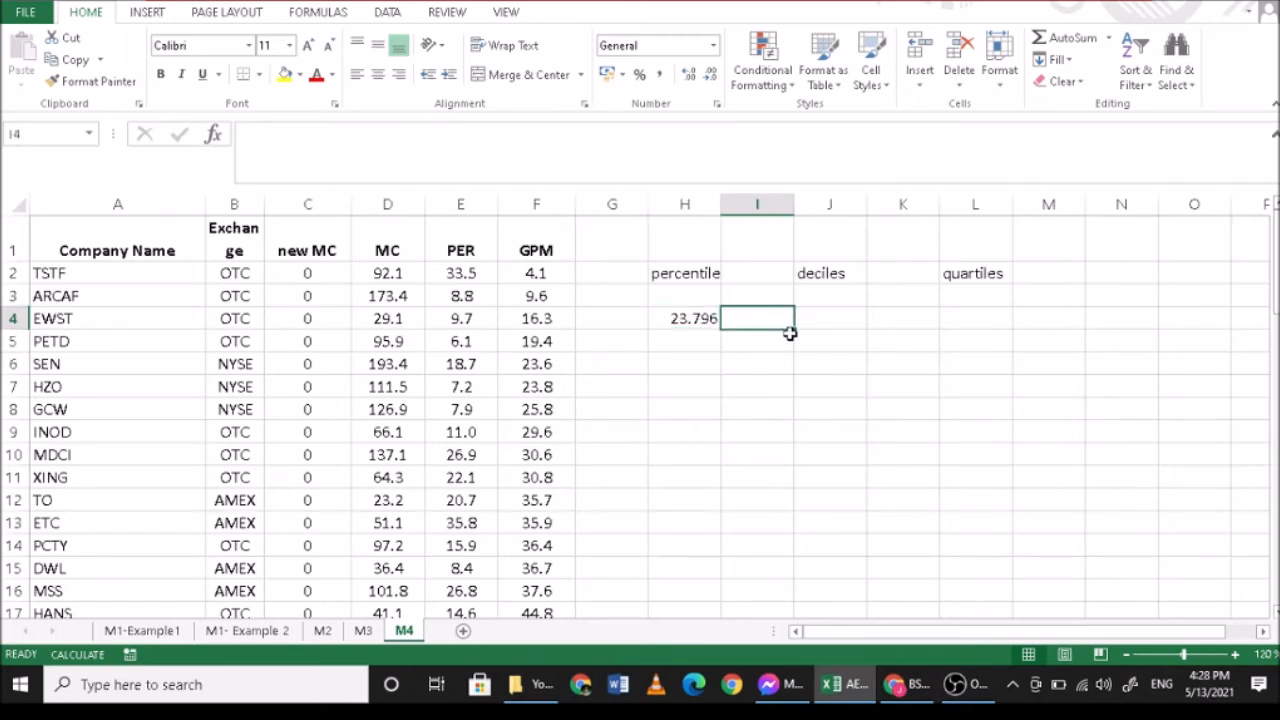
text(=23)
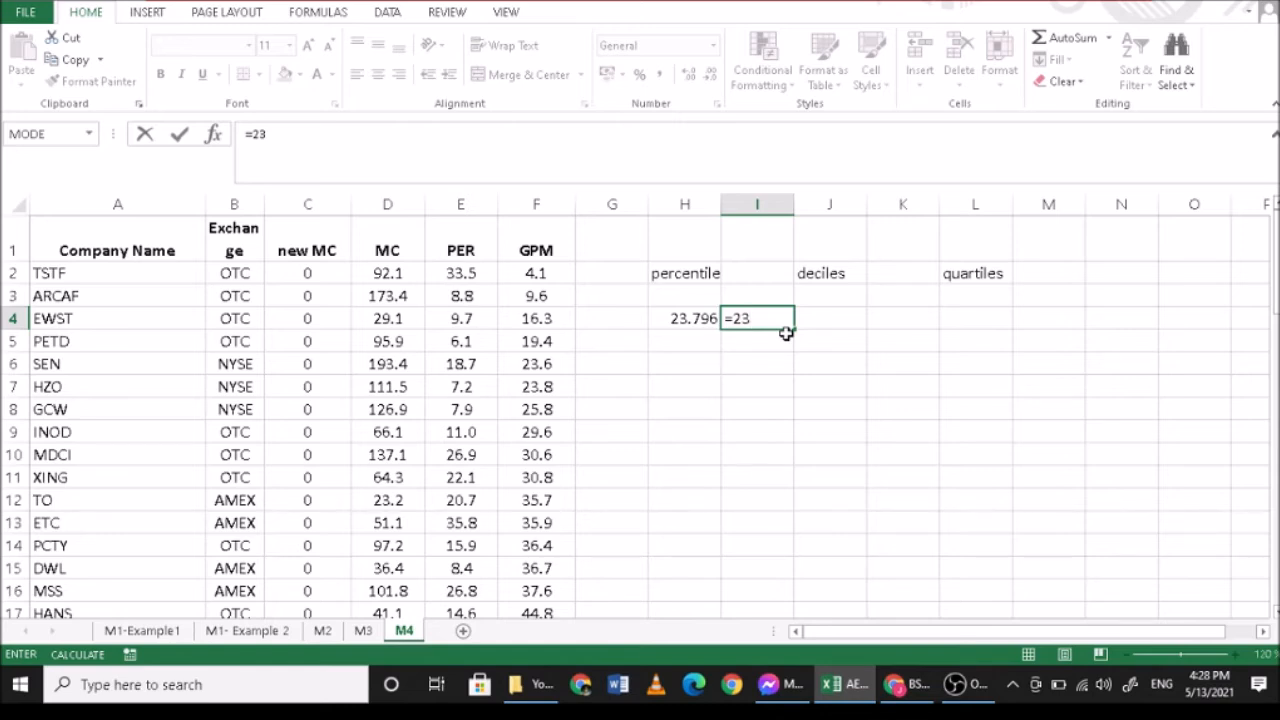
text(*(2)
key(BackSpace)
key(BackSpace)
text(26/100)
key(Return)
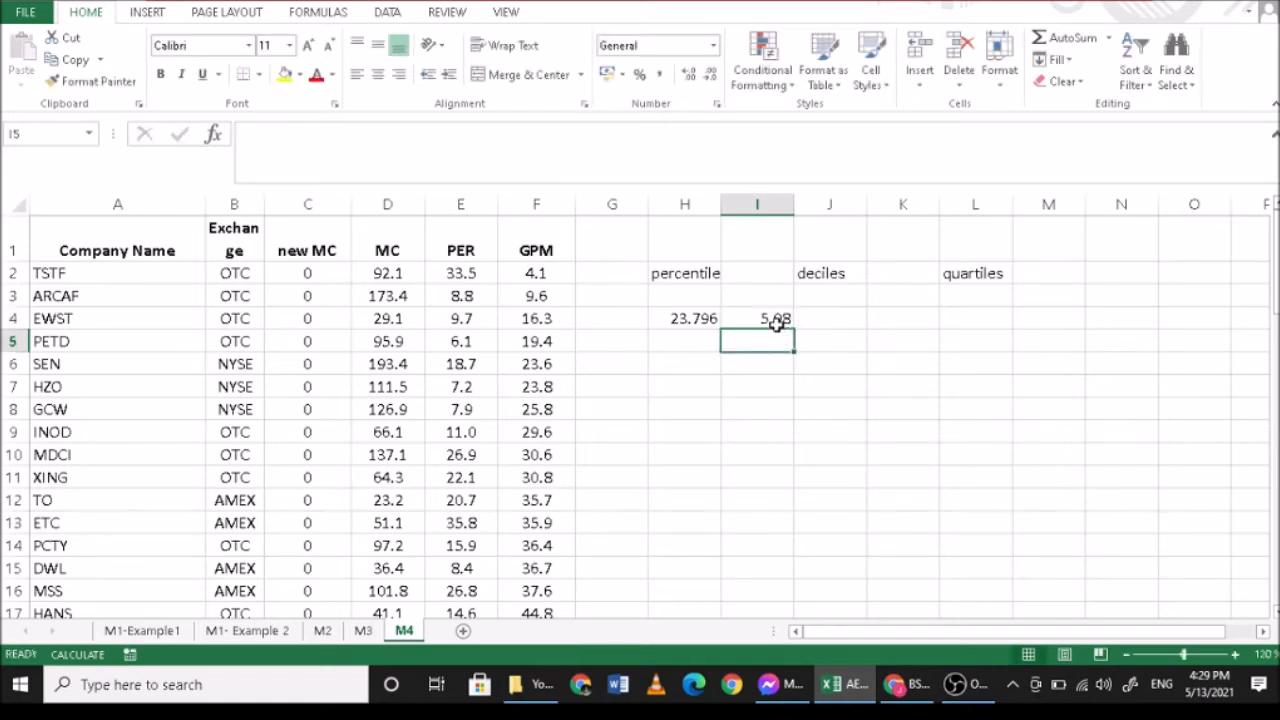
- Compare the position calculated in I4 with the GPM values in F2:F7 and the percentile in H4
click(775, 322)
drag(527, 281, 540, 363)
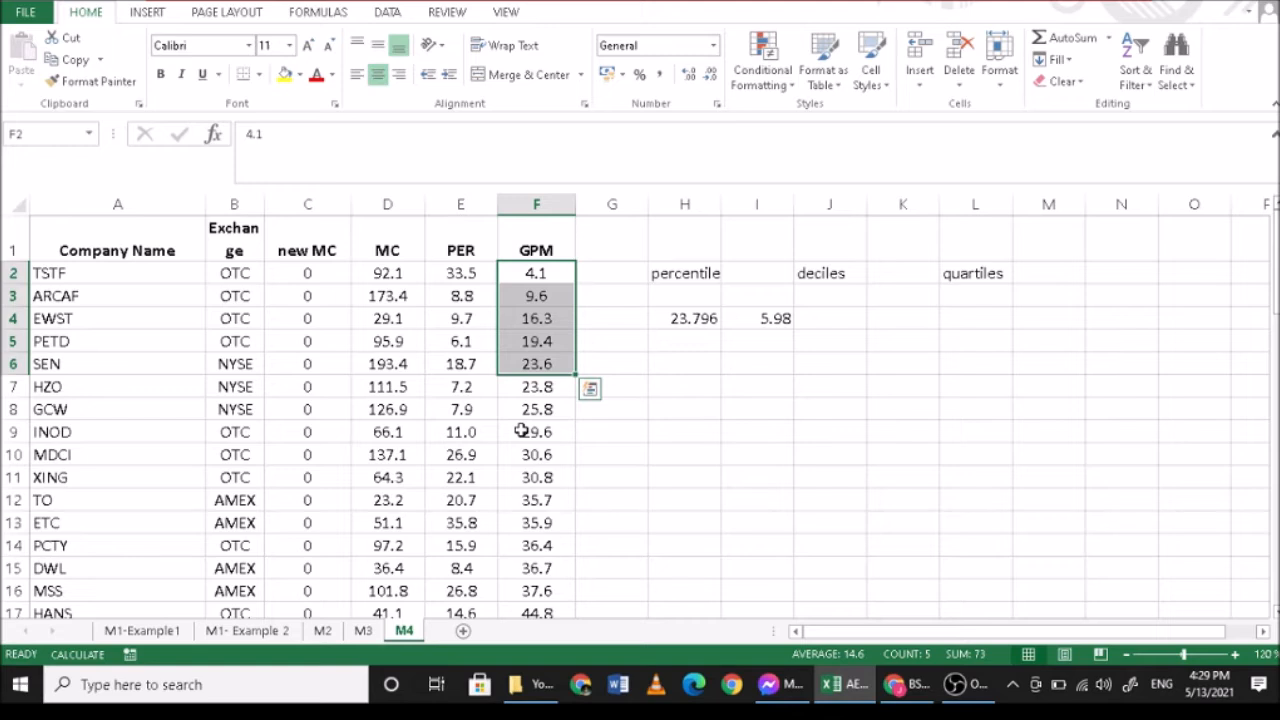
drag(554, 274, 540, 363)
click(546, 388)
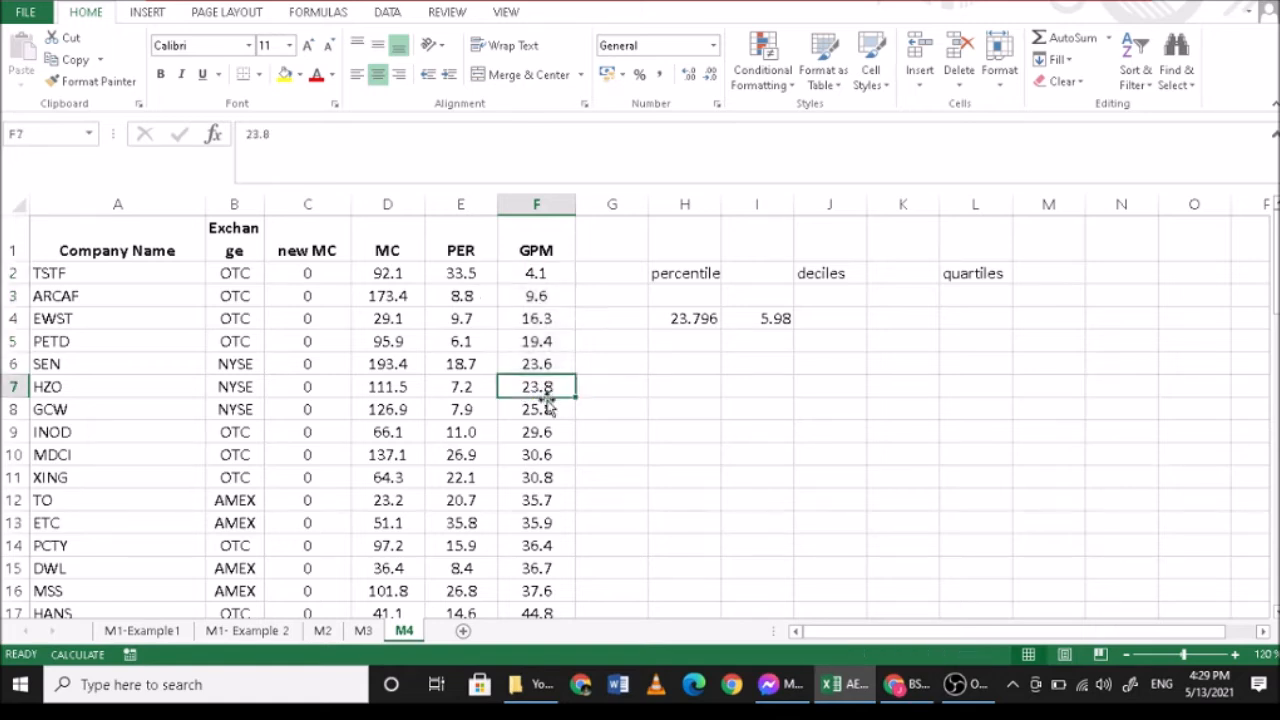
click(684, 323)
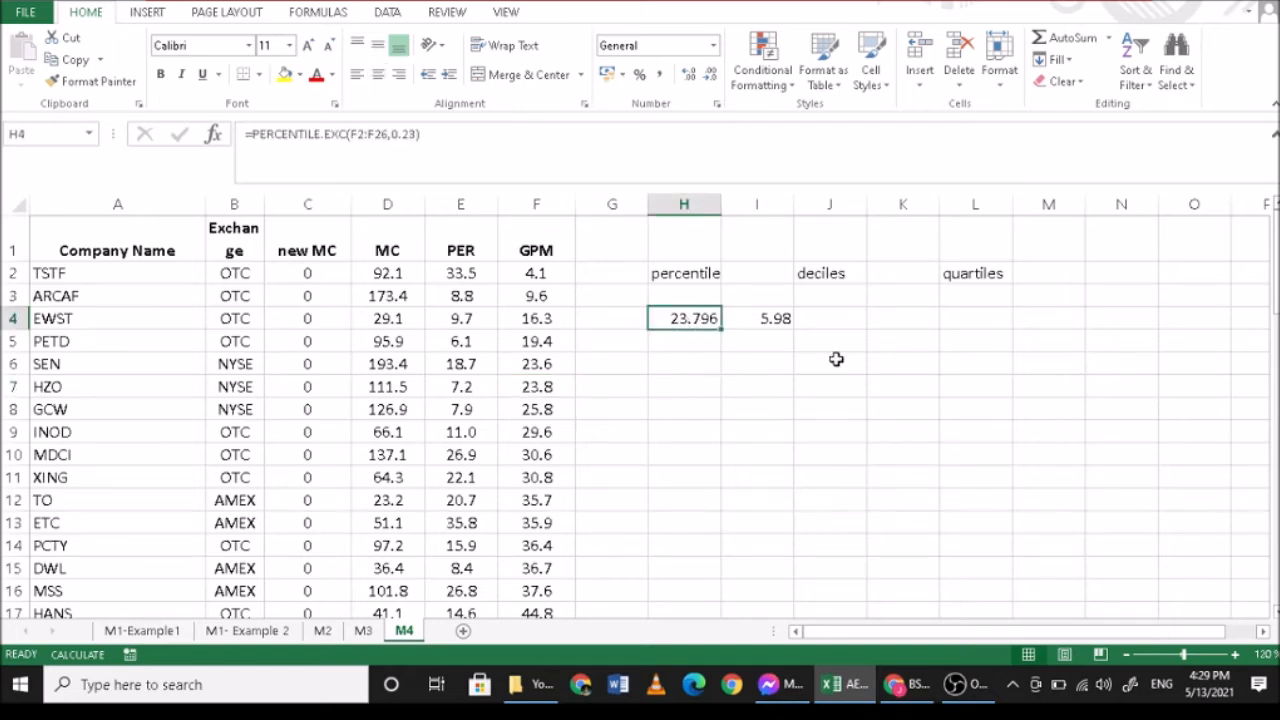
click(779, 324)
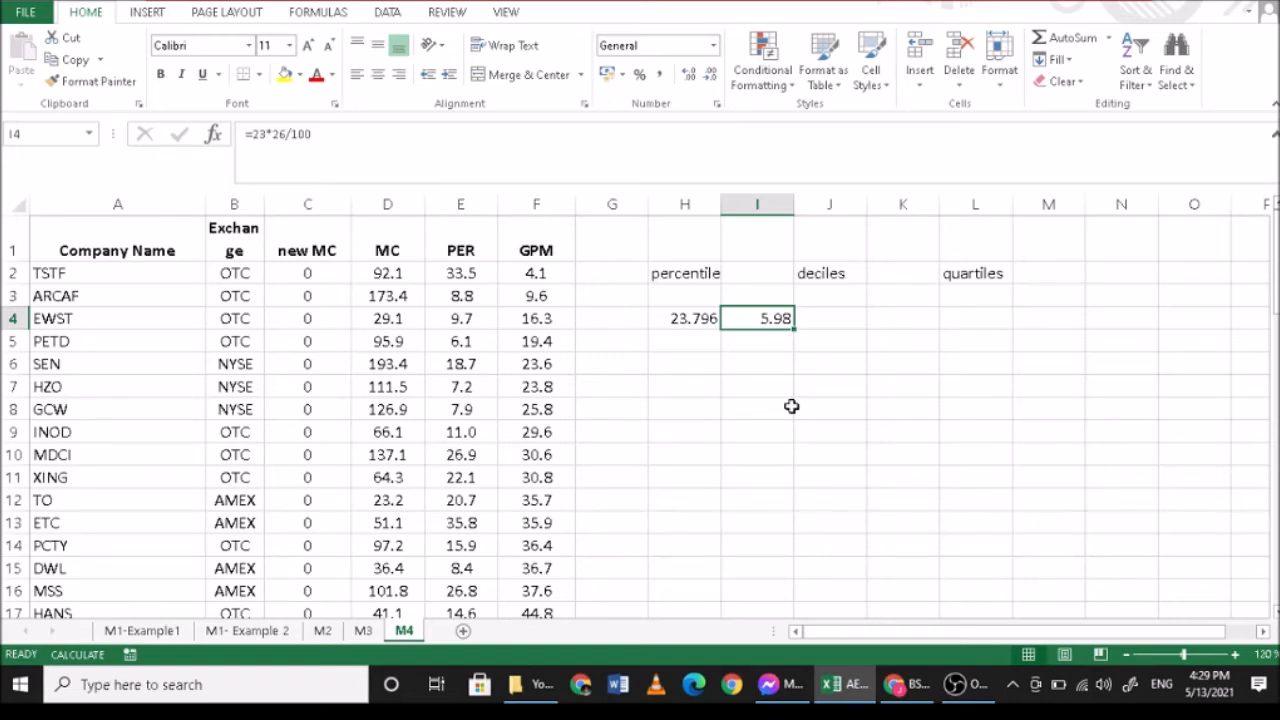
click(690, 322)
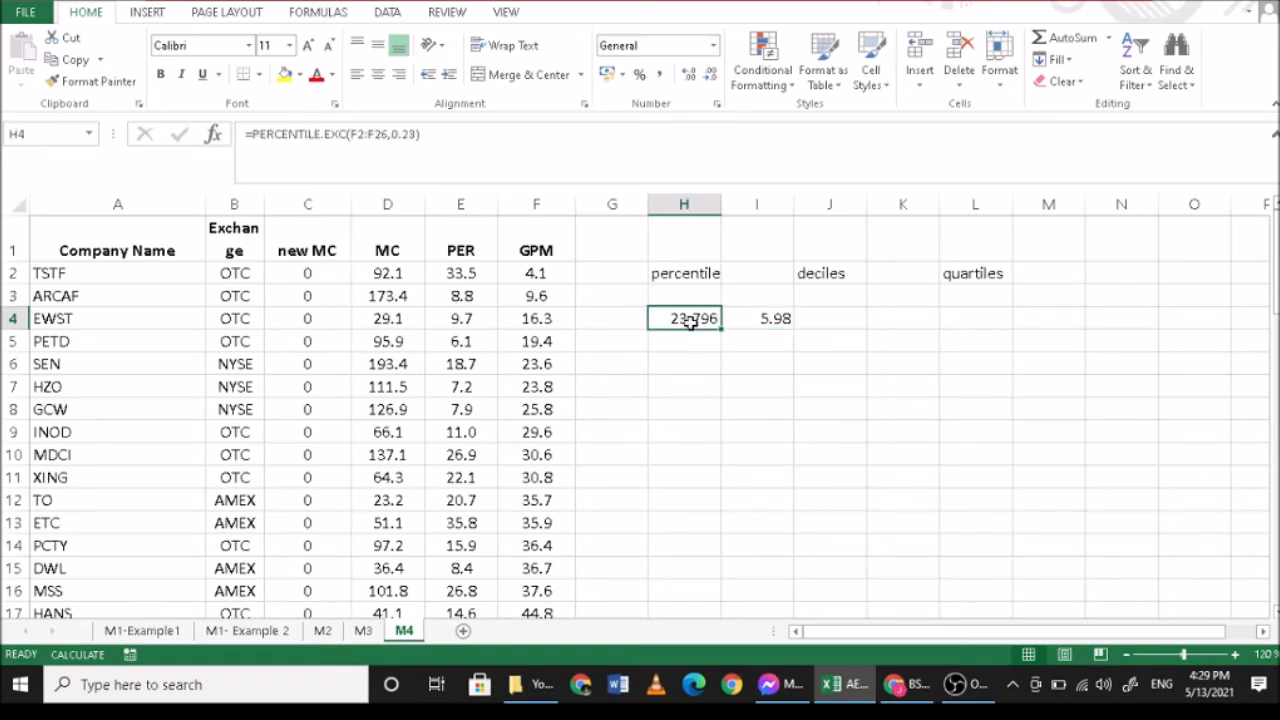
- Clear the position calculation from I4
click(768, 320)
key(Delete)
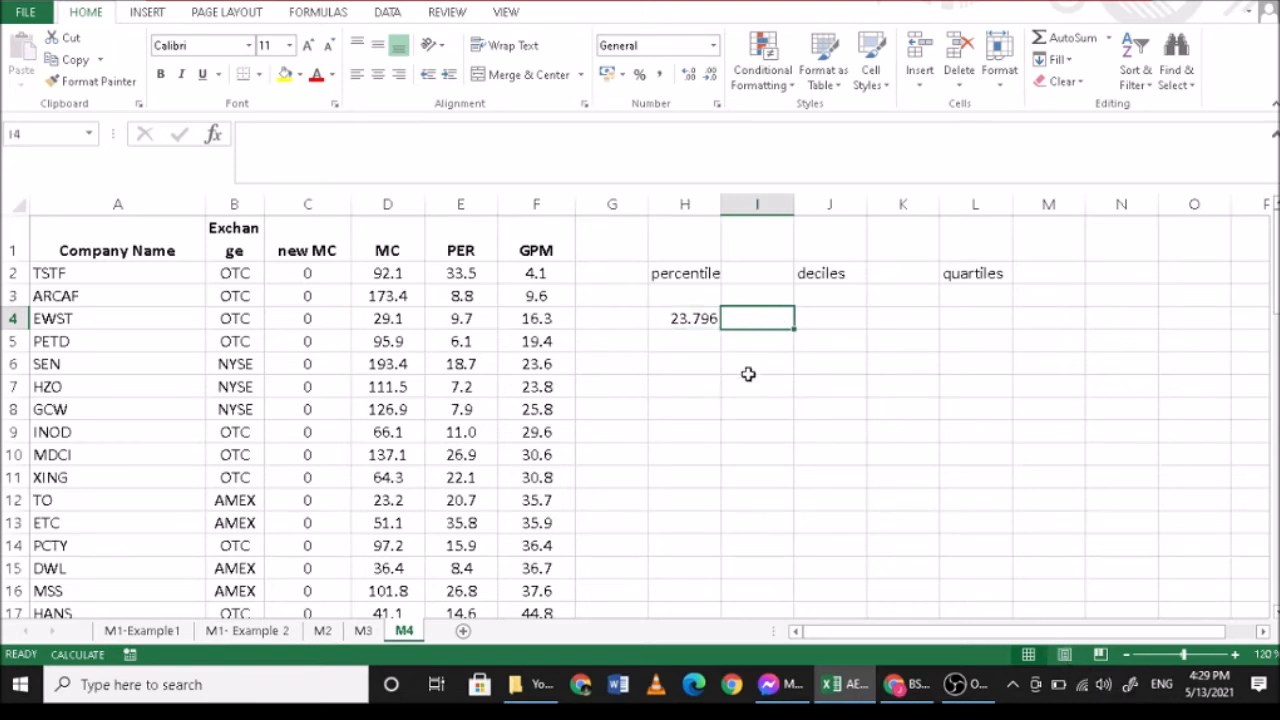
click(693, 367)
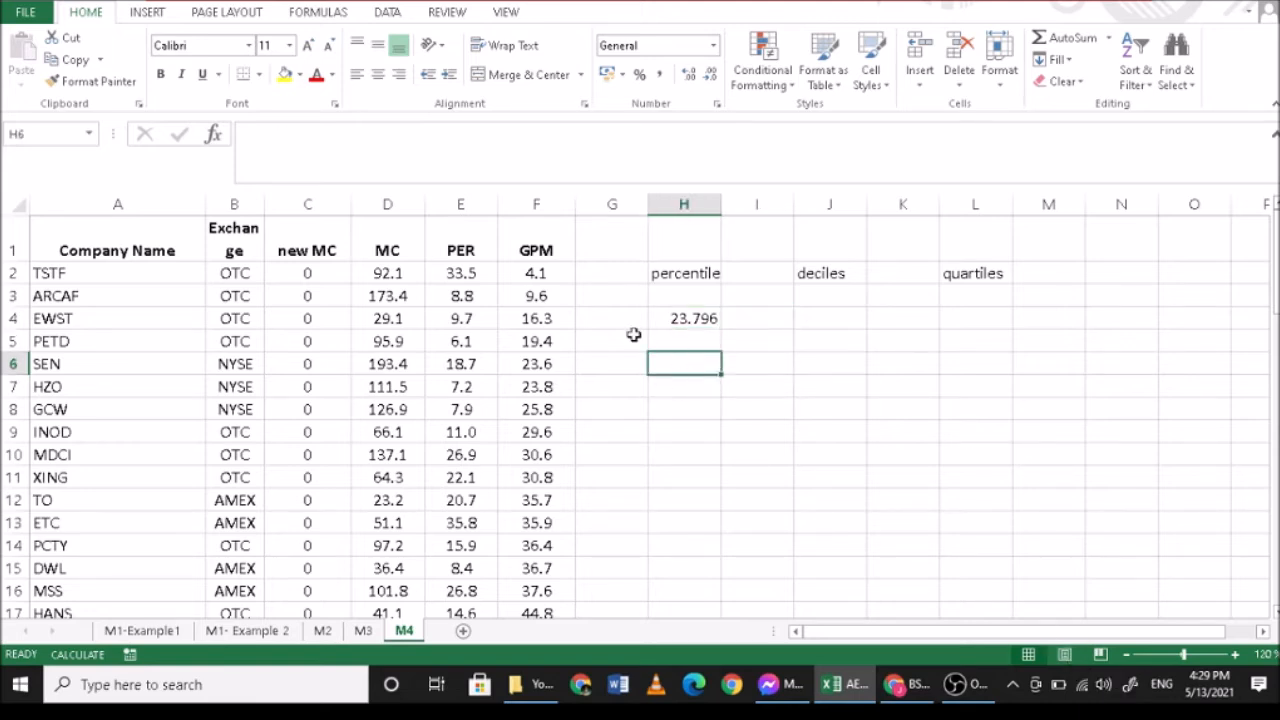
- Enter the percentile numbers 23 in G4 and 67 in G6 as labels beside the percentile column
click(628, 320)
text(23)
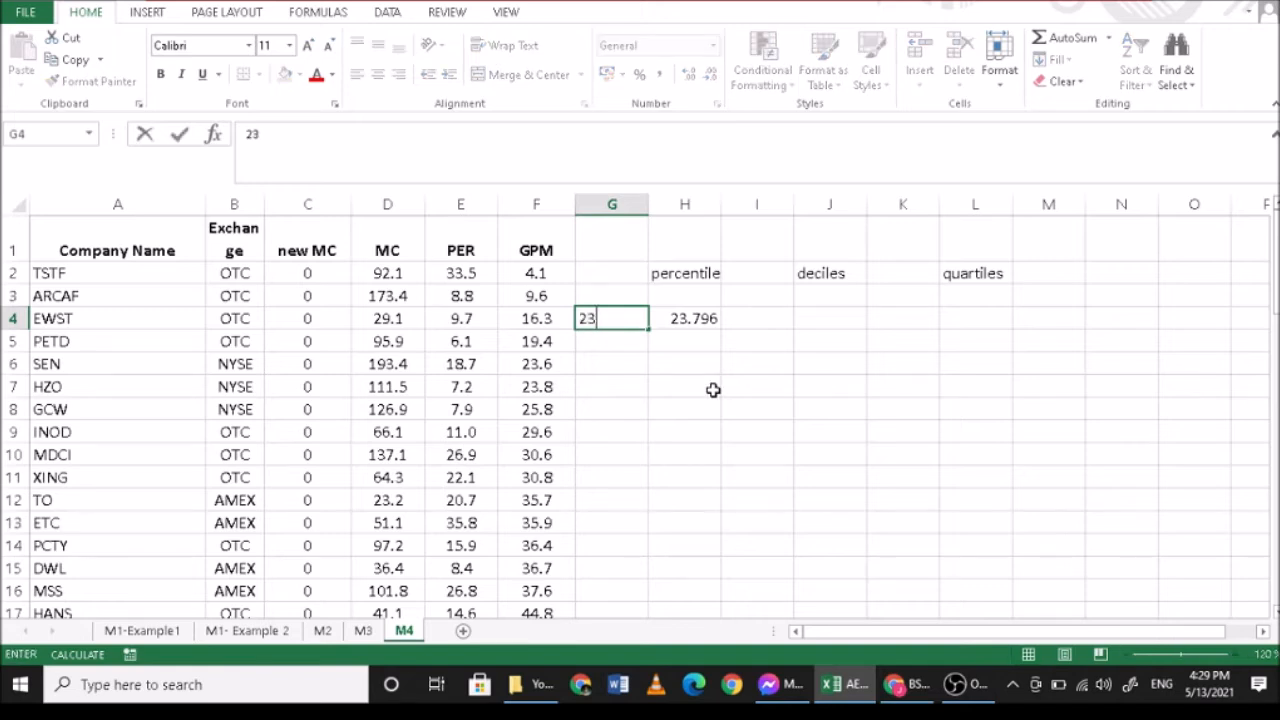
key(Return)
key(Return)
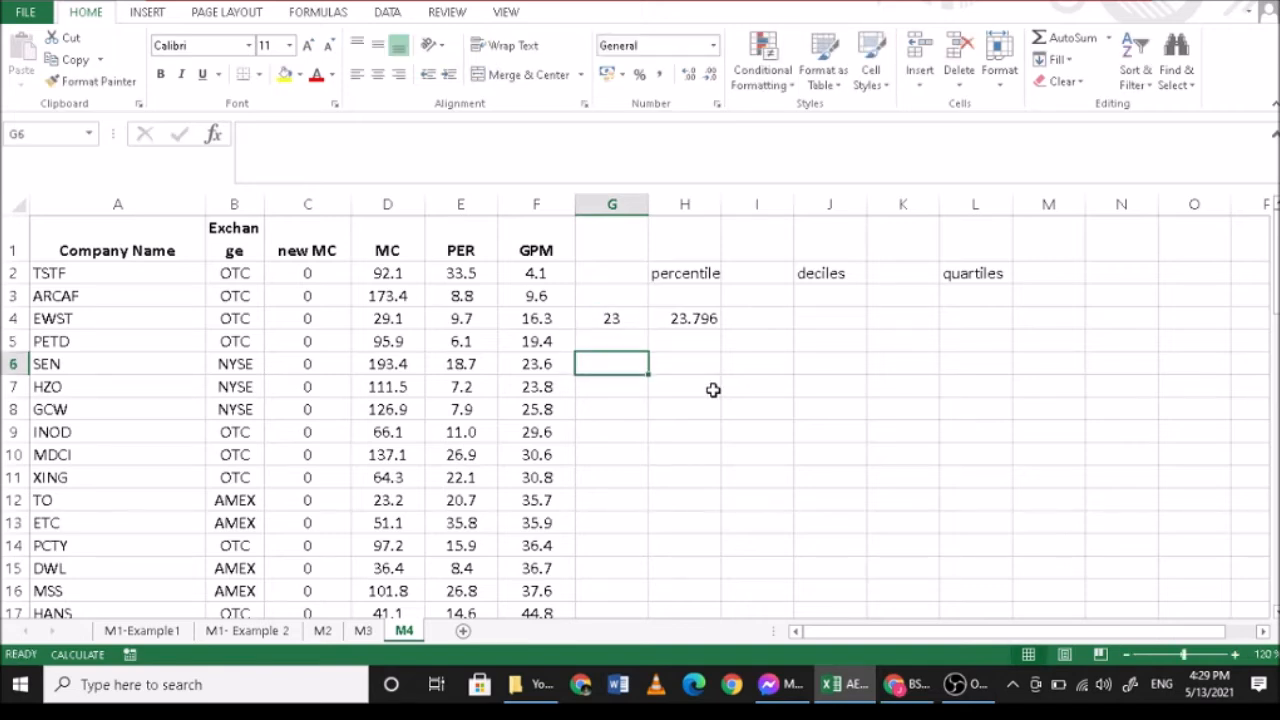
text(6)
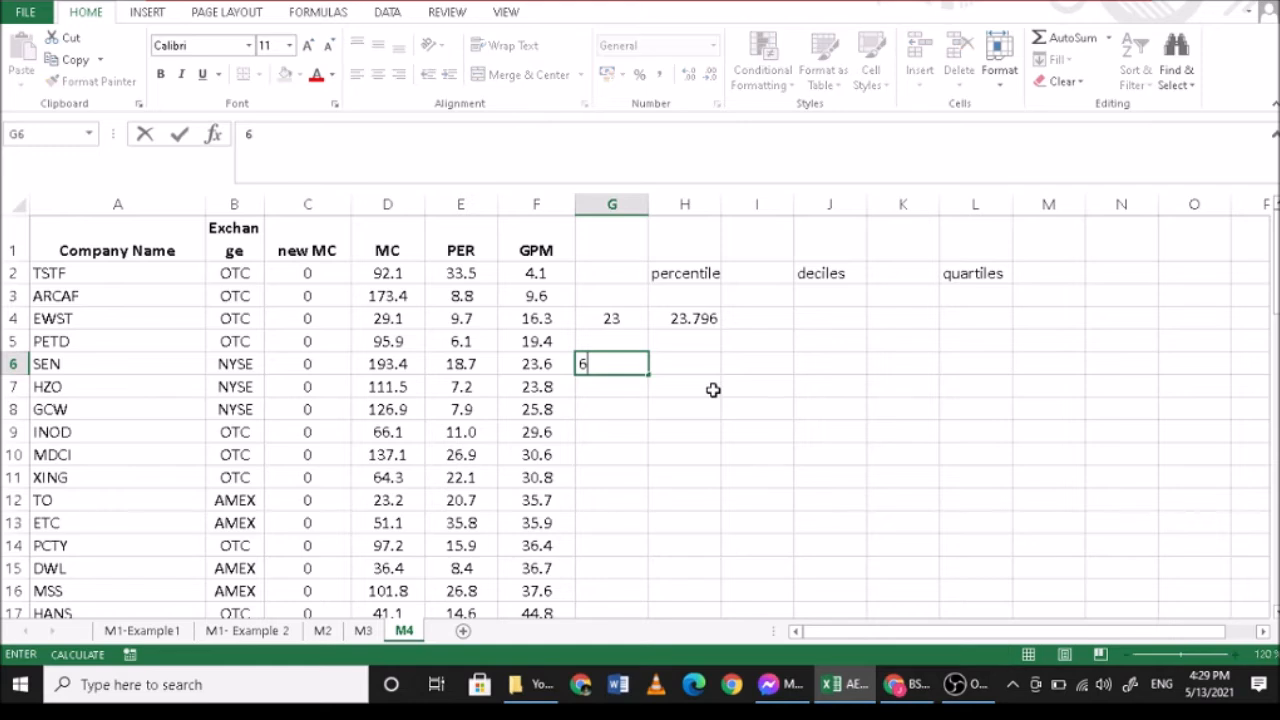
text(7)
key(Return)
- Calculate the 67th percentile of GPM in H6 with =PERCENTILE.EXC(F2:F26,0.67)
click(702, 367)
text(=)
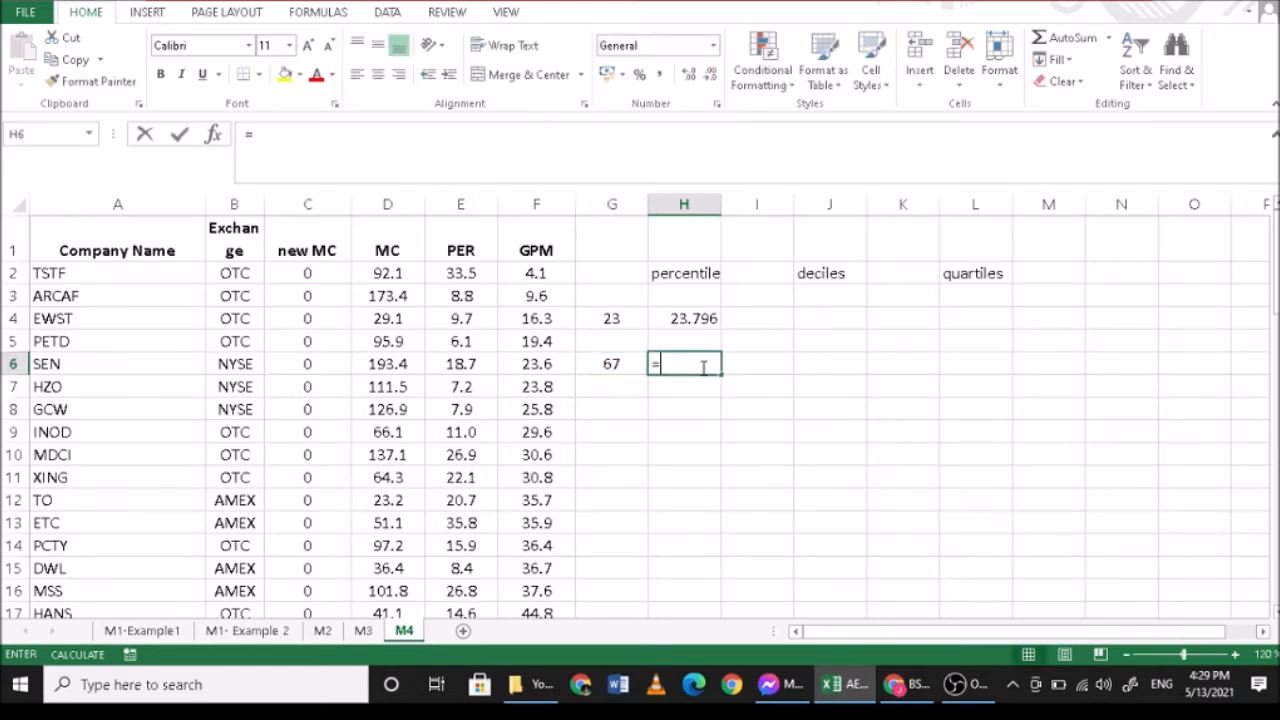
text(perce)
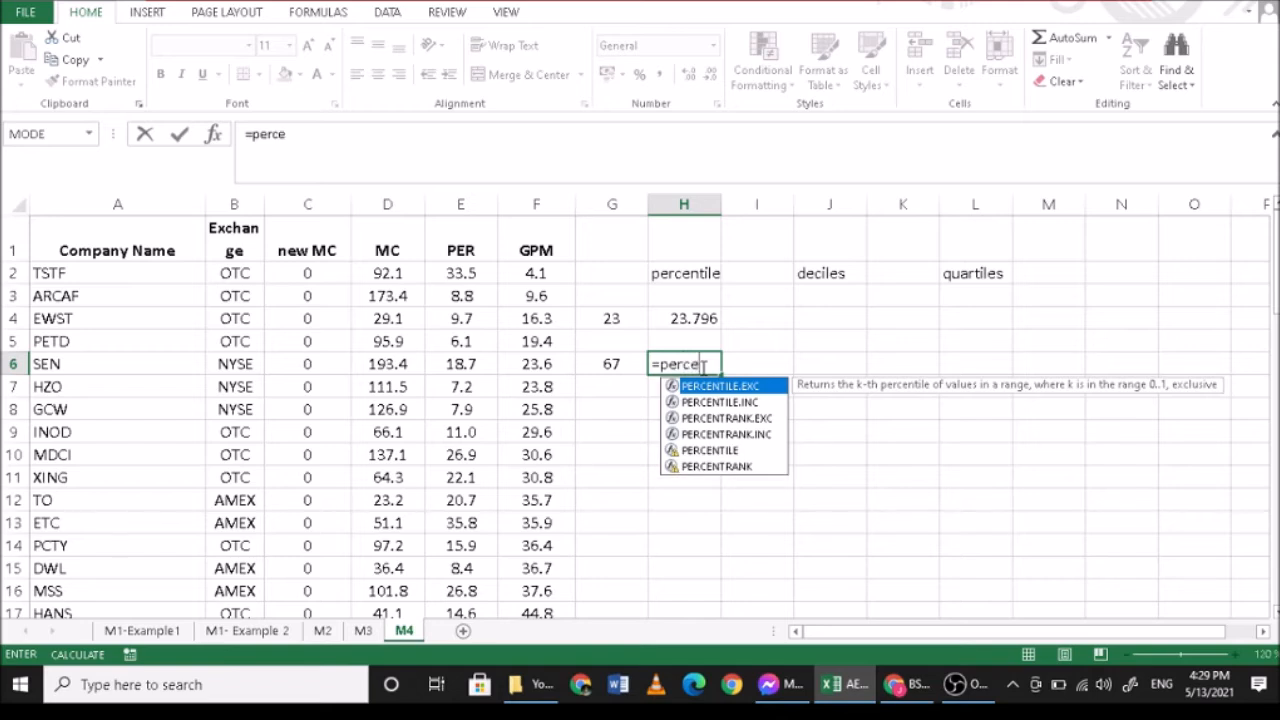
text(nti)
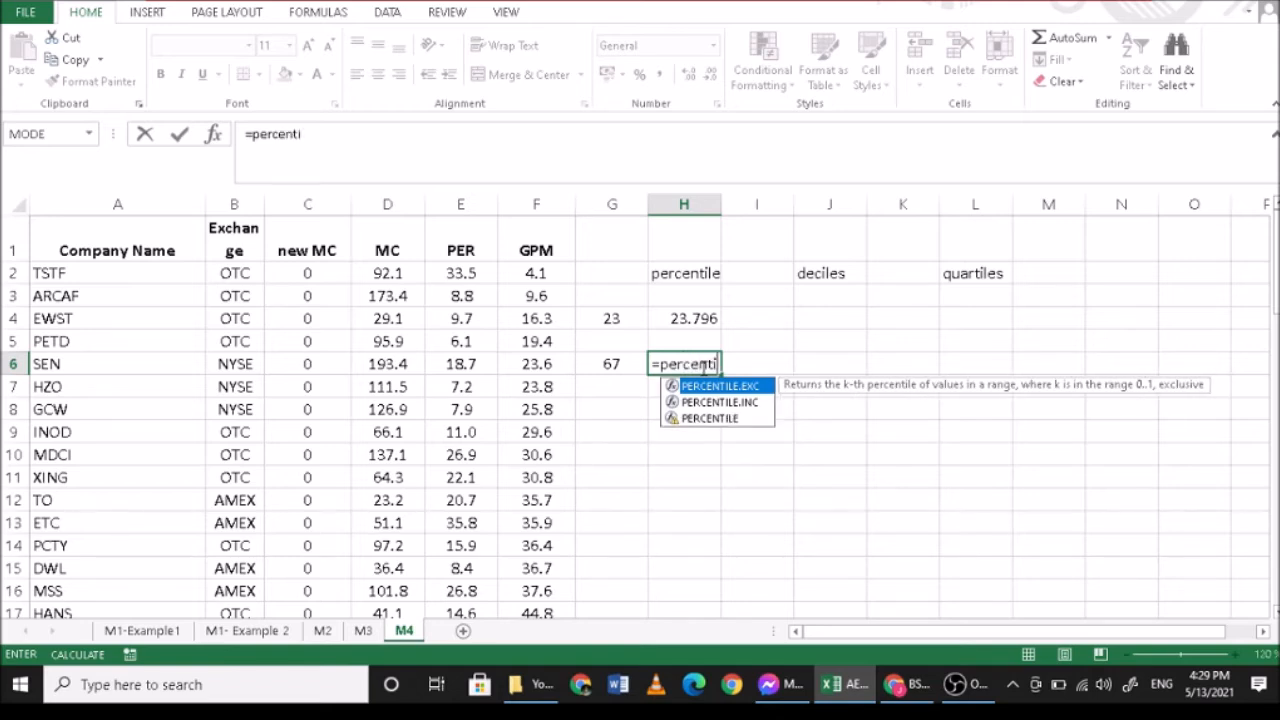
text(lw)
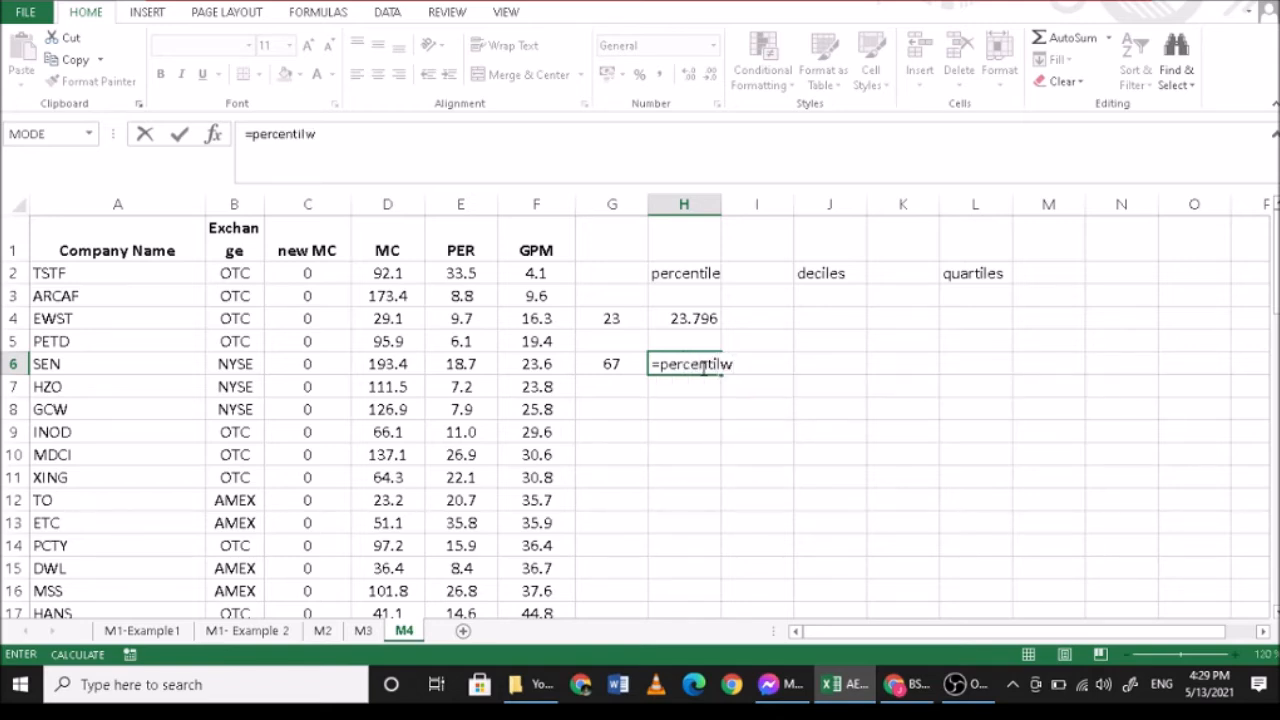
key(BackSpace)
text(e.exc()
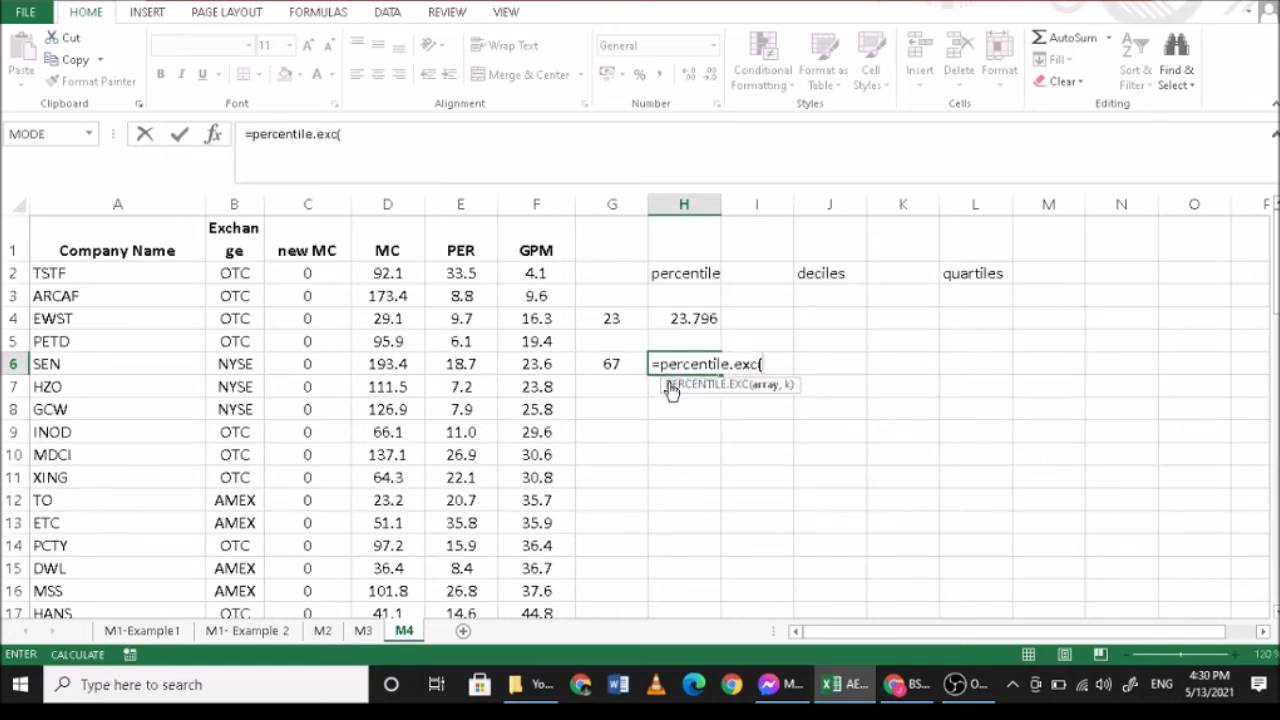
drag(540, 276, 534, 569)
scroll(755, 442, up, 3)
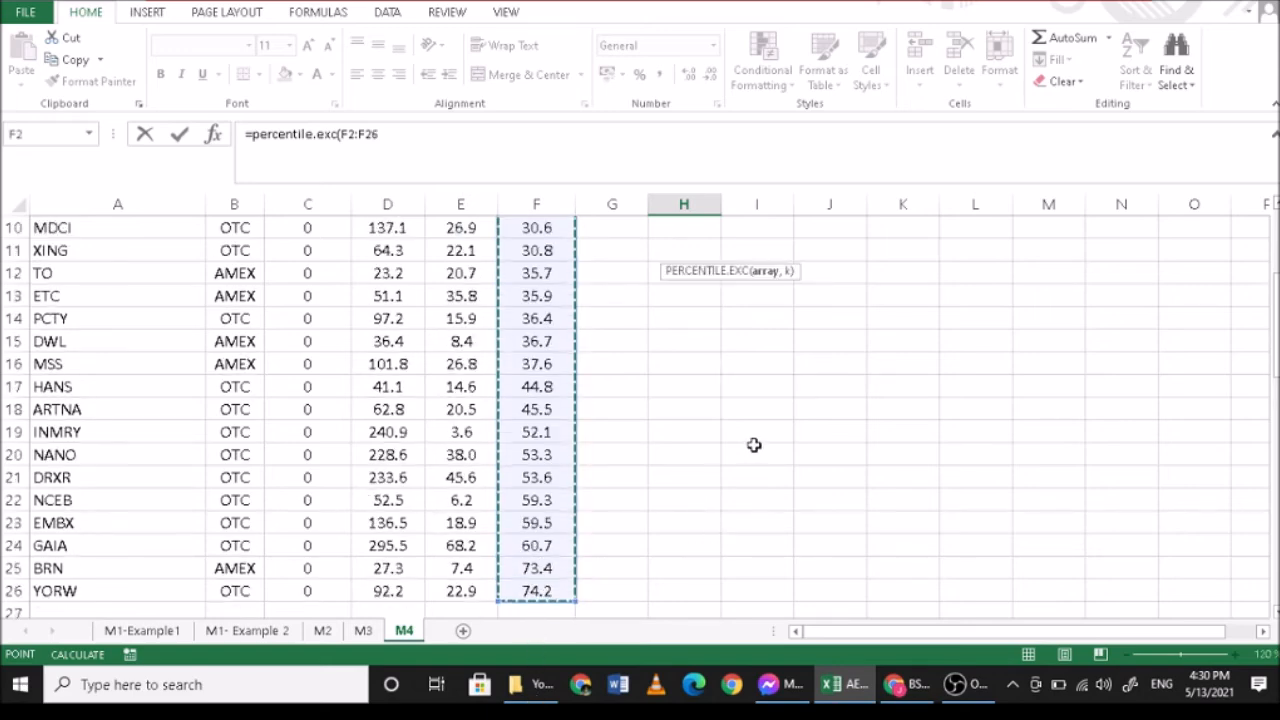
click(417, 130)
text(,0.67)
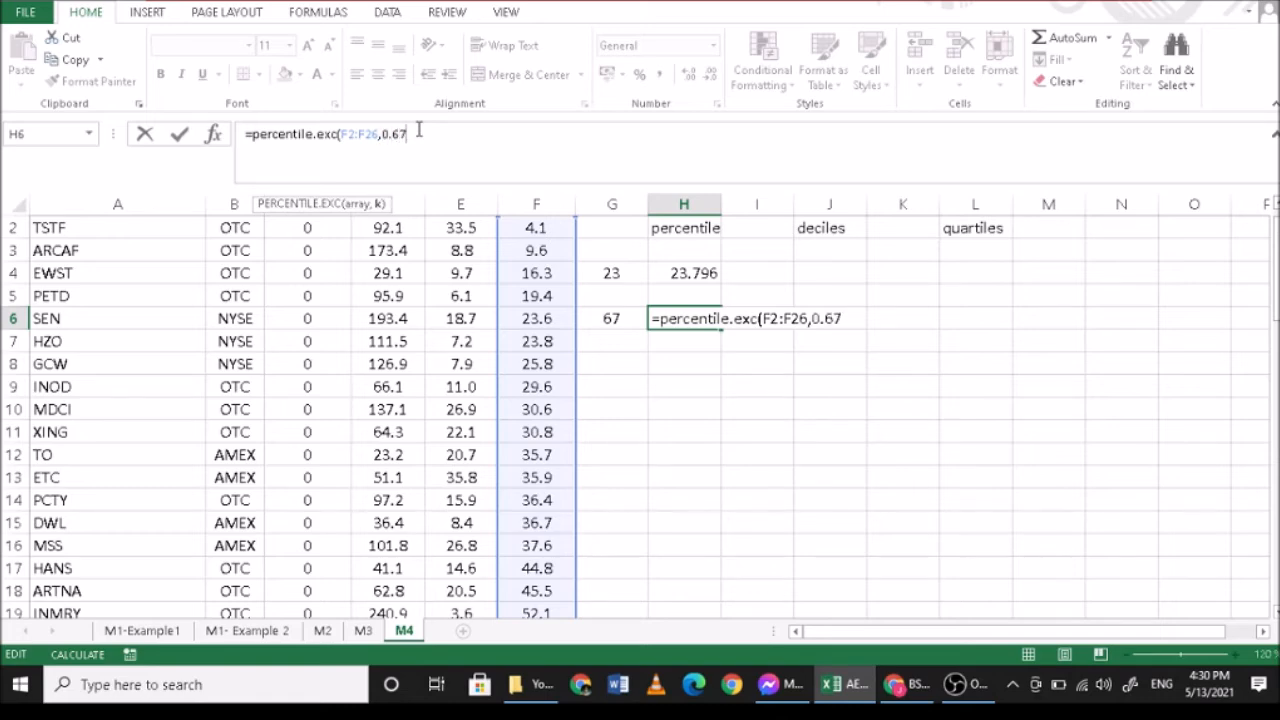
text())
key(Return)
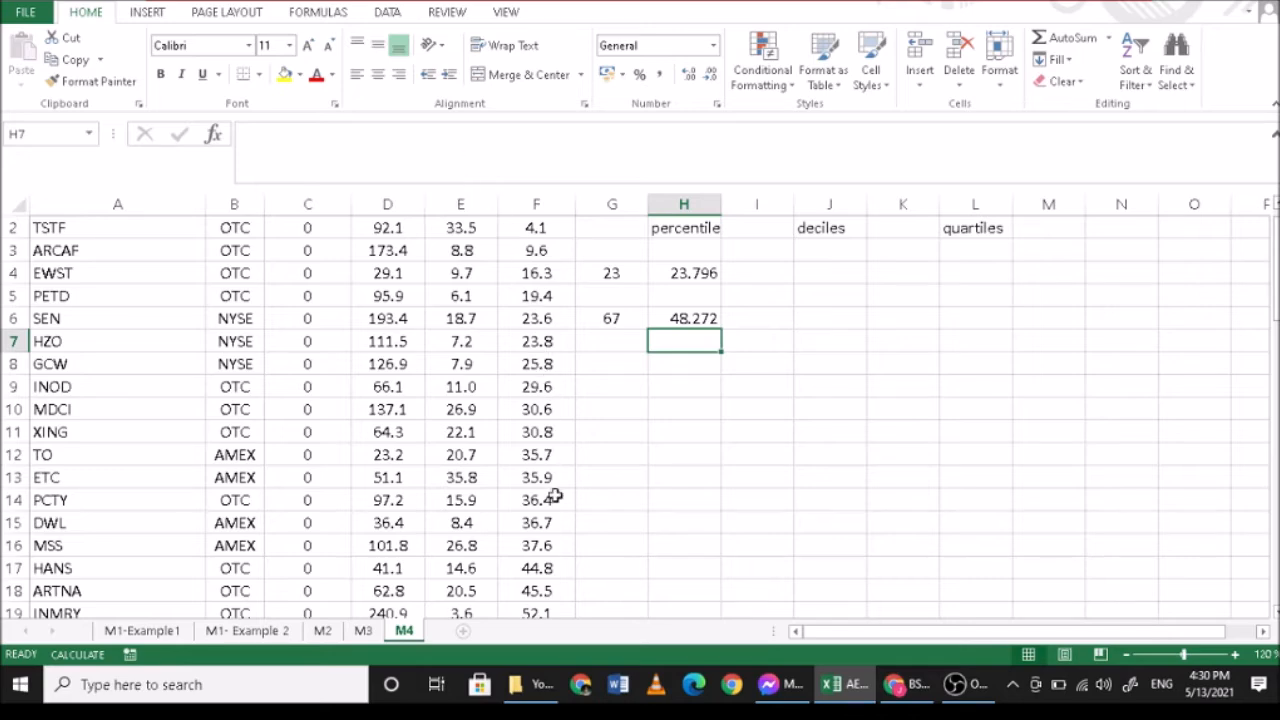
- Examine the GPM values in F2:F18 against the 67th percentile in H6
scroll(540, 521, down, 1)
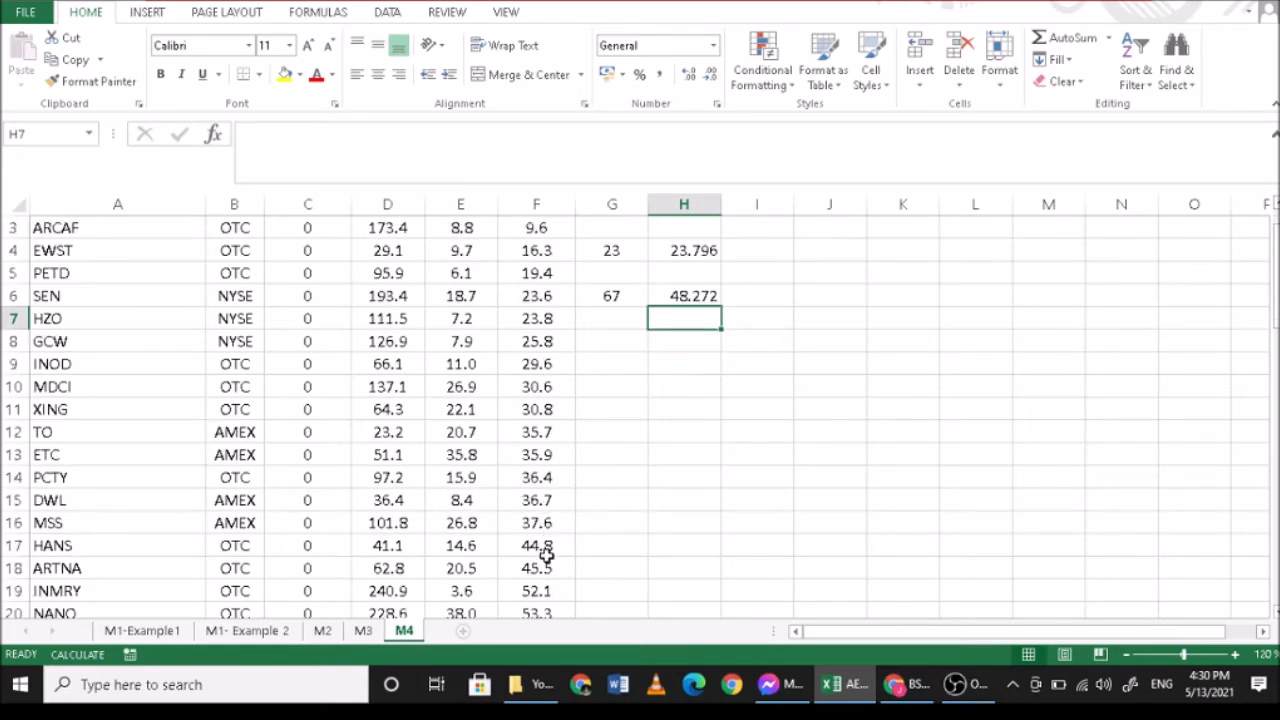
click(546, 563)
drag(546, 563, 565, 278)
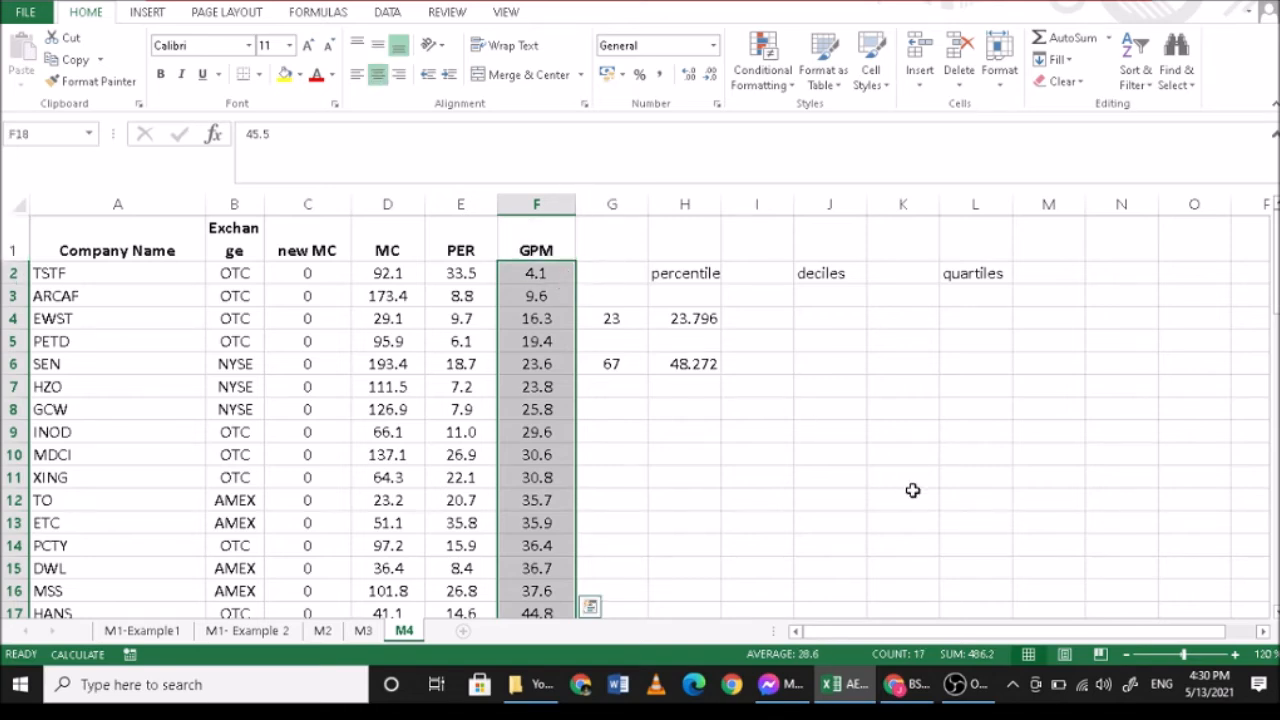
- Check the relative position of the 17th GPM value by calculating =17/25 in I6, and clear the cell
scroll(913, 490, down, 1)
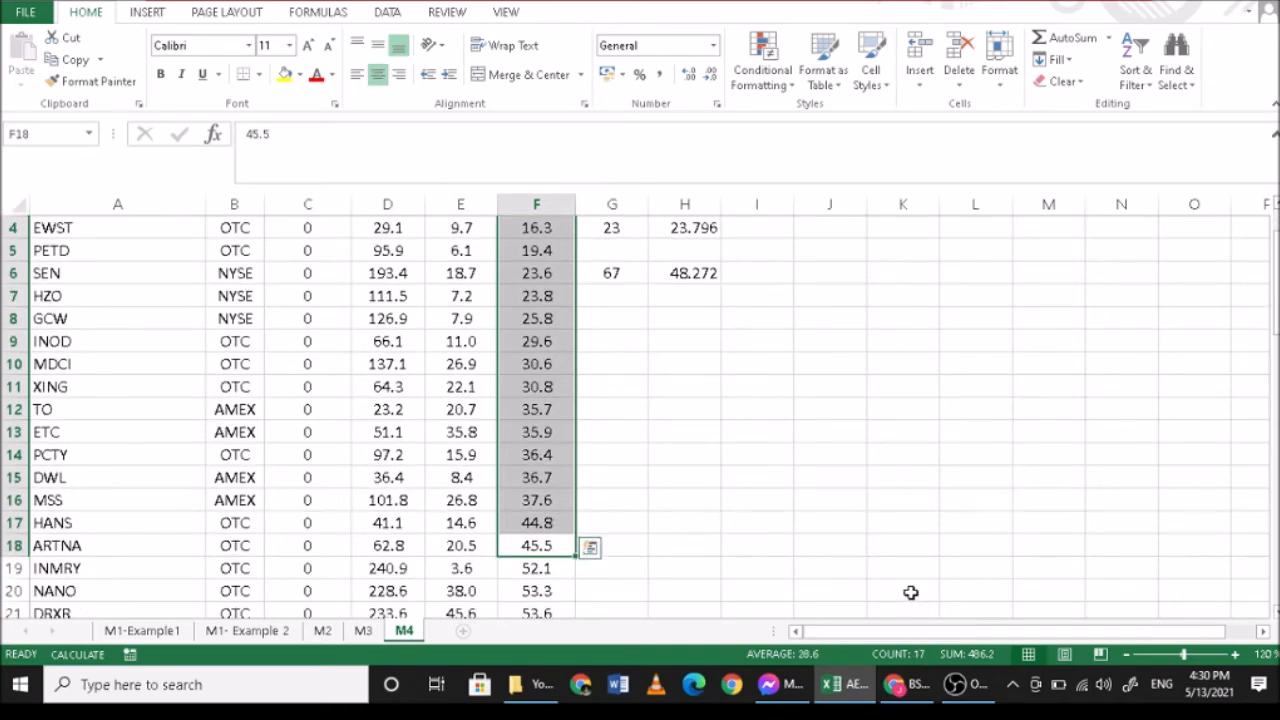
scroll(909, 594, down, 1)
scroll(911, 591, up, 1)
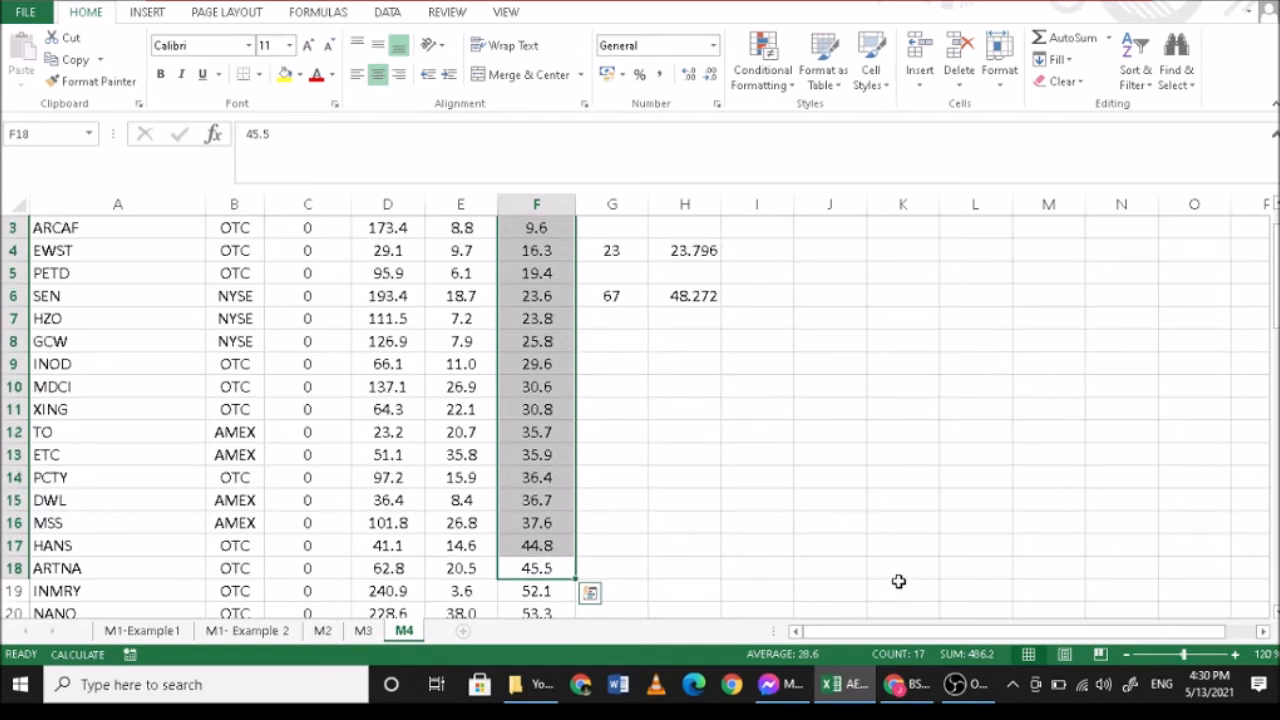
scroll(899, 581, down, 1)
click(759, 271)
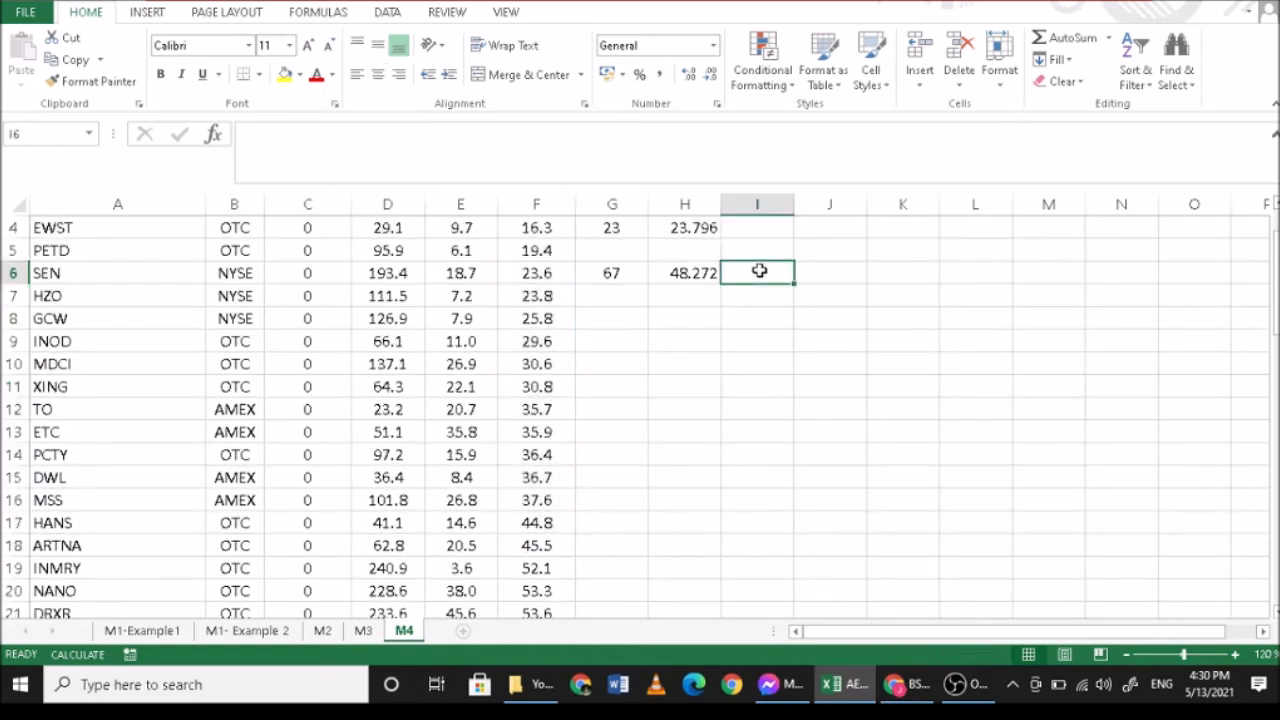
text(=17/)
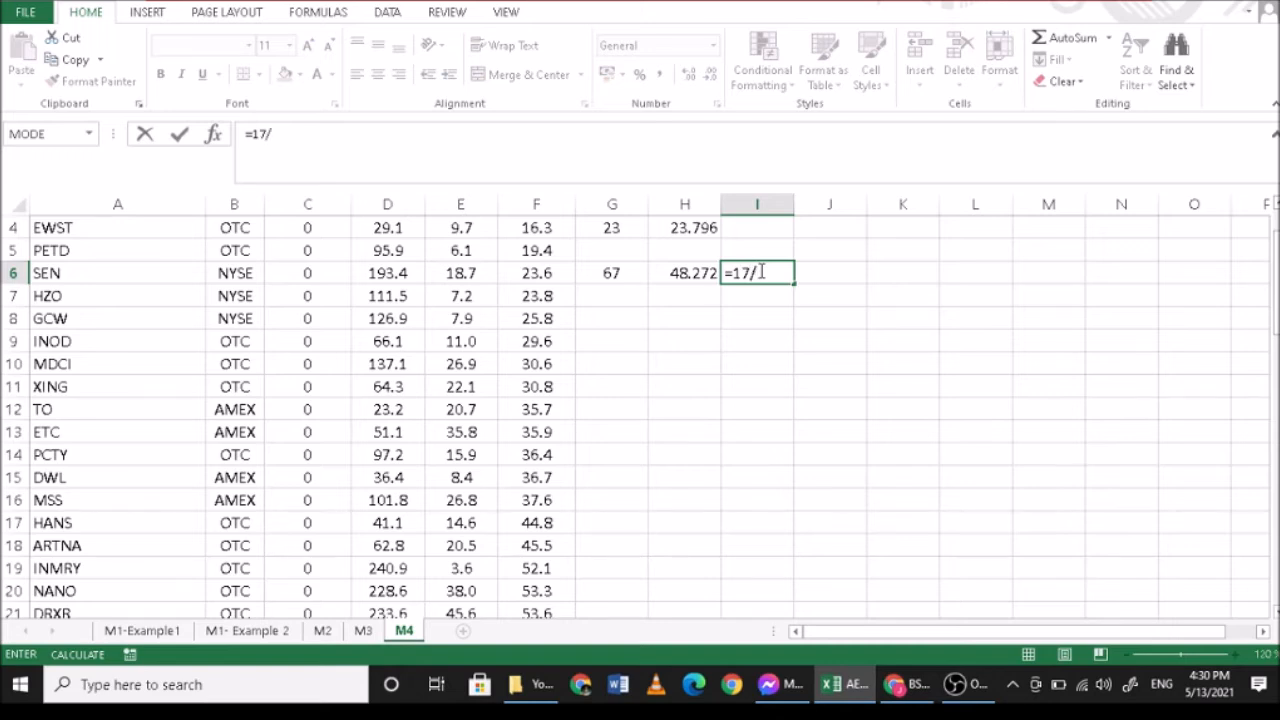
text(5)
key(BackSpace)
text(25)
key(Return)
click(745, 276)
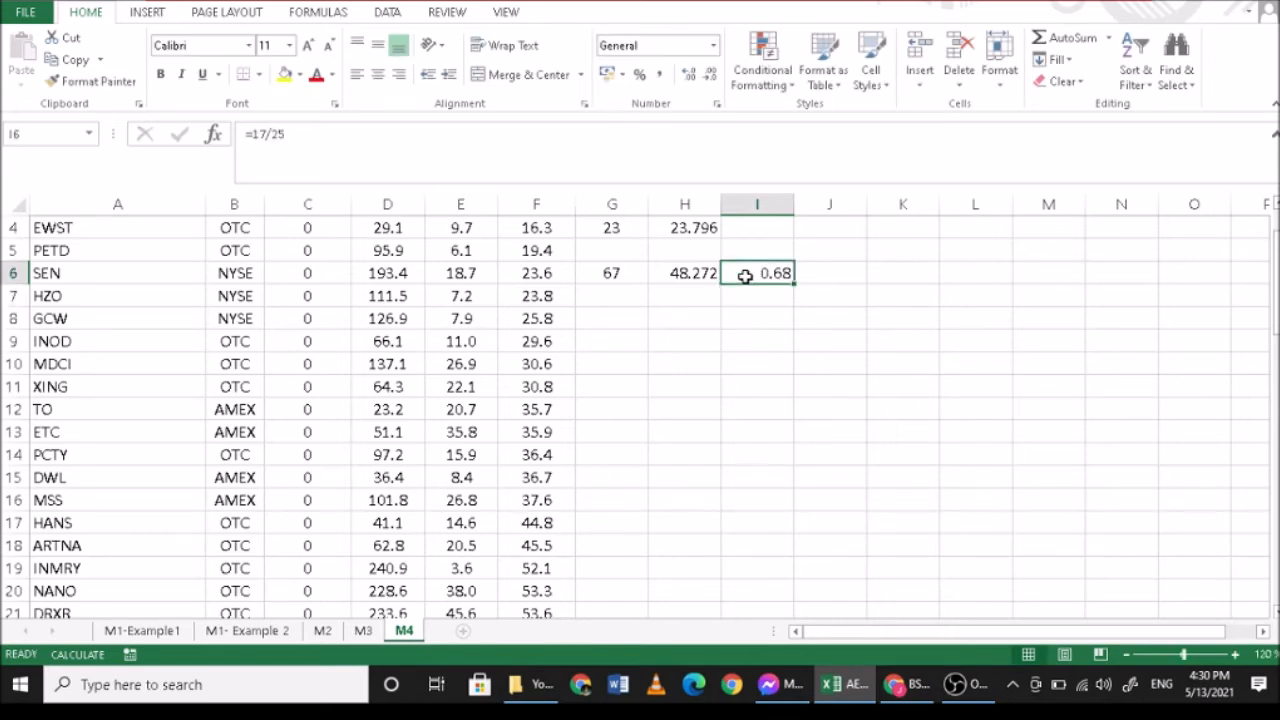
key(Delete)
- Enter the percentile number 95 in G10 as the label for the third percentile
scroll(680, 330, down, 1)
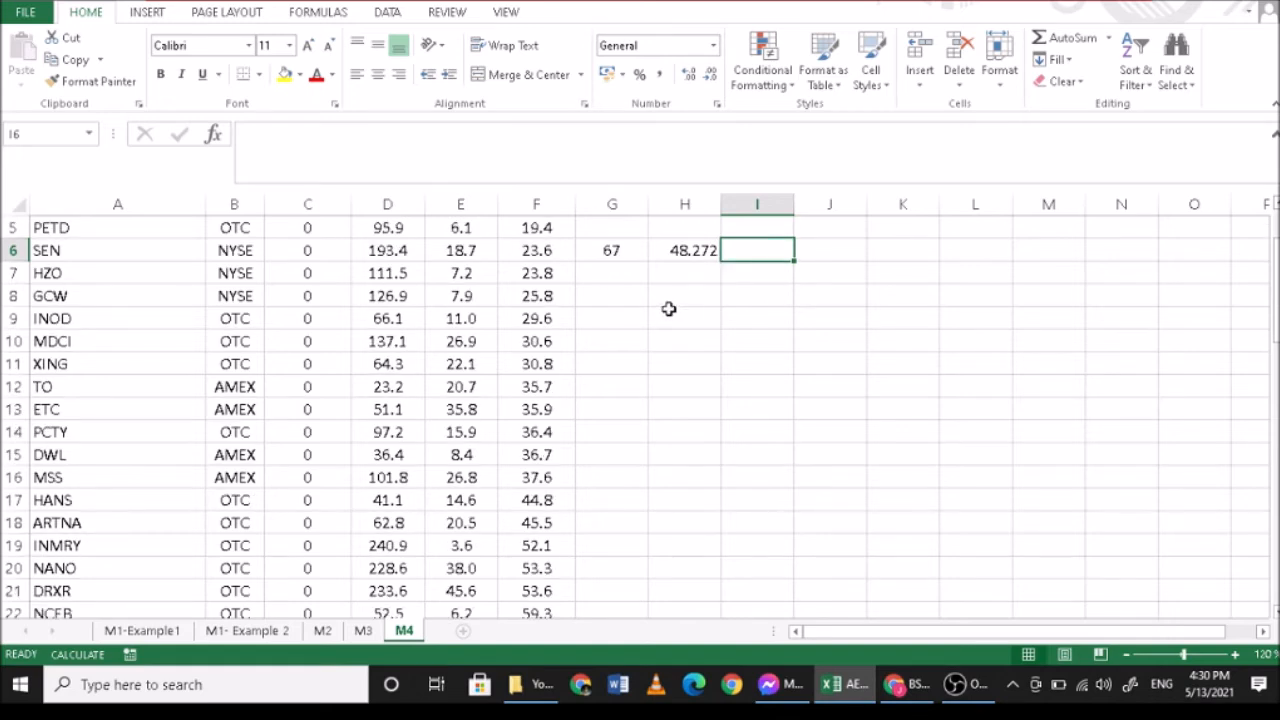
click(613, 338)
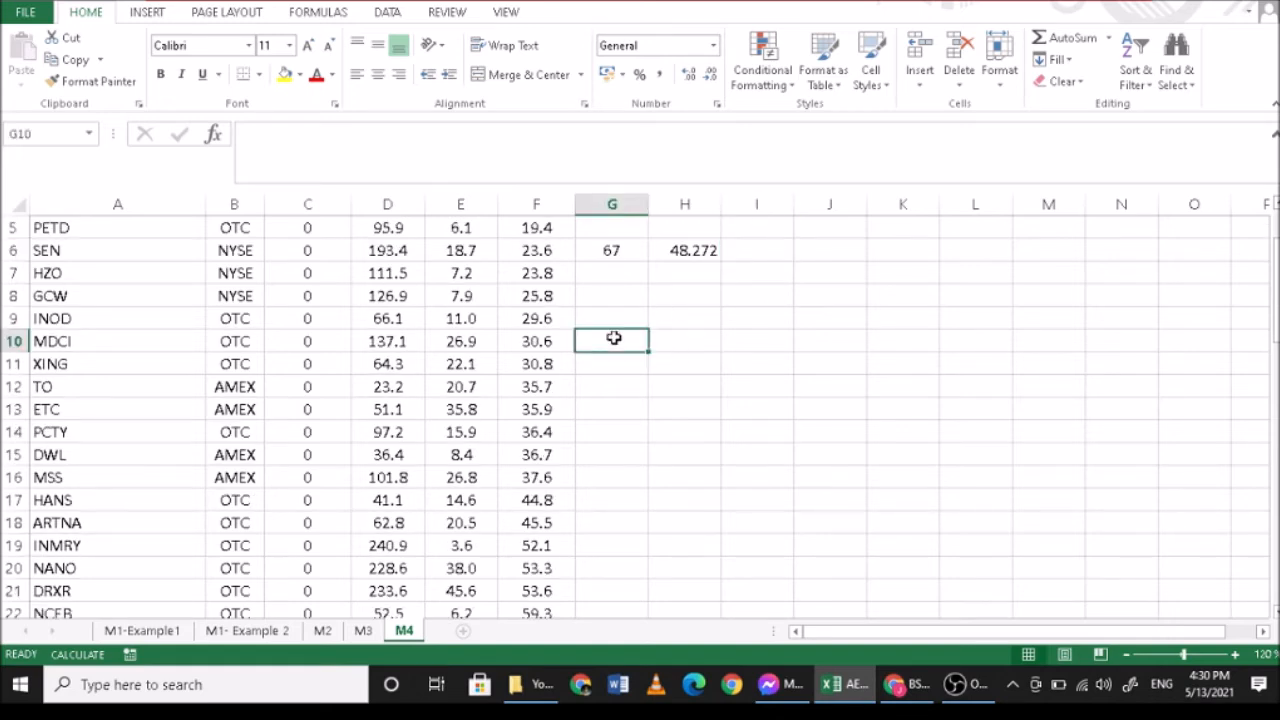
text(95)
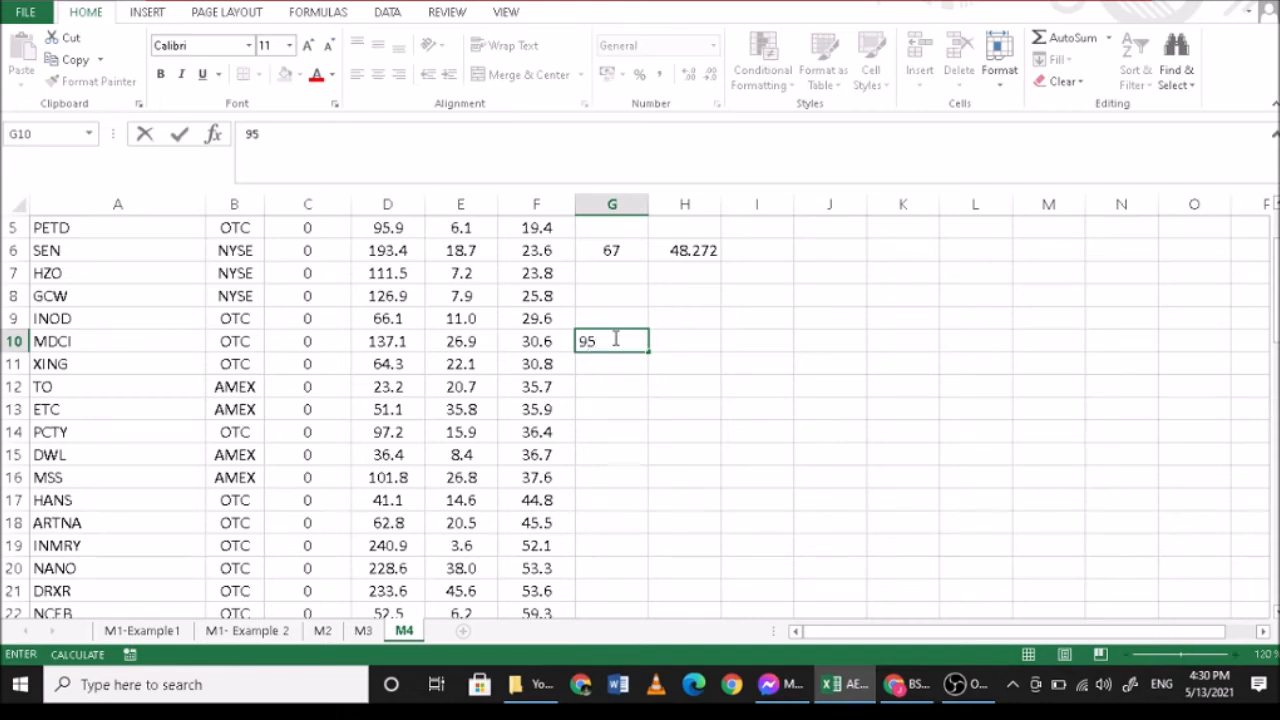
key(Tab)
- Calculate the 95th percentile of GPM in H10 with =PERCENTILE.EXC(F2:F26,0.95)
text(=)
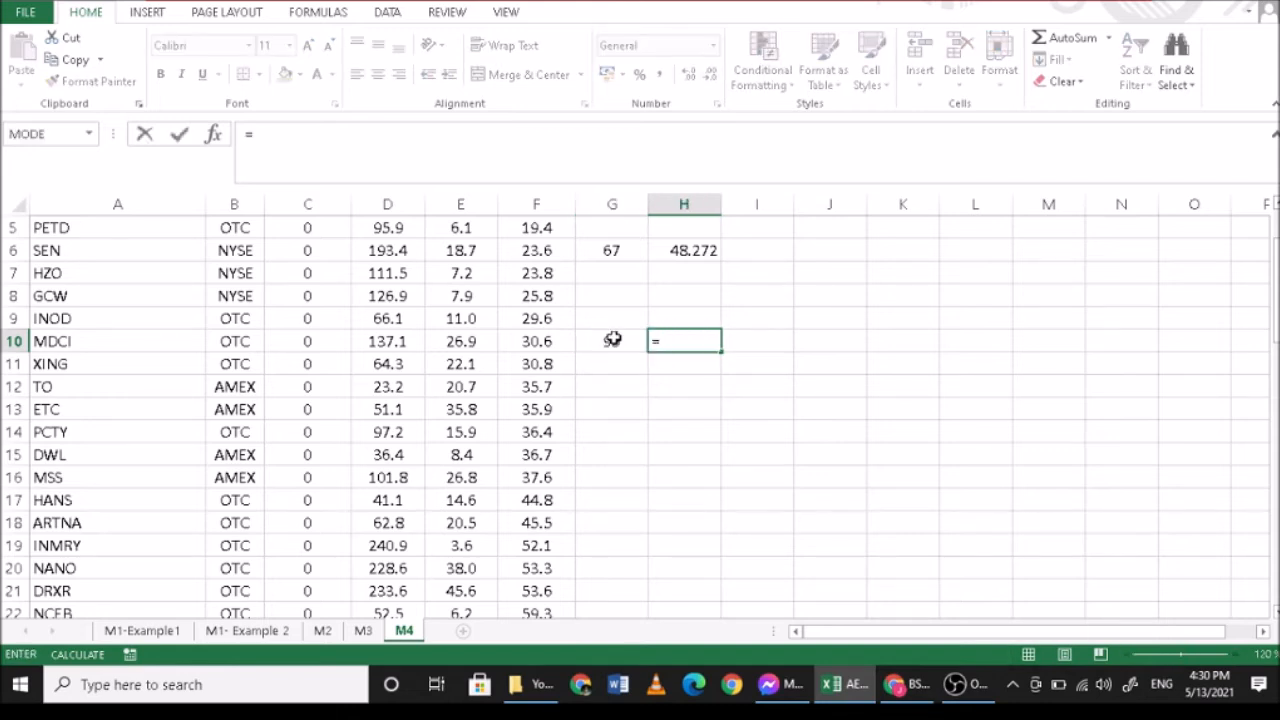
text(pe)
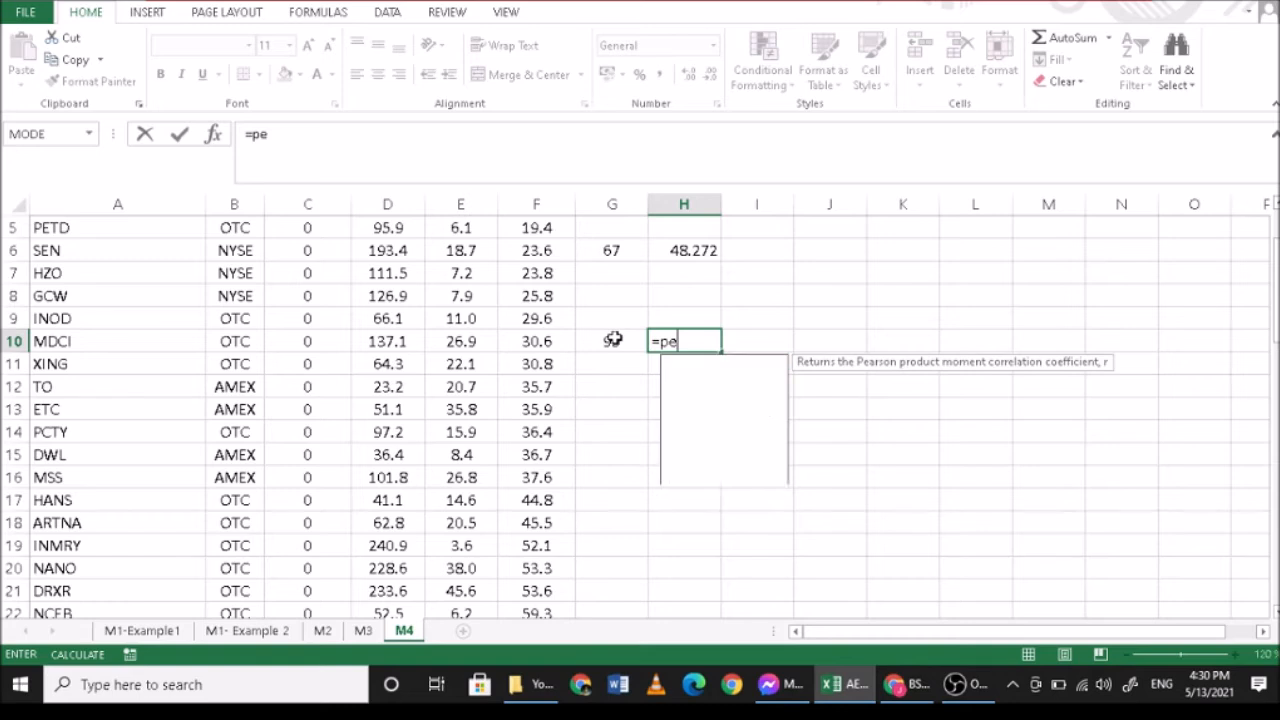
text(rcentile)
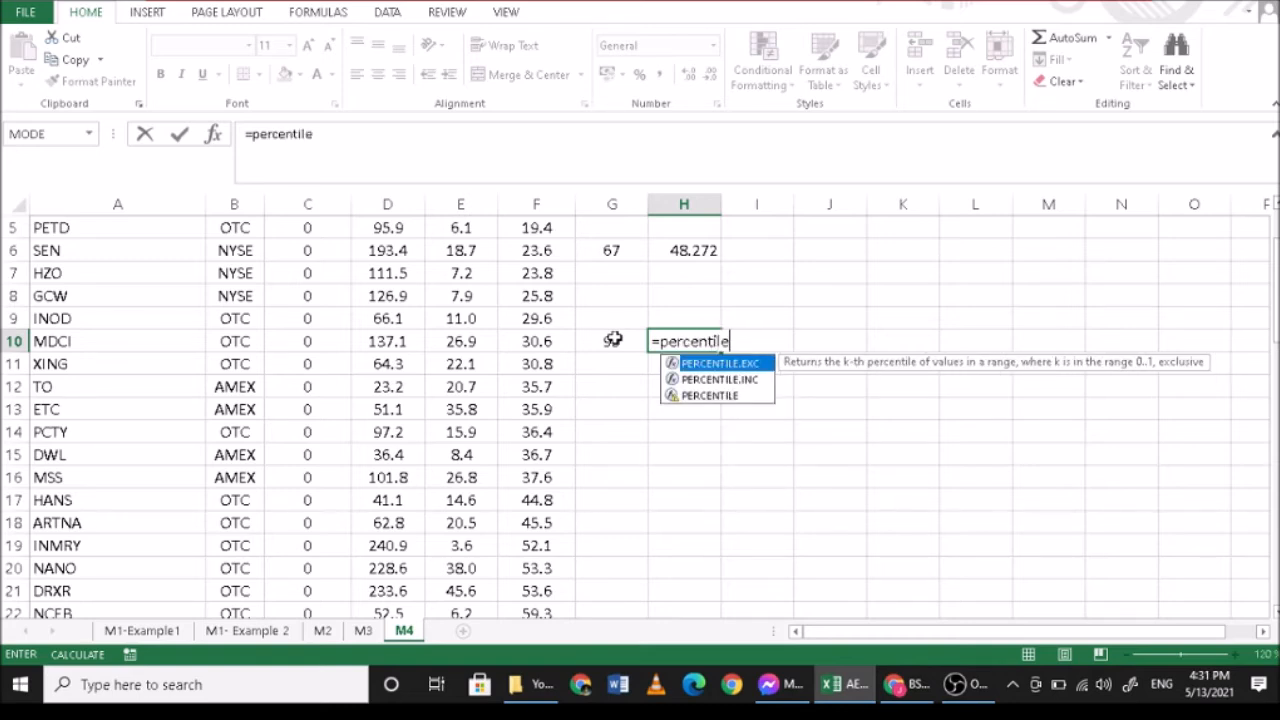
text(.ex)
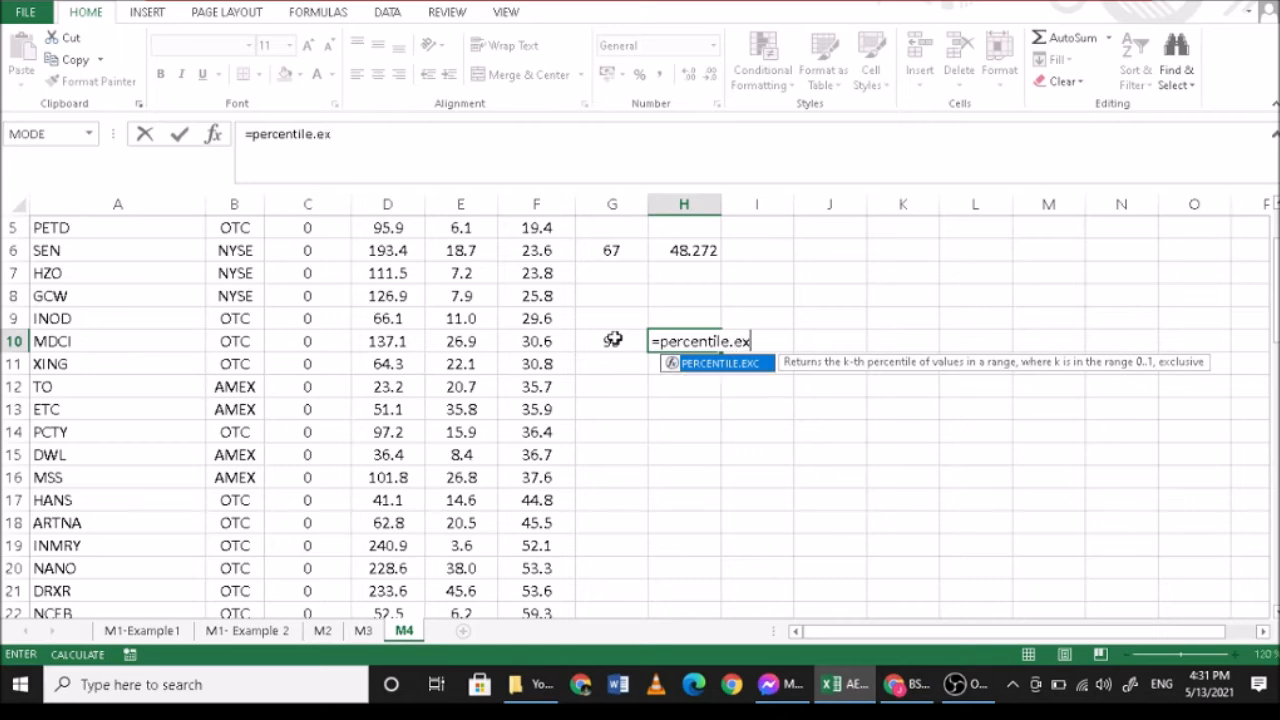
text(c()
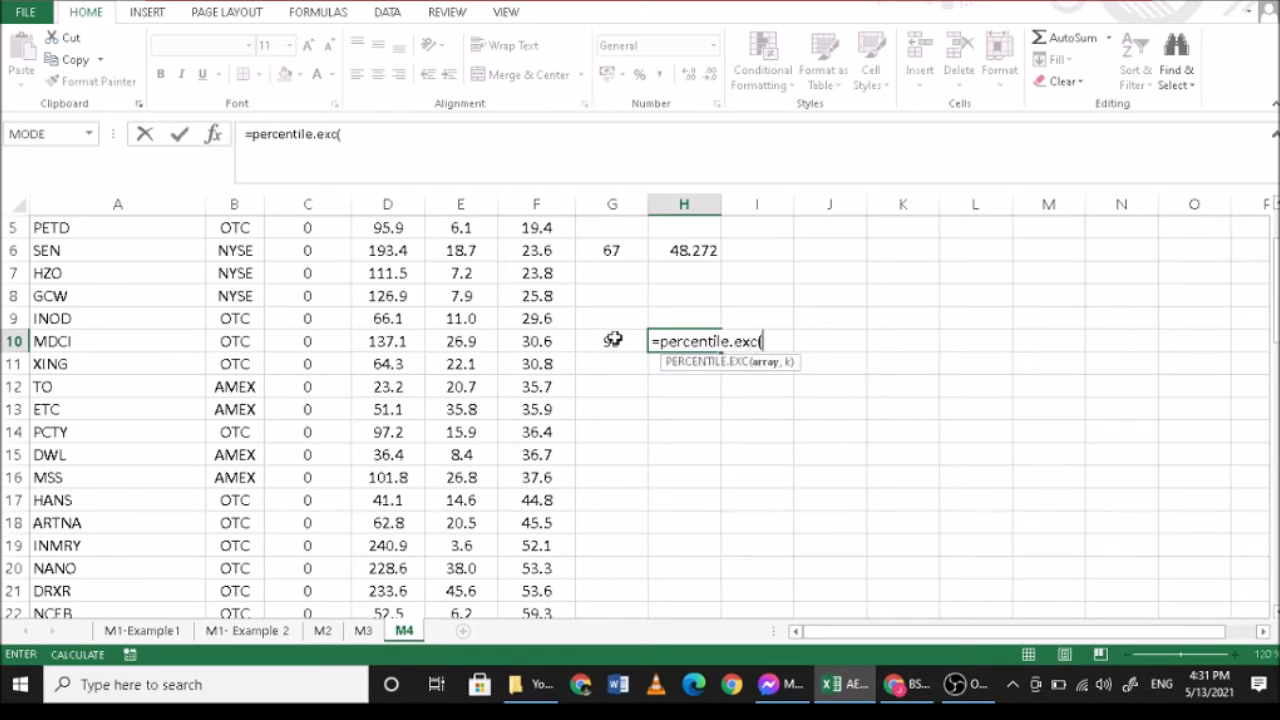
scroll(586, 257, up, 2)
drag(535, 273, 527, 568)
click(425, 131)
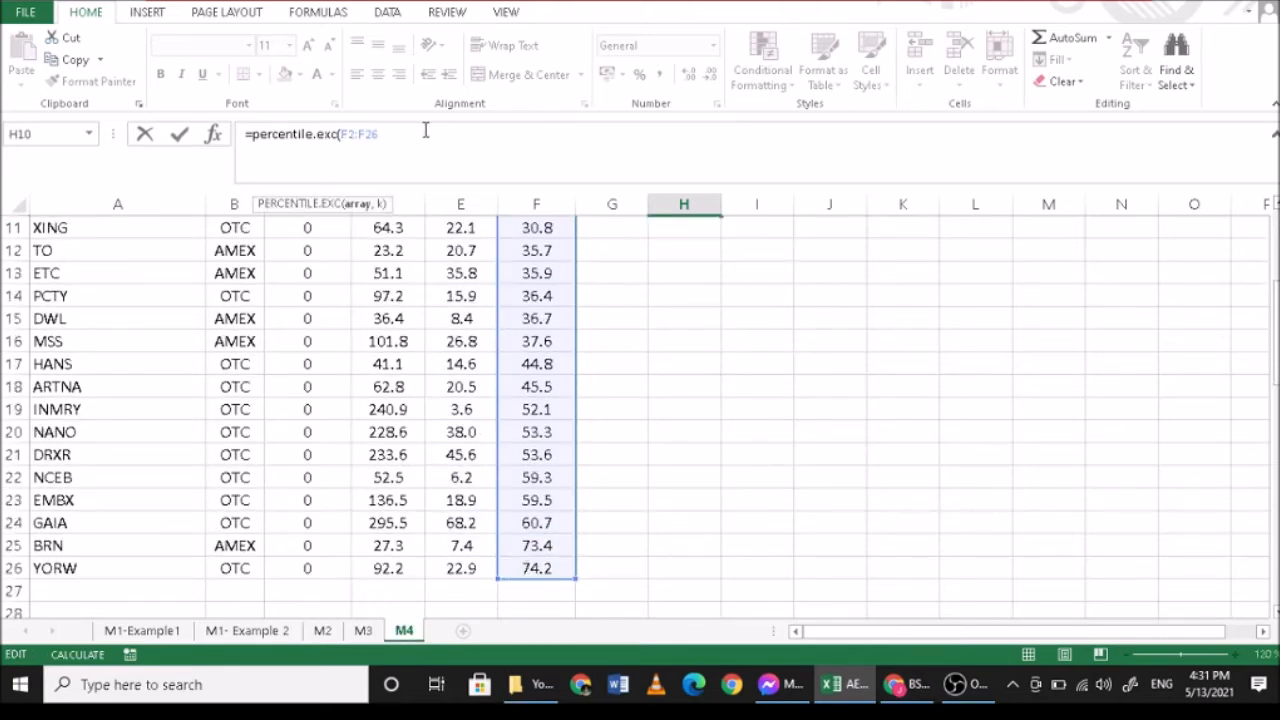
text(,0.95))
key(Return)
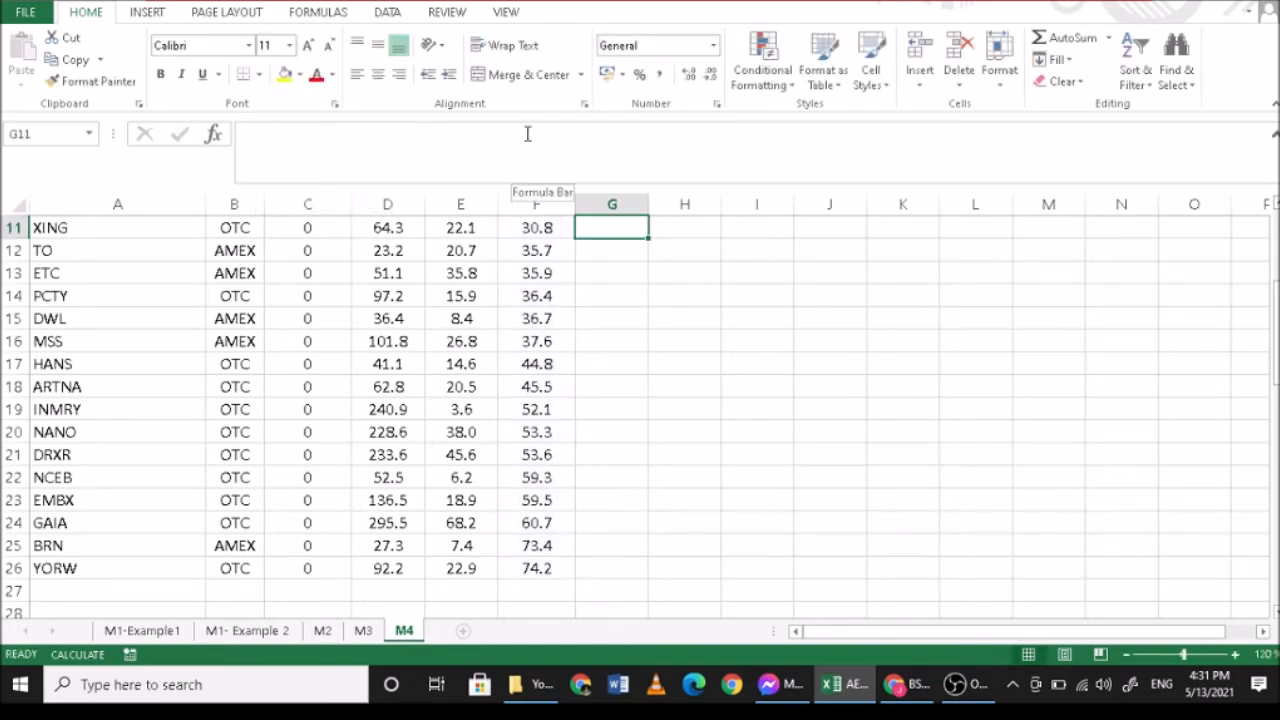
- Compare the 95th percentile in H10 with the highest GPM values in F25 and F26
scroll(682, 323, up, 1)
click(684, 250)
scroll(683, 483, down, 1)
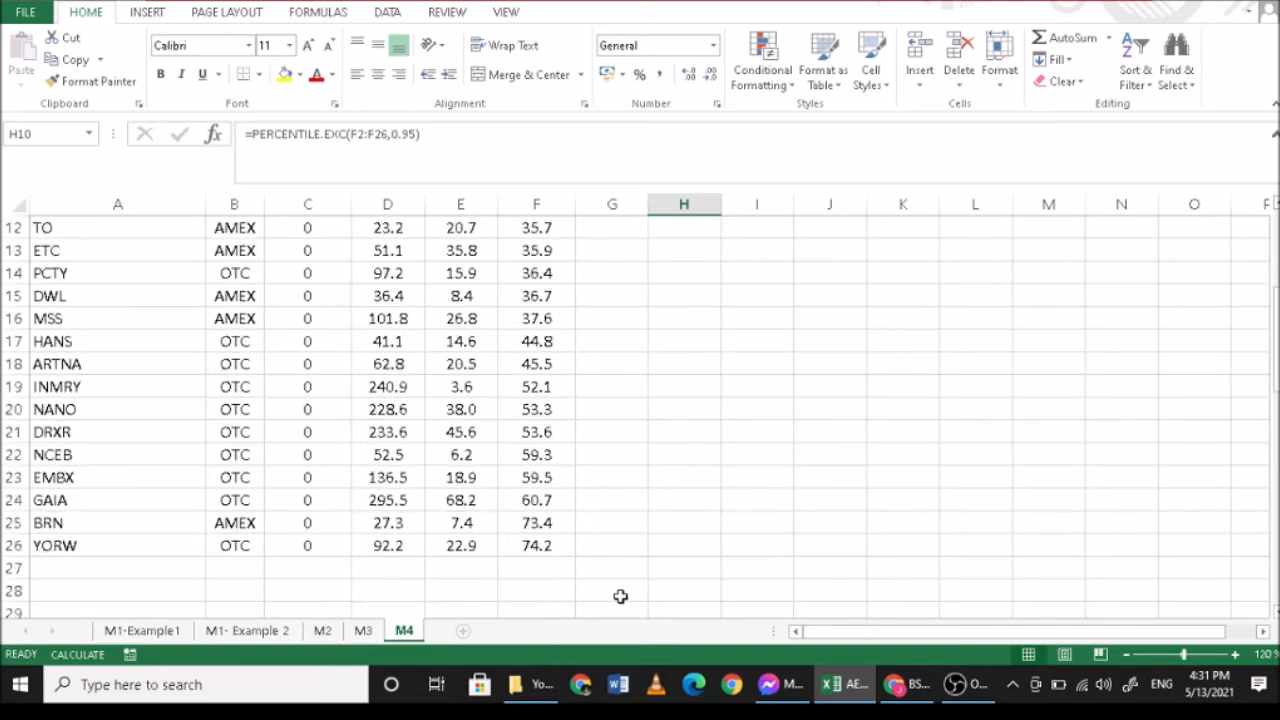
click(554, 522)
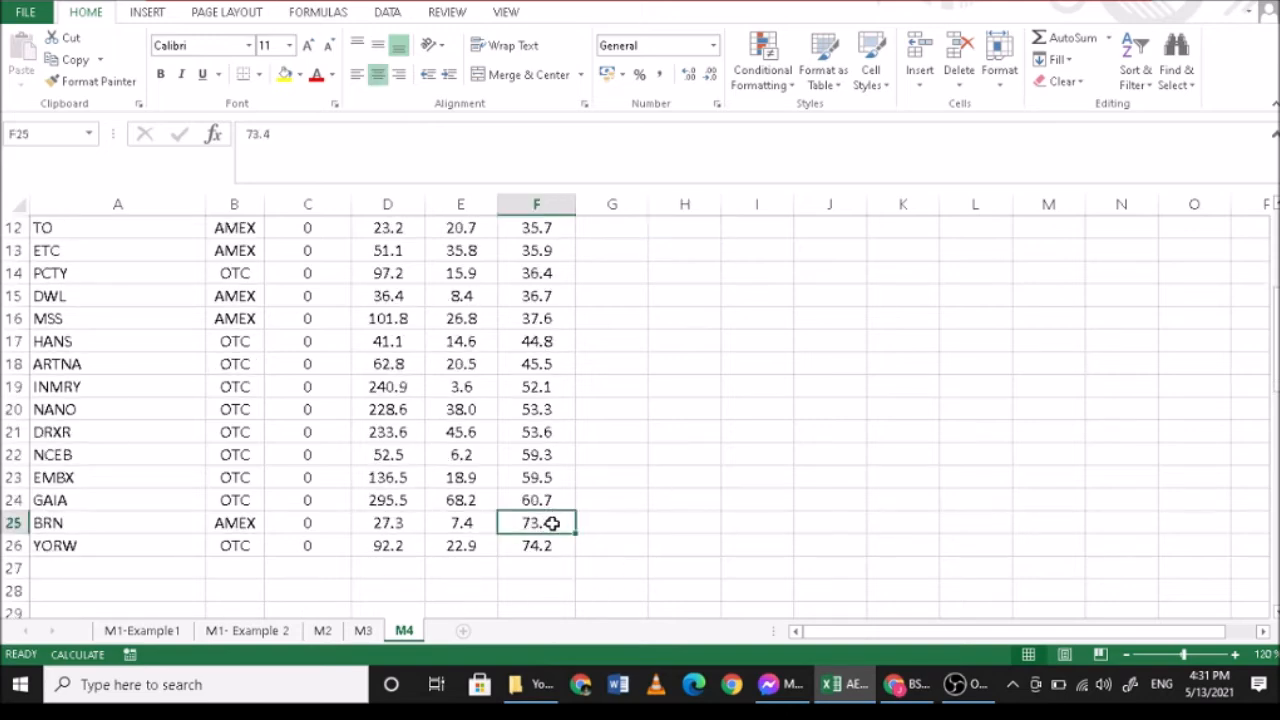
click(561, 549)
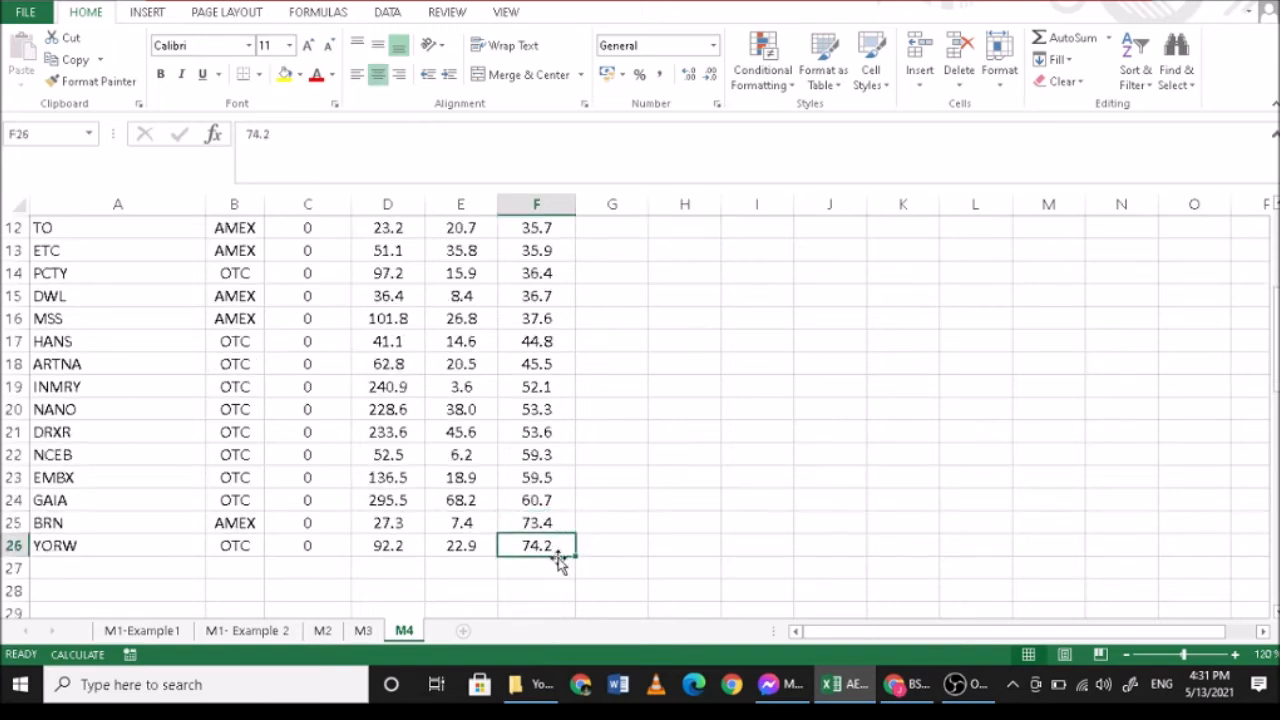
- Enter the decile numbers 2 in I5, 5 in I8 and 8 in I11 as labels beside the deciles column
scroll(1005, 463, up, 1)
scroll(1005, 463, up, 2)
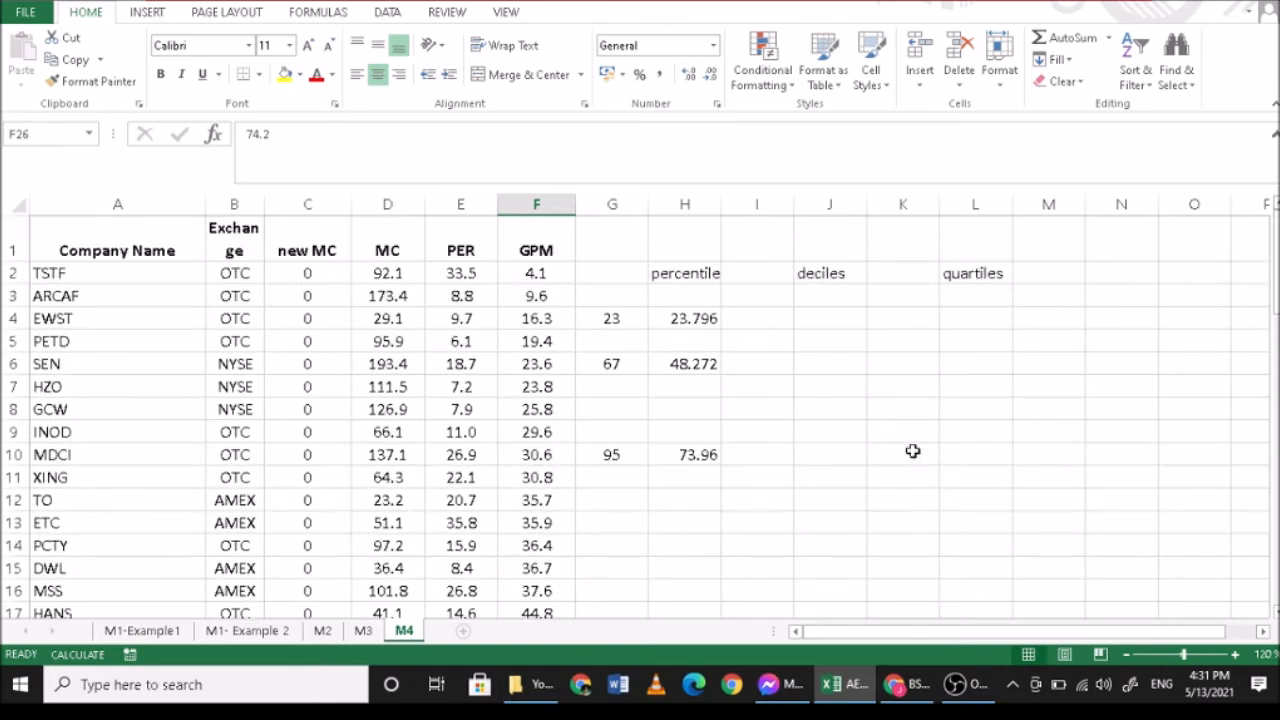
click(772, 340)
text(2)
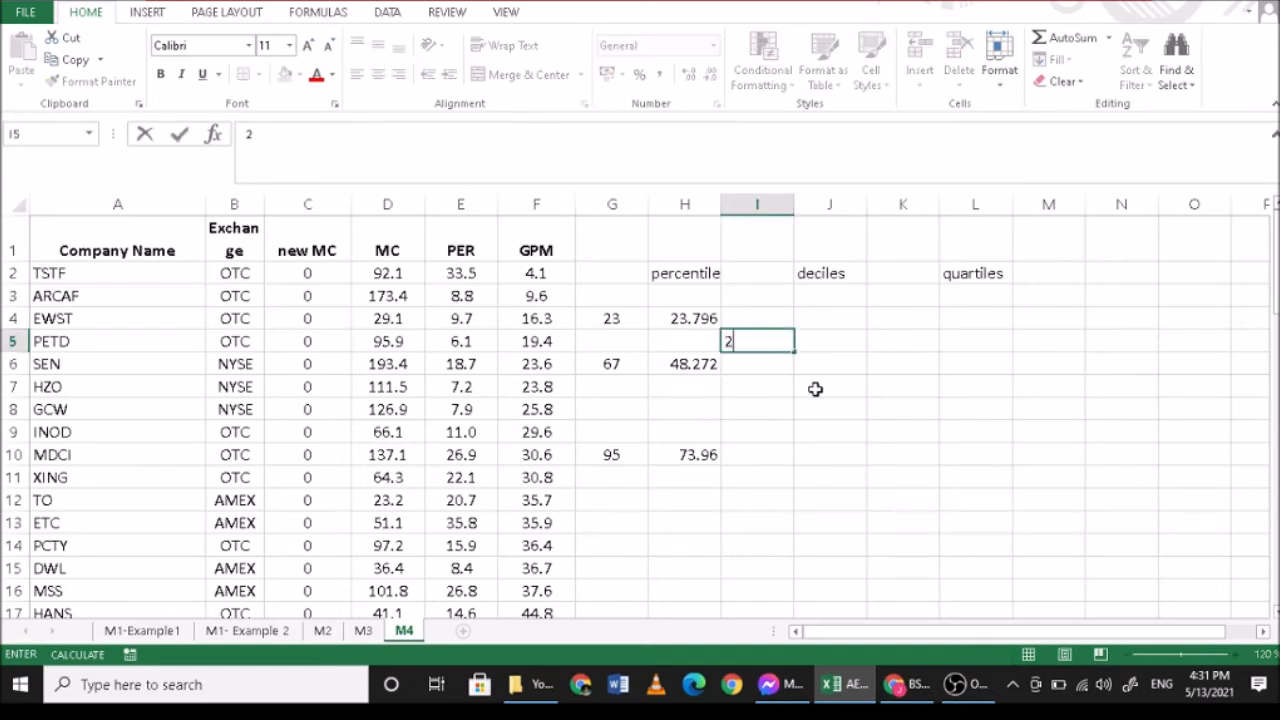
key(Return)
key(Return)
key(Return)
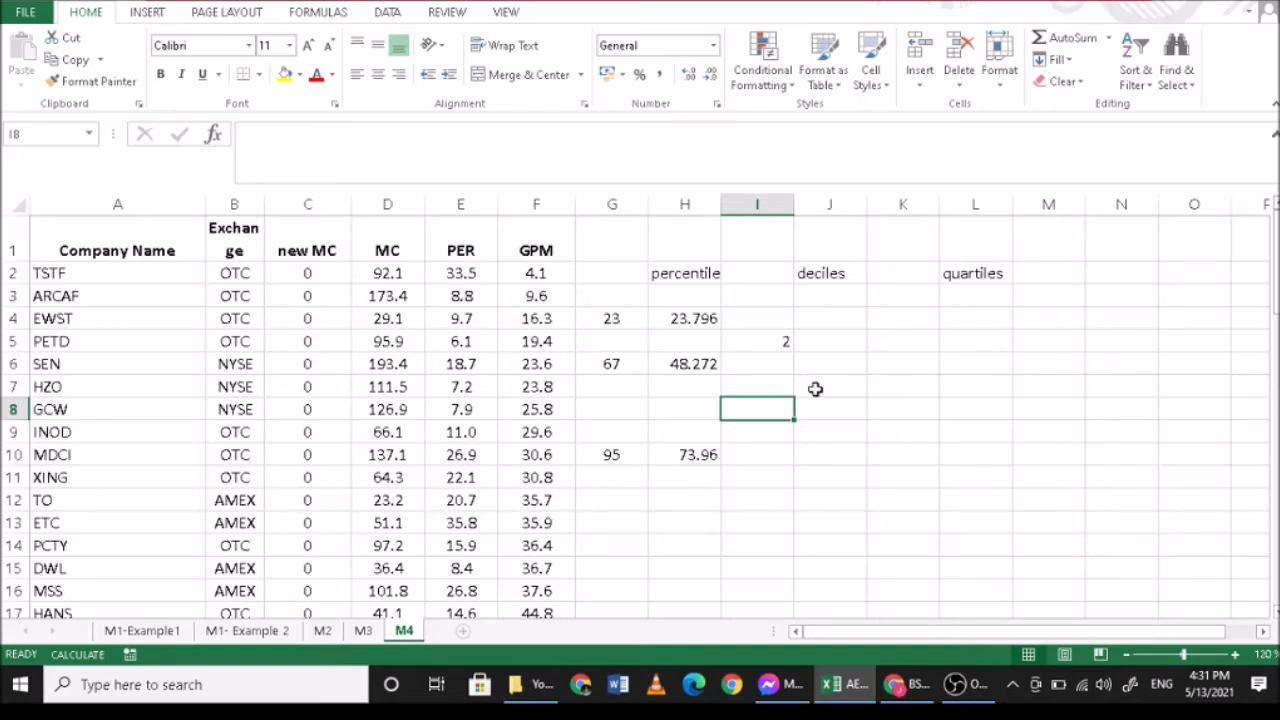
text(5)
key(Return)
key(Return)
key(Return)
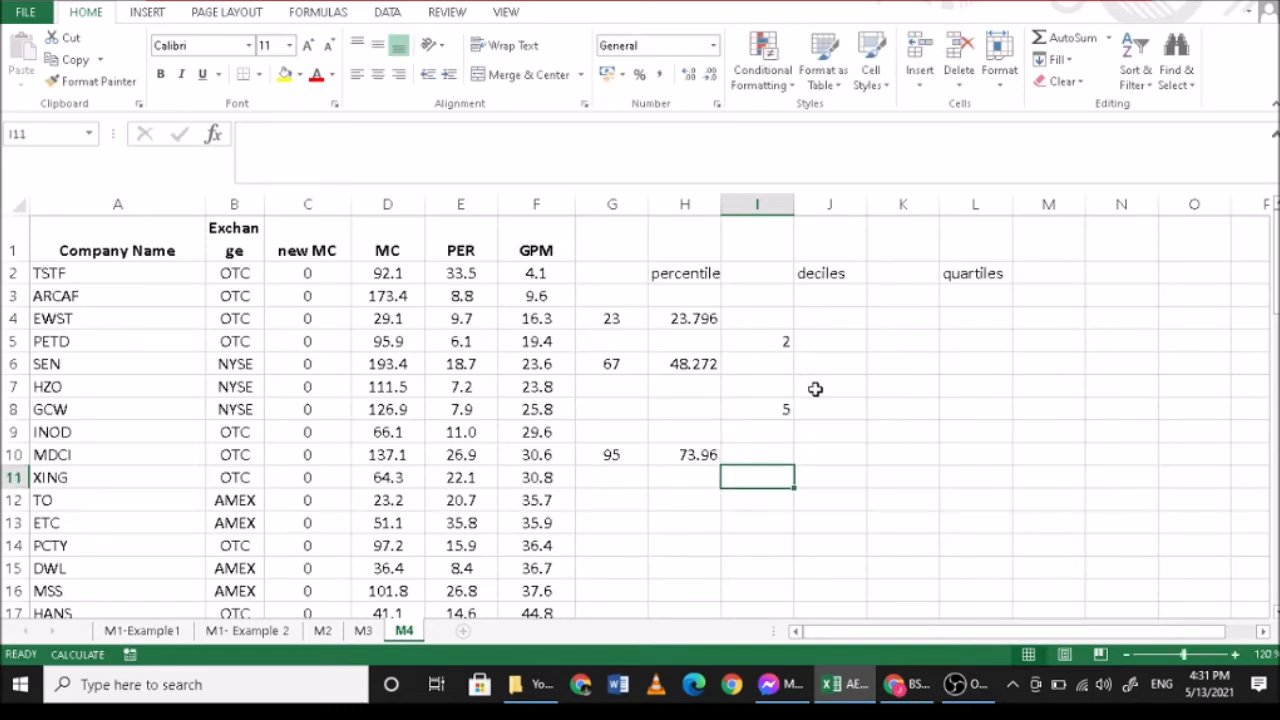
text(8)
key(Return)
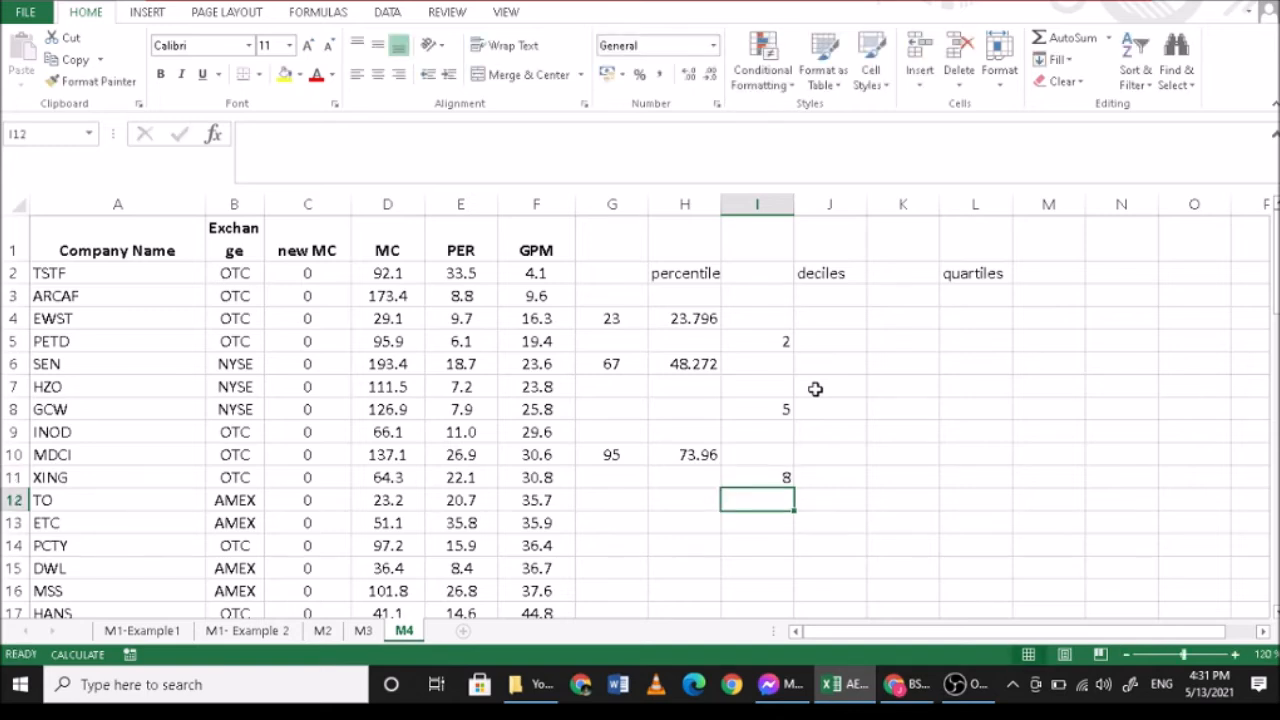
- Try to start a DECILE function in J5 for the second decile
click(831, 345)
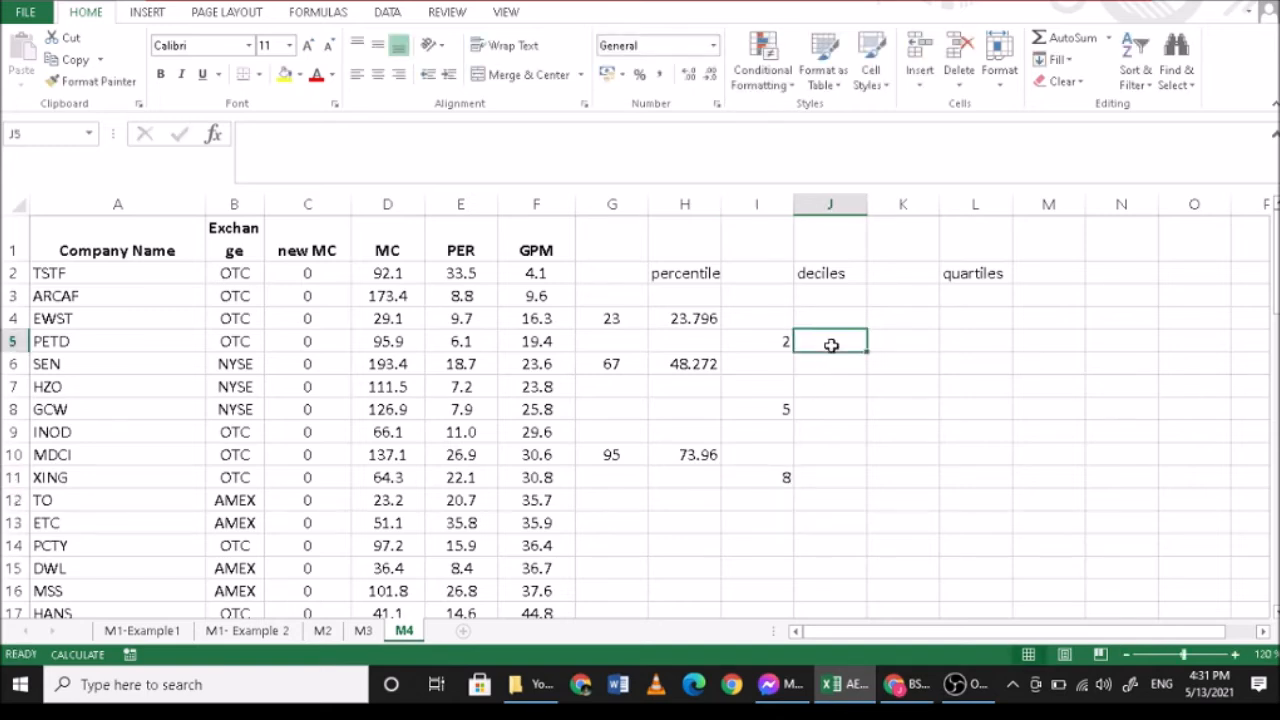
text(=de)
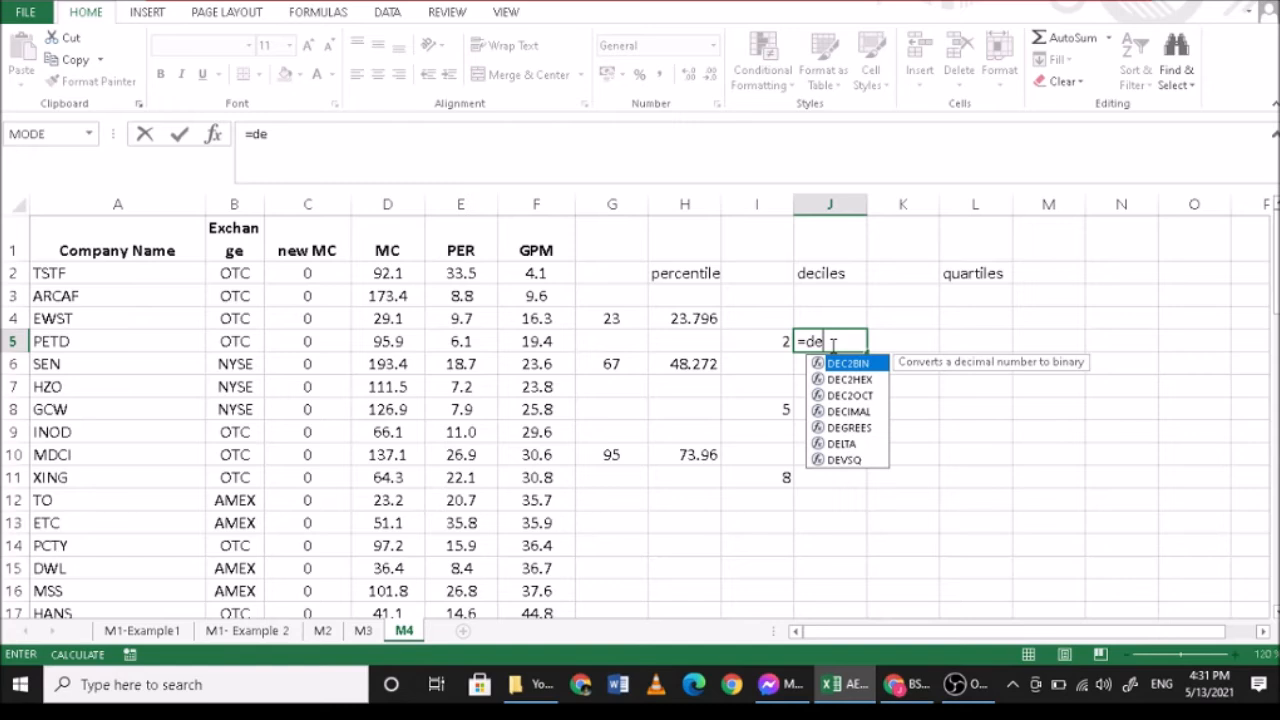
text(c)
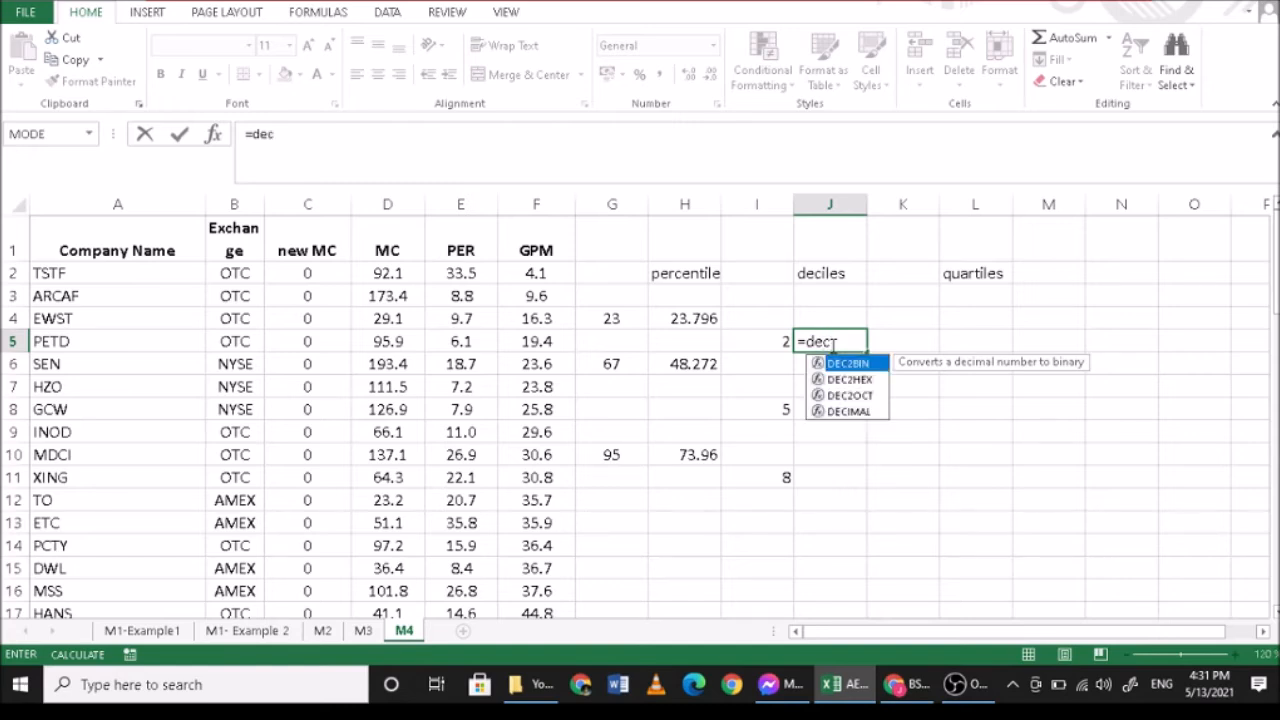
text(ile)
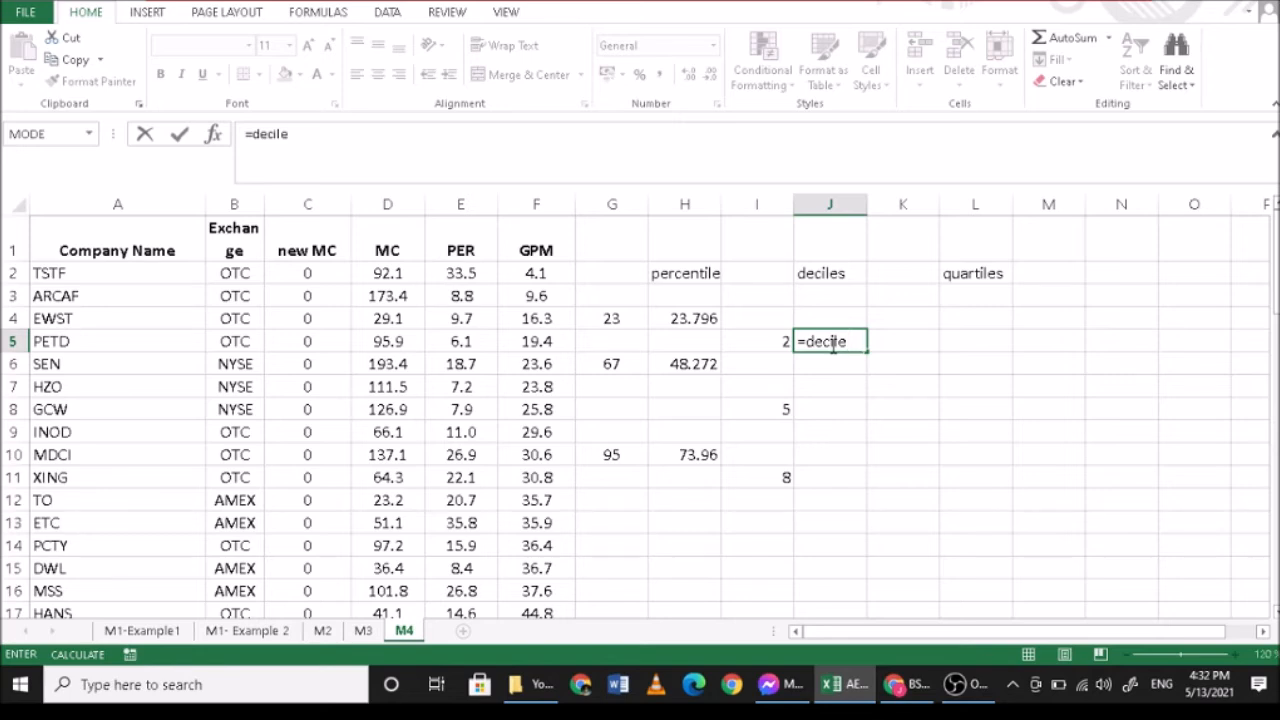
key(BackSpace)
key(BackSpace)
key(BackSpace)
key(BackSpace)
key(BackSpace)
key(BackSpace)
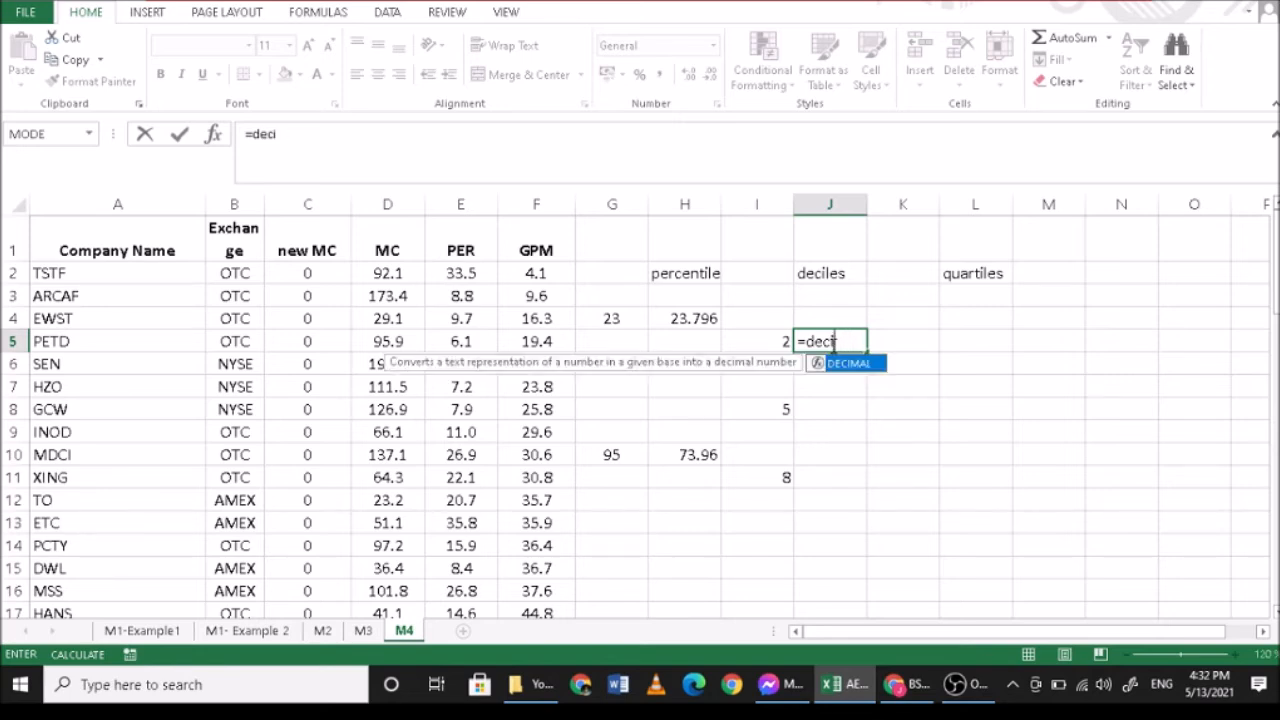
- Calculate the second decile of GPM in J5 with =PERCENTILE.EXC(F2:F26,0.2)
text(perce)
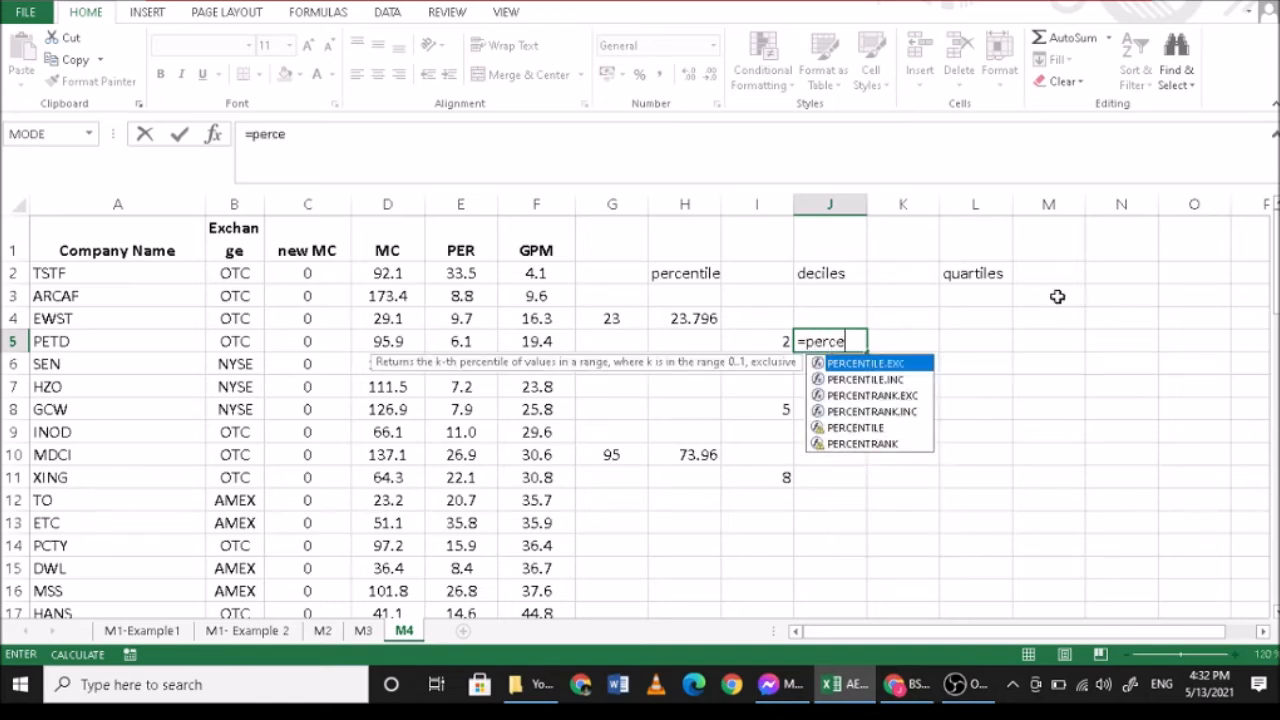
text(ntile)
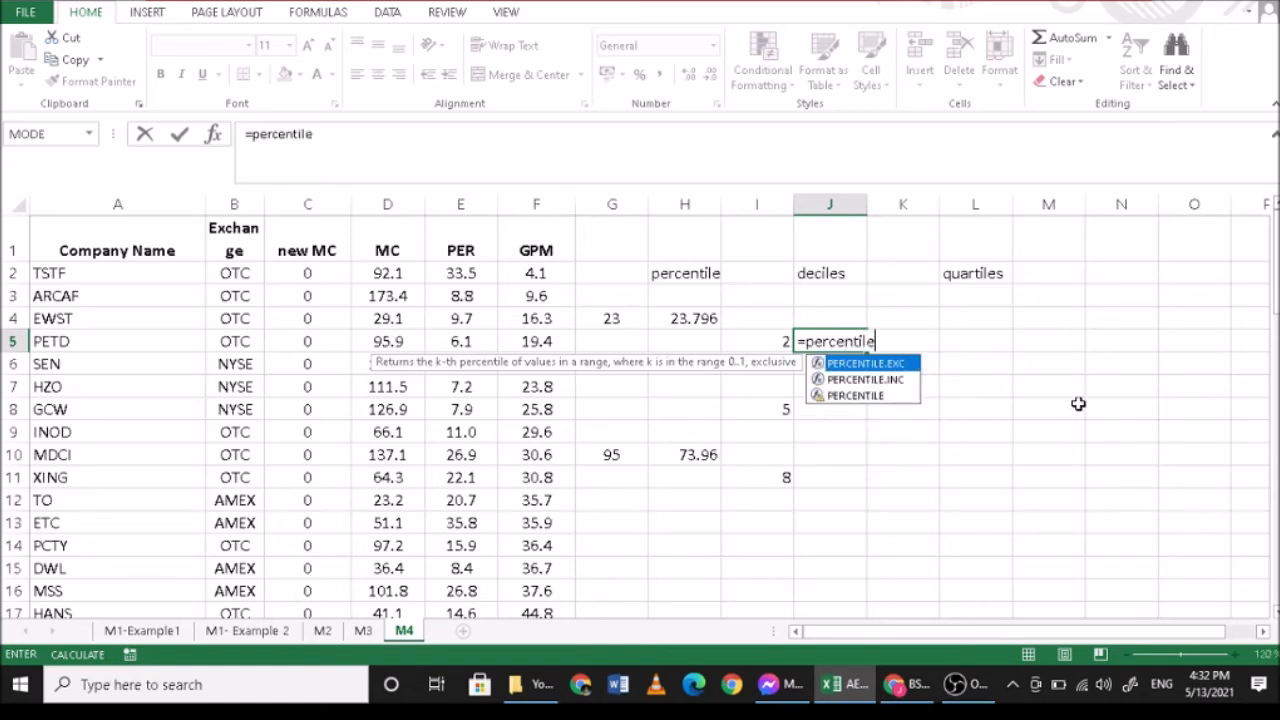
text(.exc)
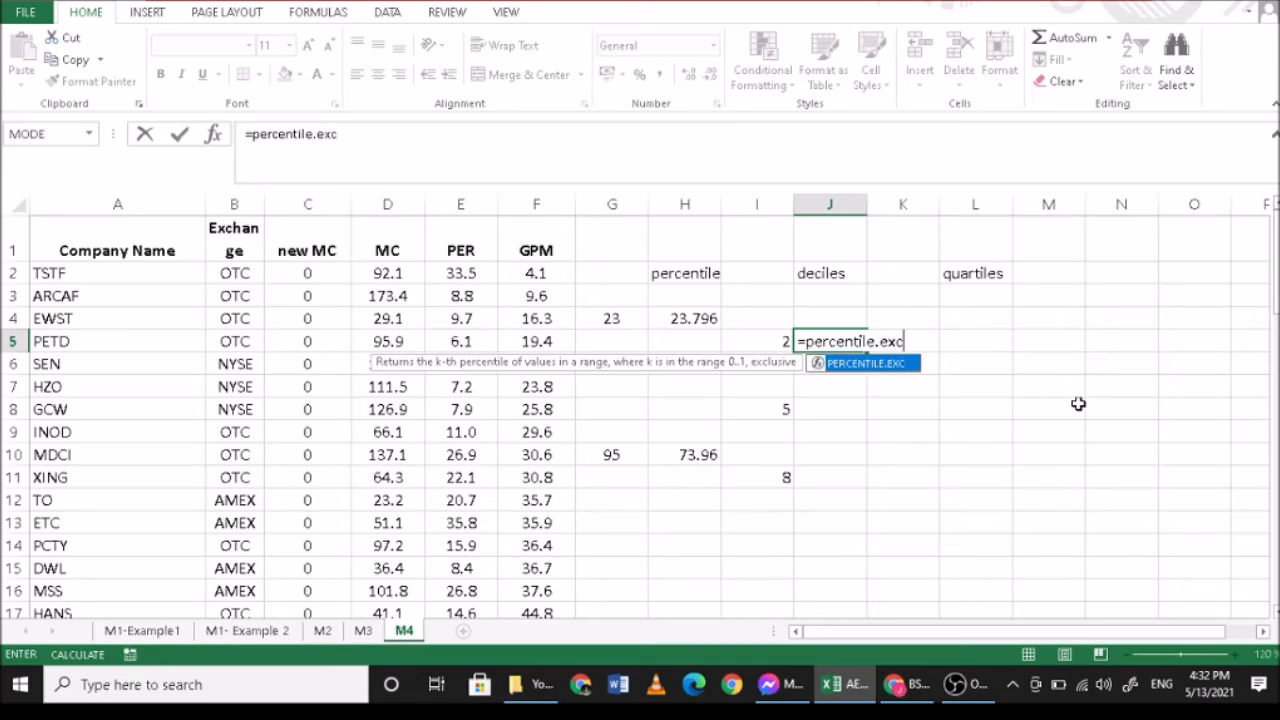
text(()
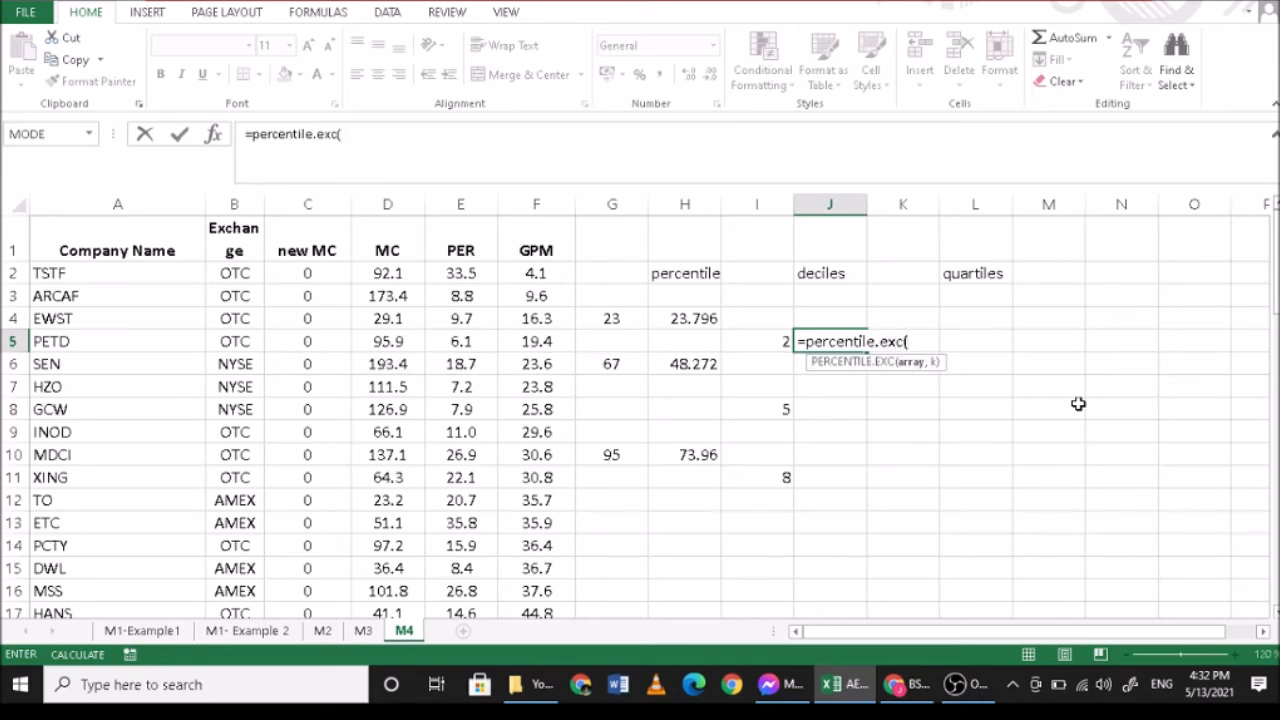
click(550, 282)
drag(530, 710, 529, 566)
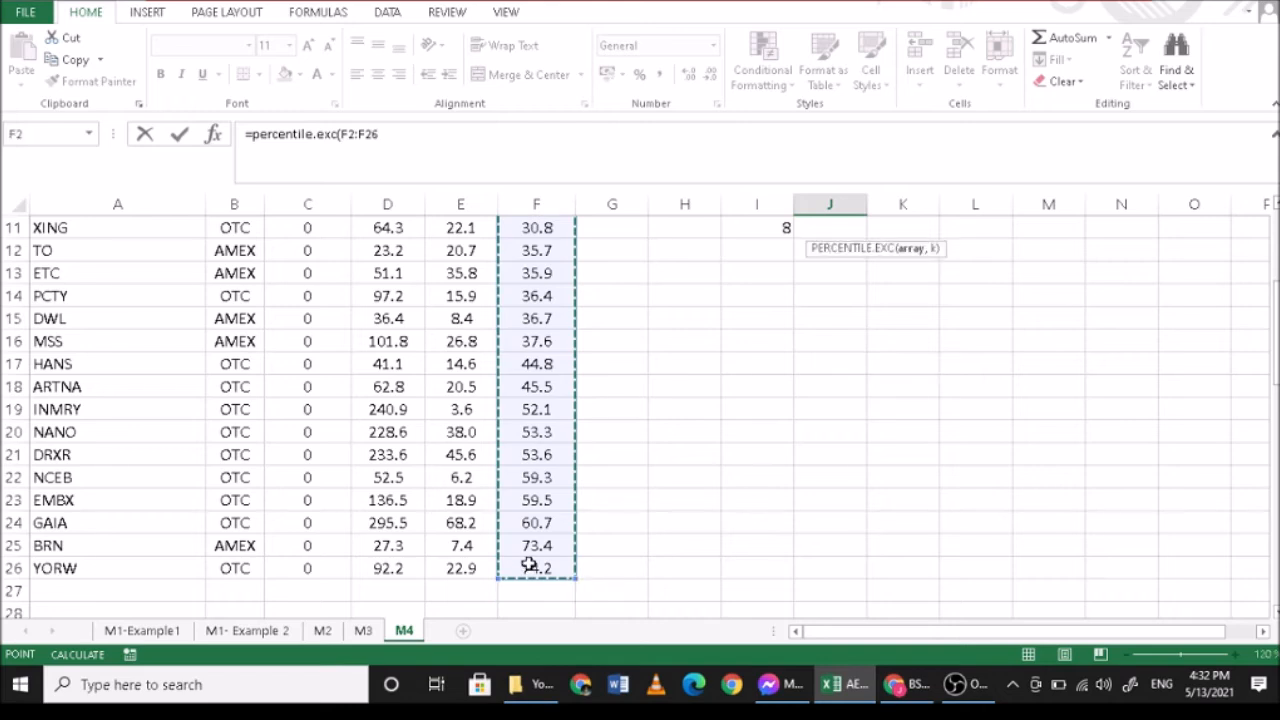
text(,0.2)
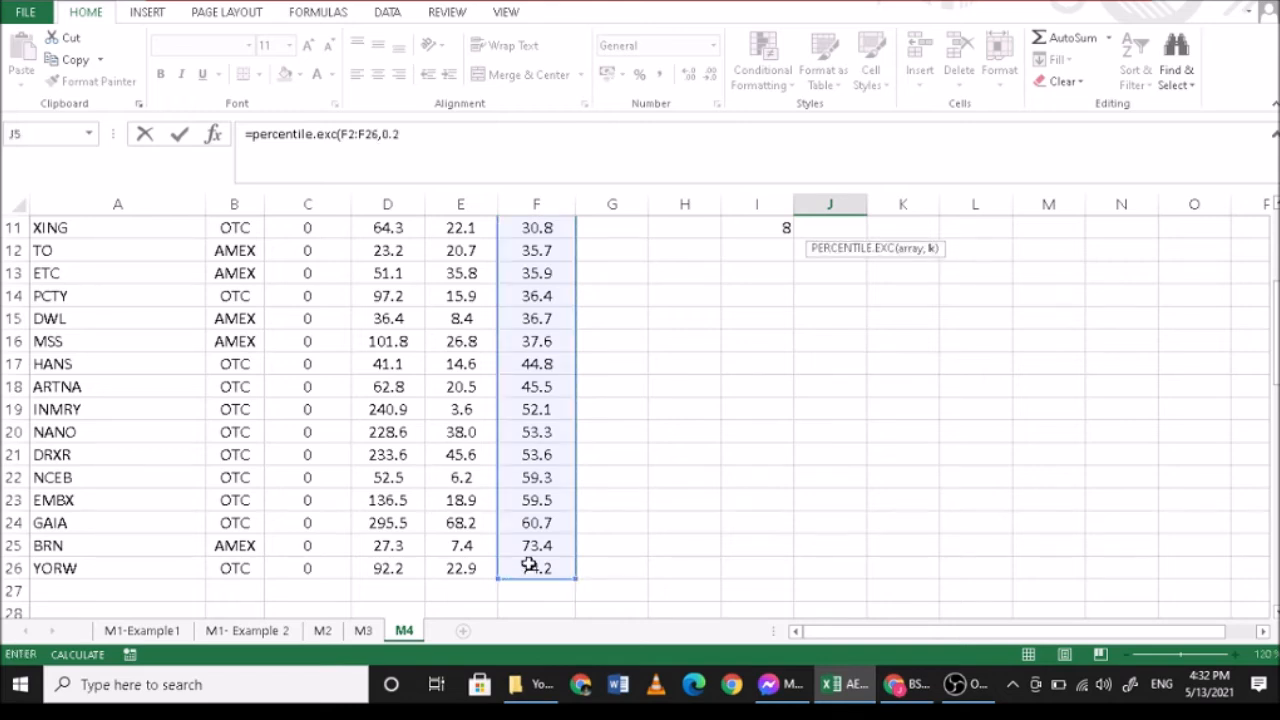
text())
key(Return)
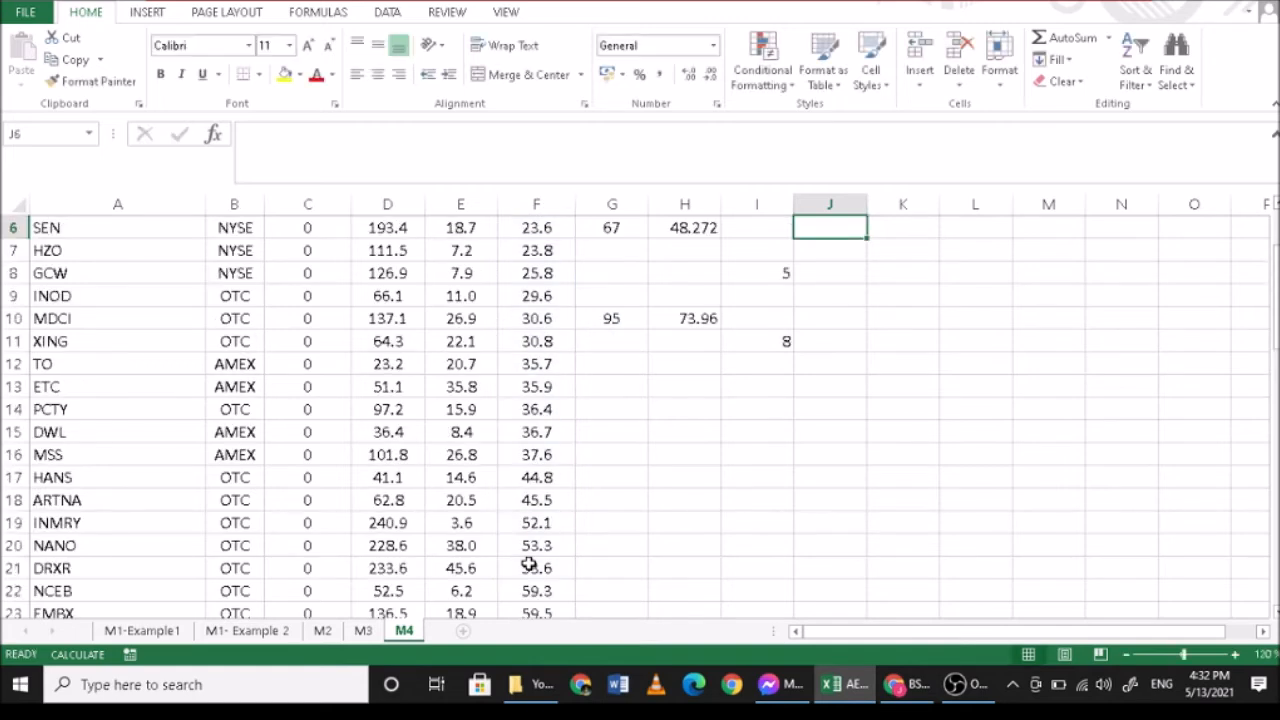
- Compare the second decile in J5 with the lowest GPM values in F2:F6
scroll(531, 563, up, 2)
click(843, 342)
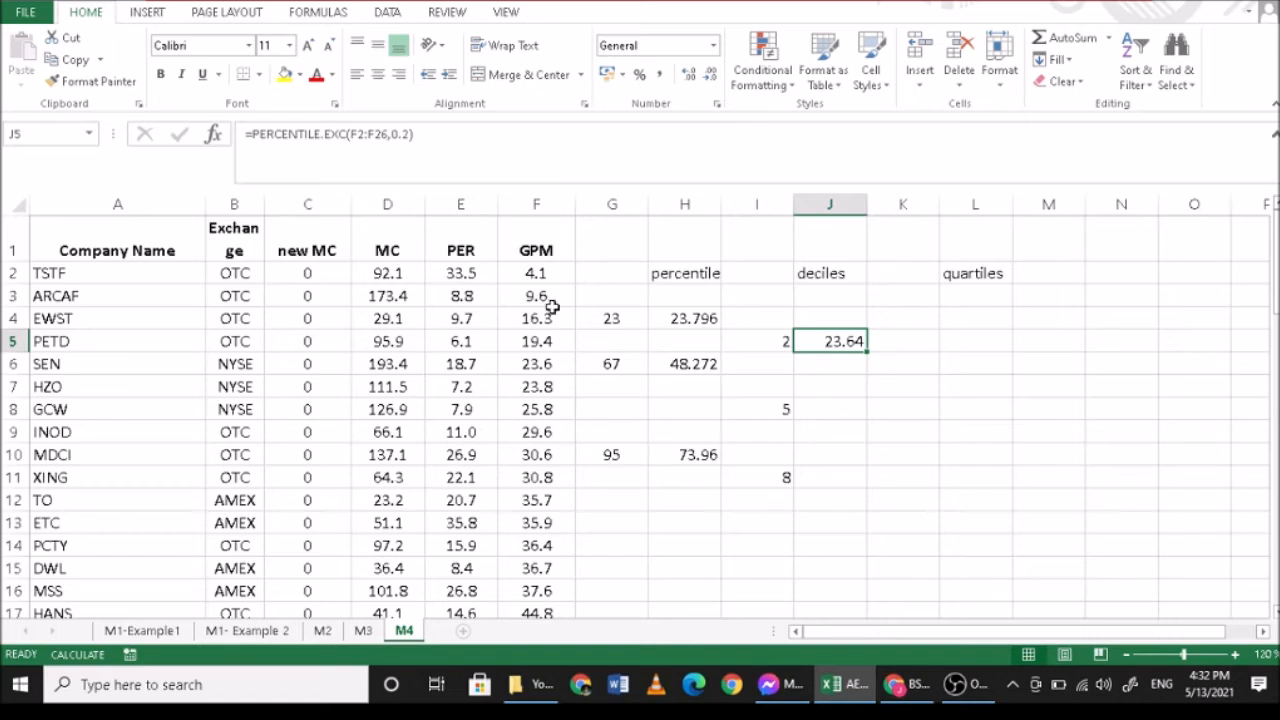
drag(549, 274, 551, 362)
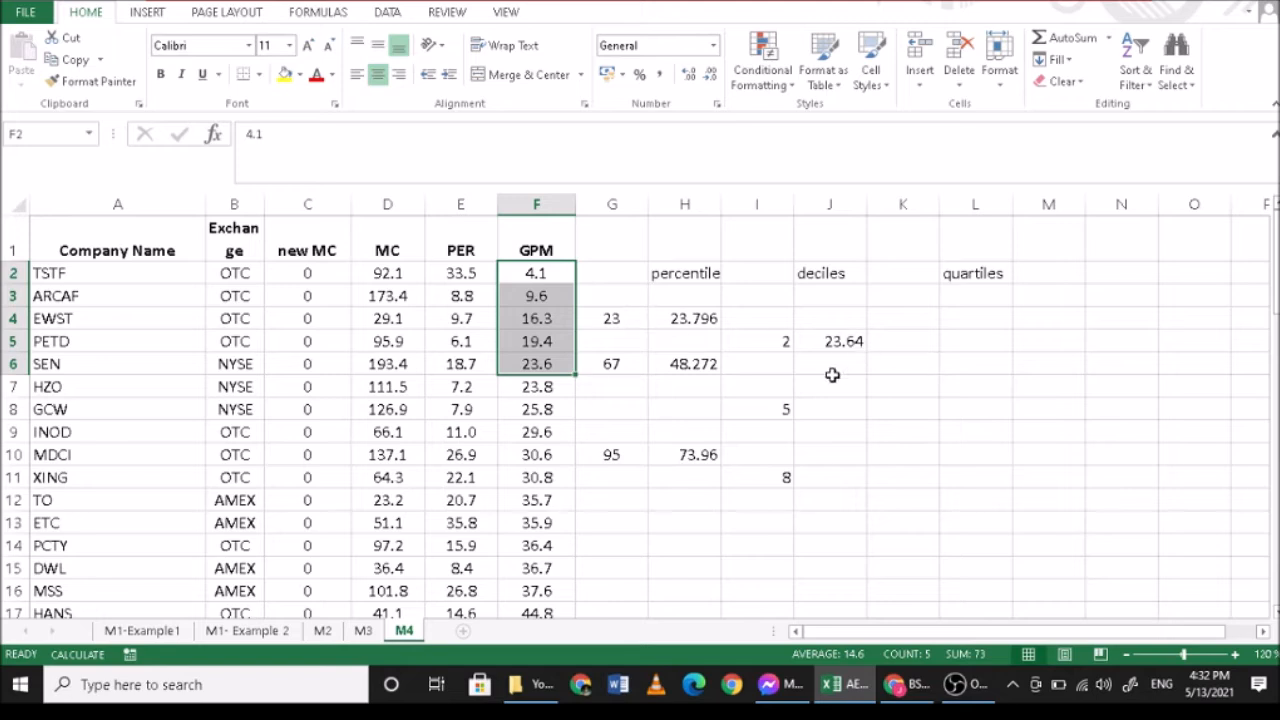
- Calculate the fifth decile of GPM in J8 with =PERCENTILE.EXC(F2:F26,0.5)
click(829, 410)
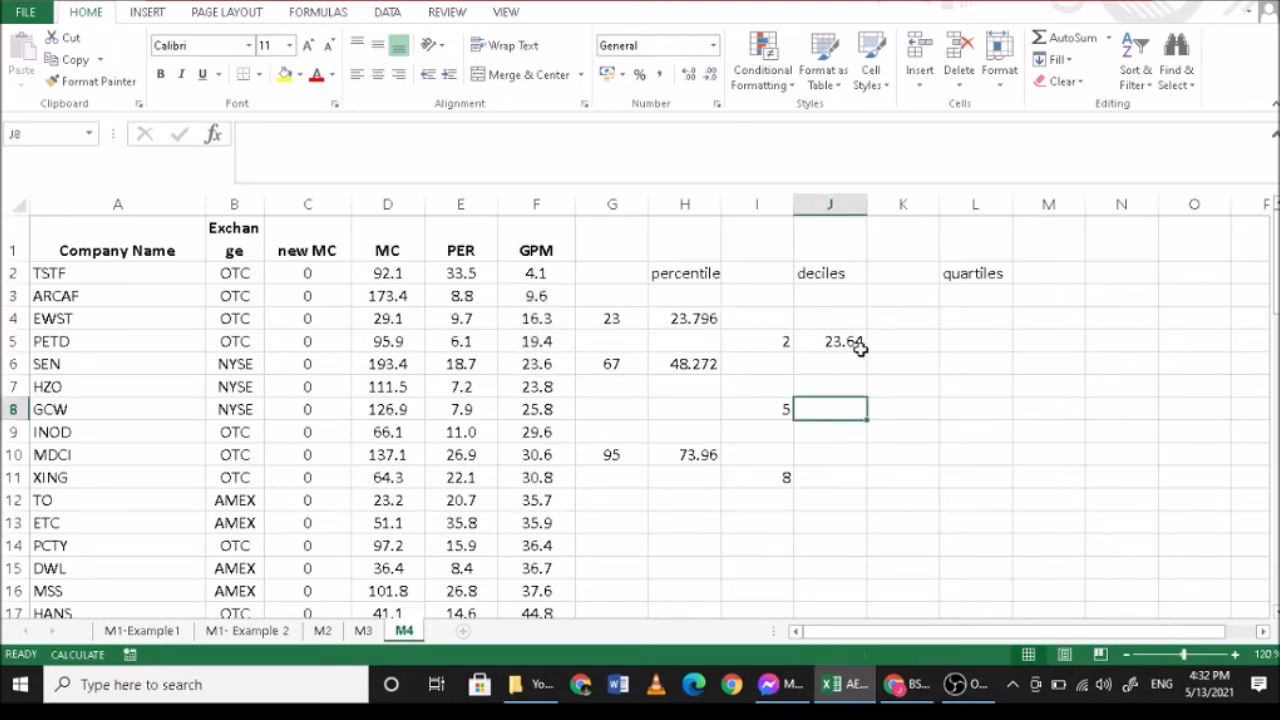
text(=)
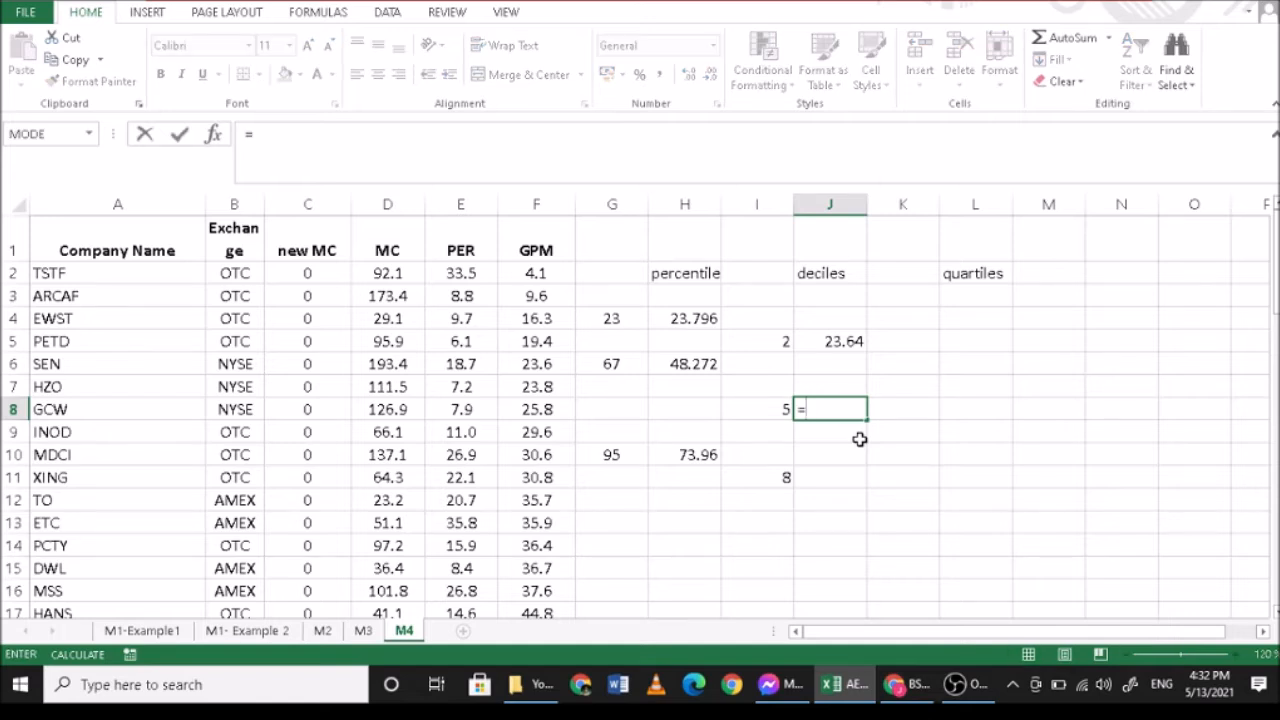
text(p)
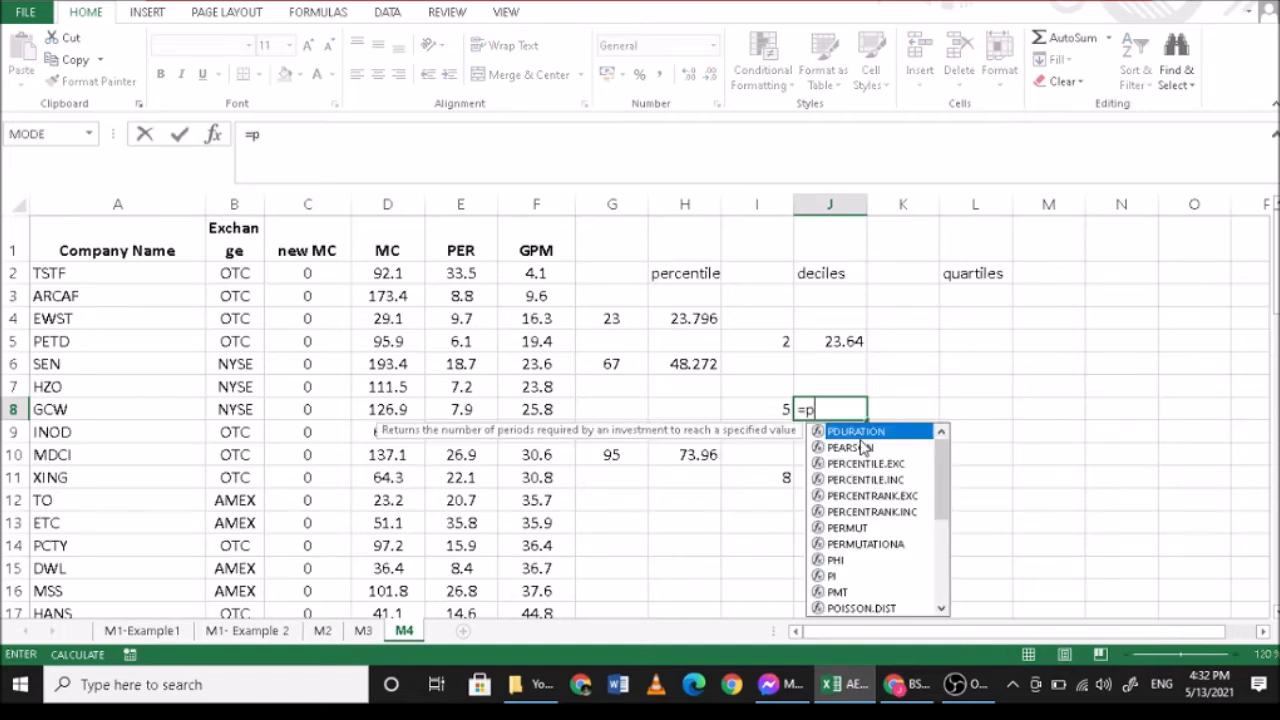
text(ercent)
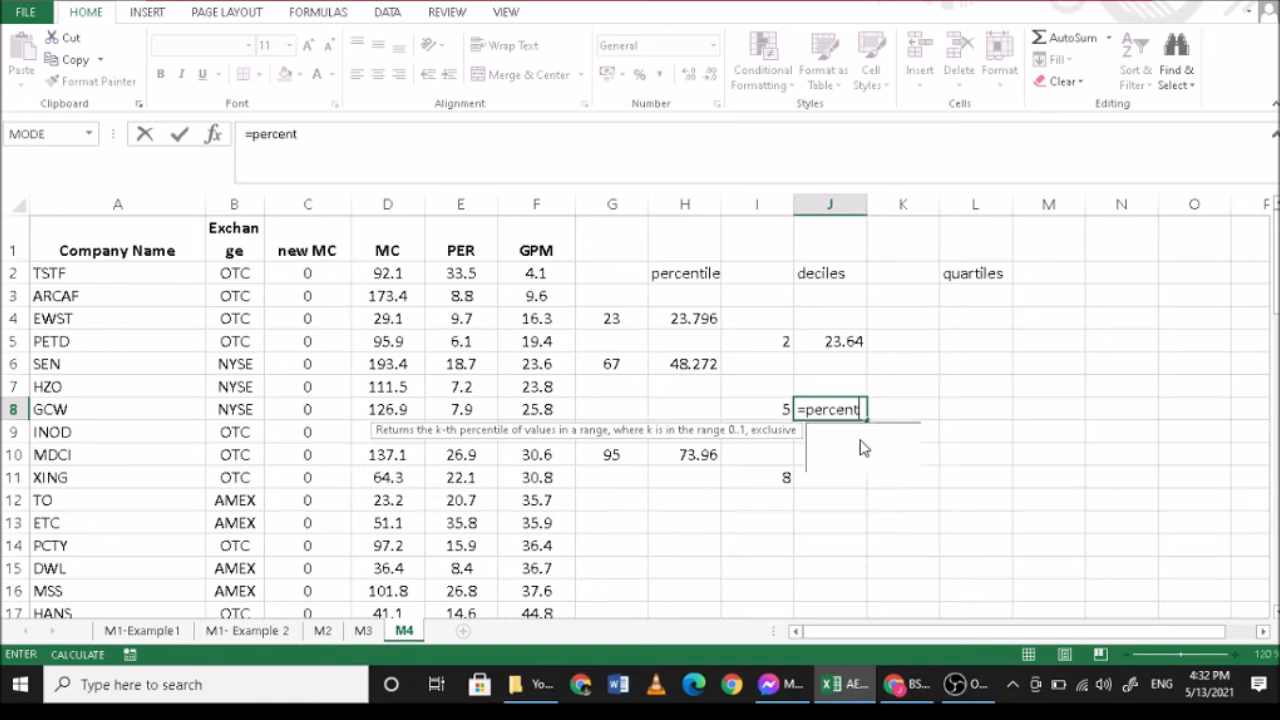
text(ile.exc)
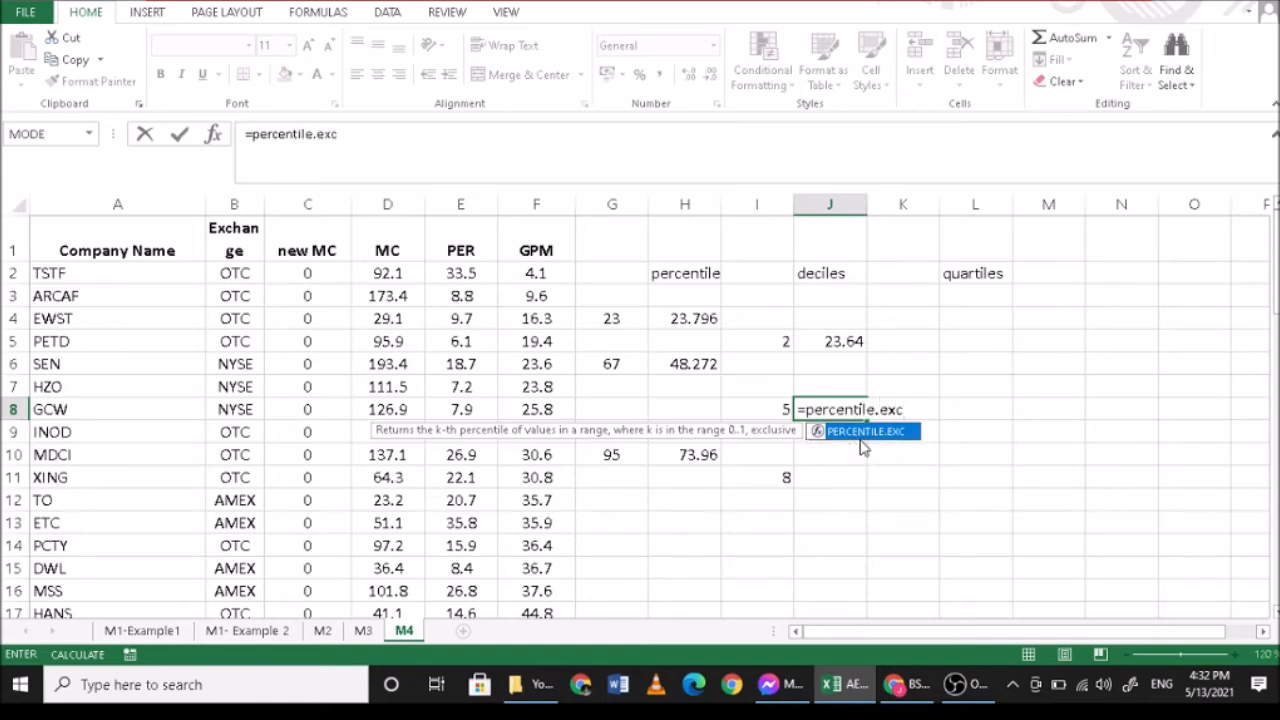
text(()
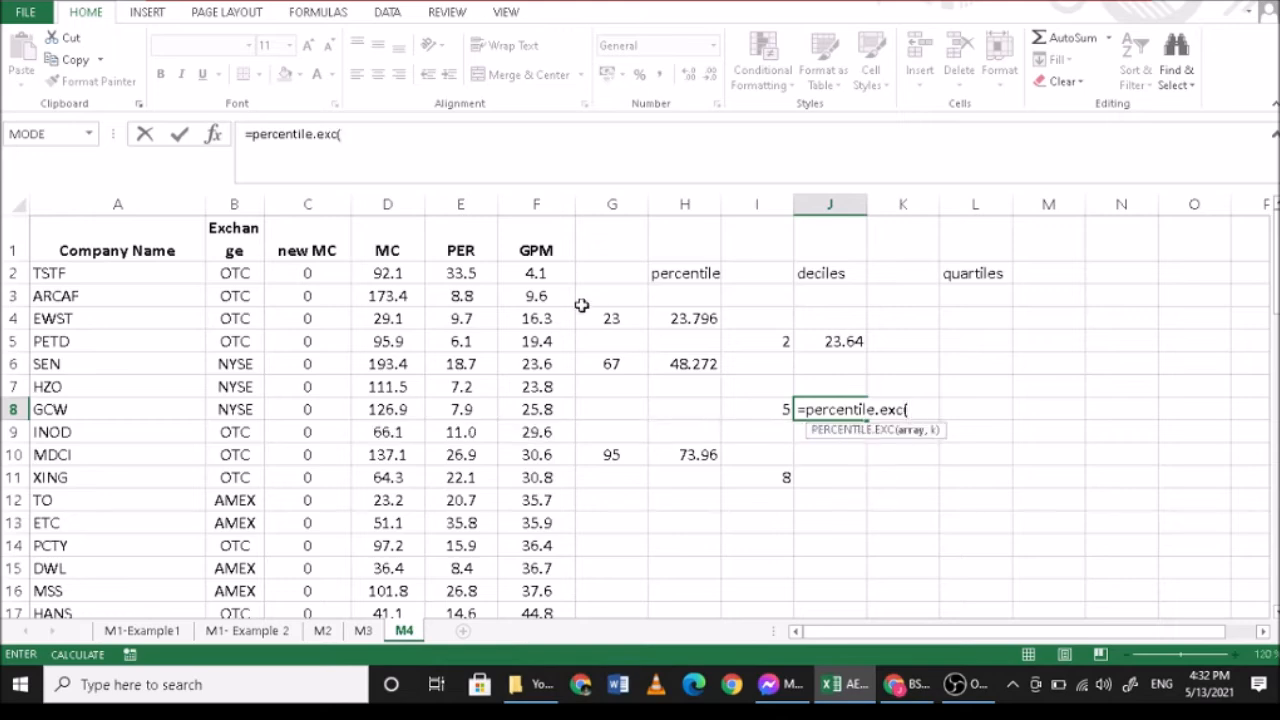
drag(545, 275, 545, 567)
scroll(793, 510, up, 1)
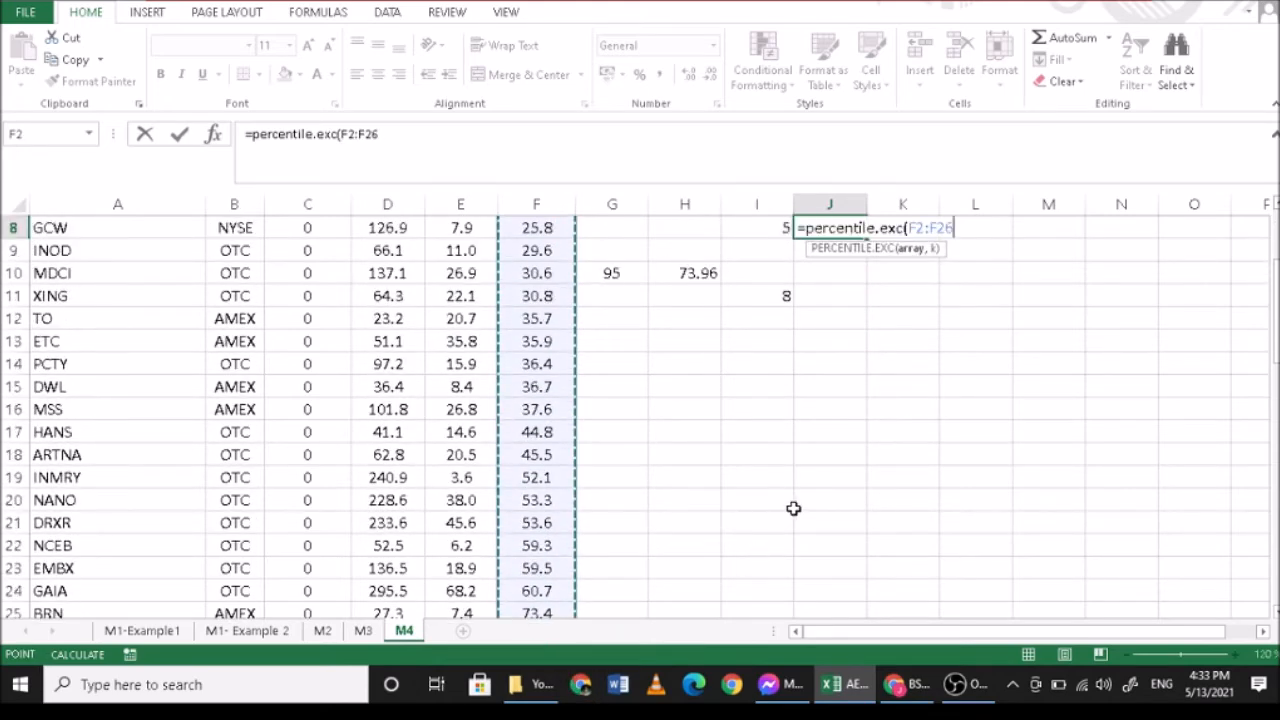
scroll(793, 509, down, 1)
text(,0.5)
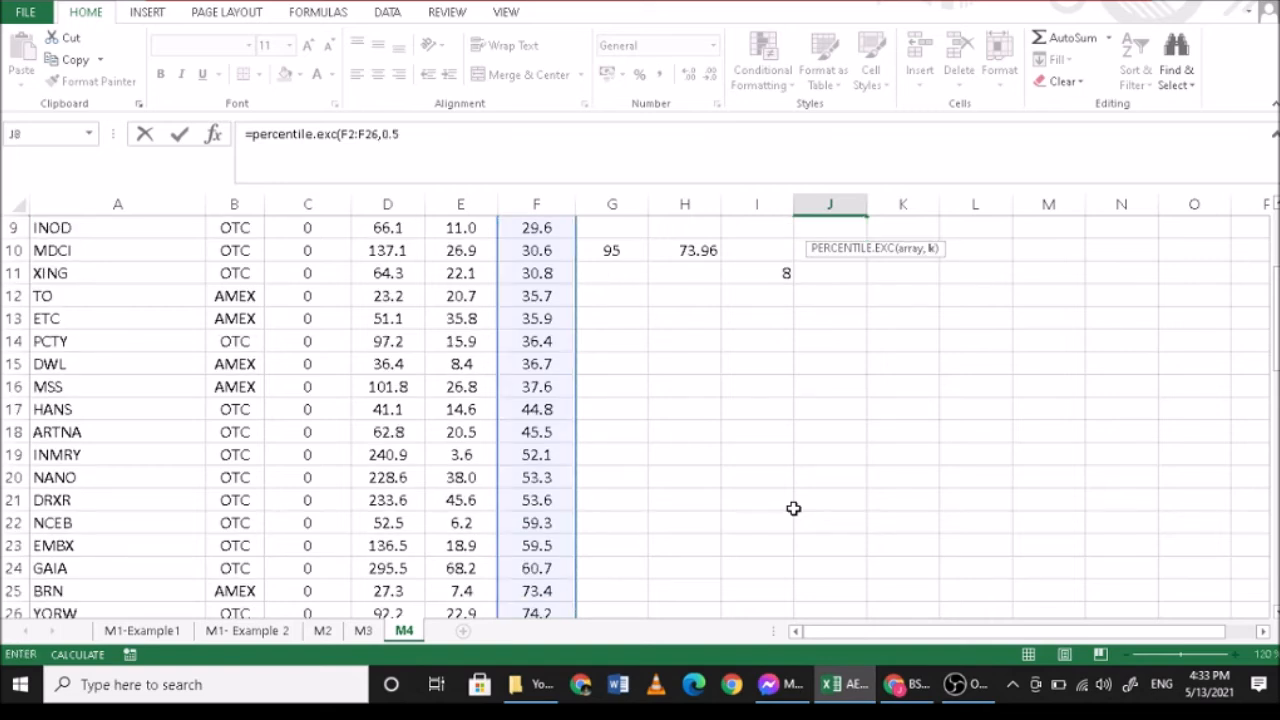
key(Return)
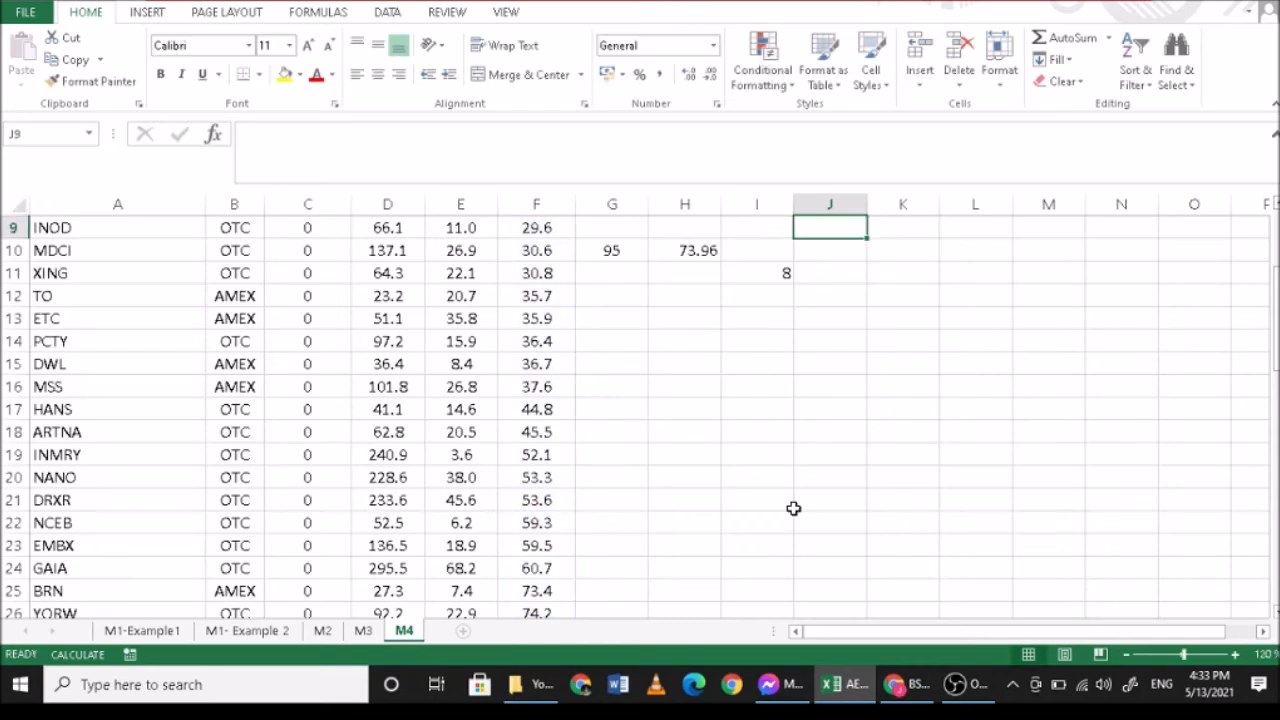
scroll(793, 509, up, 2)
click(834, 318)
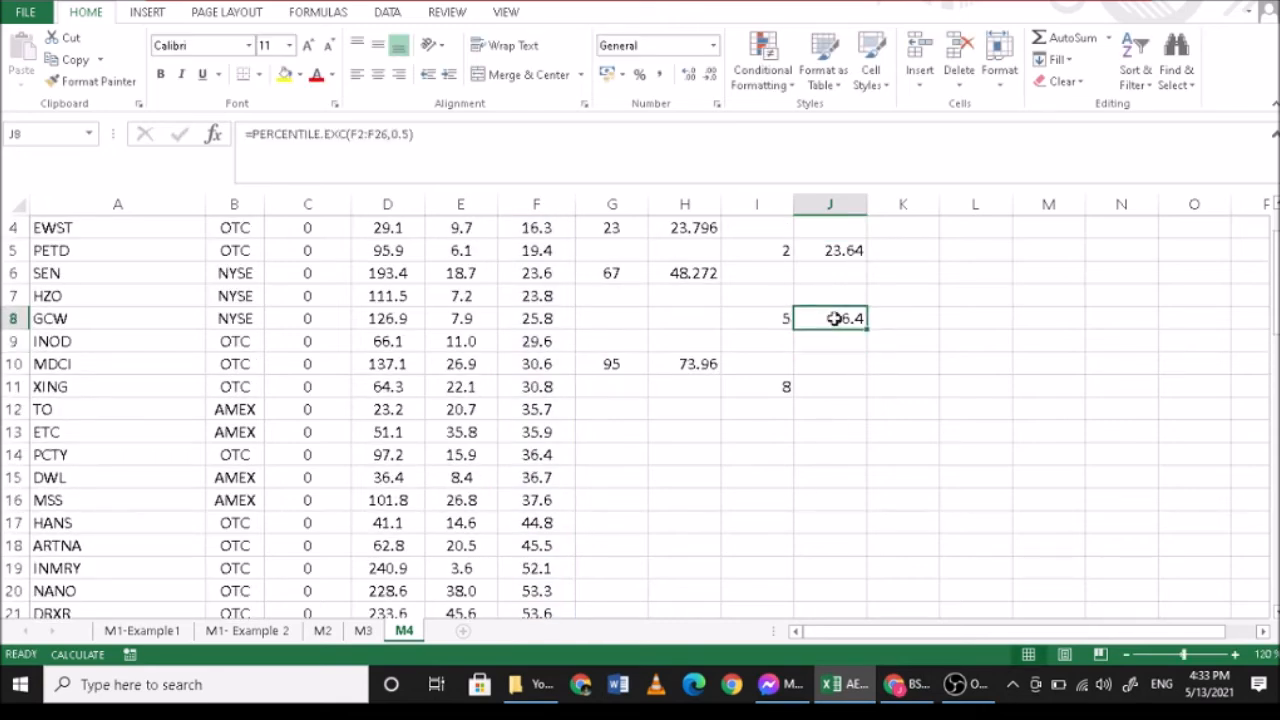
- Calculate the eighth decile of GPM in J11 with =PERCENTILE.EXC(F2:F26,0.8)
click(819, 388)
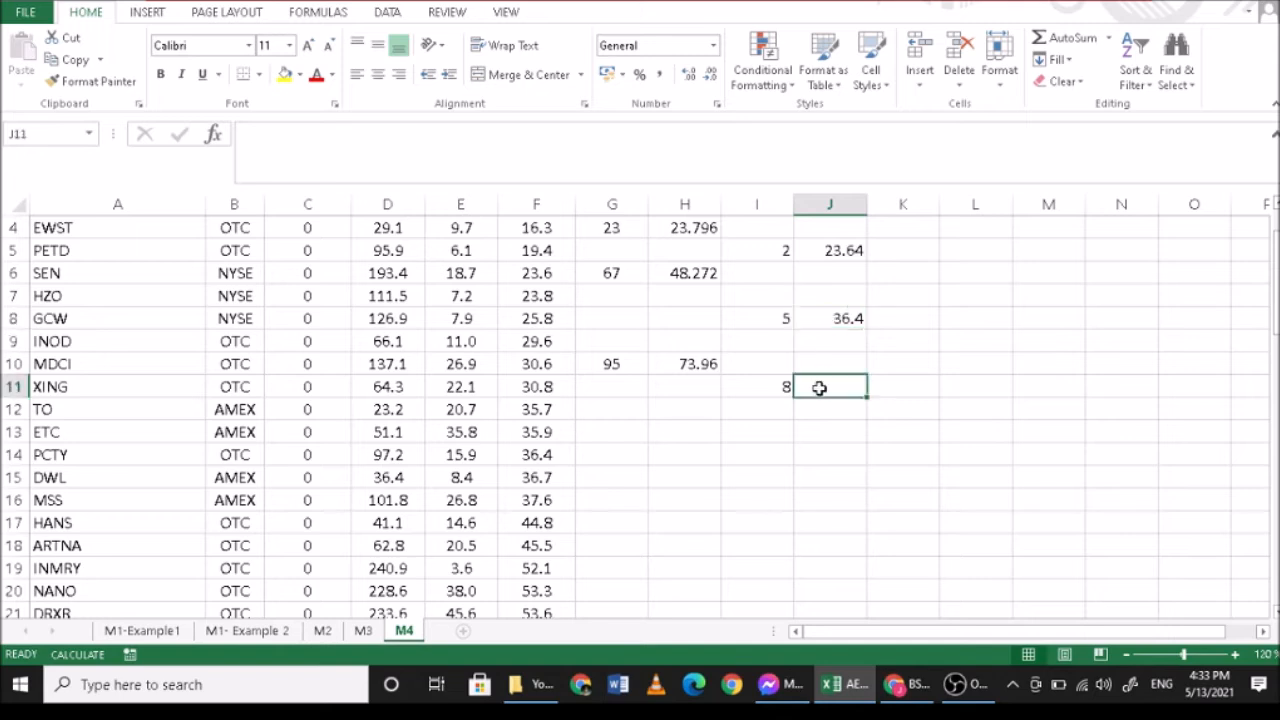
text(=)
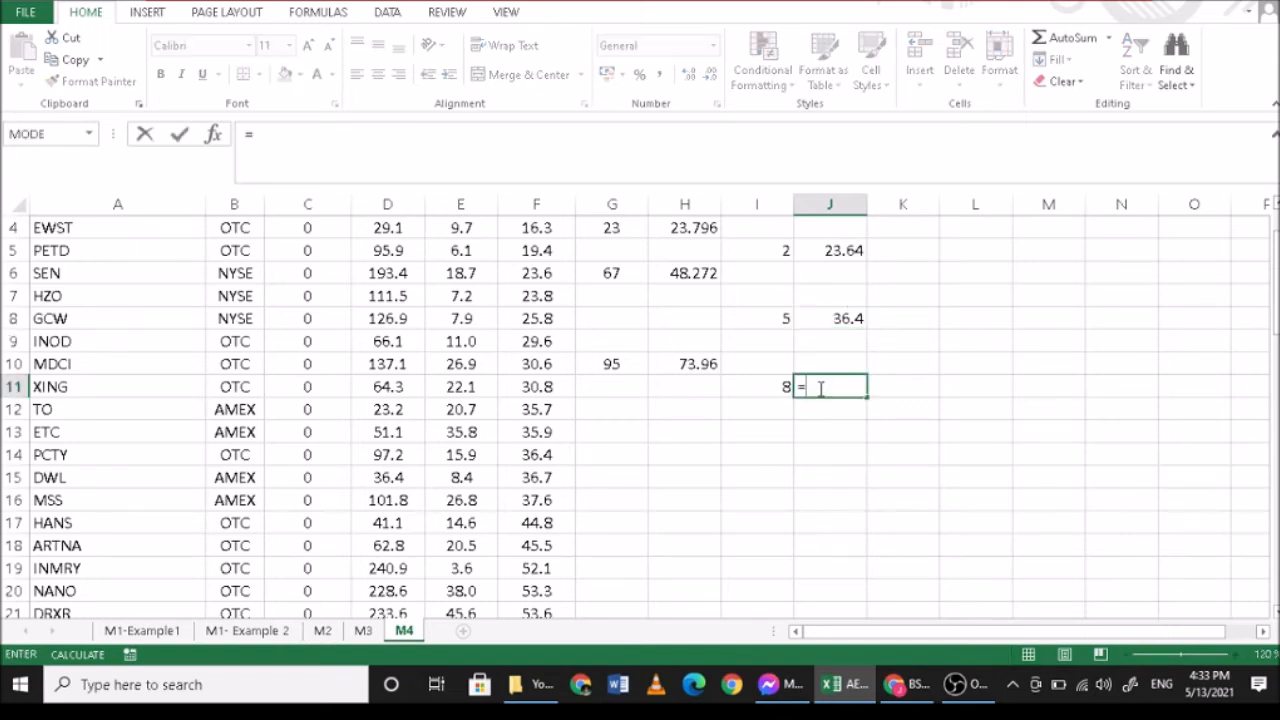
text(per)
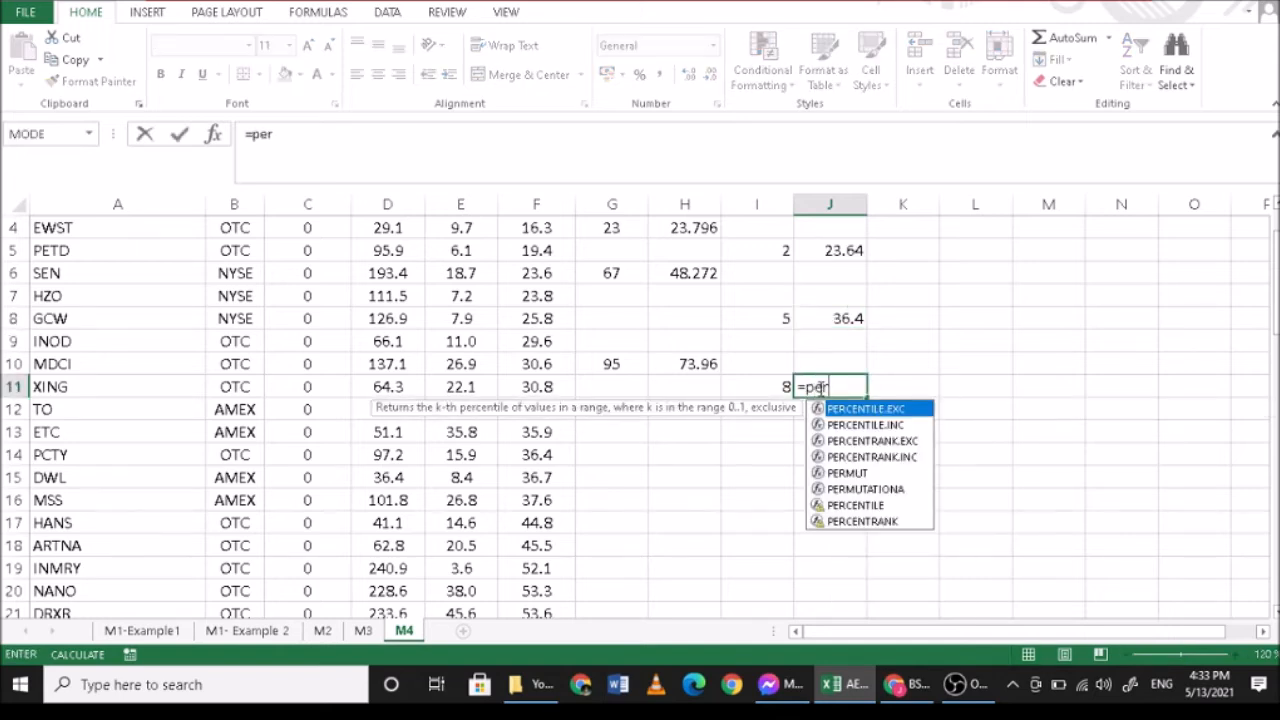
text(centil)
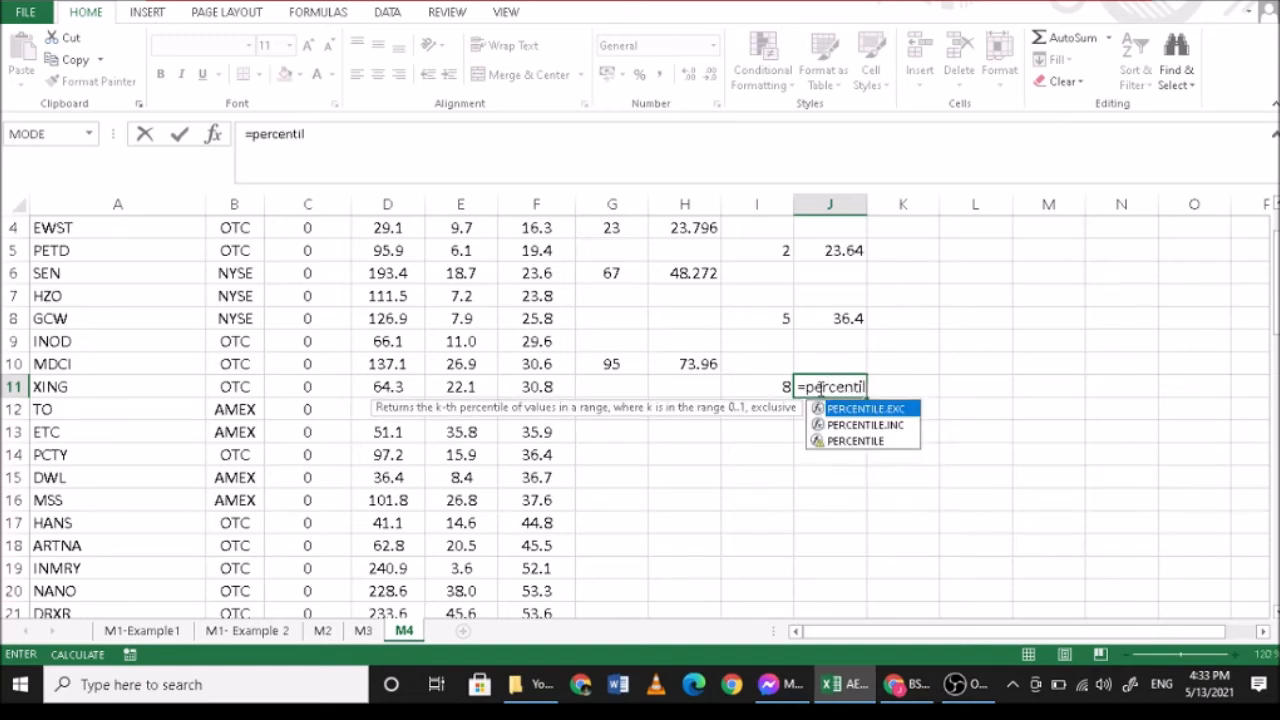
text(e.exc)
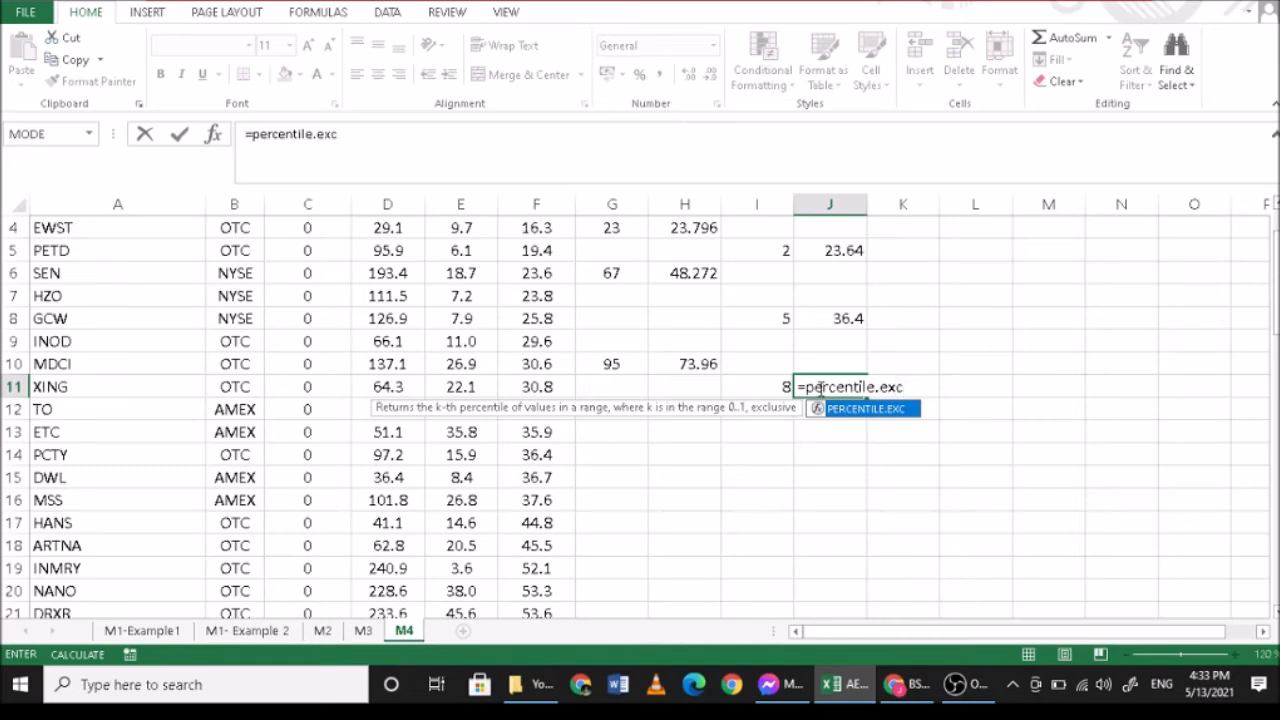
text(()
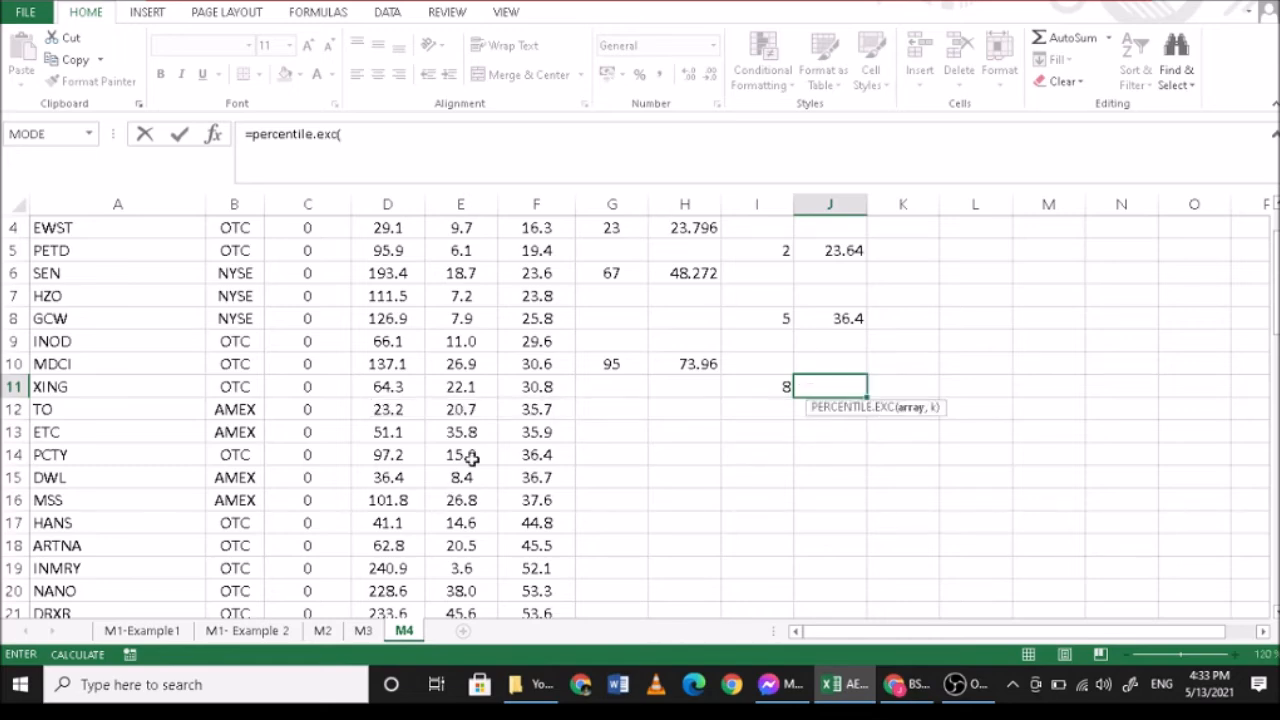
scroll(502, 419, up, 1)
drag(537, 273, 553, 565)
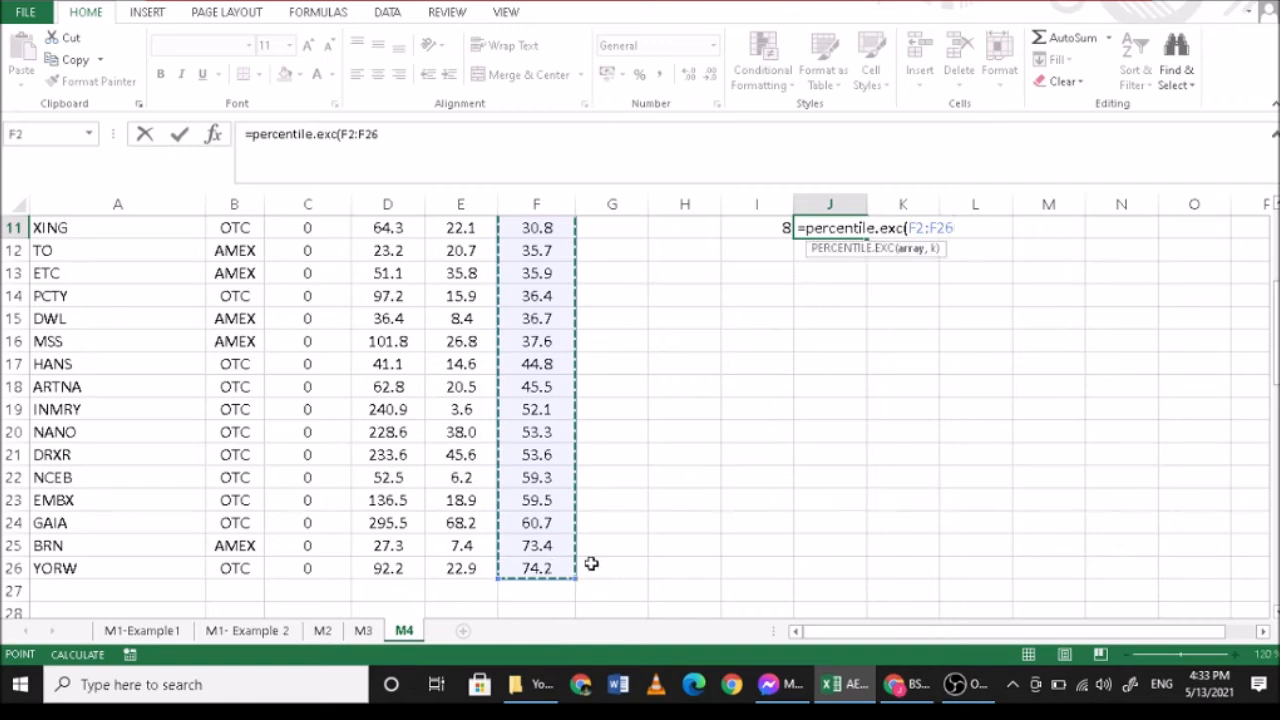
text(,0.8))
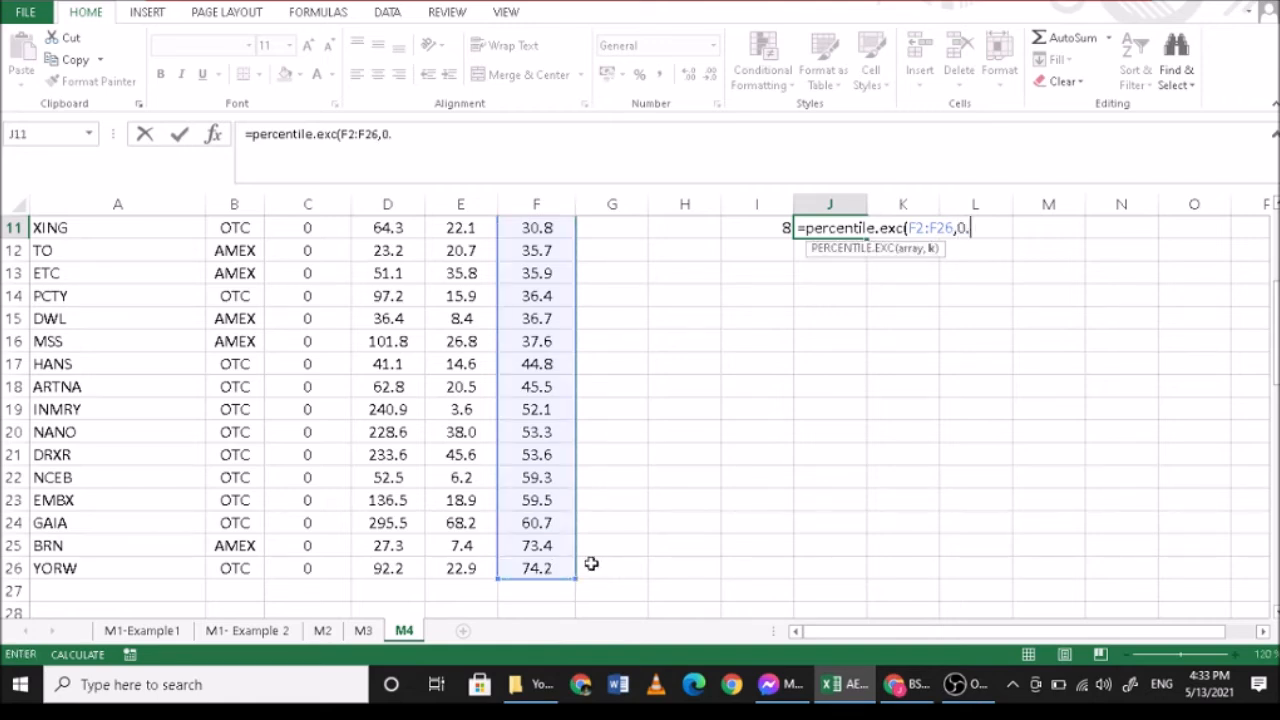
key(Return)
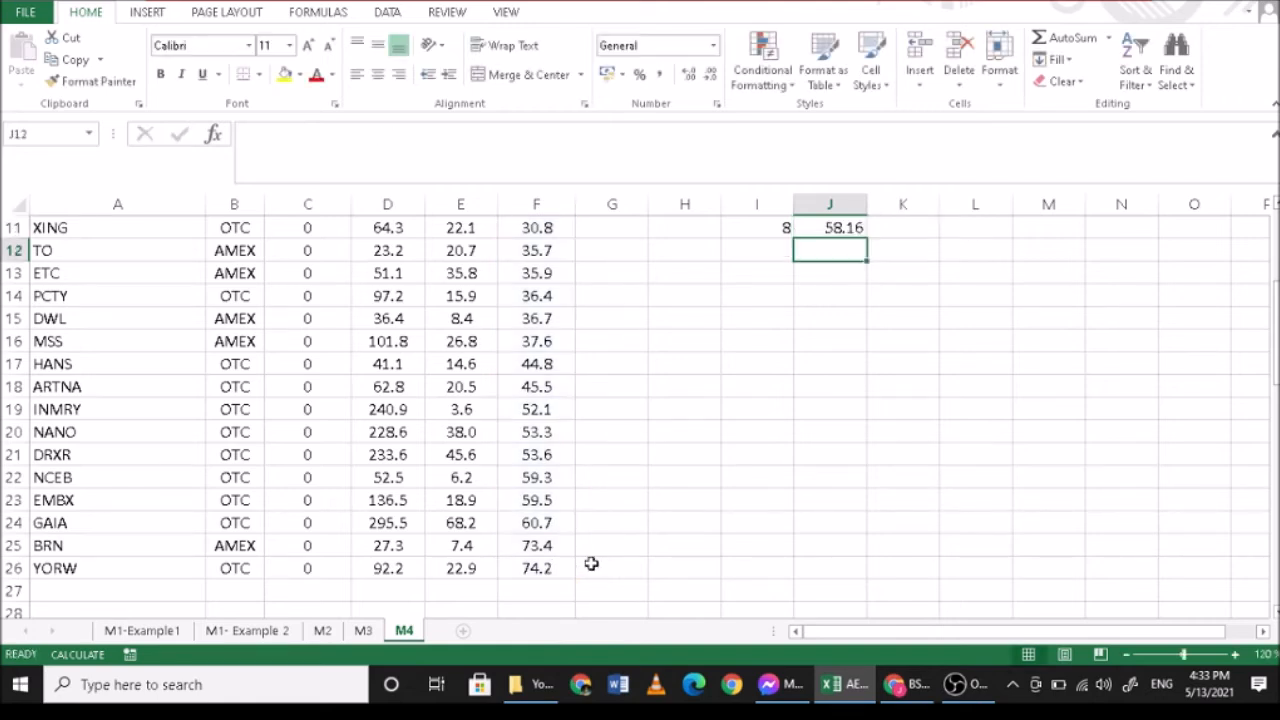
- Compare the eighth decile in J11 with the neighbouring GPM values in F21 and F22
scroll(700, 460, up, 1)
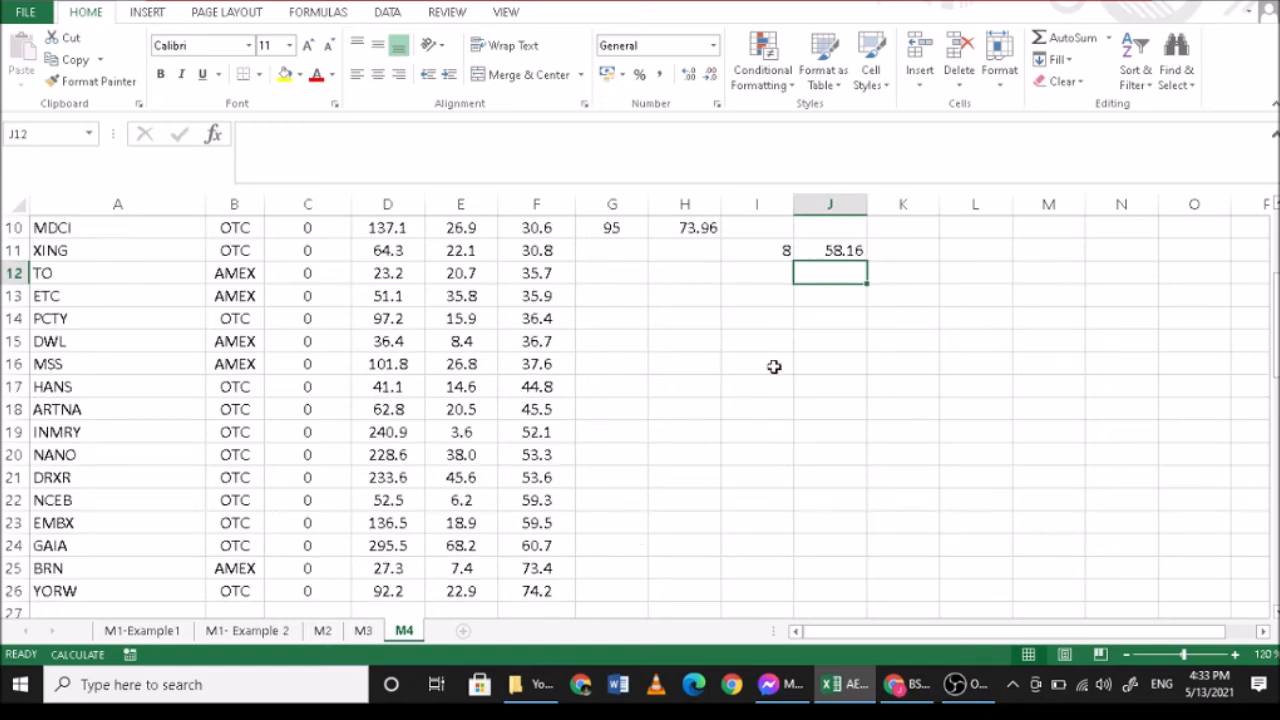
scroll(743, 391, down, 1)
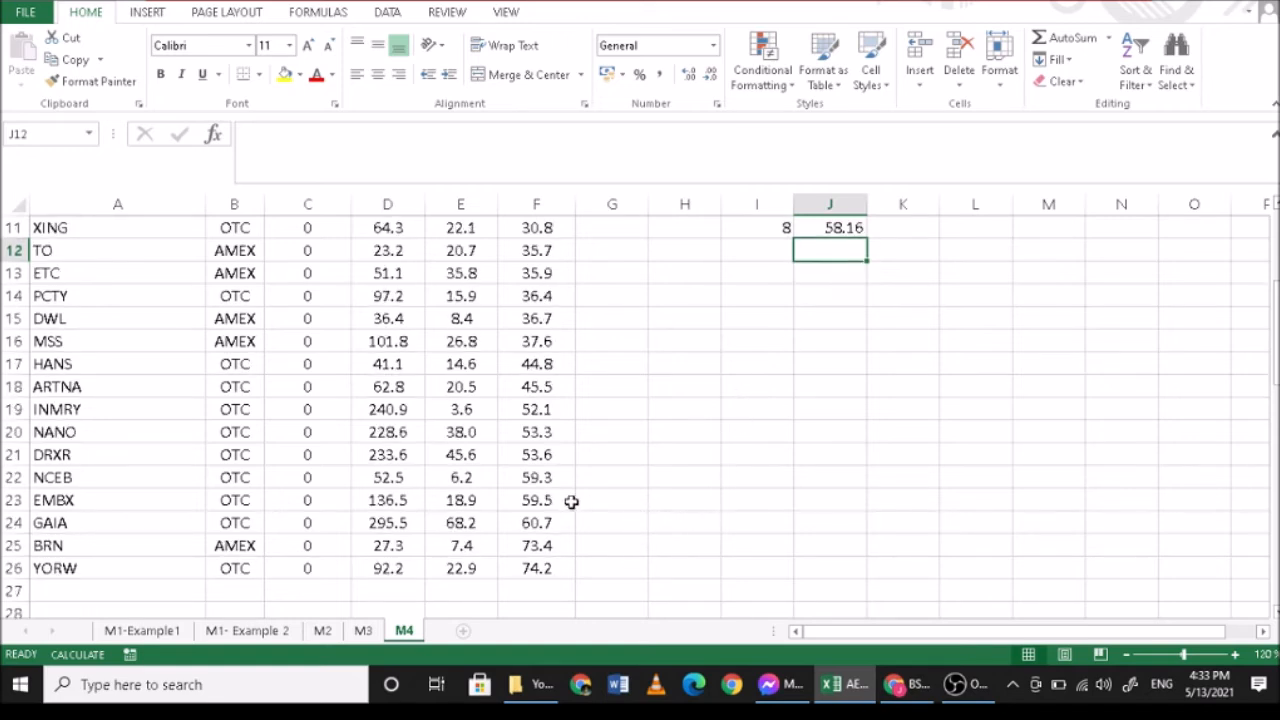
click(547, 478)
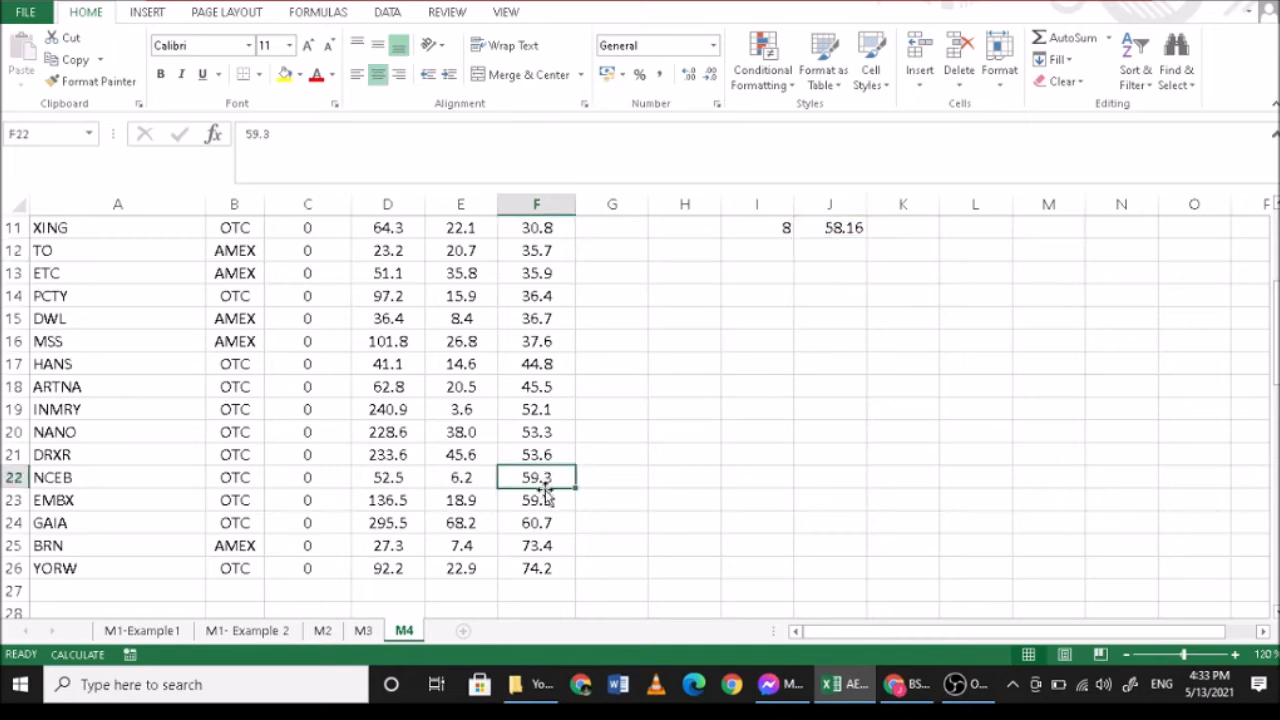
click(549, 456)
click(545, 477)
- Enter the quartile numbers 1 in K4, 2 in K6 and 3 in K9 as labels beside the quartiles column
scroll(1000, 510, up, 4)
scroll(1025, 519, up, 3)
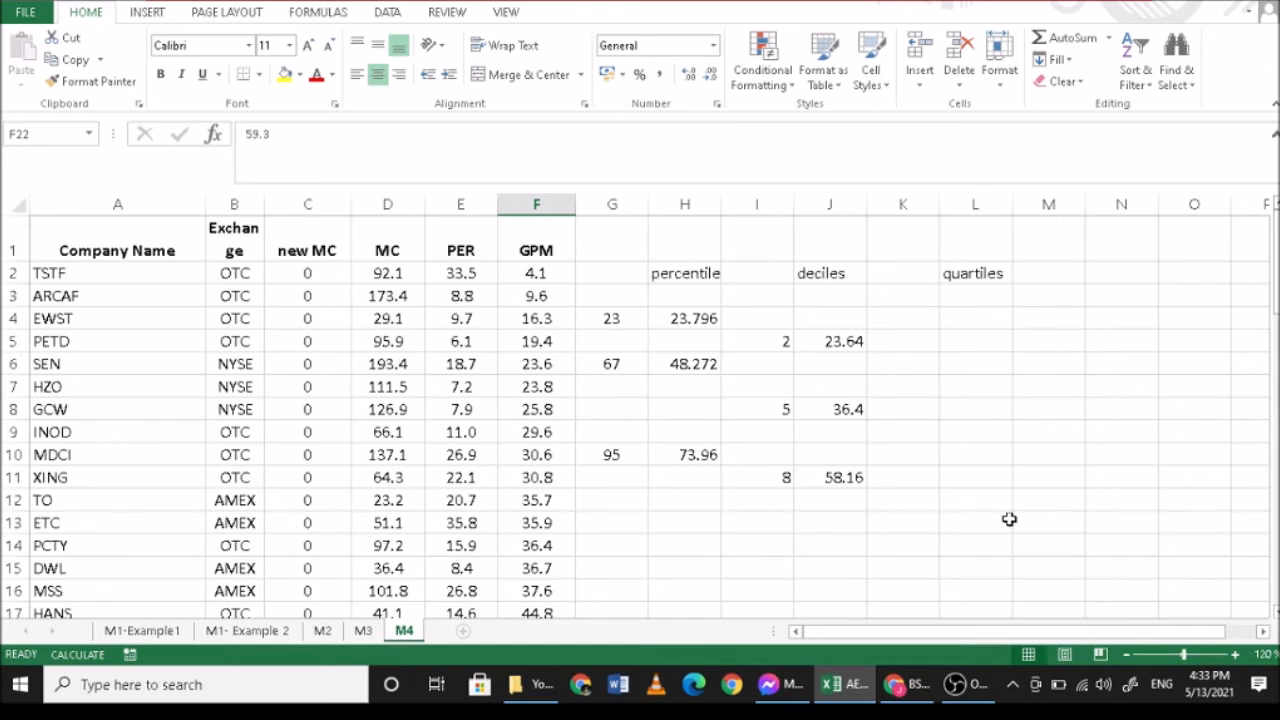
click(929, 321)
text(1)
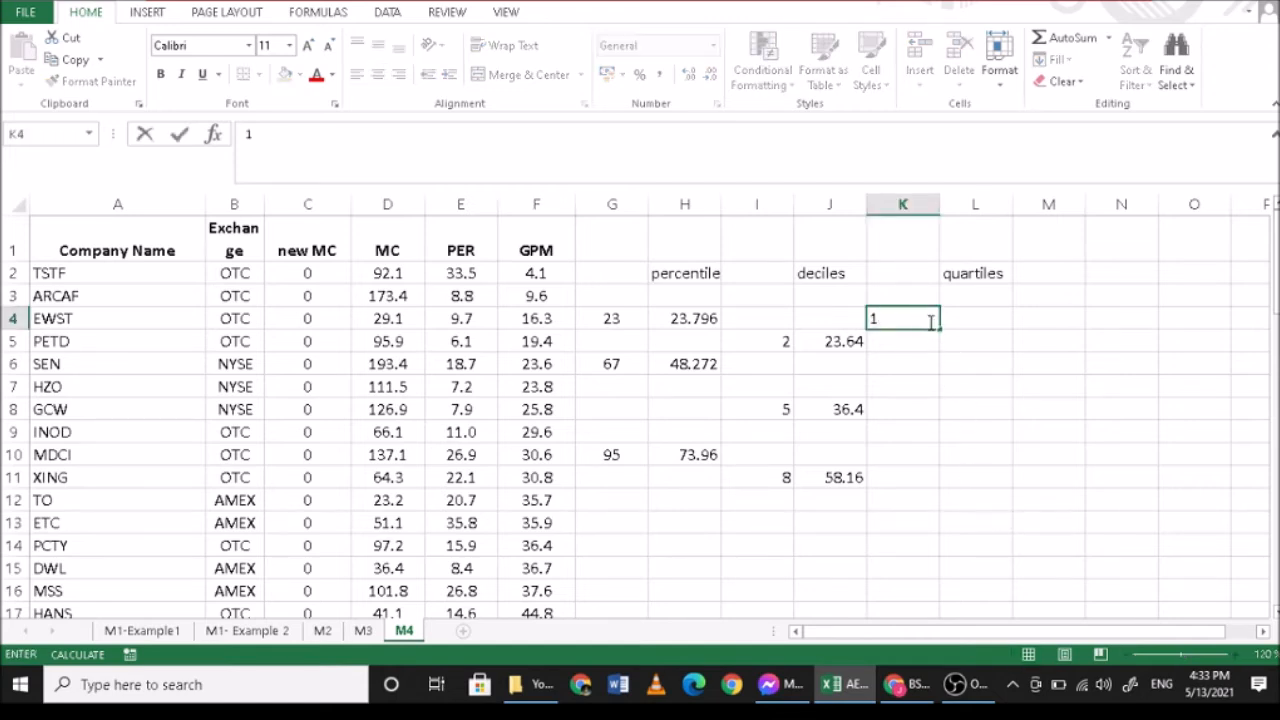
key(Escape)
key(Down)
key(Down)
text(2)
key(Return)
key(Down)
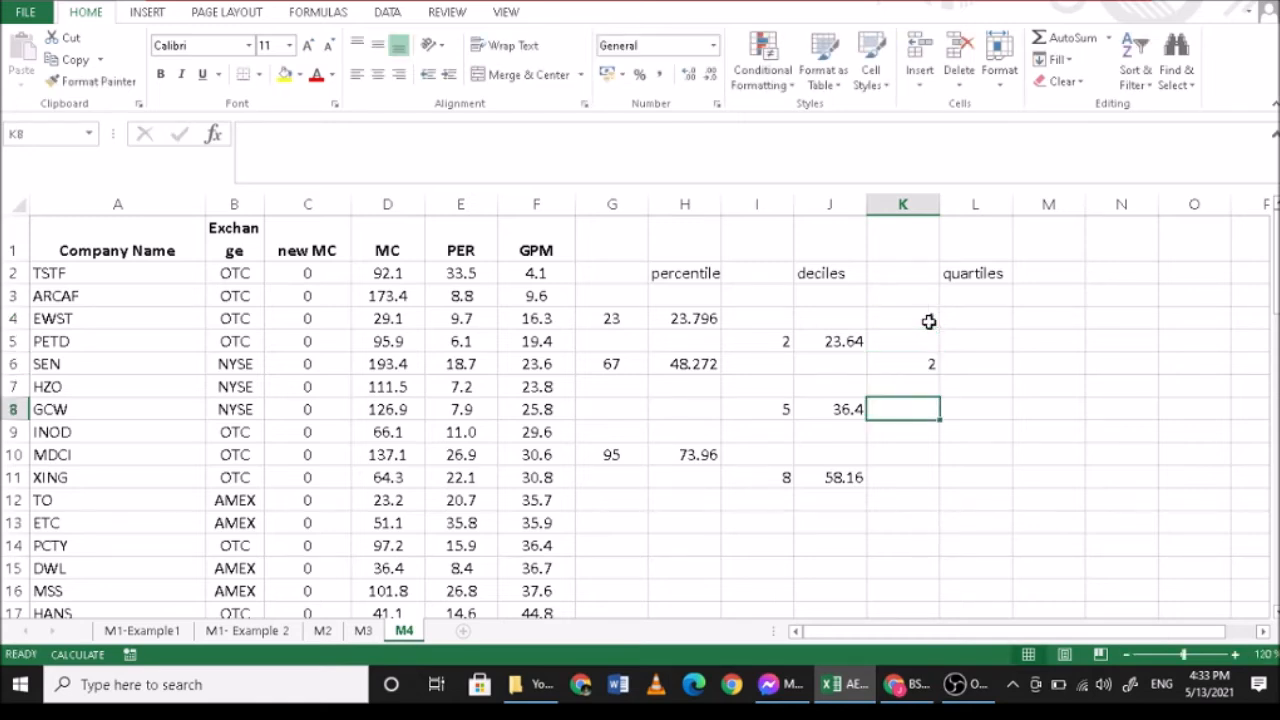
key(Down)
text(3)
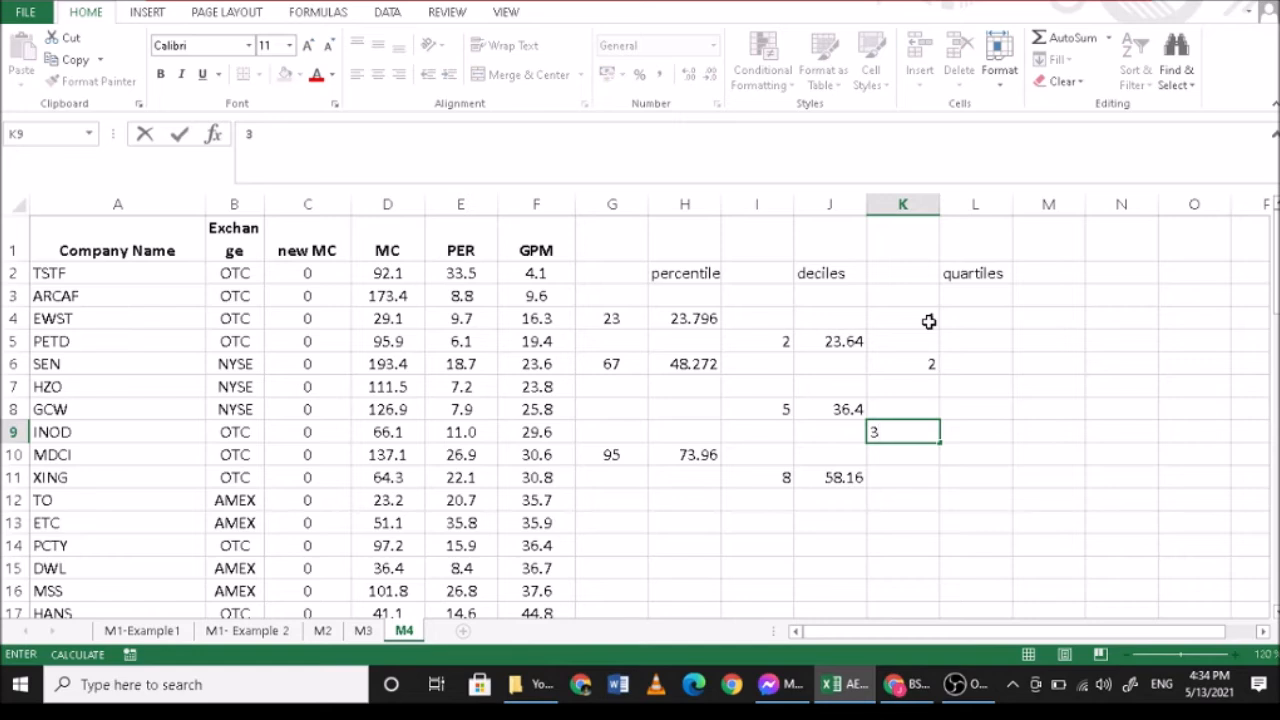
key(Return)
- Calculate the first quartile of GPM in L4 with =QUARTILE.EXC(F2:F26,1)
click(977, 320)
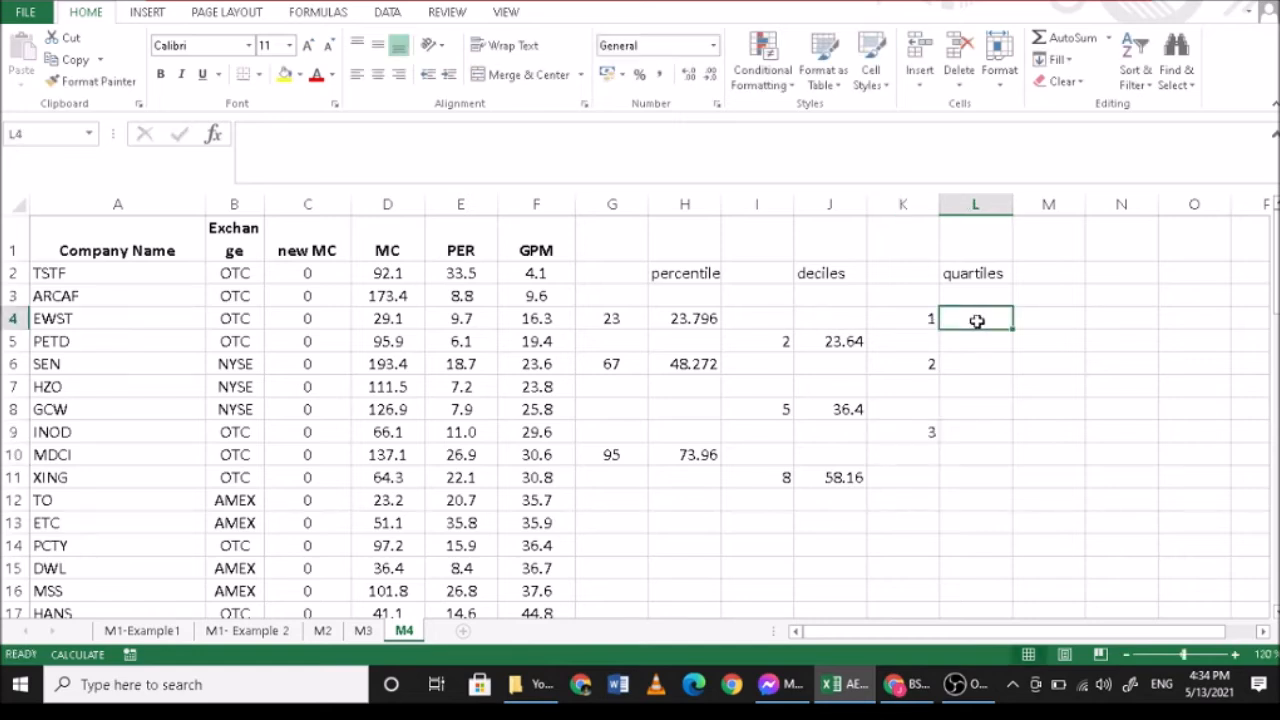
text(=q)
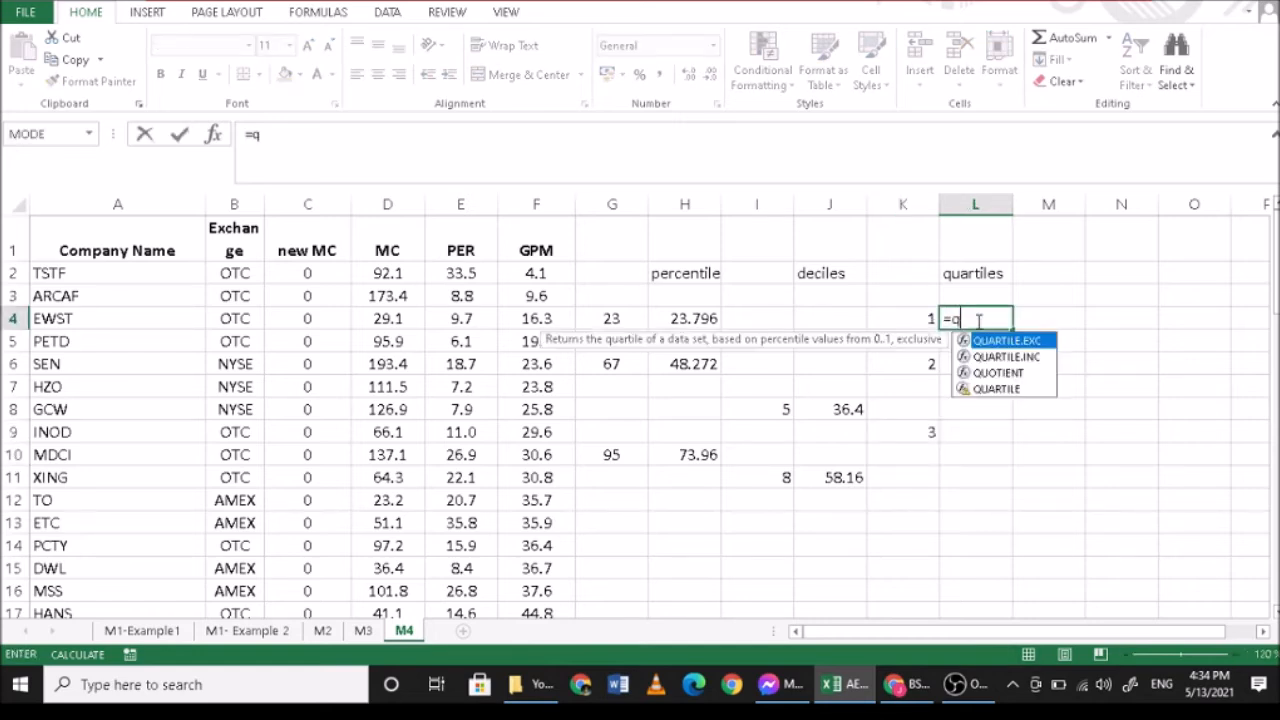
text(uart)
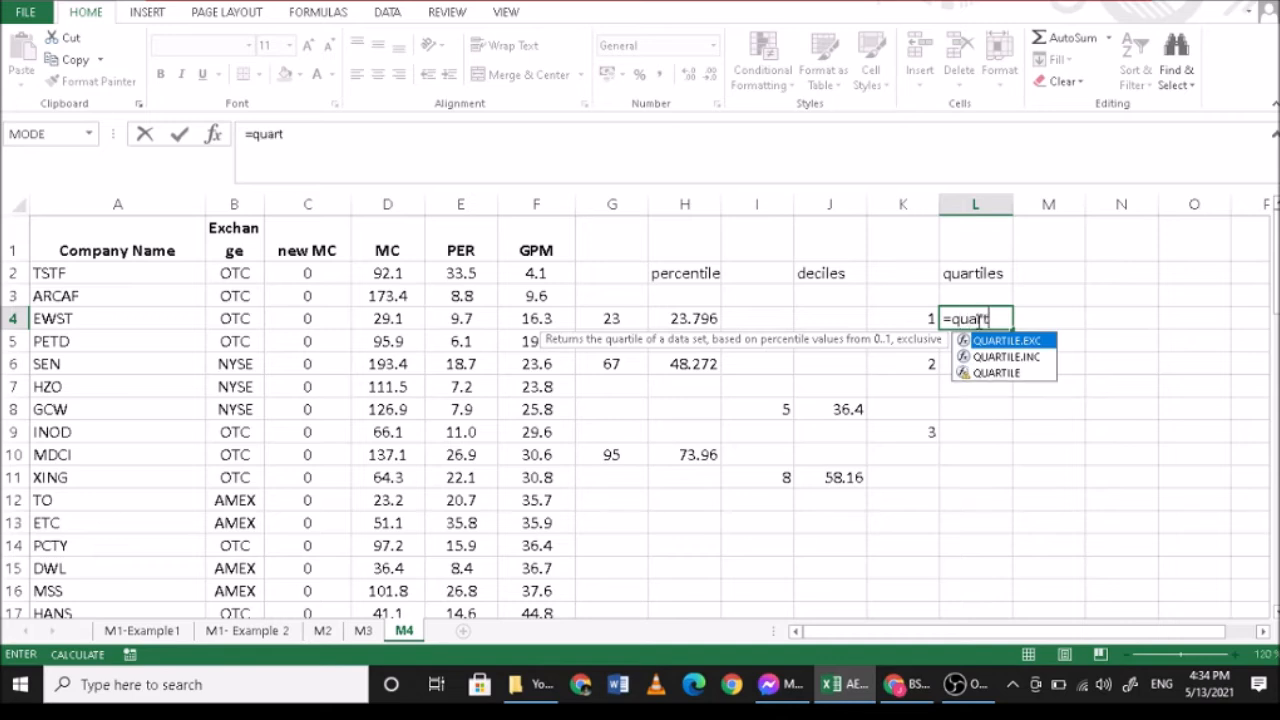
text(ile.exc)
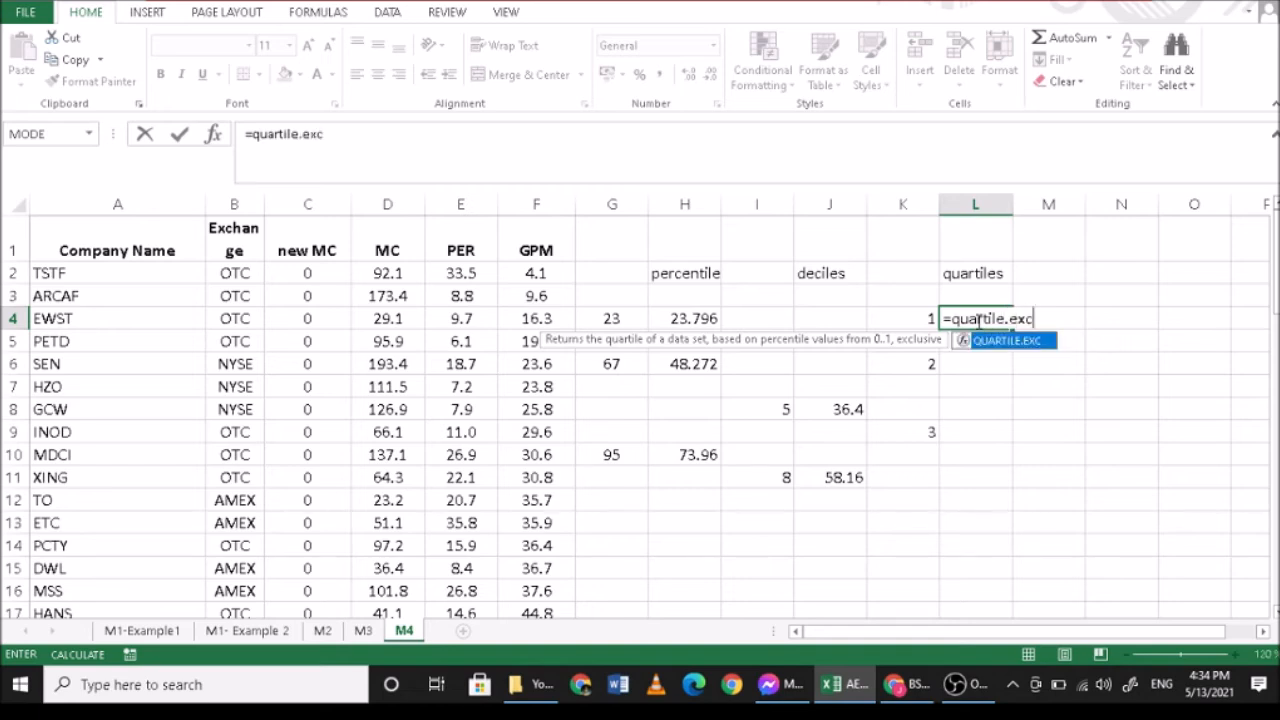
text(()
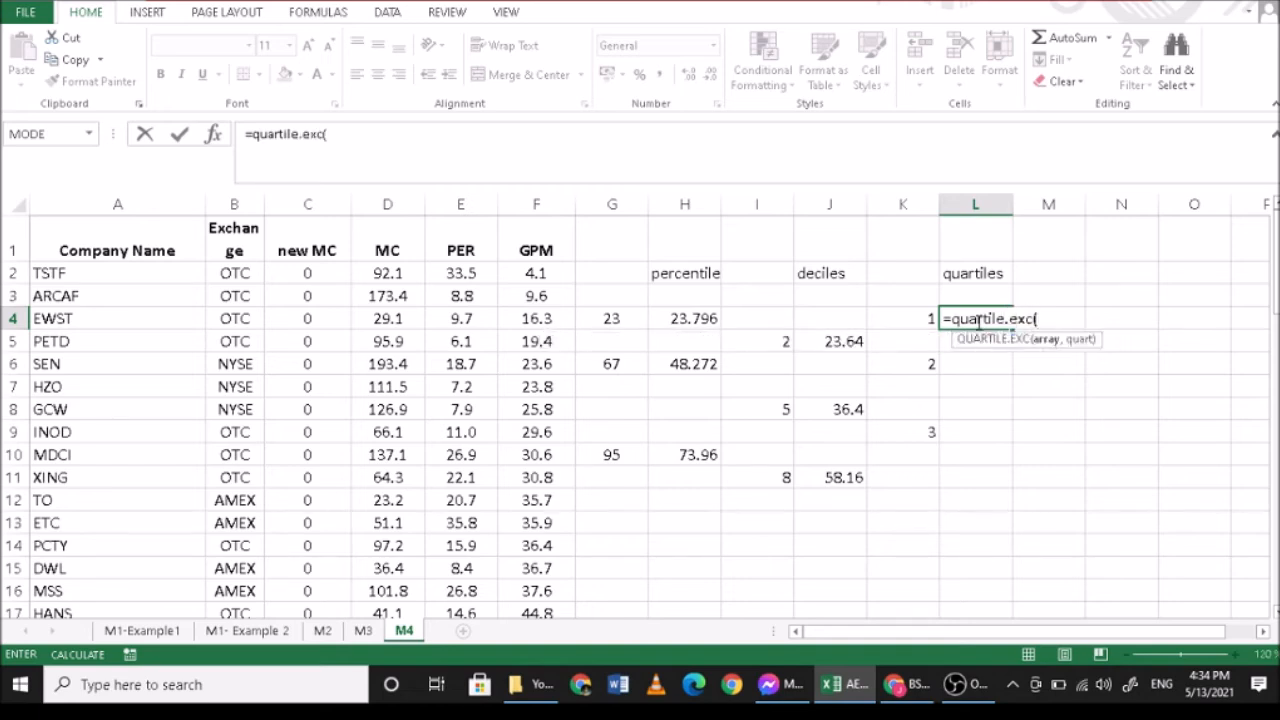
drag(532, 272, 537, 568)
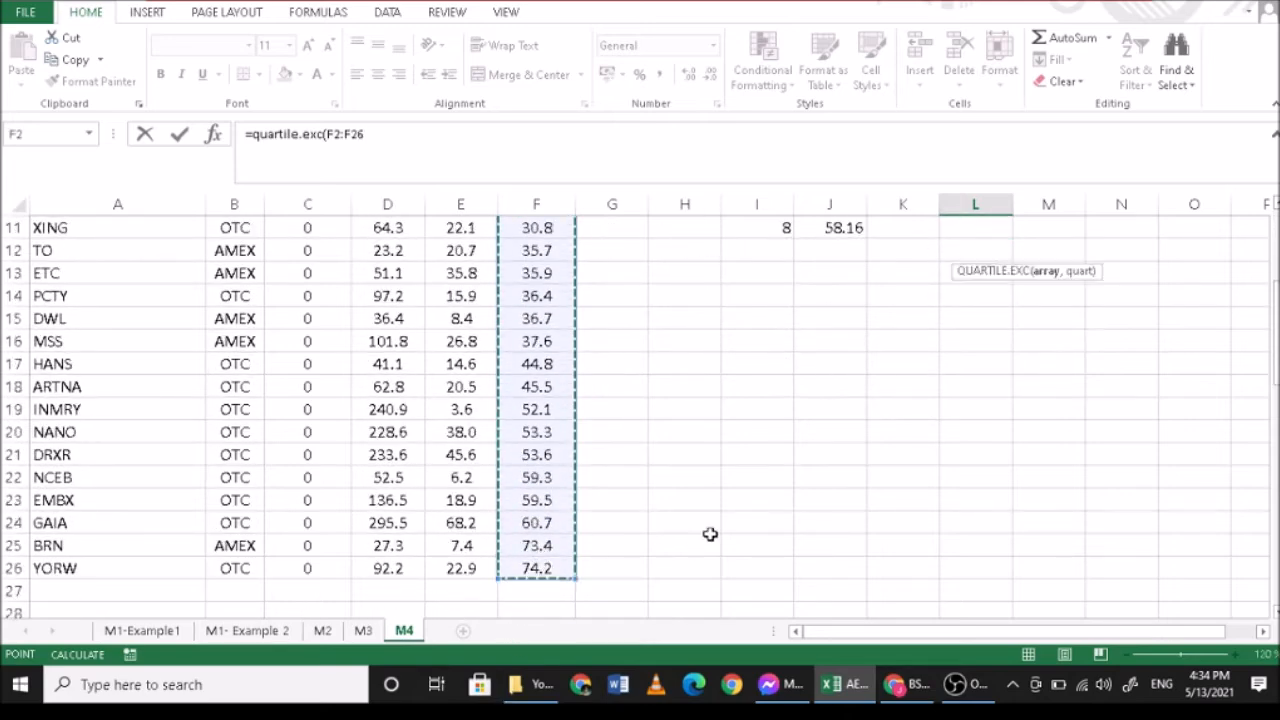
scroll(711, 531, up, 3)
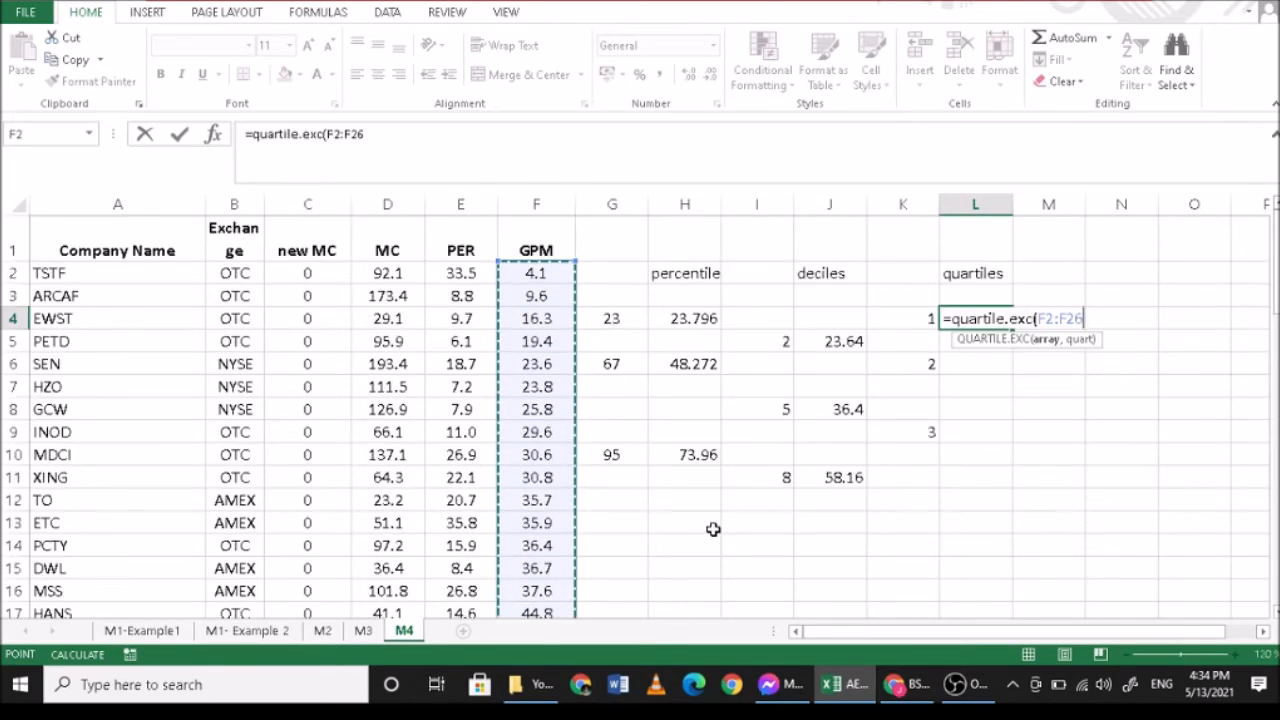
text(,1)
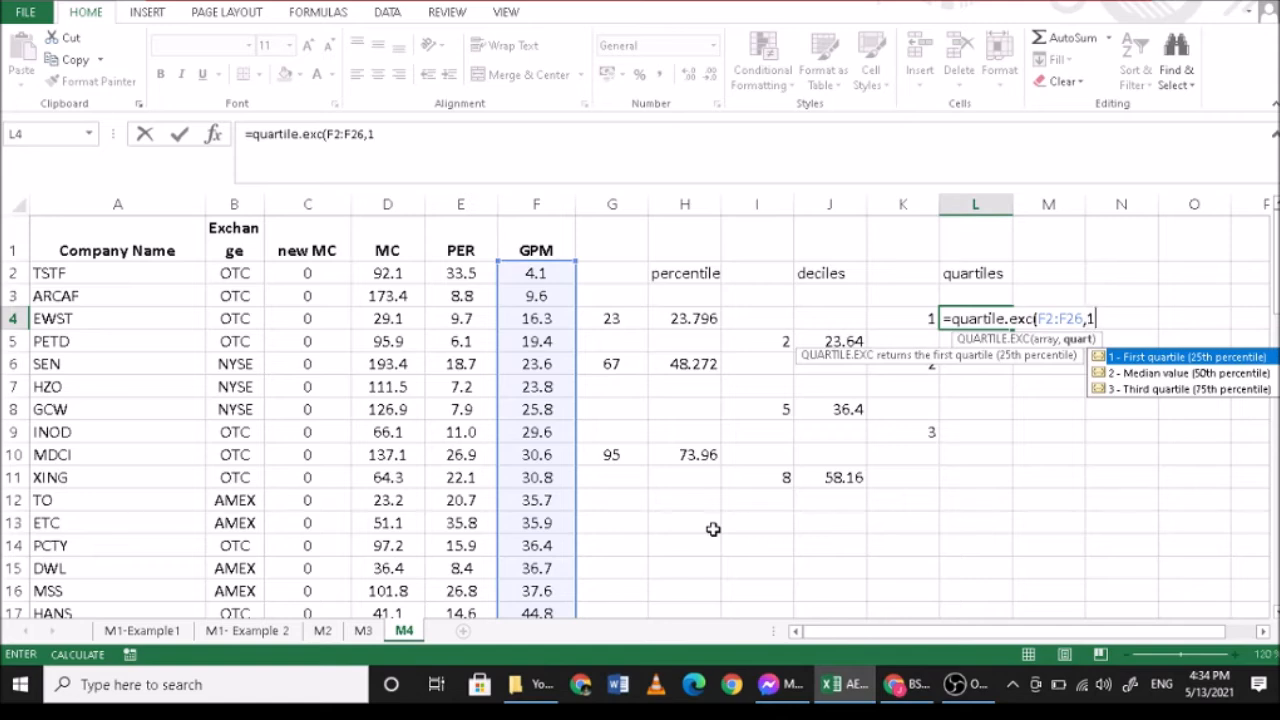
text())
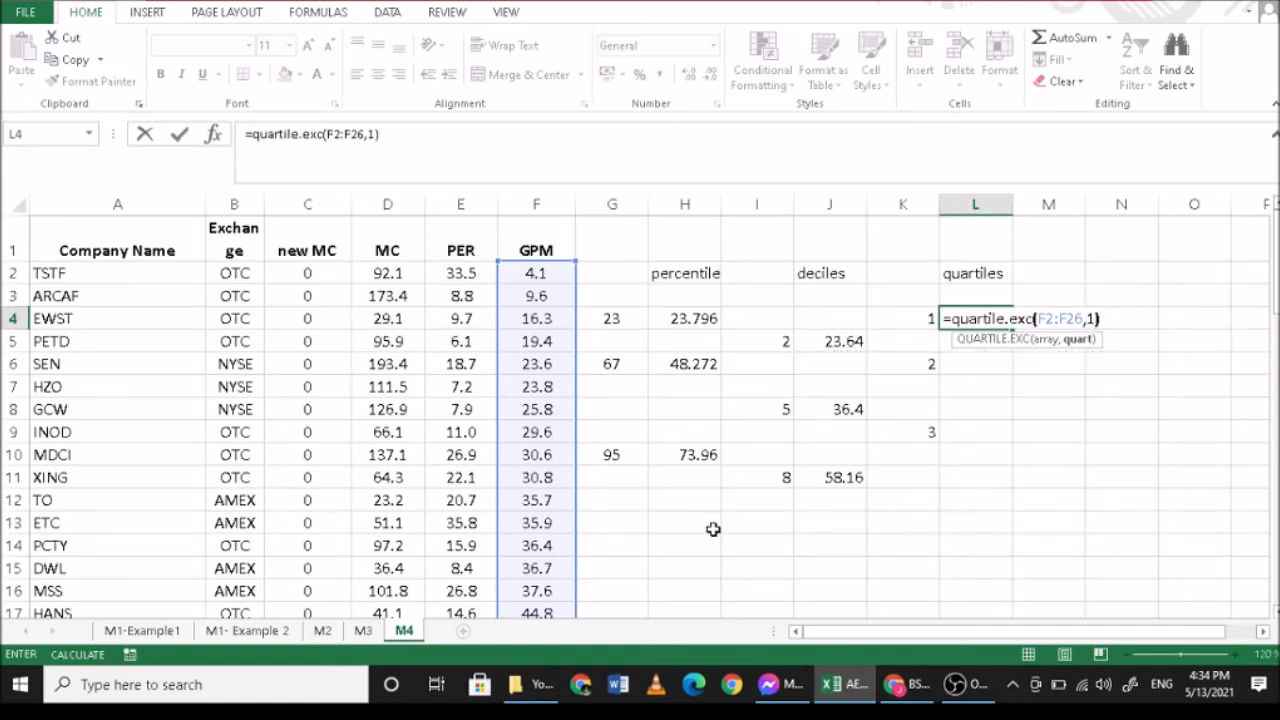
key(Return)
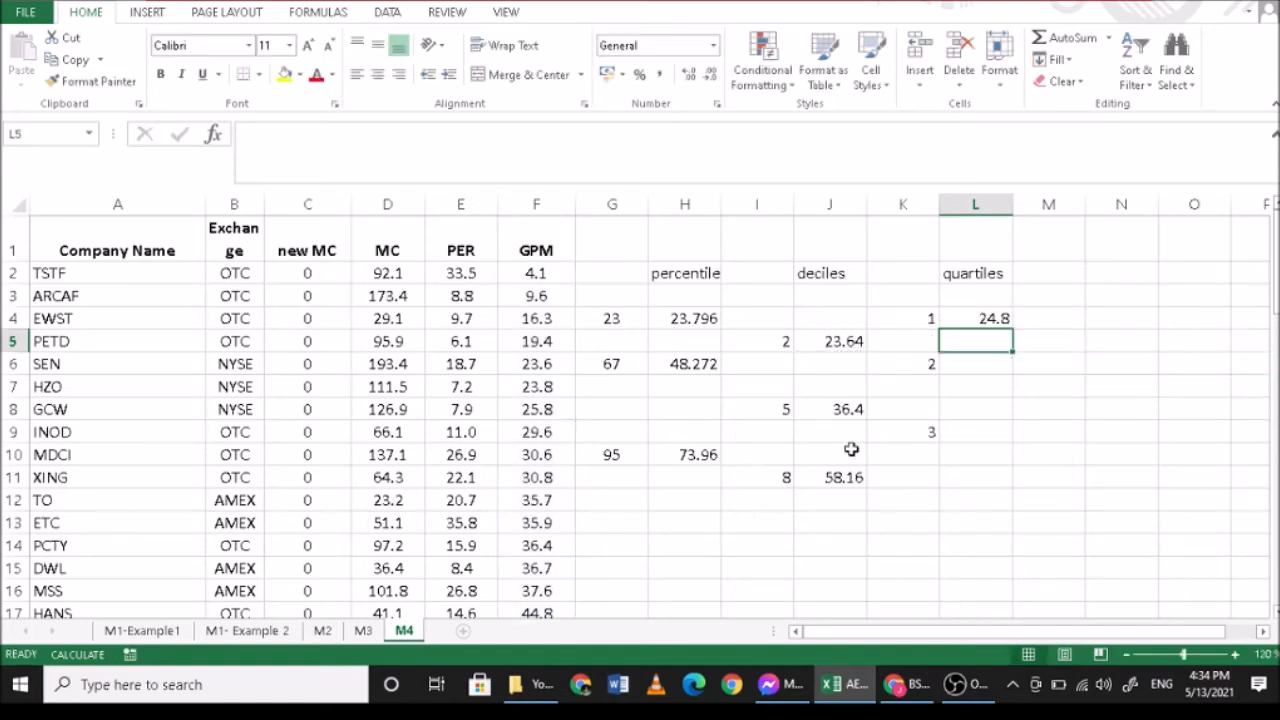
click(995, 320)
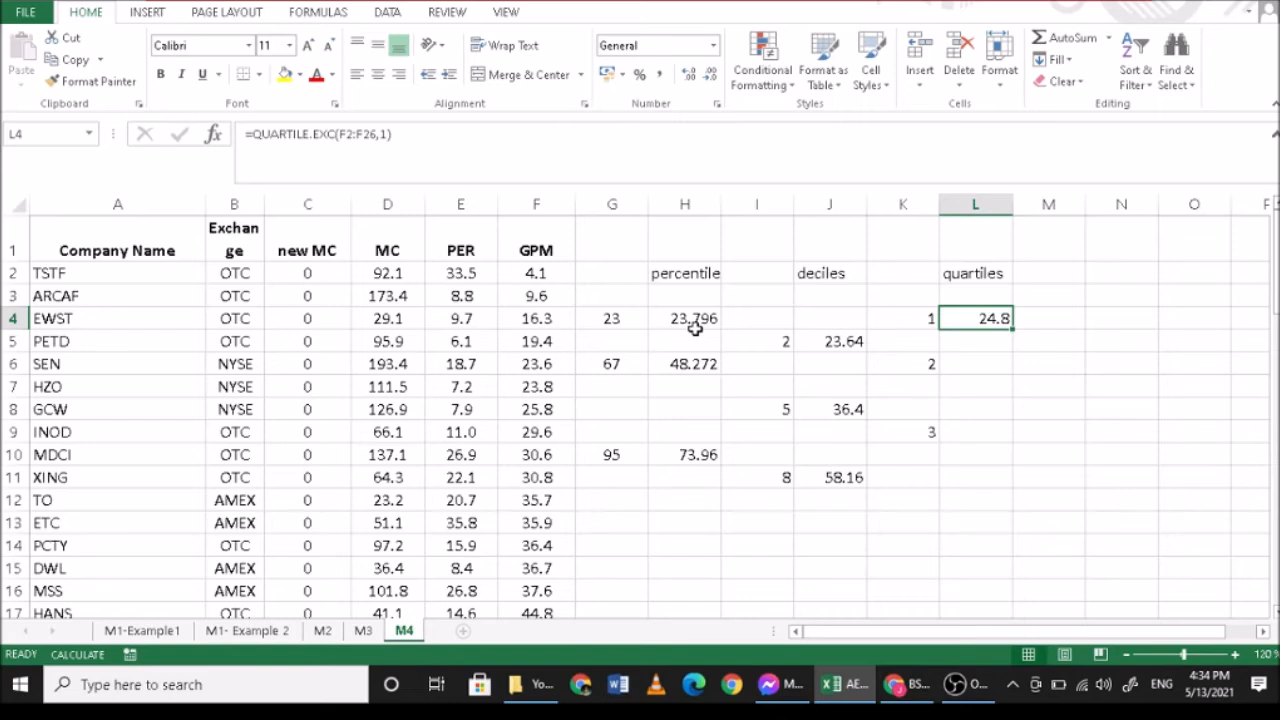
- Calculate the second quartile of GPM in L6 with =QUARTILE.EXC(F2:F26,2)
click(981, 366)
text(=)
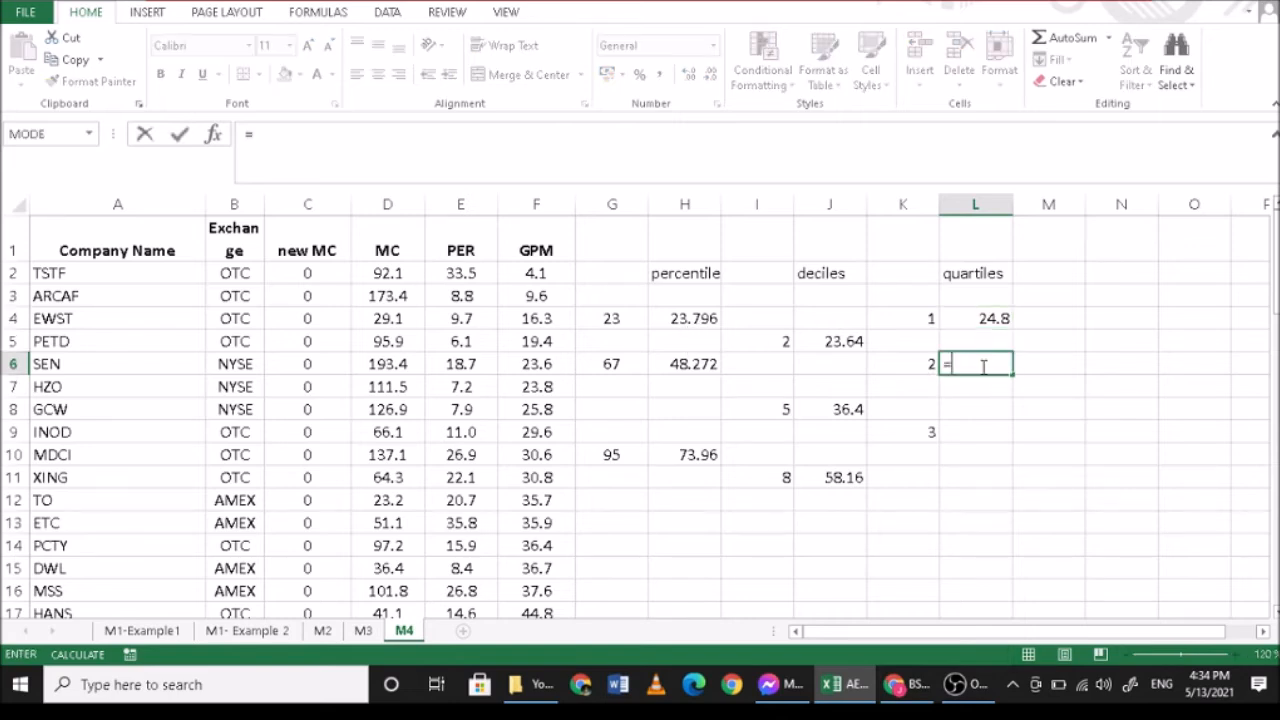
text(q)
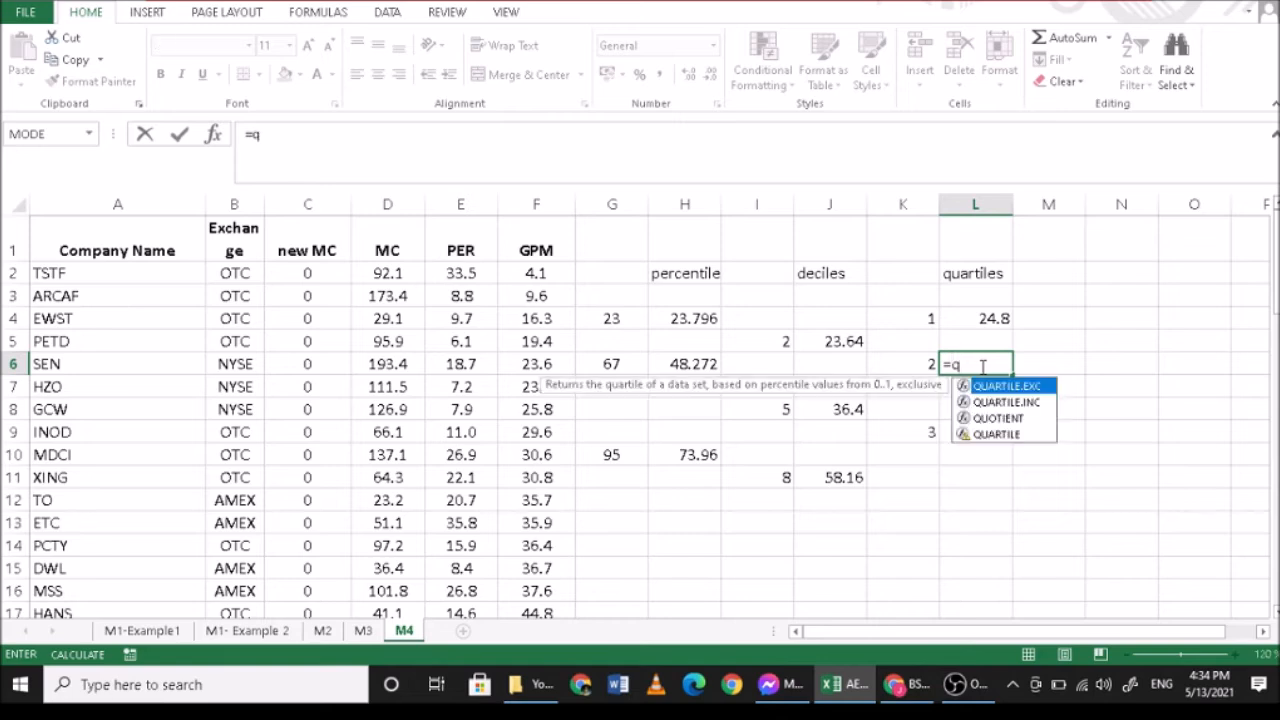
text(uartile)
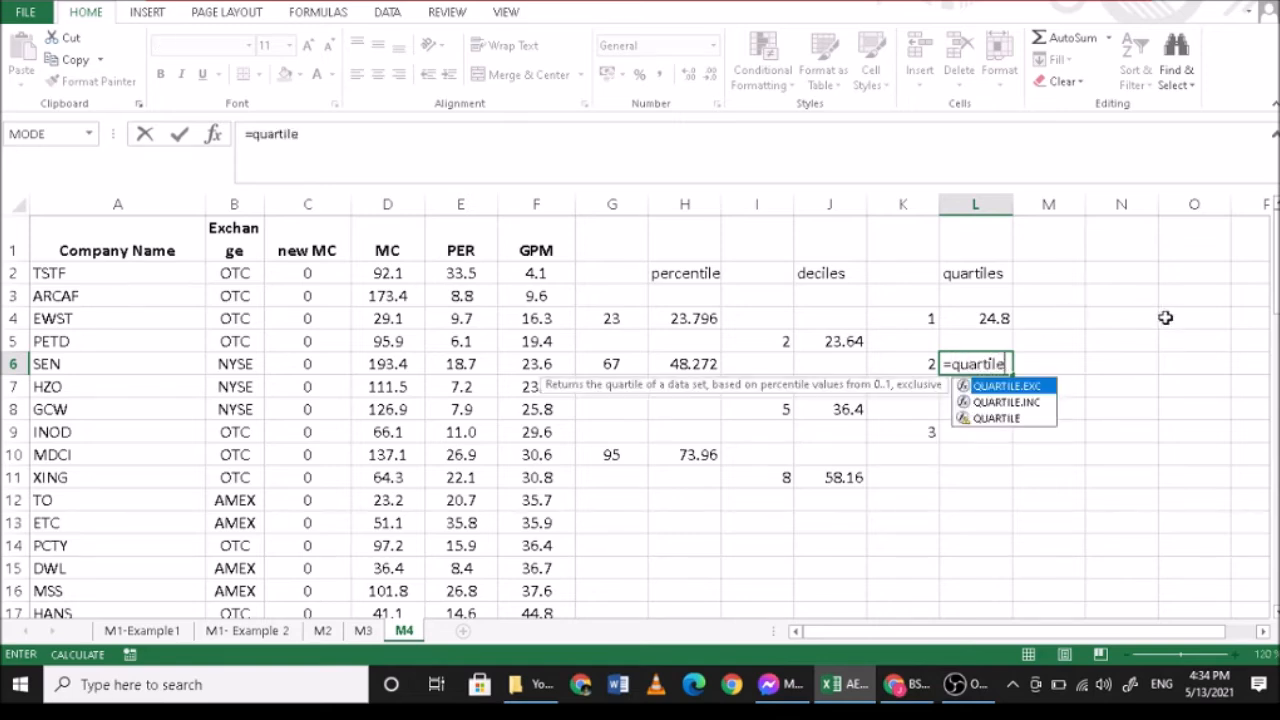
text(.exc)
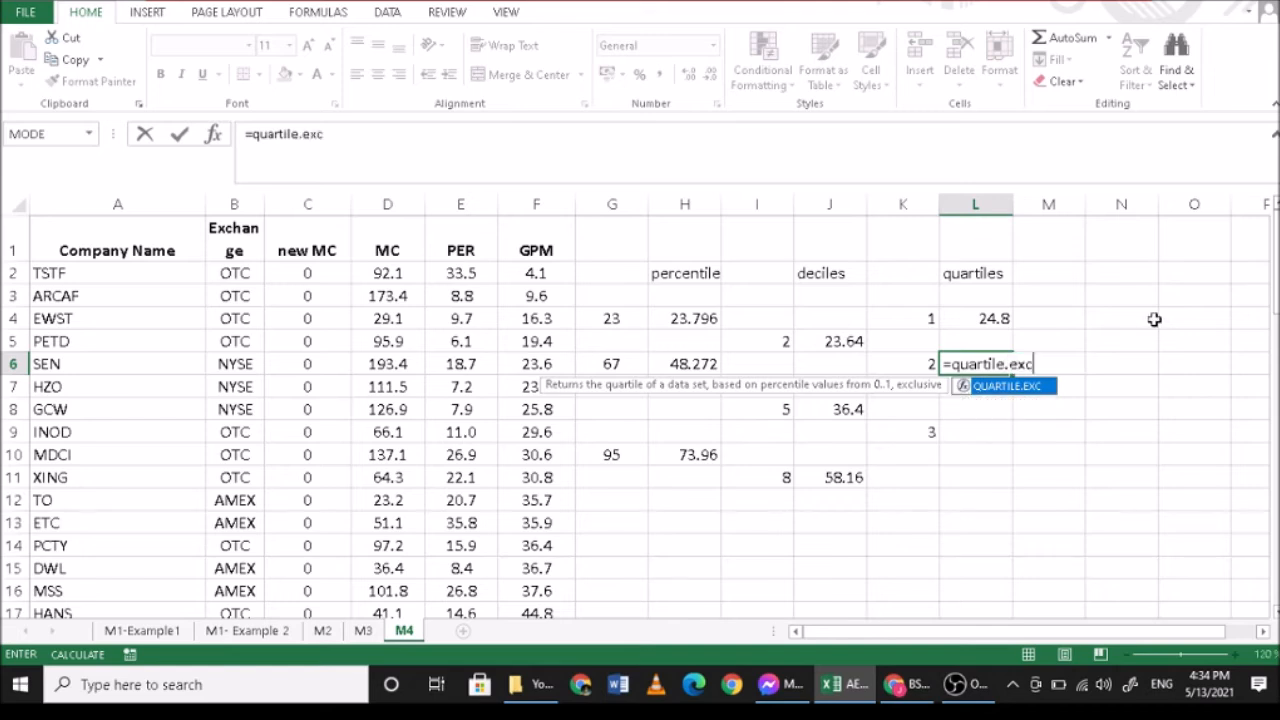
text(()
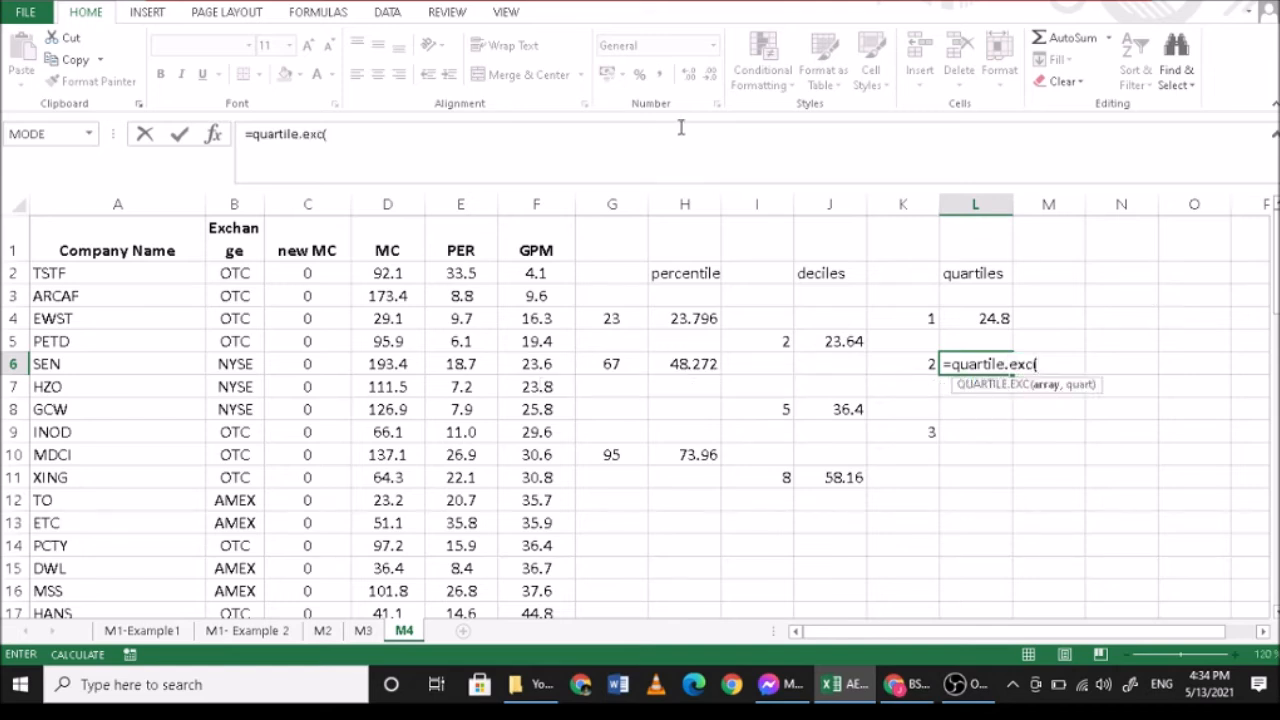
drag(548, 273, 540, 570)
scroll(880, 463, up, 3)
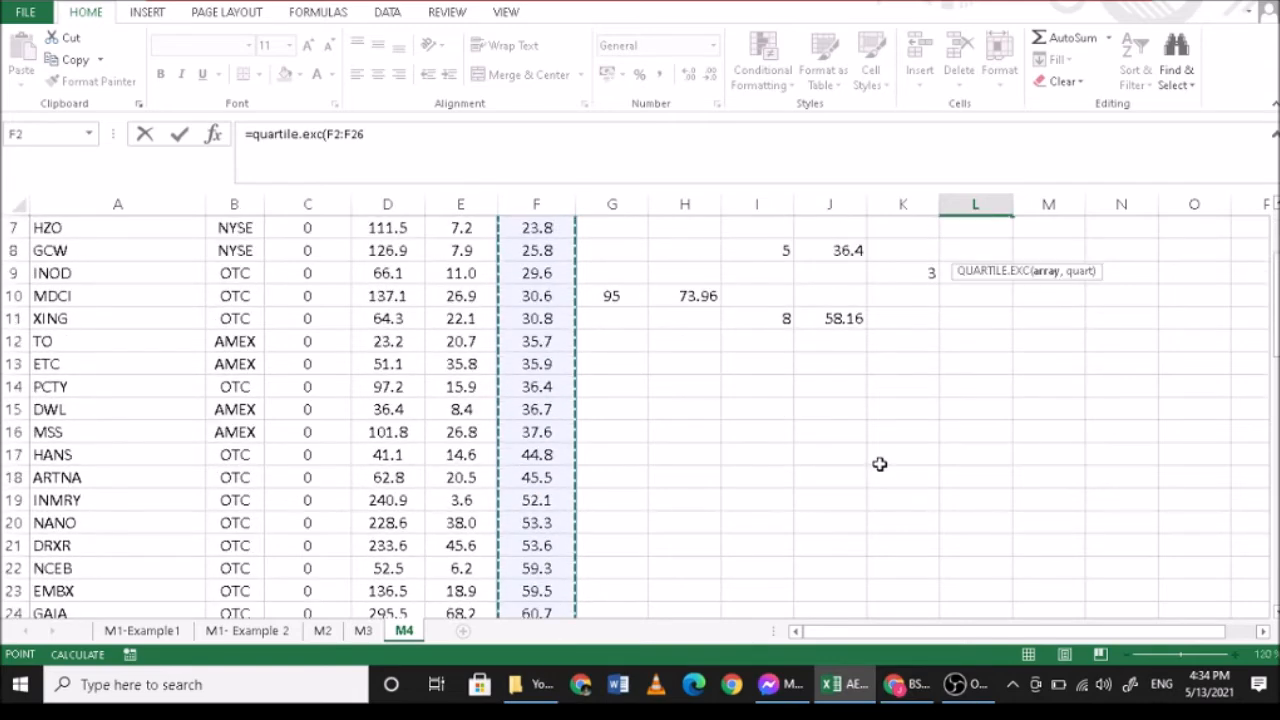
text(,)
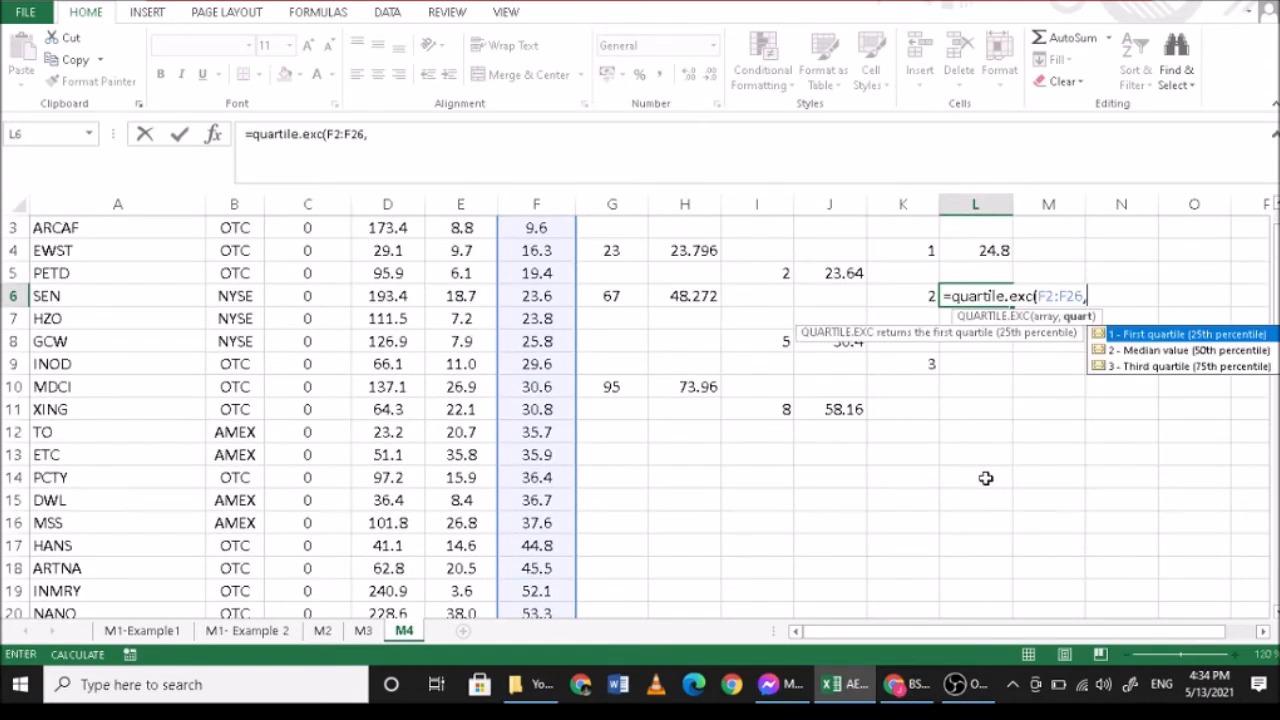
text(2))
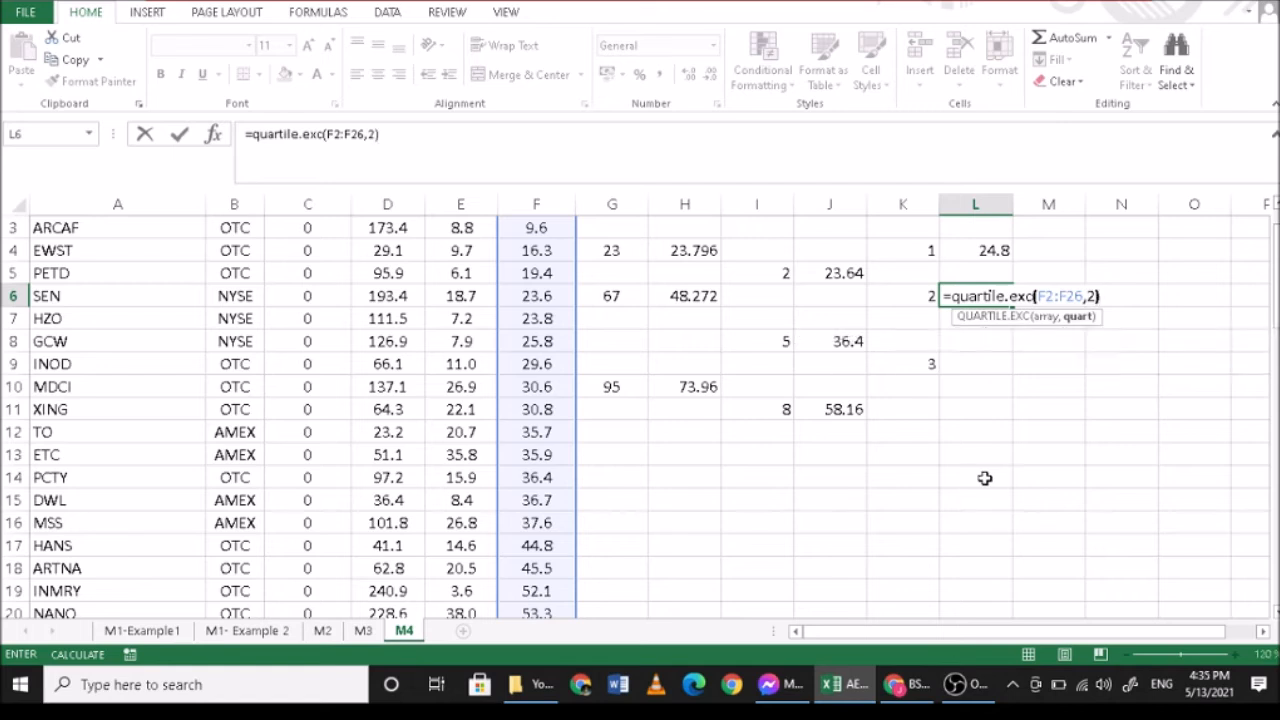
key(Return)
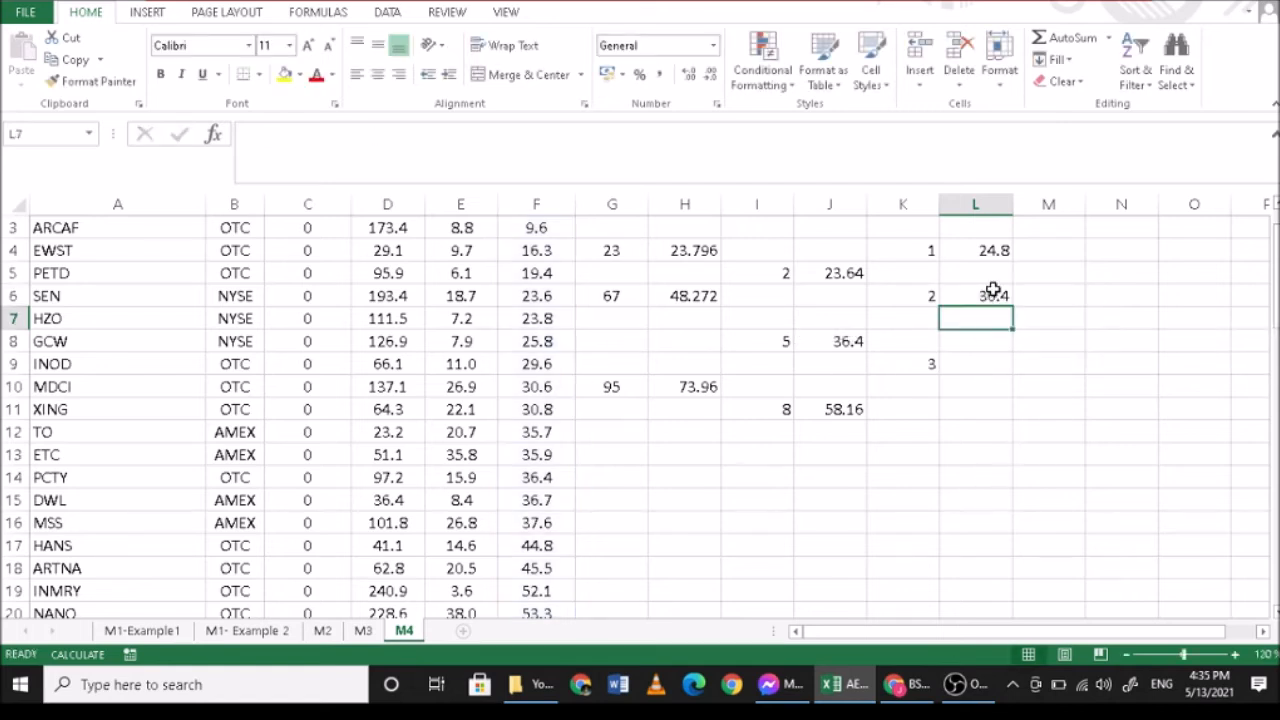
- Compare the second quartile in L6 with the fifth decile in J8, entering 50 in G8 as the matching percentile label
click(993, 290)
click(837, 345)
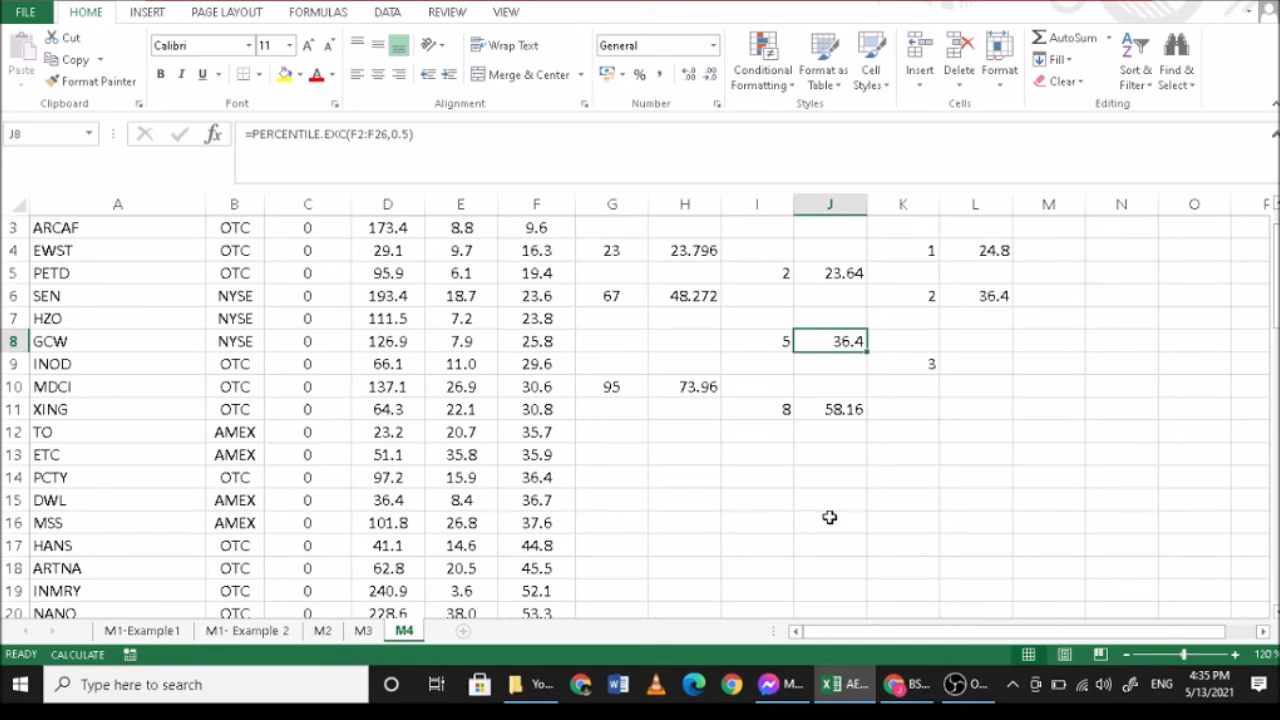
click(631, 343)
double_click(633, 344)
text(50)
key(Tab)
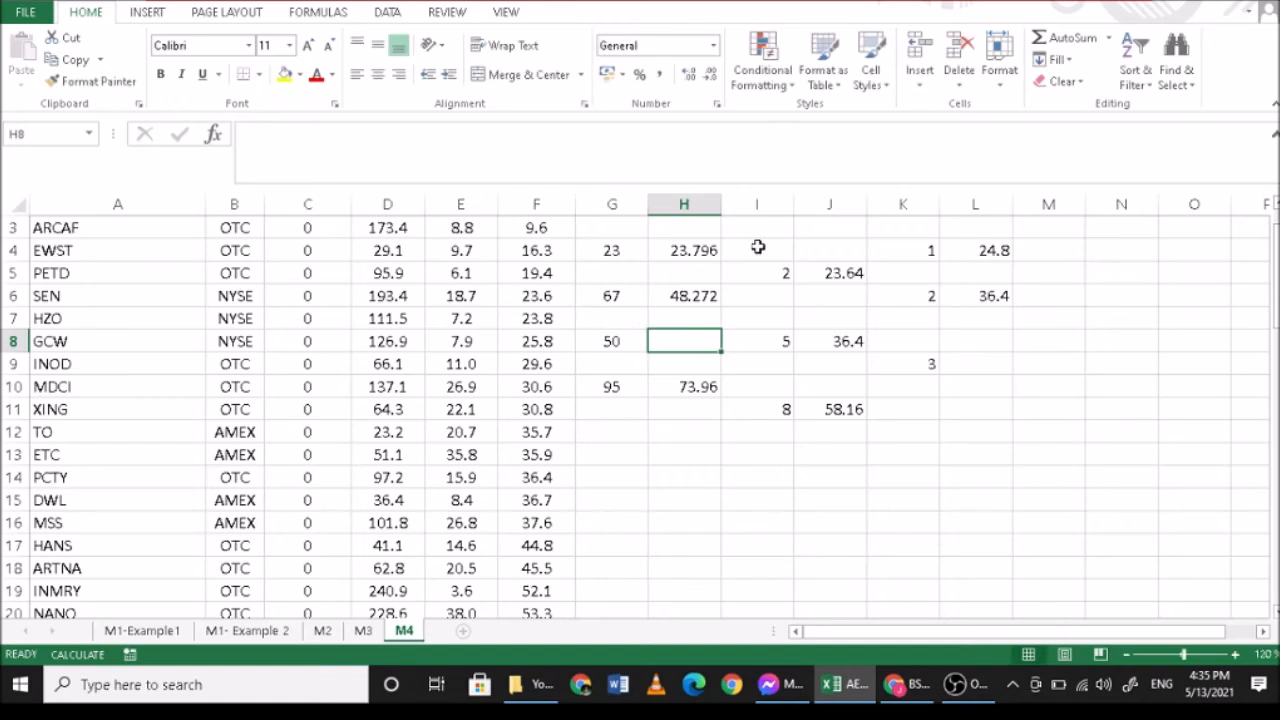
click(826, 338)
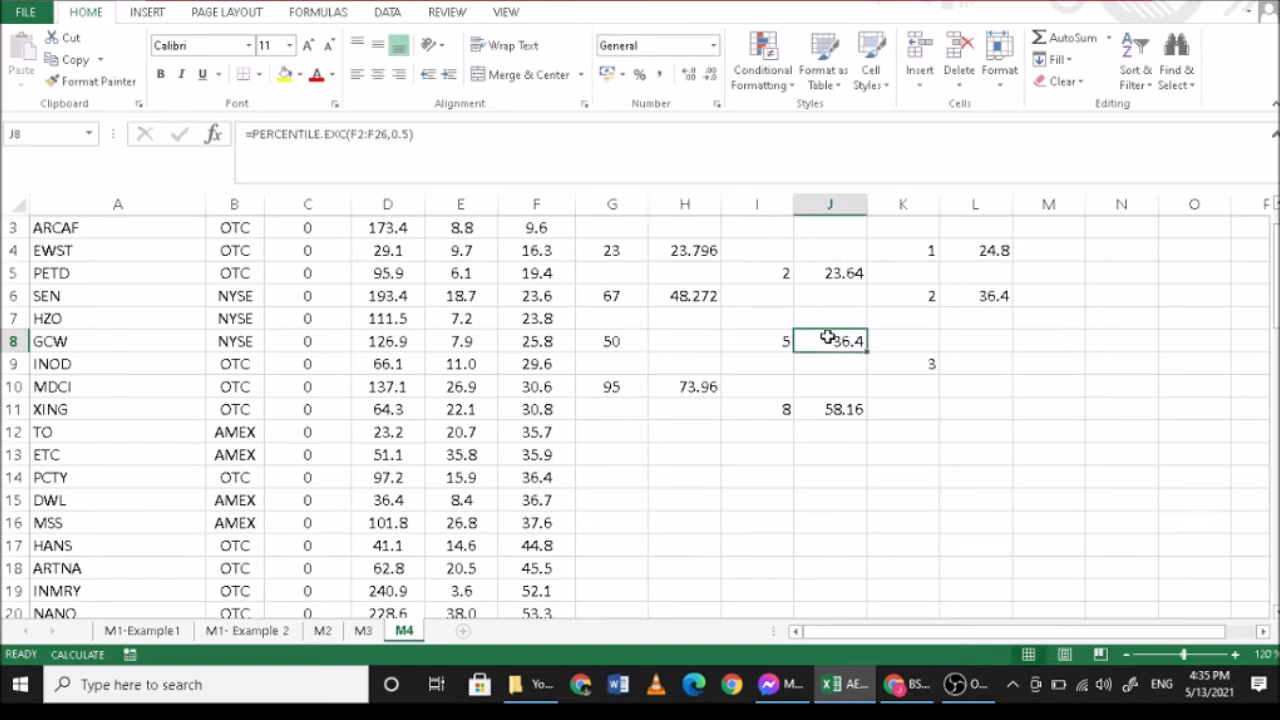
- Enter the formula =quartle.exc(F2:F26,3) in L9 for the third quartile of GPM
click(970, 369)
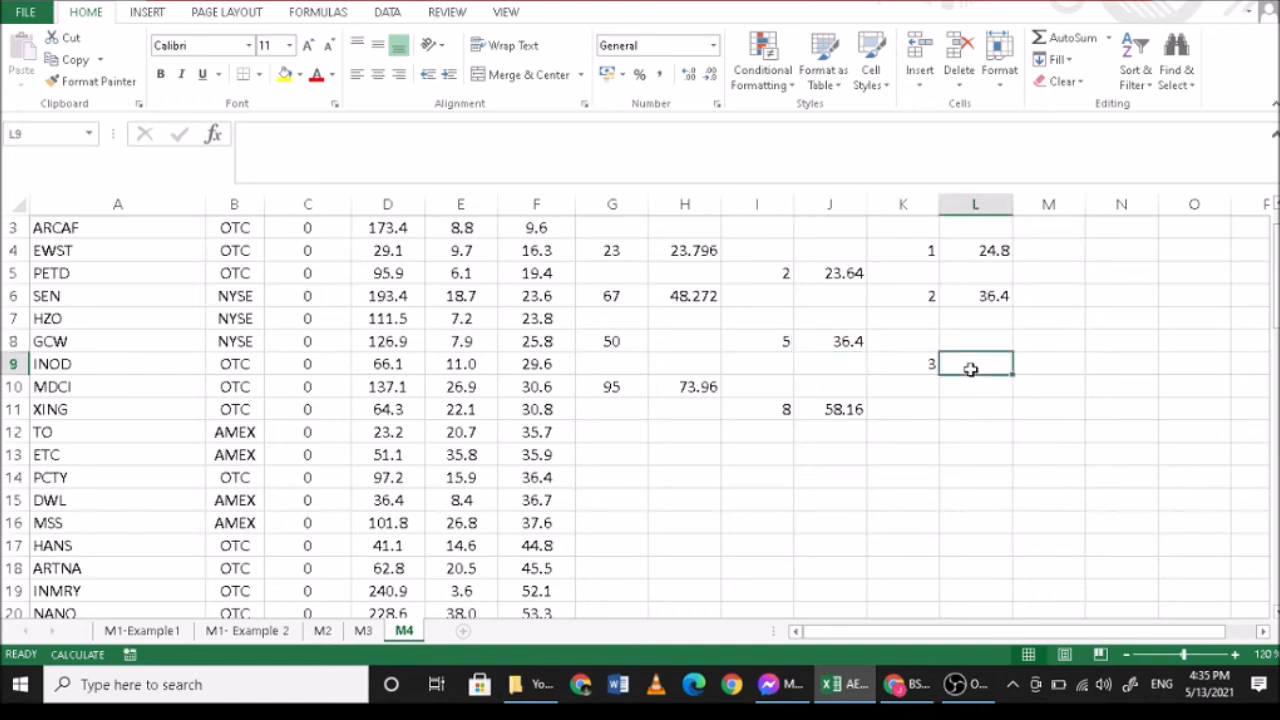
text(=q)
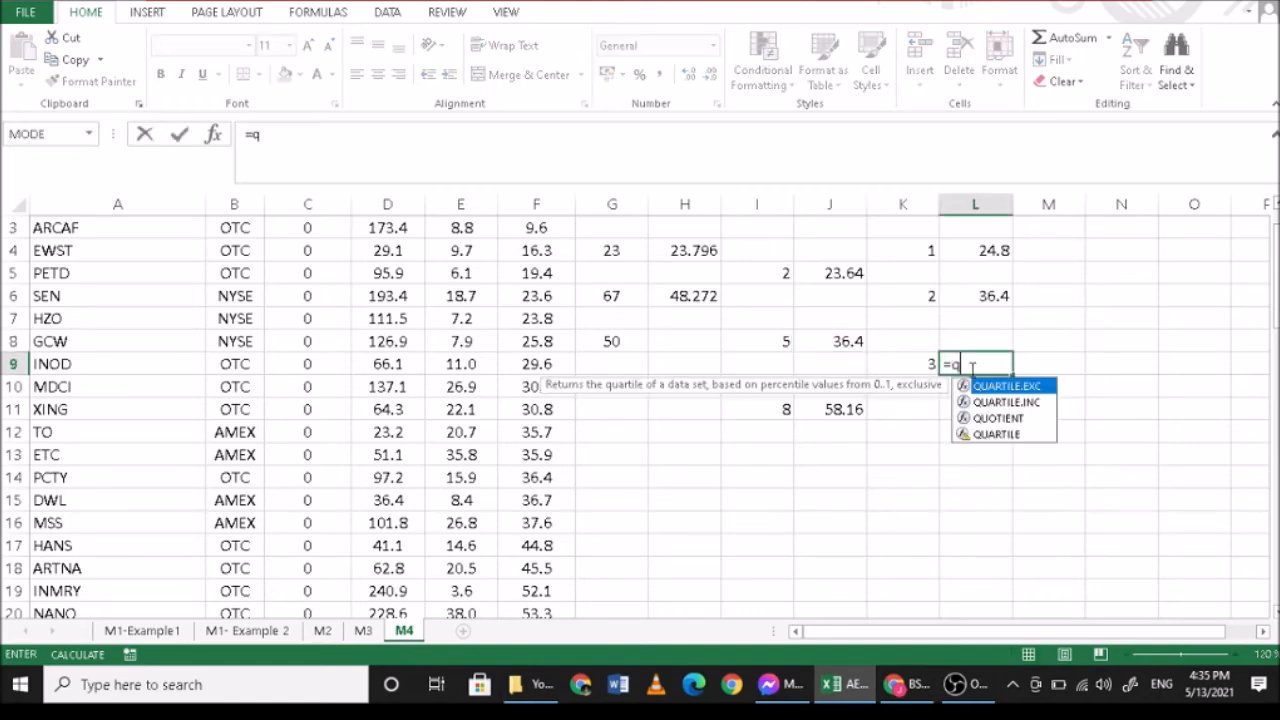
text(uartle.exc)
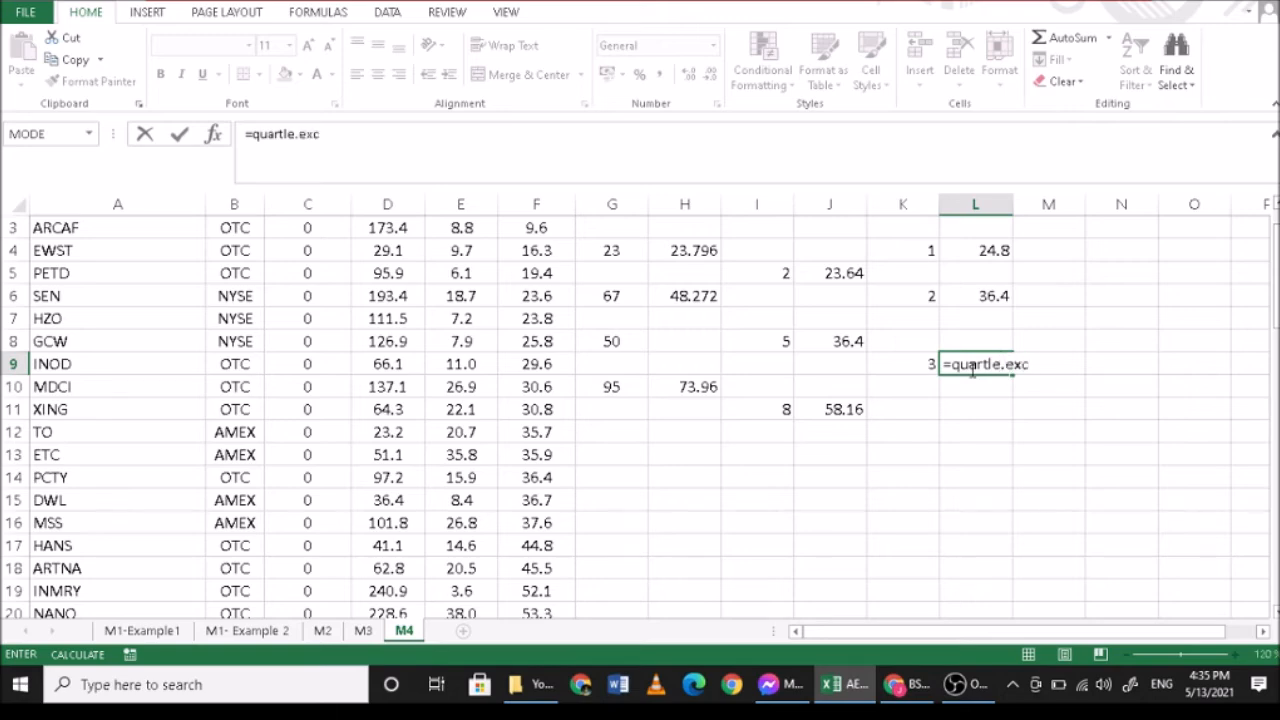
text(()
scroll(752, 372, up, 1)
click(533, 272)
drag(531, 355, 537, 569)
scroll(774, 523, up, 2)
text(,)
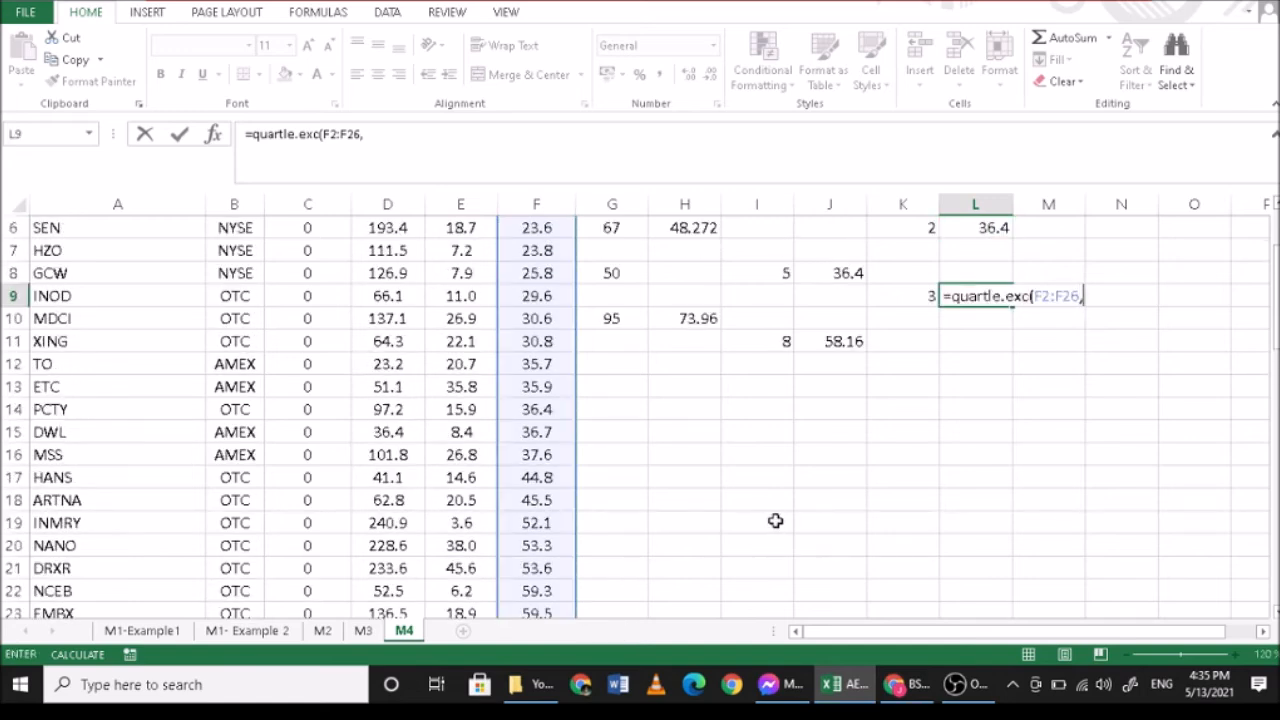
text(3))
key(Return)
key(Up)
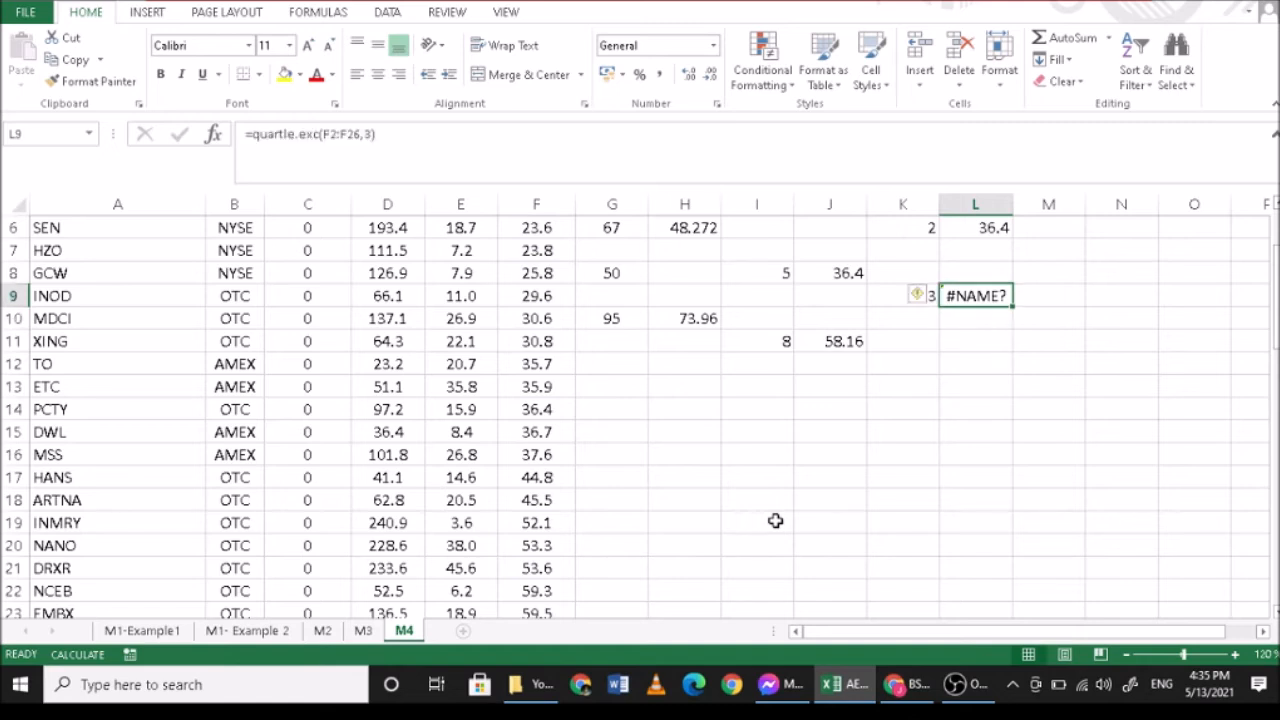
- Correct the misspelled function name in L9 so the formula reads =quartile.exc(F2:F26,3)
click(409, 127)
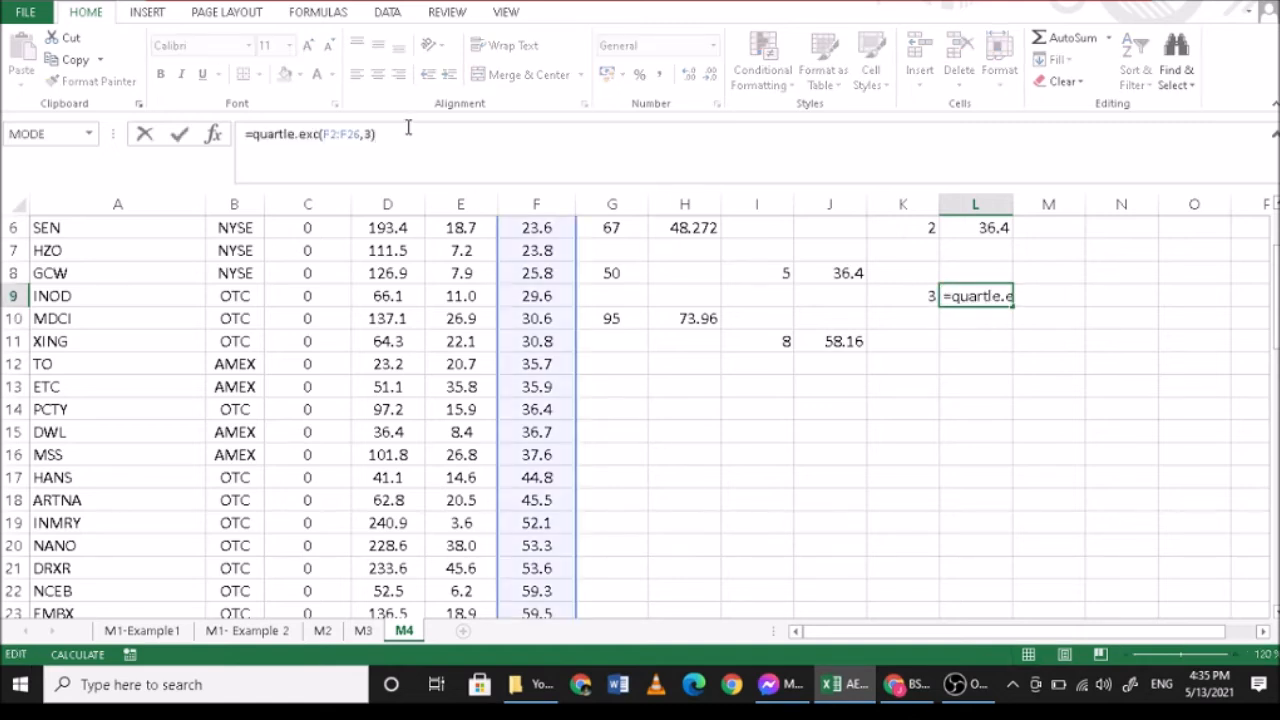
click(284, 134)
text(i)
key(Return)
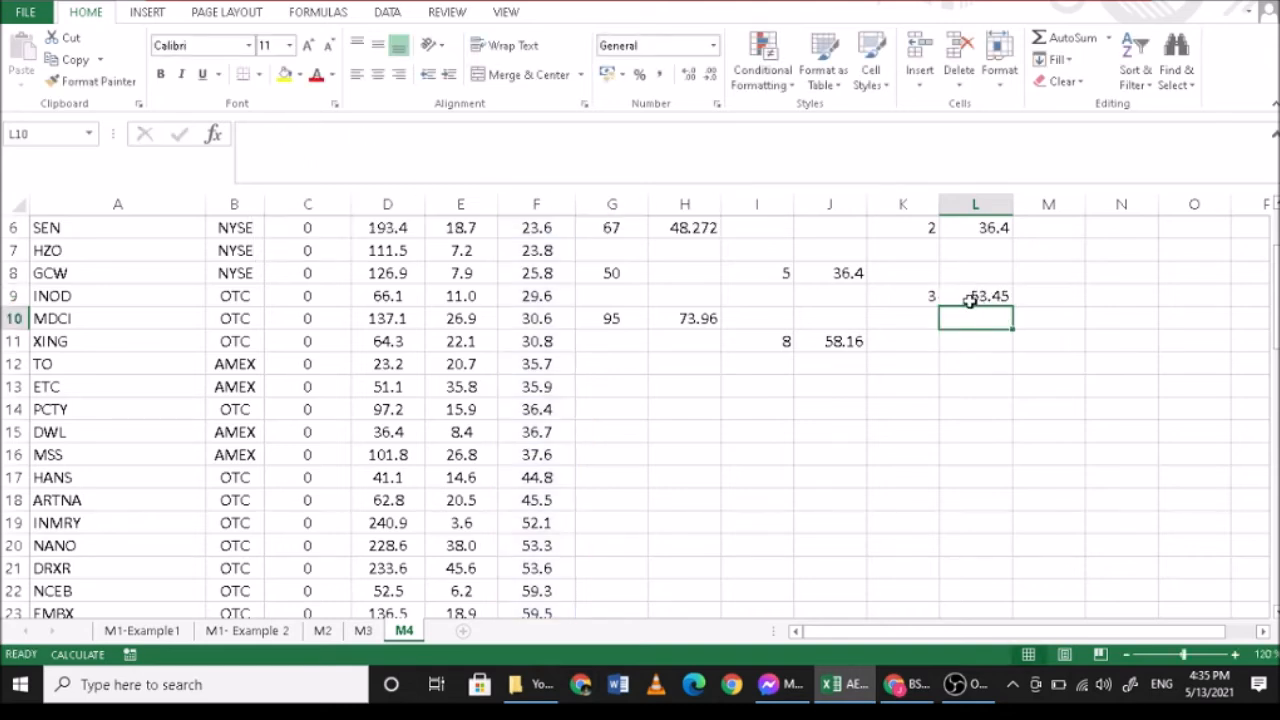
- Enter the percentile number 75 in G12 as a label in the percentile section
click(628, 367)
text(5)
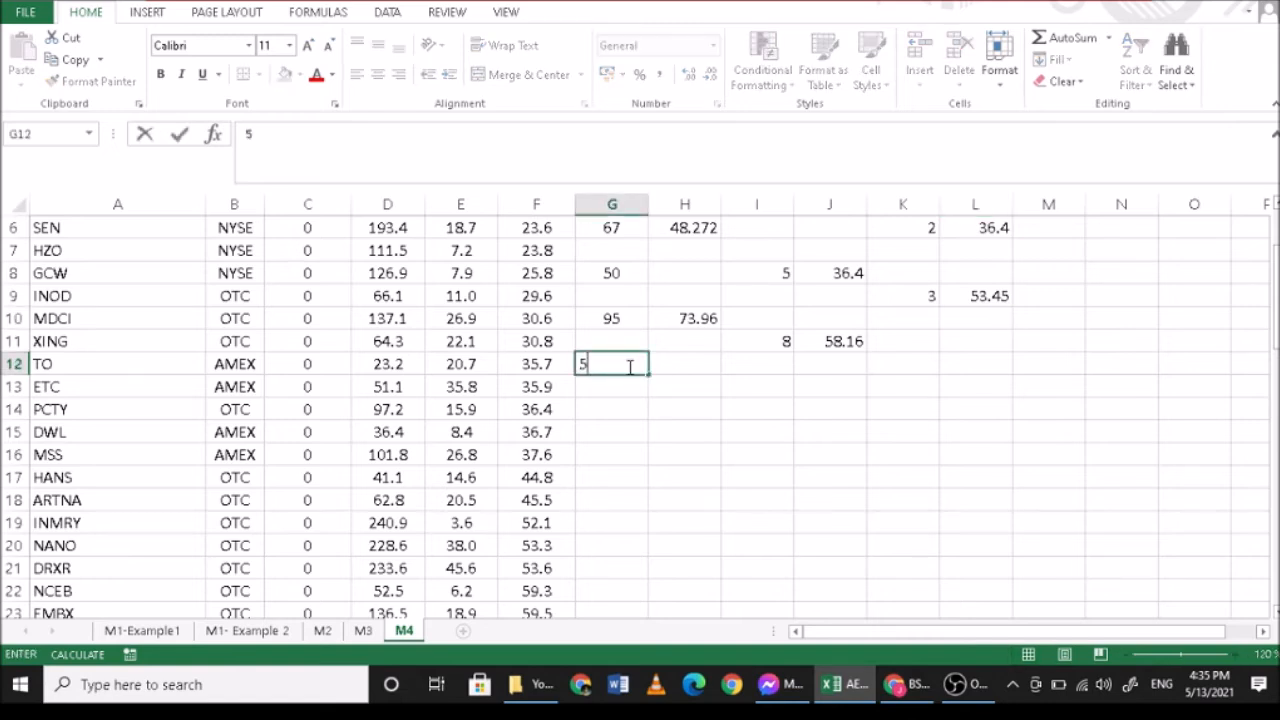
key(BackSpace)
text(75)
key(Tab)
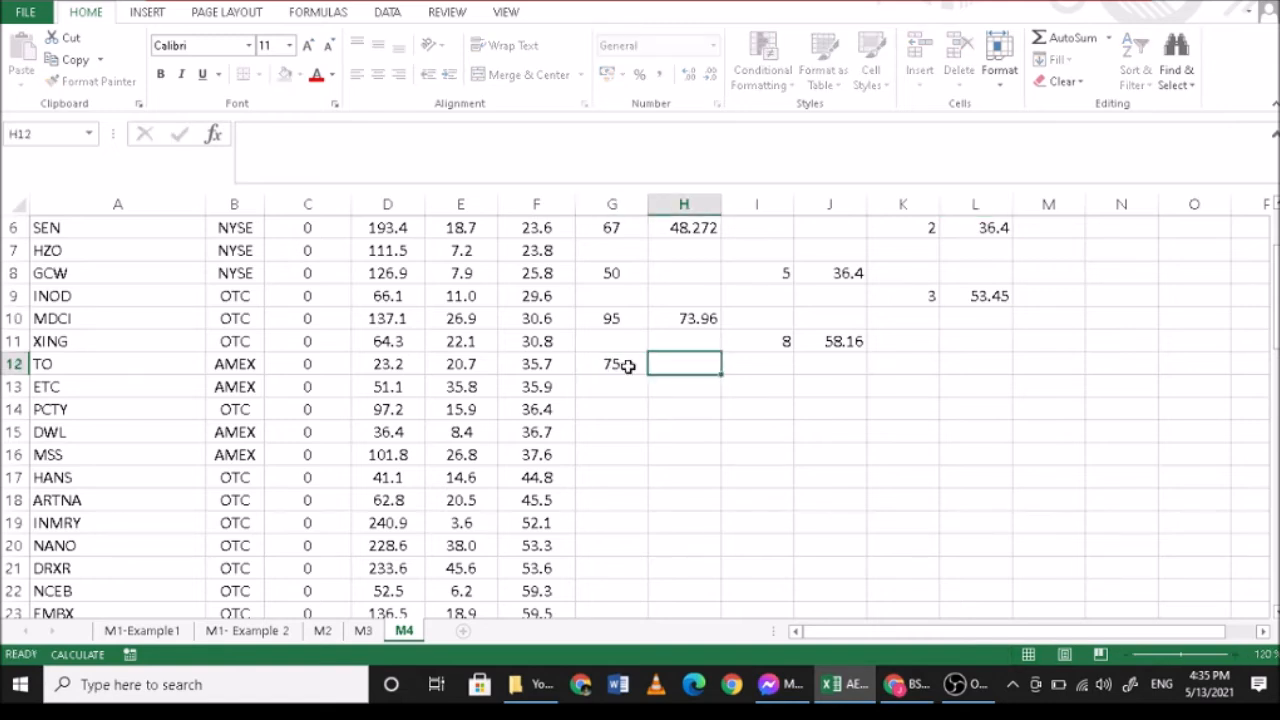
- Enter the formula =percentile.exc(F2:F26,0.75) in H12 for the 75th percentile of GPM
text(=)
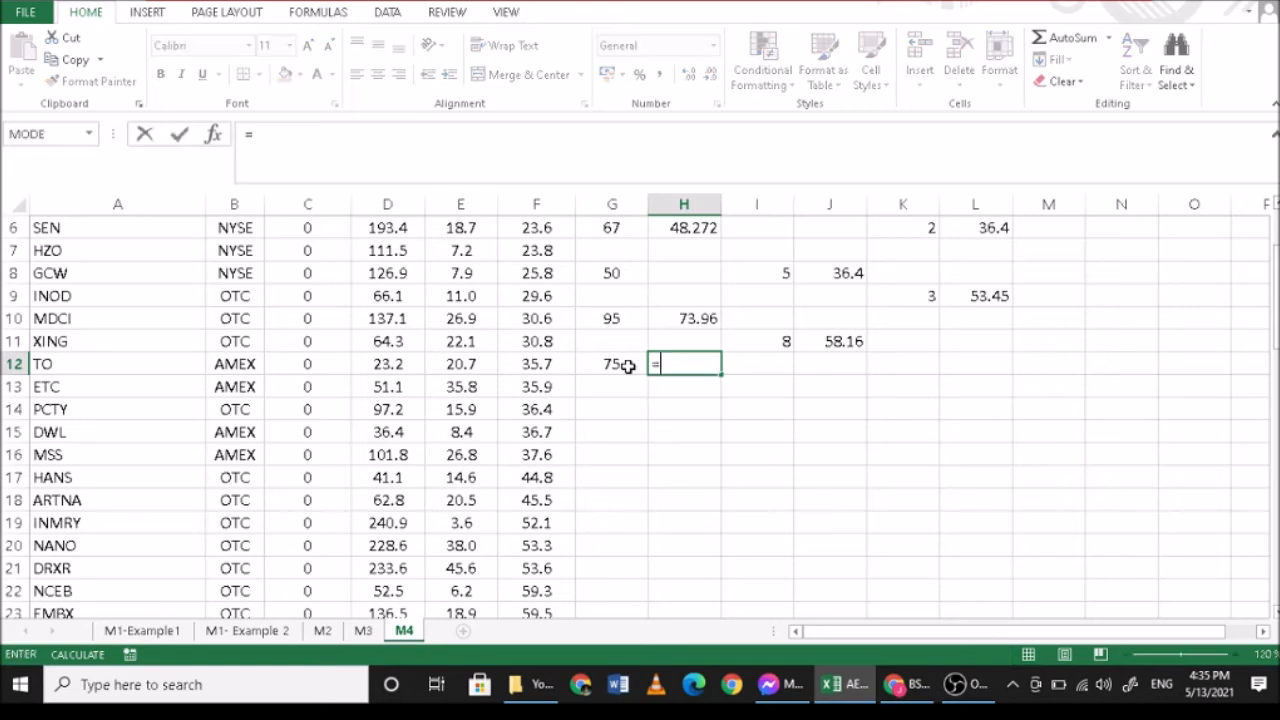
text(perce)
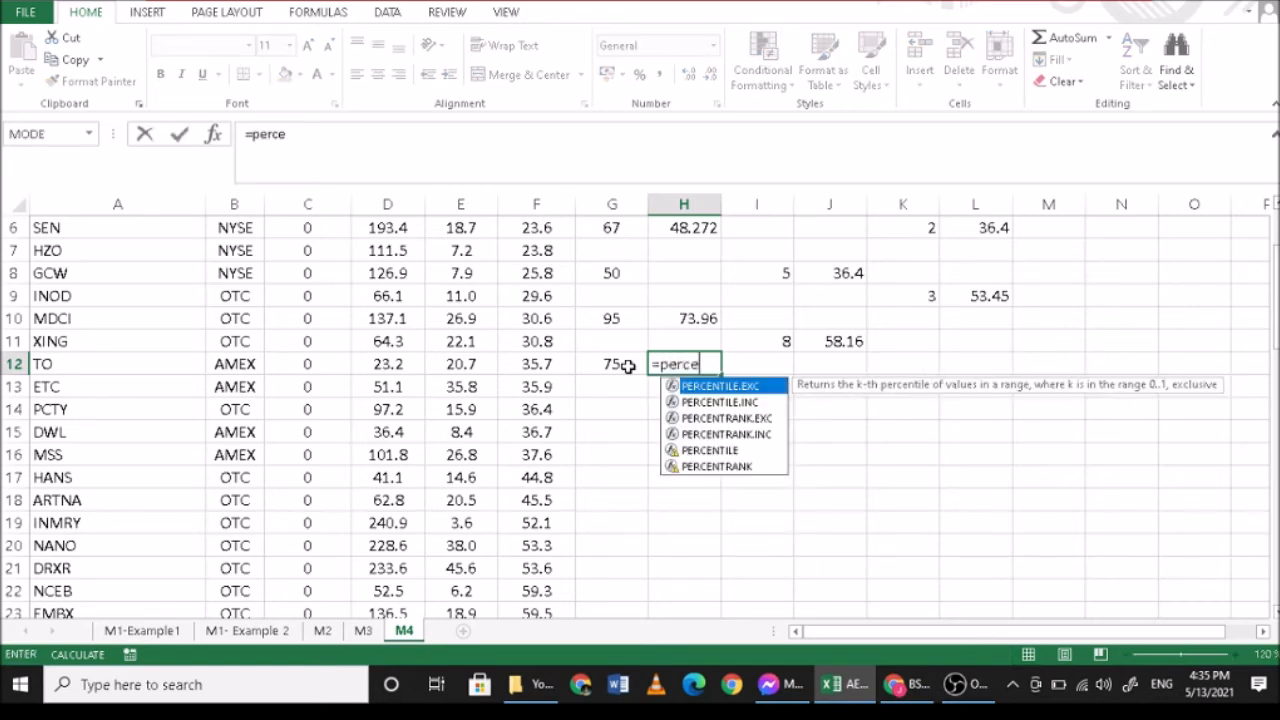
text(ntile.exc)
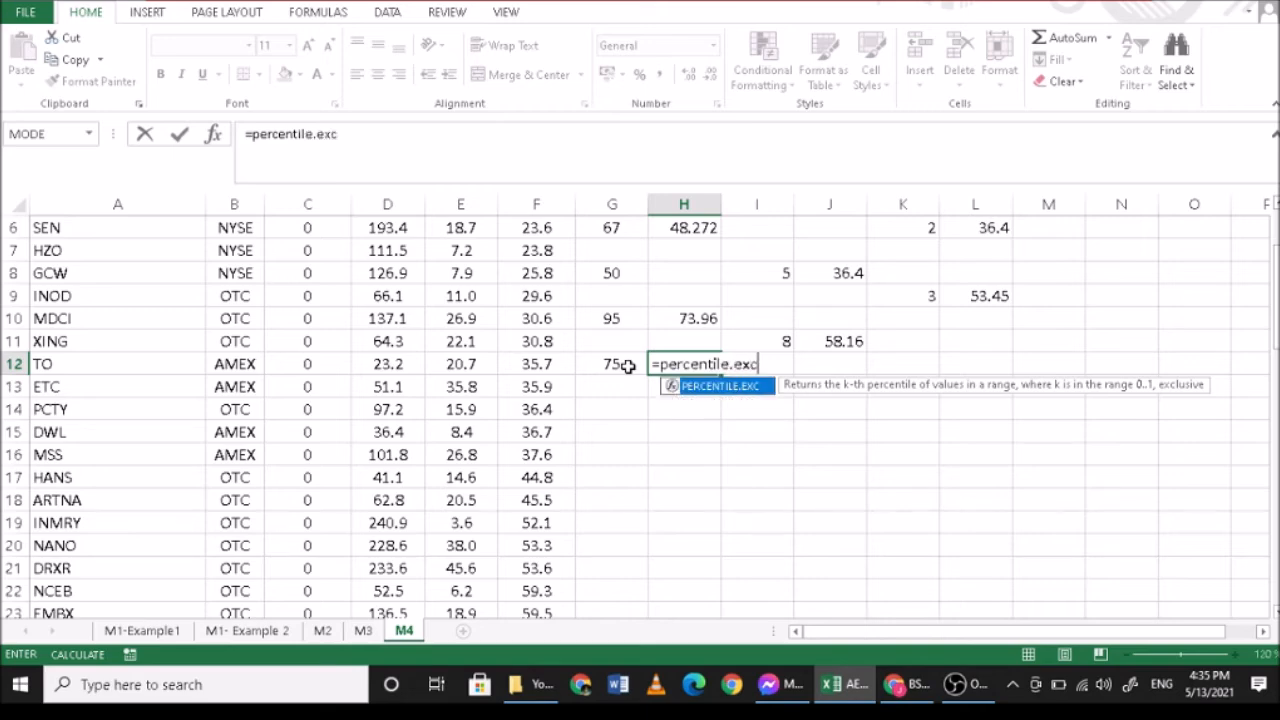
text(()
scroll(620, 325, up, 2)
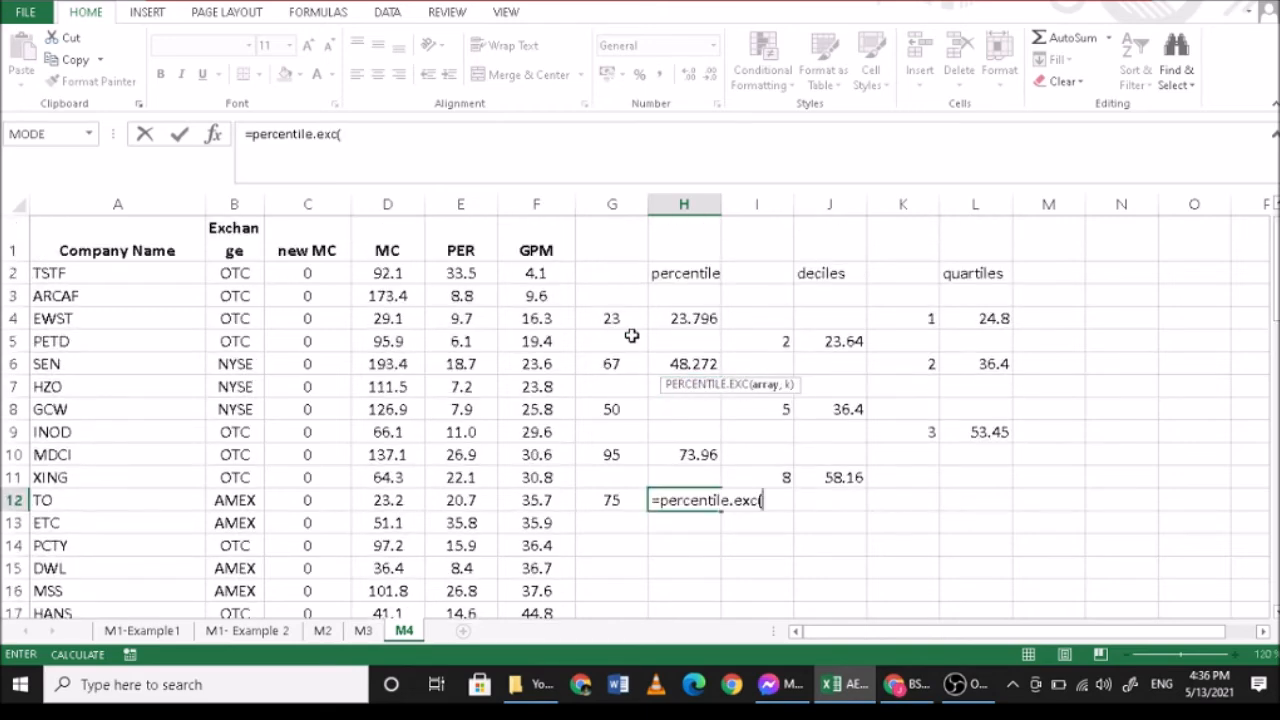
drag(536, 273, 538, 570)
text(,0.75)
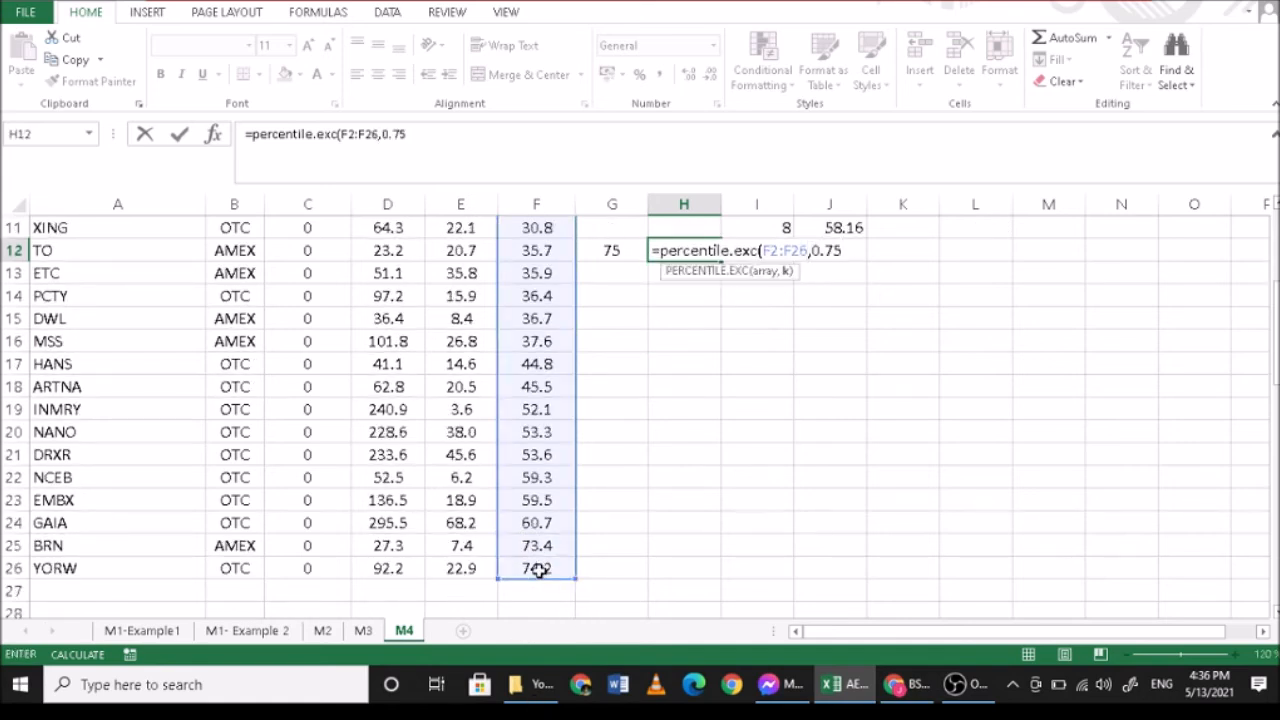
key(Return)
- Compare the 75th percentile in H12 with the third quartile in L9
scroll(754, 600, up, 2)
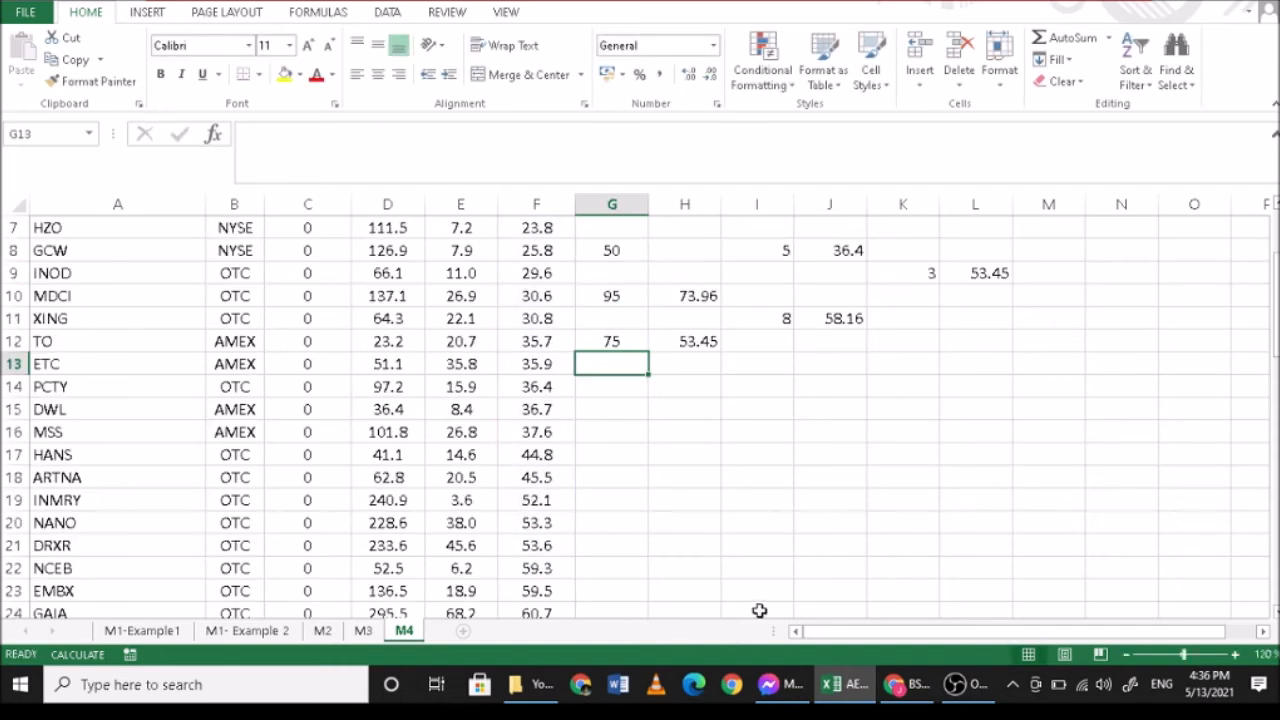
click(689, 348)
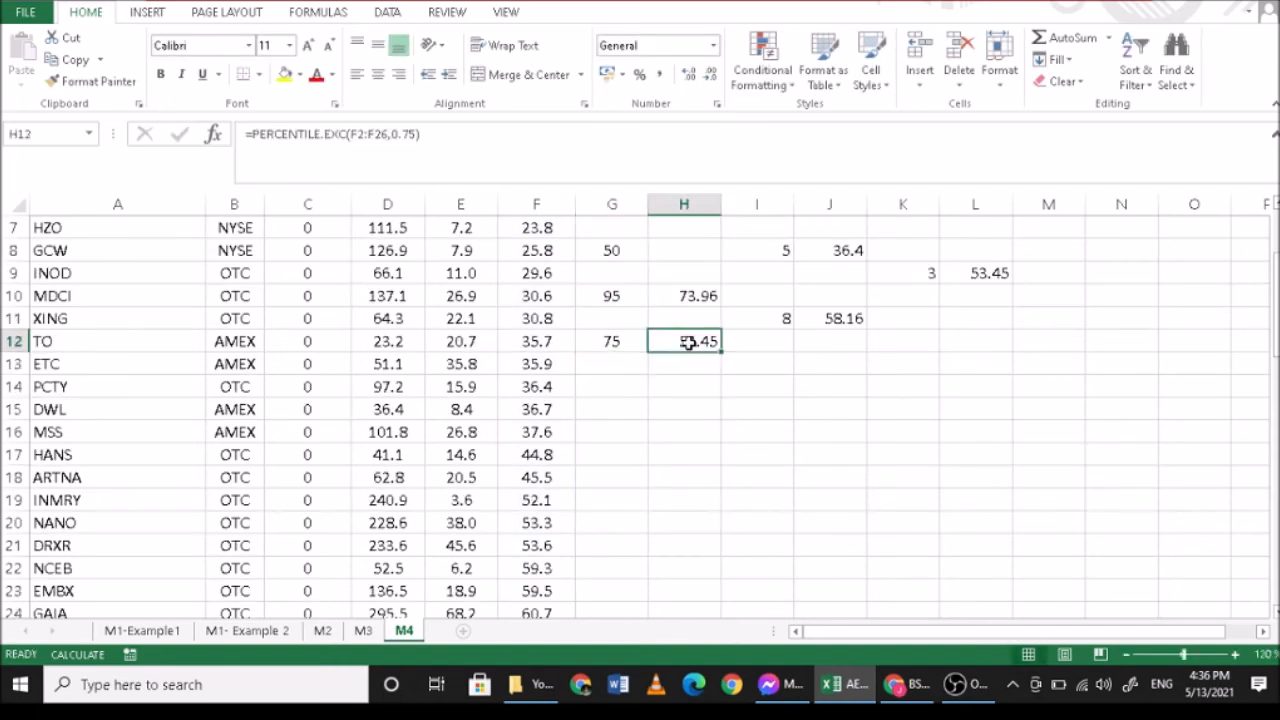
click(974, 277)
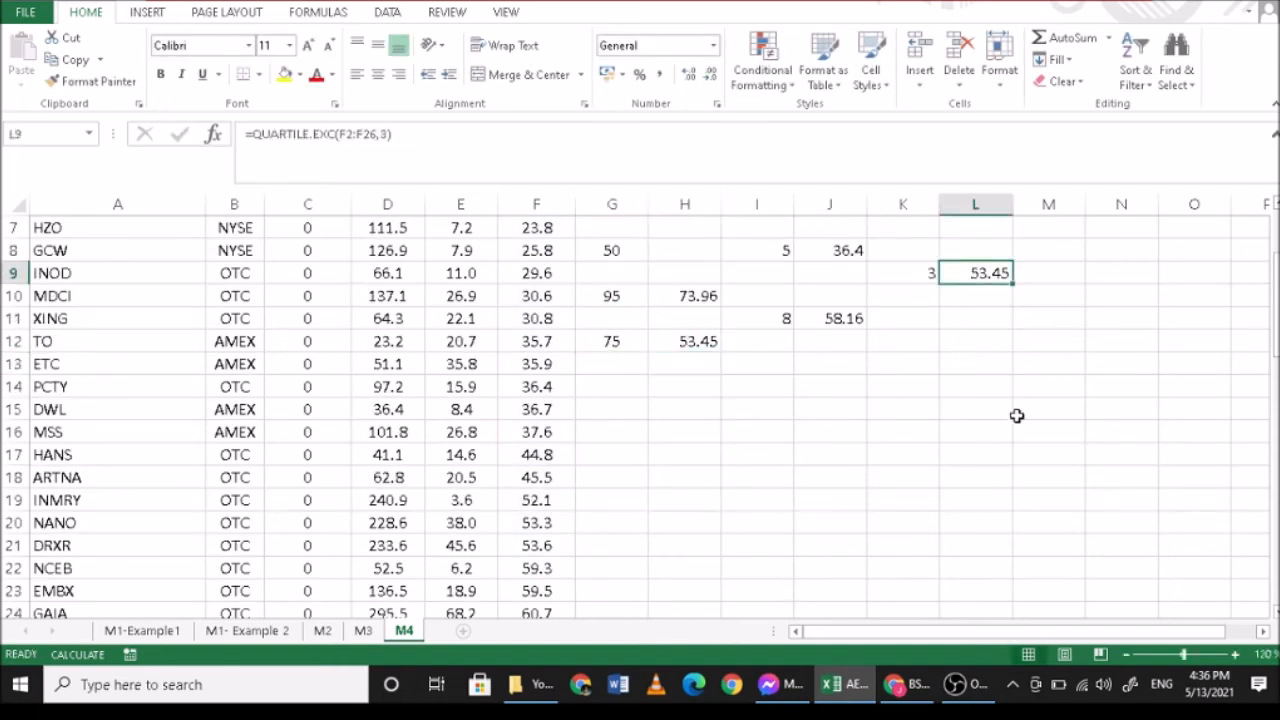
- Make the percentile, deciles and quartiles headings in H2:L3 bold
scroll(1014, 394, up, 2)
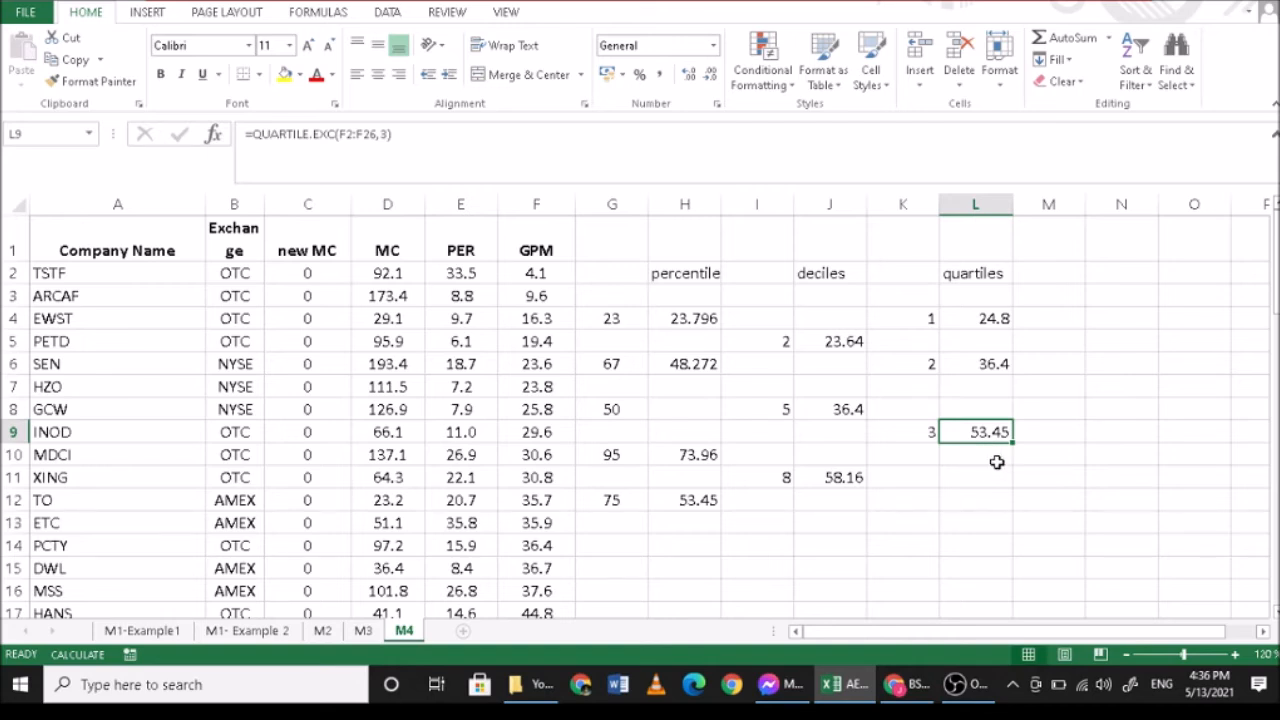
drag(657, 277, 971, 285)
key(ctrl+b)
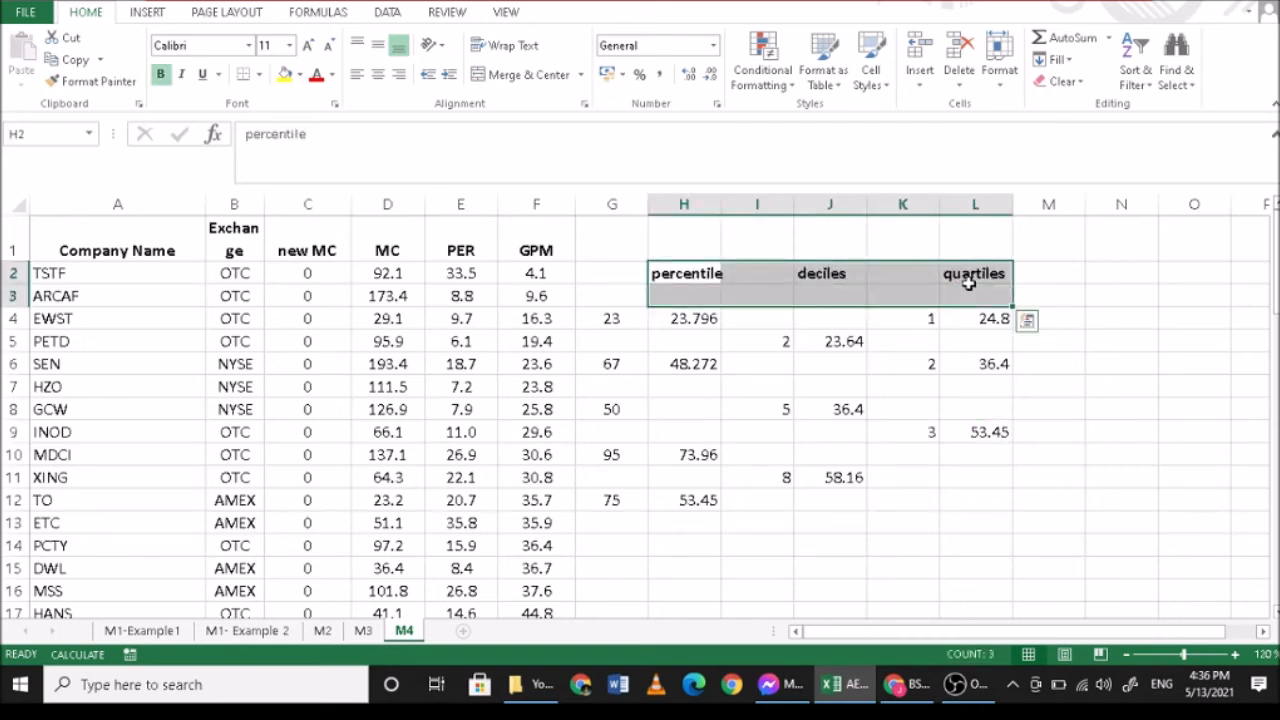
click(955, 684)
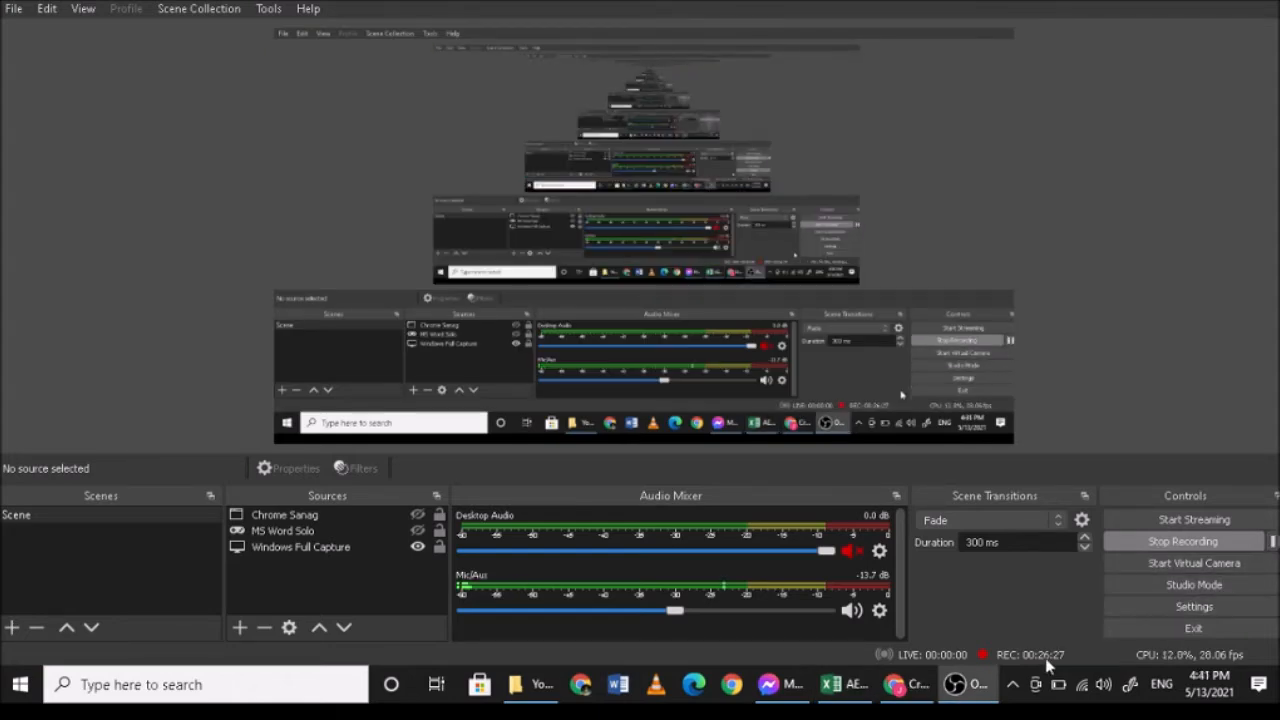
click(955, 684)
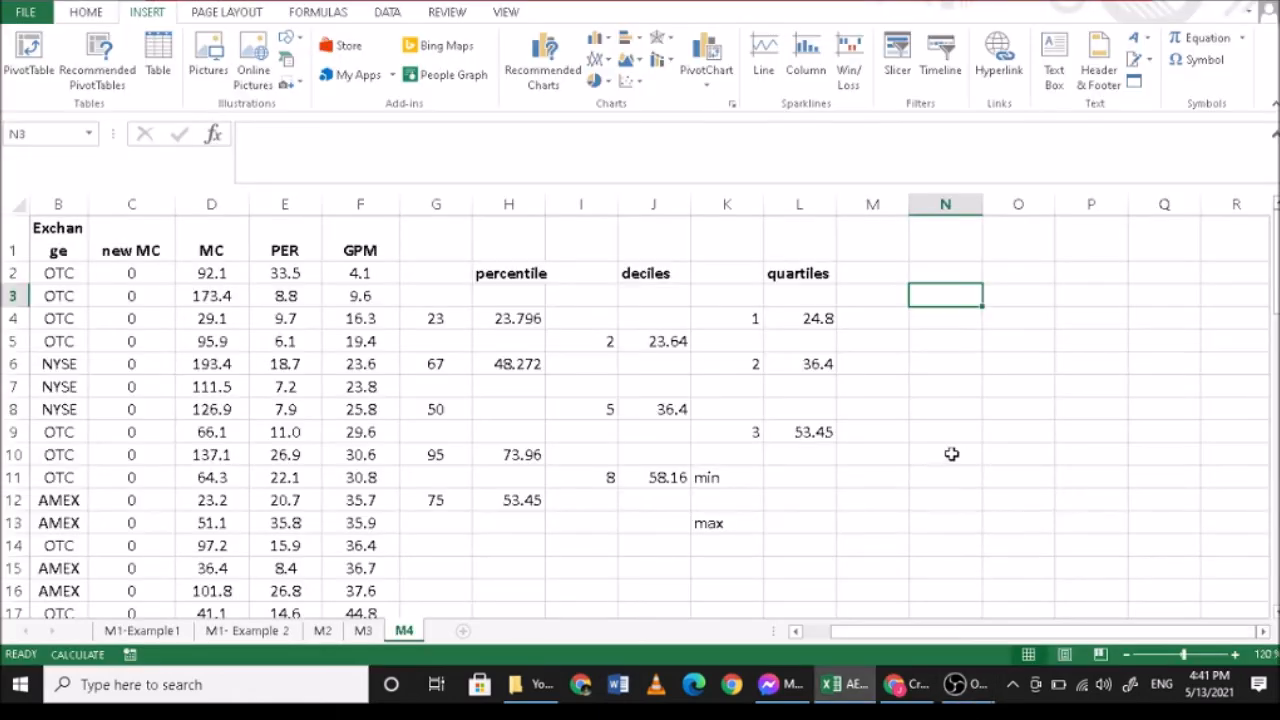
- Enter the formula =min(F2:F26) in L11 beside the min label to get the smallest GPM
click(740, 484)
click(743, 524)
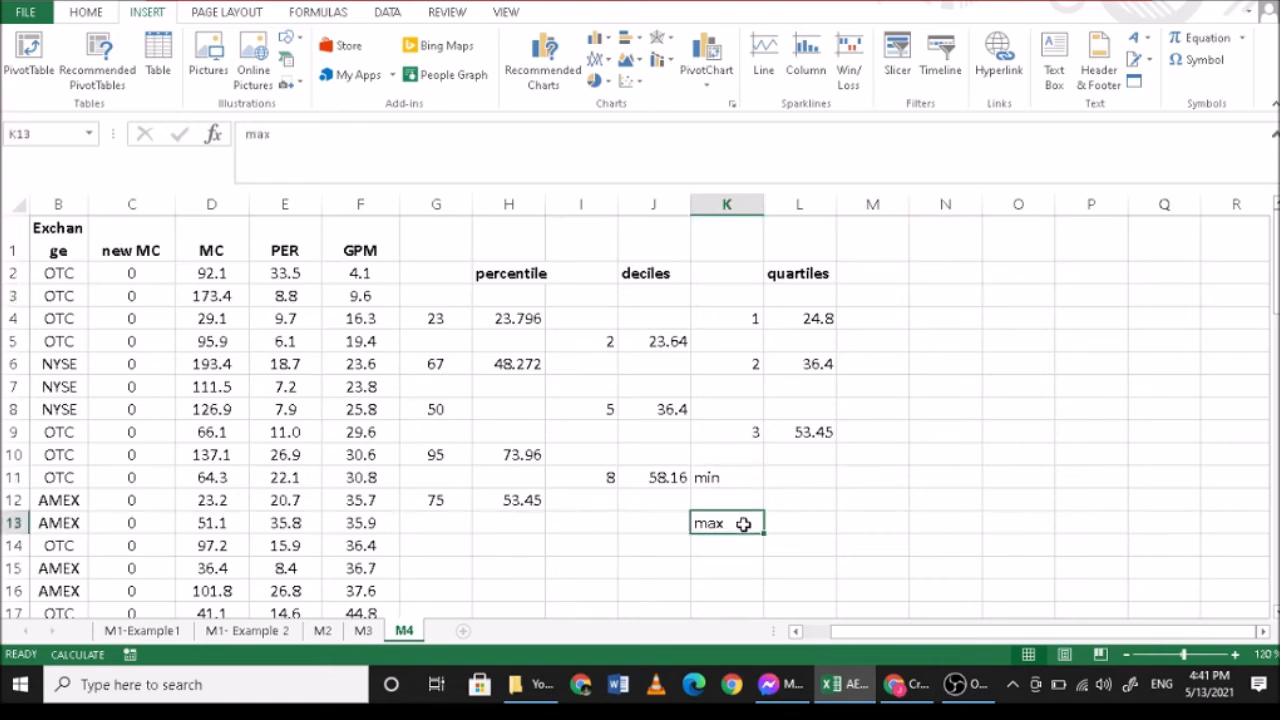
click(800, 478)
double_click(800, 478)
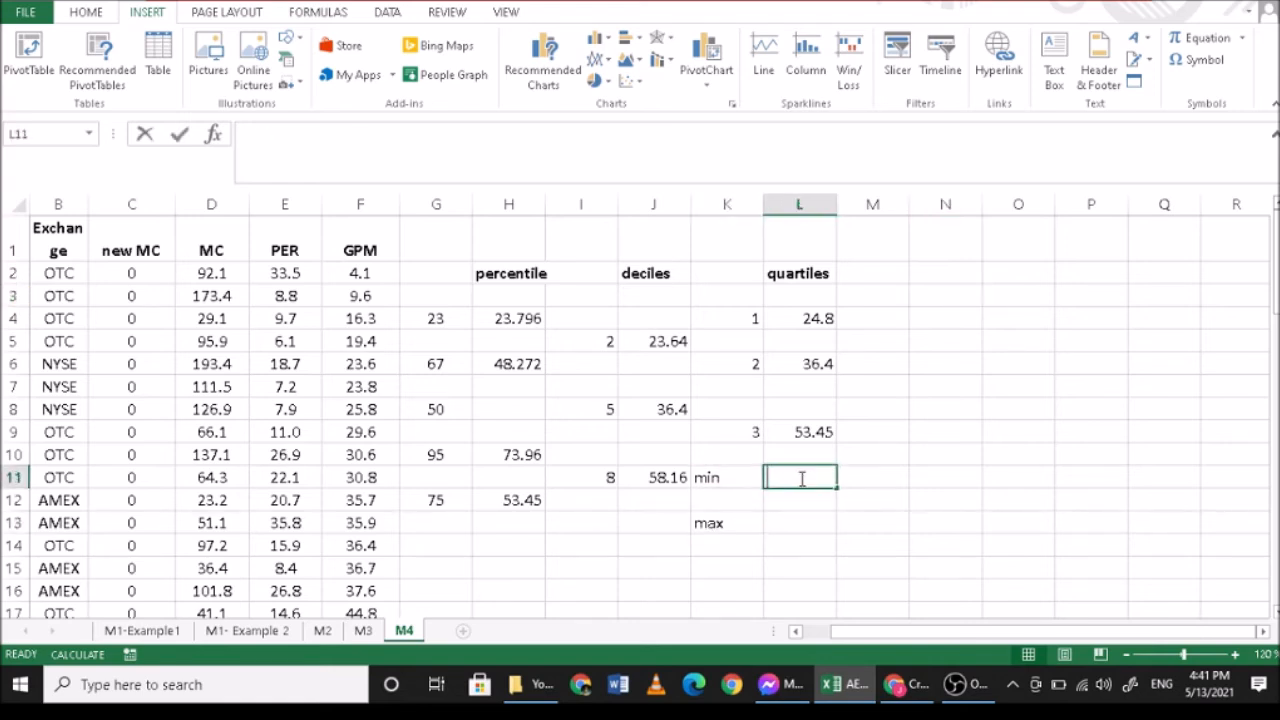
text(=mi)
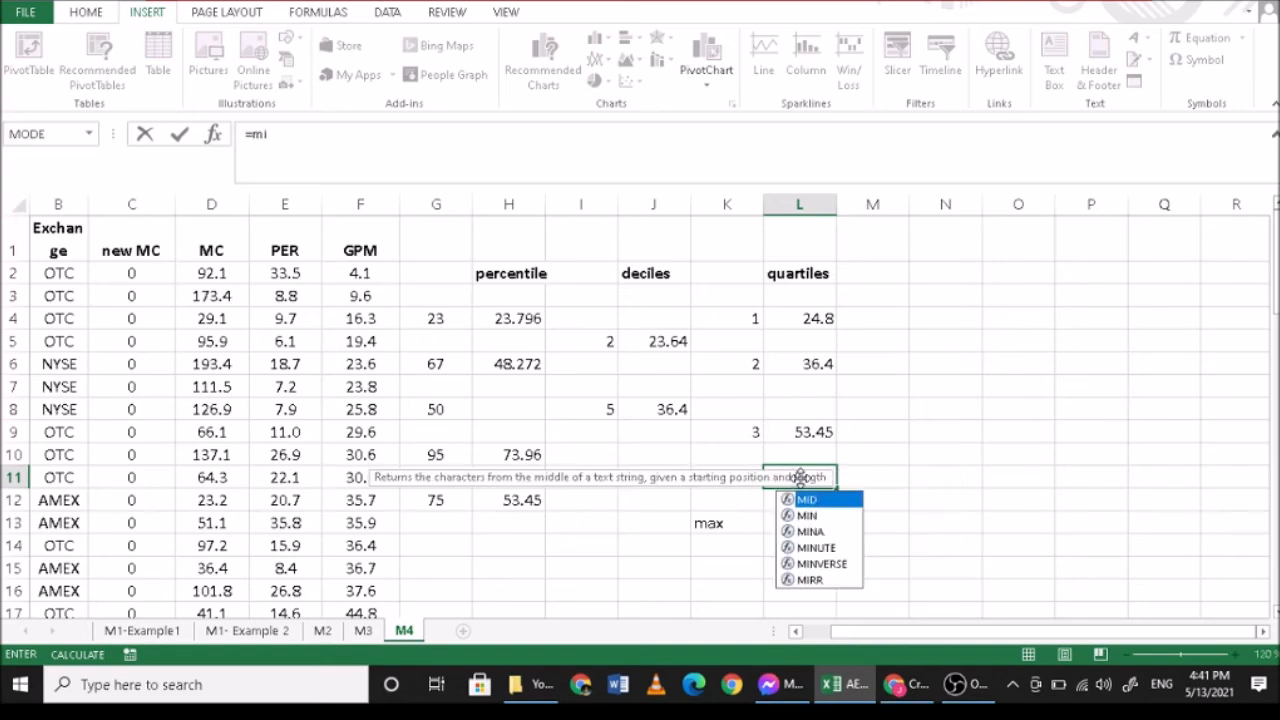
text(n)
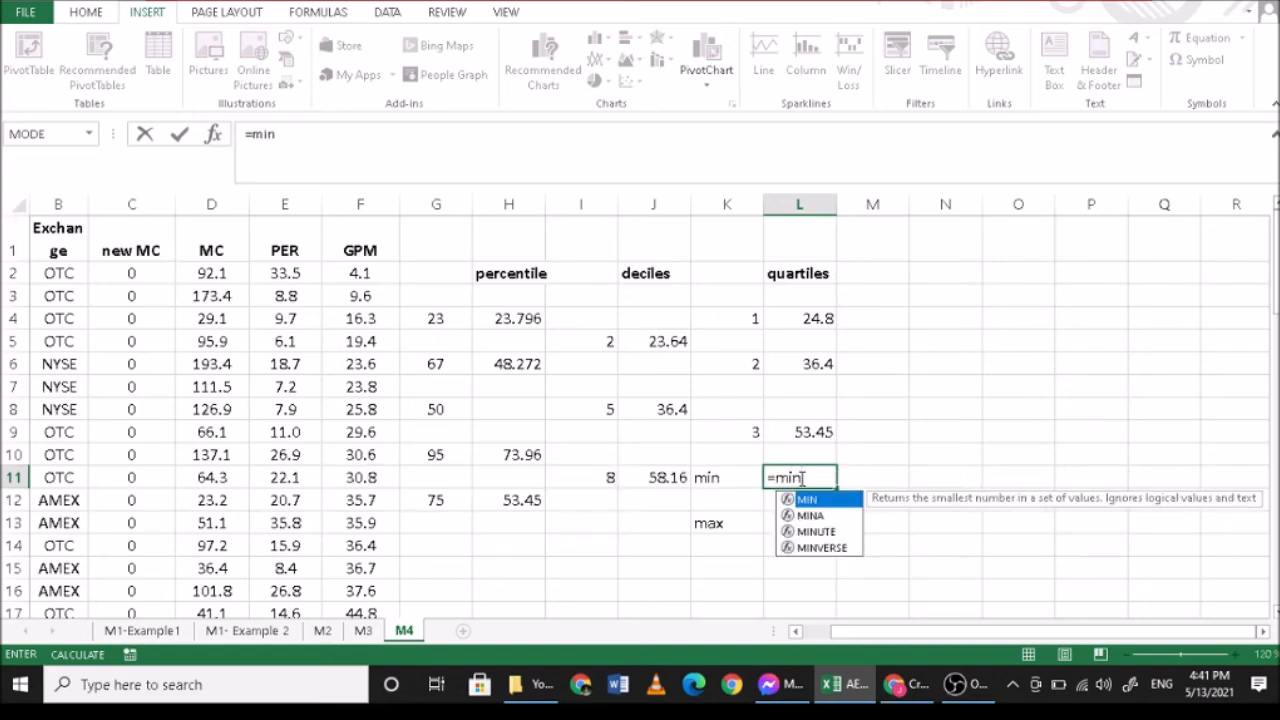
text(()
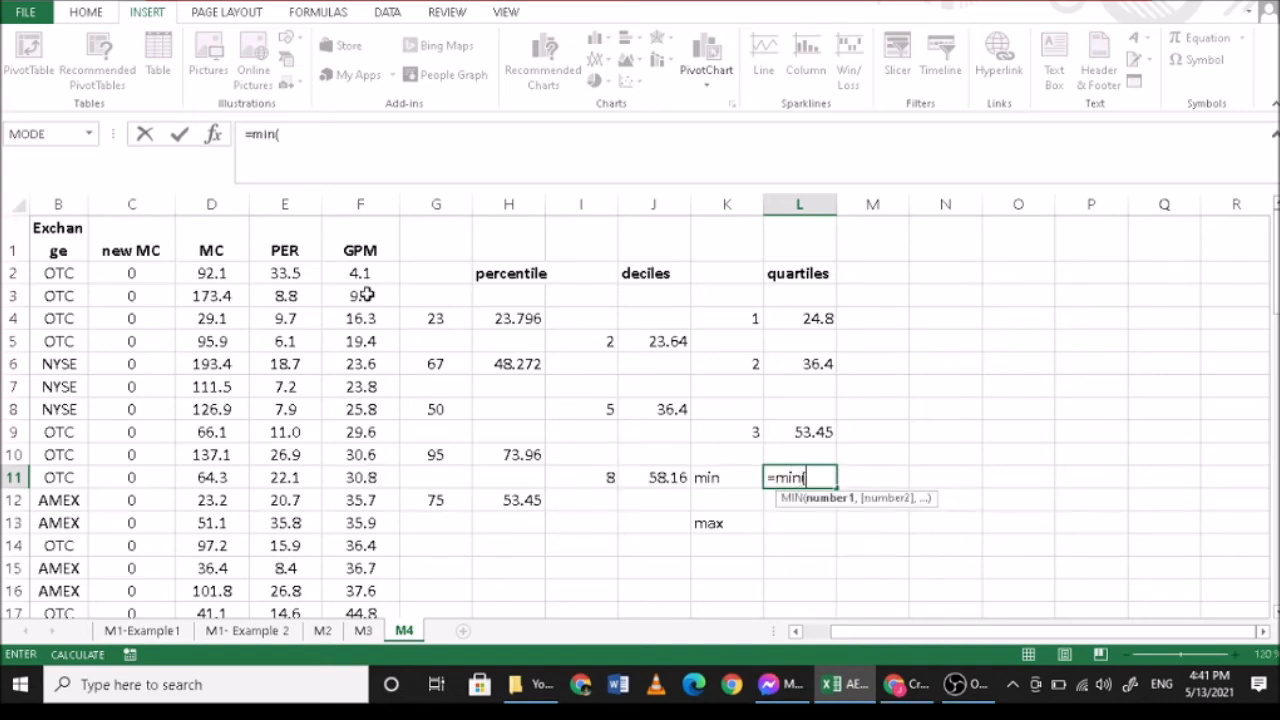
drag(360, 273, 357, 566)
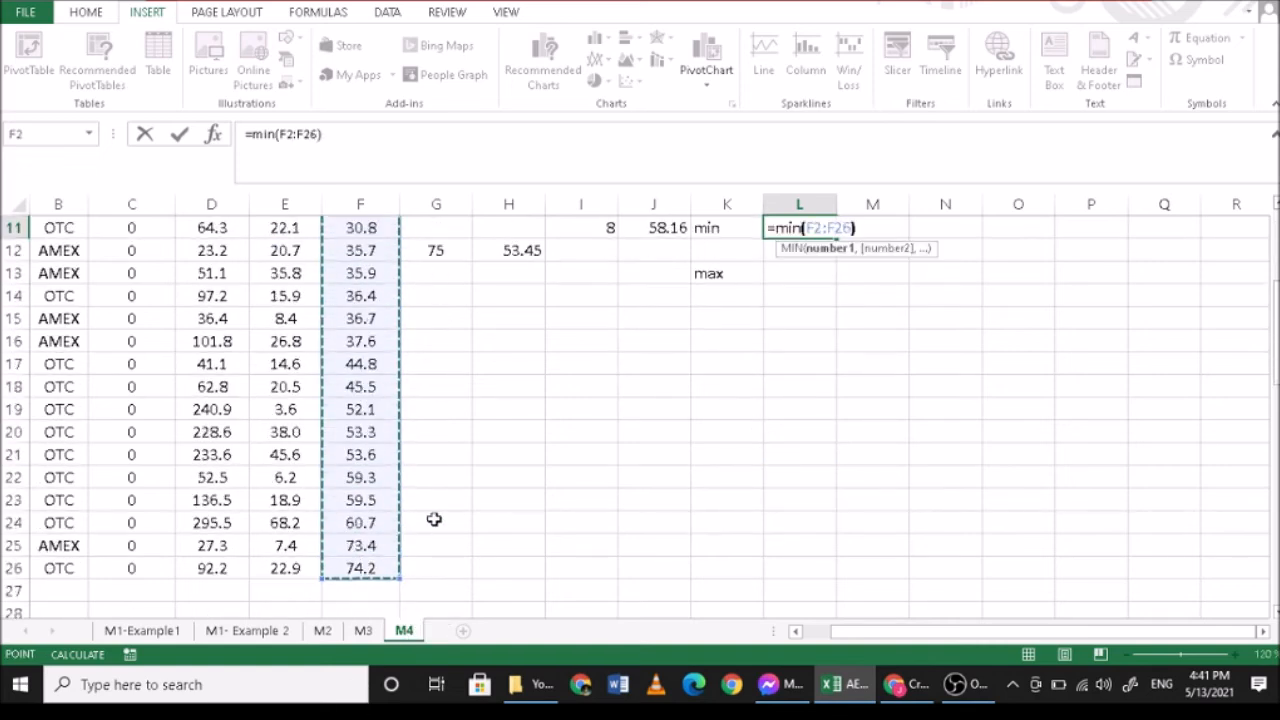
text())
key(Return)
- Enter the formula =max(F2:F26) in L13 beside the max label to get the largest GPM
click(791, 272)
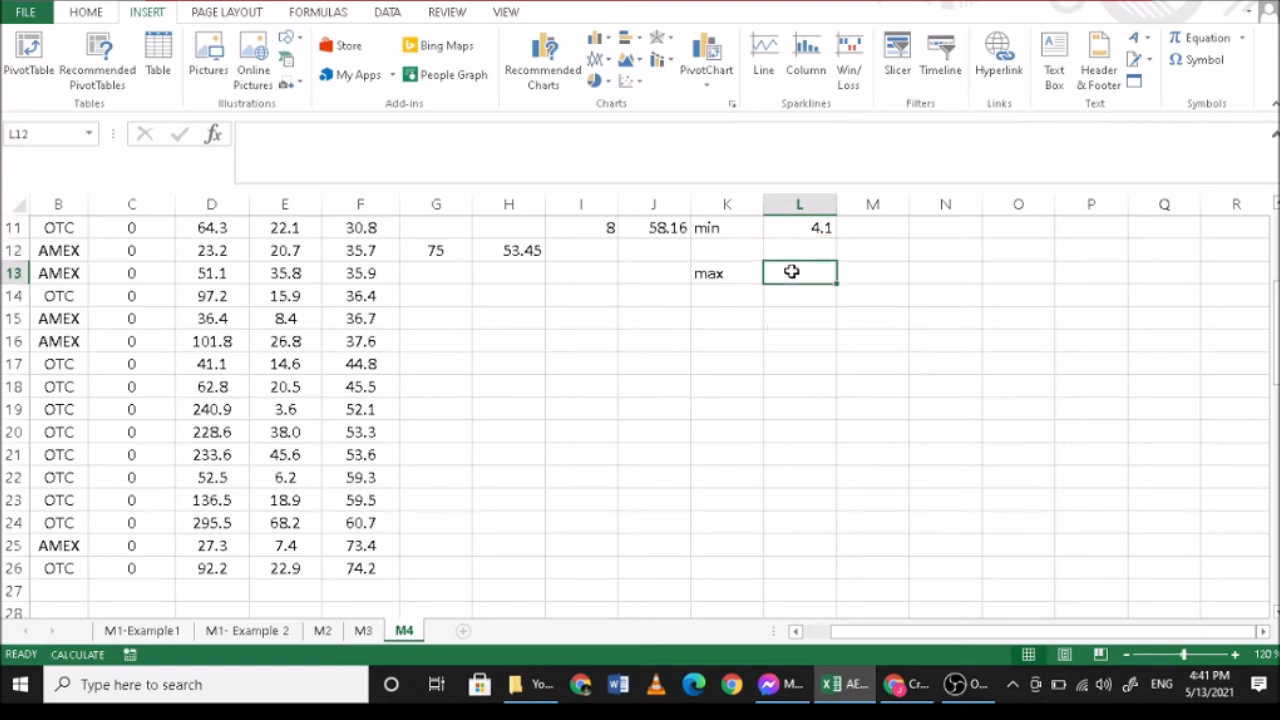
text(=max)
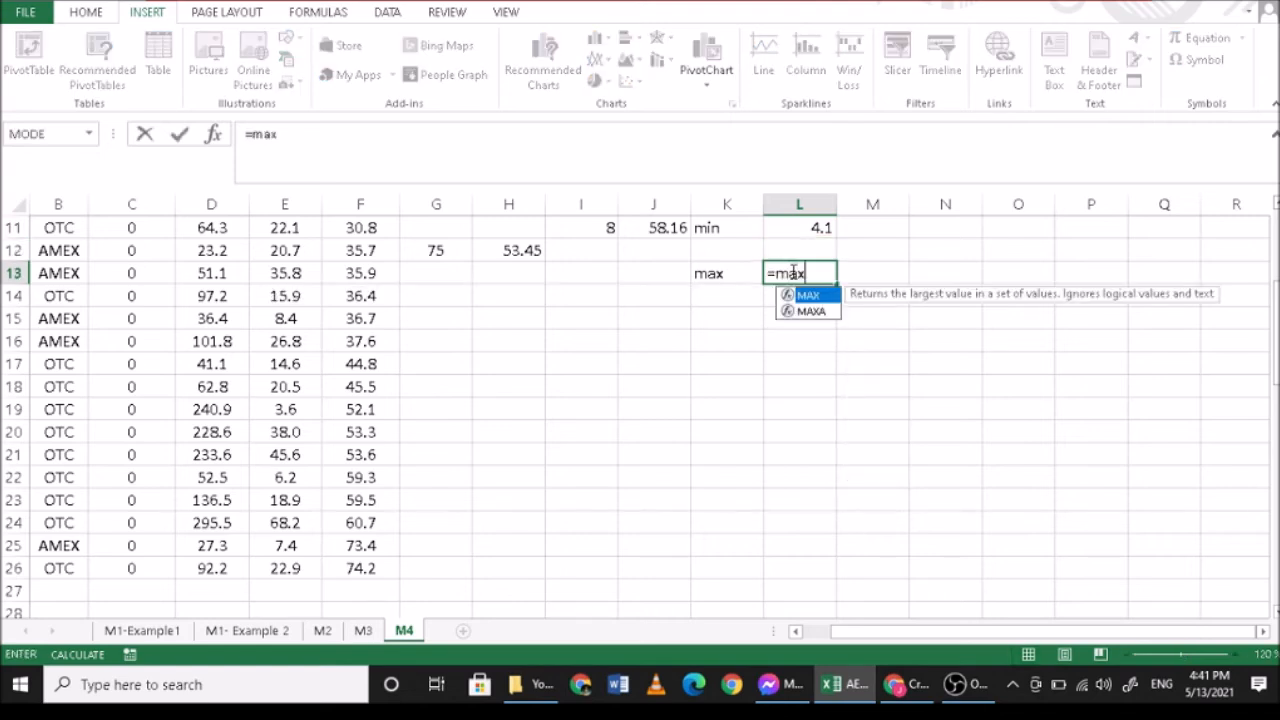
text(()
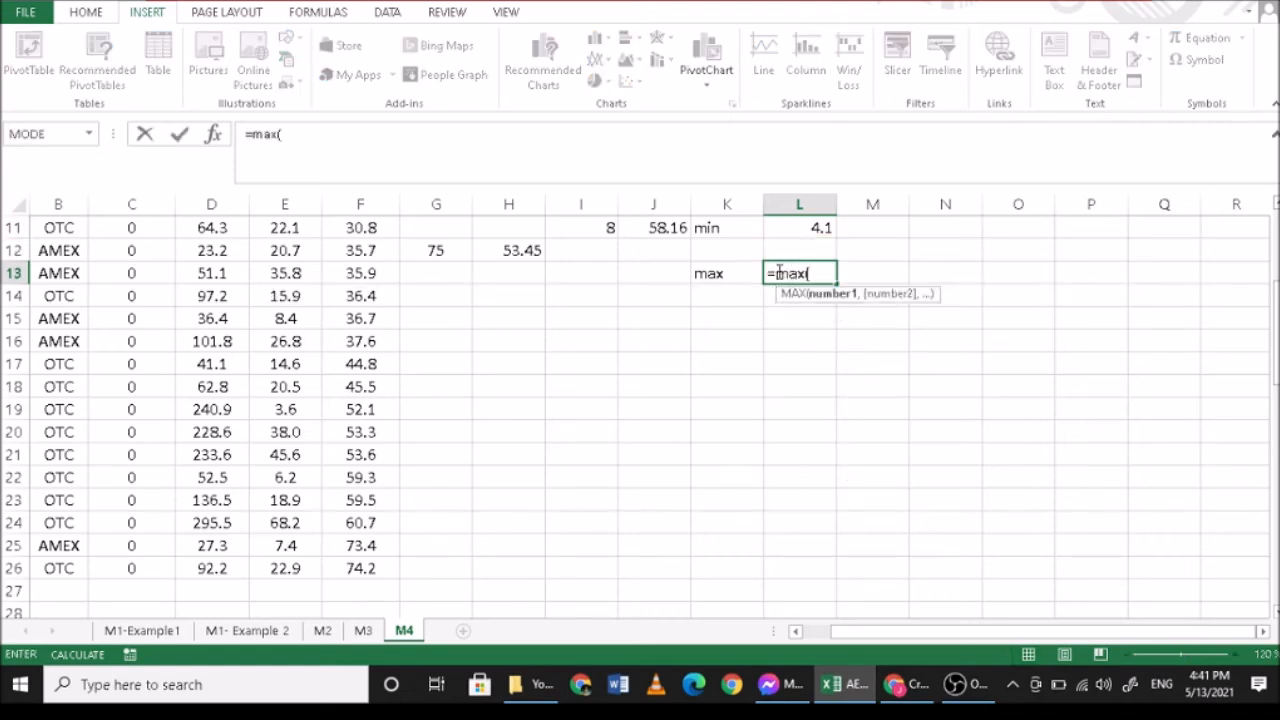
drag(363, 568, 368, 276)
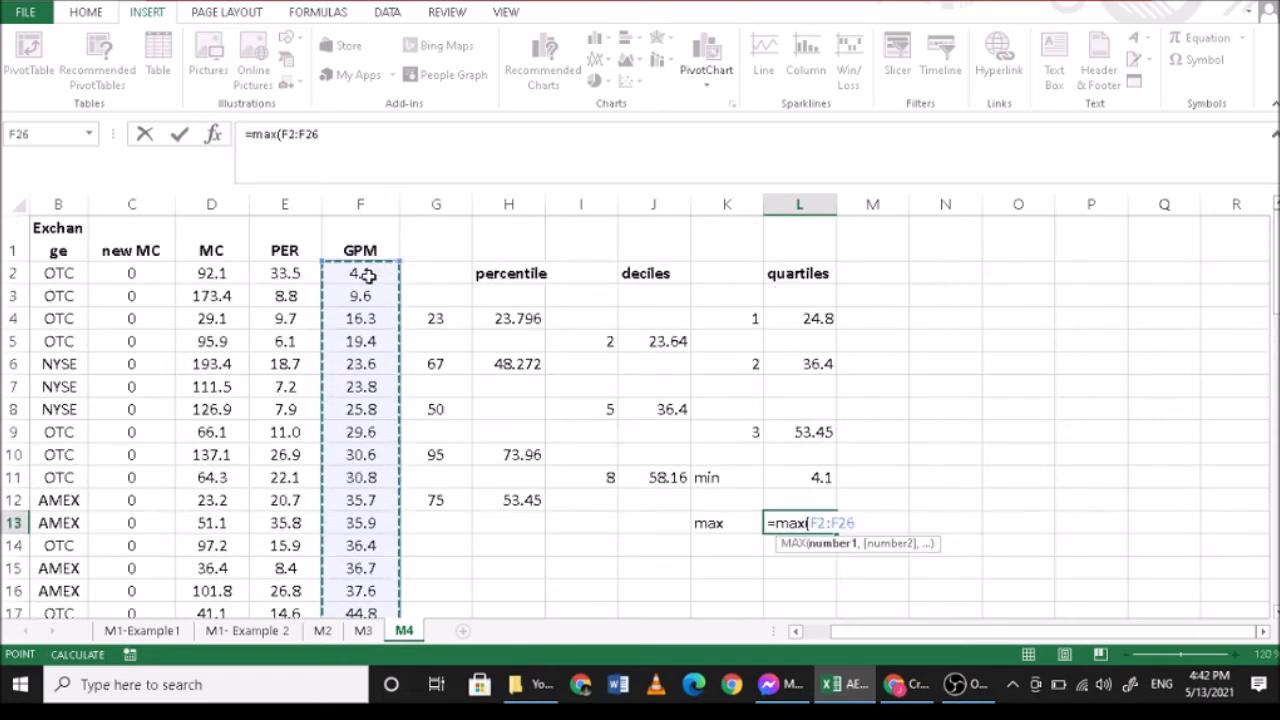
text())
key(Return)
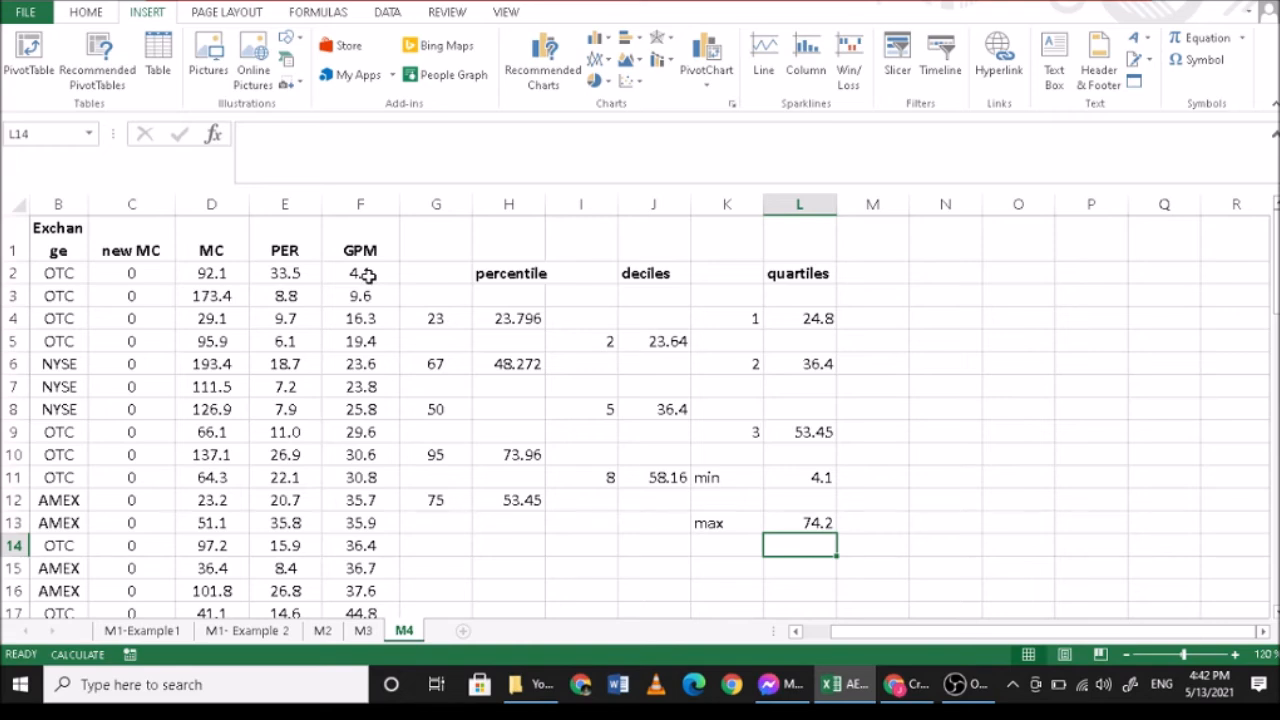
click(938, 325)
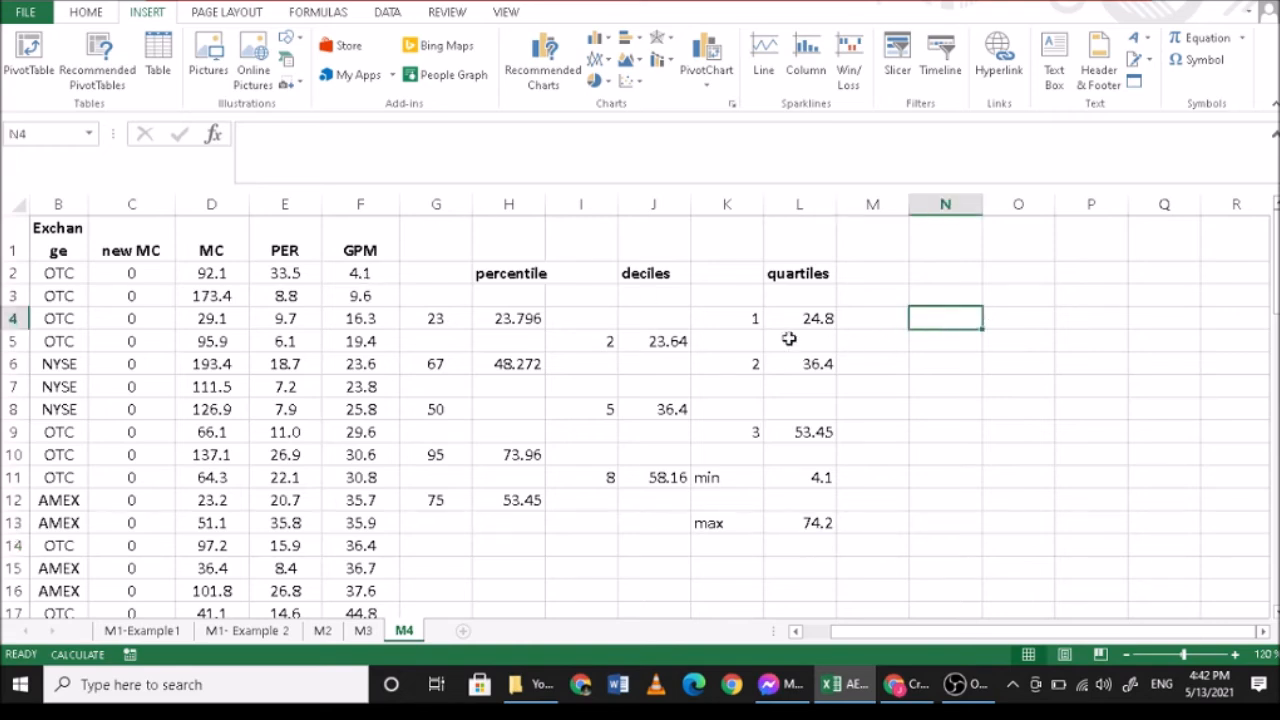
click(372, 296)
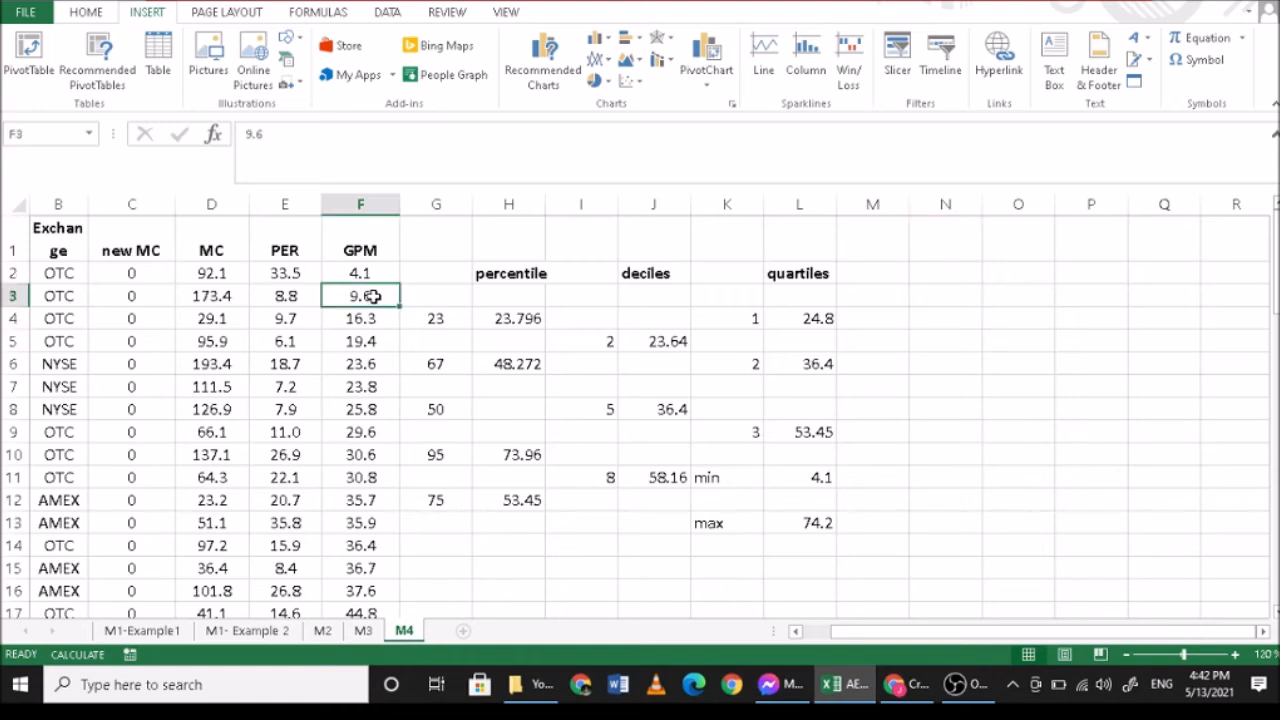
click(948, 322)
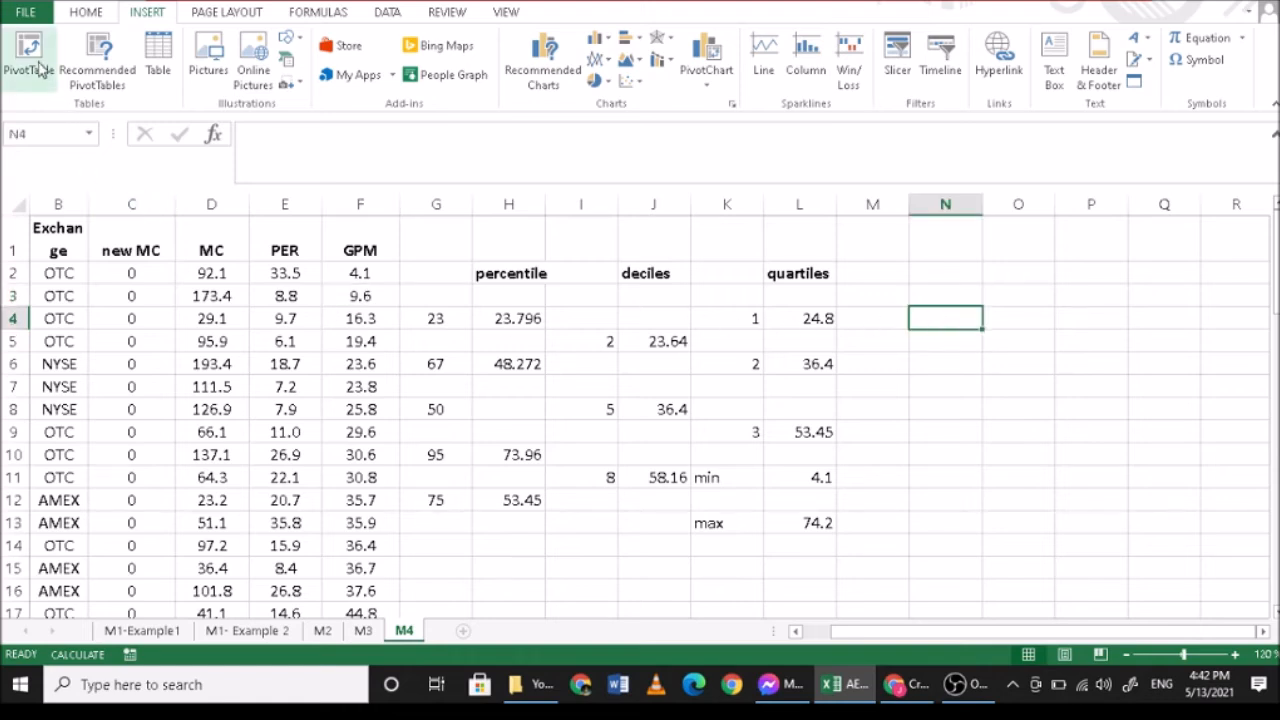
- Create a PivotTable from the GPM column range F1:F26, placed on the existing worksheet M4 at cell O2
drag(360, 273, 356, 558)
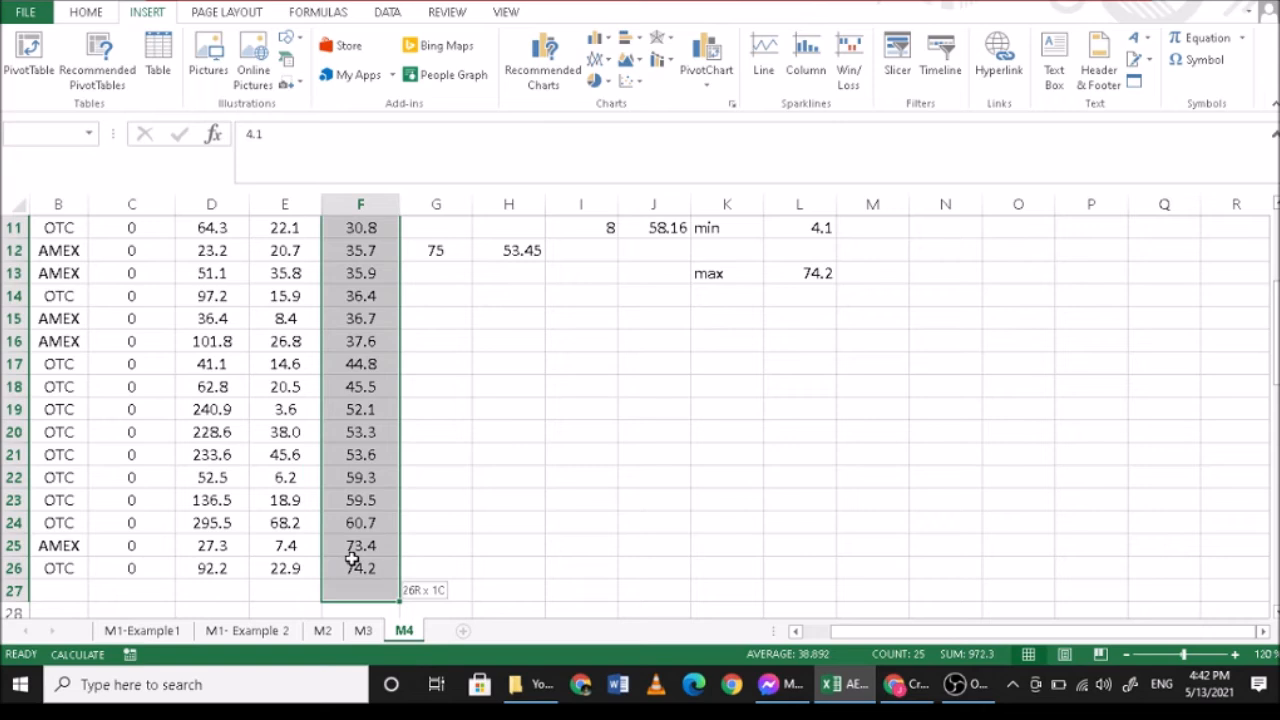
click(34, 54)
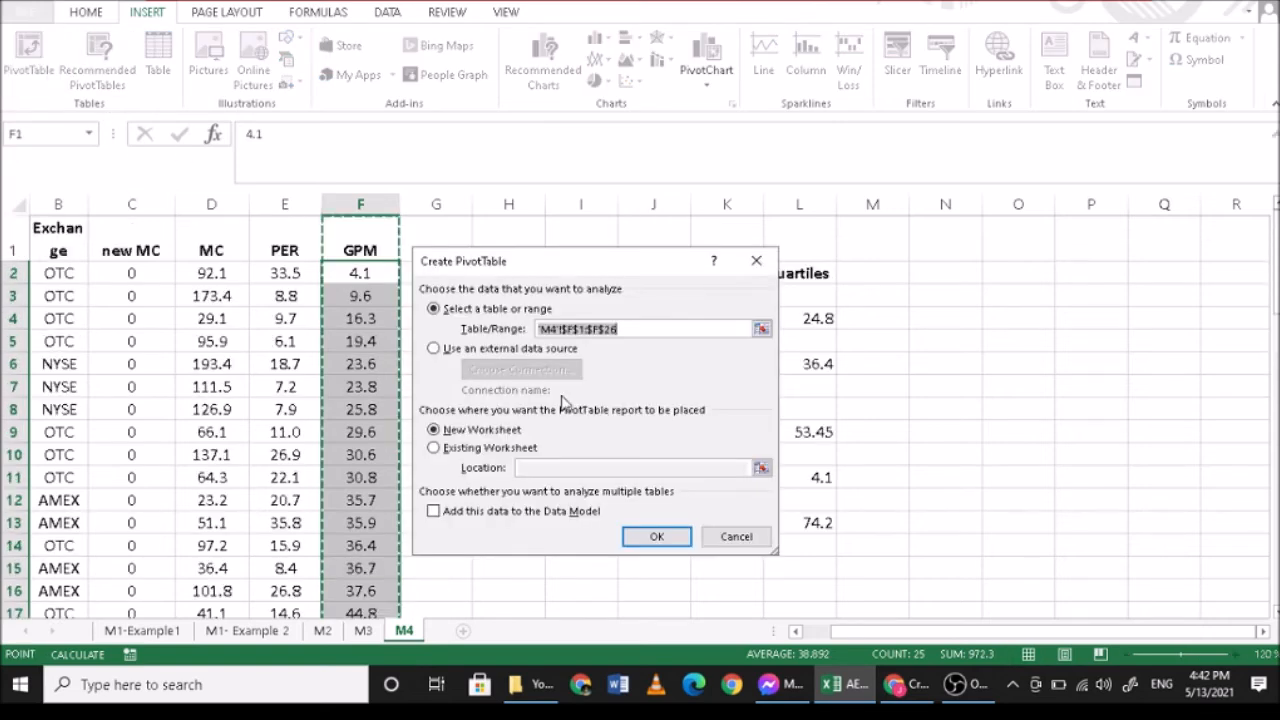
click(434, 447)
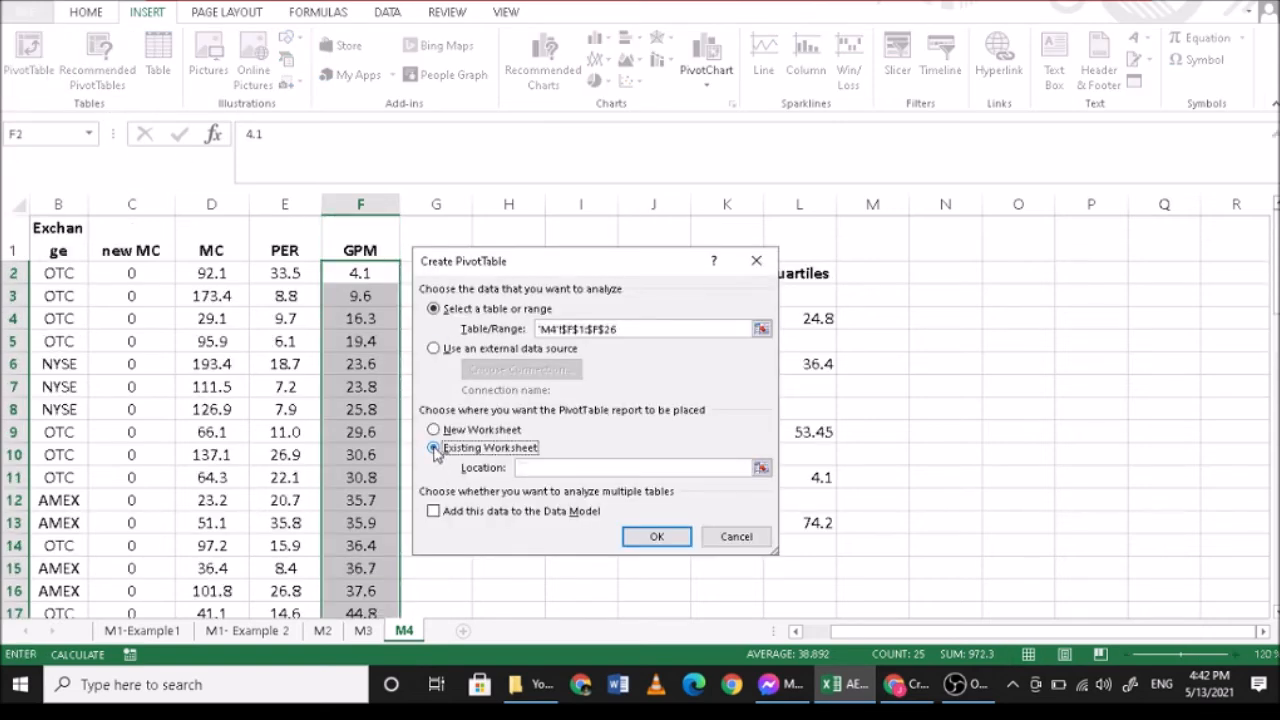
click(1001, 275)
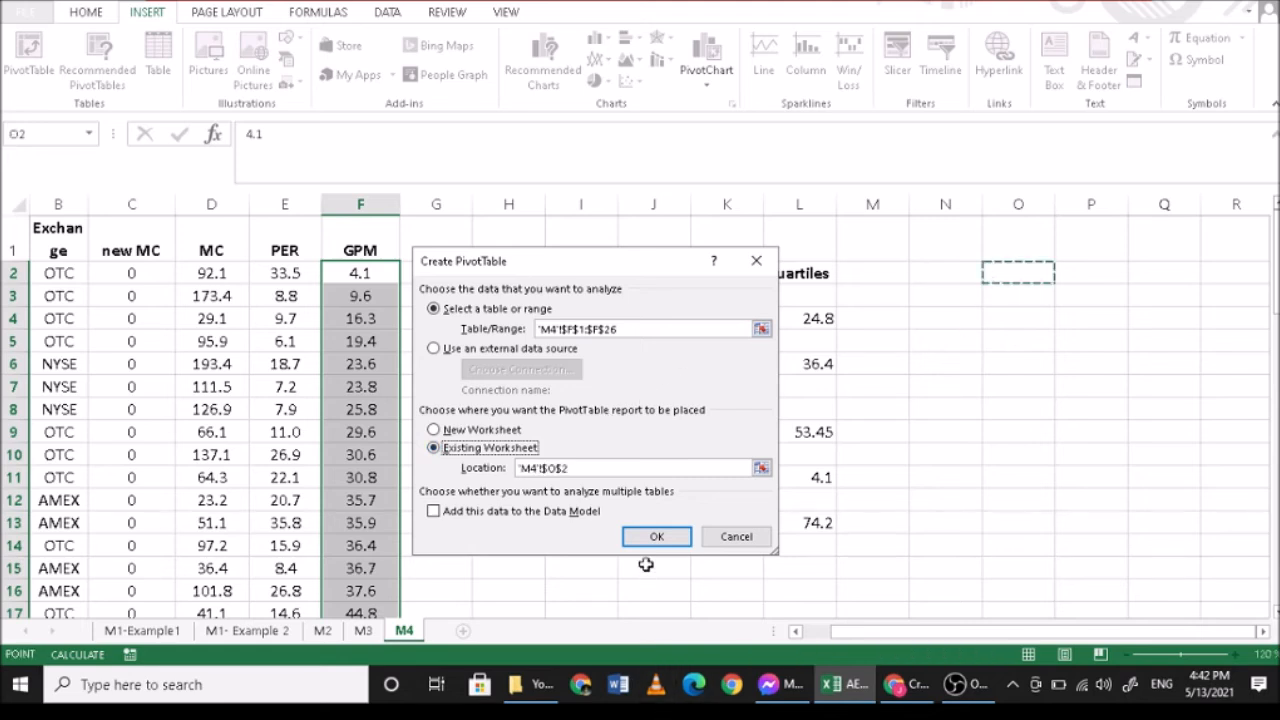
click(656, 536)
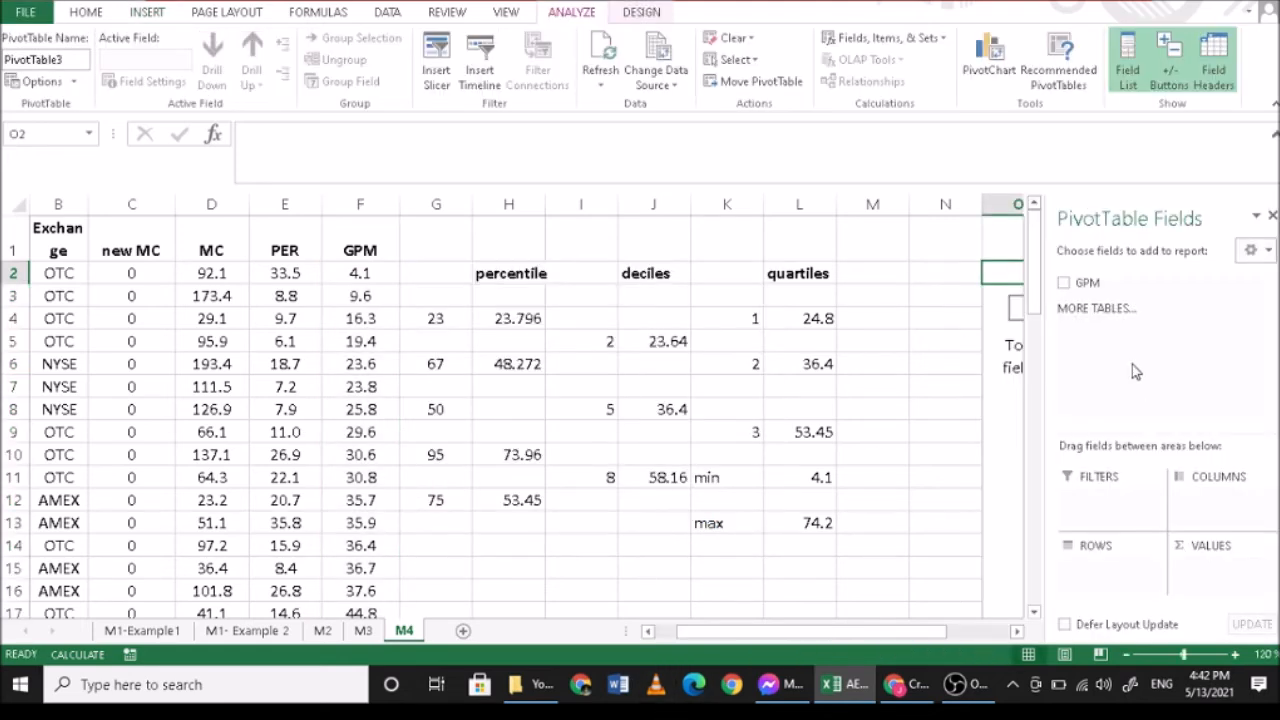
- Add GPM to the PivotTable as both summed values and row labels
click(1018, 634)
click(1018, 634)
click(1018, 634)
click(1018, 634)
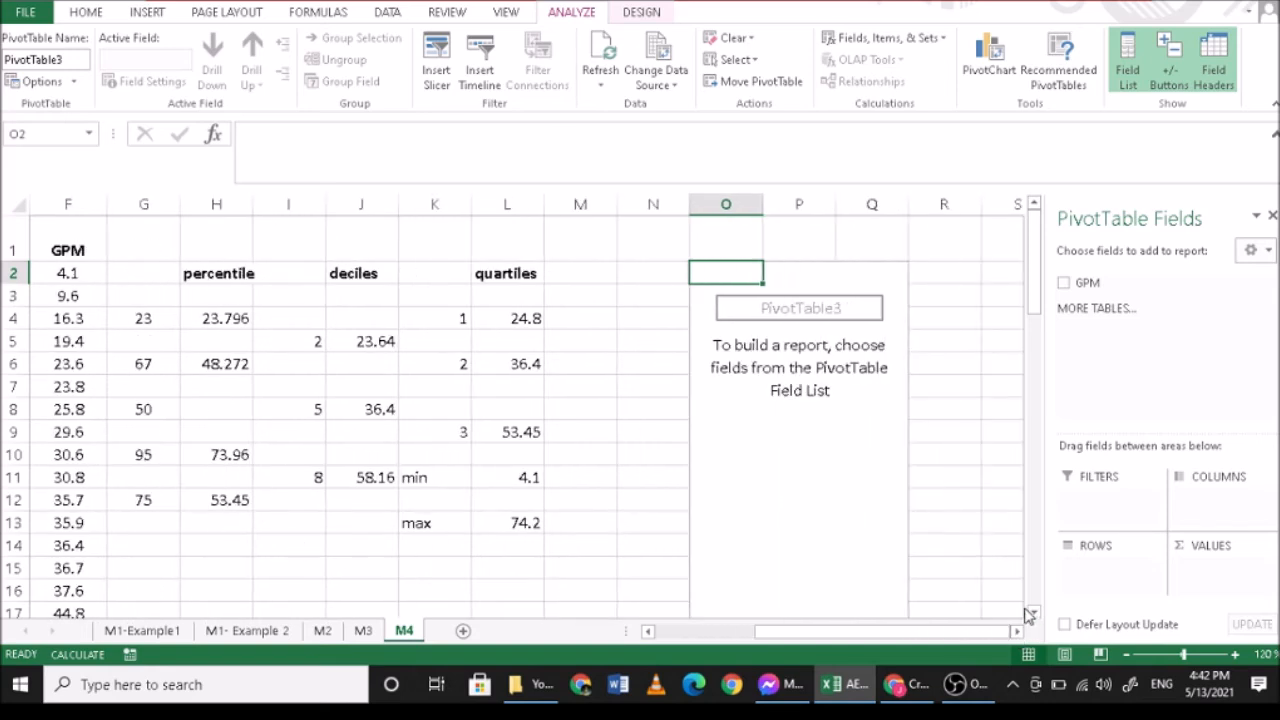
drag(1092, 283, 1200, 572)
drag(1080, 285, 1100, 572)
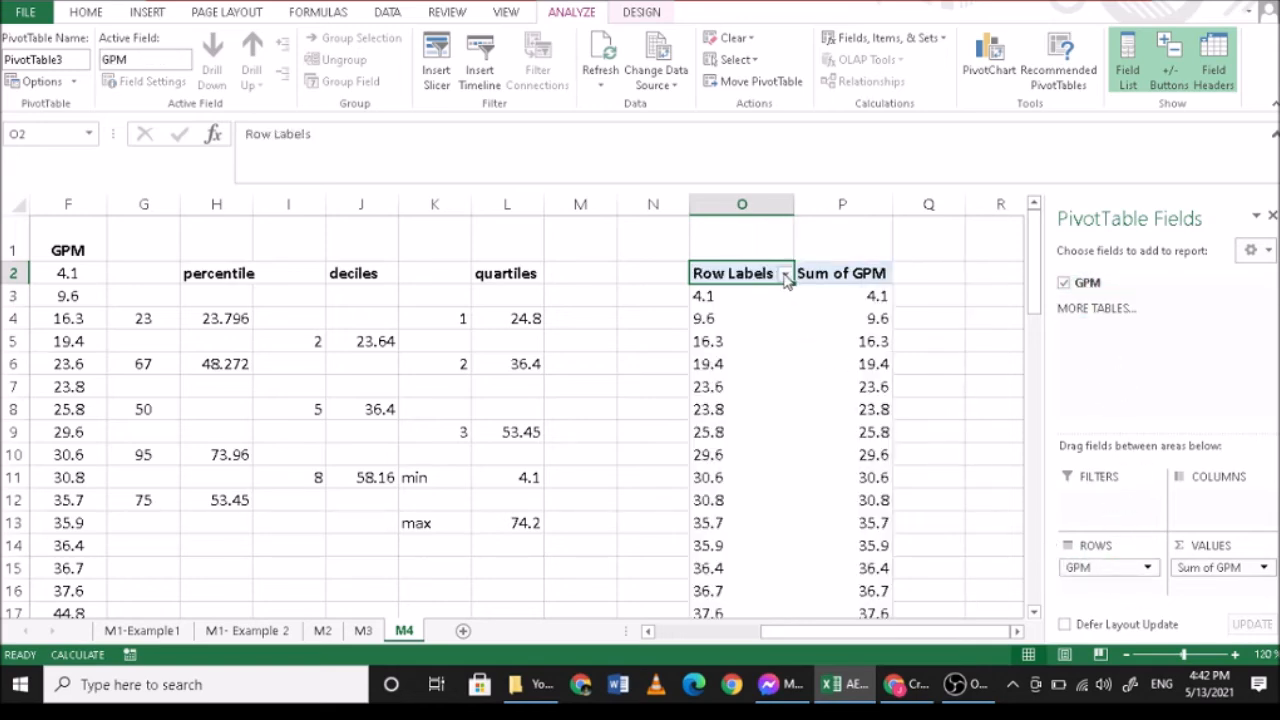
drag(506, 330, 517, 526)
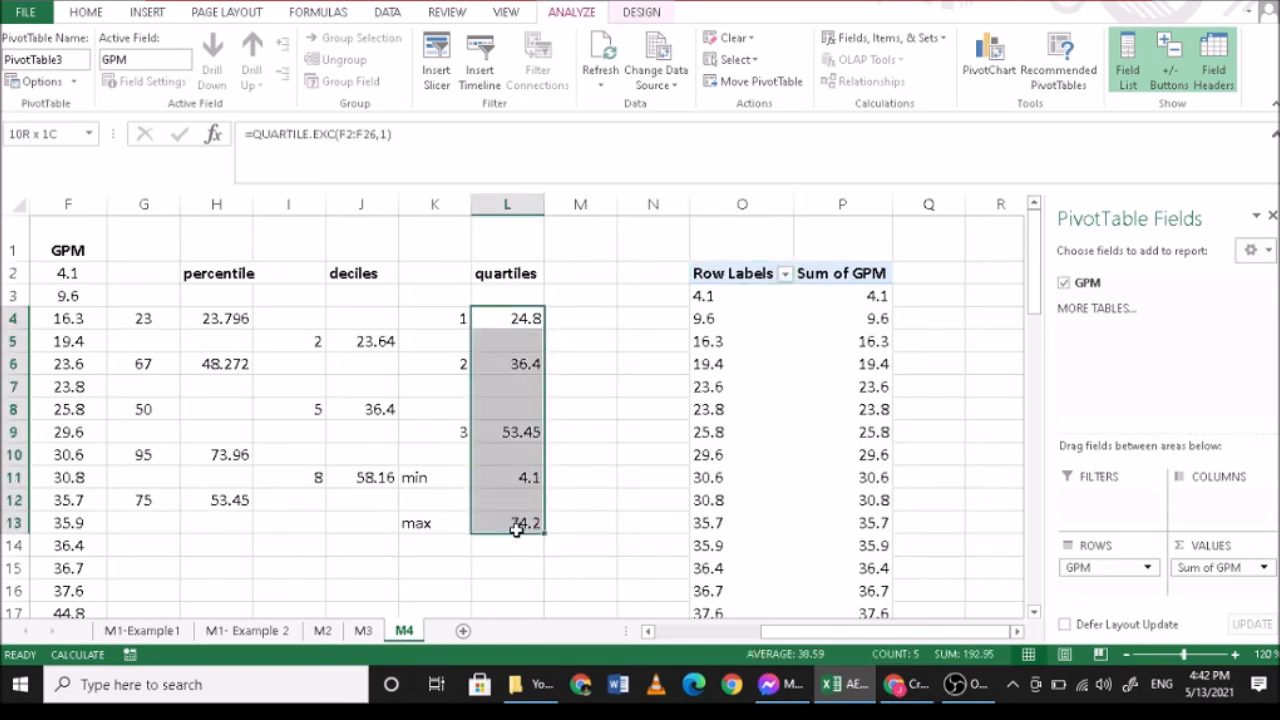
click(726, 297)
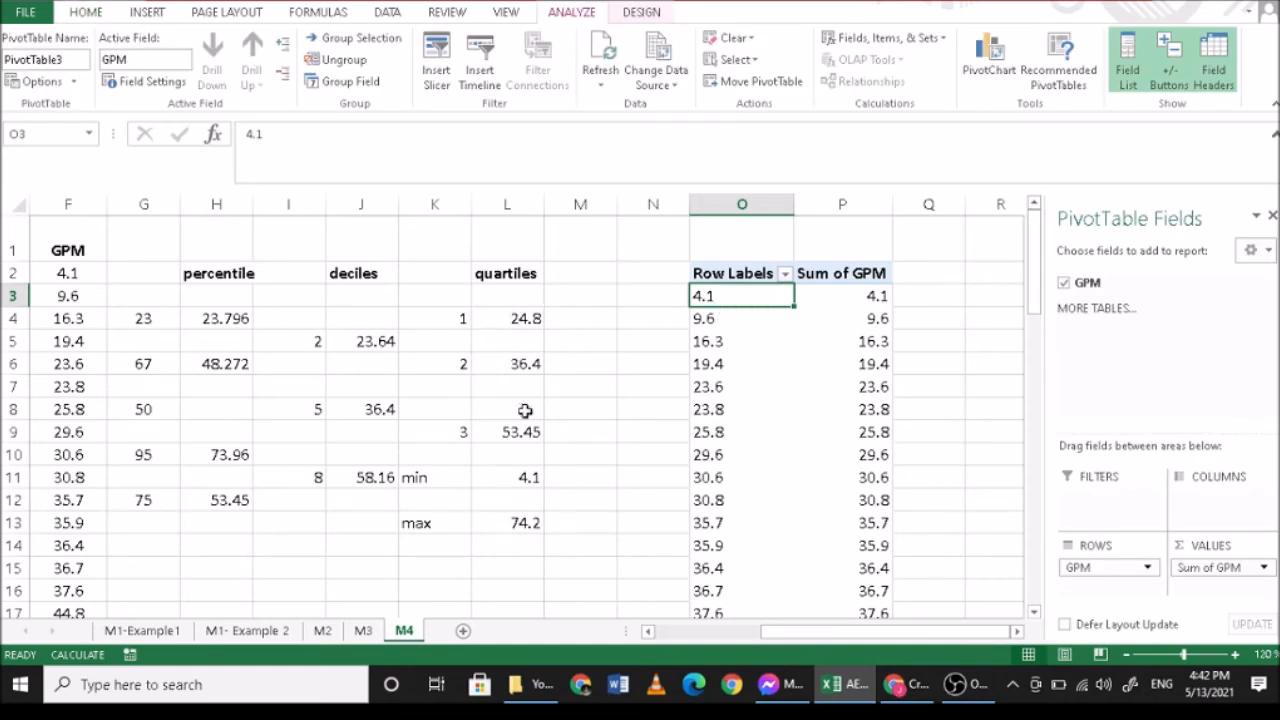
double_click(505, 478)
click(505, 318)
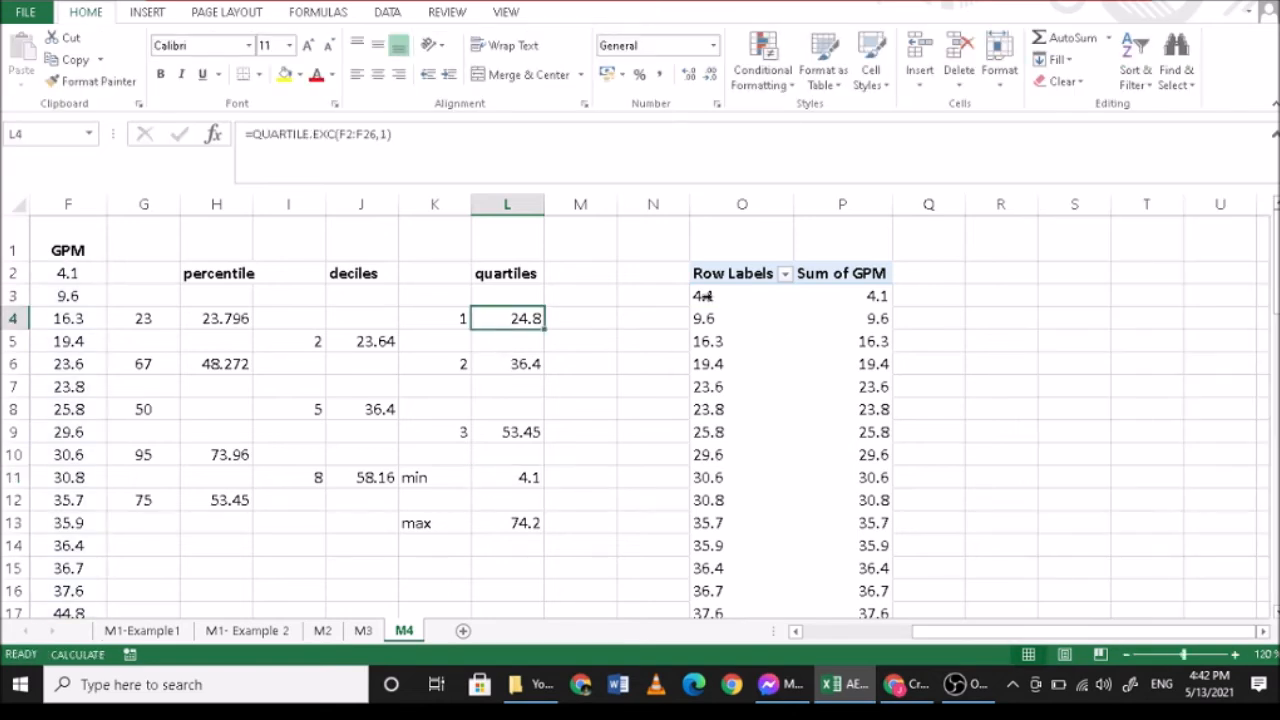
click(700, 296)
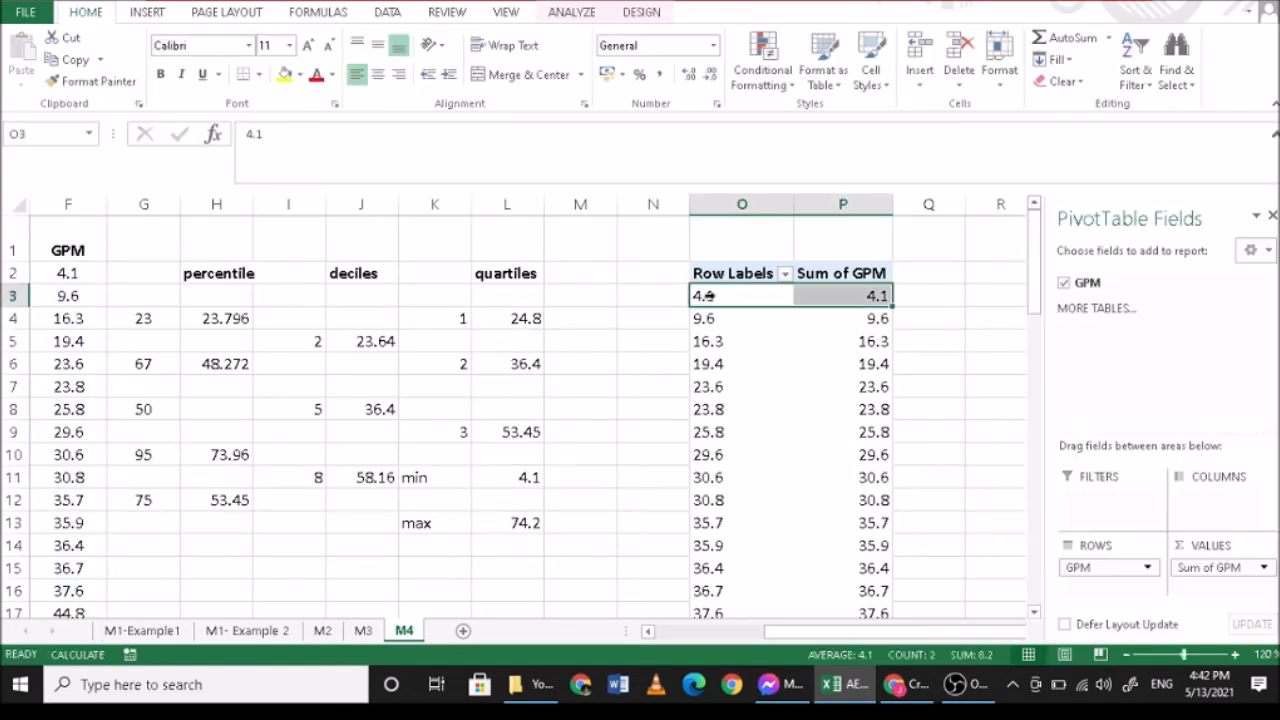
click(1222, 570)
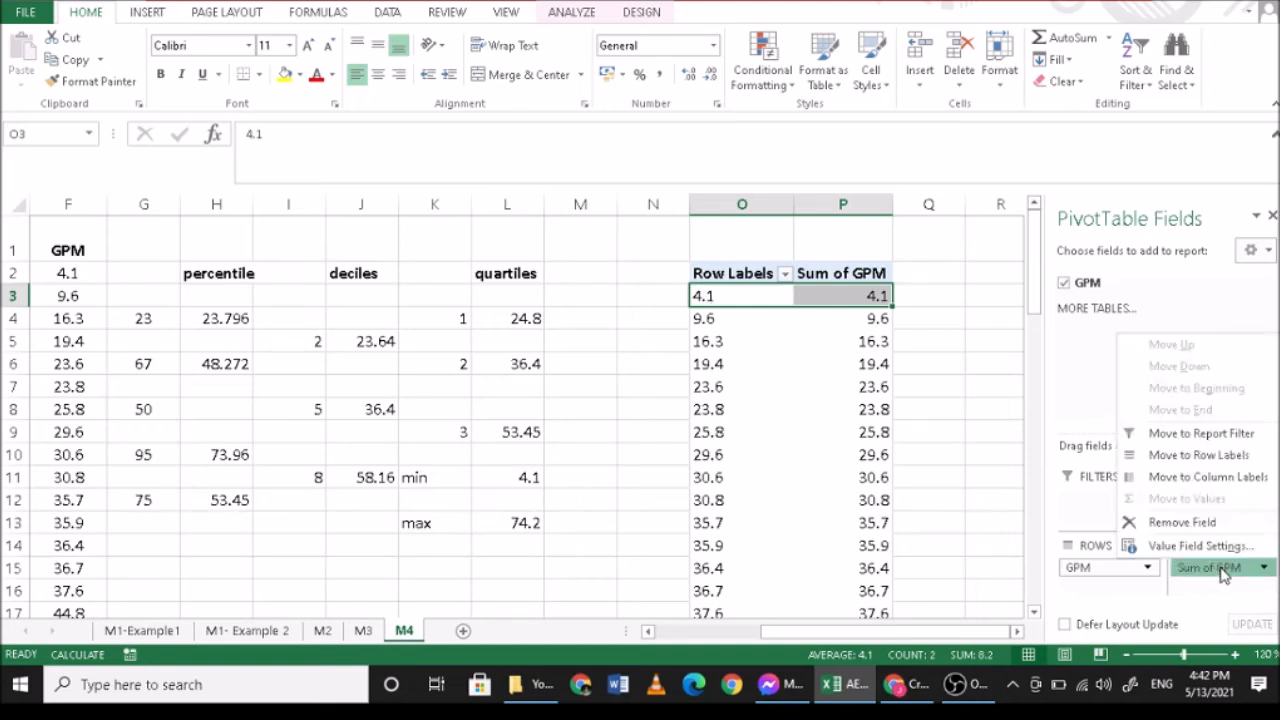
click(1264, 569)
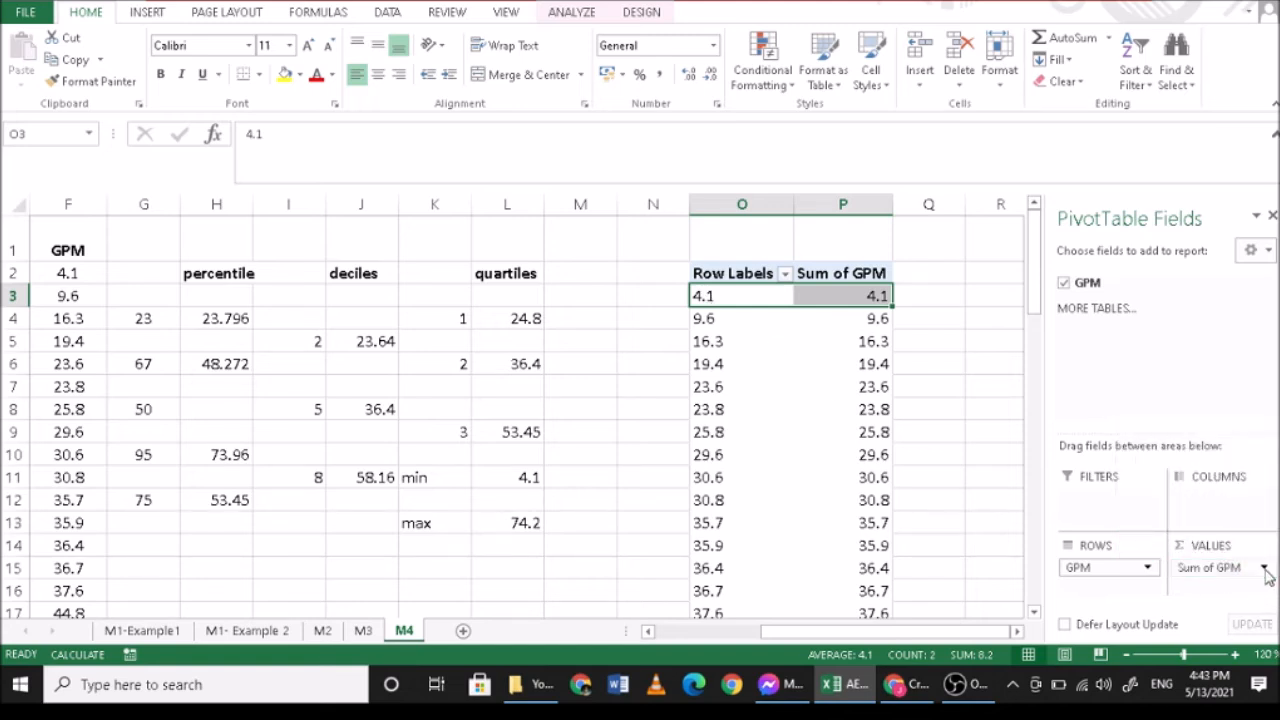
click(1264, 569)
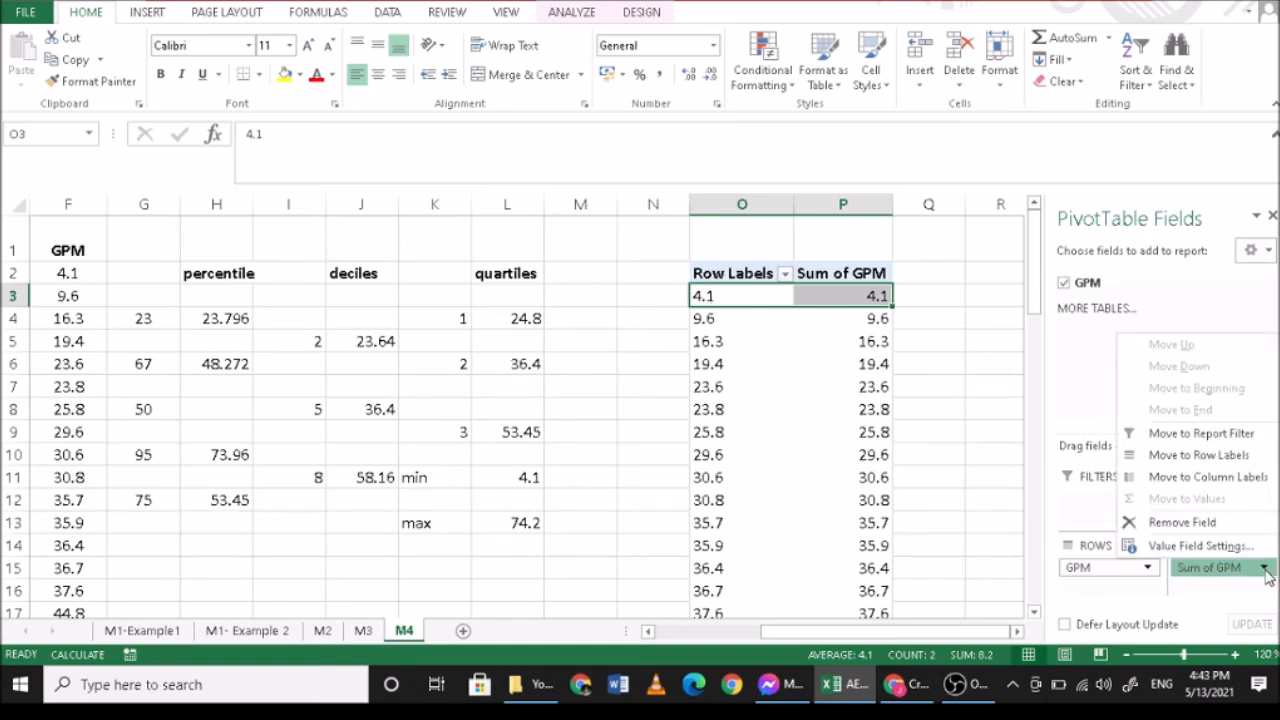
- Group the PivotTable row labels from 4.1 through 23.8, the values below the first quartile, into one group
click(734, 298)
drag(734, 298, 740, 409)
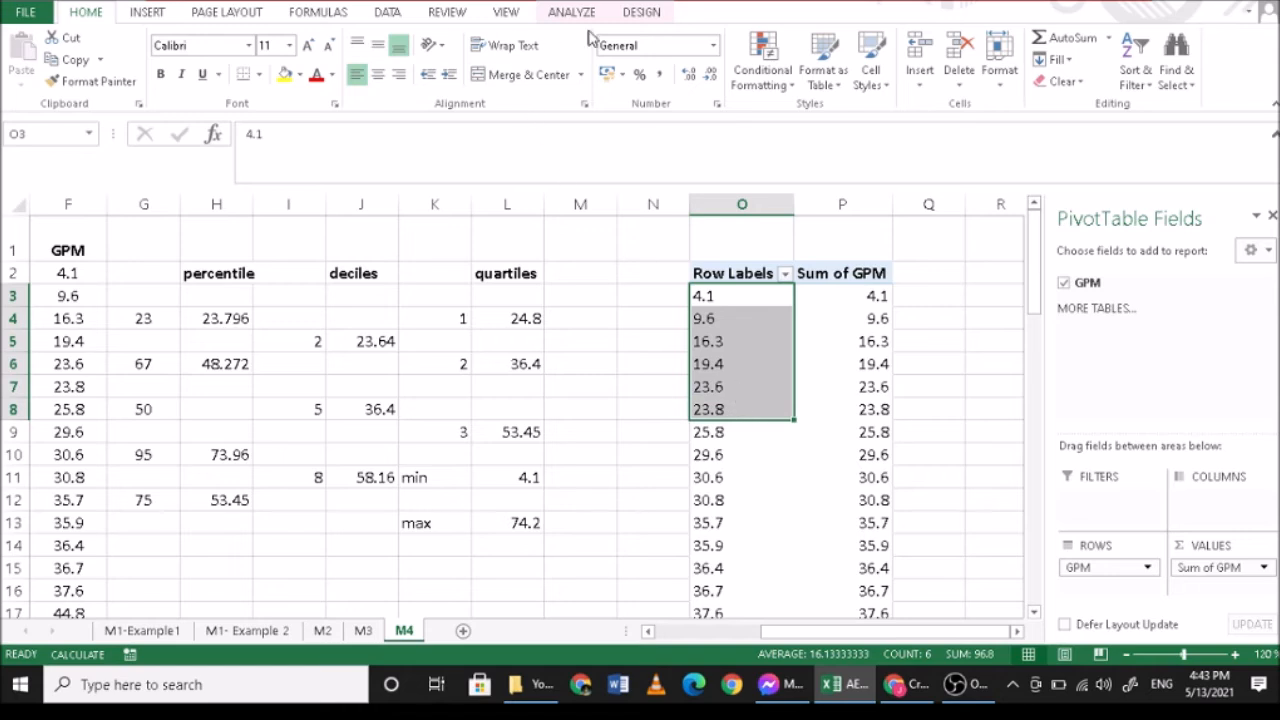
click(641, 18)
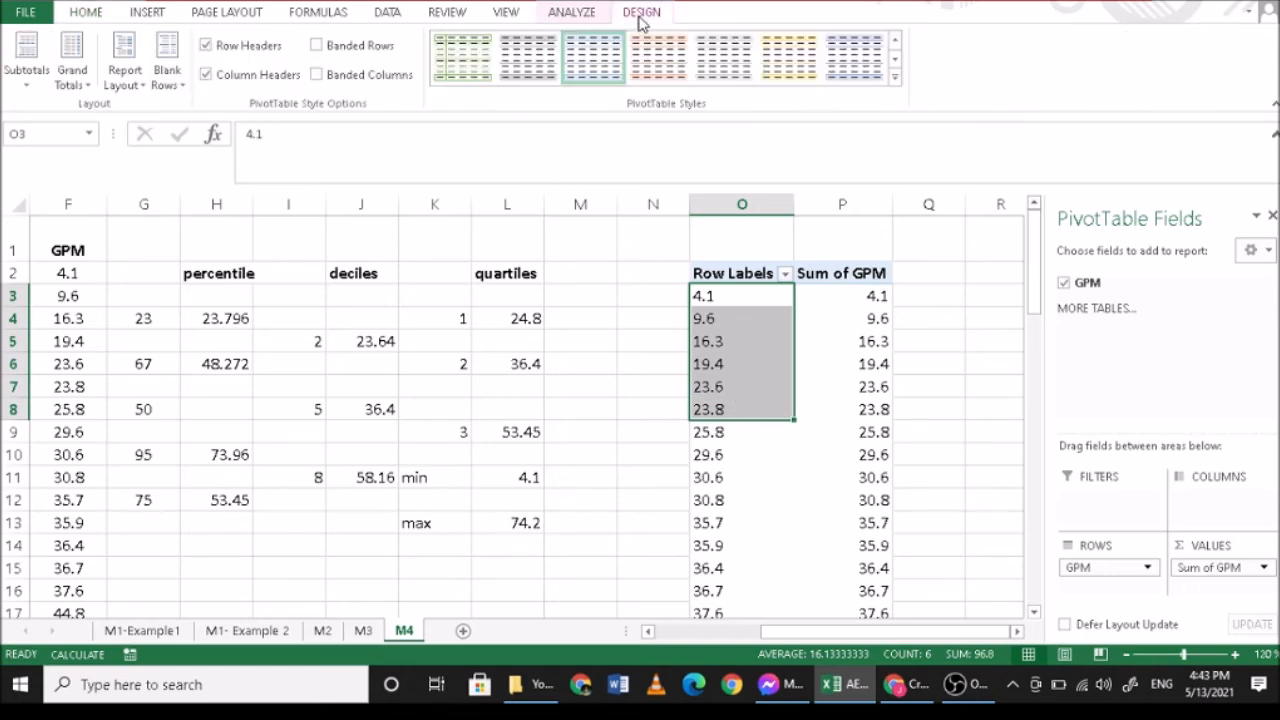
click(585, 12)
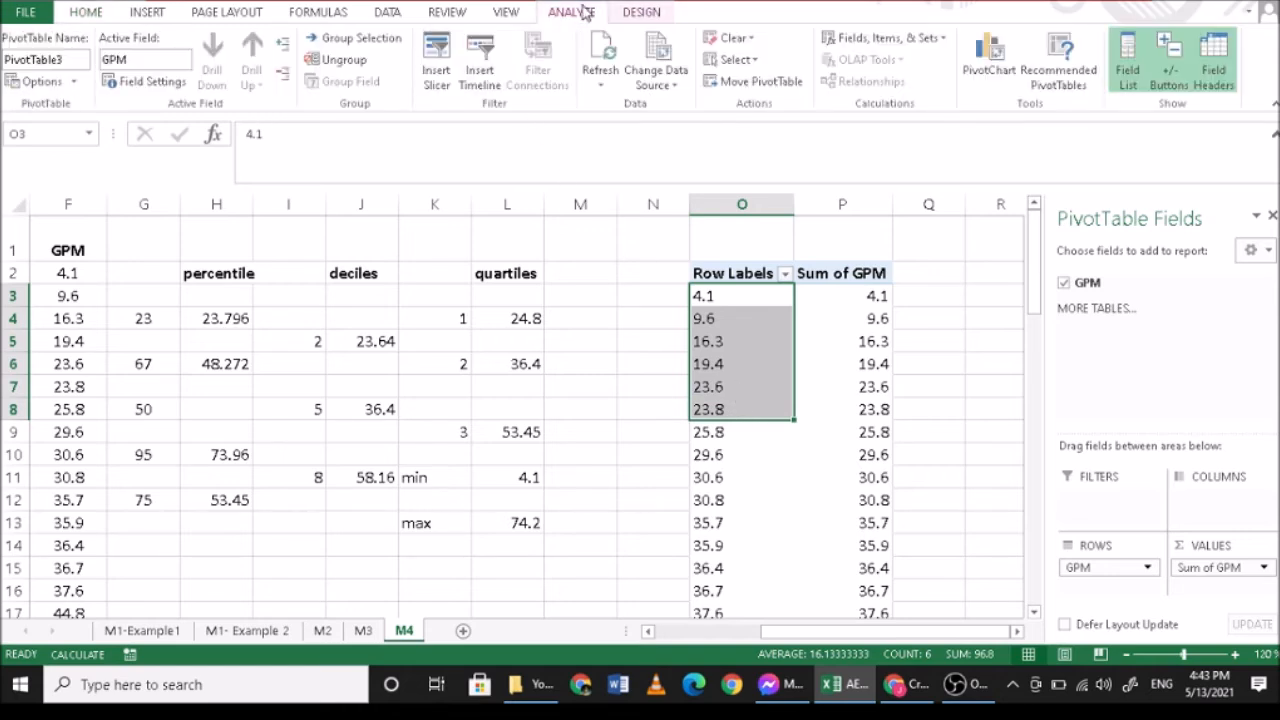
click(363, 42)
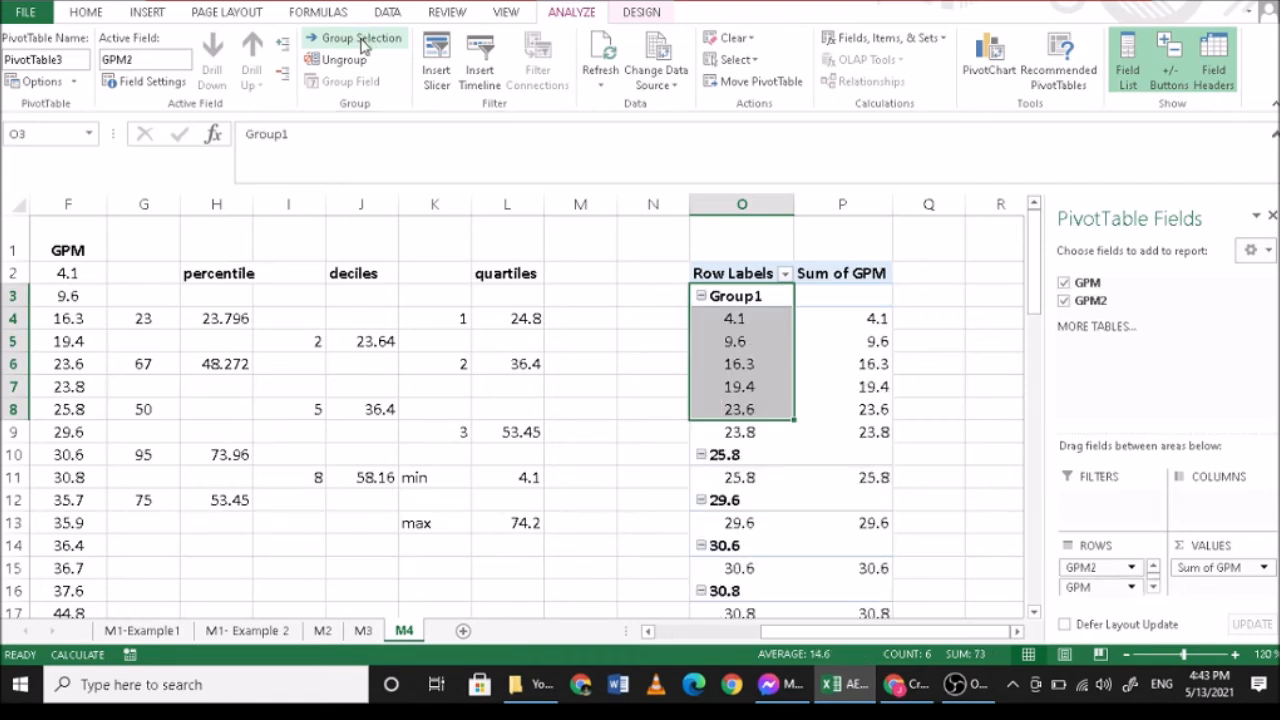
- Change the PivotTable's GPM value field to summarize by Count
click(1200, 567)
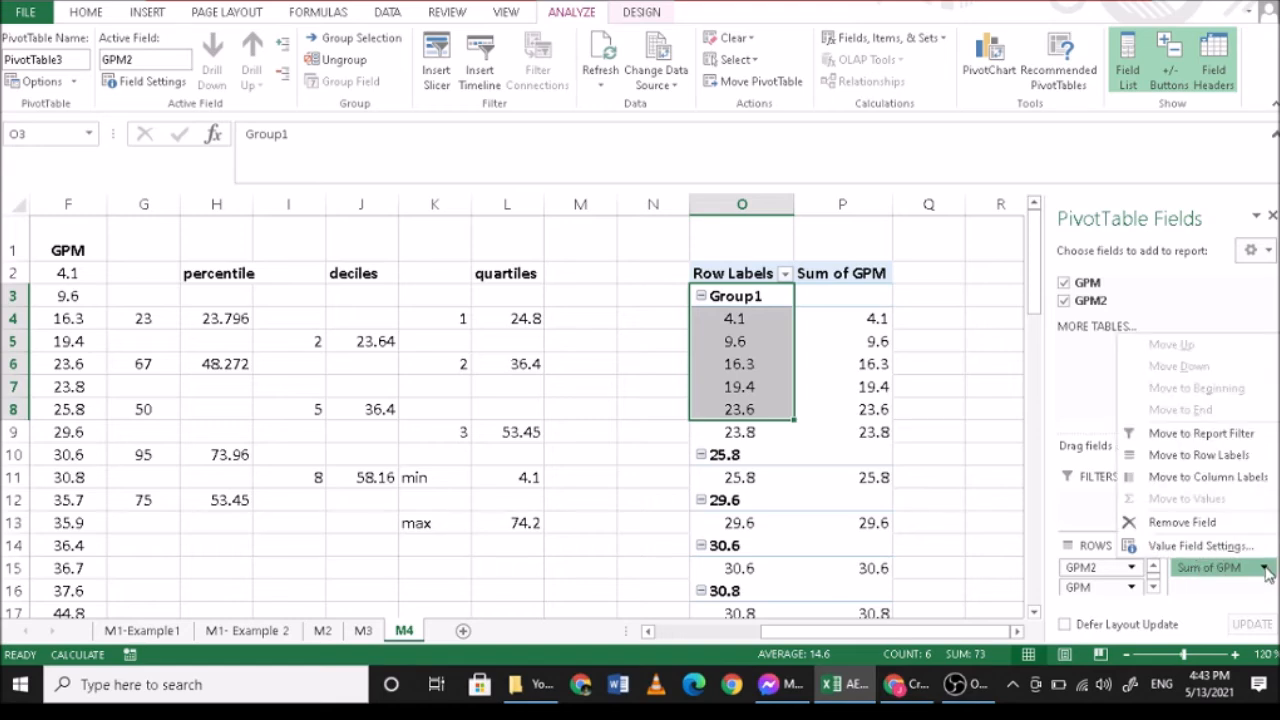
click(1200, 545)
click(453, 432)
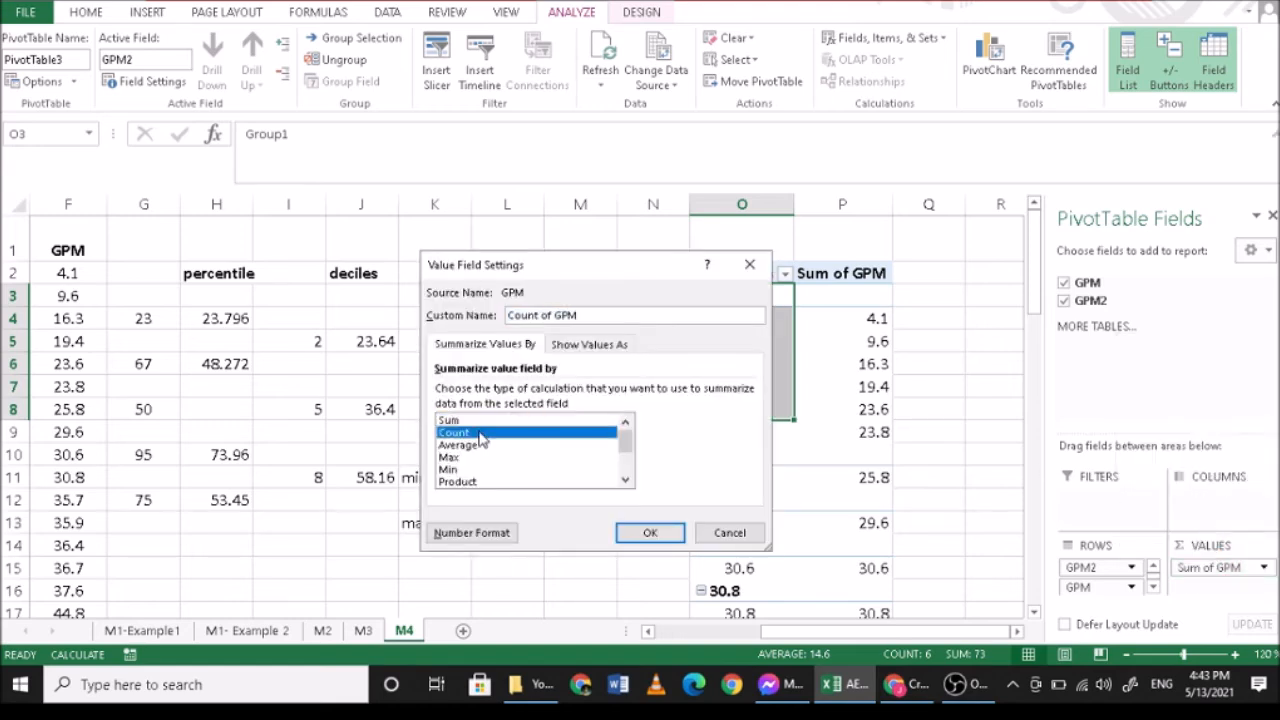
click(650, 532)
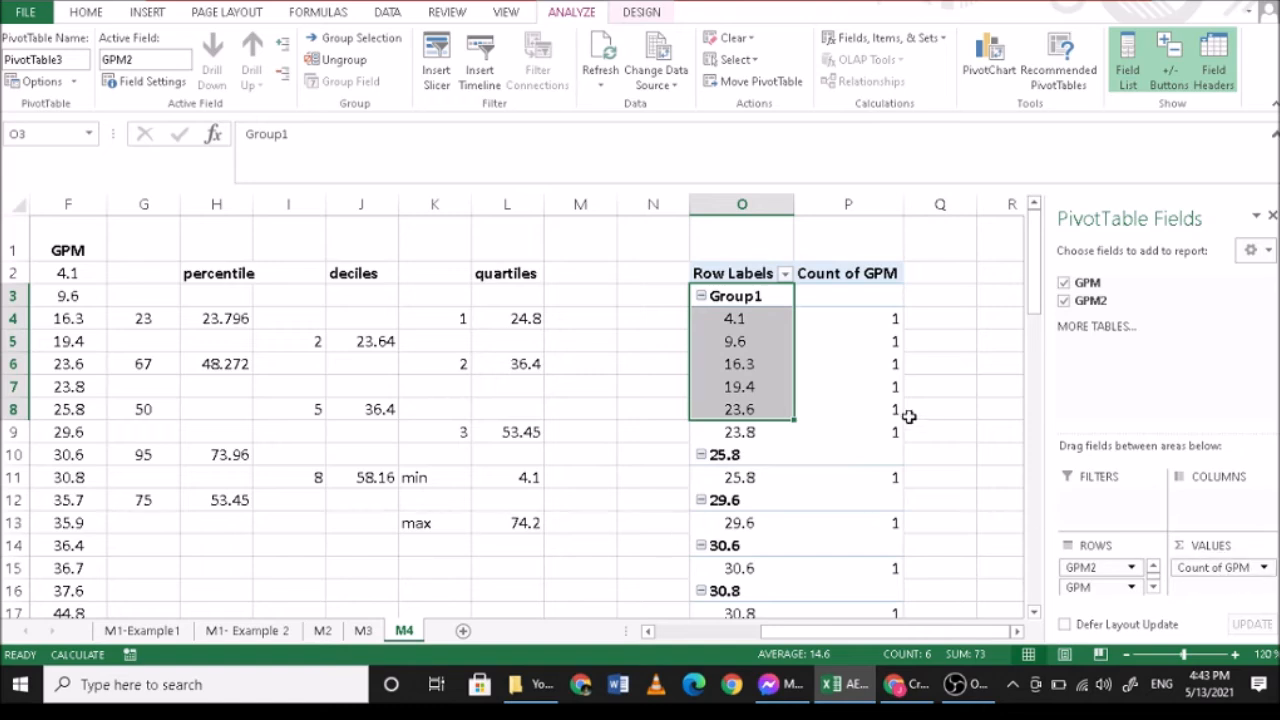
click(702, 297)
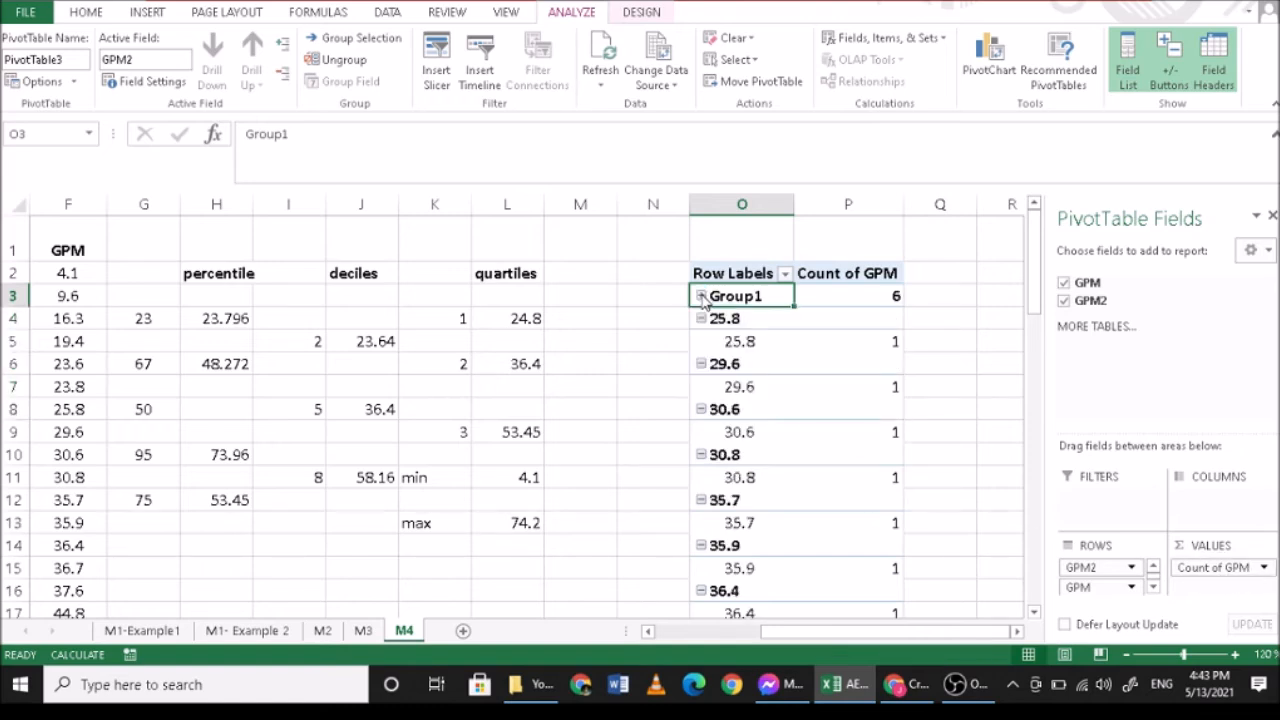
click(505, 362)
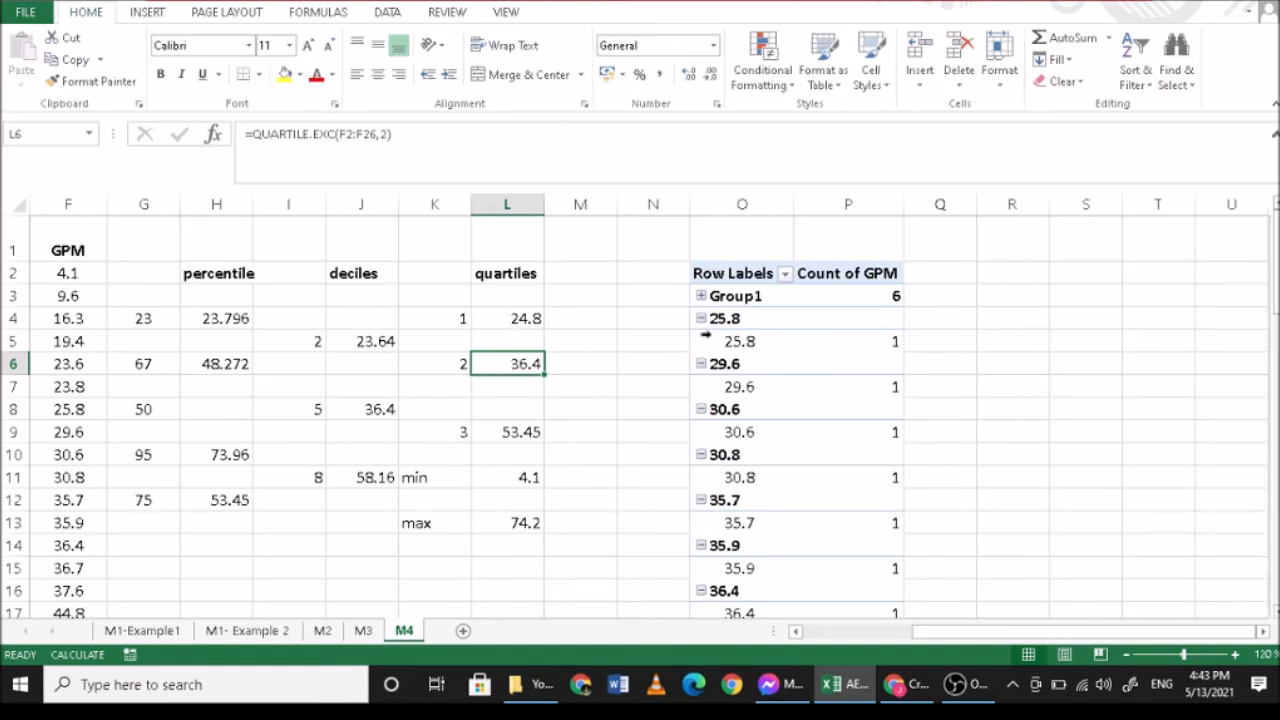
click(702, 296)
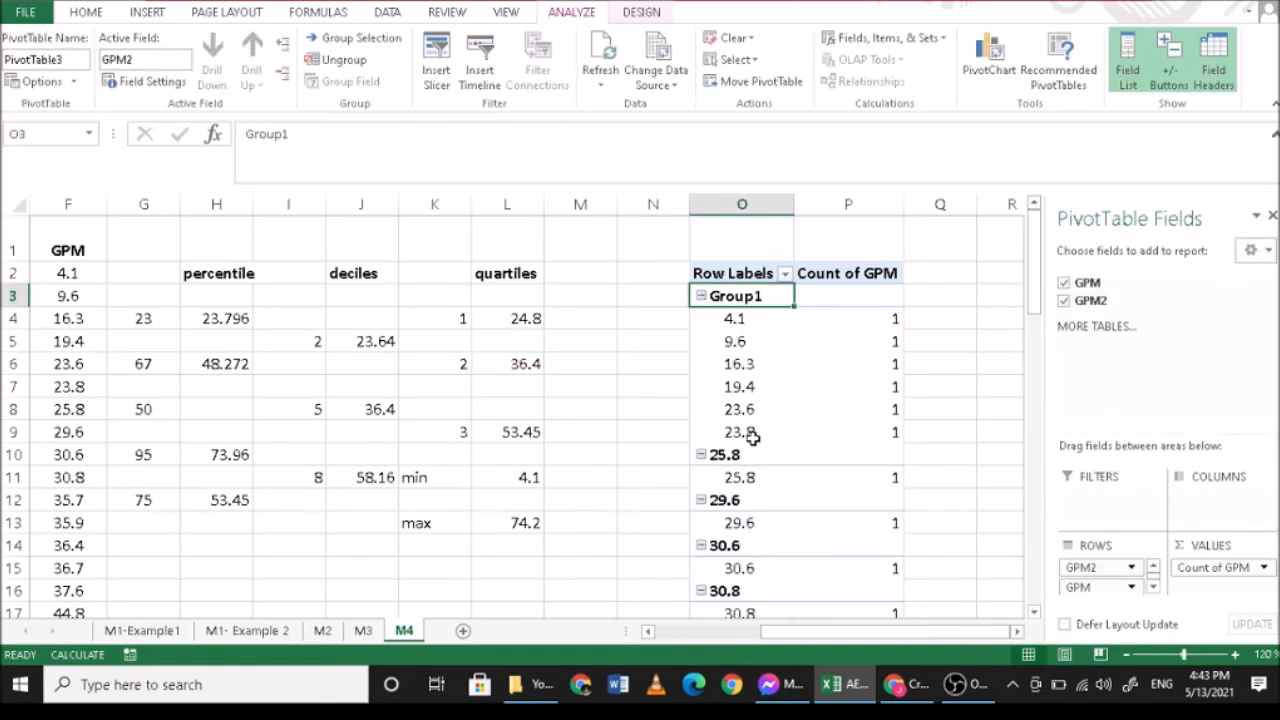
- Group the PivotTable row labels from 25.8 through 36.4 into a second group and collapse both groups
click(728, 455)
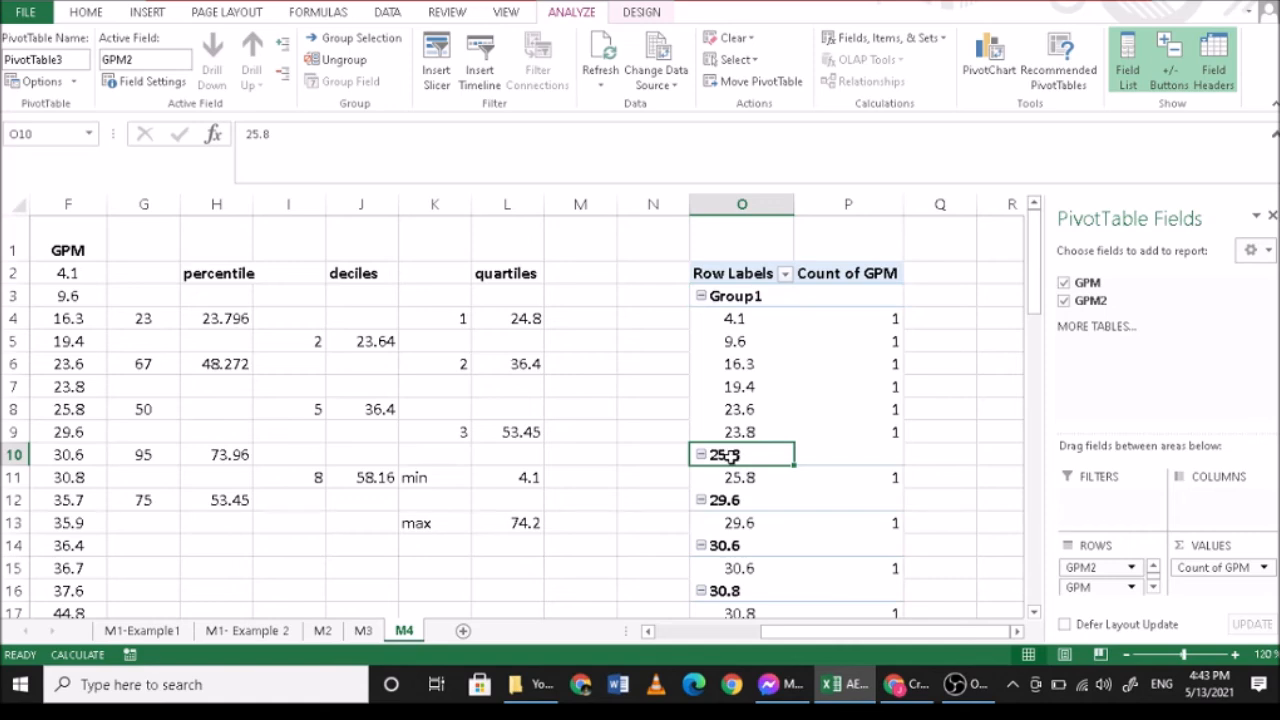
drag(728, 455, 741, 577)
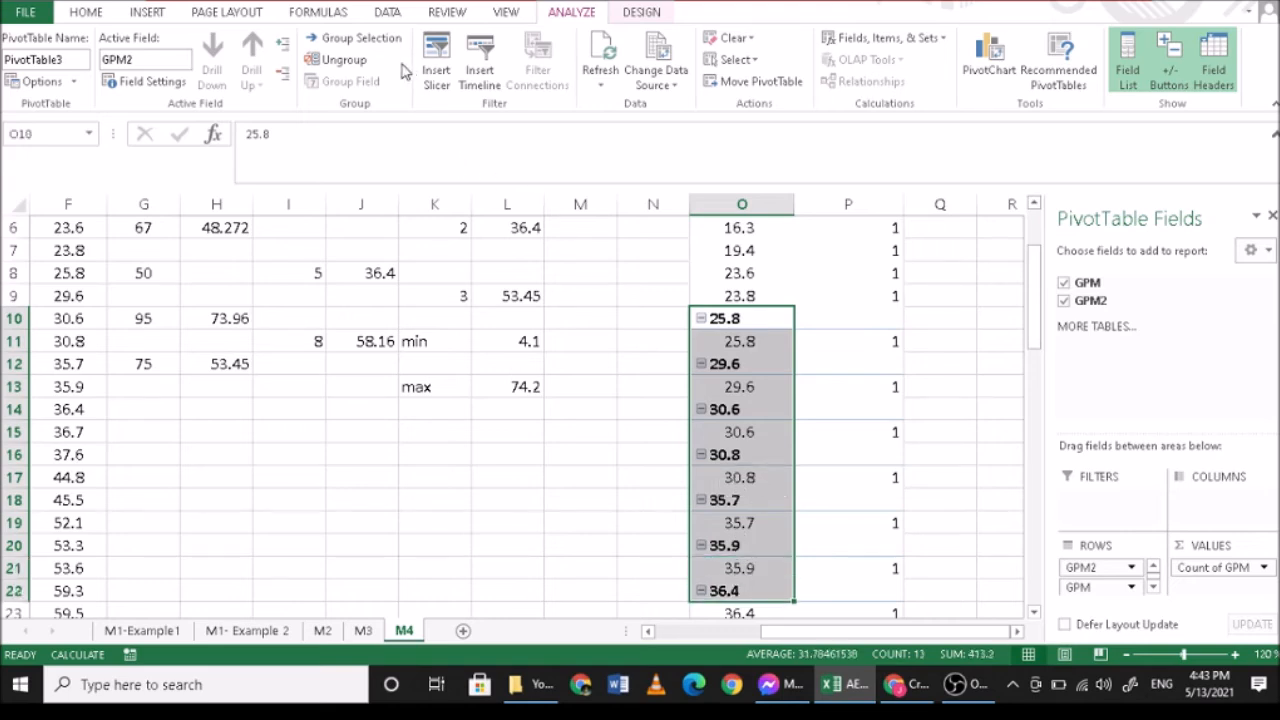
click(362, 38)
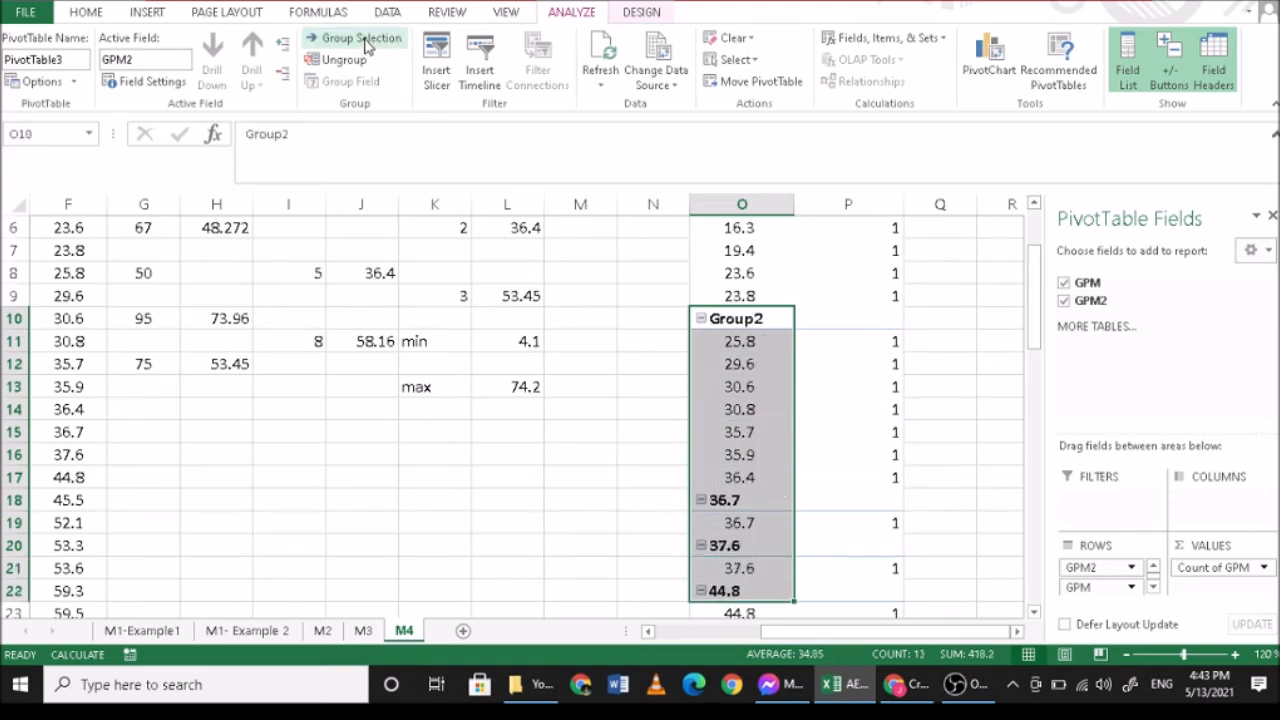
click(702, 319)
scroll(780, 360, up, 1)
scroll(783, 369, up, 3)
click(702, 251)
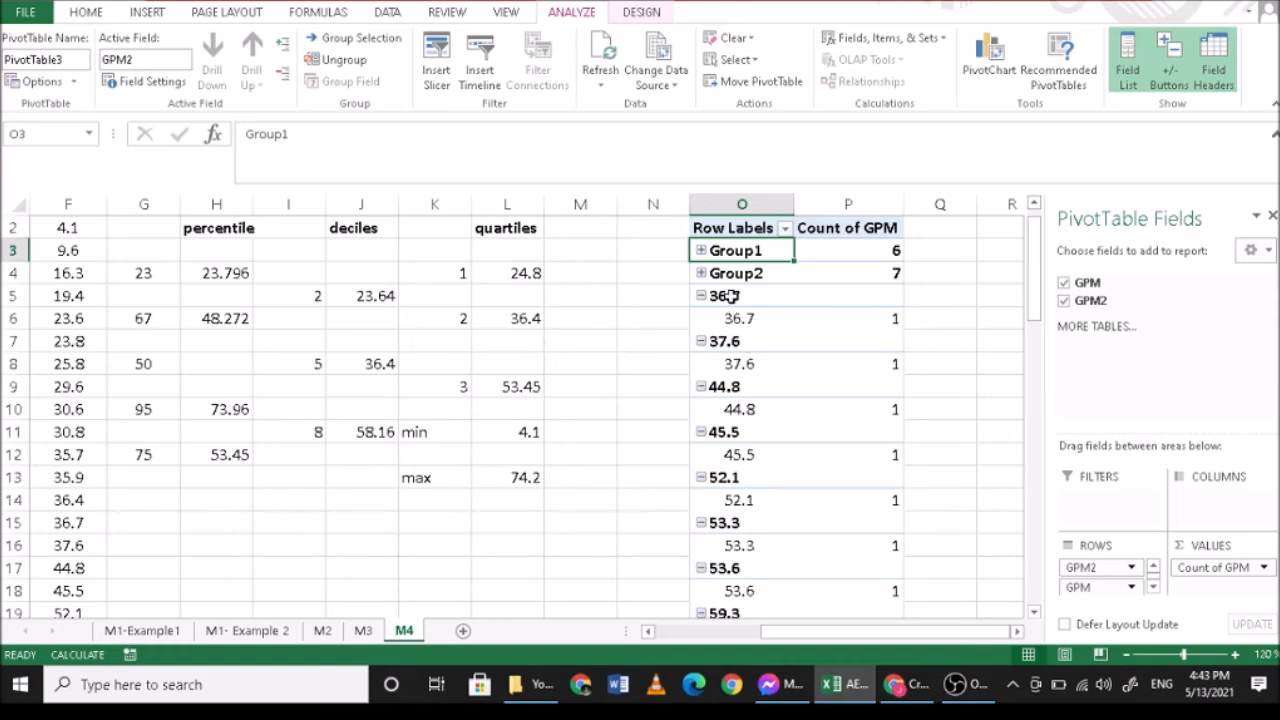
- Group the PivotTable row labels from 36.7 through 53.3 into a third group and collapse it
drag(731, 296, 737, 520)
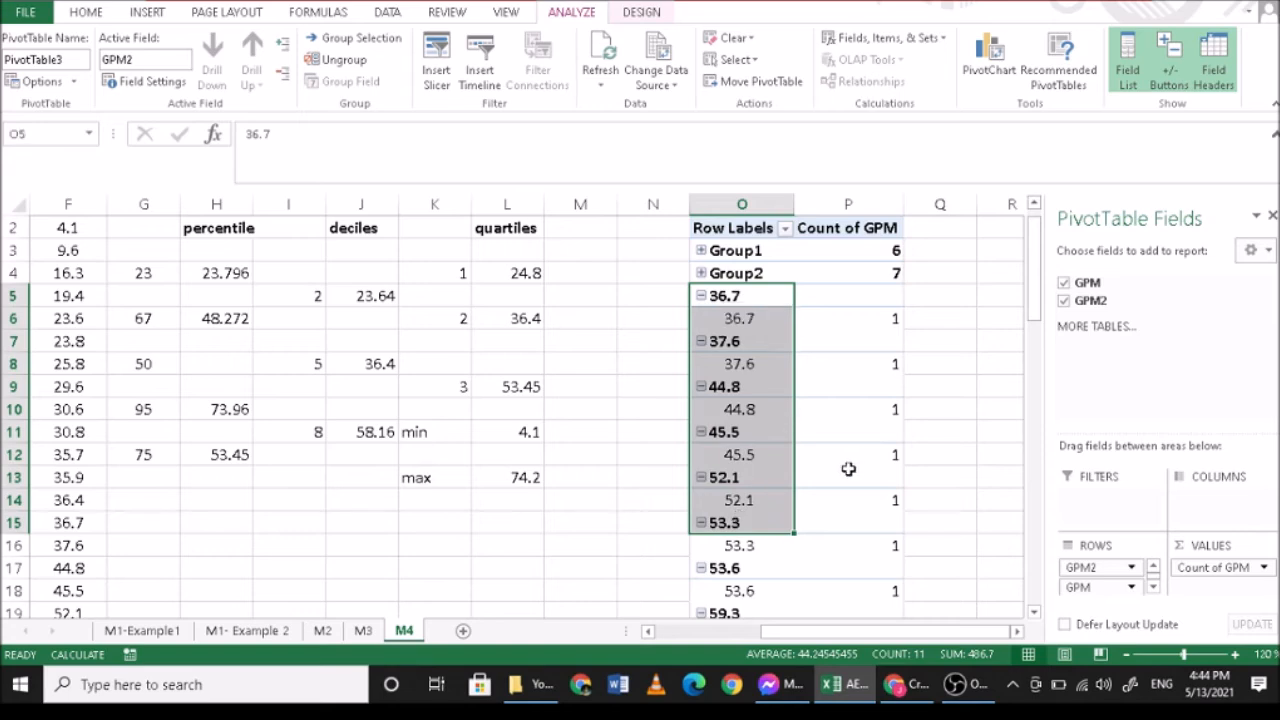
click(360, 38)
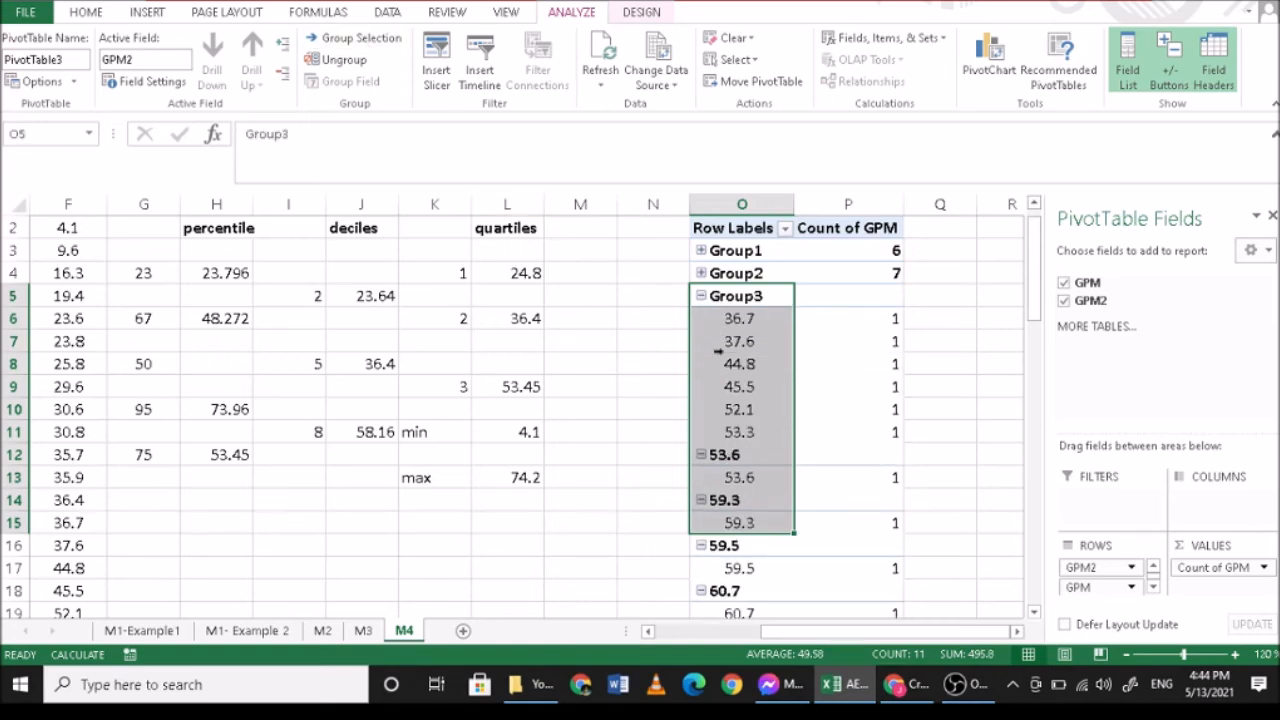
click(701, 297)
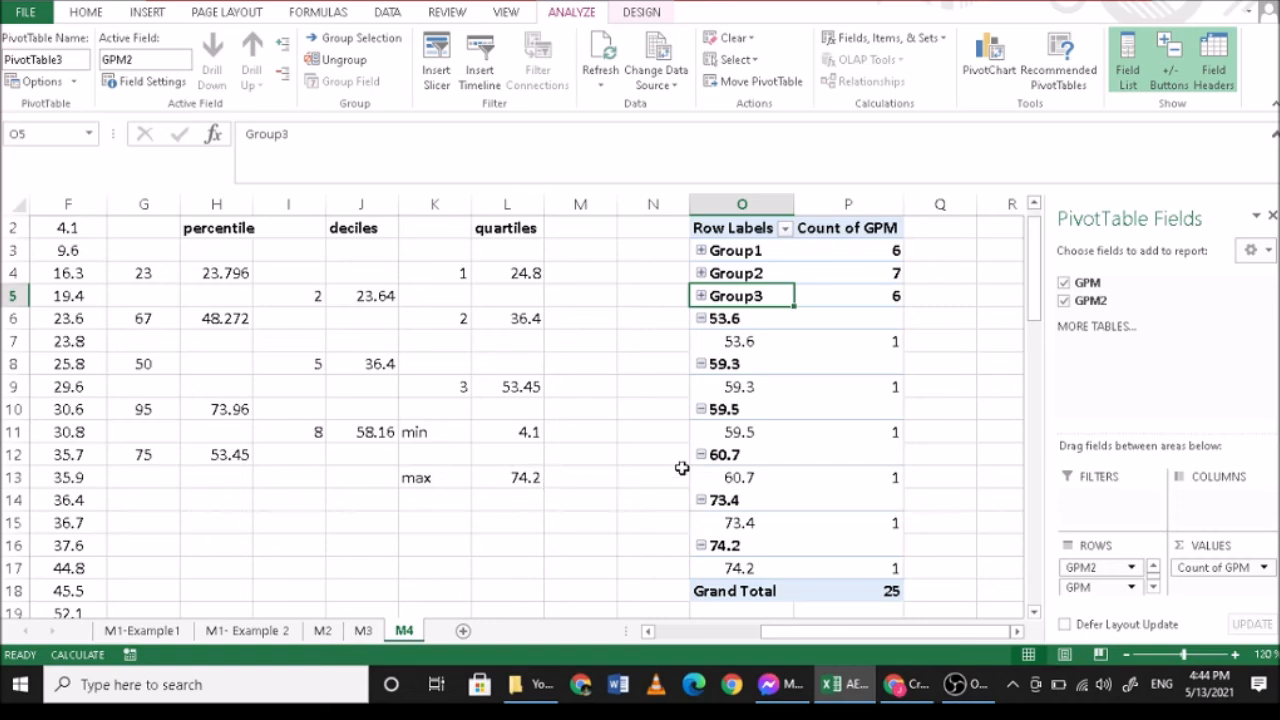
- Collapse the 53.6 row label in the PivotTable
click(701, 319)
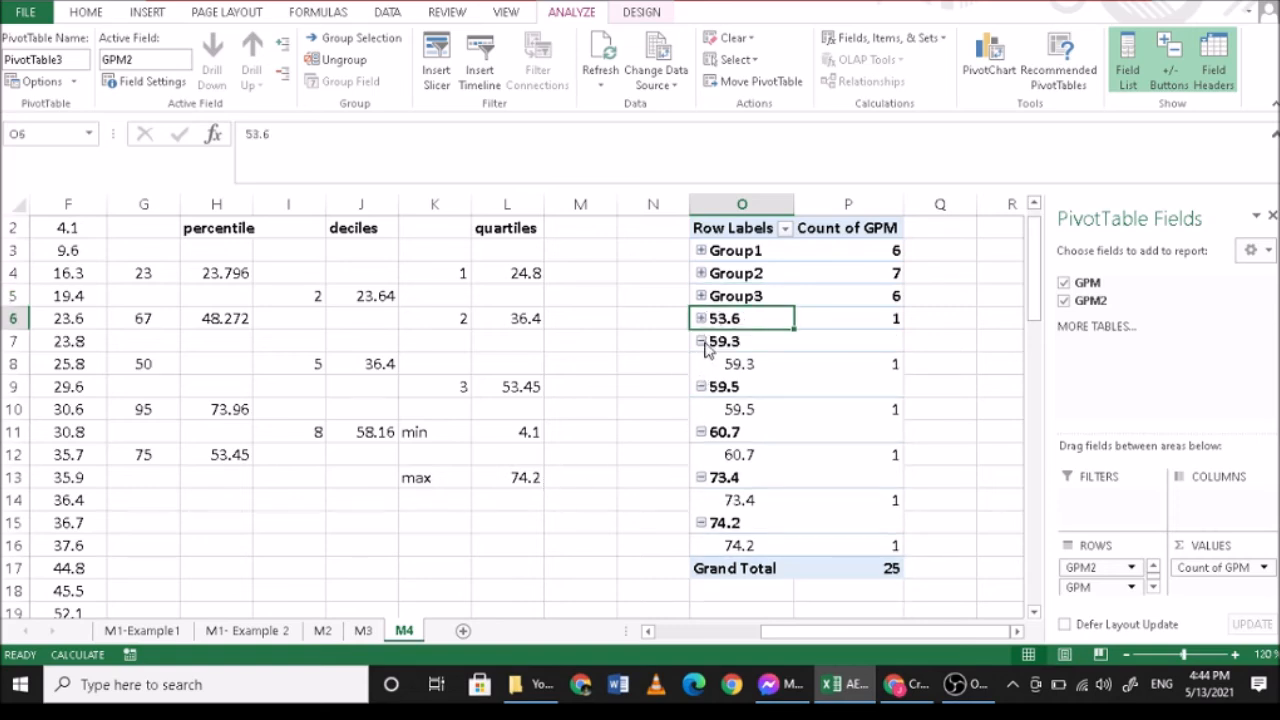
click(701, 342)
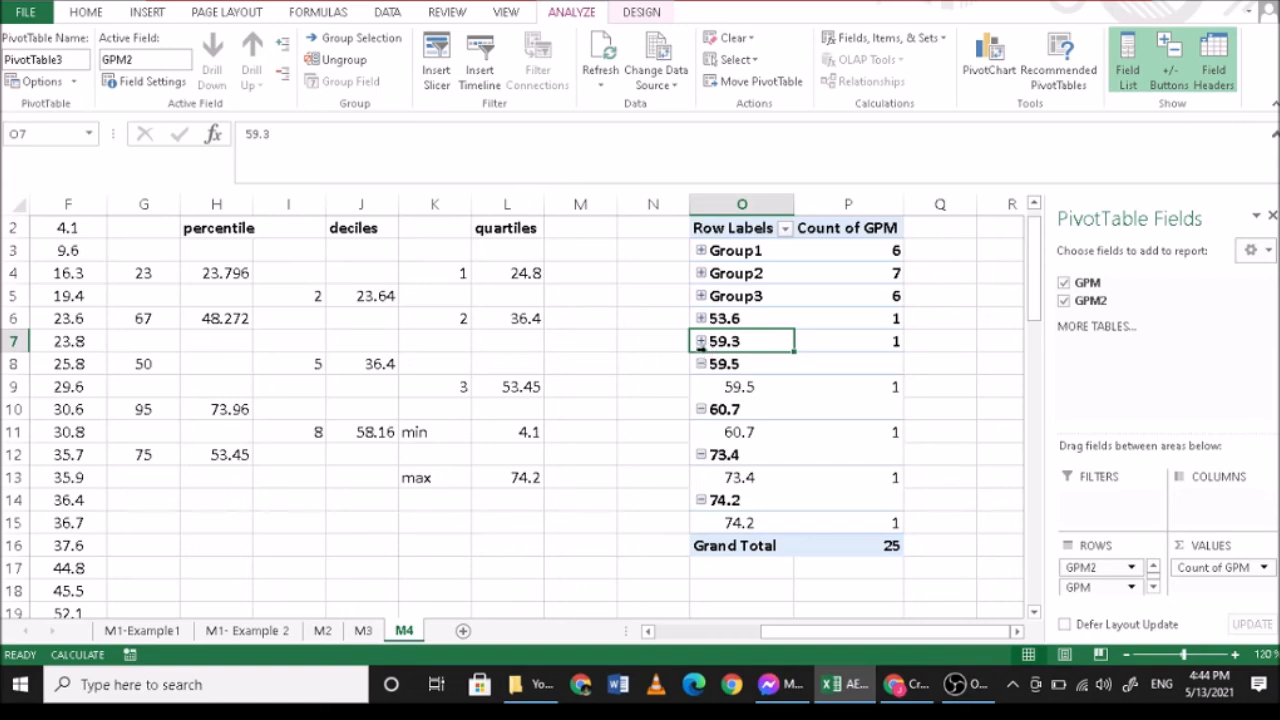
click(701, 342)
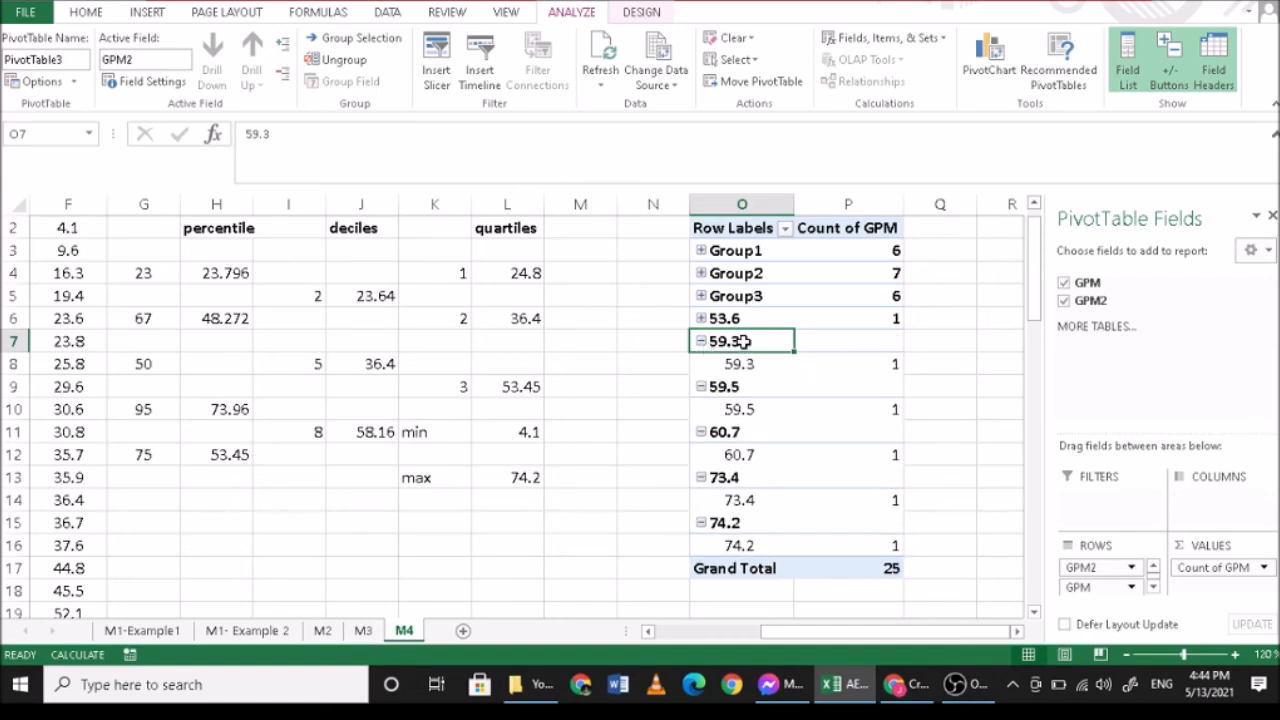
drag(748, 342, 745, 546)
click(411, 521)
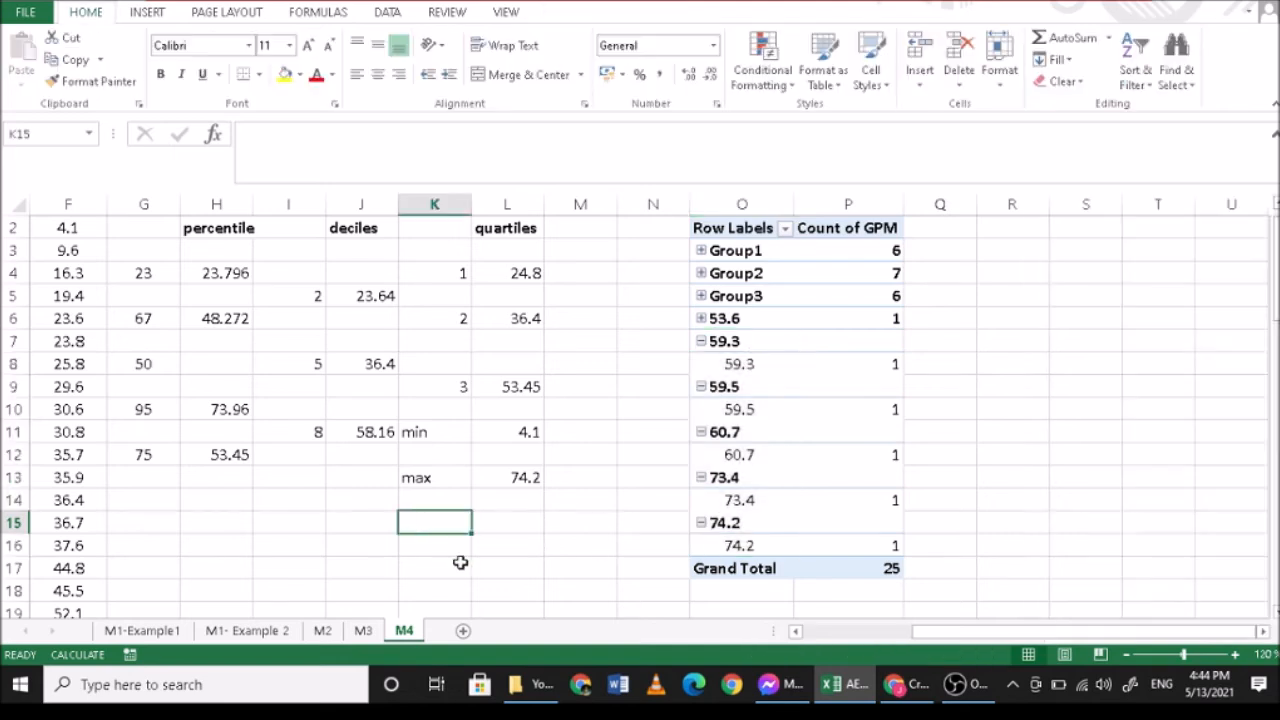
text(=)
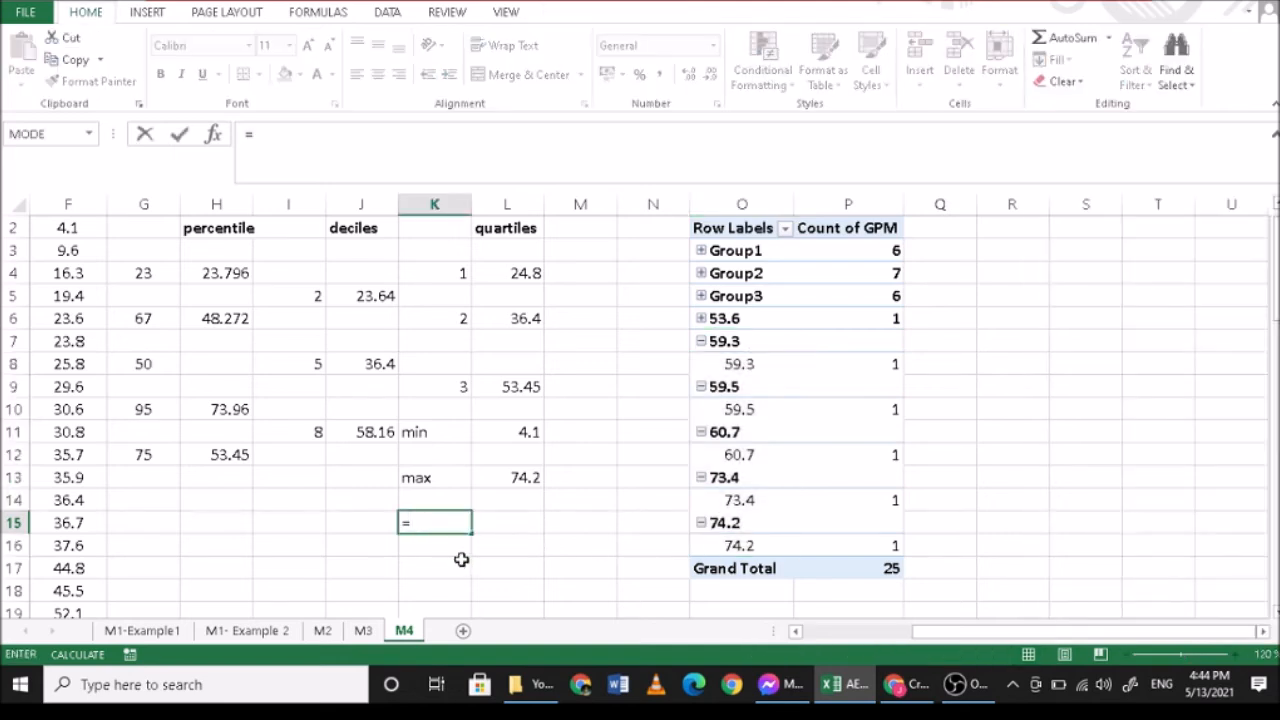
key(Escape)
- Label J15 as IQR and enter the formula =L9-L4 in K15 to compute the interquartile range
click(367, 521)
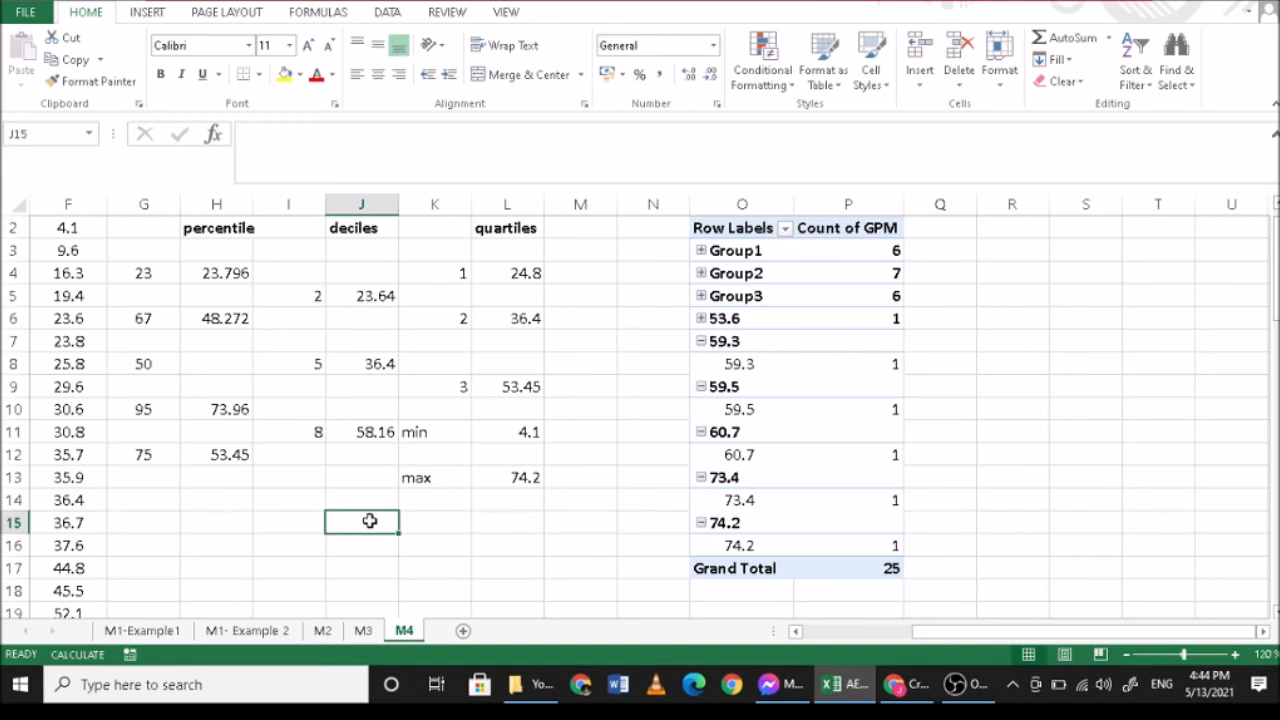
text(IR)
text(R)
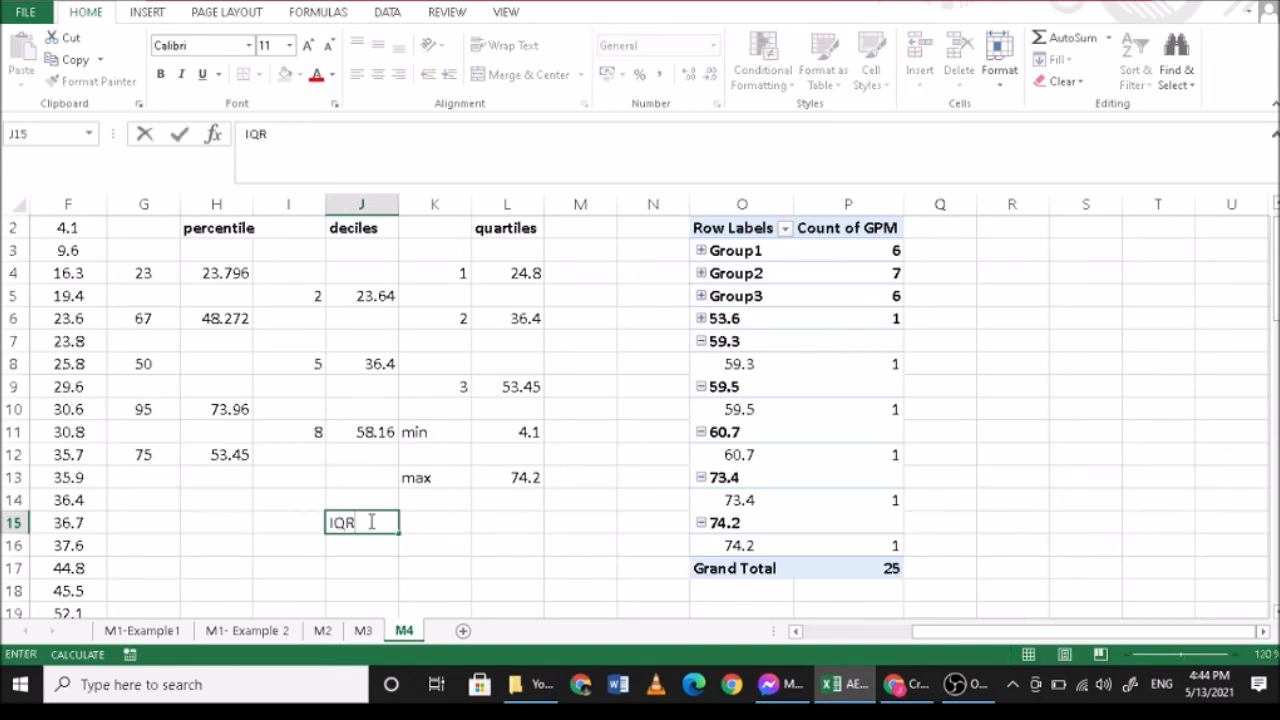
key(Tab)
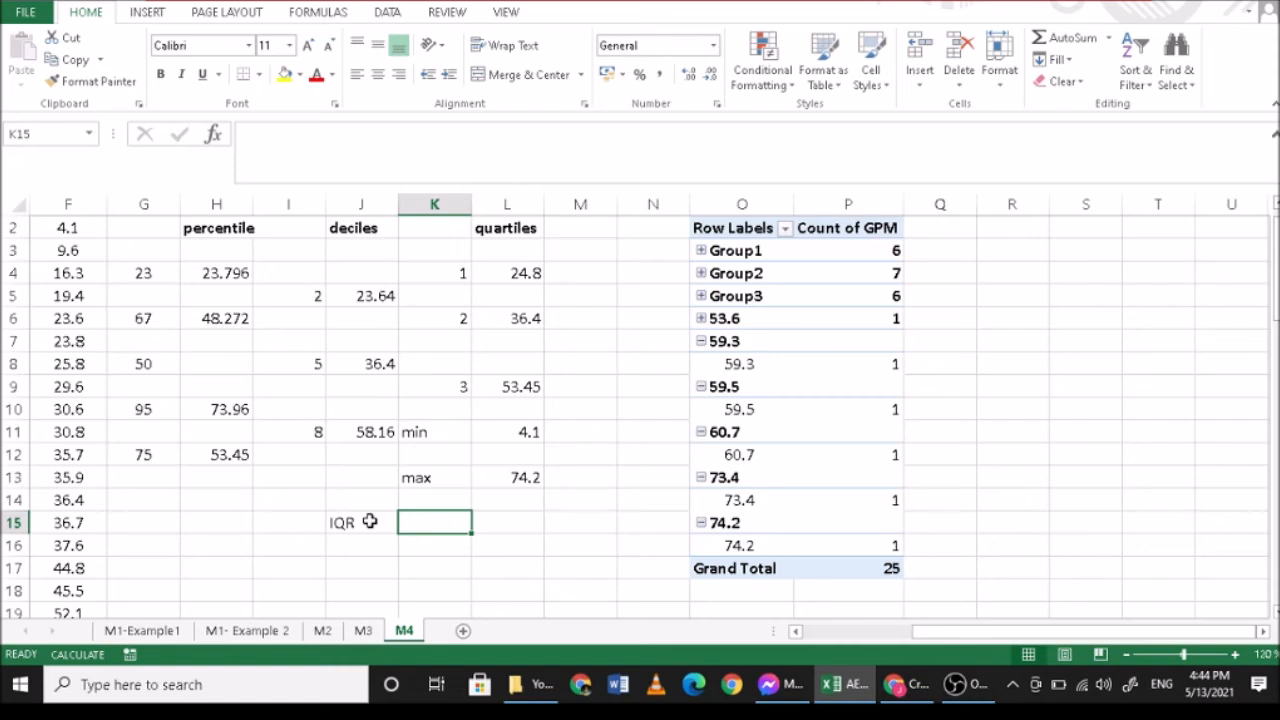
text(=)
click(525, 383)
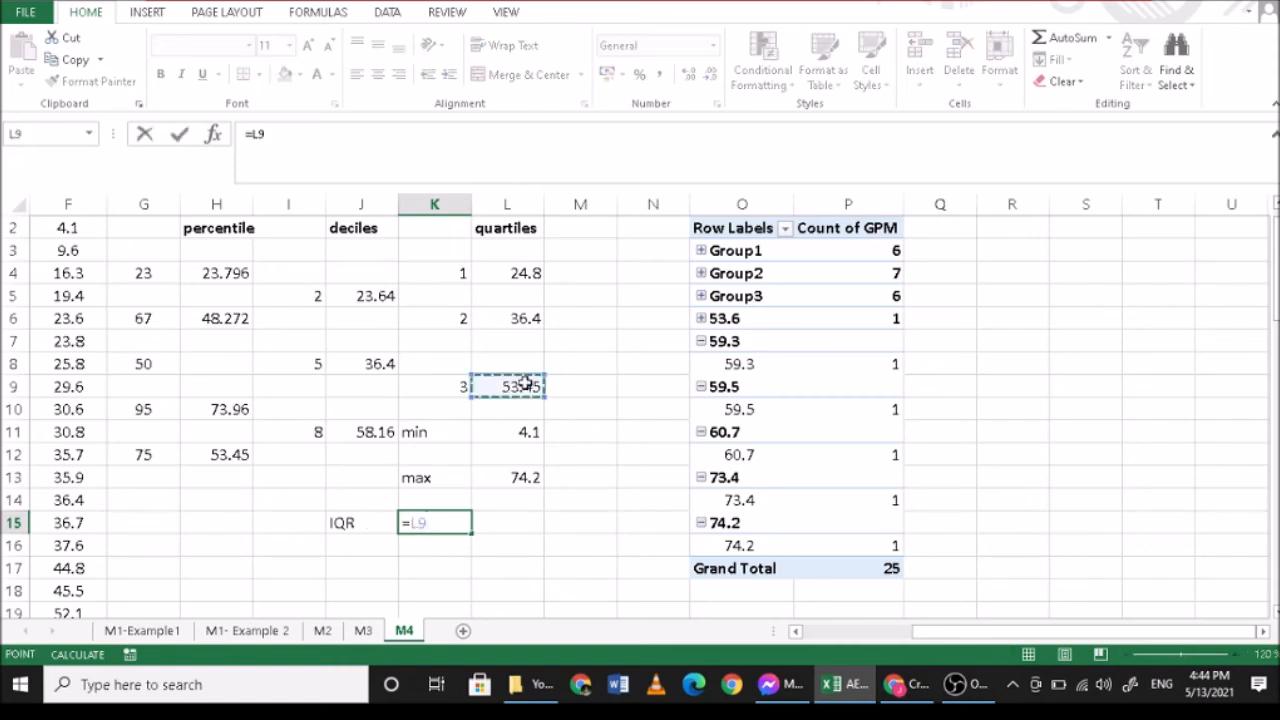
text(-)
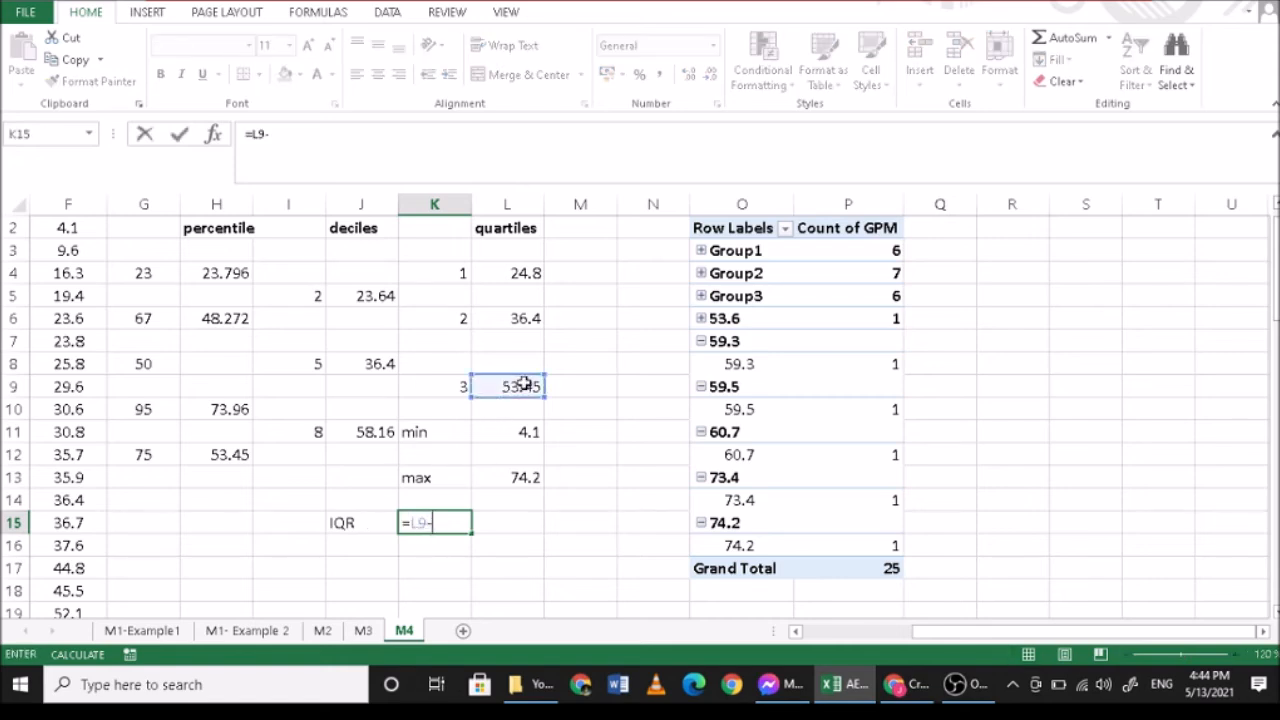
click(520, 273)
key(Return)
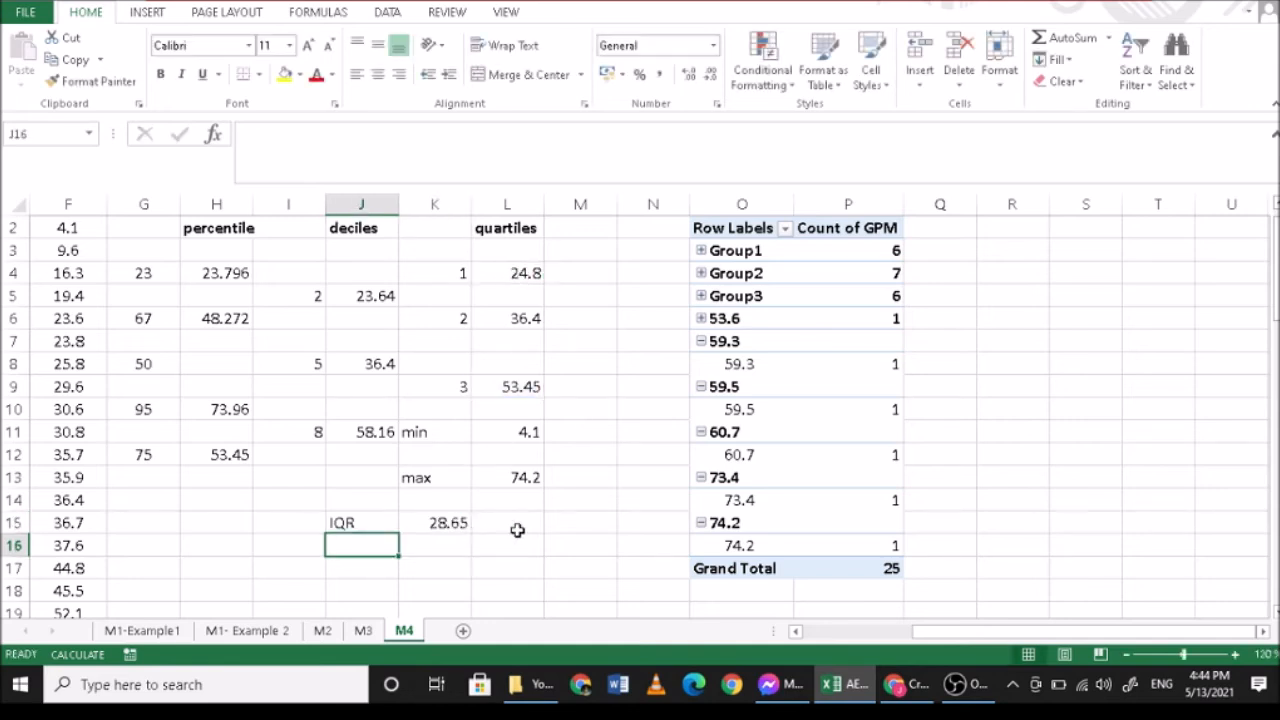
- Compute the lower outlier limit in K16 with the formula =L4-1.5*K15
click(452, 547)
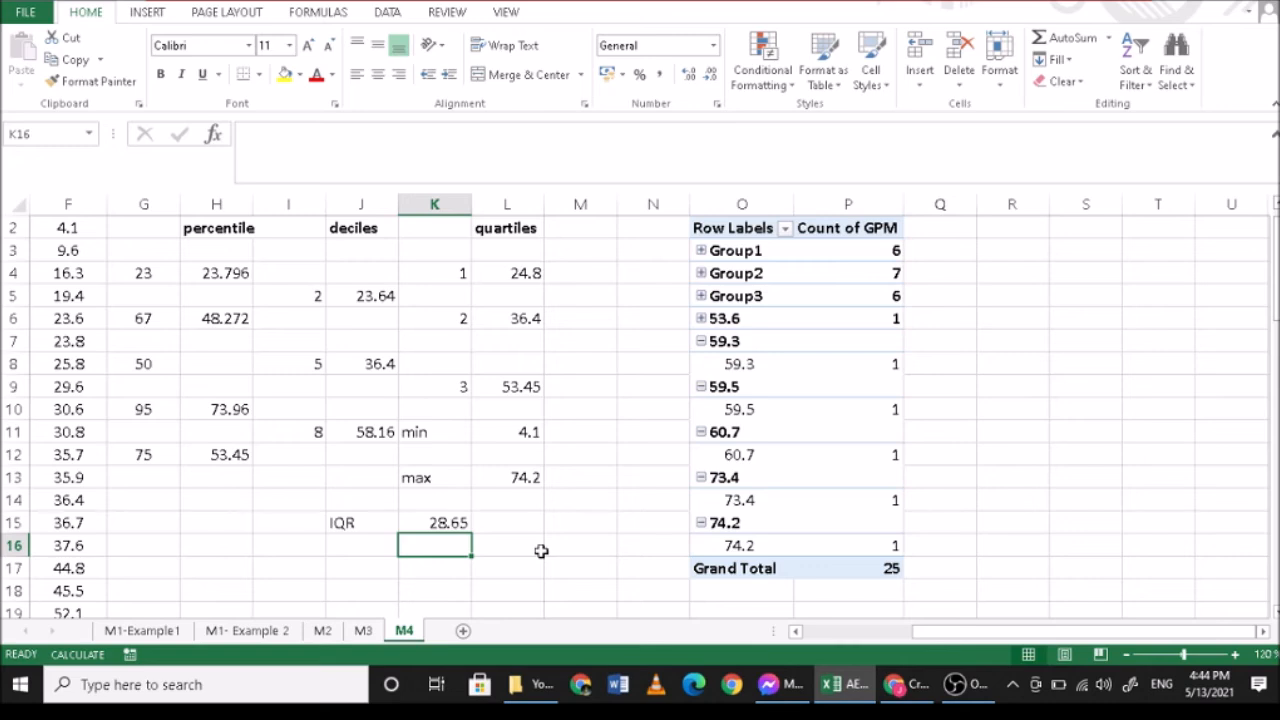
text(=)
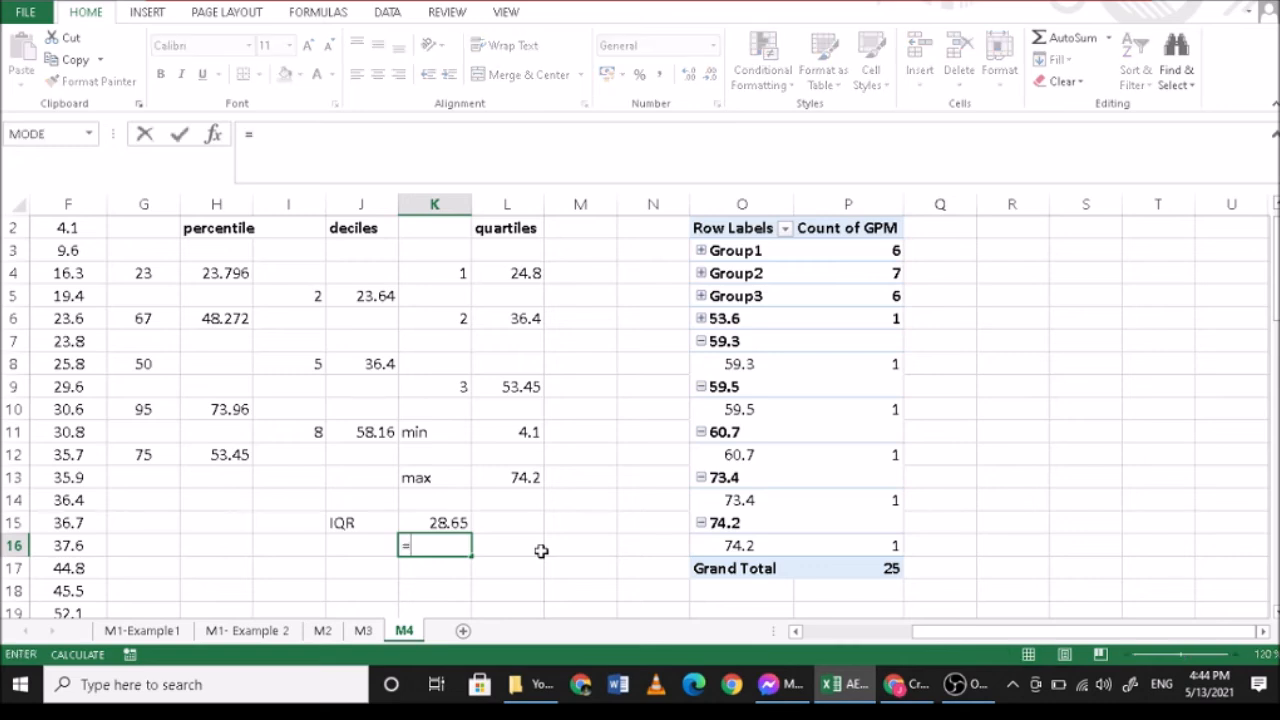
click(510, 273)
text(-1.5*)
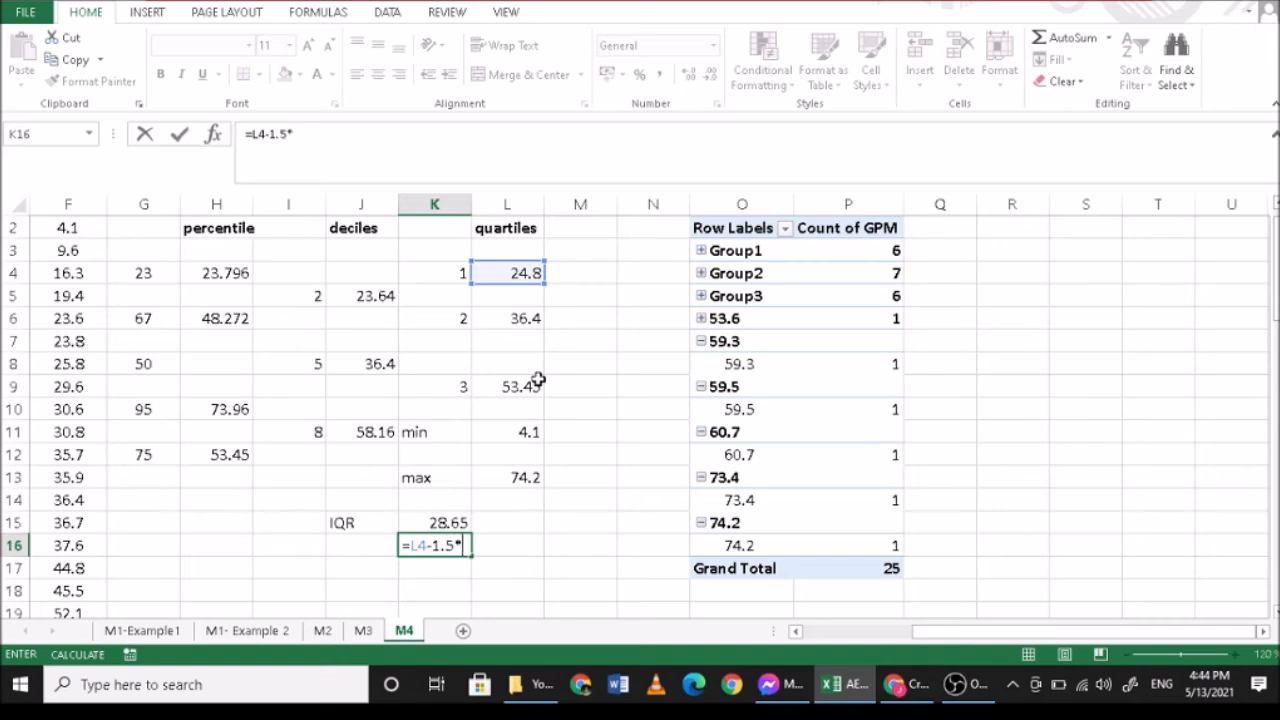
click(436, 521)
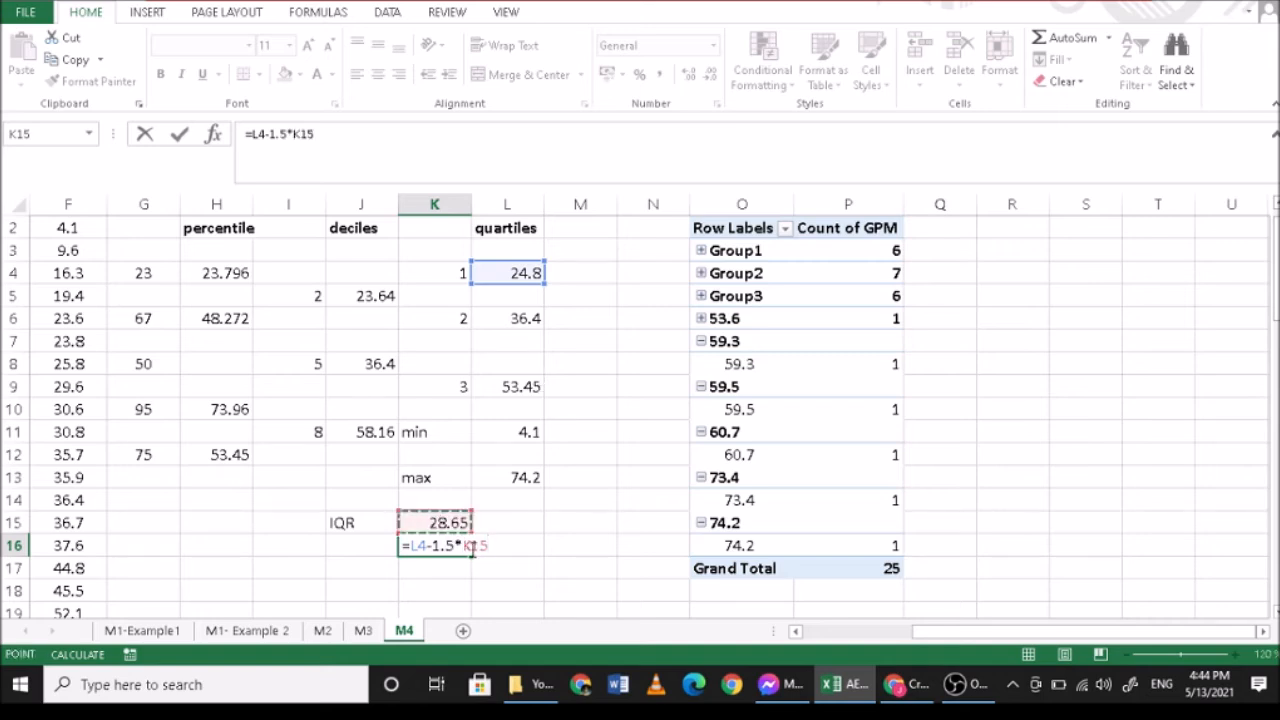
key(Return)
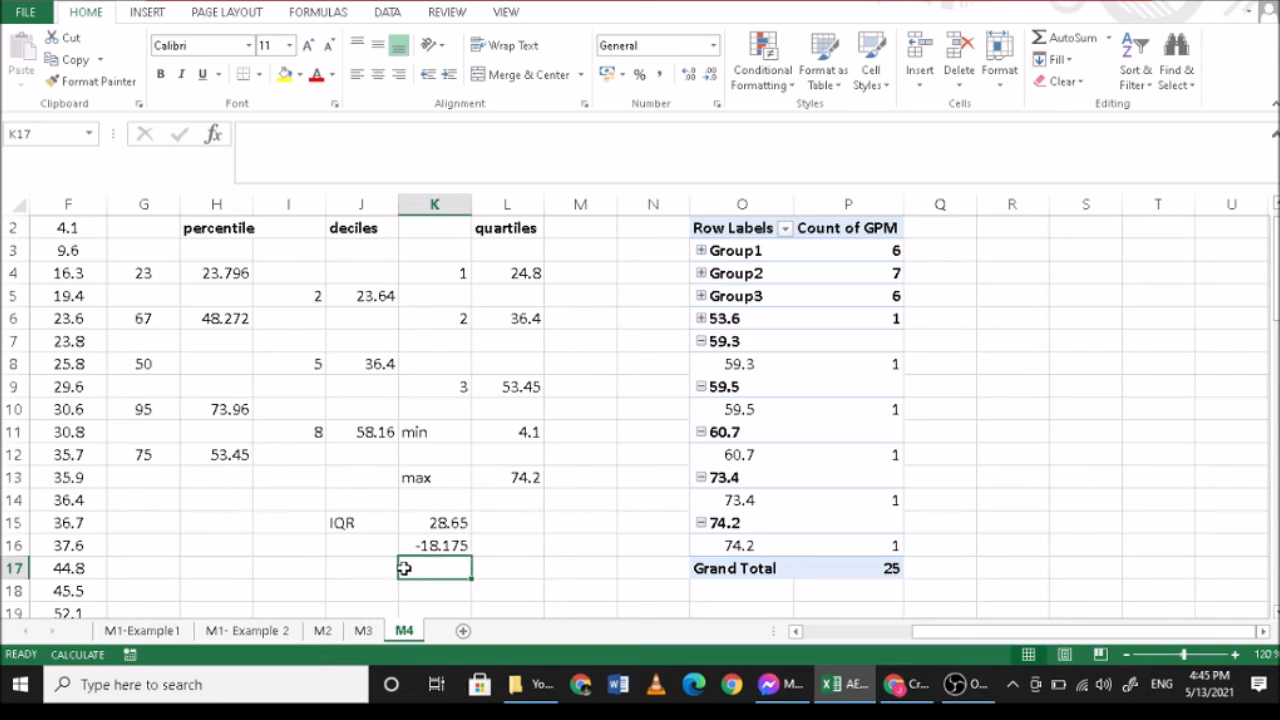
- Compute the upper outlier limit in K17 with the formula =L9+1.5*K15
text(=)
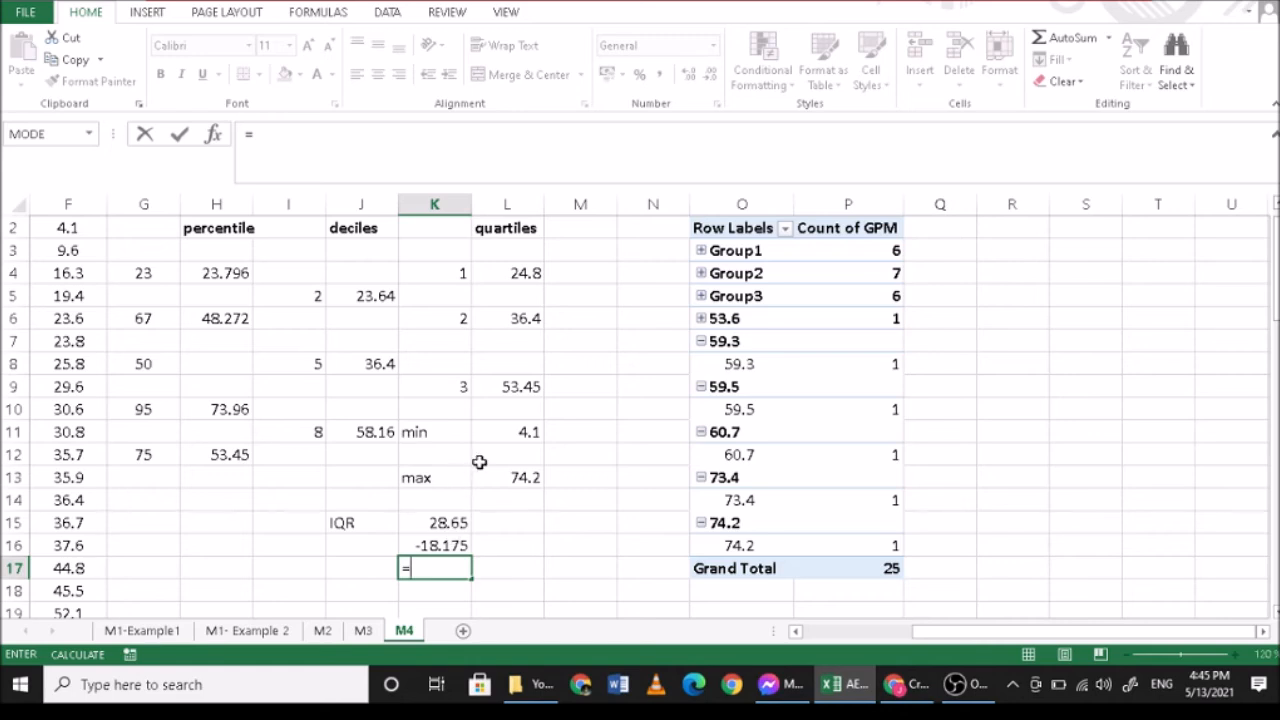
click(513, 396)
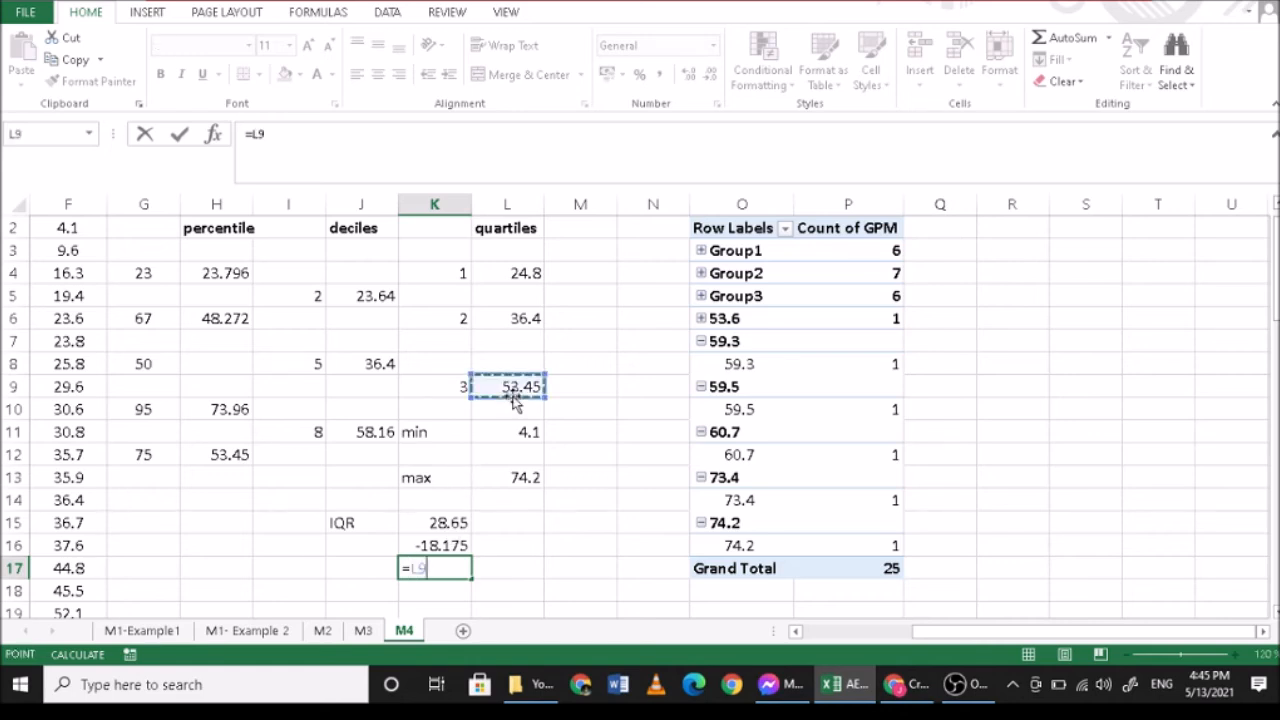
text(=)
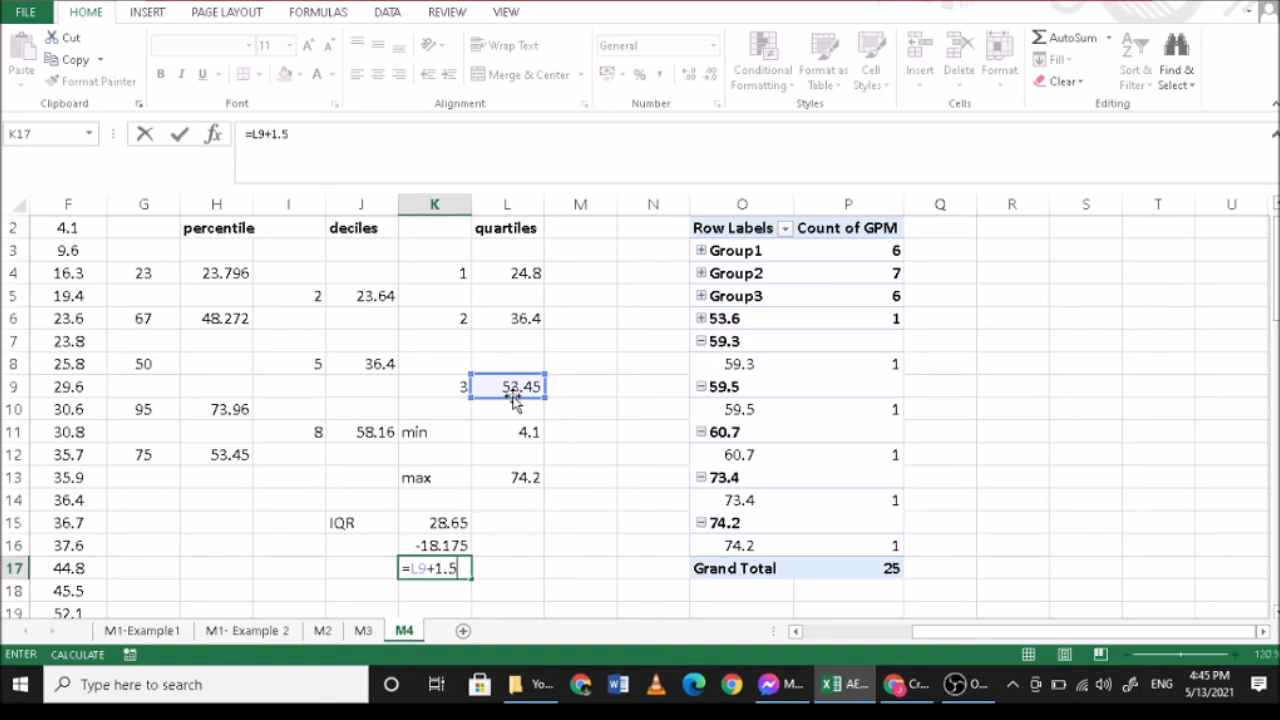
text(1.5*)
click(440, 522)
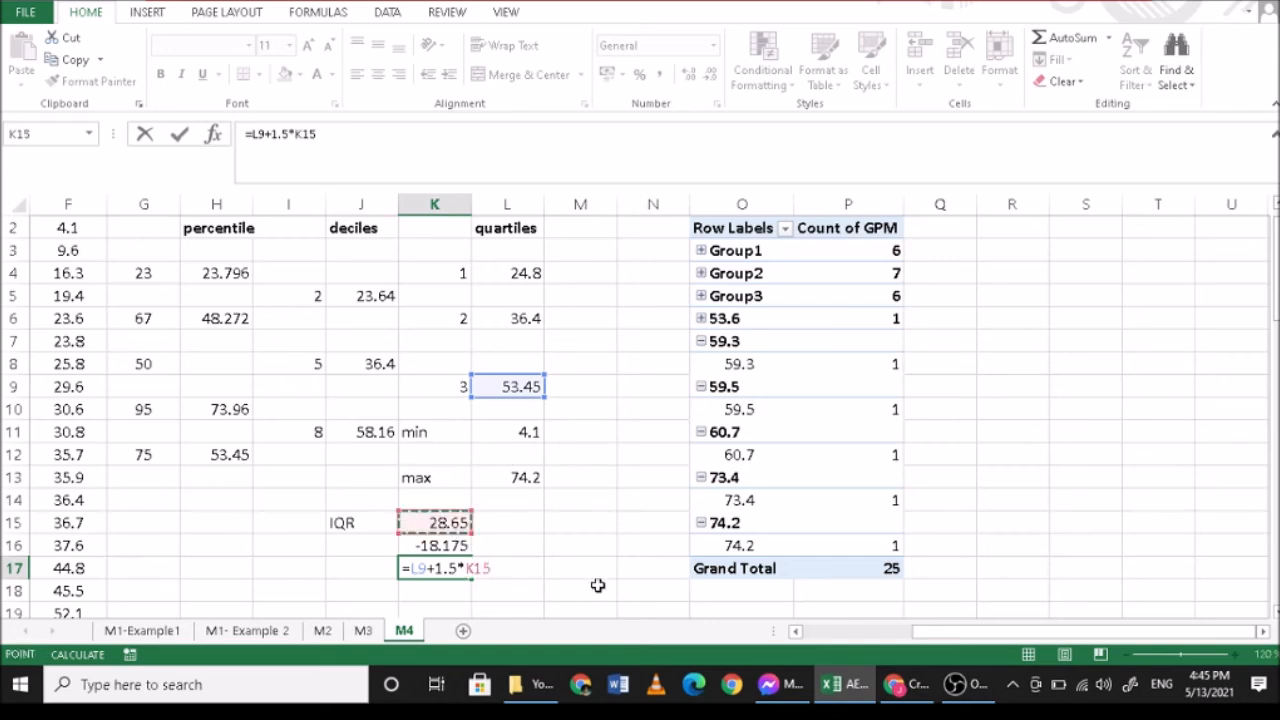
key(Return)
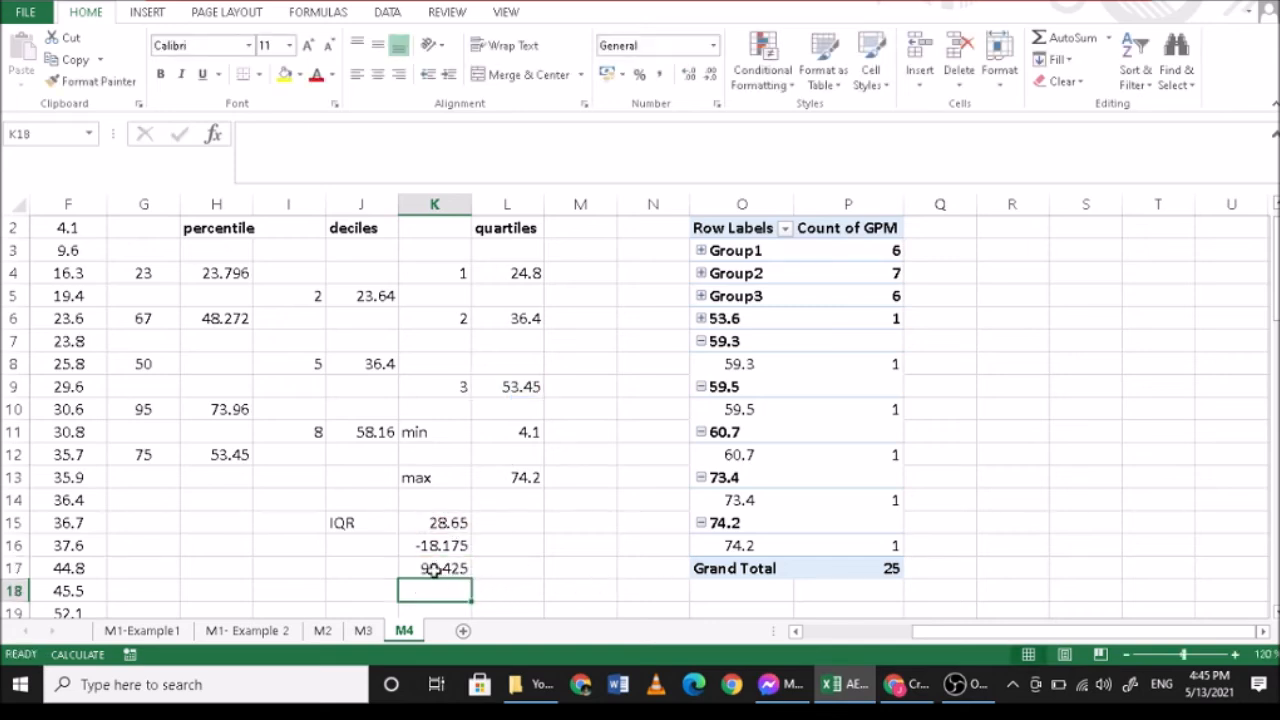
click(434, 568)
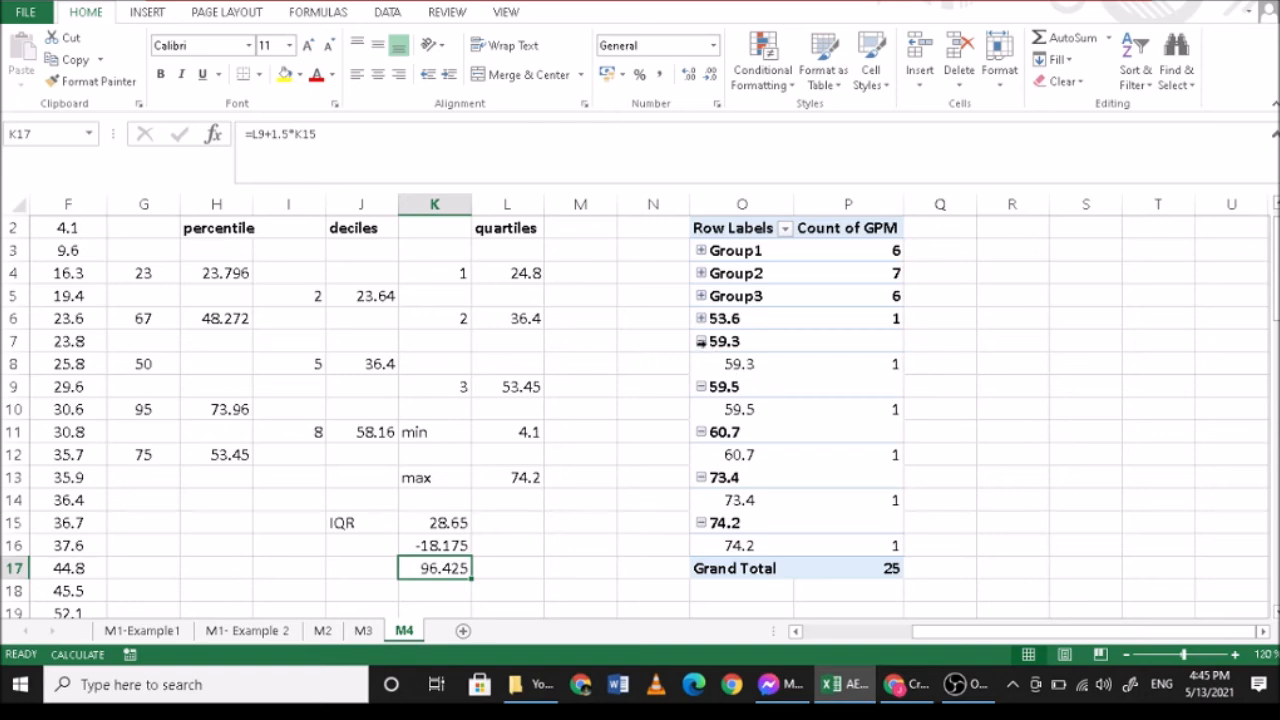
- Group the PivotTable row labels from 59.3 through 74.2 into a fourth group and collapse it
drag(740, 342, 743, 519)
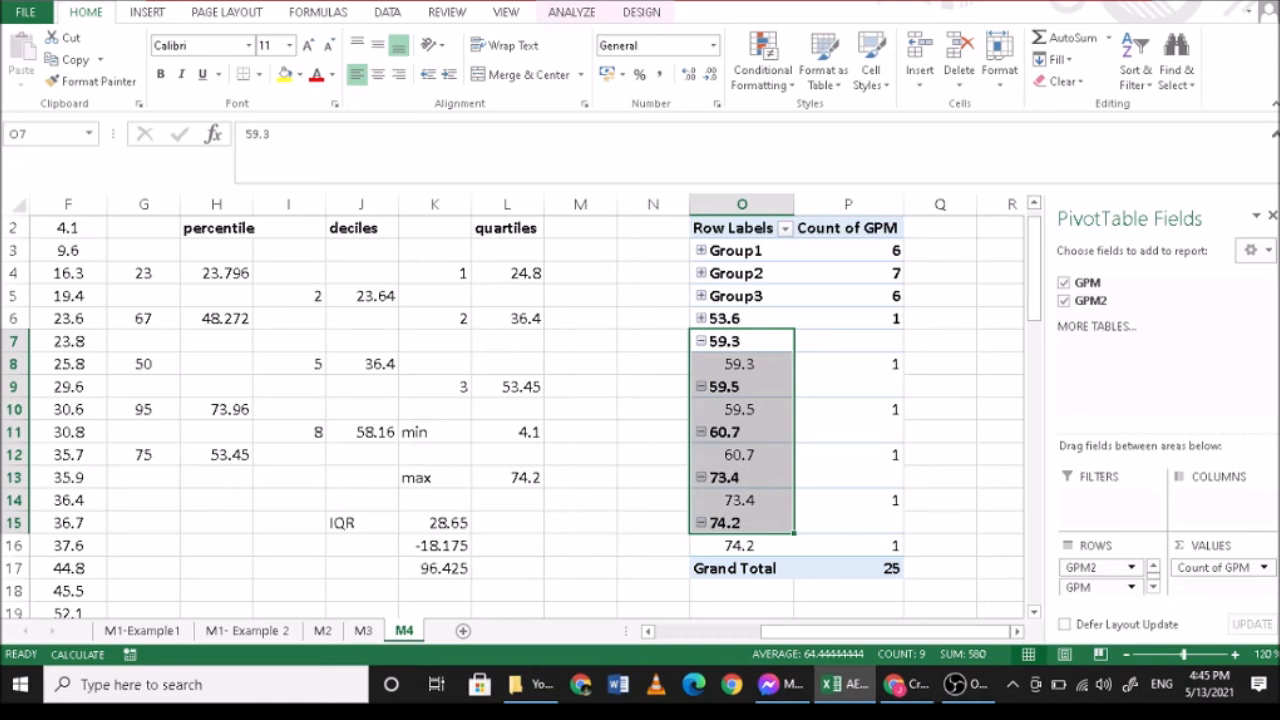
click(557, 16)
click(352, 39)
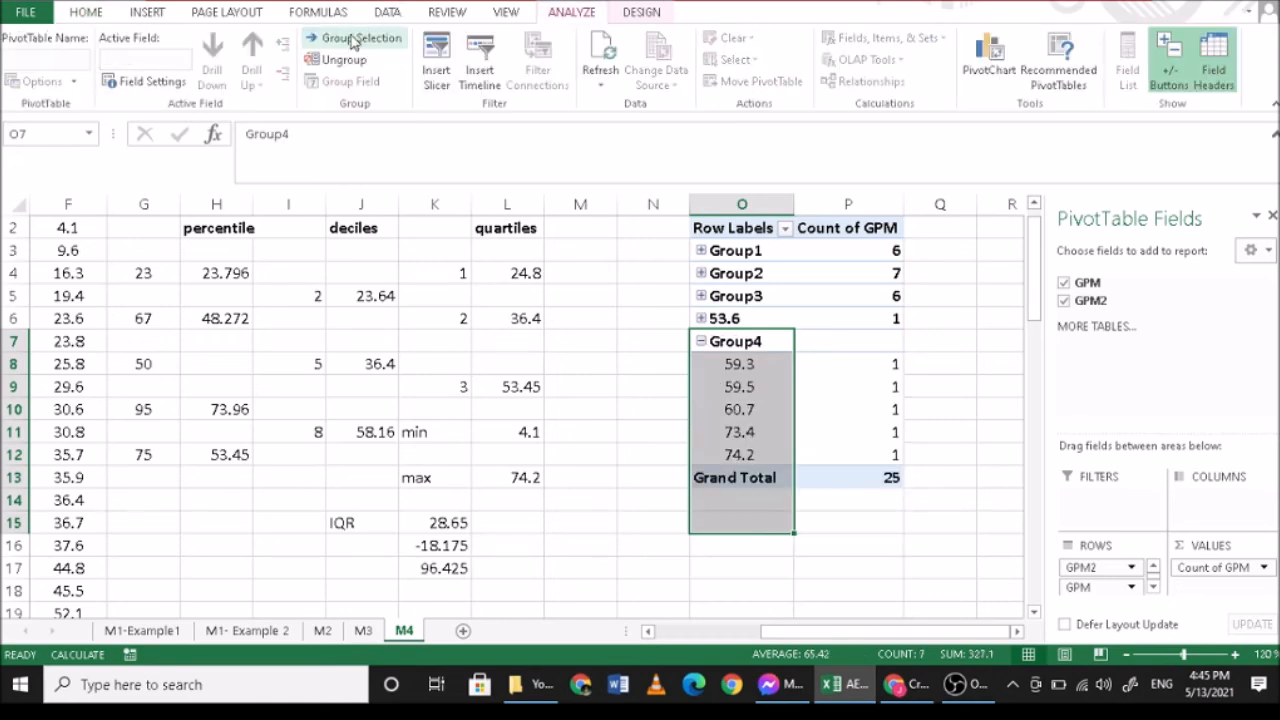
click(701, 342)
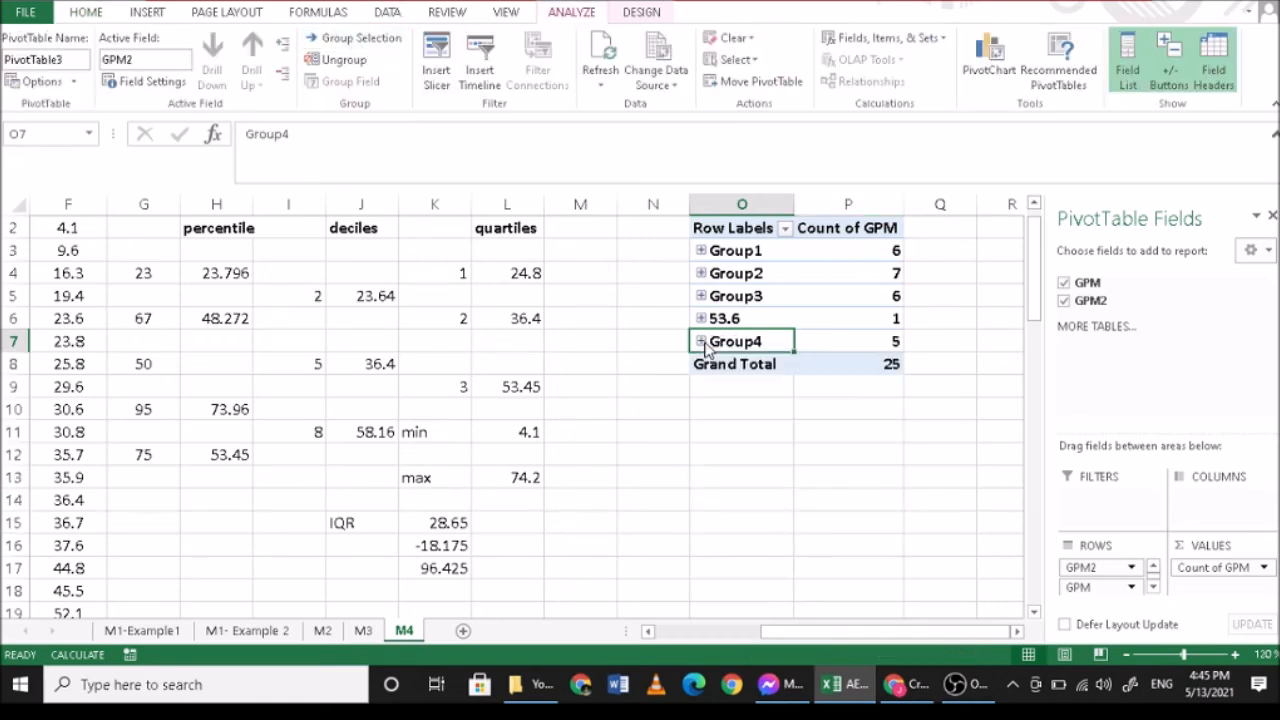
scroll(870, 350, up, 1)
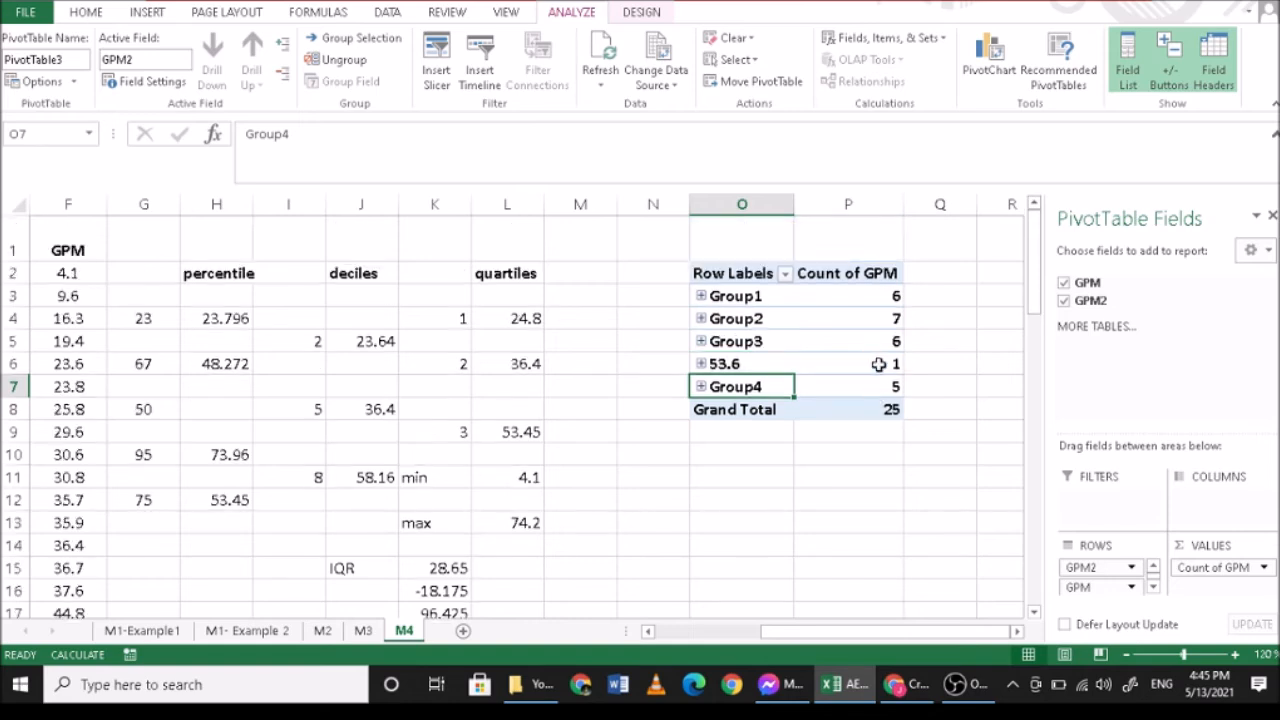
- Try charting the PivotTable's collapsed group counts as a 2-D clustered bar chart and delete the chart
click(752, 300)
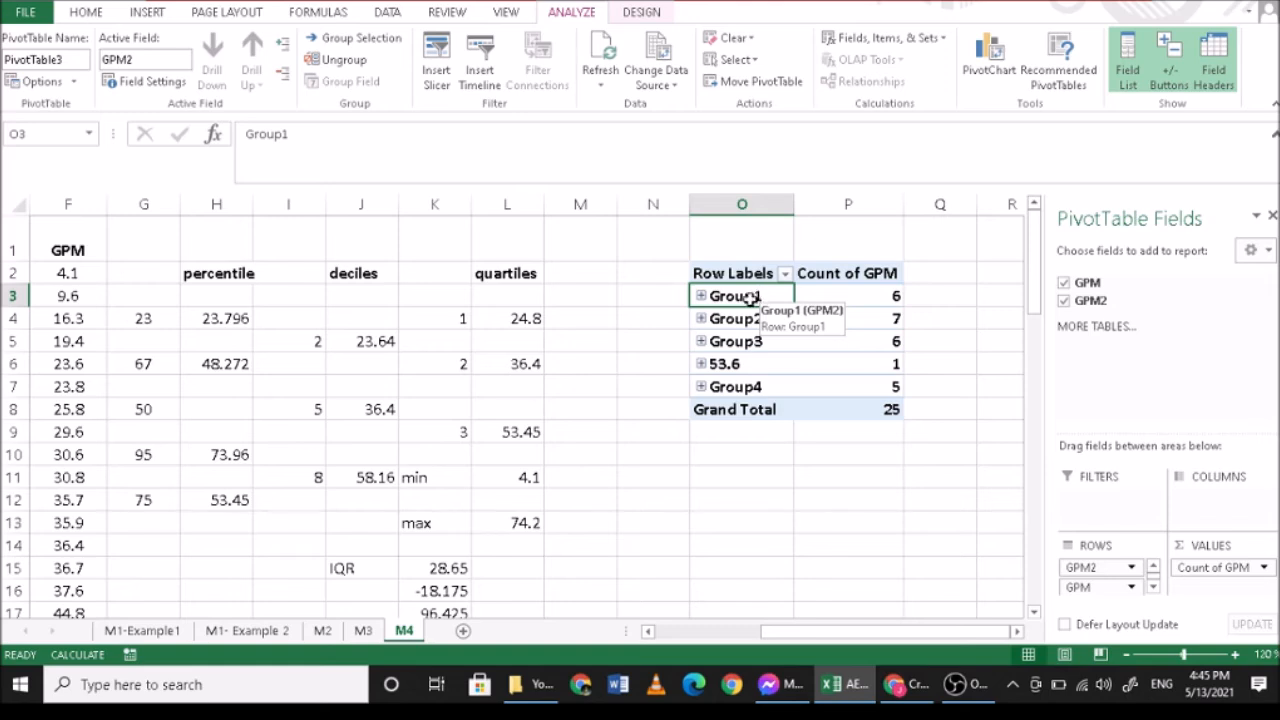
drag(760, 298, 866, 386)
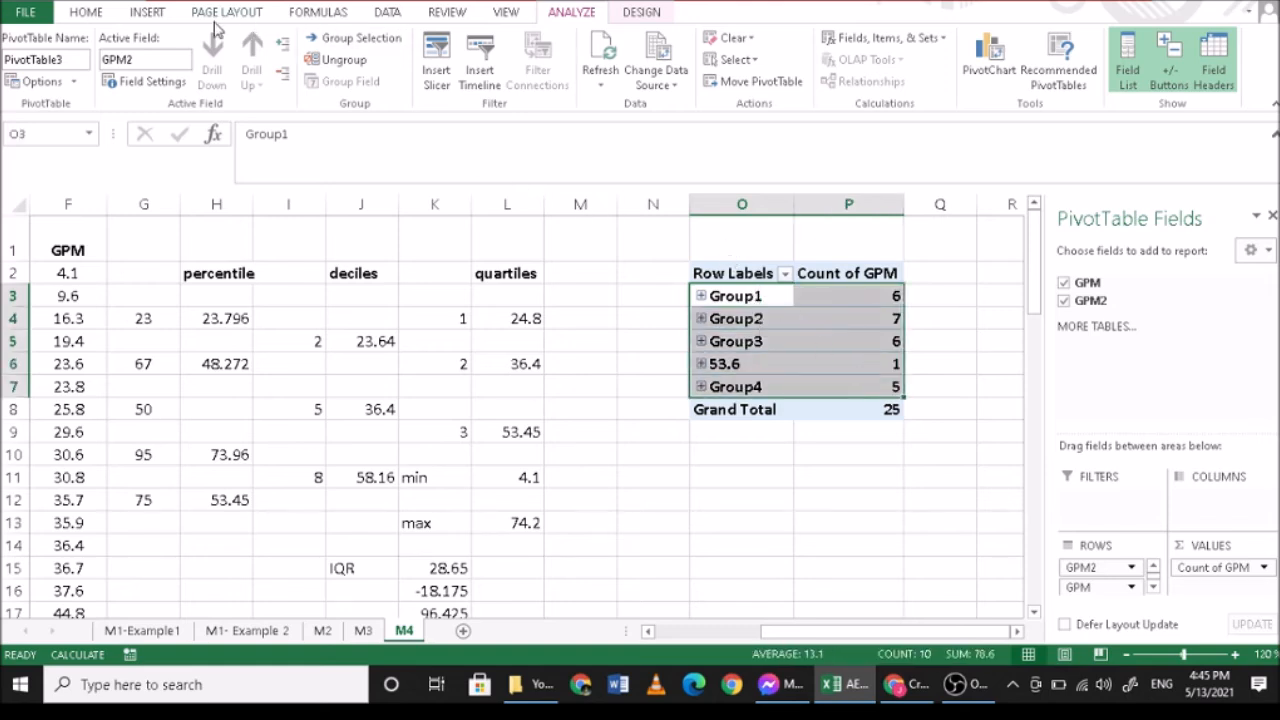
click(147, 14)
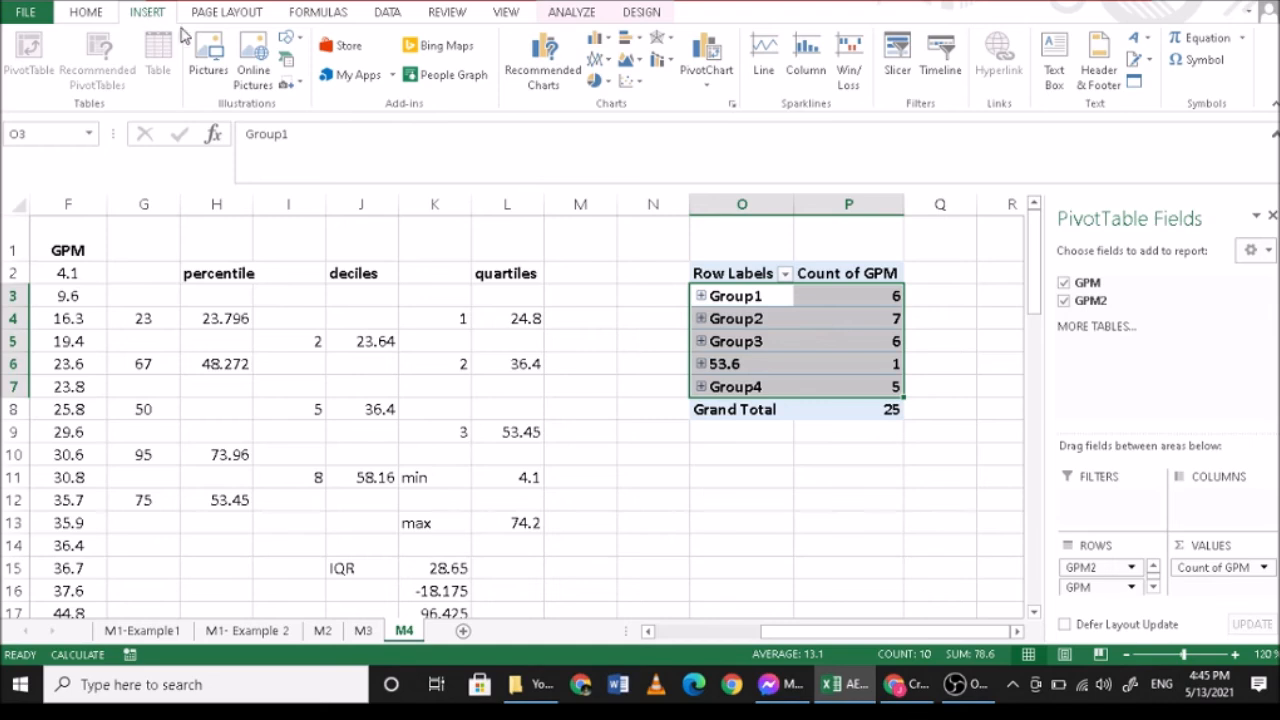
click(642, 42)
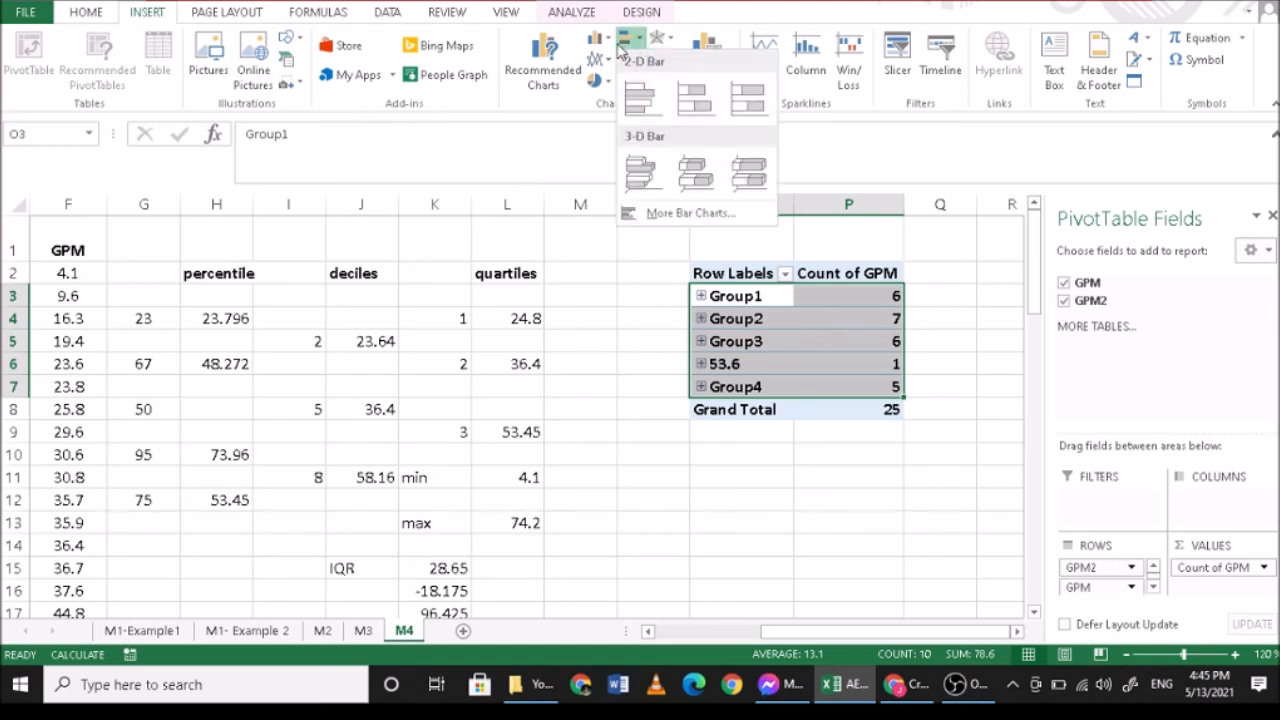
click(606, 42)
click(640, 42)
click(652, 97)
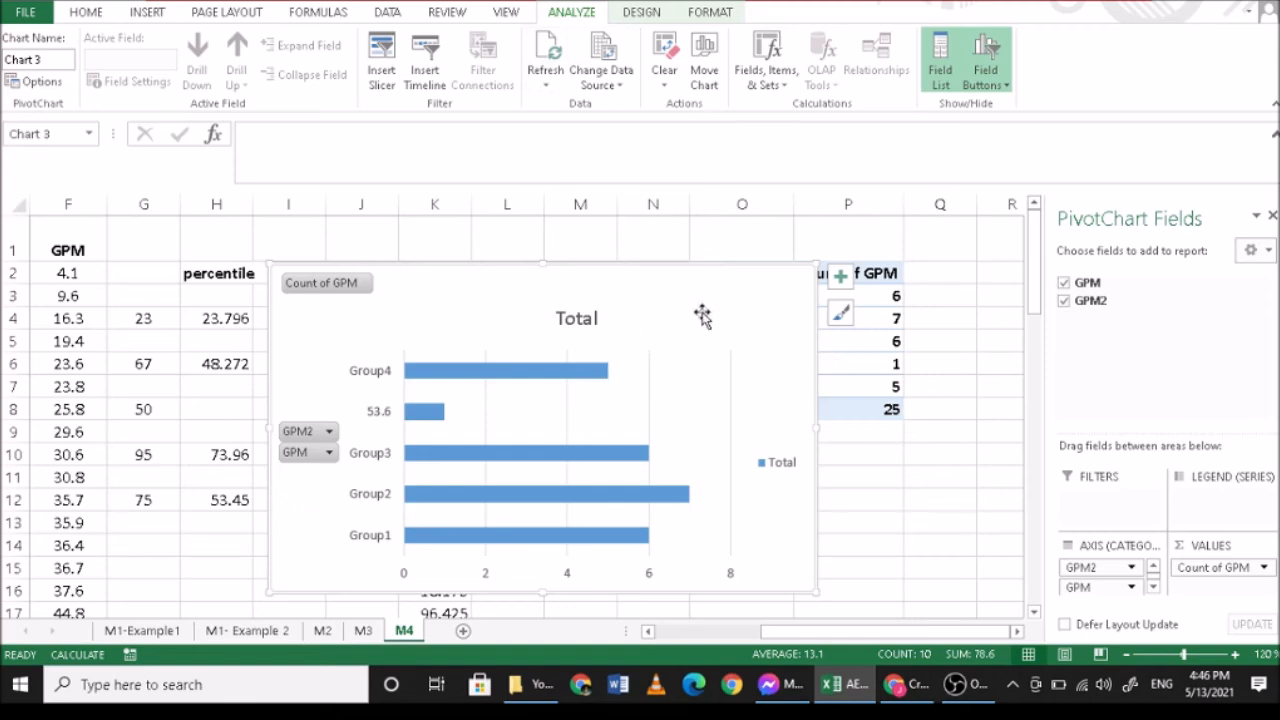
key(Delete)
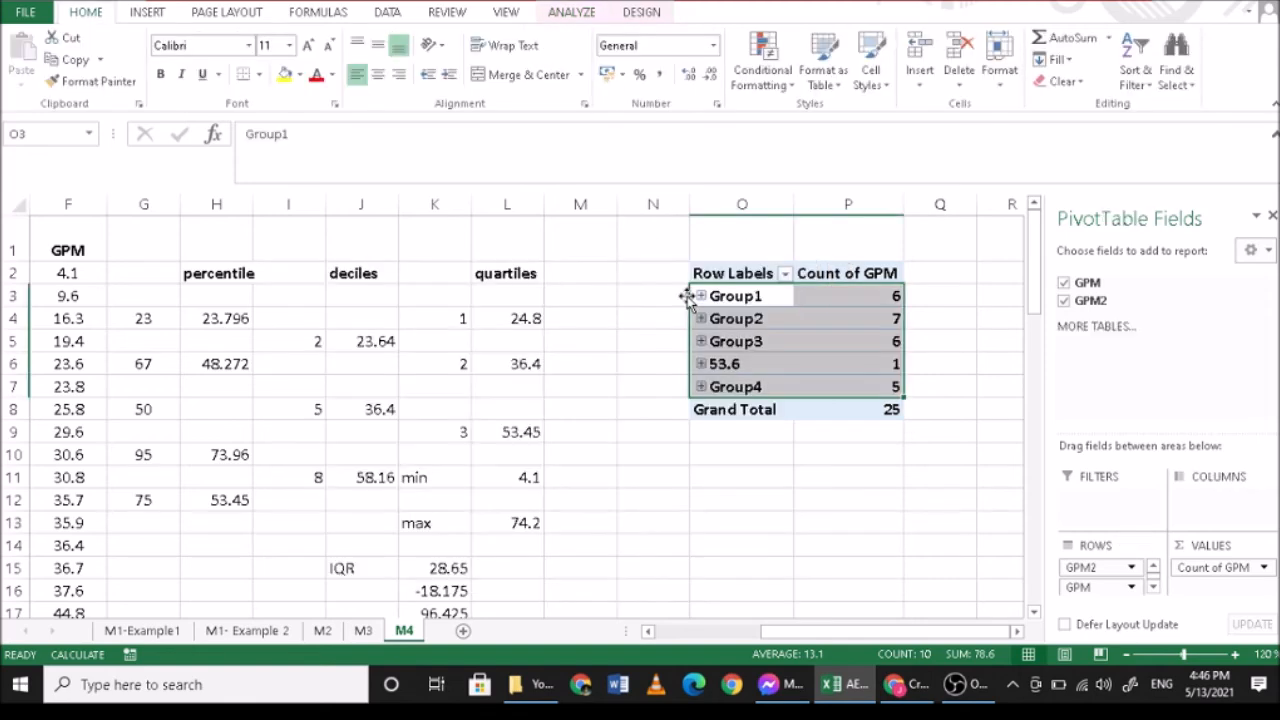
click(960, 684)
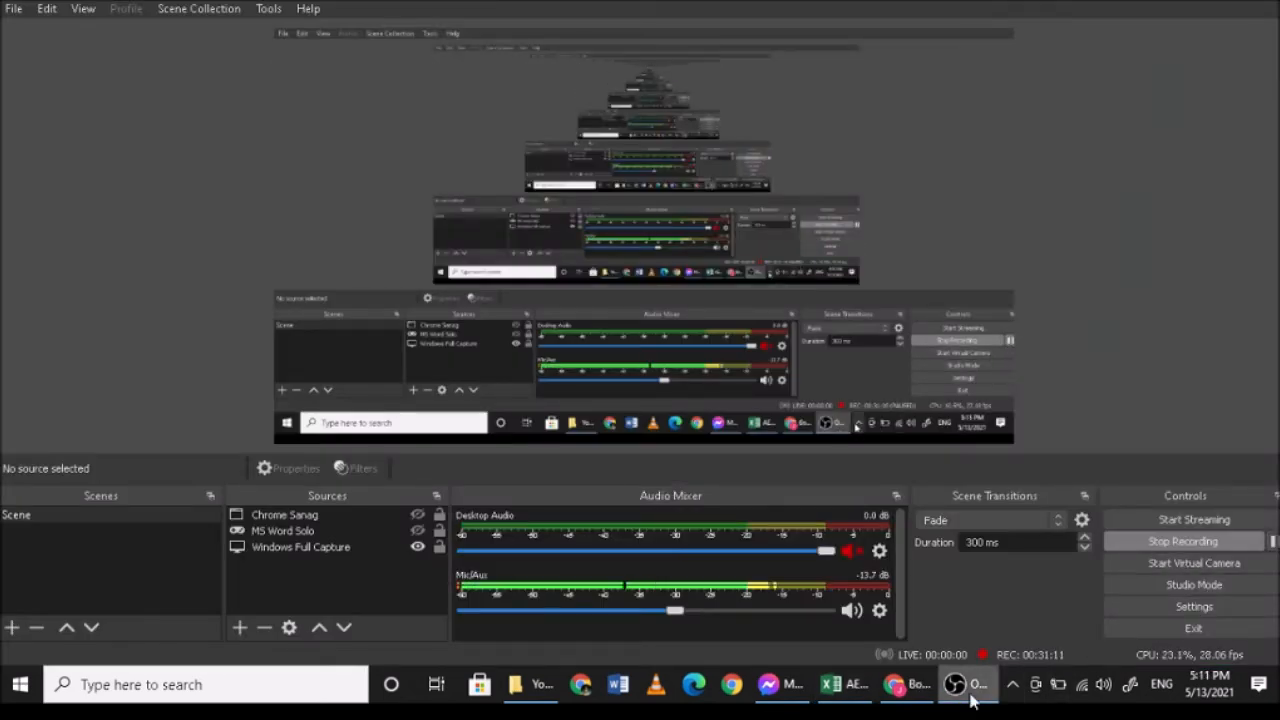
click(966, 690)
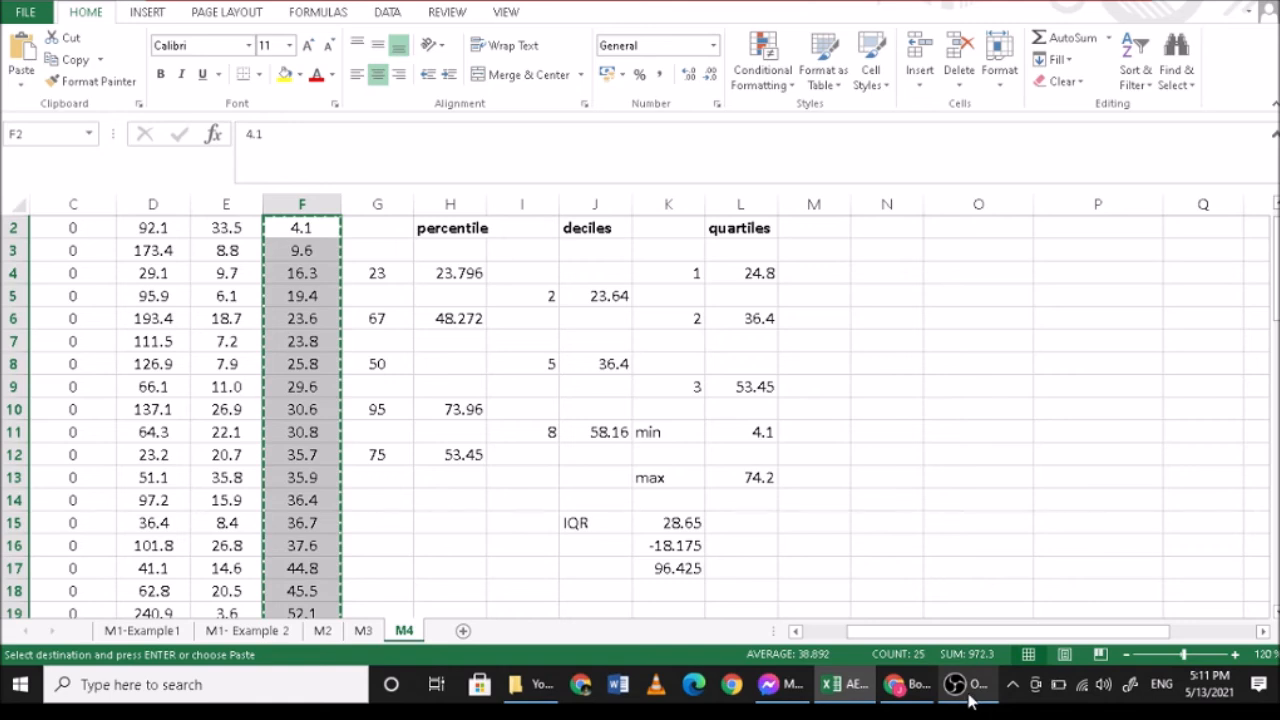
- Switch to the Desmos box plot generator in the Chrome browser
mouse_move(913, 704)
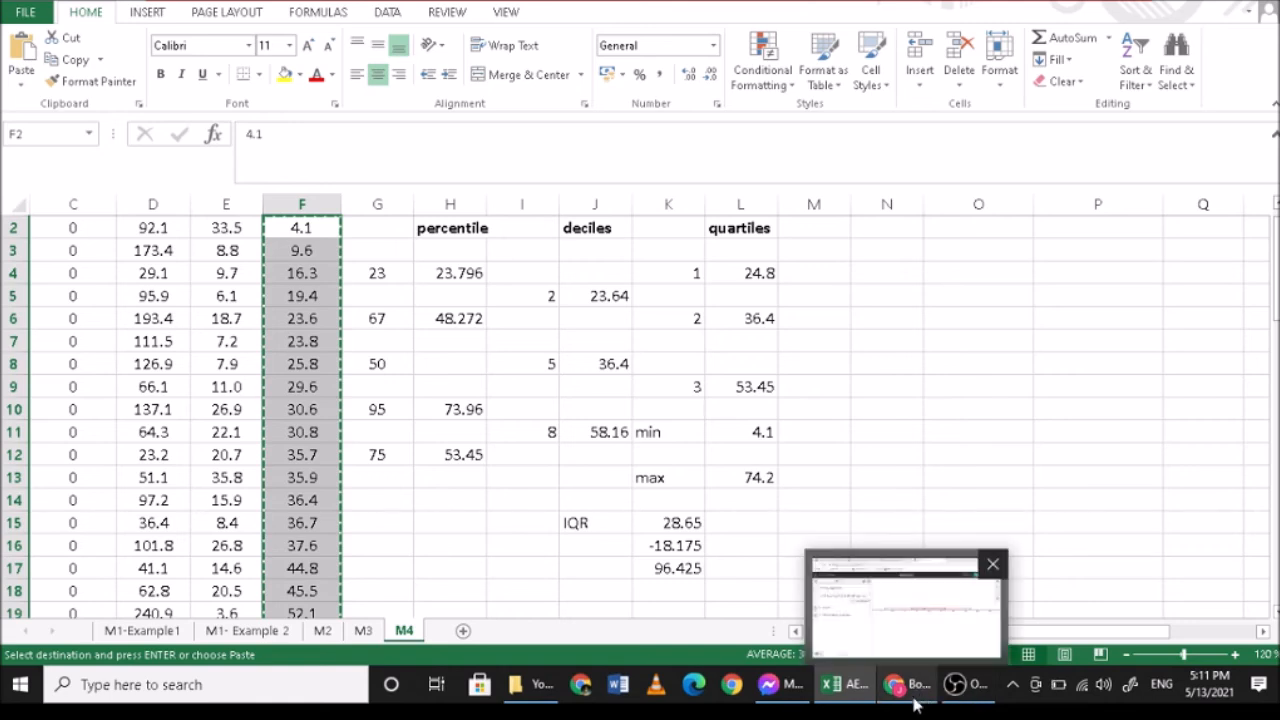
click(913, 704)
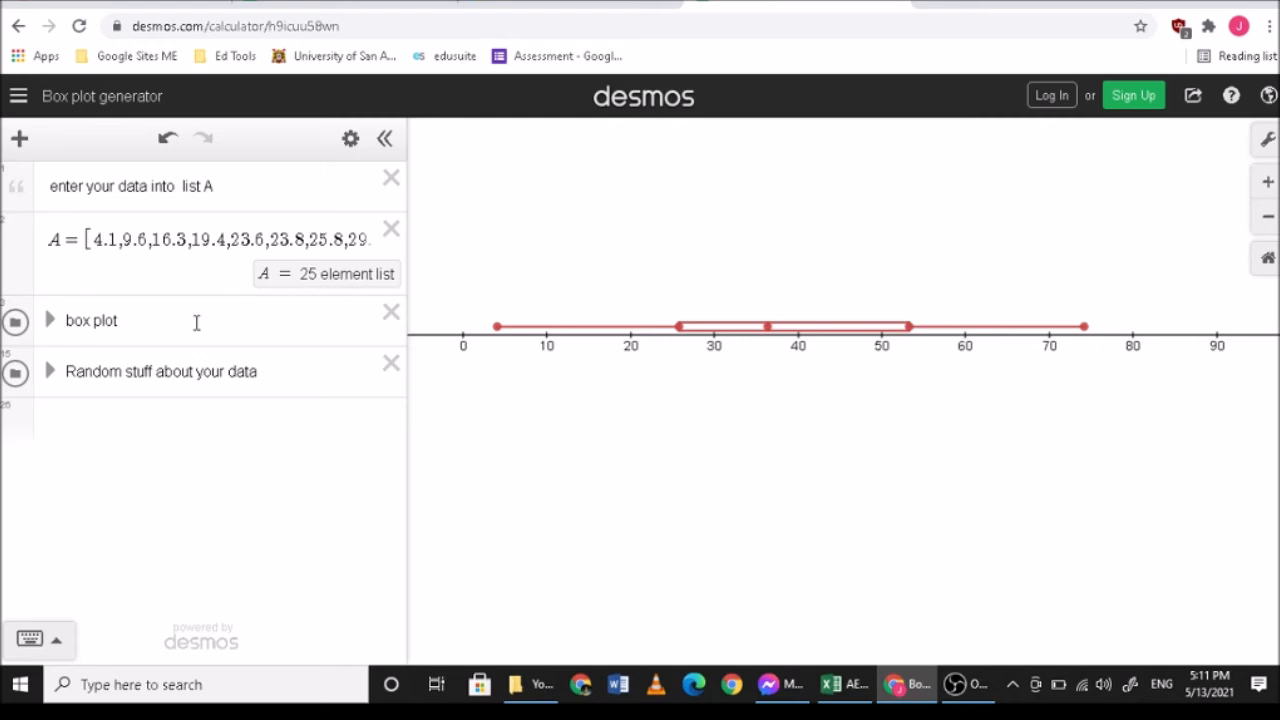
- Examine the expressions inside the box plot folder, from the whisker and box equations to the quartile points, and collapse the folder again
click(49, 320)
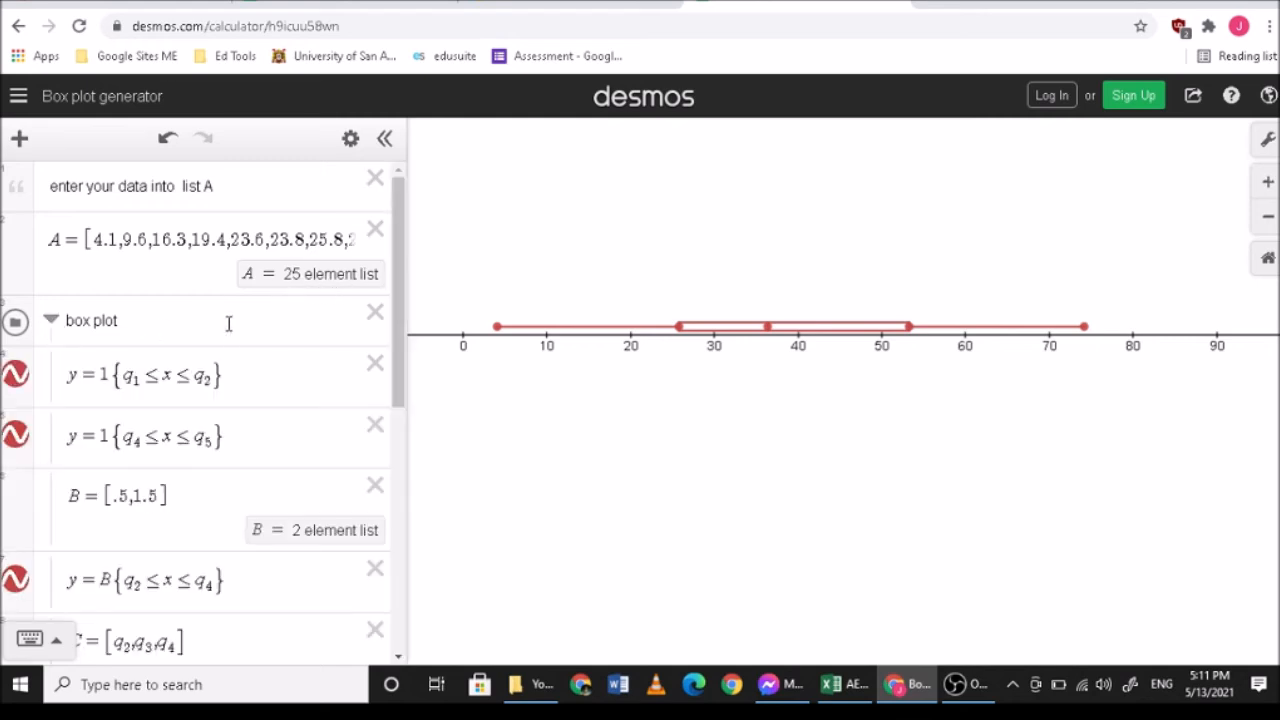
scroll(229, 410, down, 2)
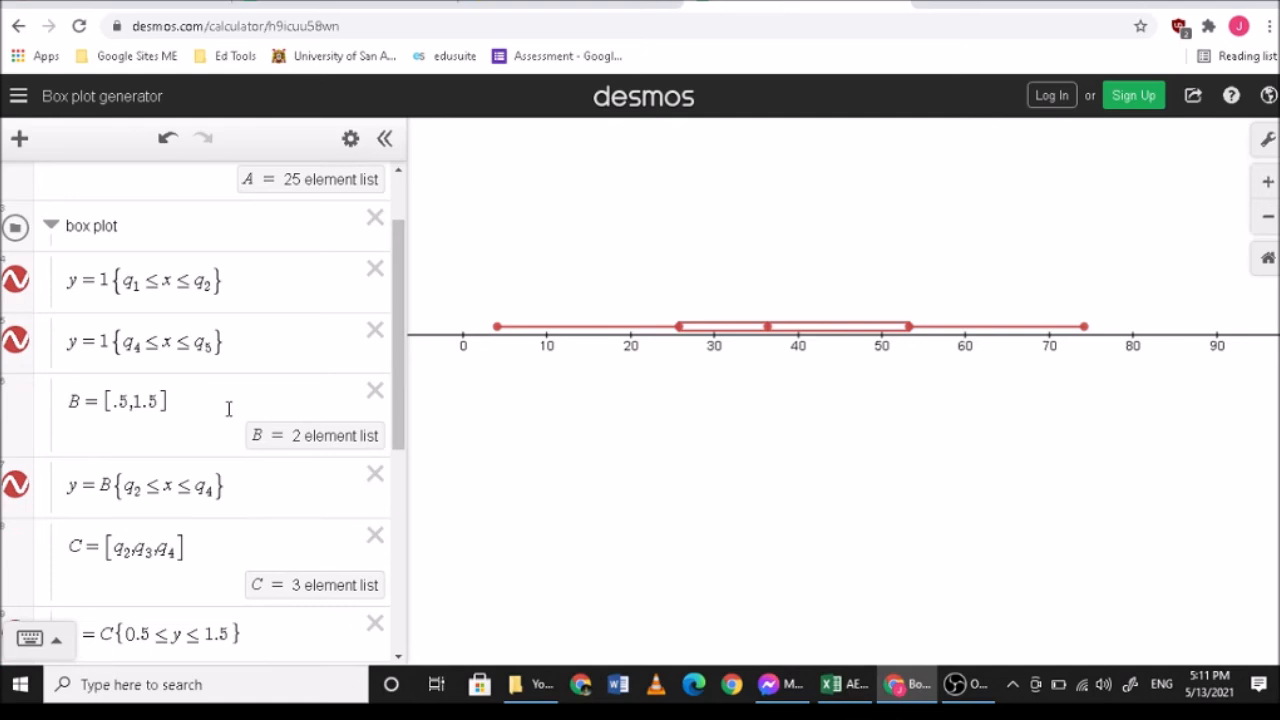
scroll(229, 410, down, 8)
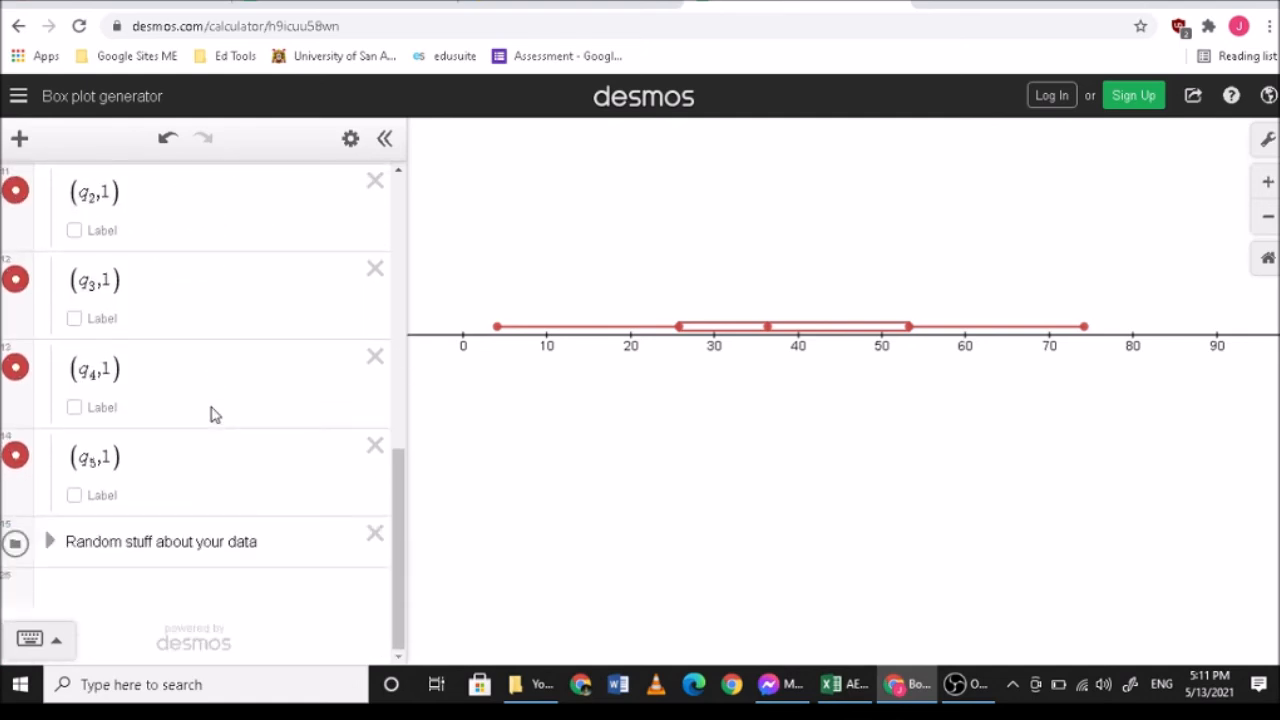
scroll(212, 410, up, 10)
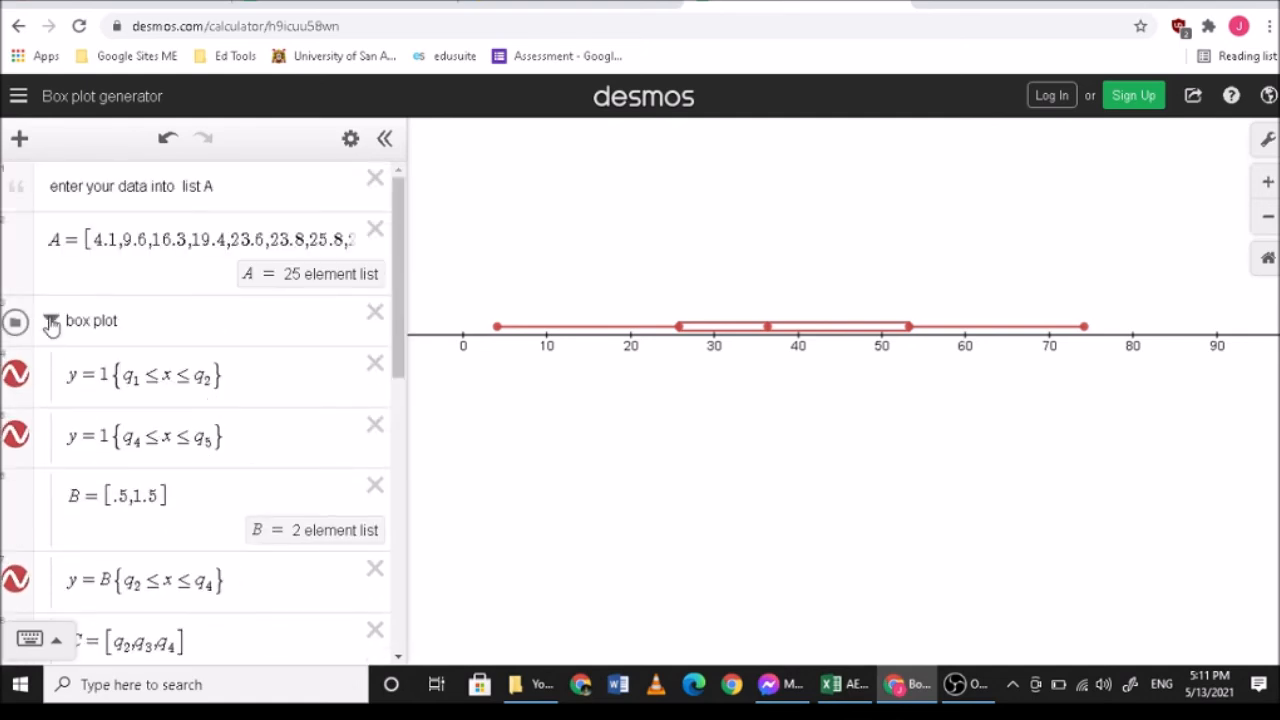
click(50, 322)
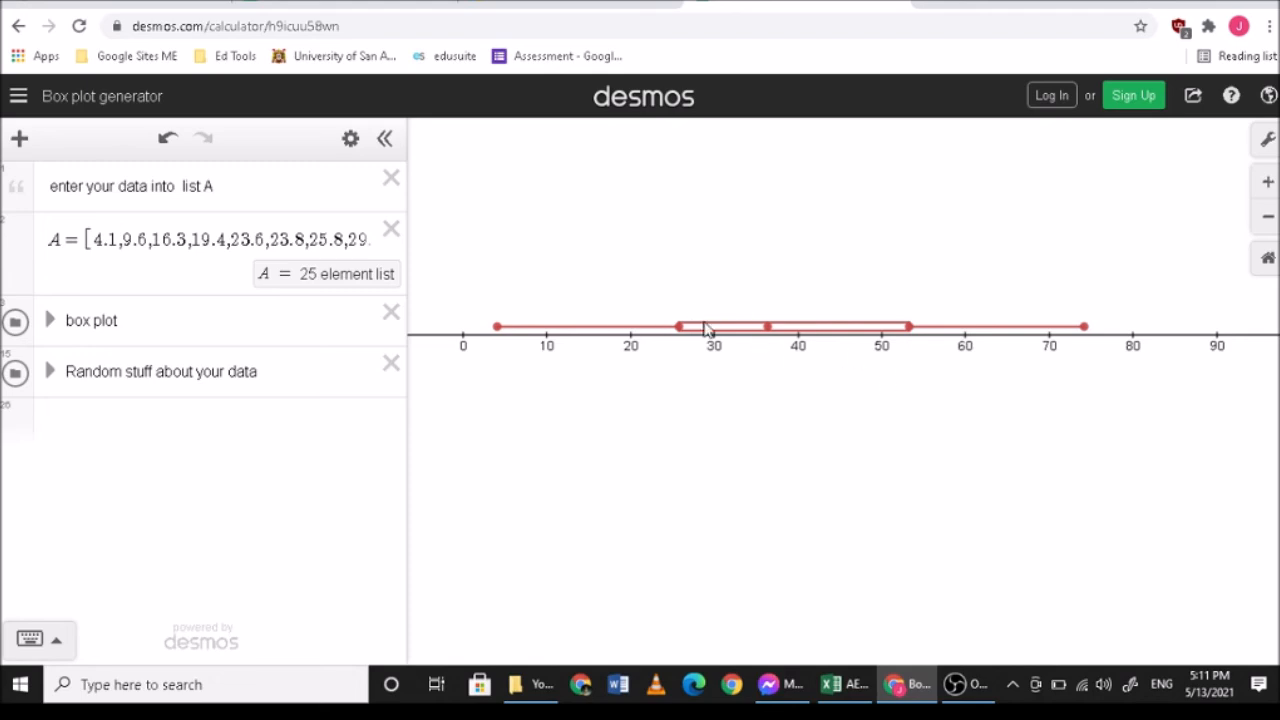
- Show the coordinates of the box plot's first and third quartile points and compare them with the quartiles in the Excel sheet
mouse_move(680, 336)
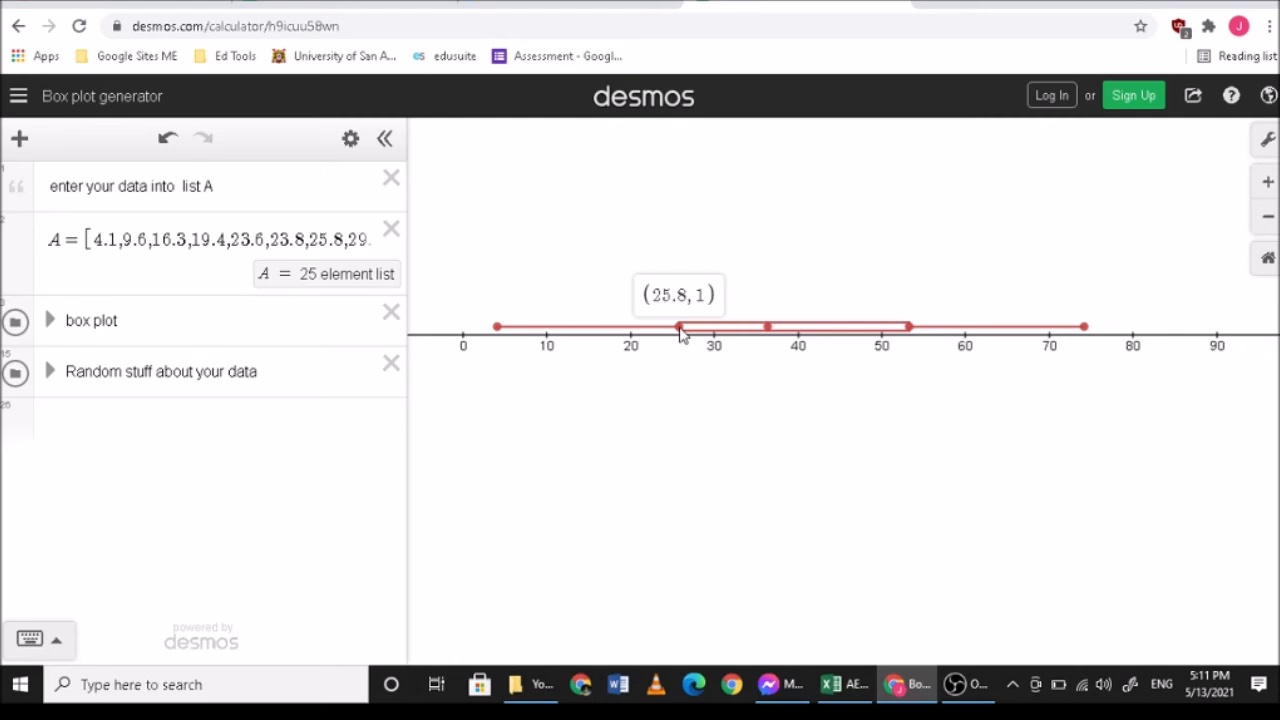
click(845, 690)
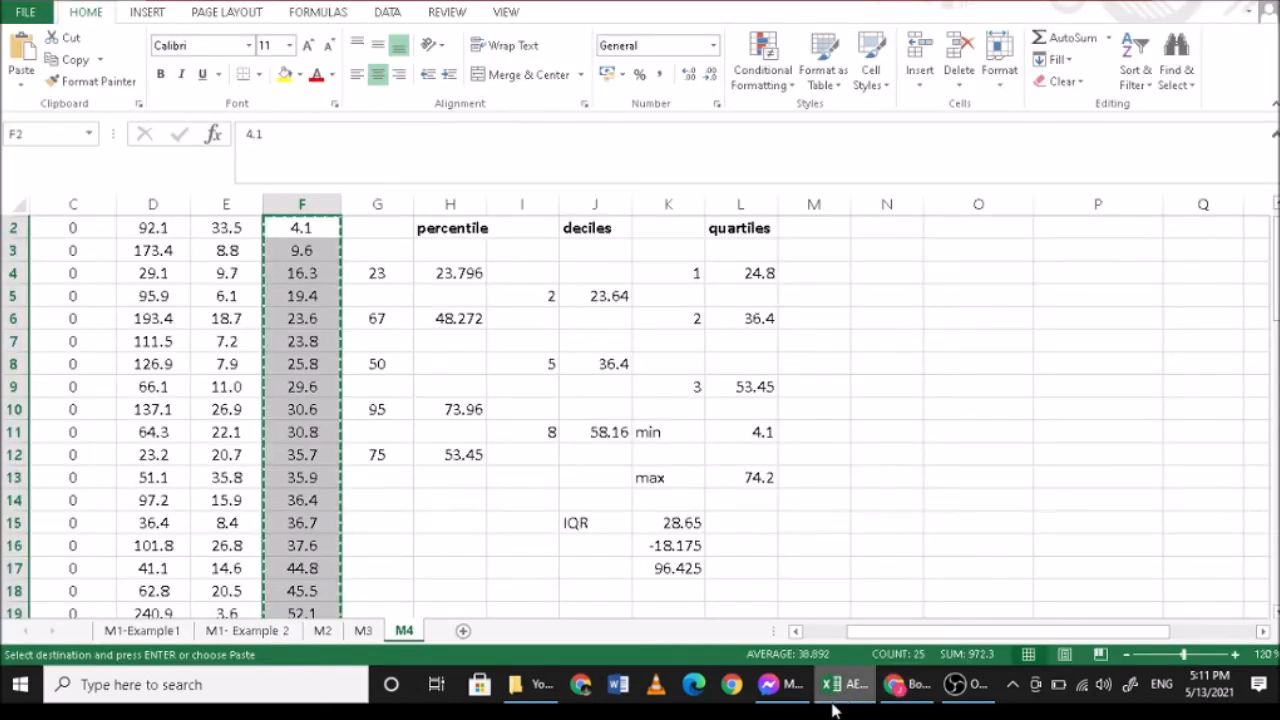
click(833, 692)
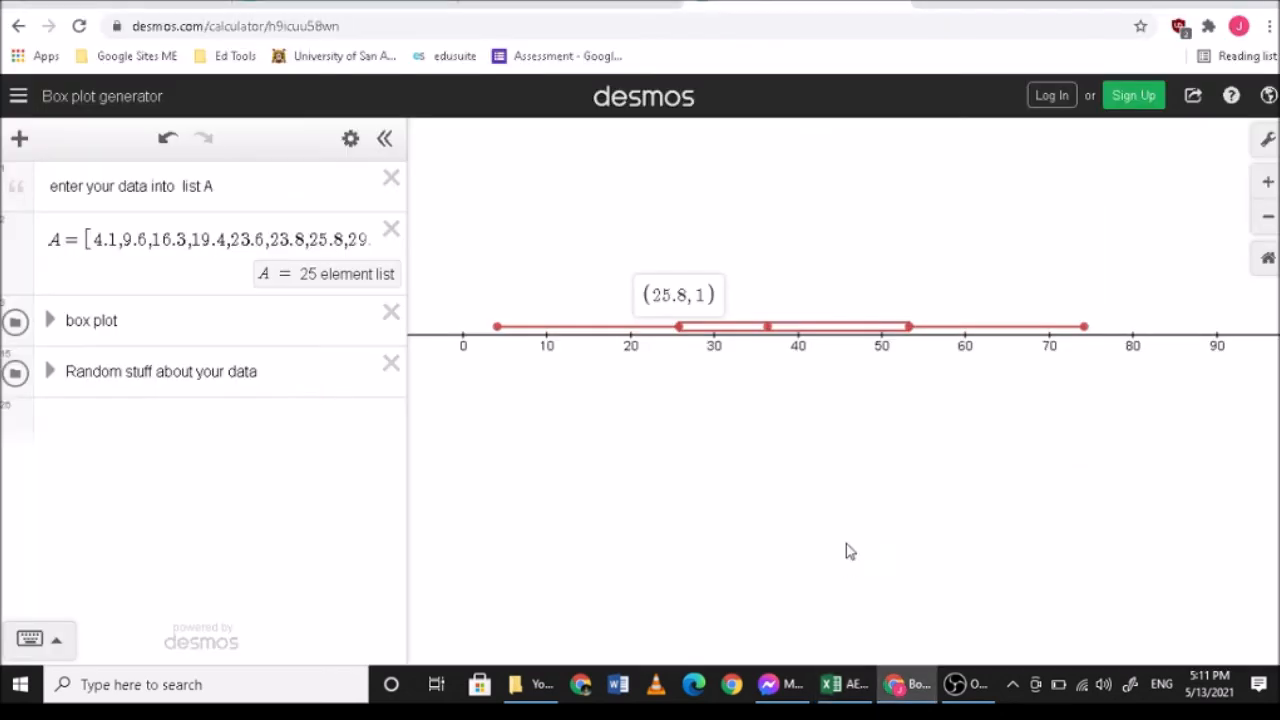
click(767, 329)
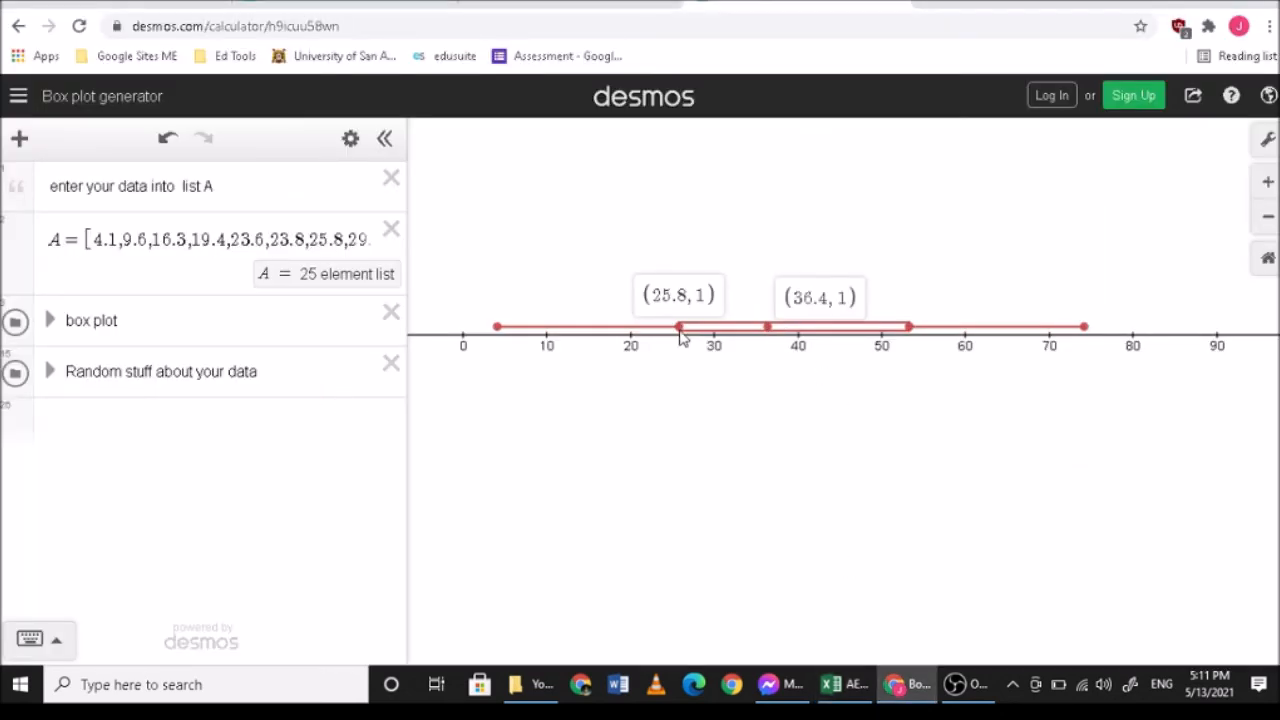
click(767, 329)
click(908, 328)
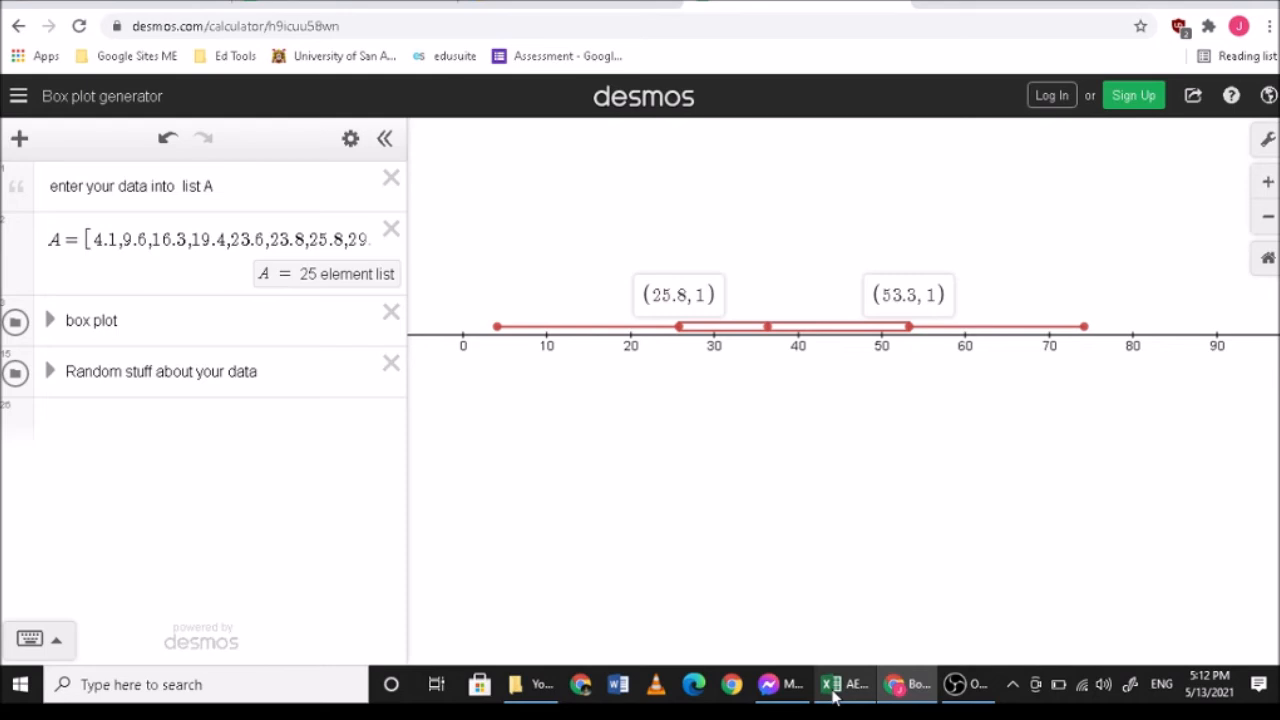
click(835, 690)
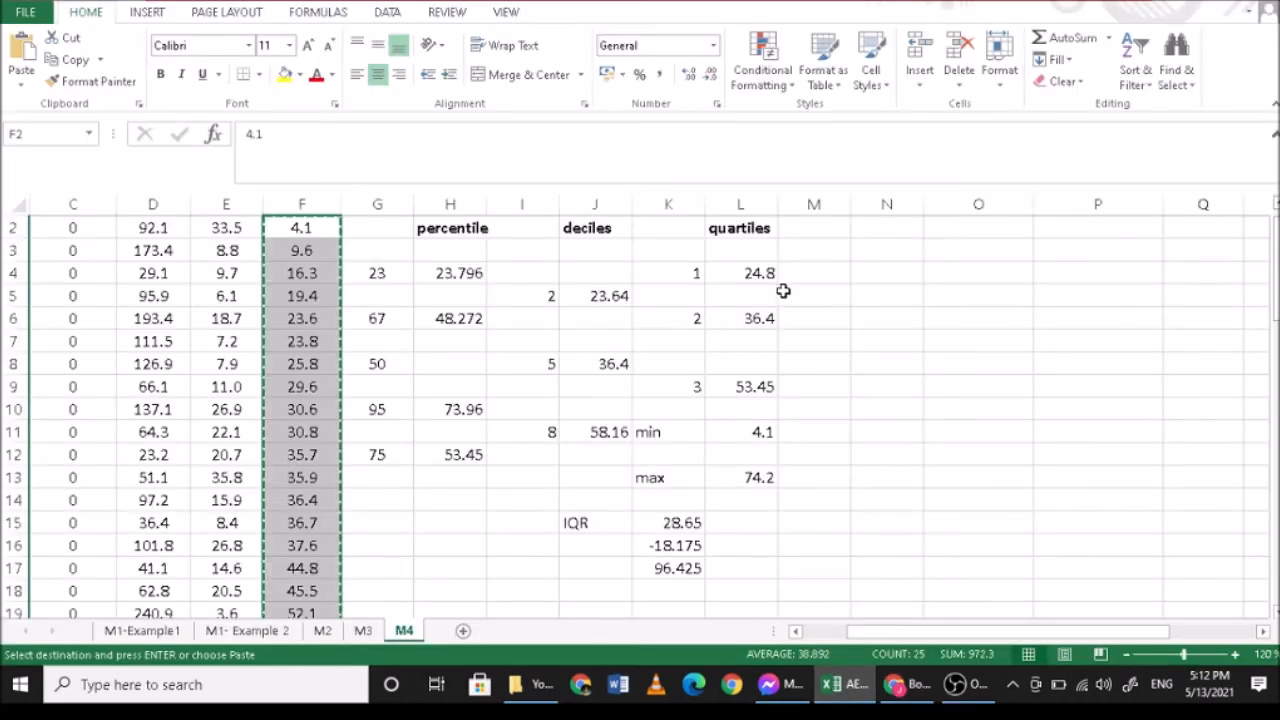
click(905, 686)
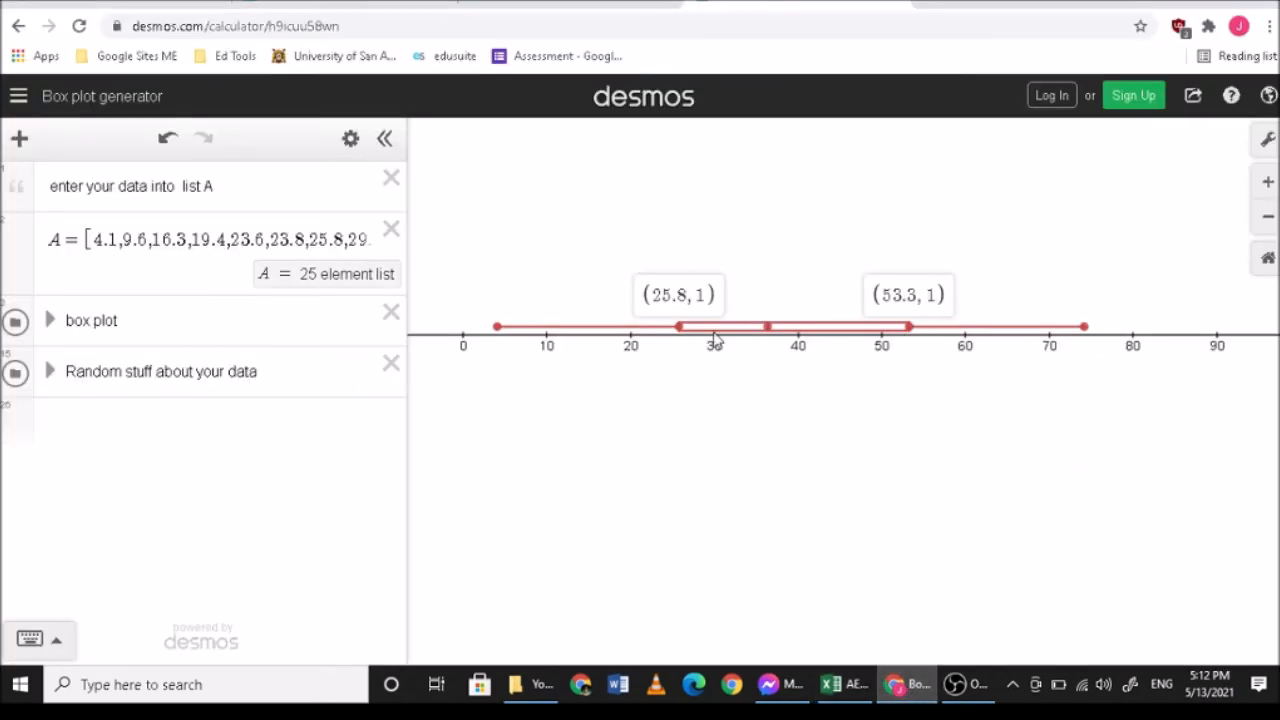
- Show the coordinates of the box plot's minimum, maximum and median points
click(498, 332)
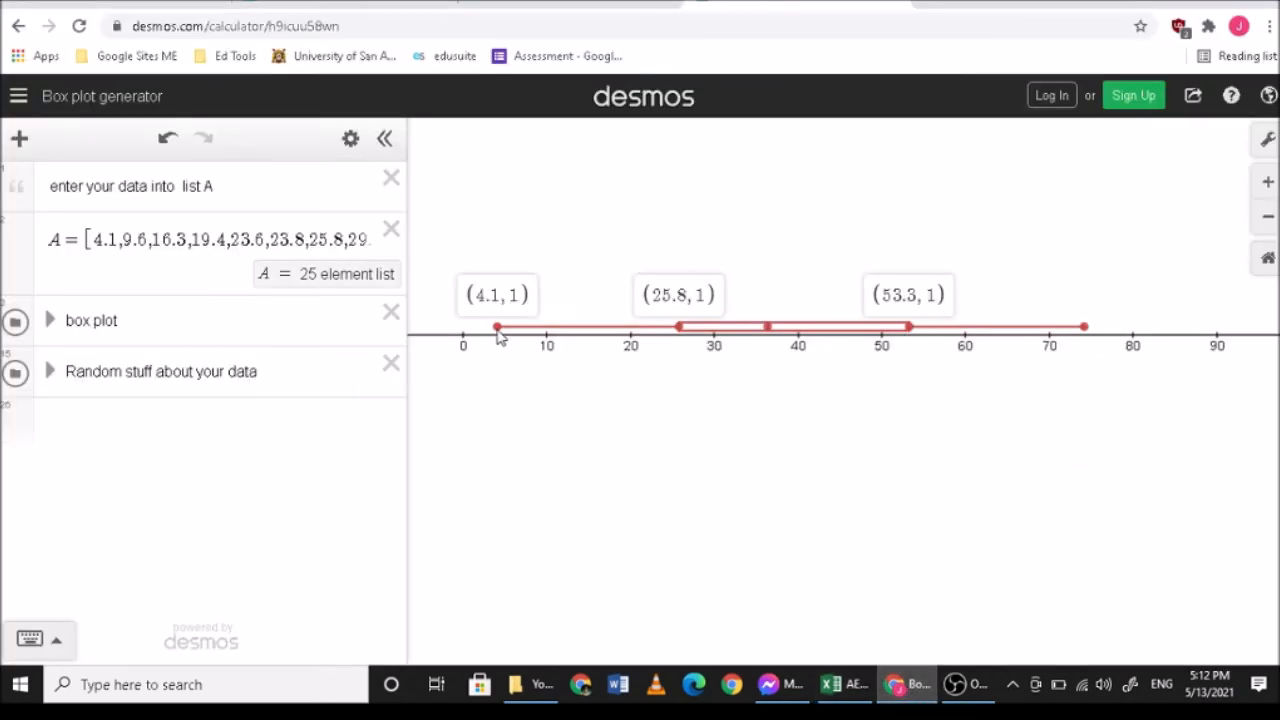
click(1087, 332)
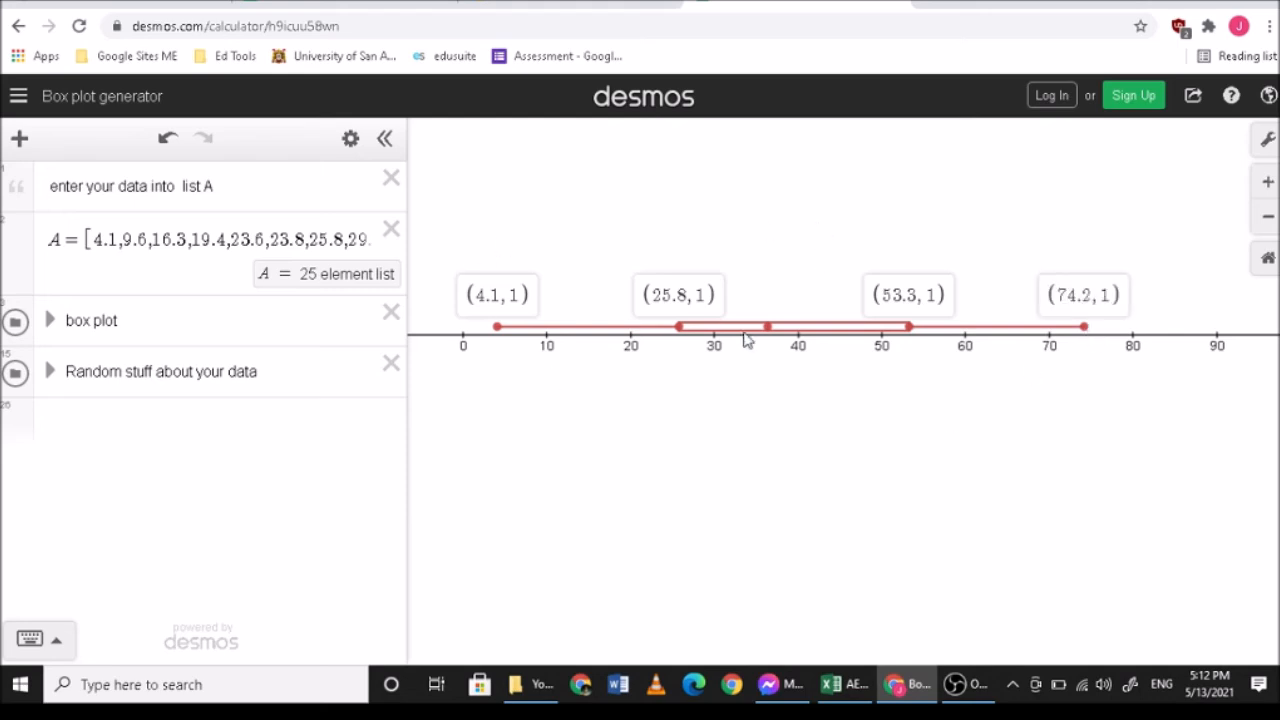
click(767, 328)
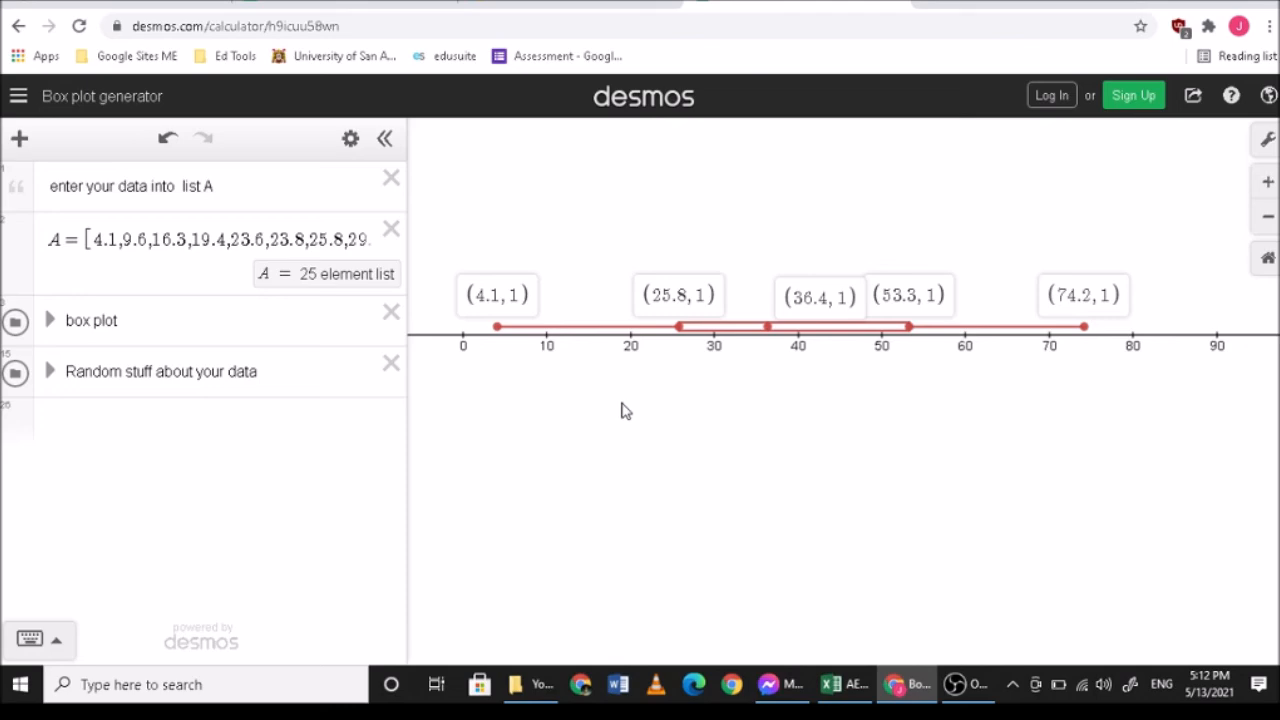
- Look through the Microsoft support article on creating a box plot from a stacked column chart
click(560, 3)
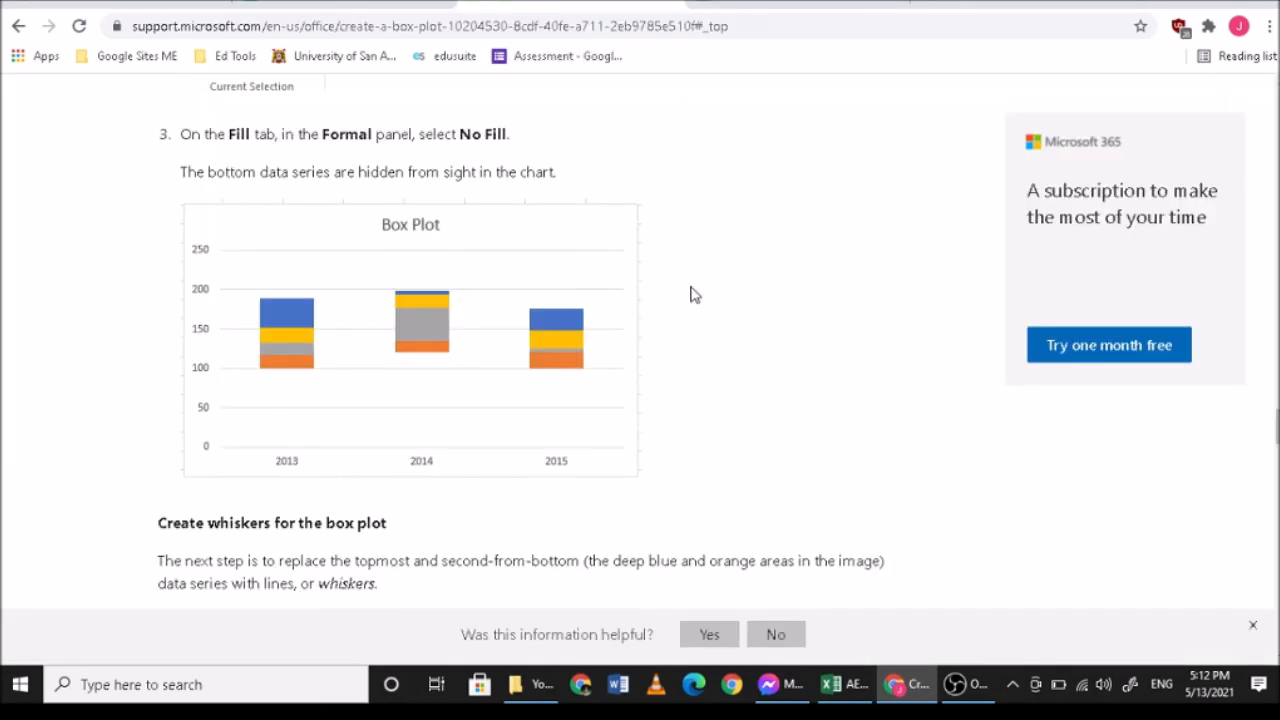
scroll(695, 295, up, 7)
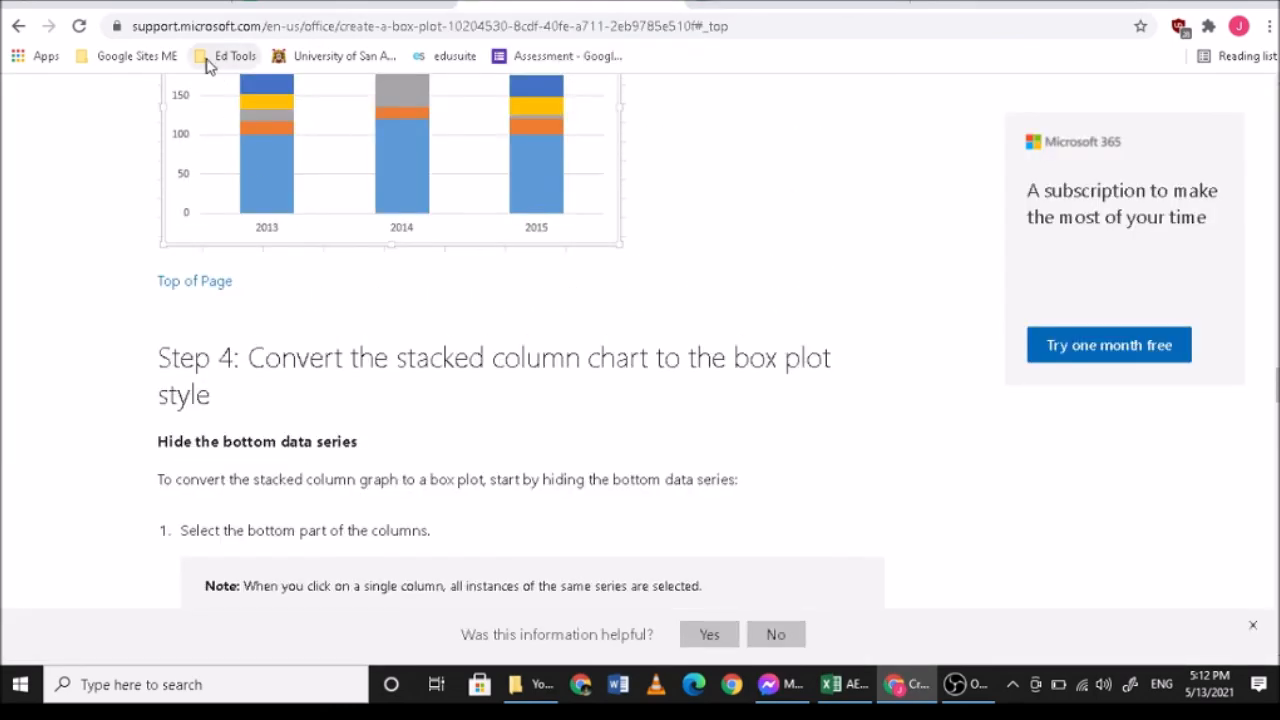
- Switch to Excel and insert a PivotTable from GPM values F2:F26 at cell N5 of the existing M4 worksheet
click(843, 676)
click(891, 299)
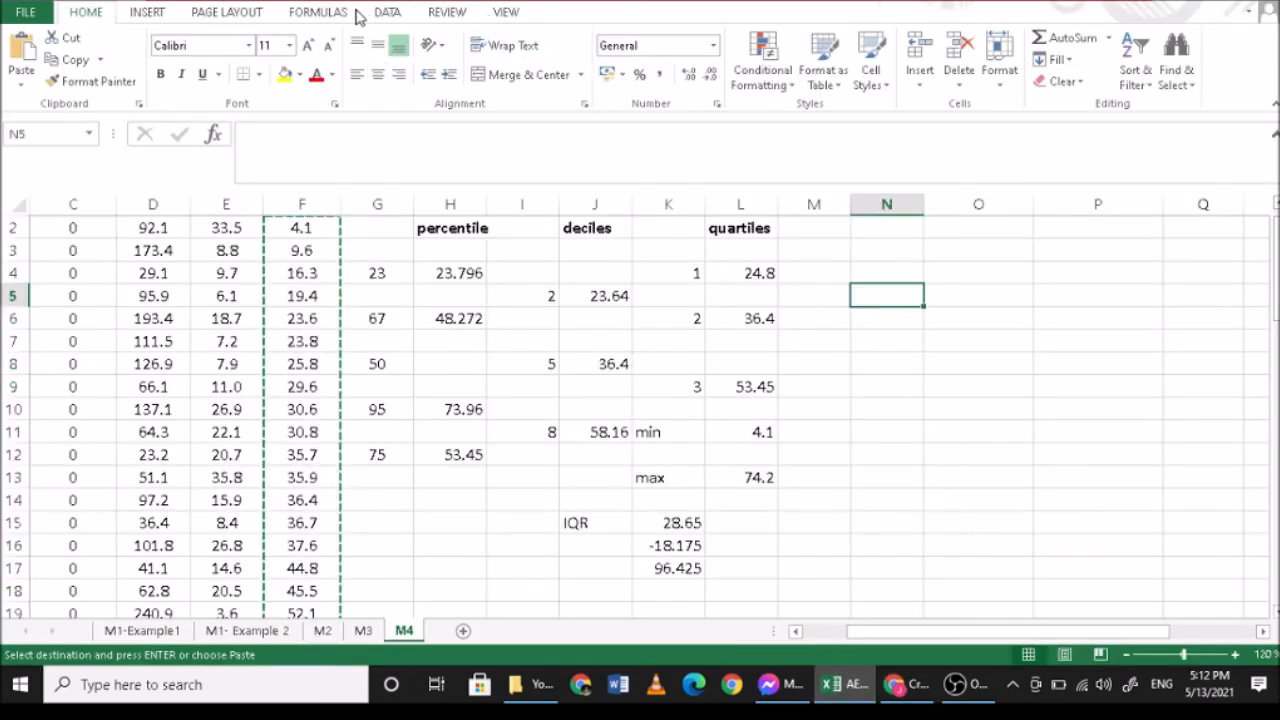
click(148, 12)
click(28, 58)
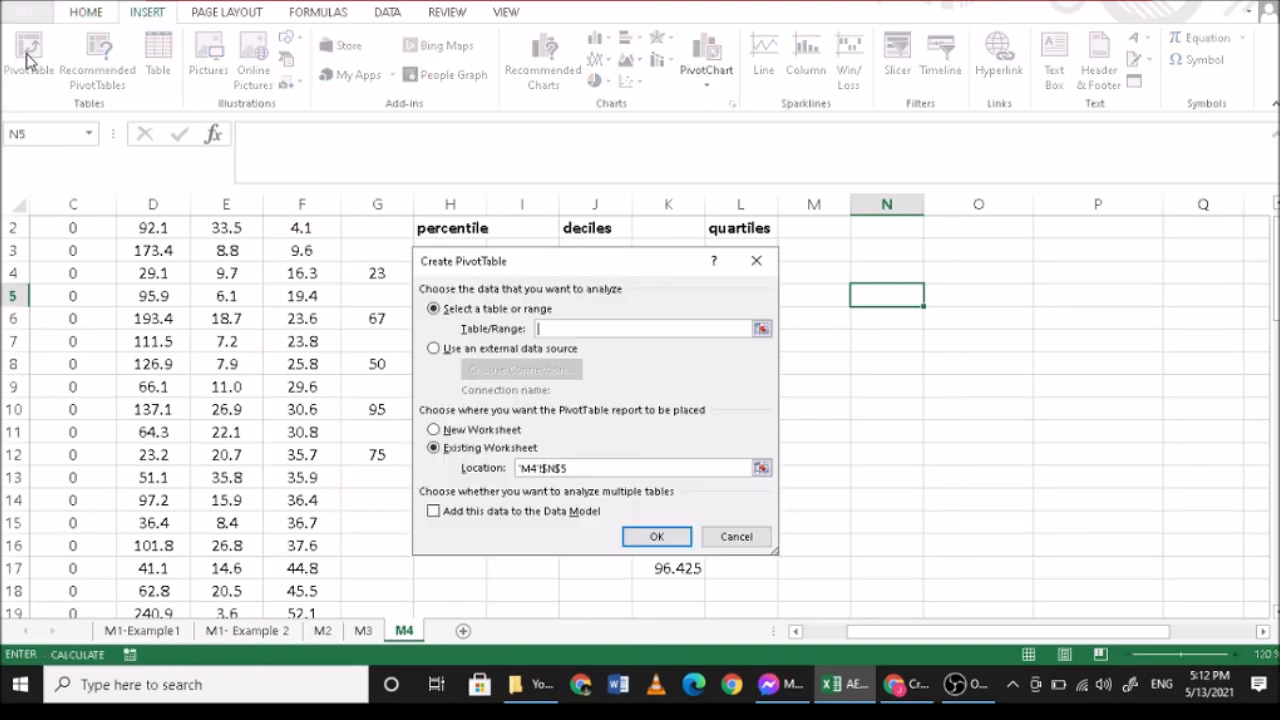
scroll(316, 307, up, 1)
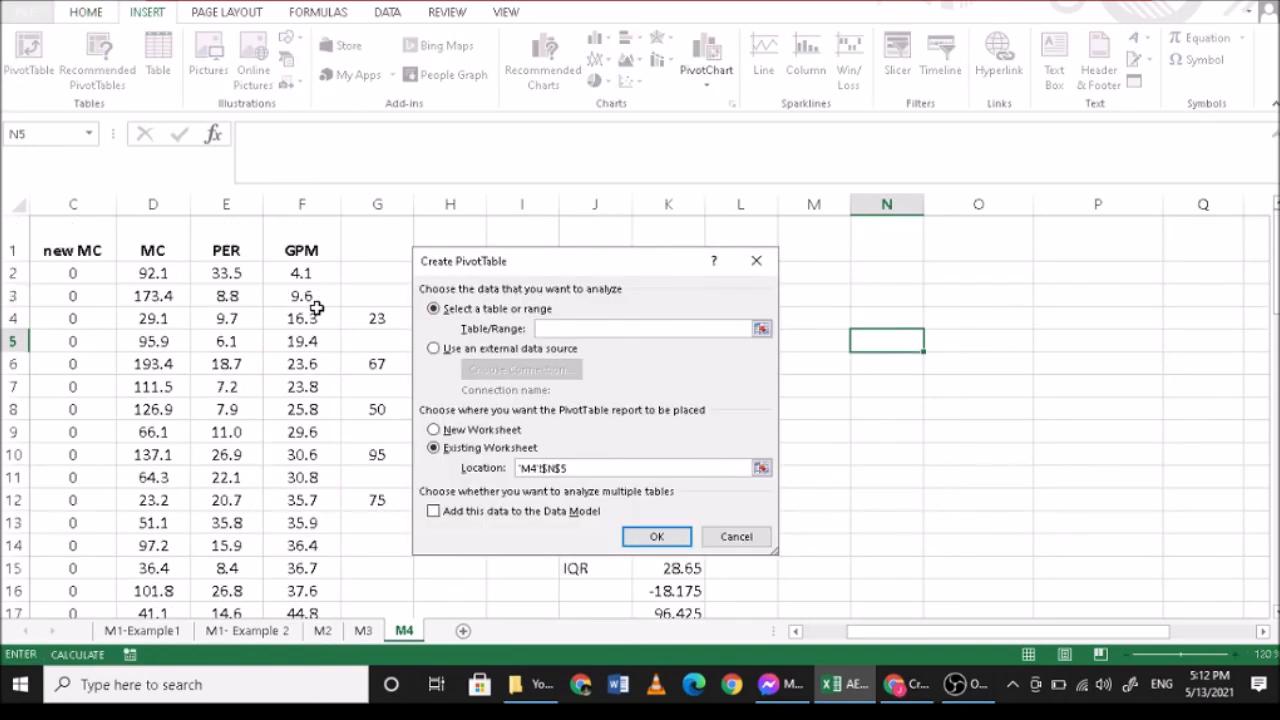
drag(318, 276, 300, 565)
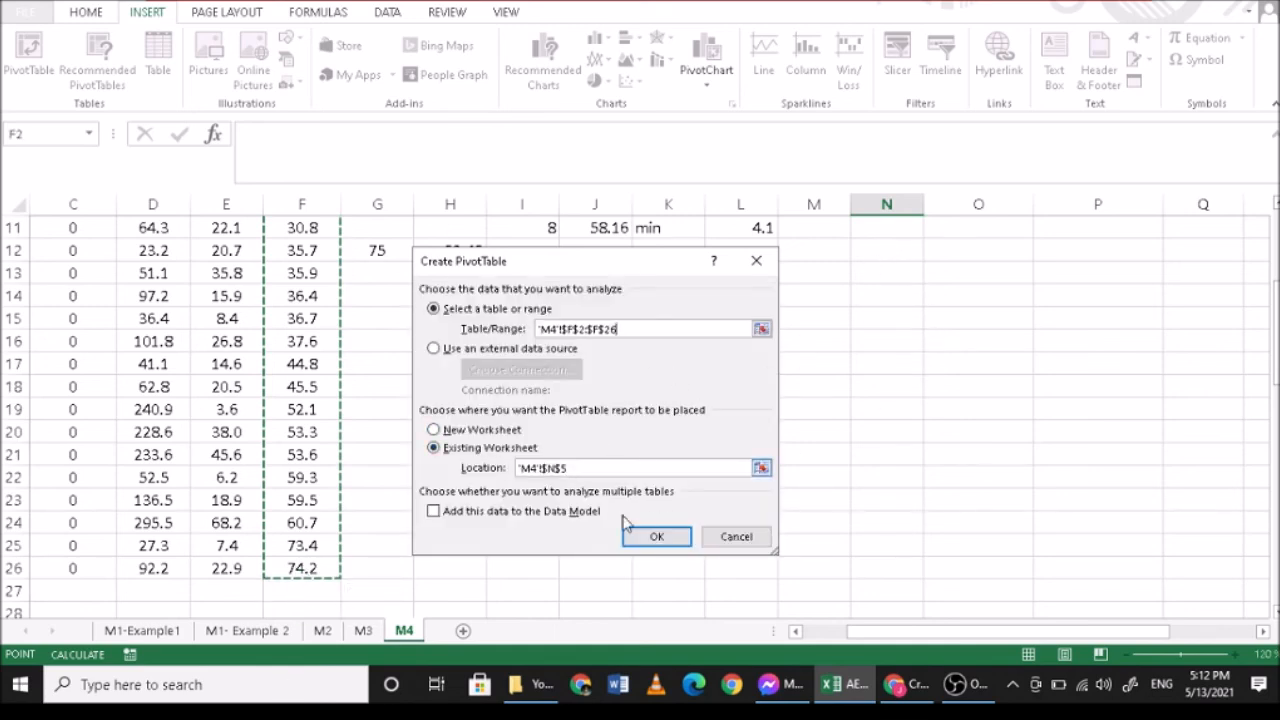
click(588, 466)
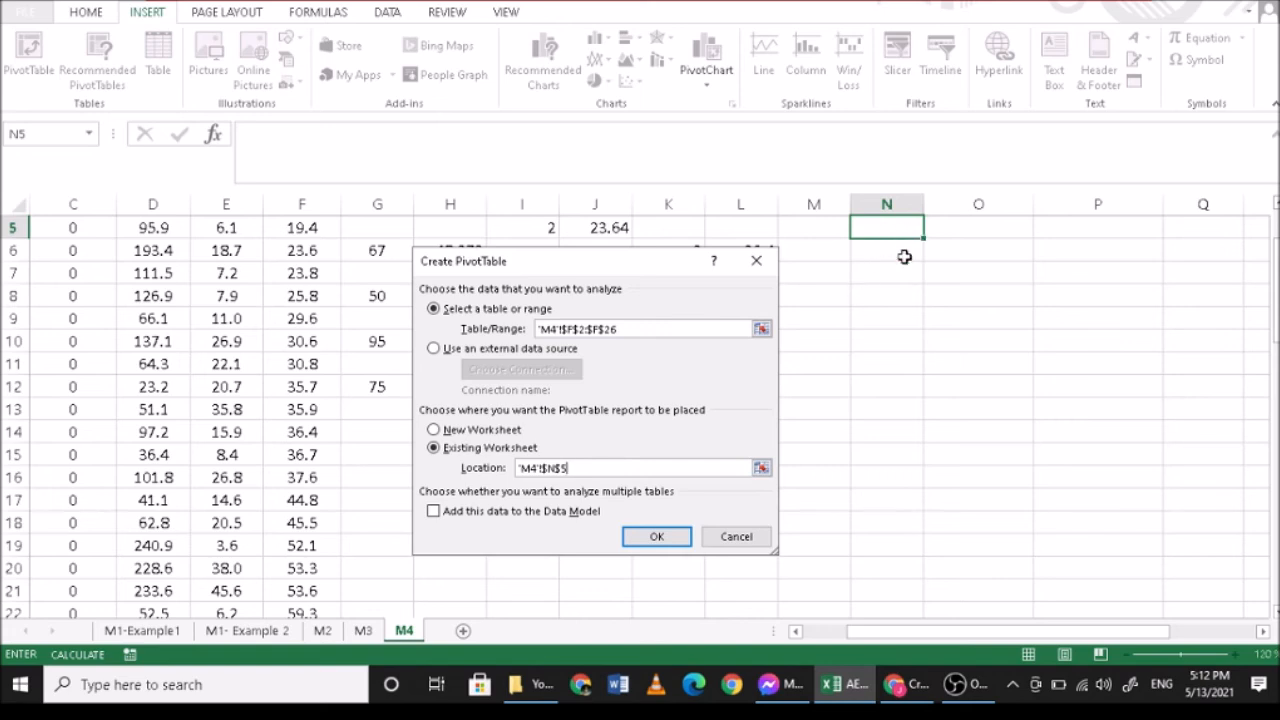
click(656, 536)
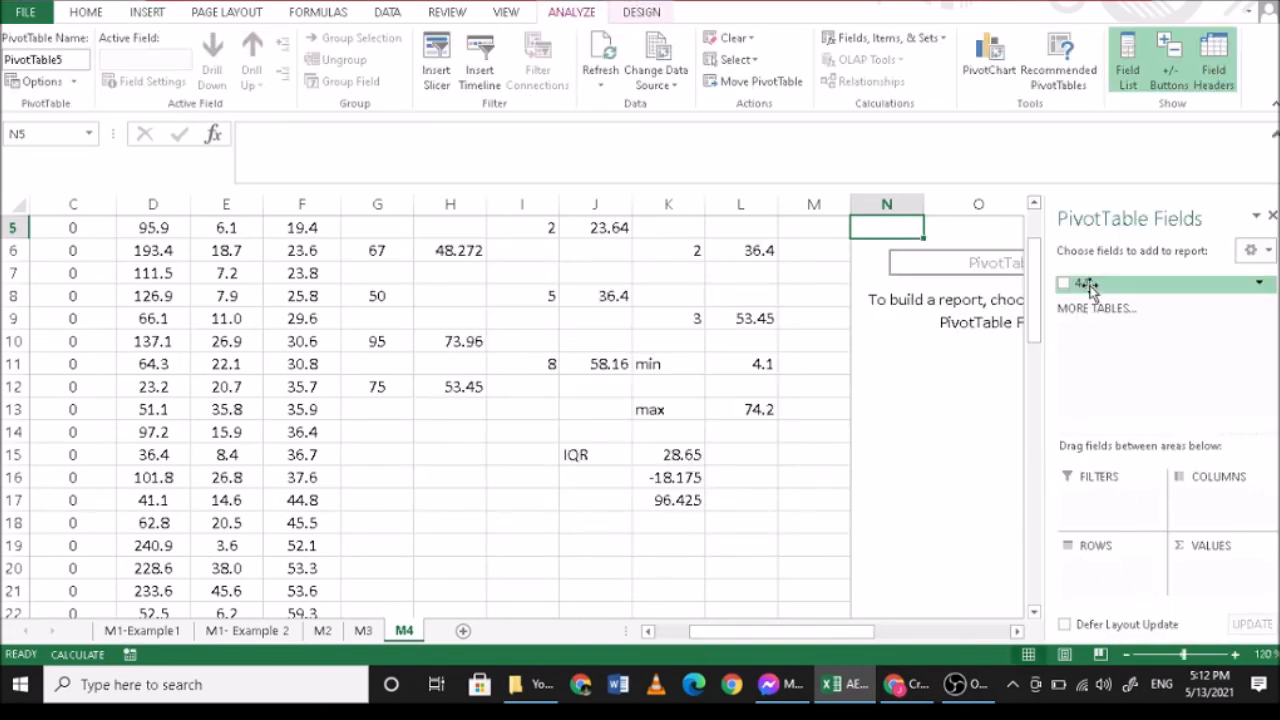
- Close the PivotTable field list and remove the empty PivotTable at N5
scroll(1112, 311, up, 1)
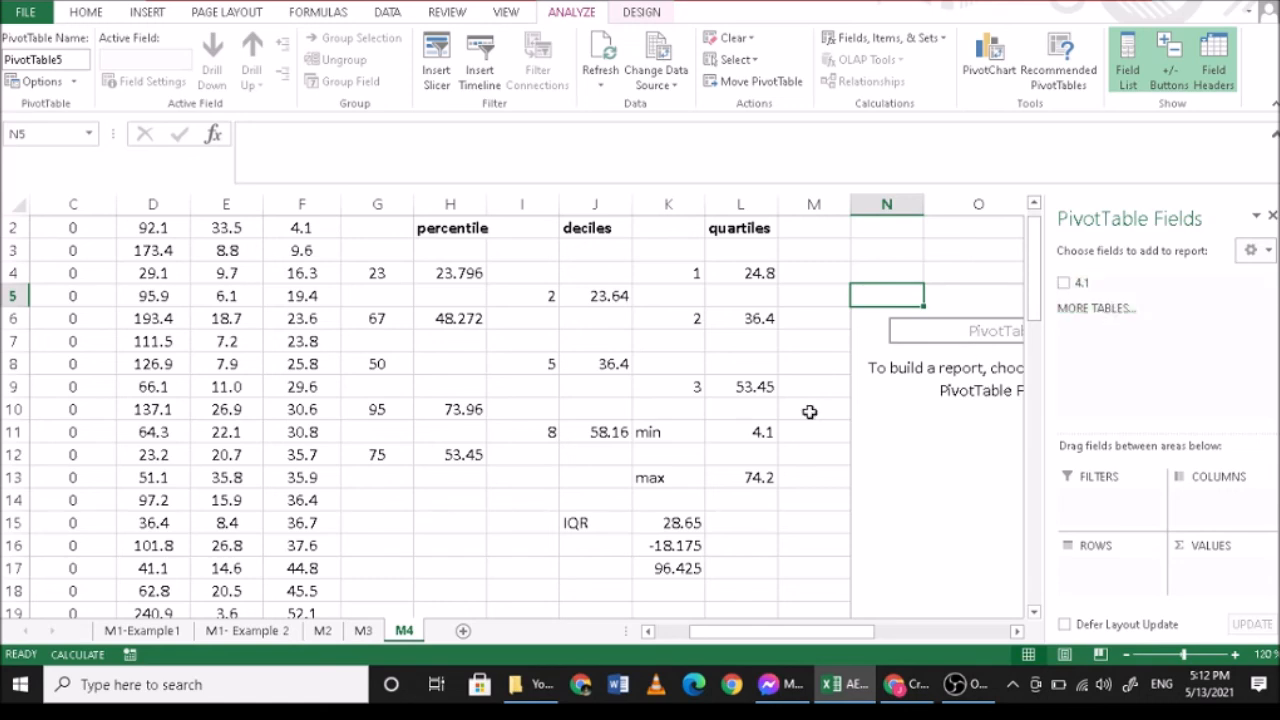
scroll(981, 348, up, 1)
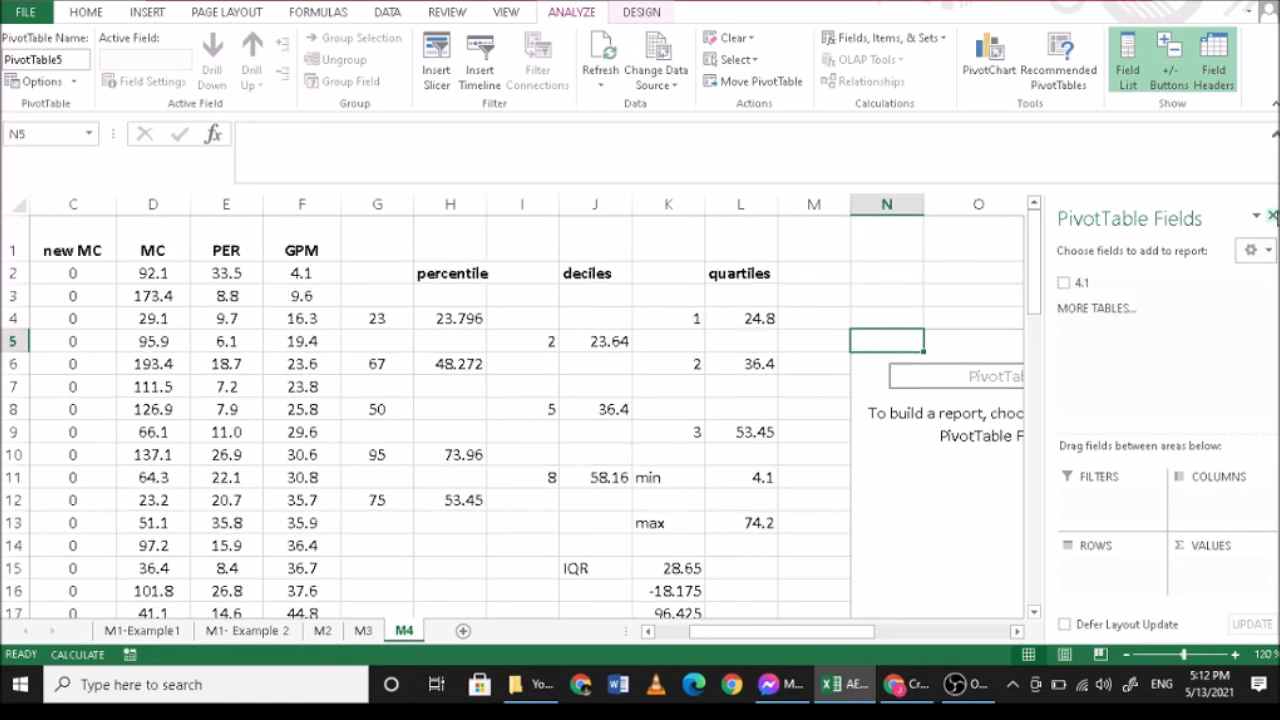
click(1271, 216)
click(1086, 358)
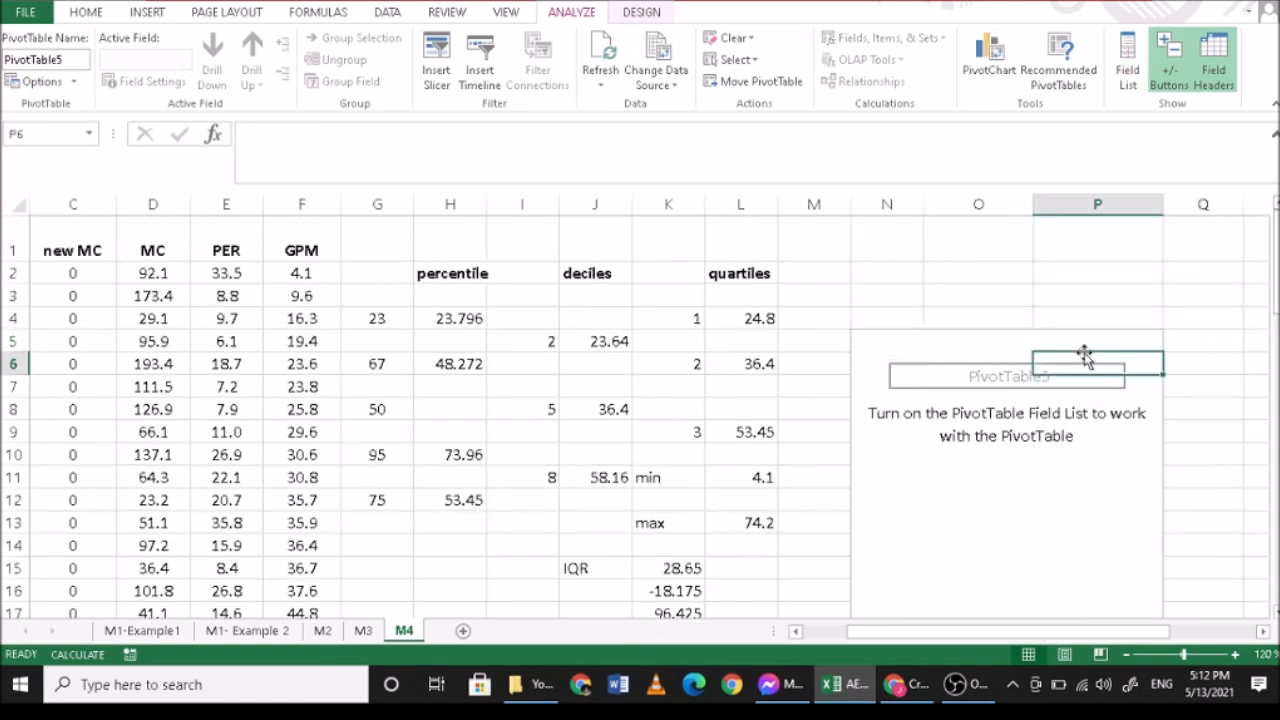
click(956, 346)
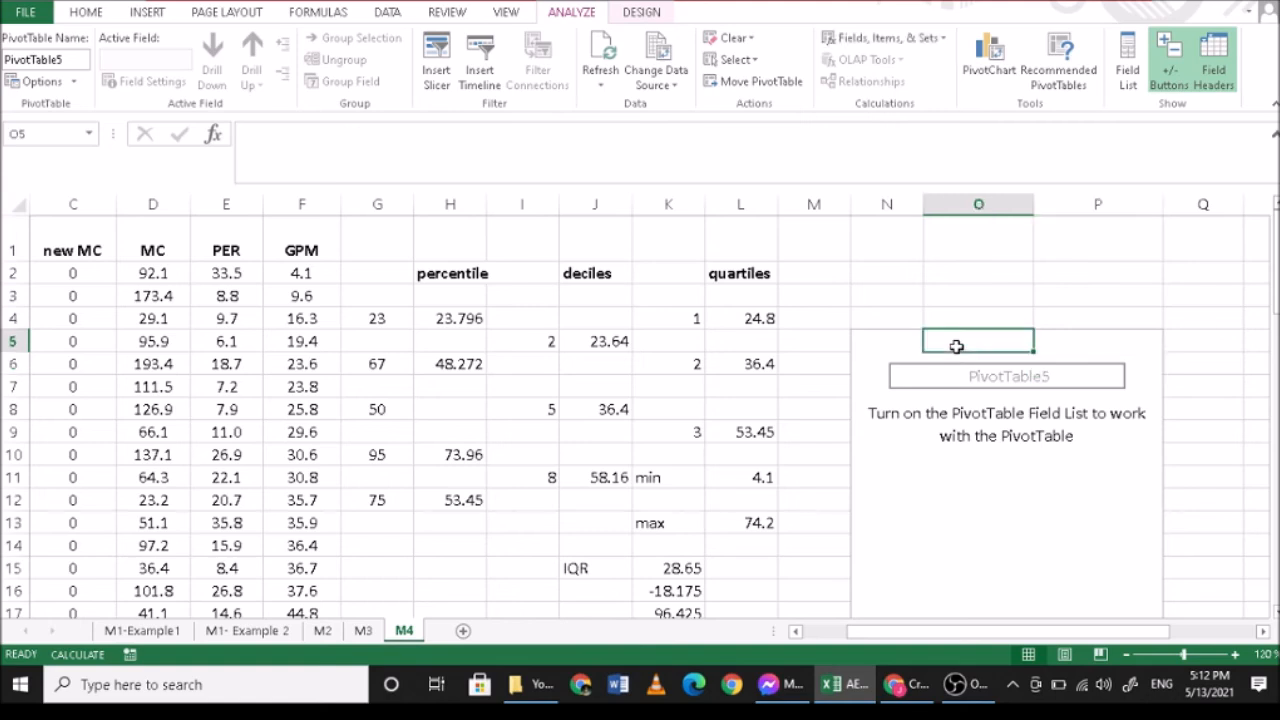
click(903, 361)
click(976, 374)
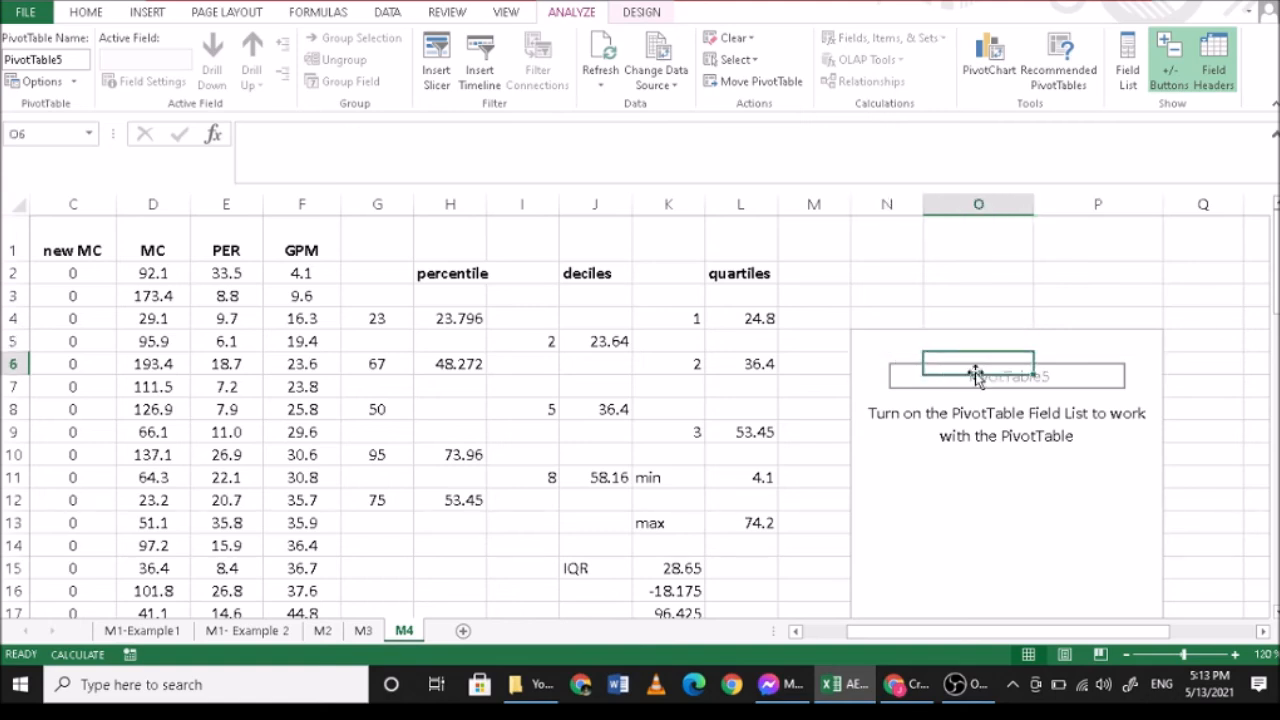
click(976, 374)
click(660, 379)
click(150, 12)
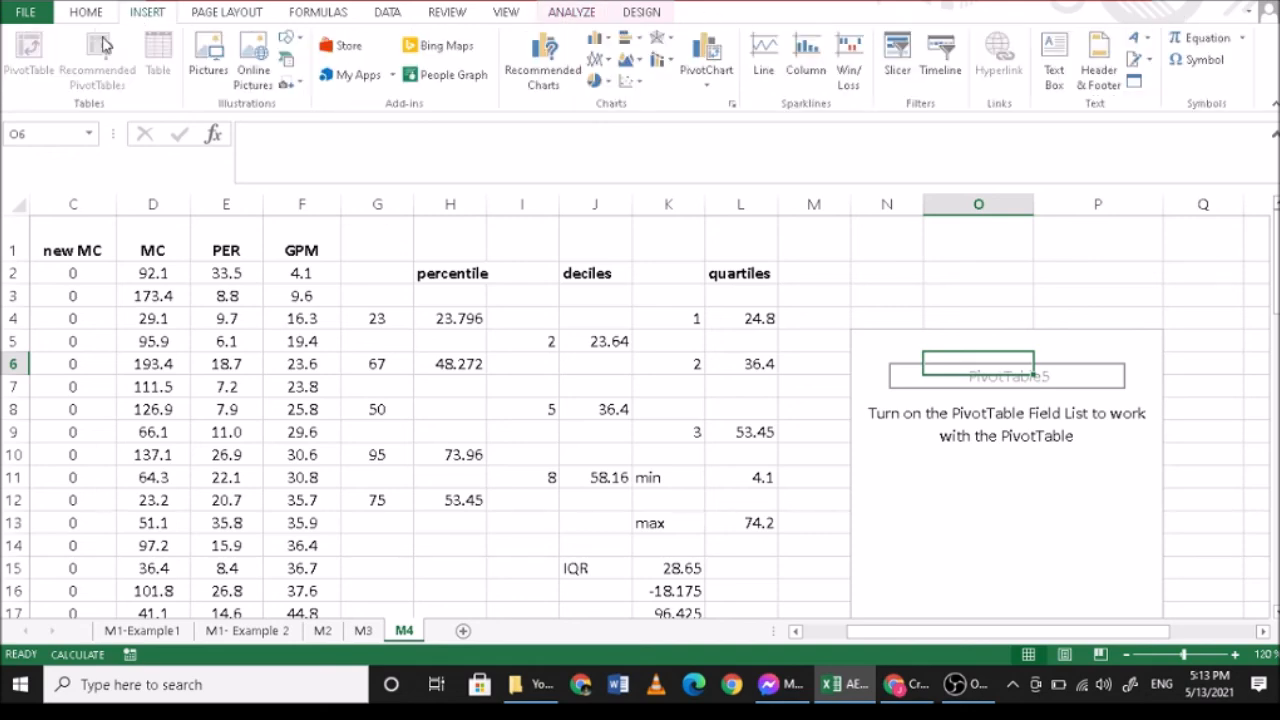
click(892, 364)
click(873, 342)
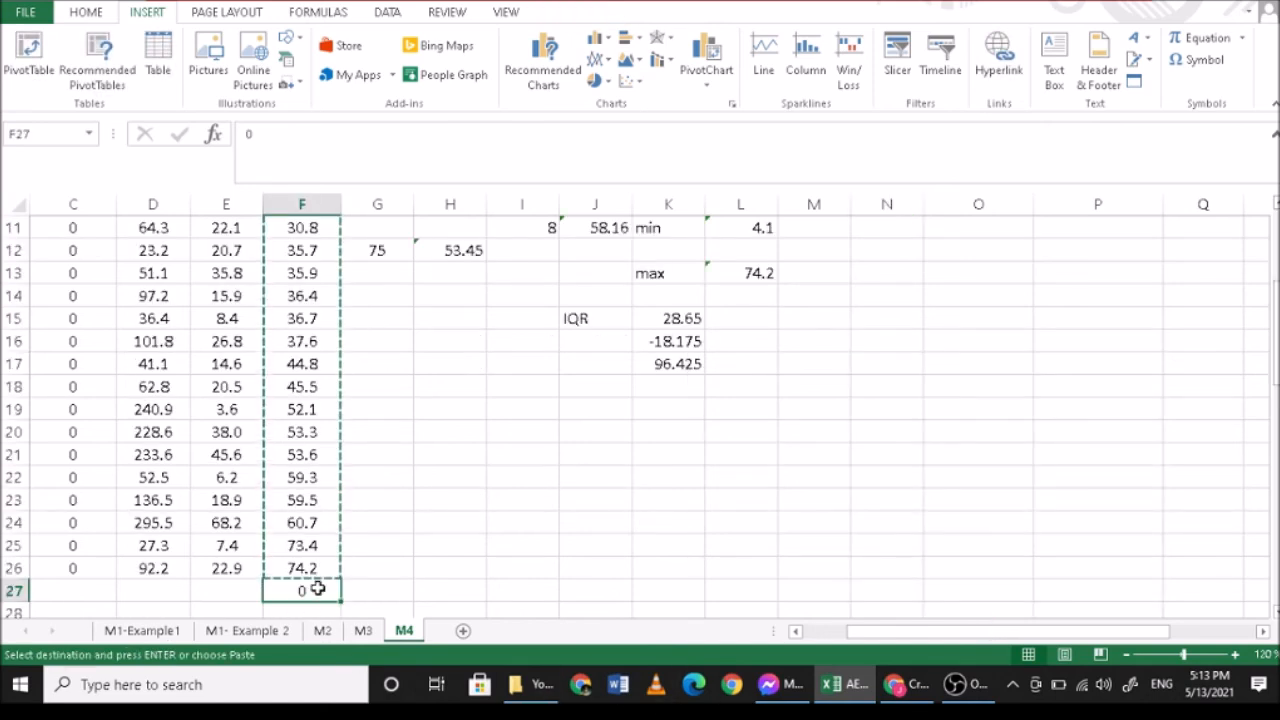
- Clear the contents of cell F27 below the GPM values
key(Delete)
scroll(325, 589, up, 4)
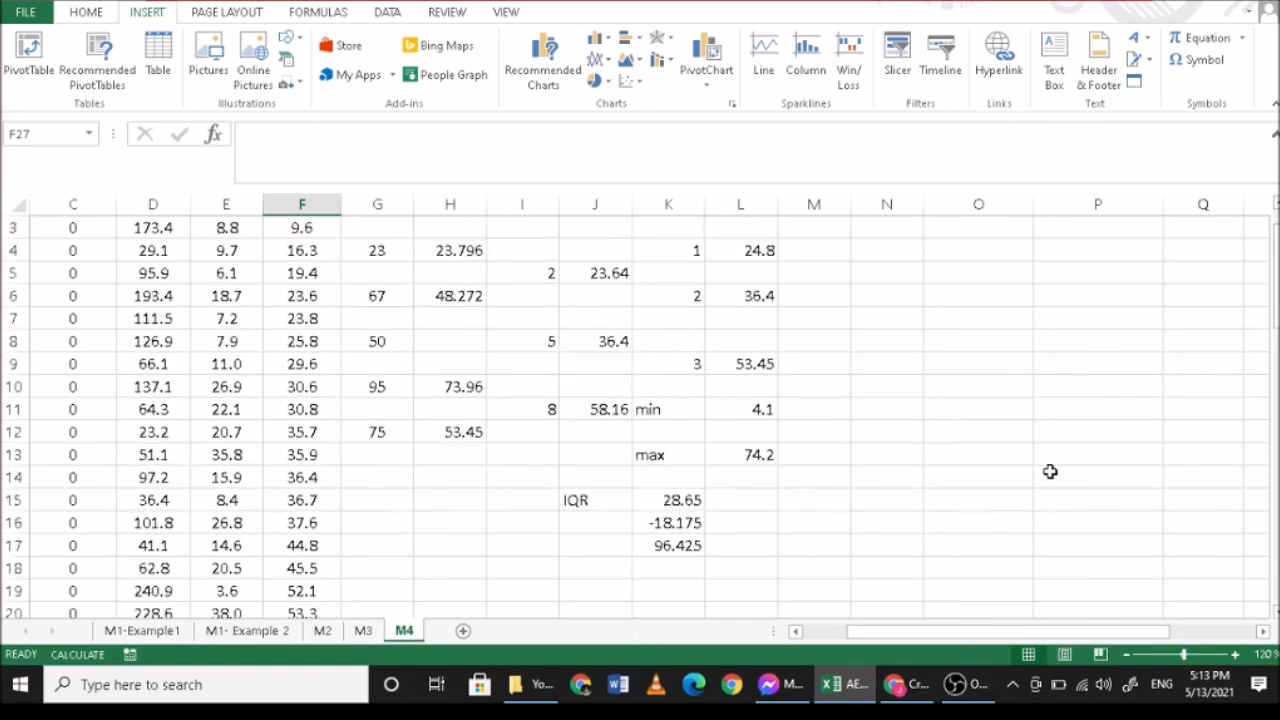
click(24, 45)
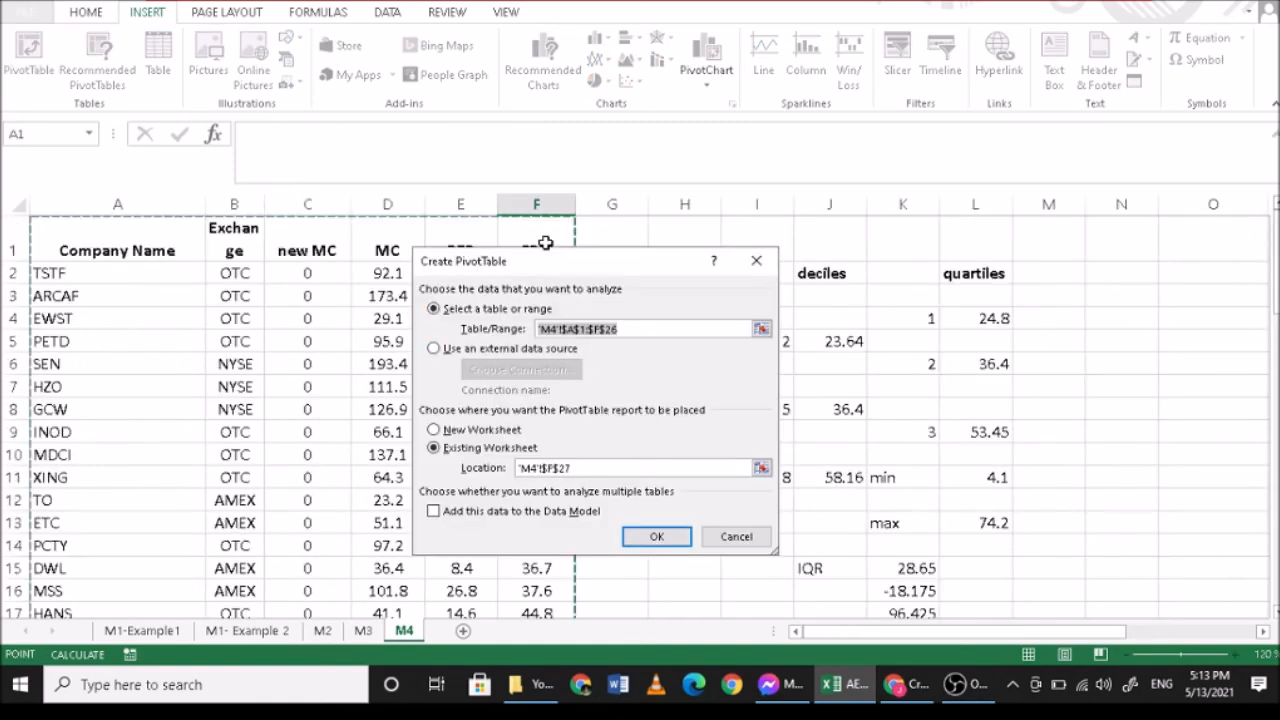
drag(545, 236, 528, 600)
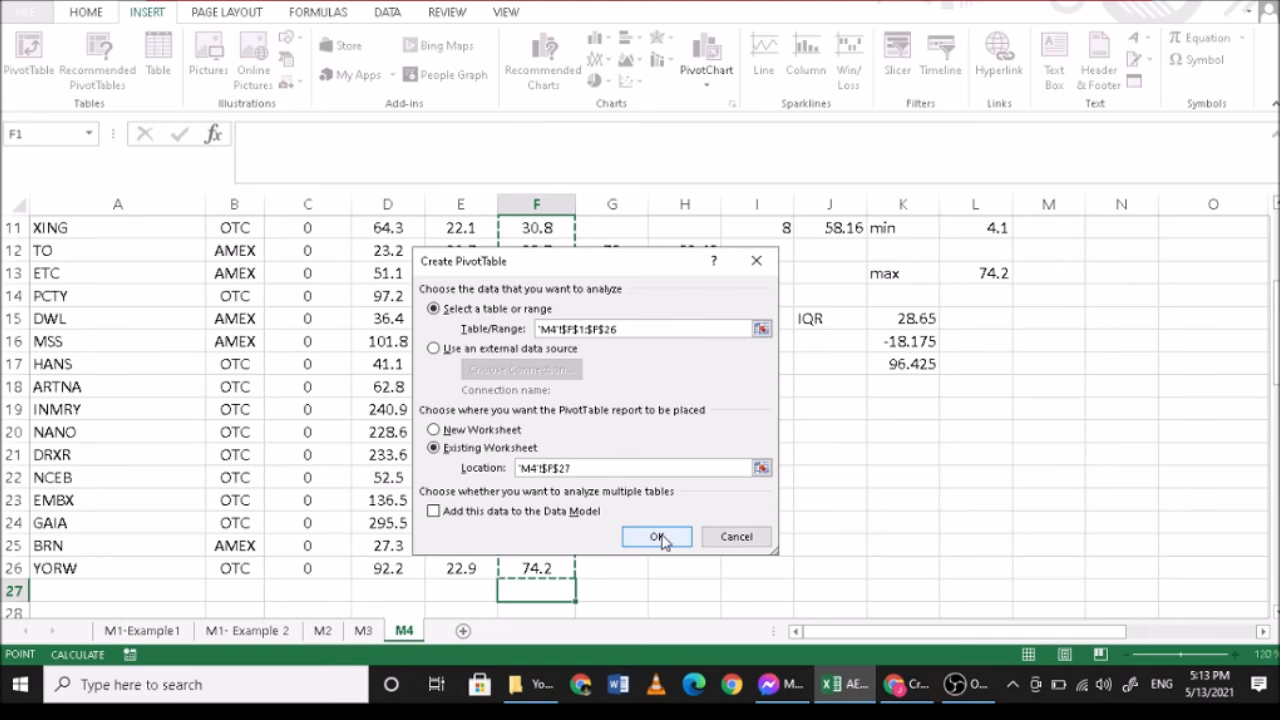
click(1119, 250)
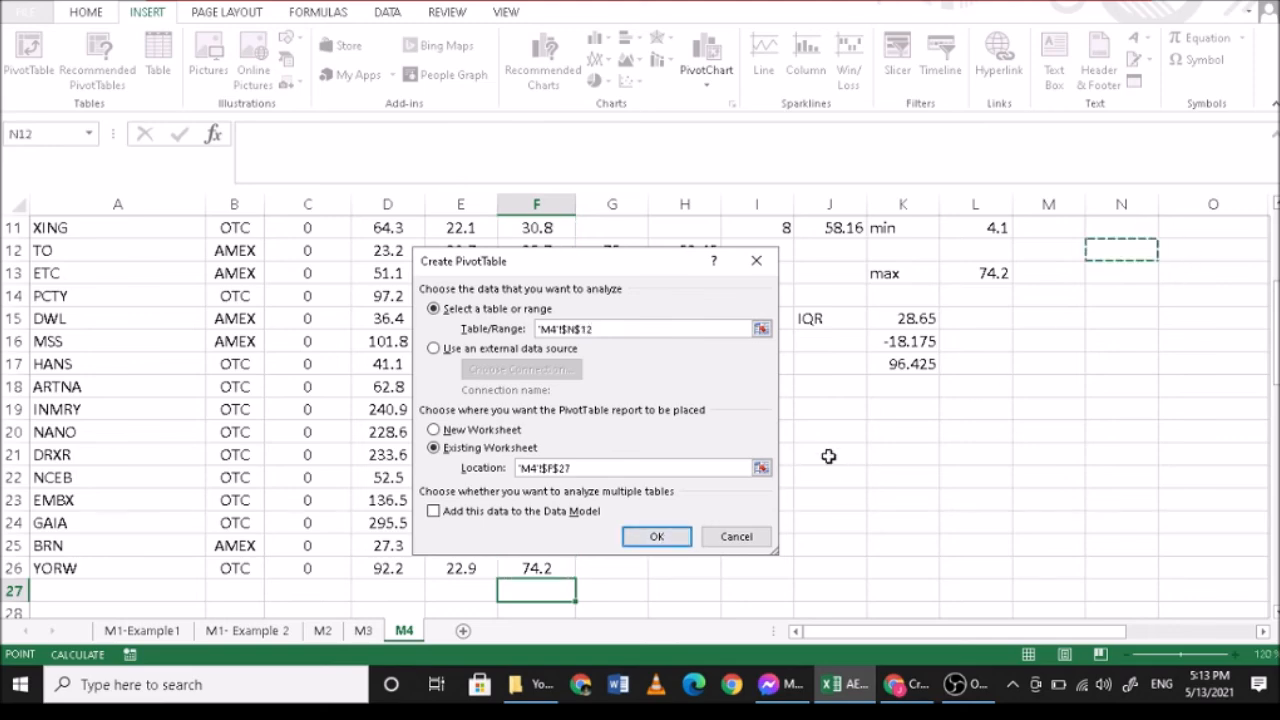
click(736, 536)
scroll(640, 462, up, 2)
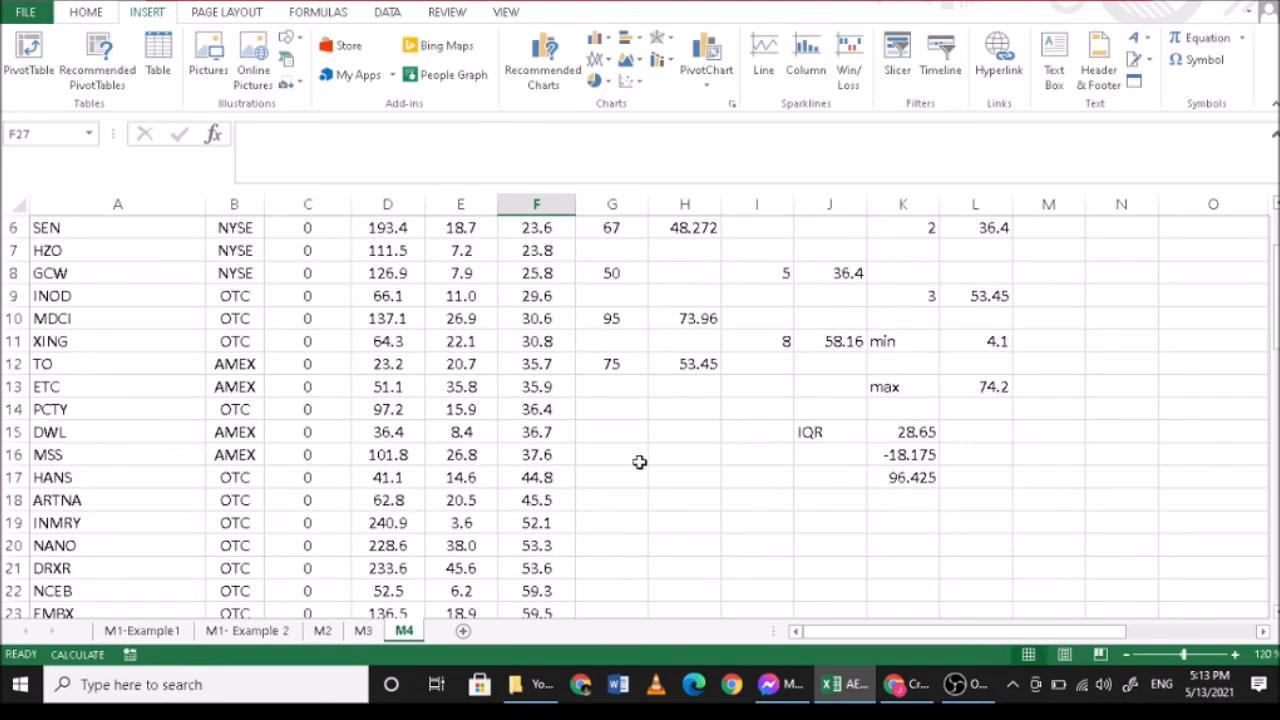
- Insert a PivotTable from the GPM column F1:F26, placed at cell N12 of the existing M4 worksheet
scroll(640, 462, up, 2)
click(30, 60)
drag(549, 229, 536, 568)
click(574, 467)
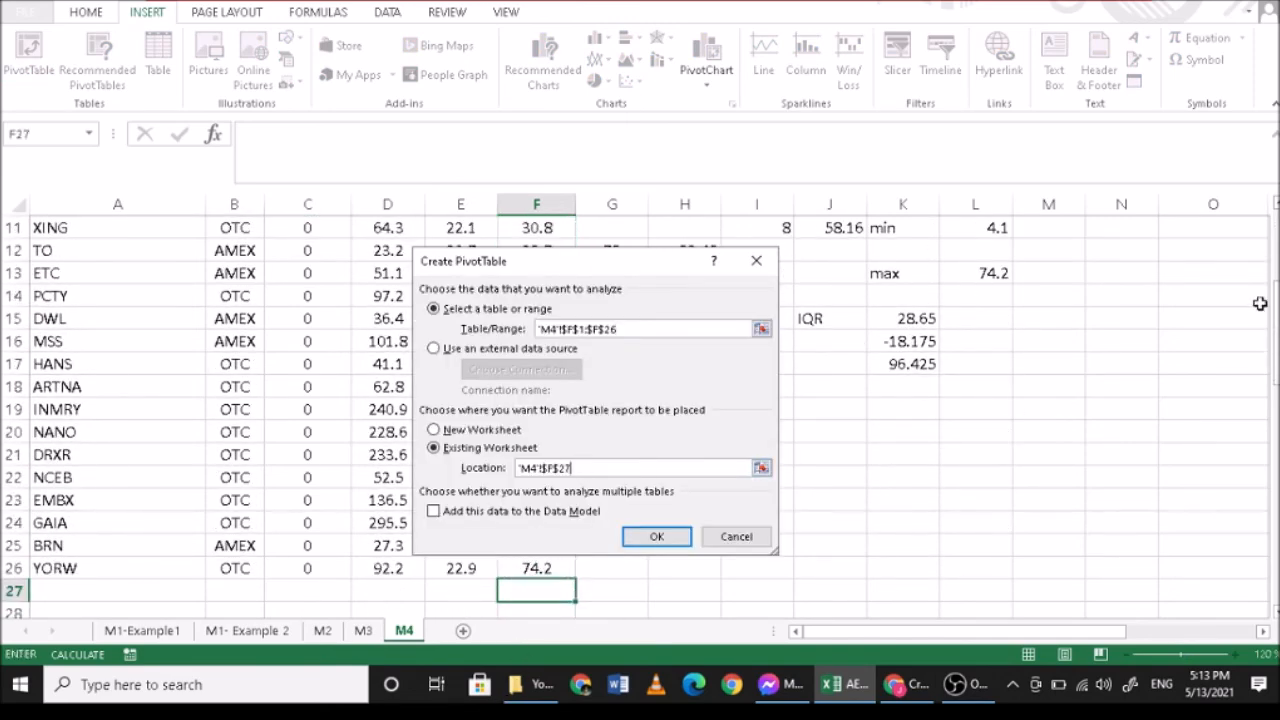
click(1128, 230)
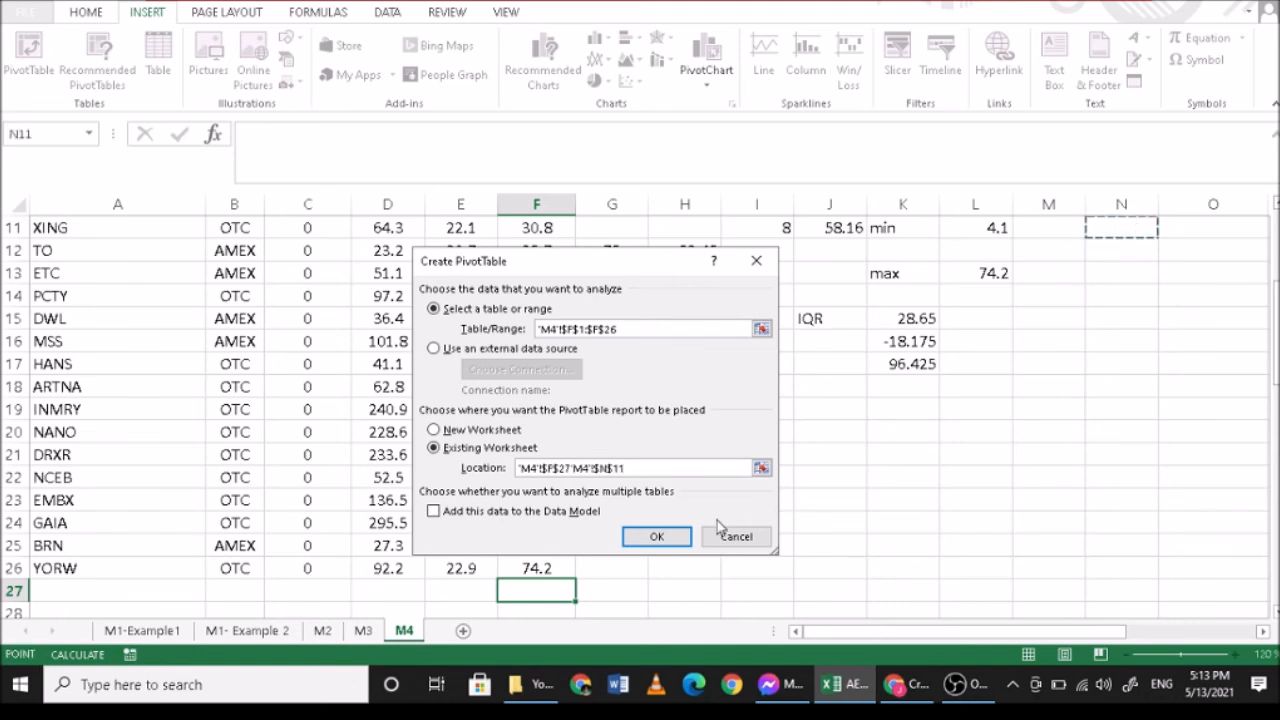
click(656, 536)
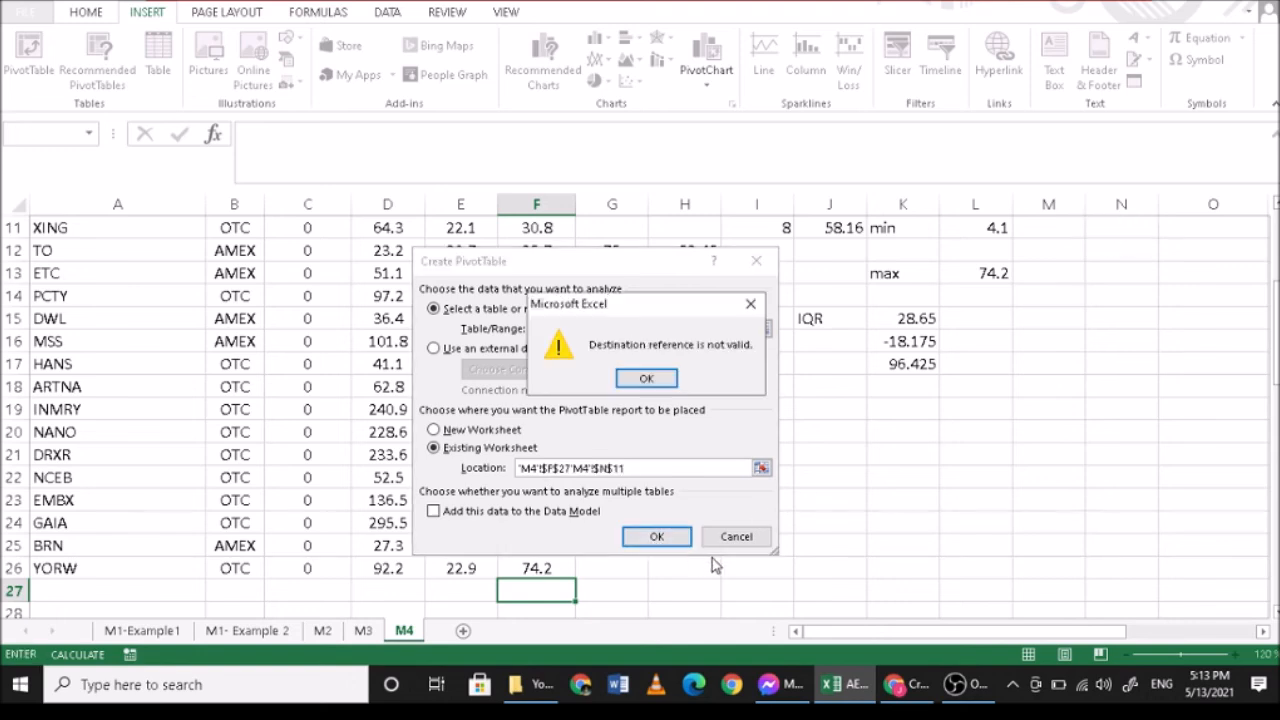
click(666, 381)
click(647, 465)
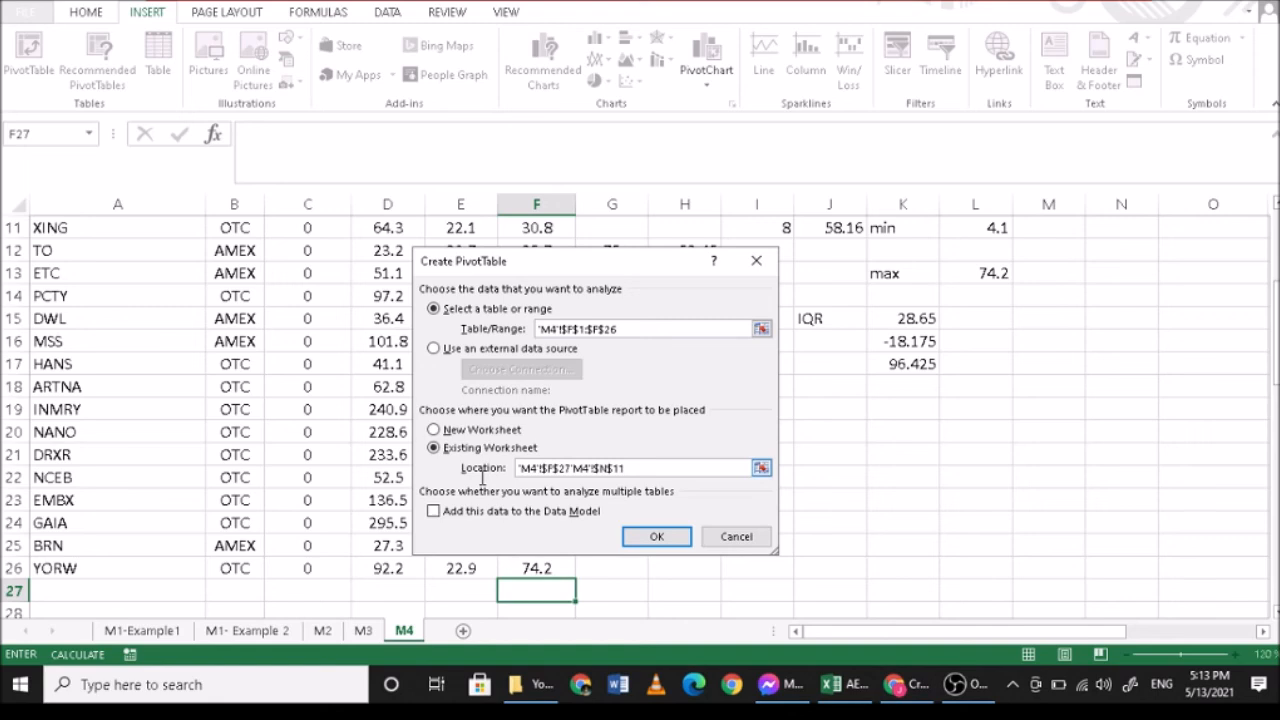
drag(636, 468, 498, 475)
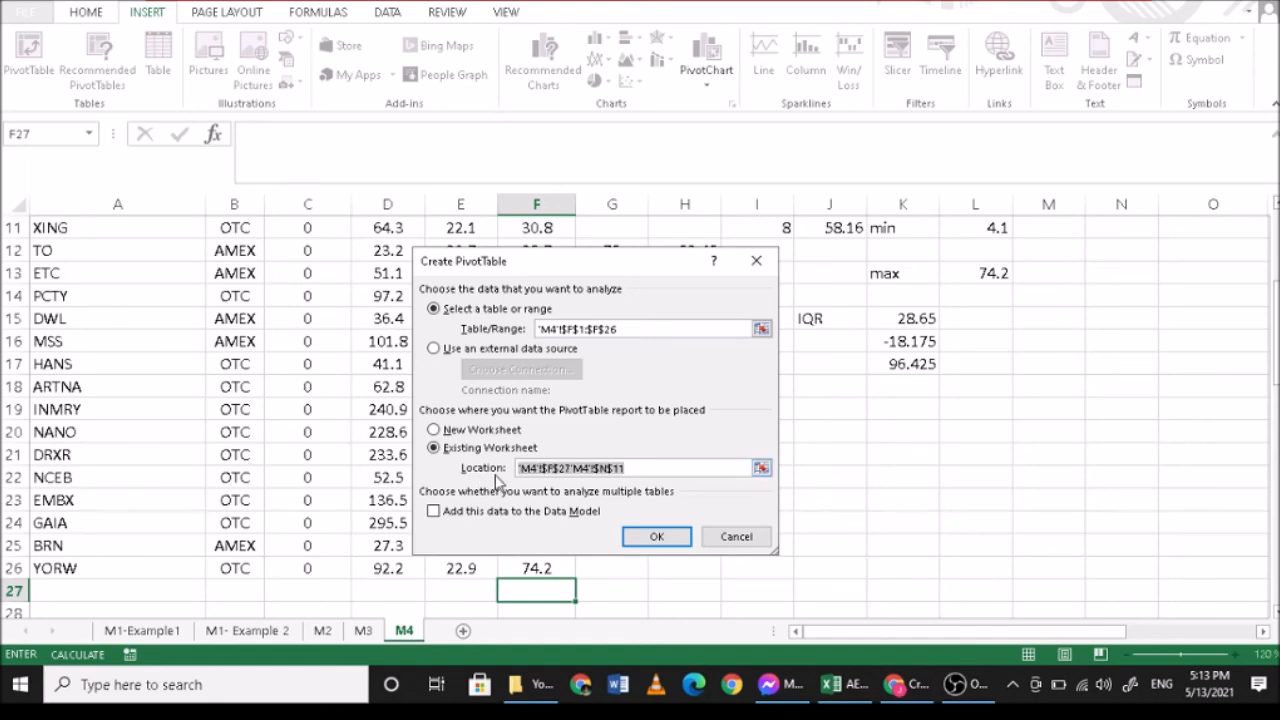
key(BackSpace)
click(1112, 249)
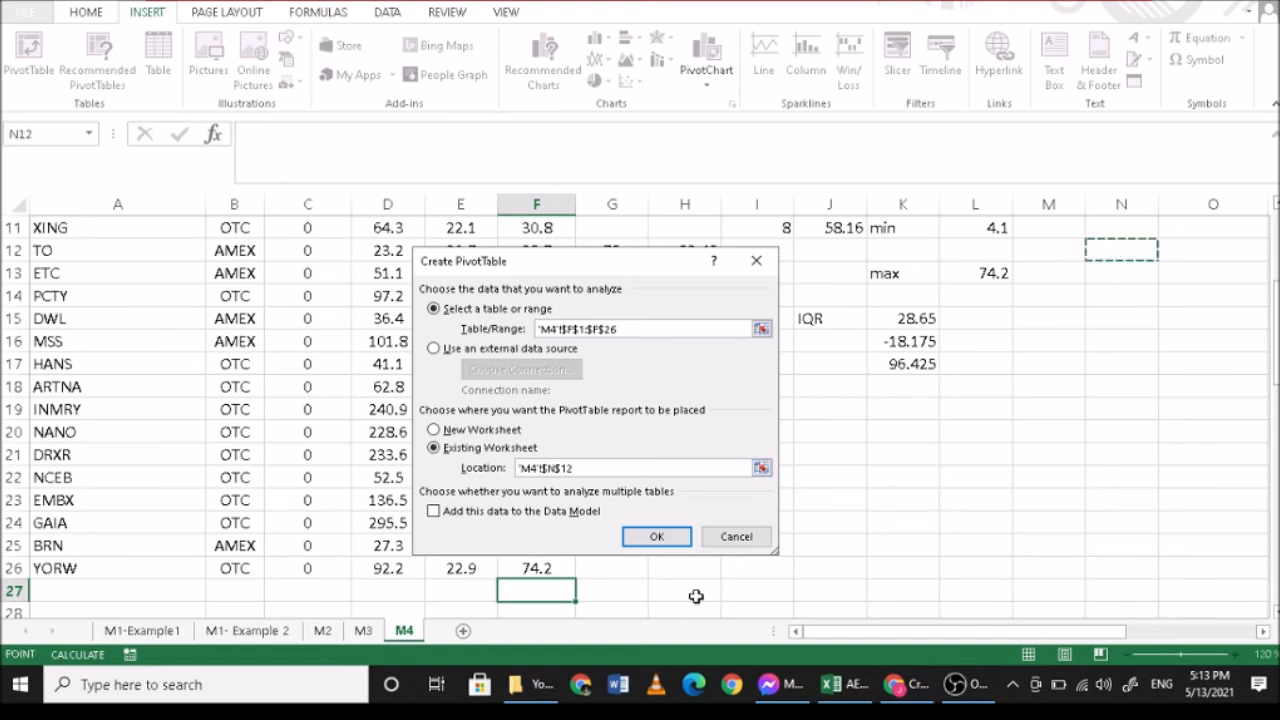
click(652, 537)
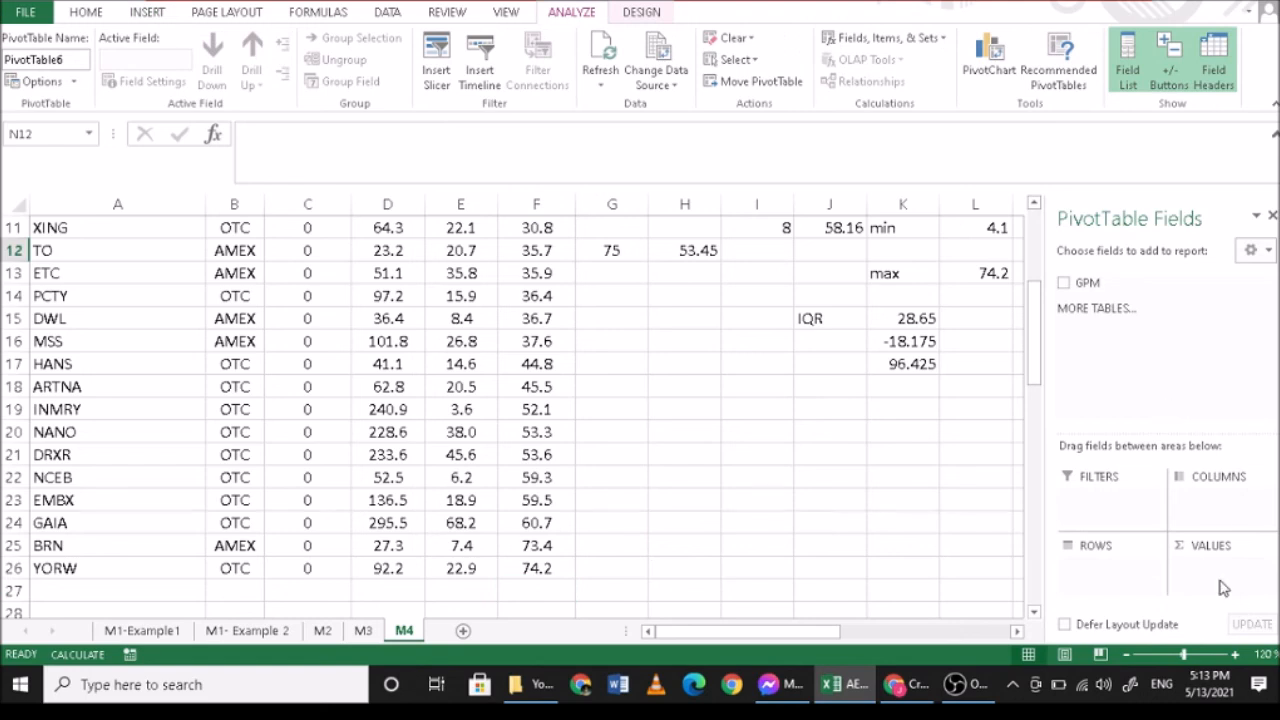
- Add GPM to the PivotTable's values summarized by Count, and add GPM to its rows
drag(1090, 283, 1255, 605)
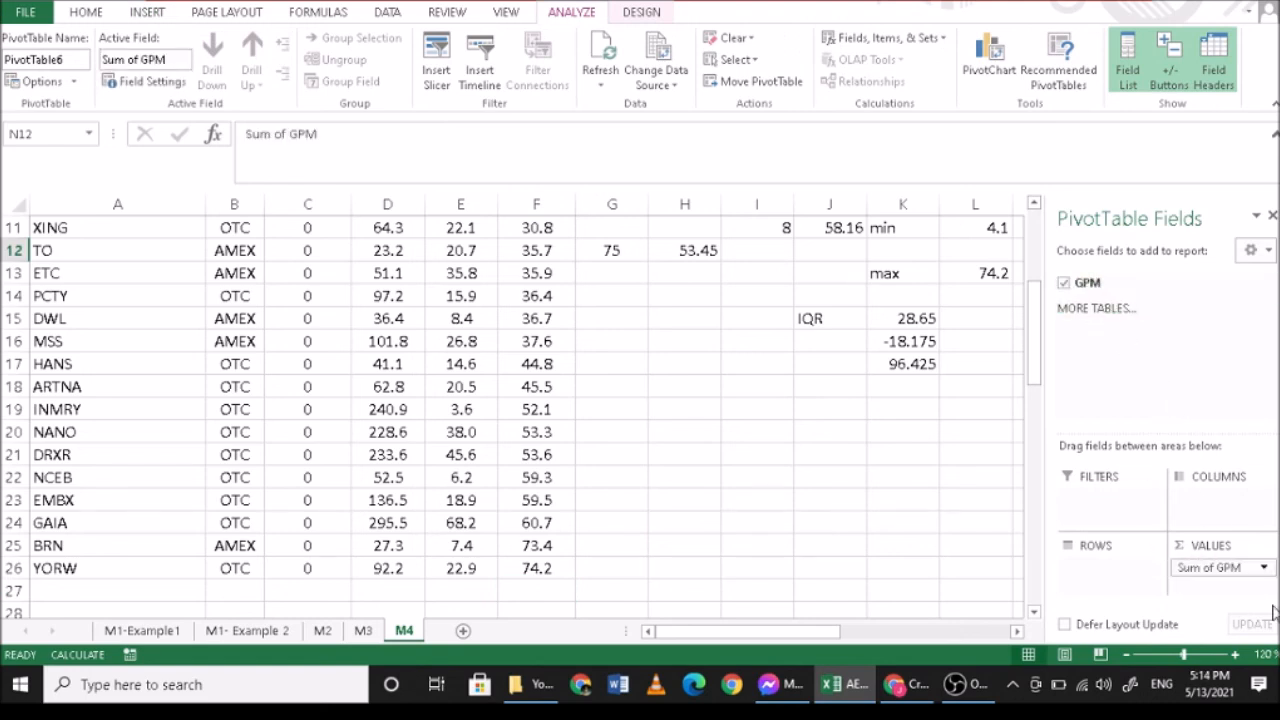
click(1265, 568)
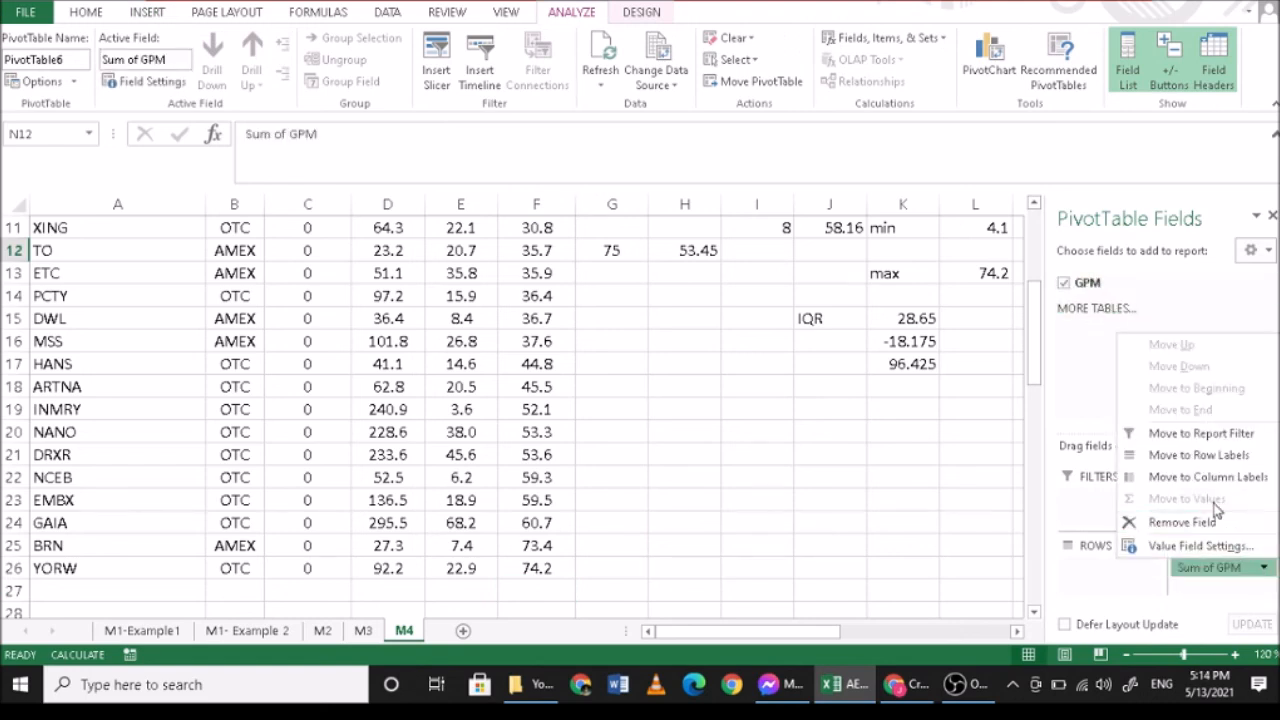
click(1200, 546)
click(455, 432)
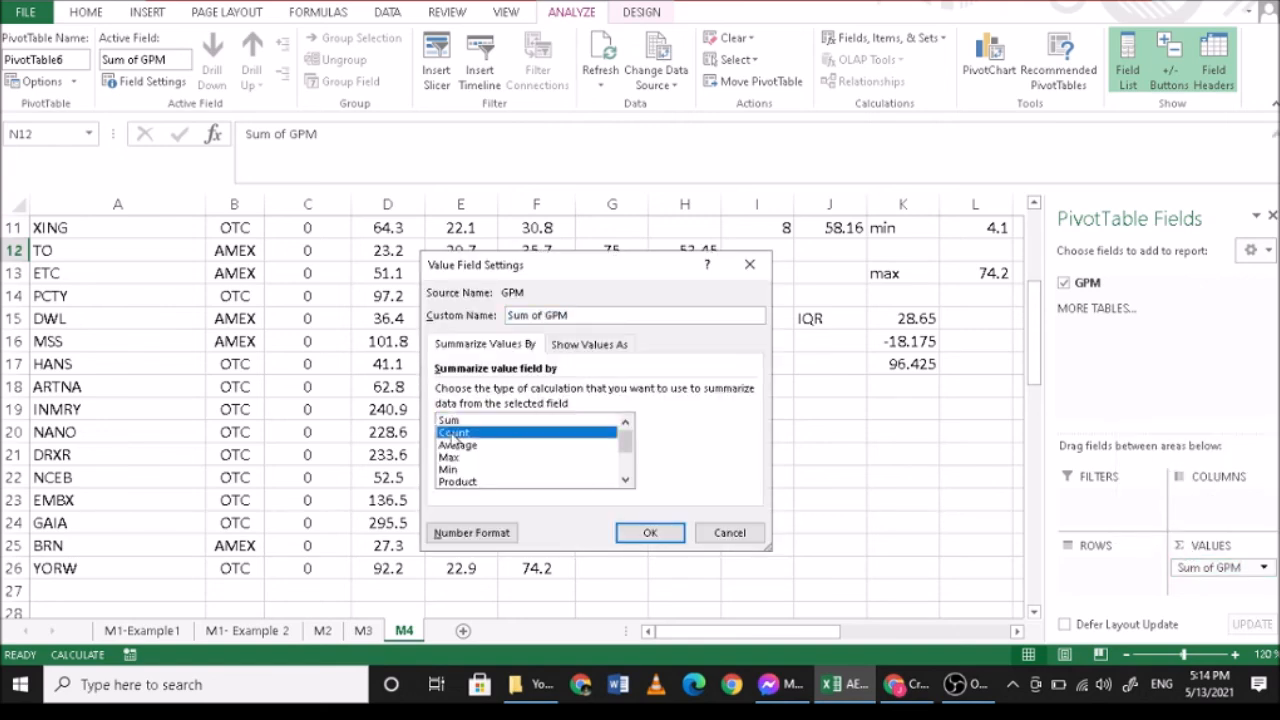
click(648, 533)
drag(1087, 283, 1085, 578)
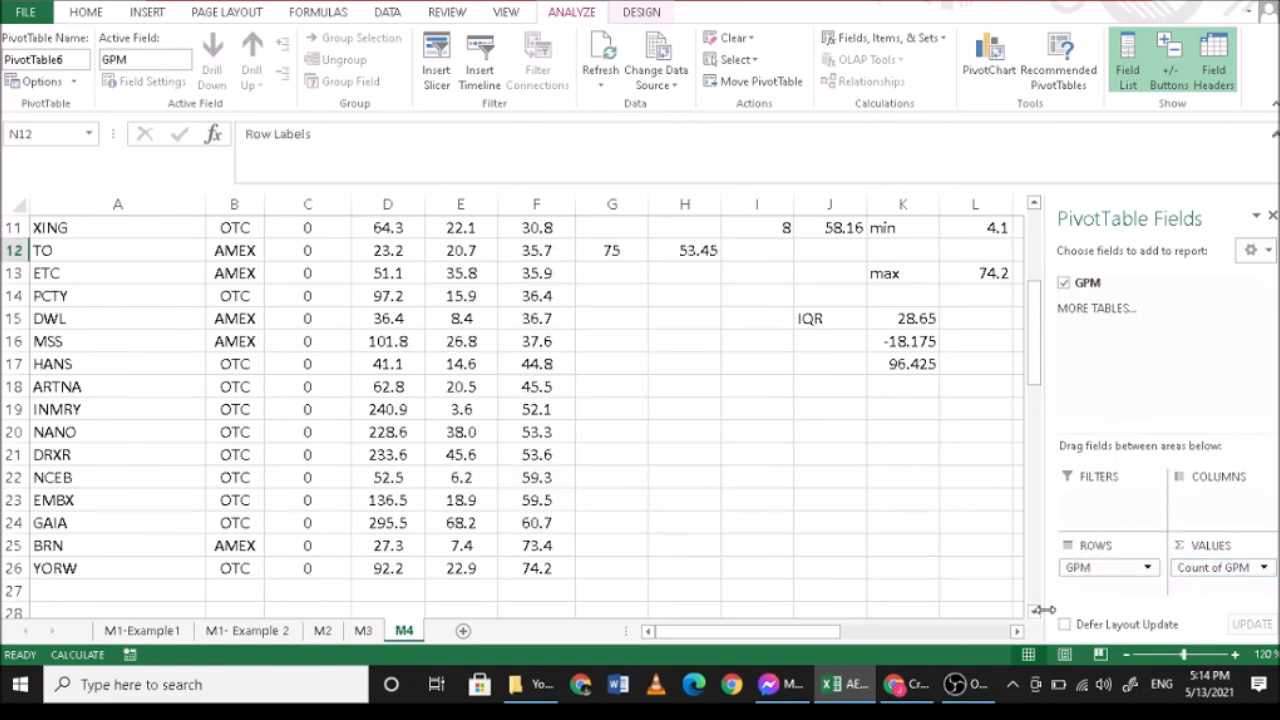
drag(838, 633, 920, 643)
scroll(757, 491, up, 3)
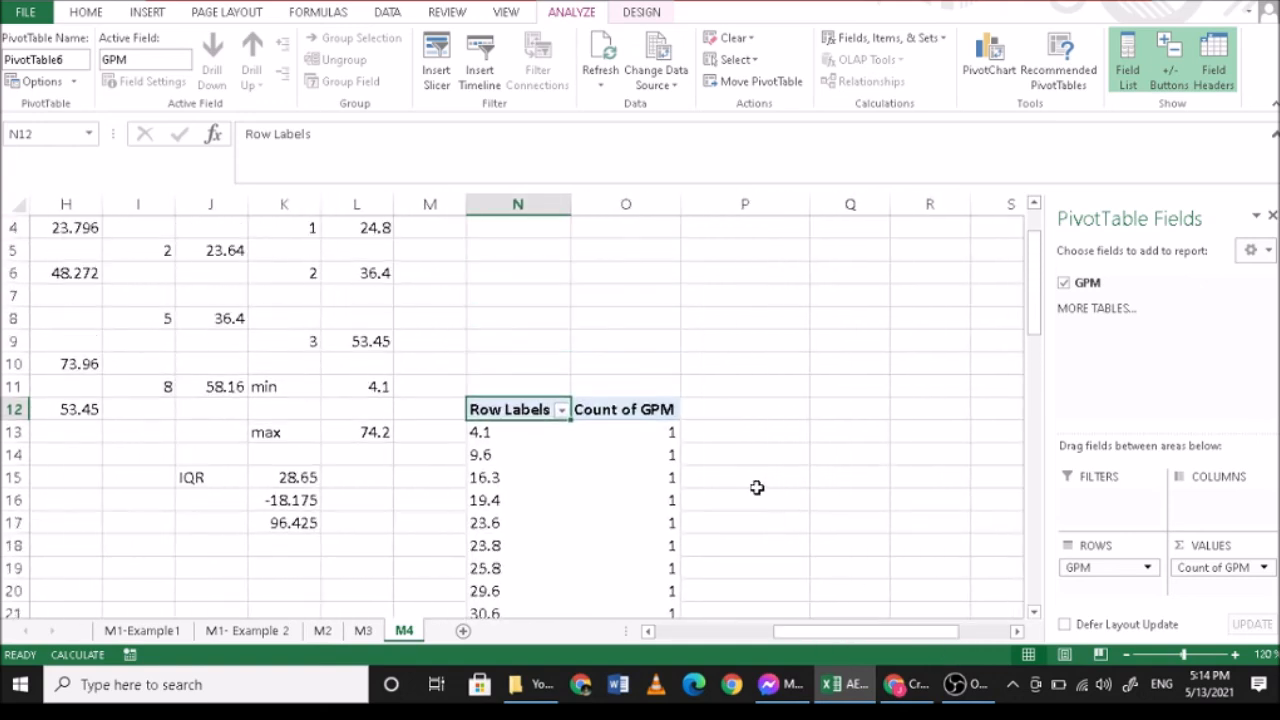
scroll(757, 487, up, 1)
scroll(516, 456, up, 1)
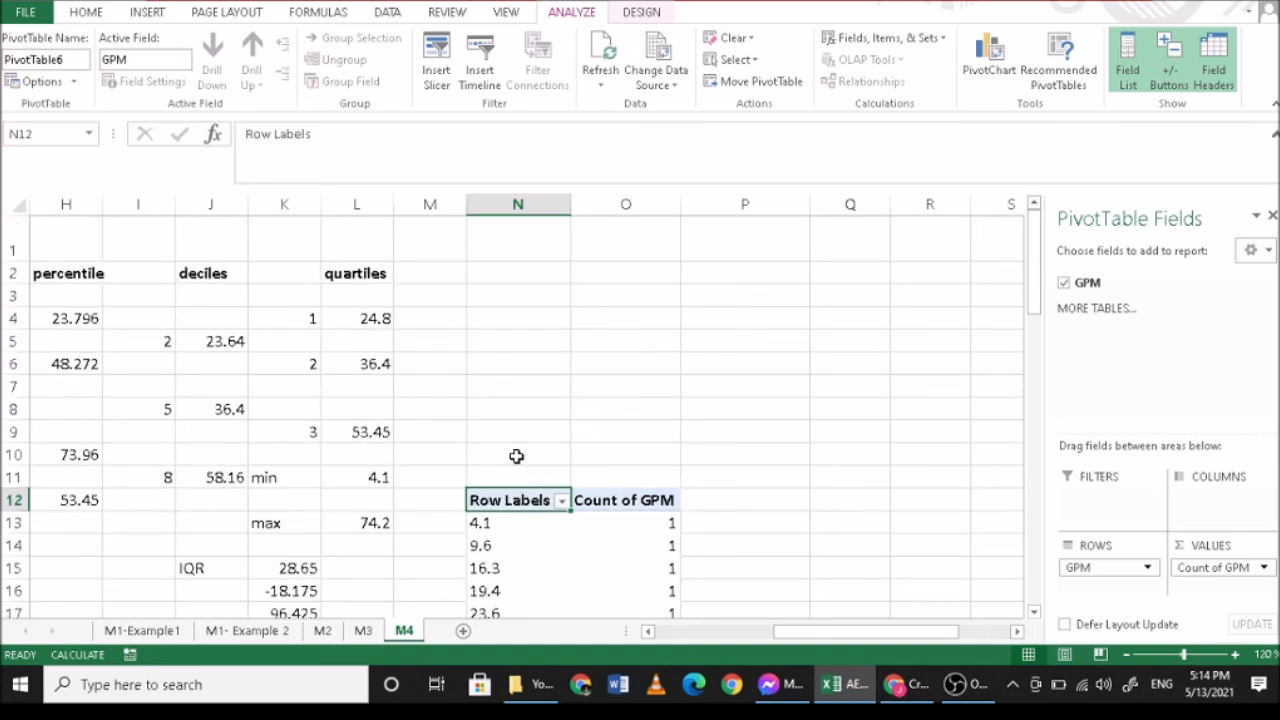
- Group the PivotTable row labels from 4.1 to 23.8 and collapse the new group
scroll(516, 456, down, 3)
drag(506, 431, 506, 545)
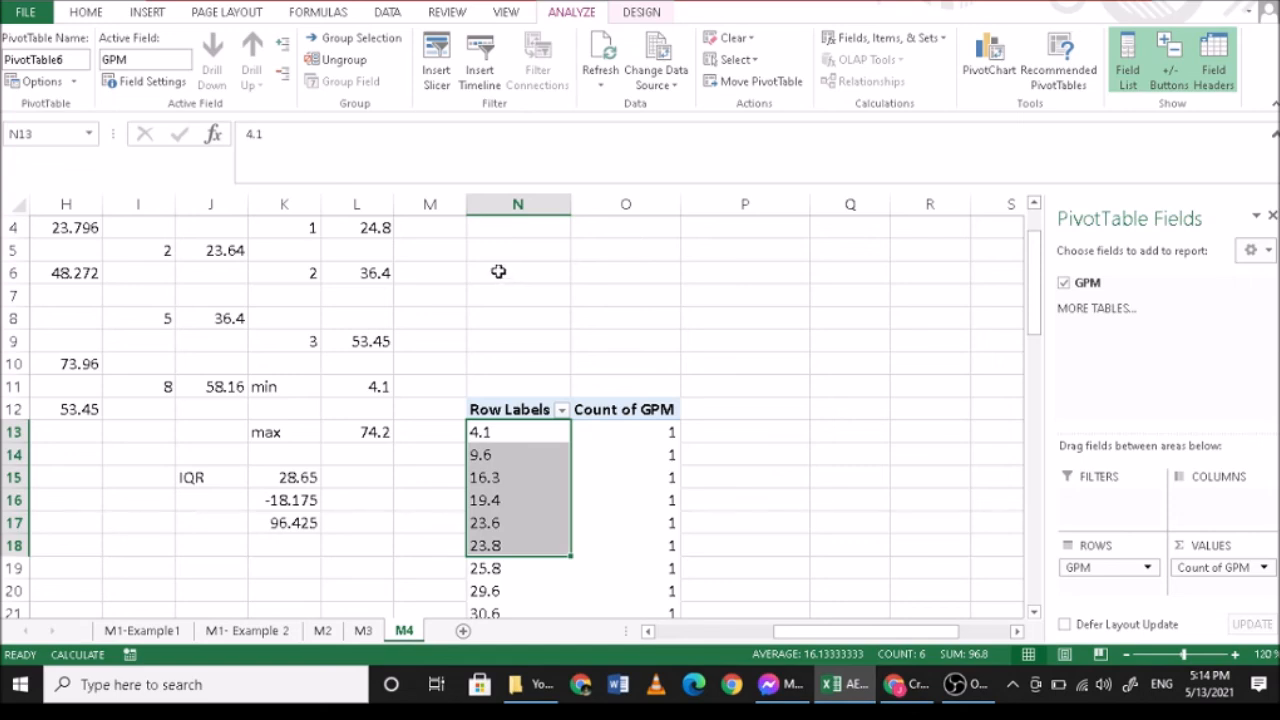
click(355, 37)
scroll(486, 330, down, 1)
click(478, 365)
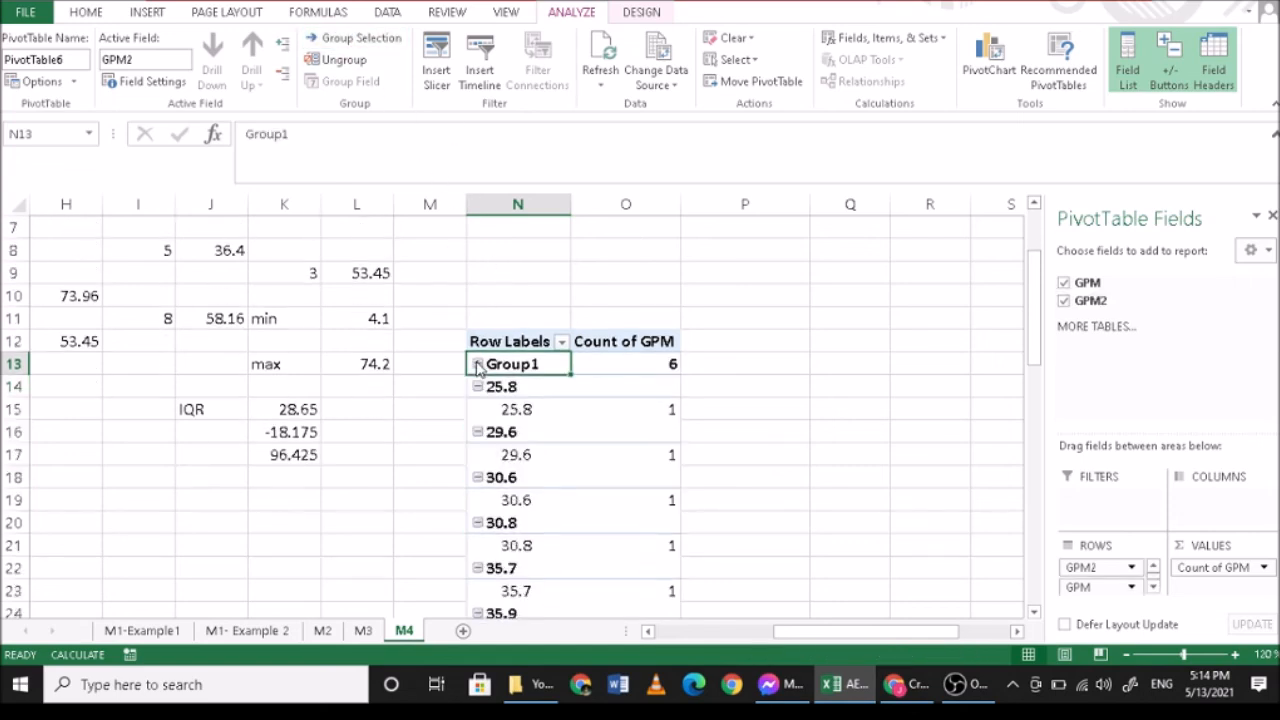
scroll(535, 400, up, 1)
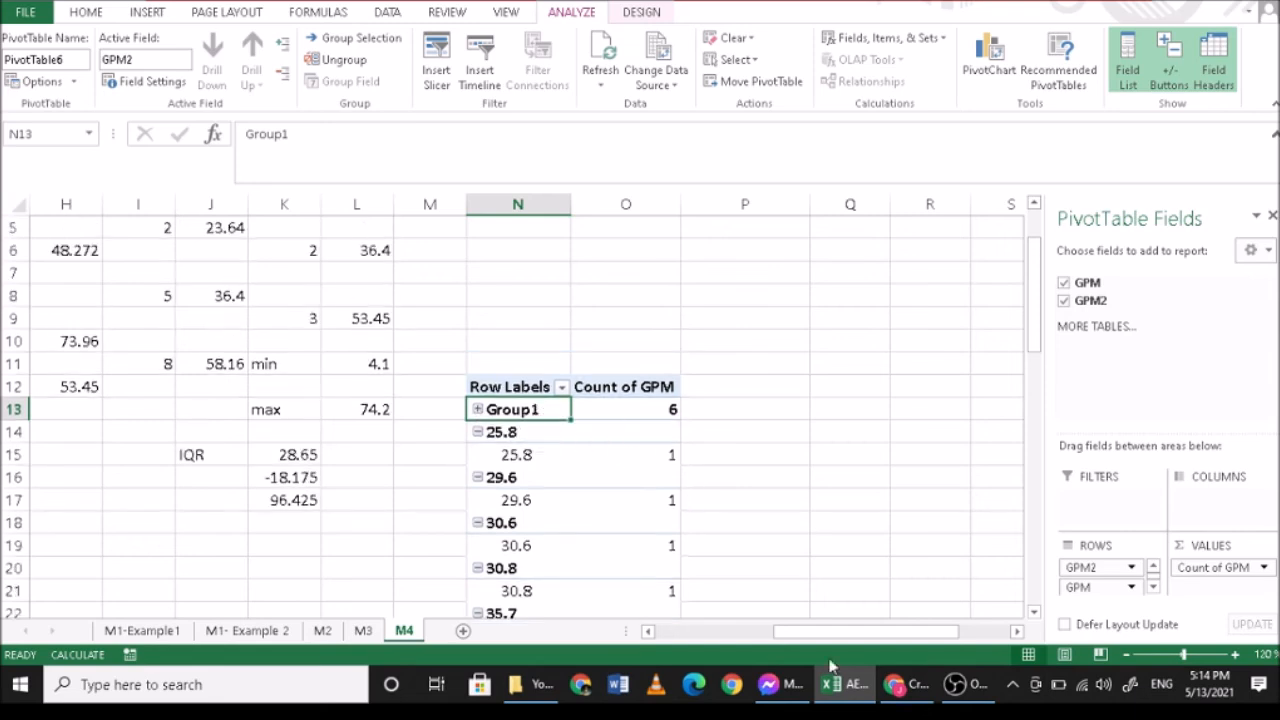
- Switch to the browser and check the quartile positions on the Desmos box plot
click(905, 684)
scroll(616, 432, up, 2)
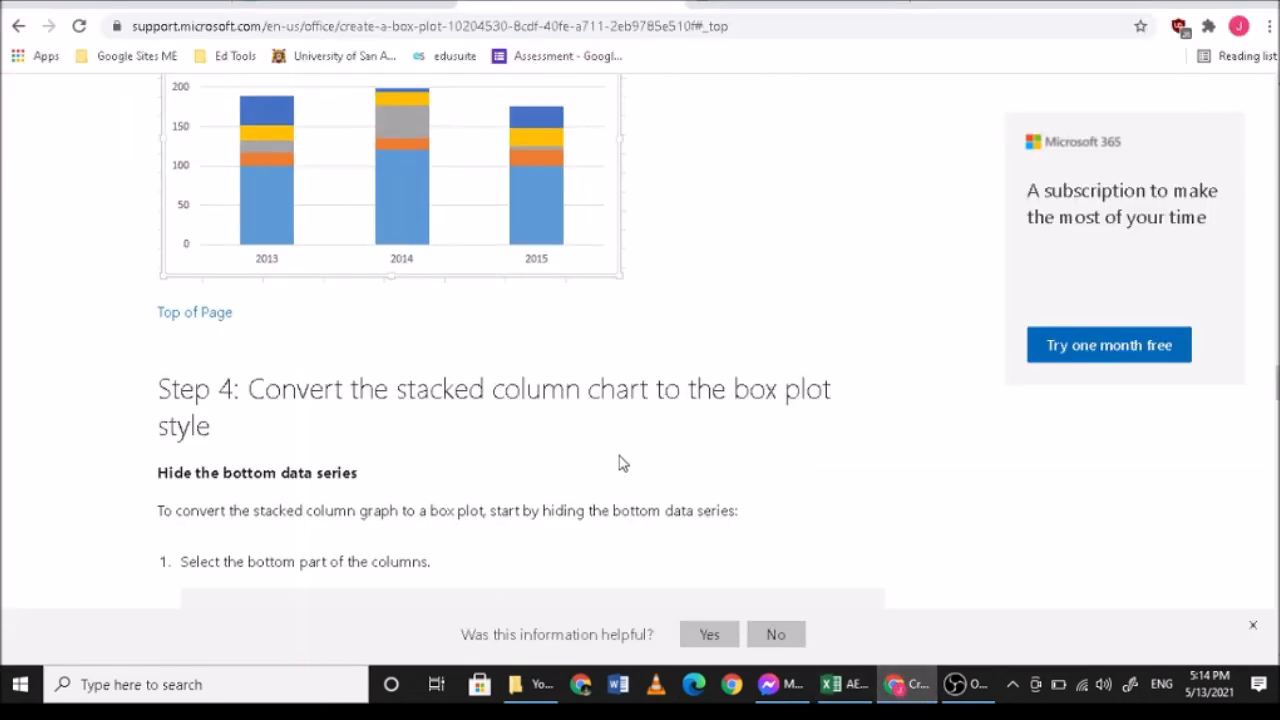
scroll(622, 476, up, 1)
click(742, 5)
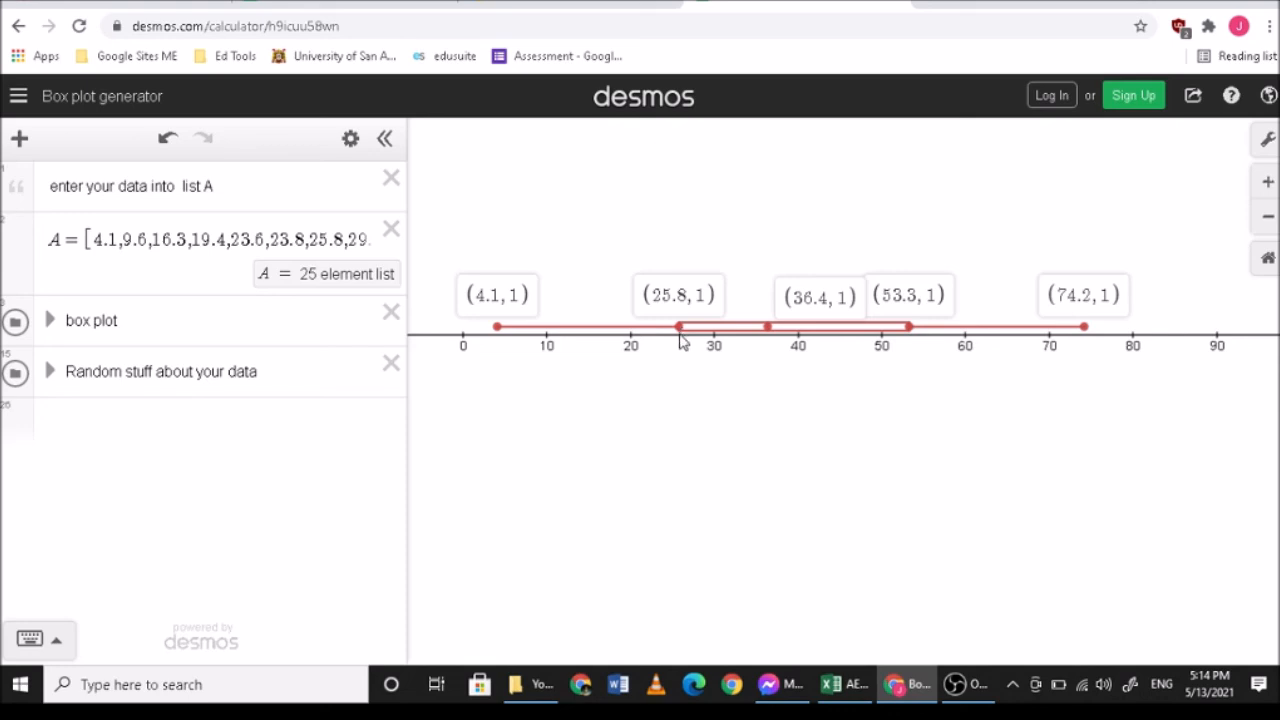
- Switch back to Excel, group the PivotTable row labels from 25.8 to 36.4 and collapse that group
click(906, 685)
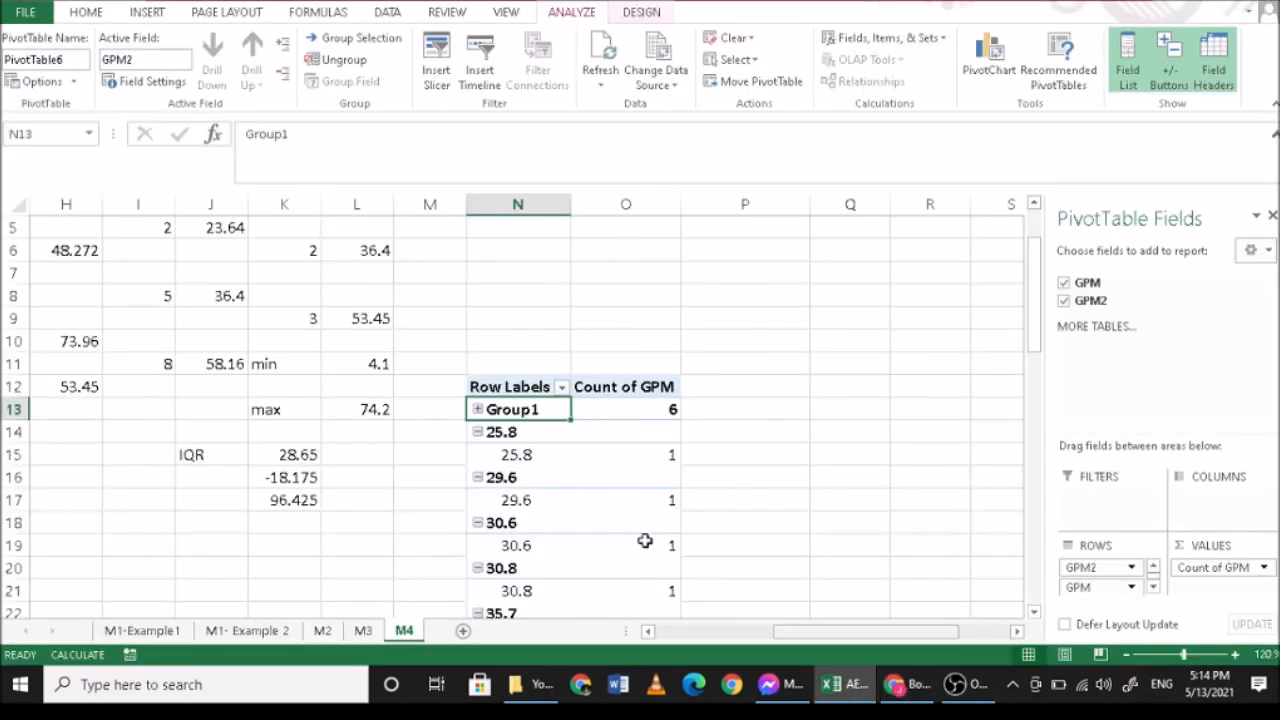
scroll(541, 400, up, 1)
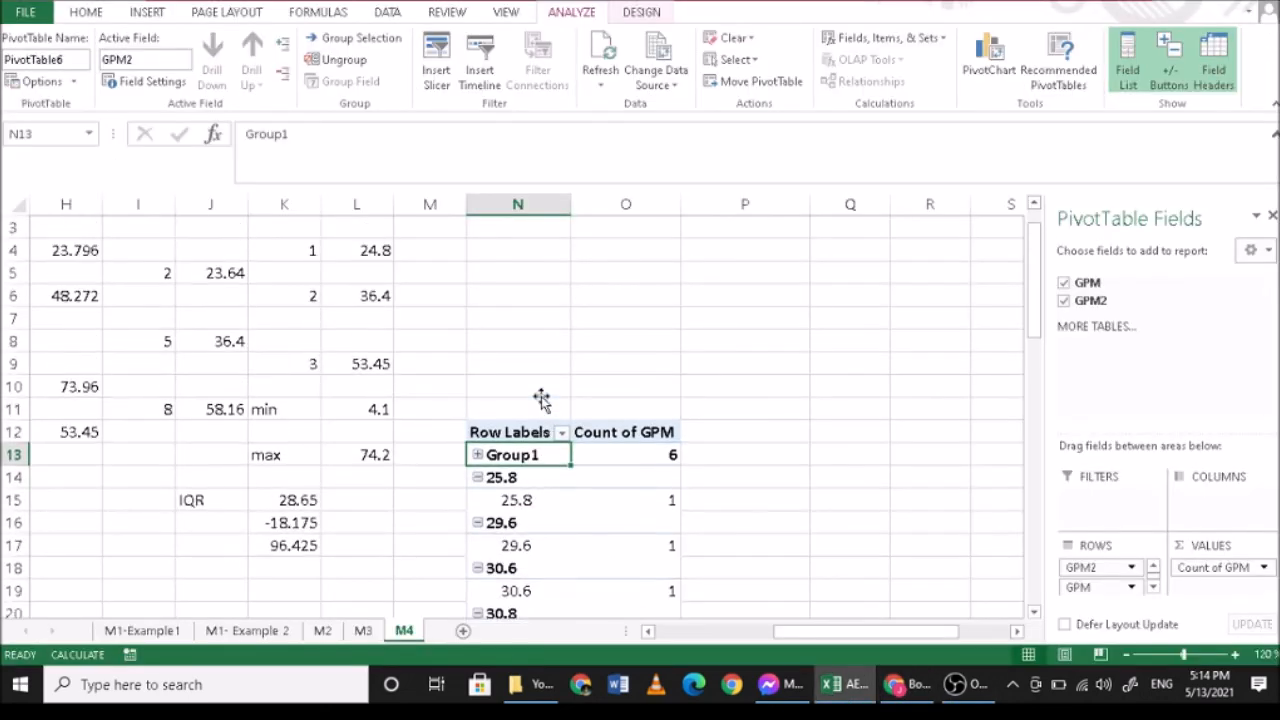
scroll(541, 400, down, 1)
drag(523, 411, 523, 483)
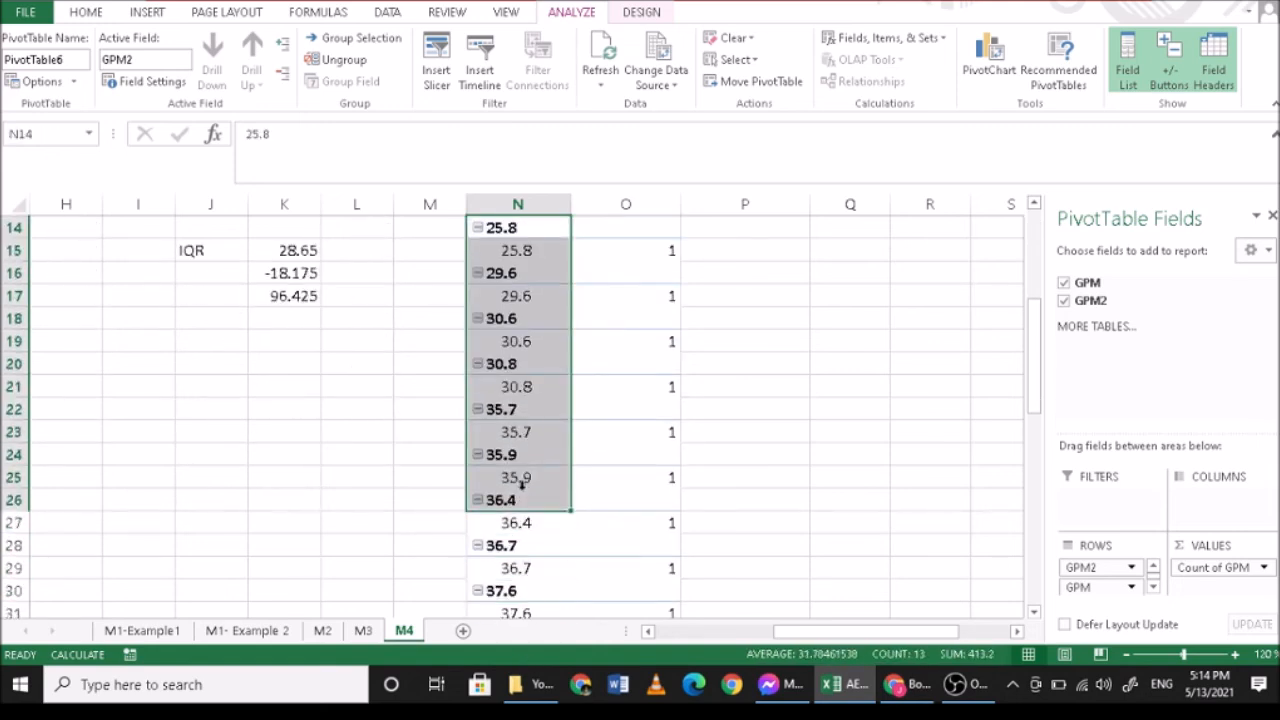
click(363, 39)
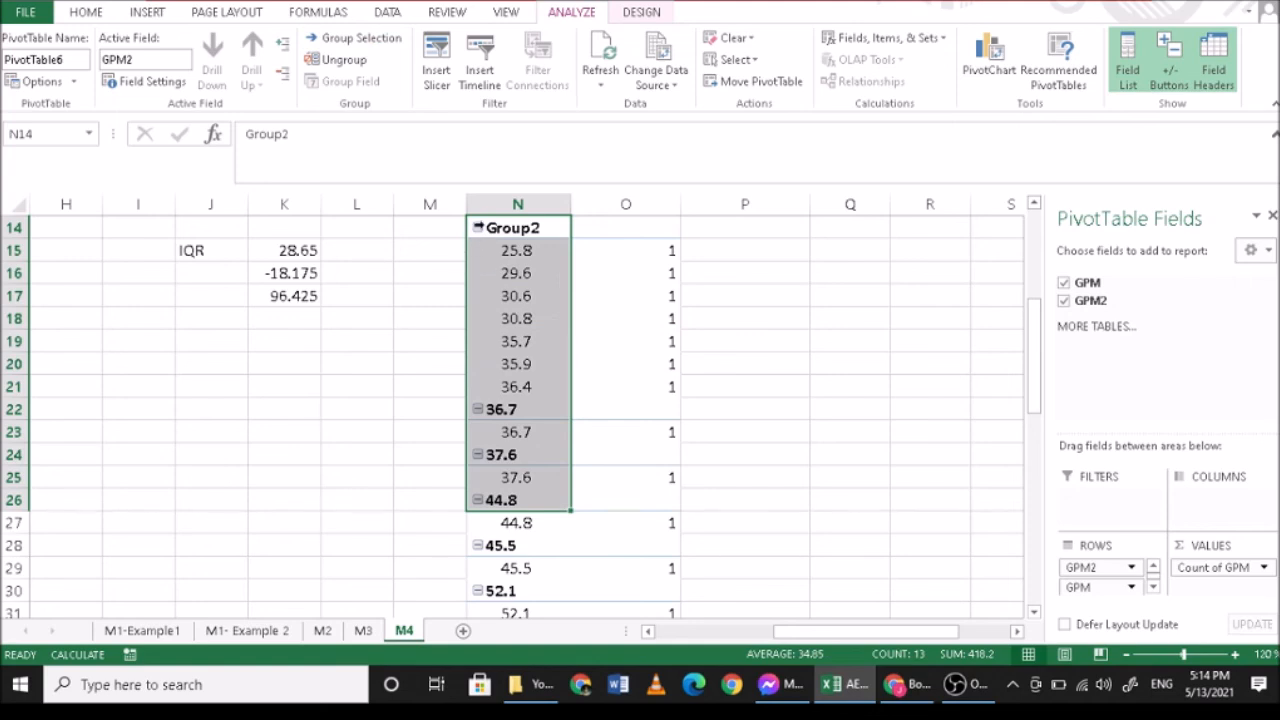
click(478, 228)
scroll(530, 330, up, 3)
- Group the PivotTable row labels from 36.7 to 53.3 and collapse that group
scroll(523, 321, down, 2)
click(523, 390)
mouse_move(520, 440)
mouse_down()
mouse_move(523, 569)
mouse_move(523, 434)
mouse_move(540, 440)
mouse_up()
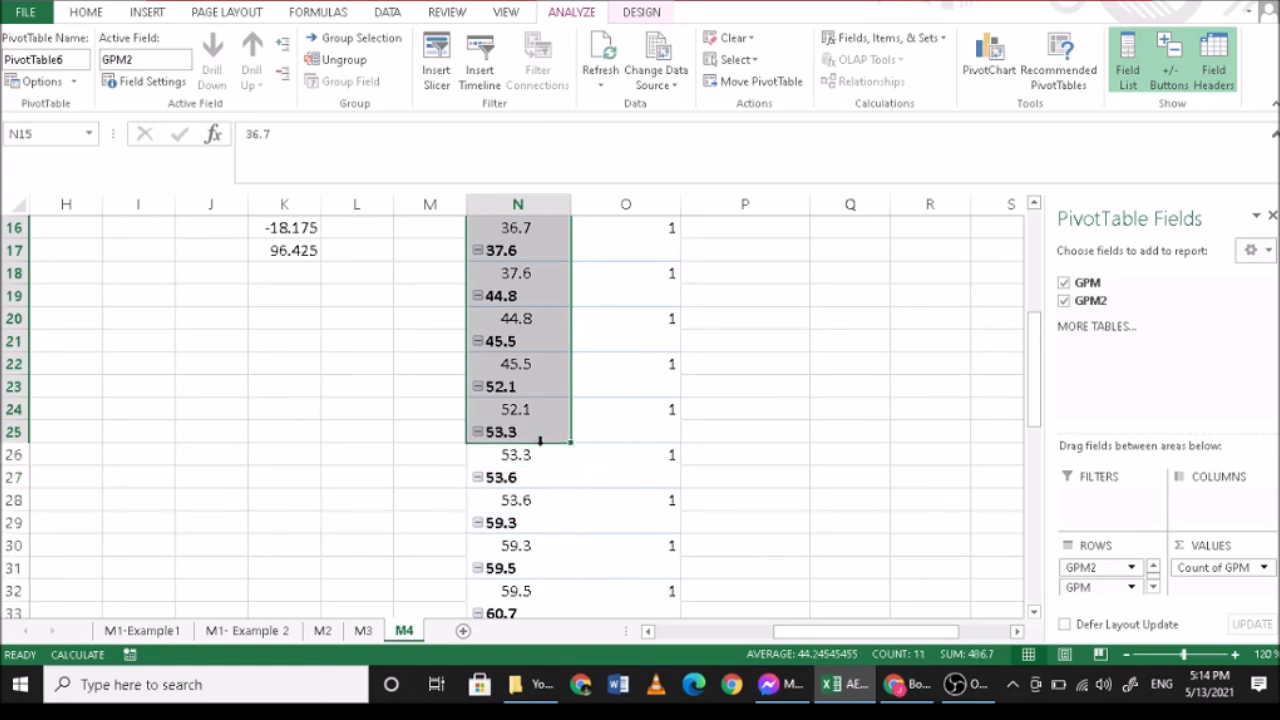
scroll(533, 446, up, 3)
click(360, 38)
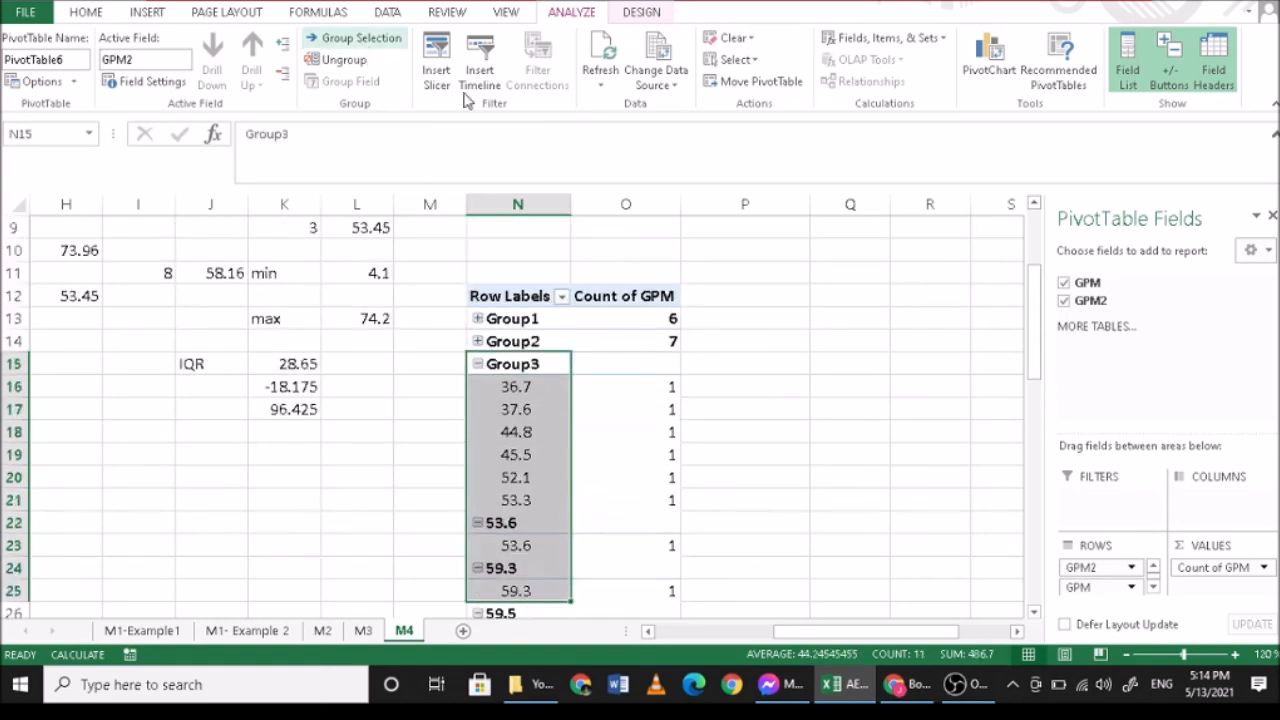
scroll(608, 438, down, 2)
click(478, 274)
- Group the remaining PivotTable row labels from 53.6 to 74.2 and collapse that group
drag(519, 294, 519, 521)
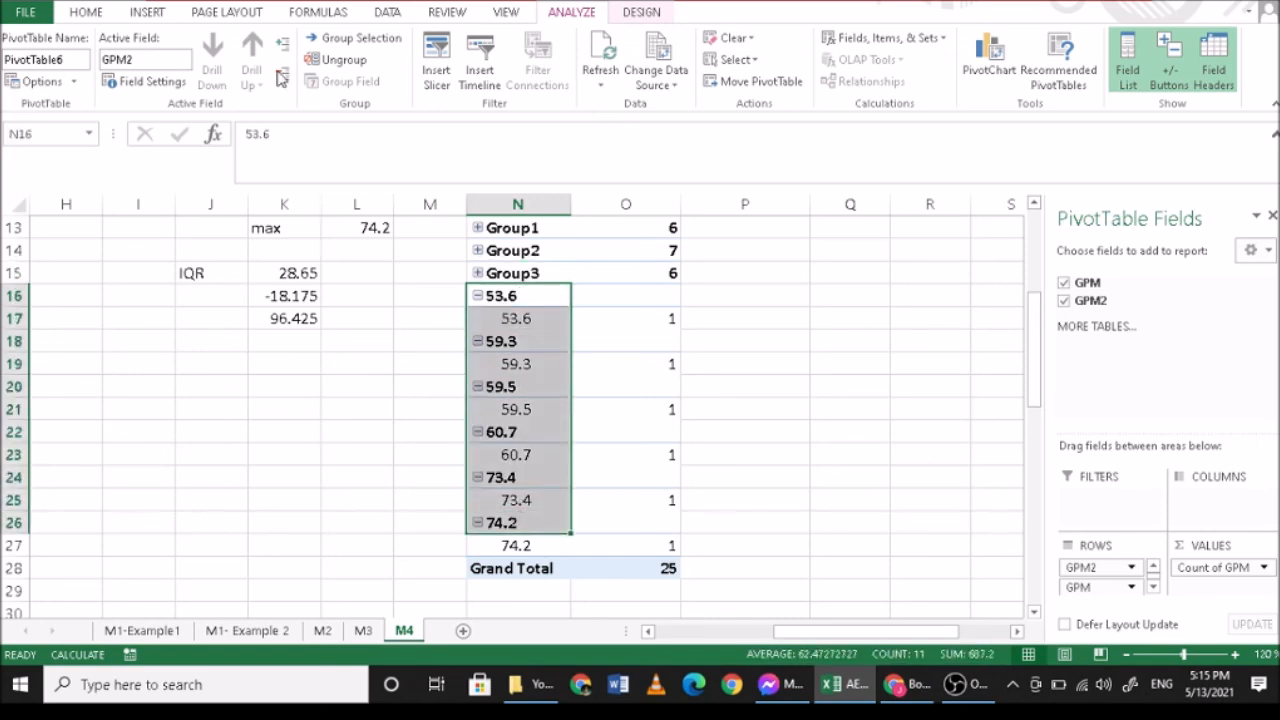
click(358, 38)
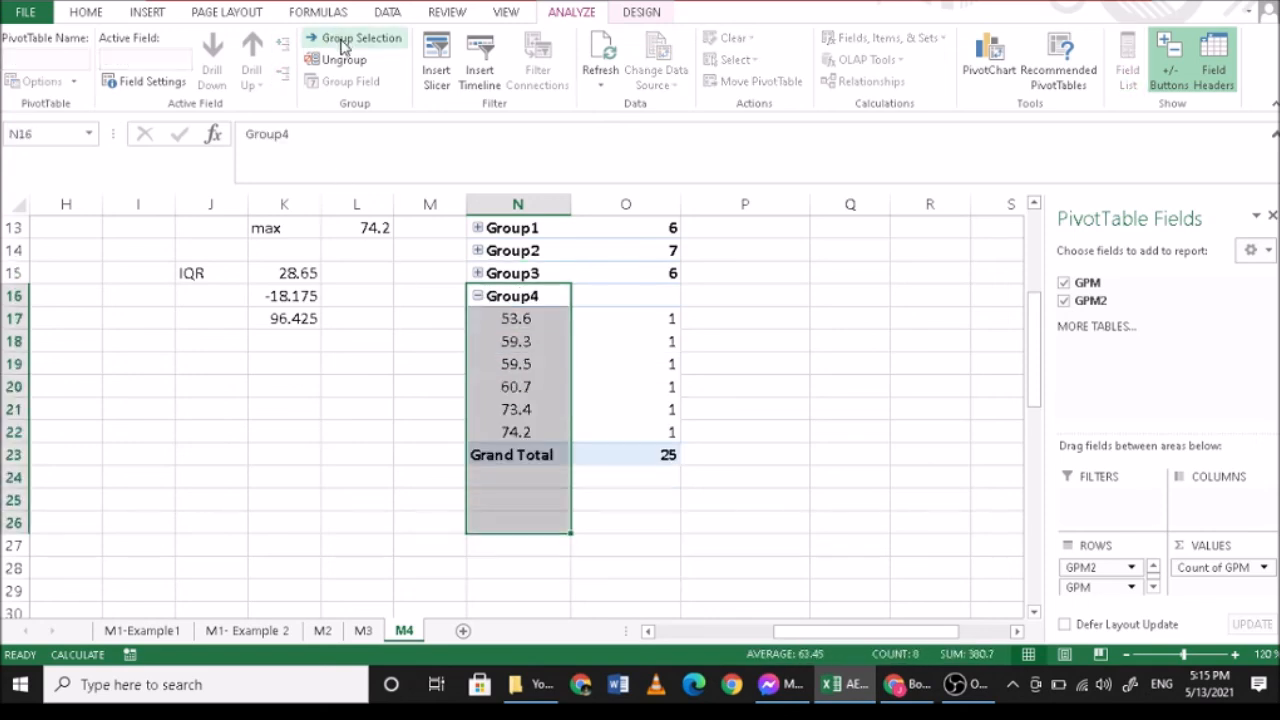
click(478, 298)
scroll(620, 350, up, 2)
- Insert a Stacked Column PivotChart from the four collapsed groups and their GPM counts
drag(540, 302, 651, 357)
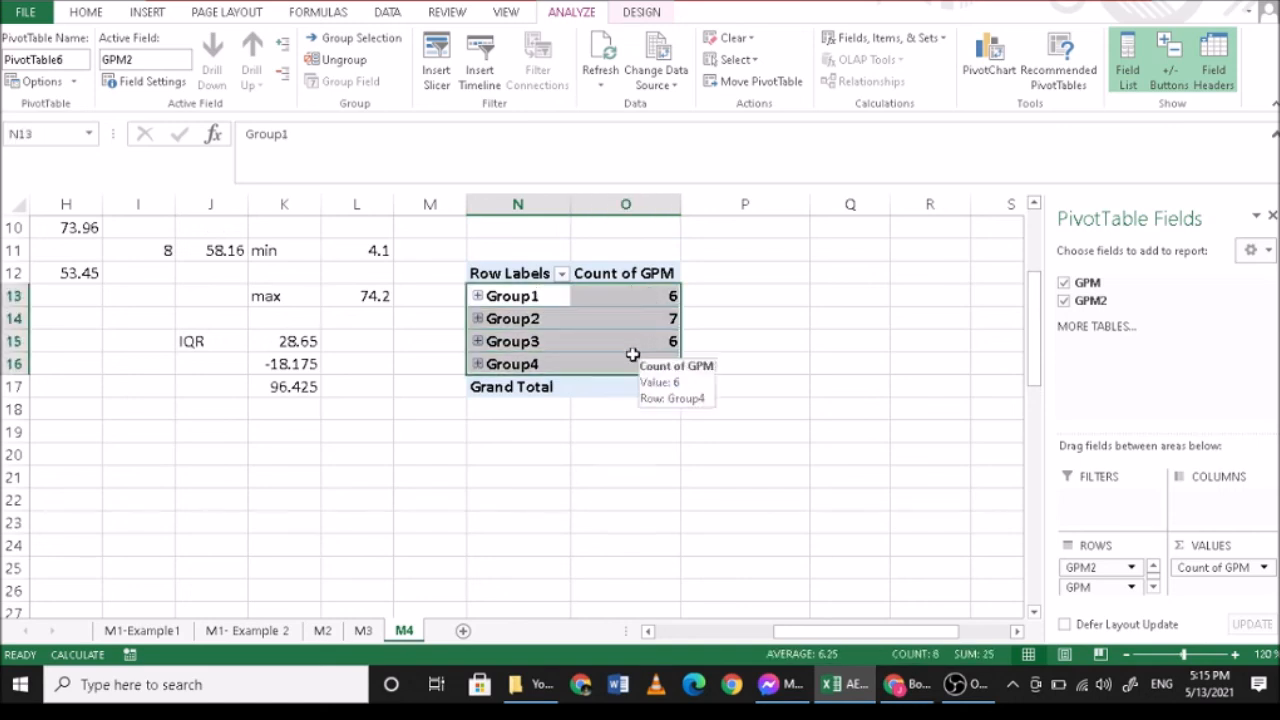
click(147, 14)
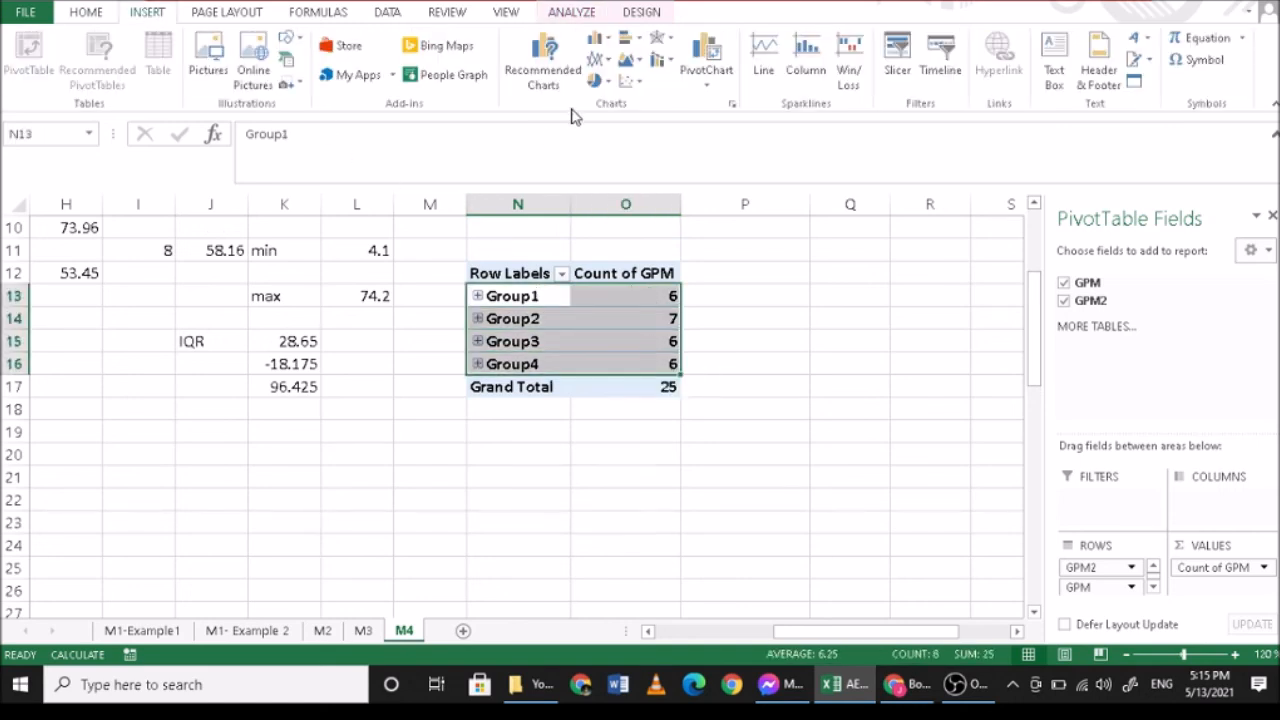
click(543, 75)
click(771, 167)
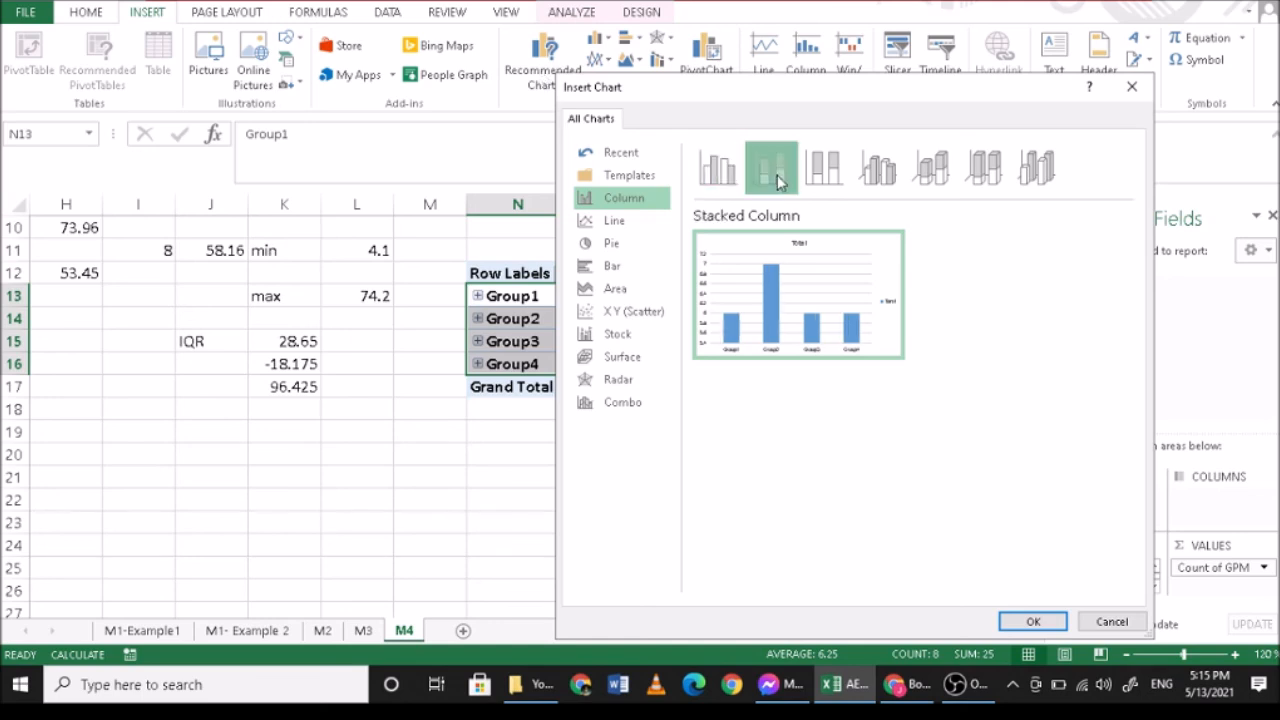
click(1033, 621)
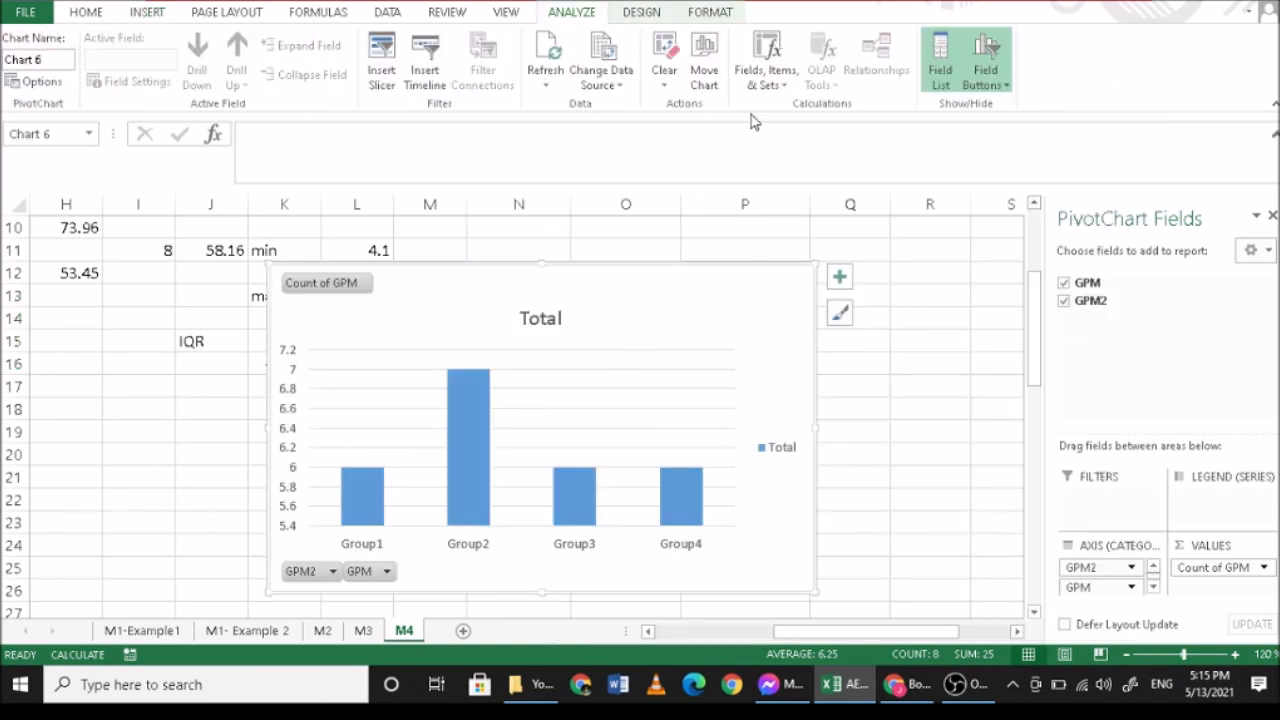
- Switch the chart's rows and columns so the four groups stack in a single column
click(645, 12)
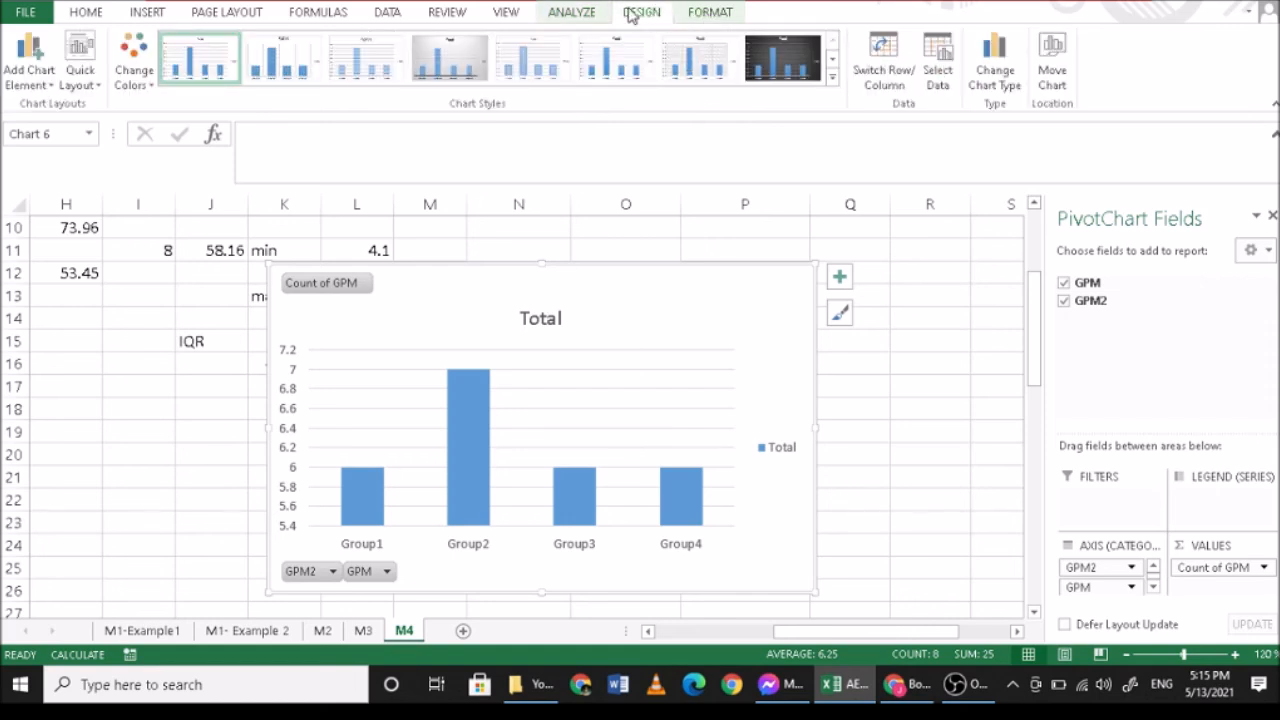
click(883, 56)
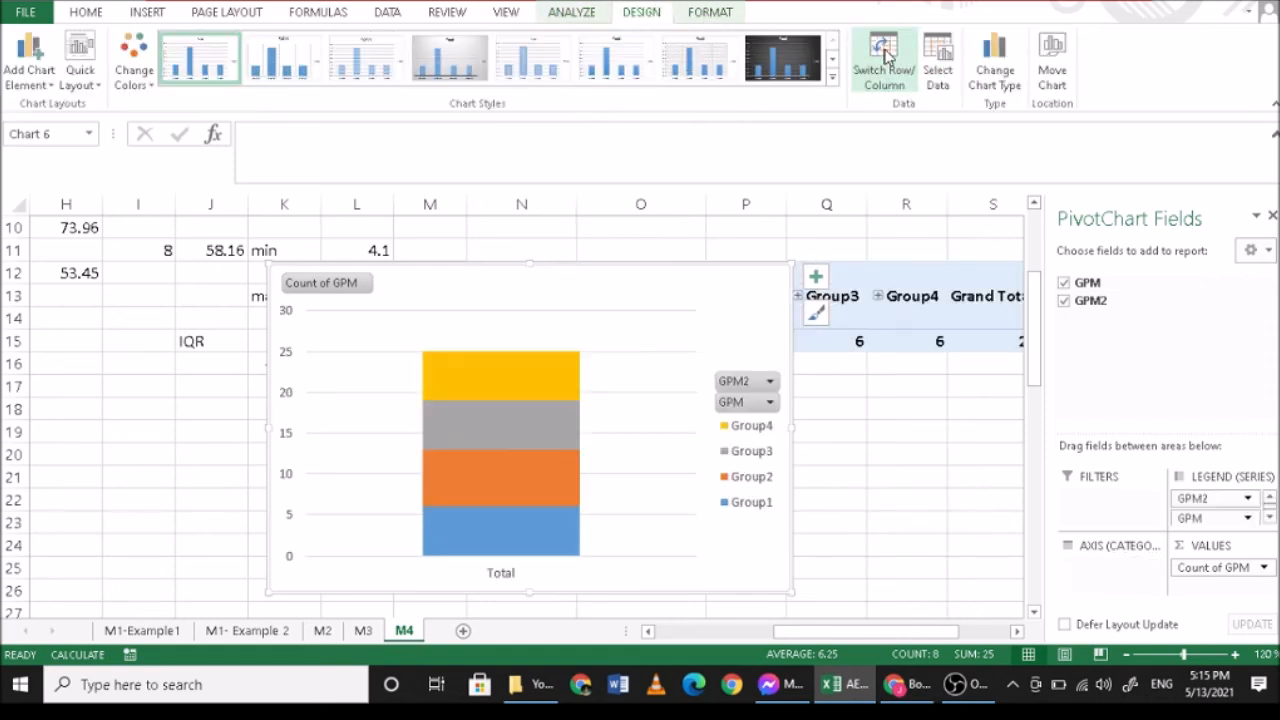
scroll(570, 405, down, 1)
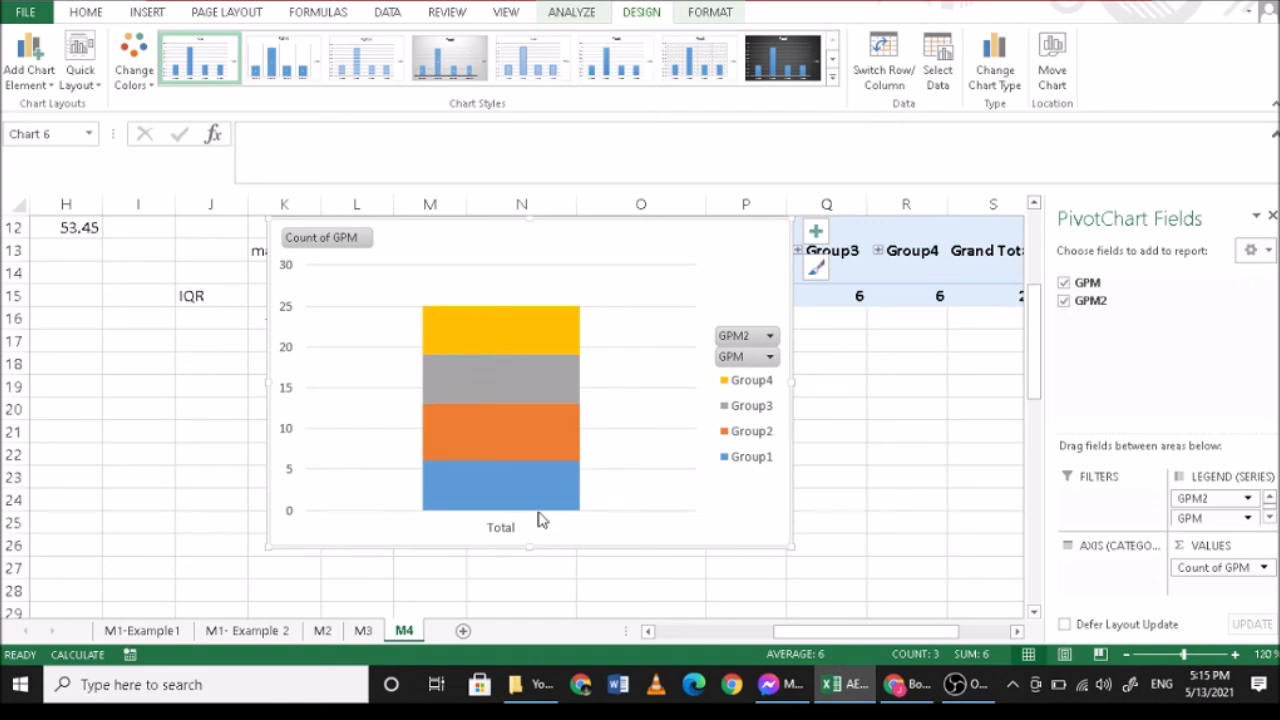
- Add error bars to the Group4 series with Plus direction, No Cap end style and a 100 percent error amount
click(512, 330)
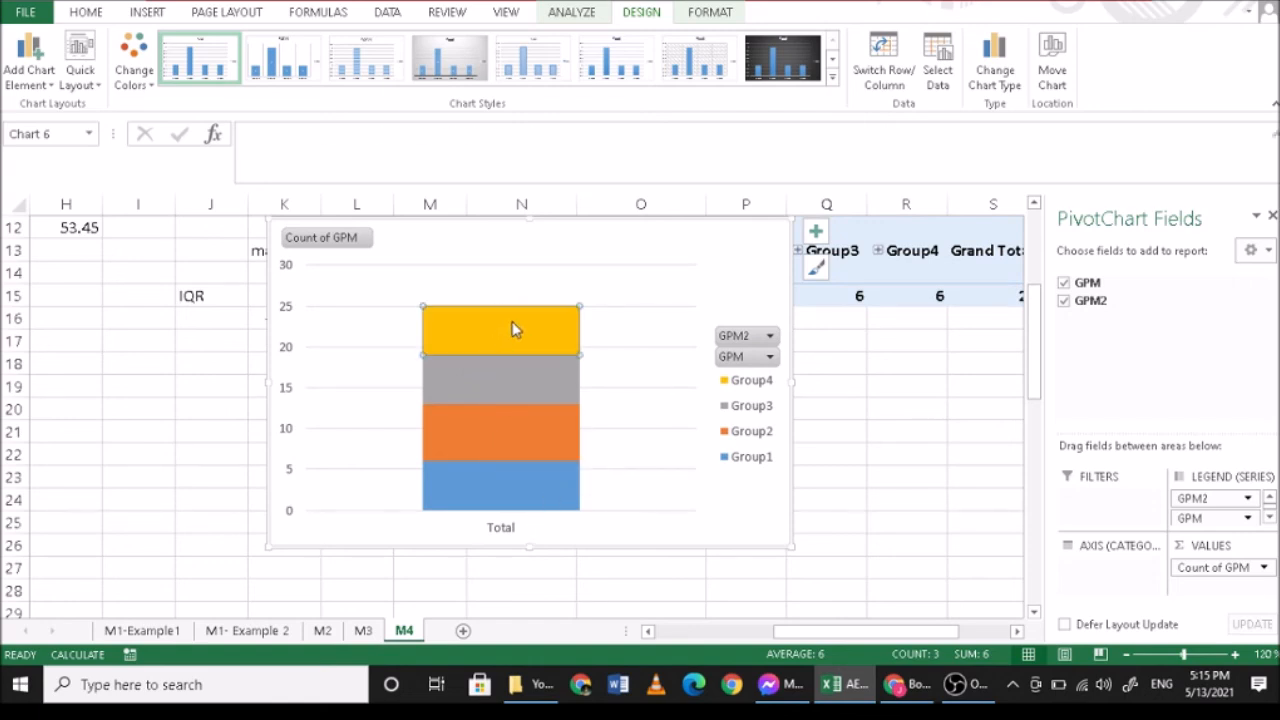
click(53, 88)
mouse_move(63, 218)
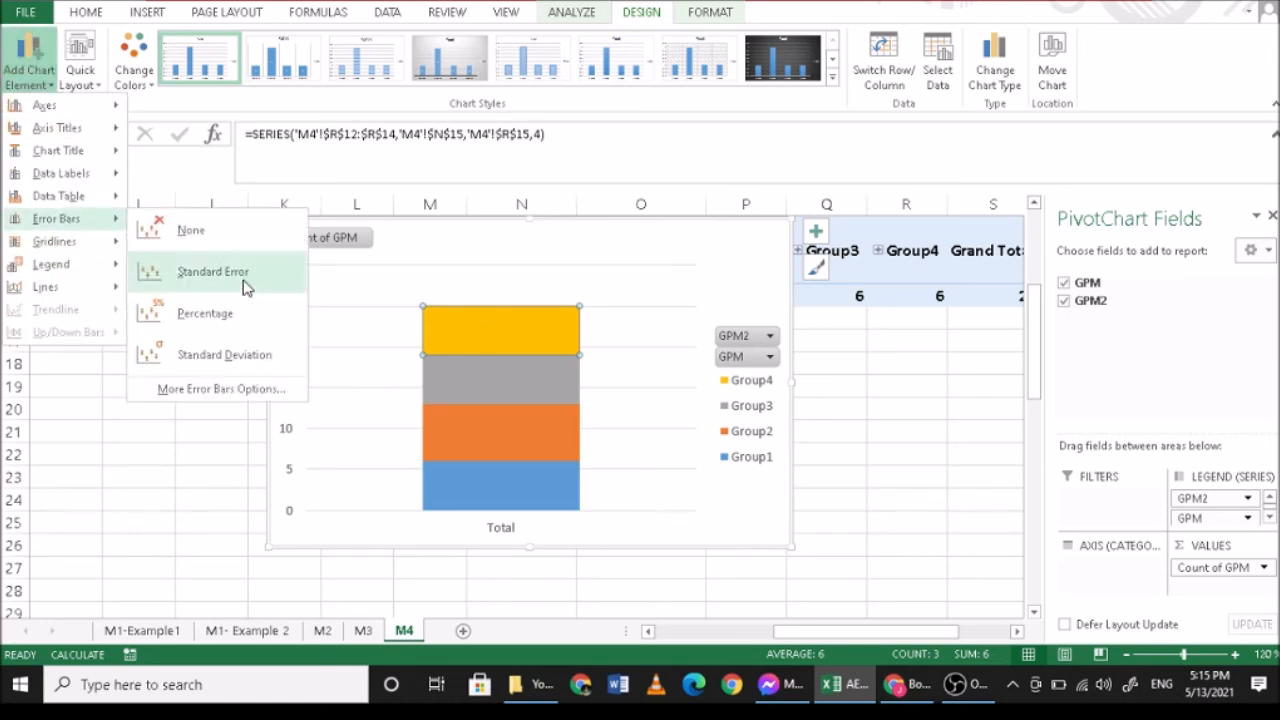
click(233, 390)
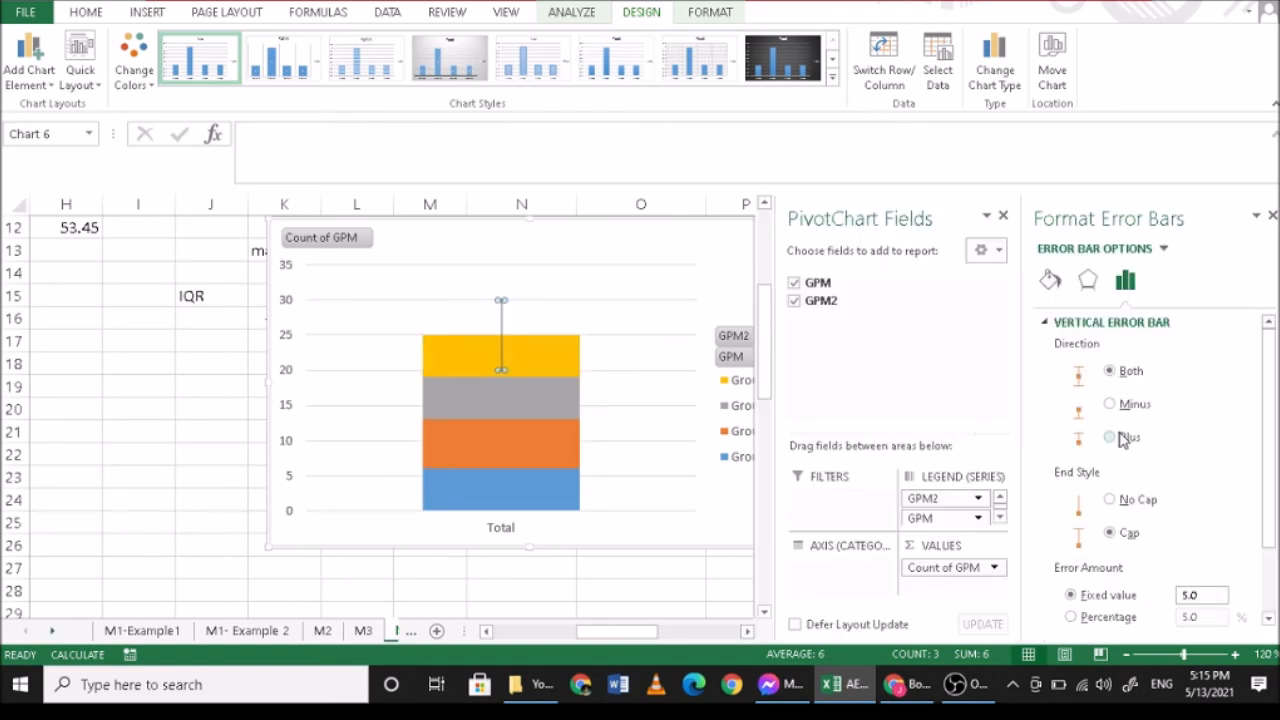
click(1110, 404)
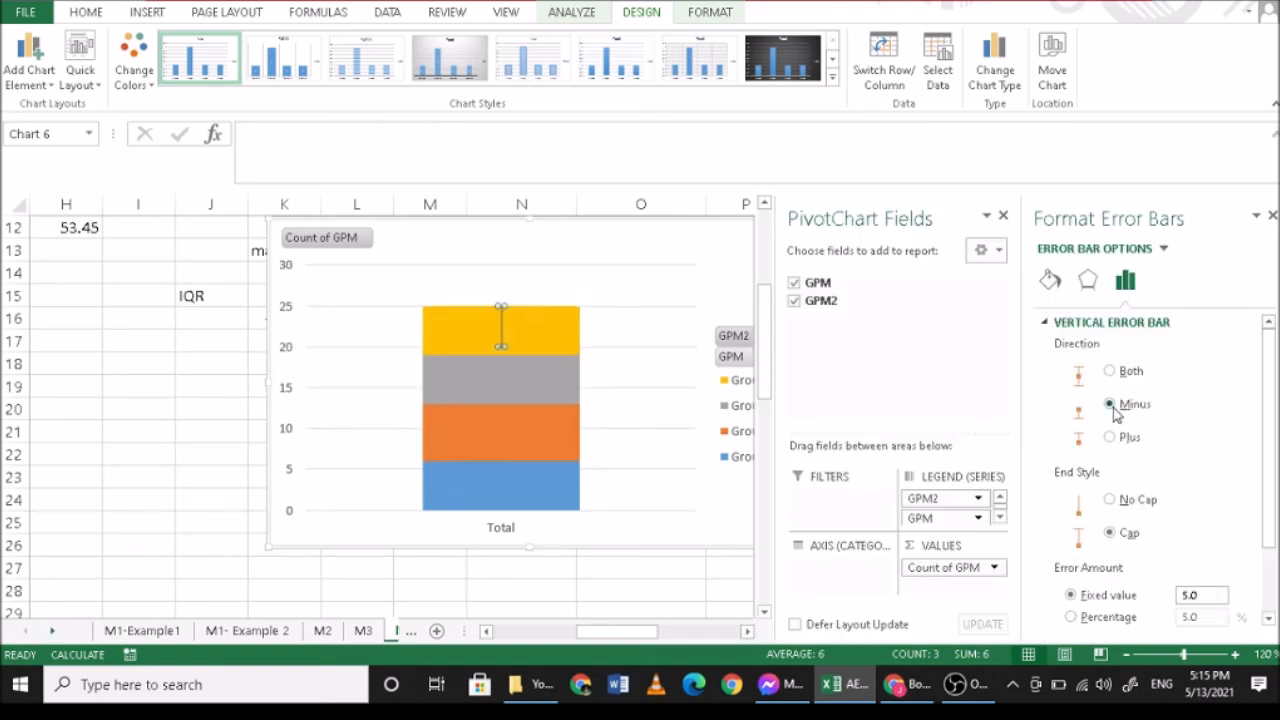
click(1113, 437)
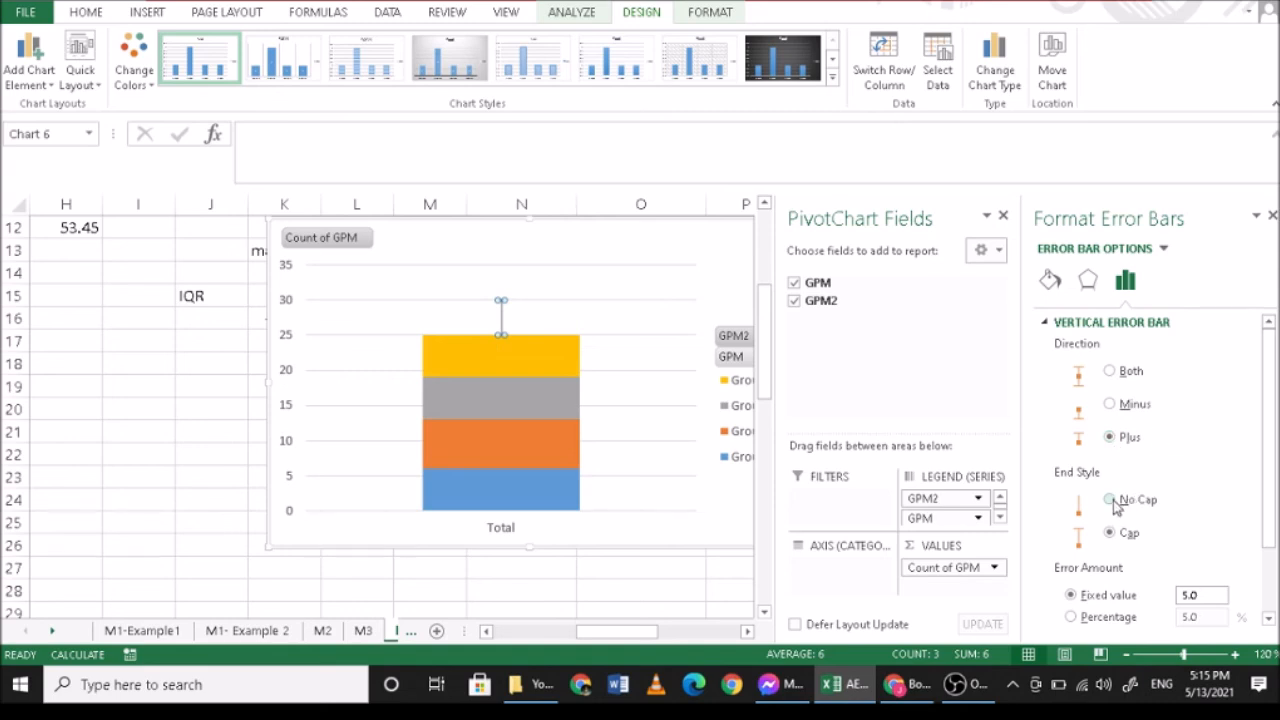
scroll(1200, 460, down, 3)
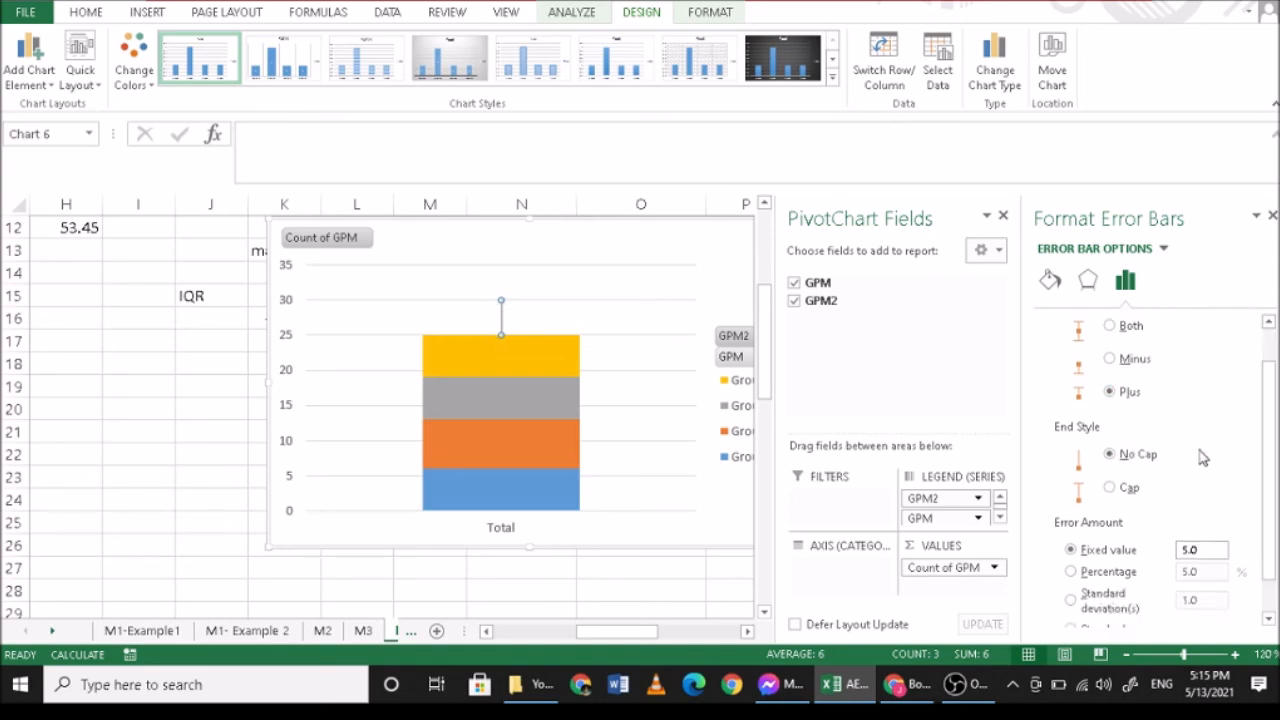
click(1087, 565)
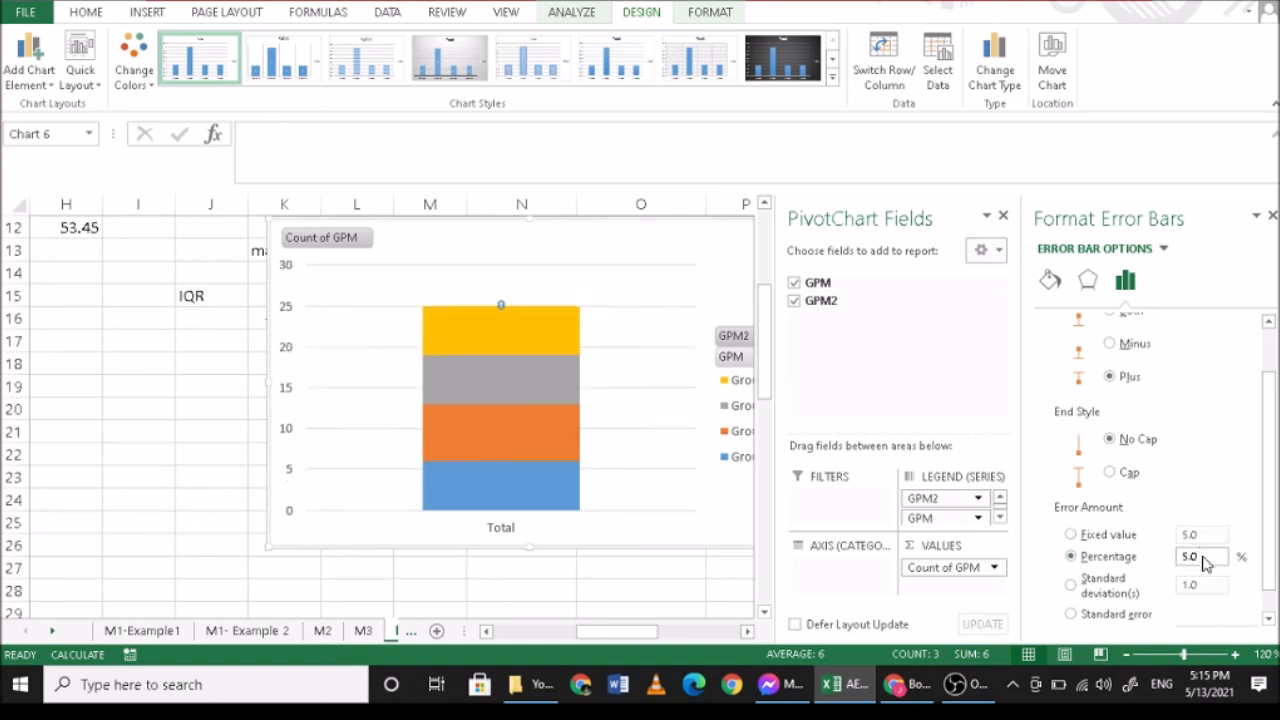
text(100)
- Try adding standard deviation error bars in the Plus direction to the Group1 series
click(525, 490)
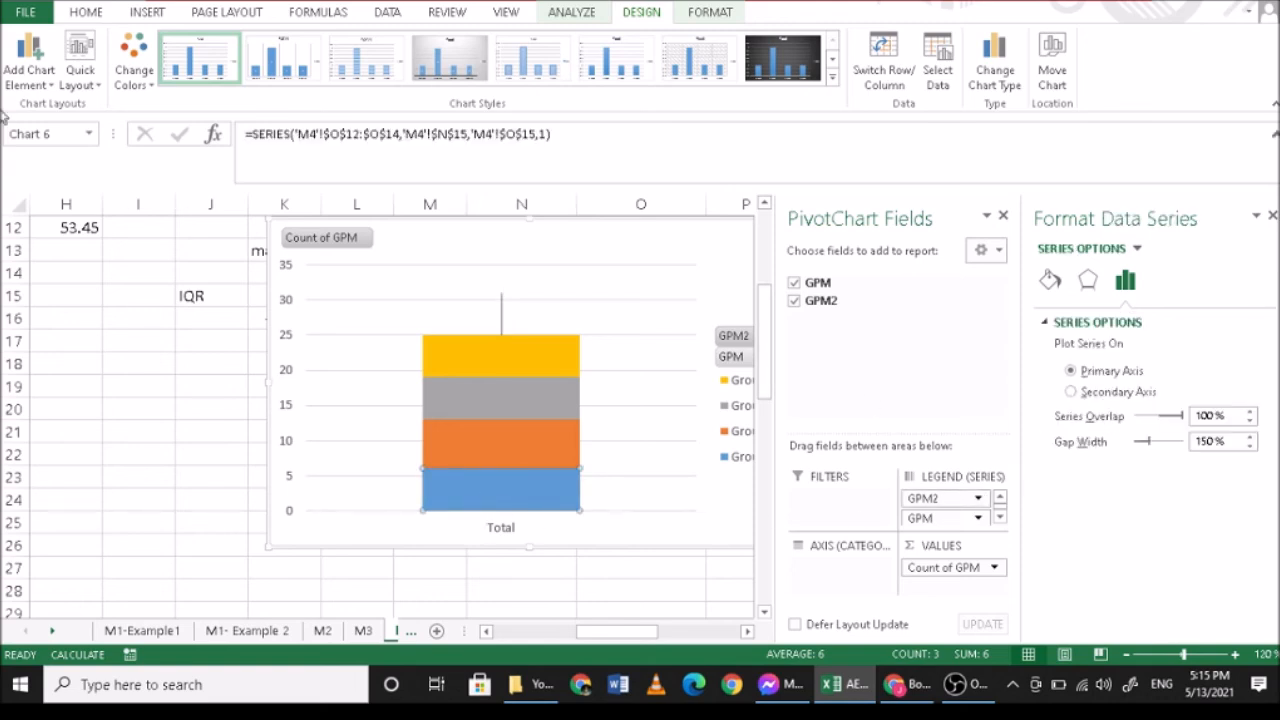
click(53, 86)
mouse_move(62, 222)
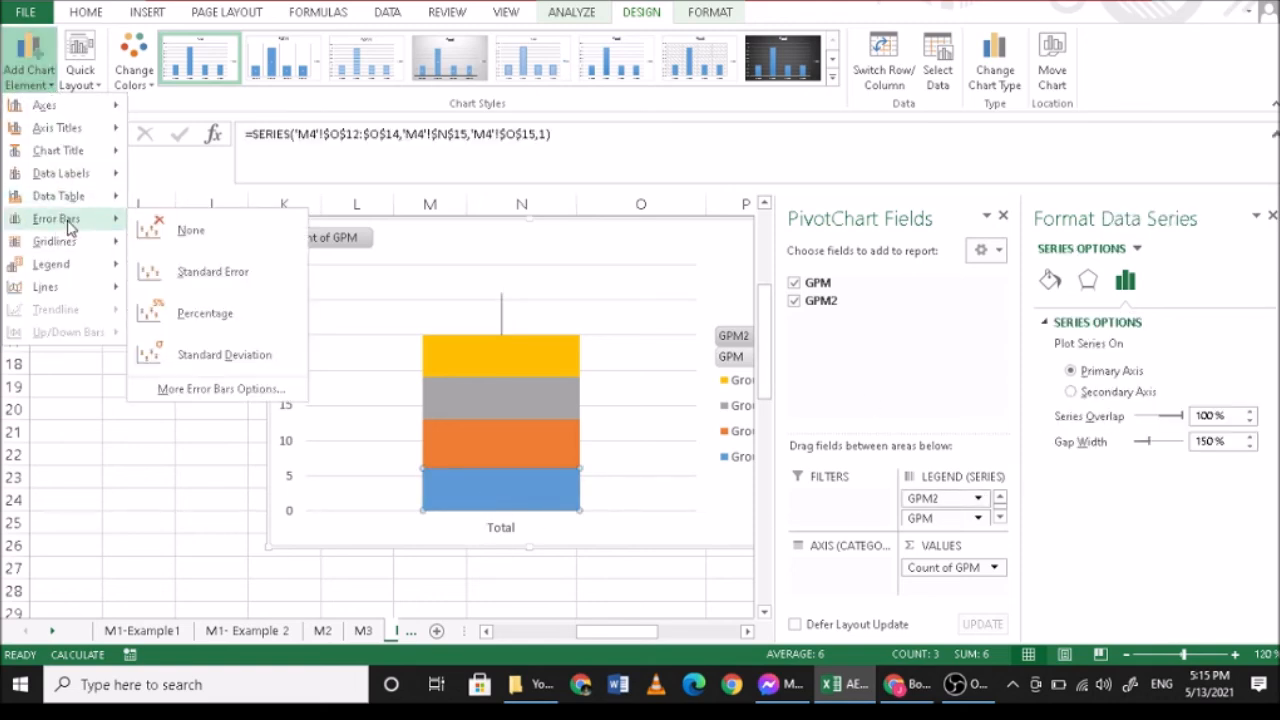
click(207, 389)
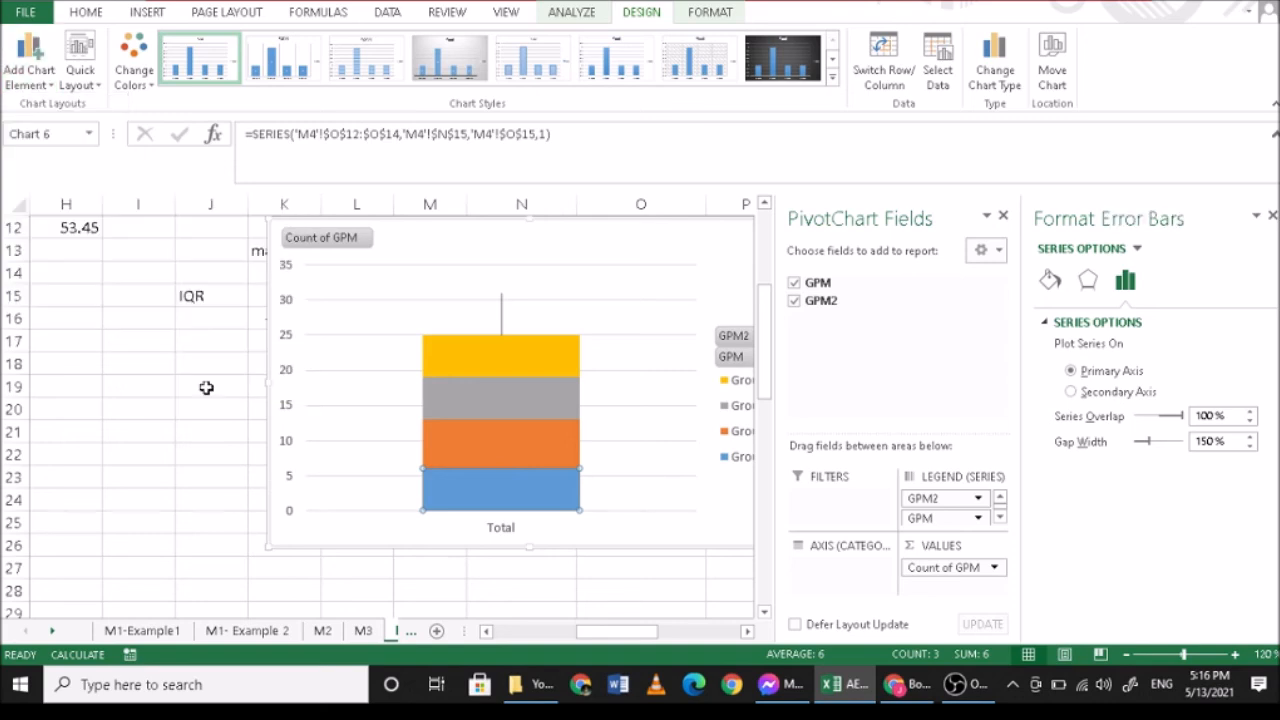
click(55, 88)
mouse_move(100, 219)
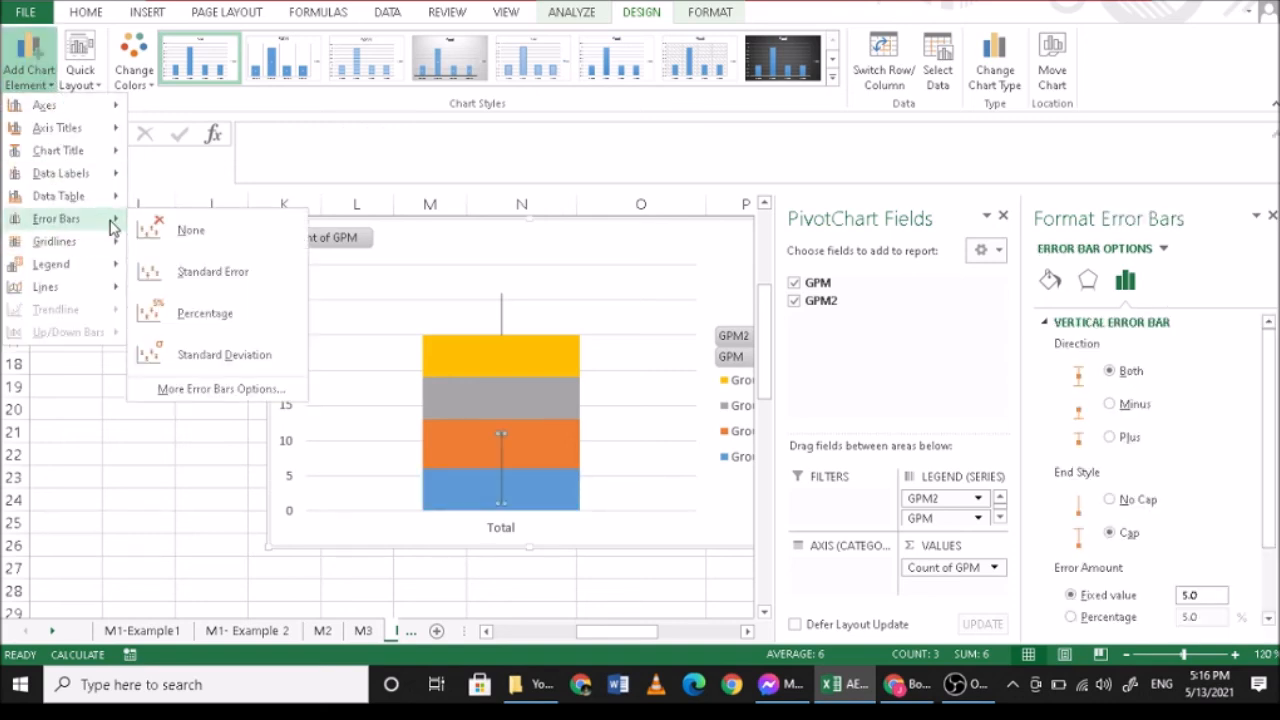
click(214, 366)
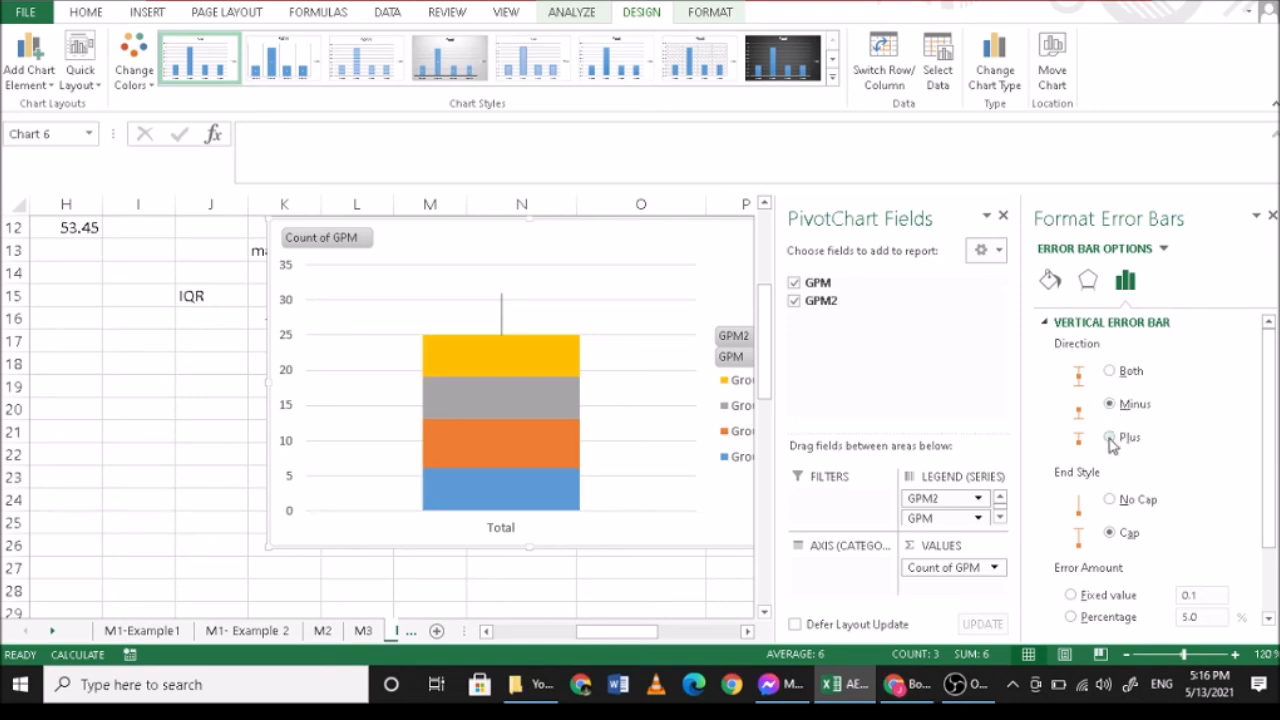
scroll(1115, 447, down, 1)
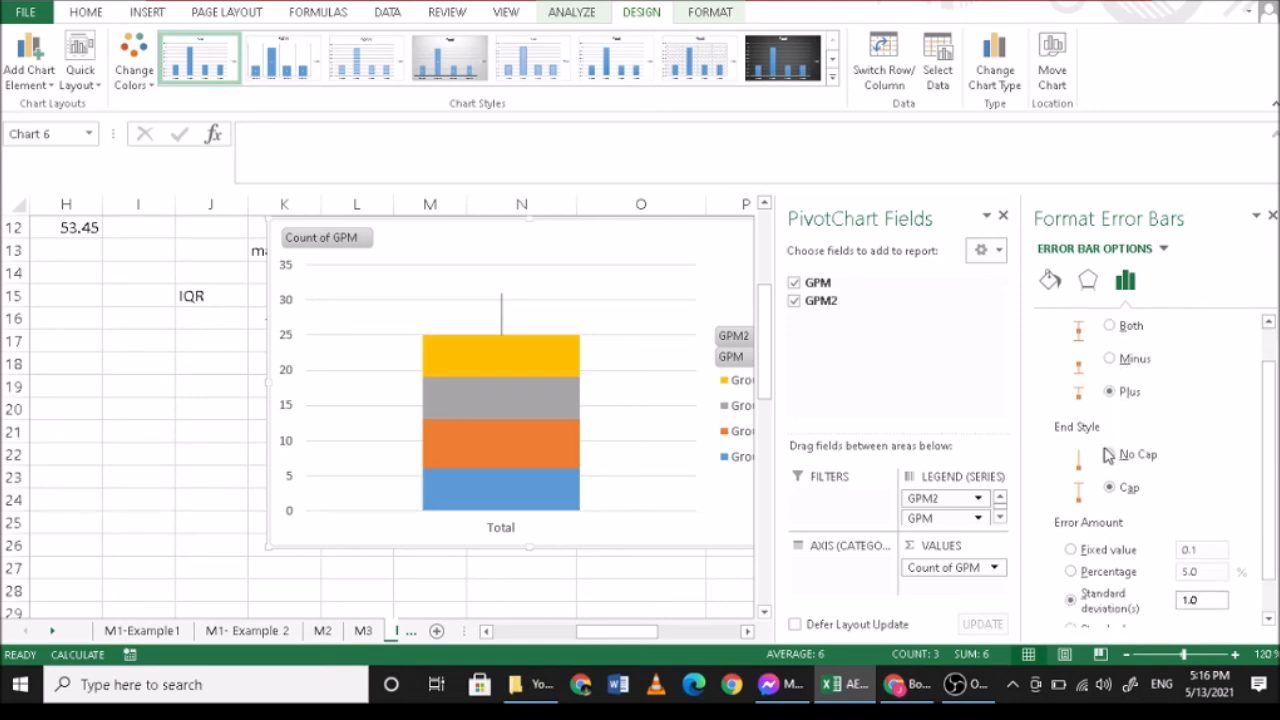
- Try the Minus direction for the Group1 series' standard deviation error bars
click(485, 481)
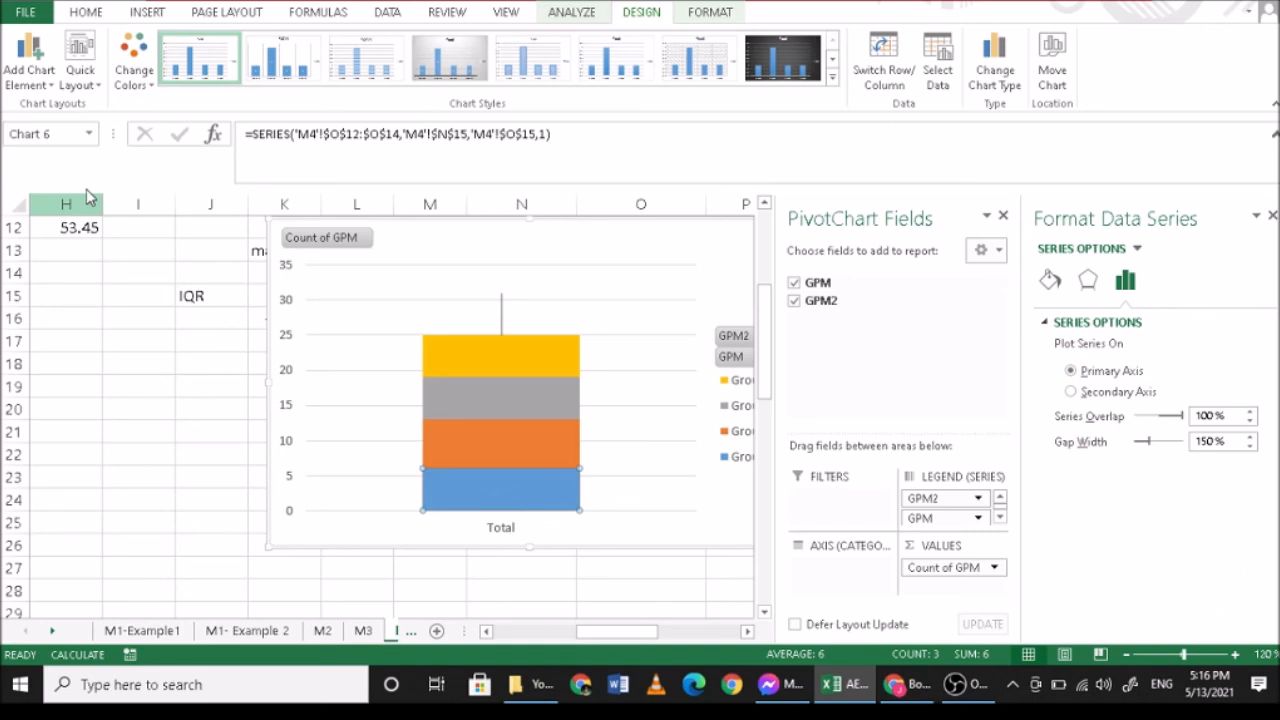
click(52, 88)
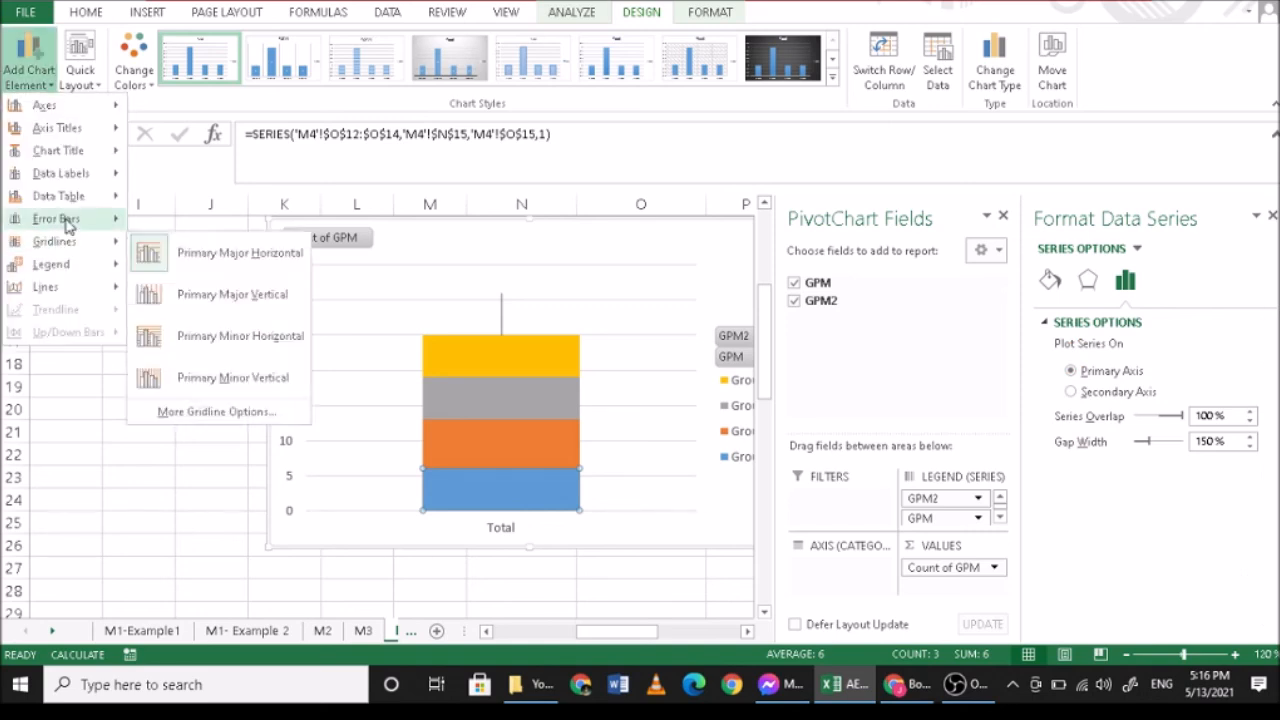
mouse_move(90, 220)
click(220, 390)
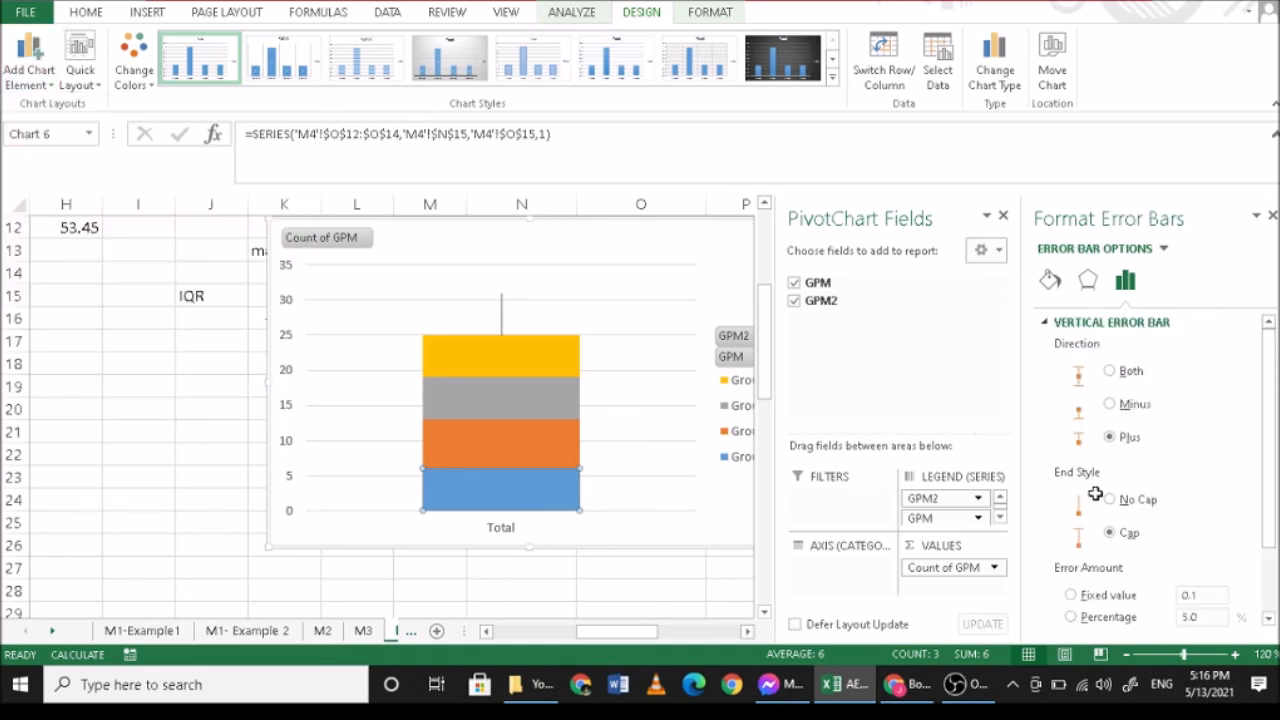
click(1106, 437)
scroll(1140, 410, down, 1)
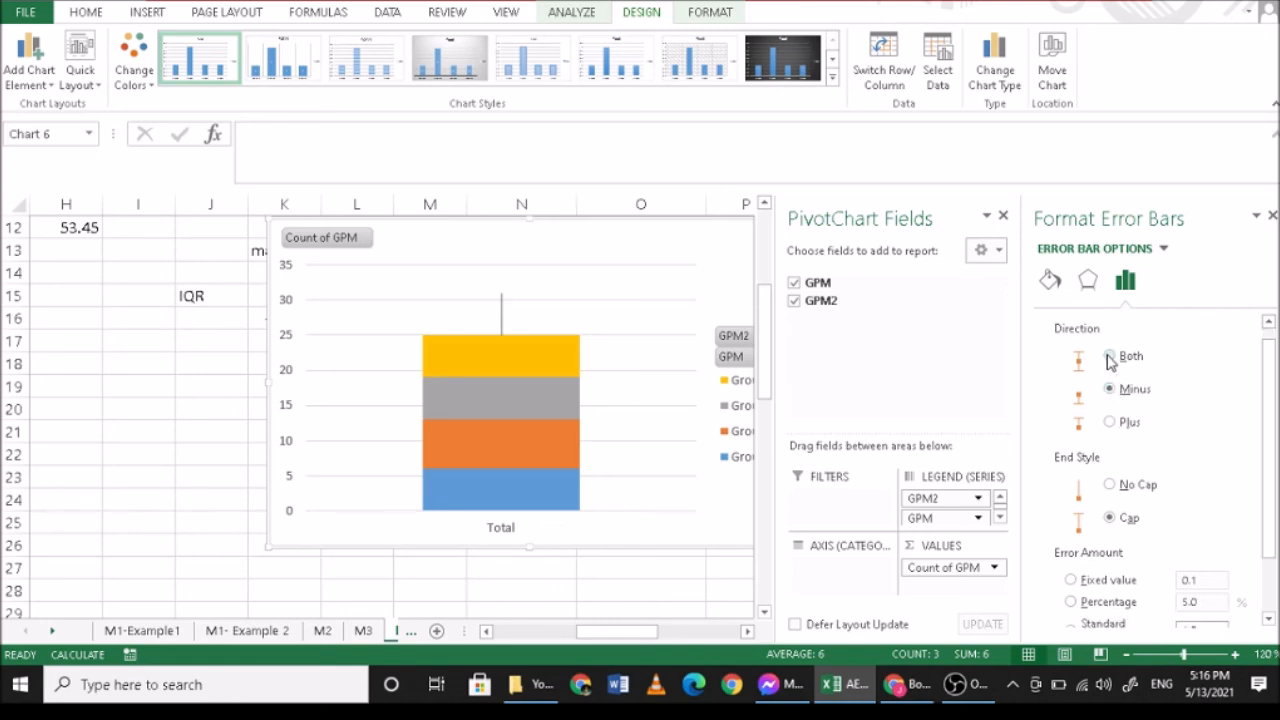
scroll(534, 452, down, 1)
- Give the Group1 series error bars with Minus direction, No Cap end style and a 100 percent error amount
click(522, 427)
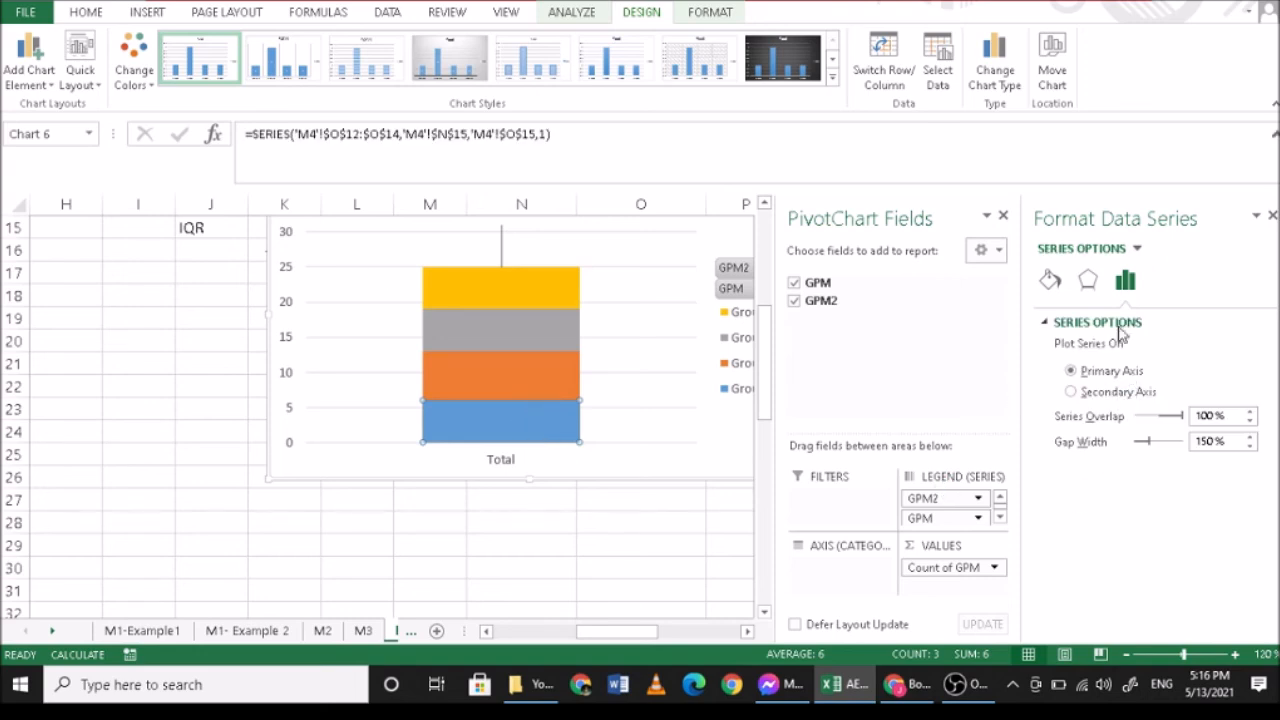
click(30, 75)
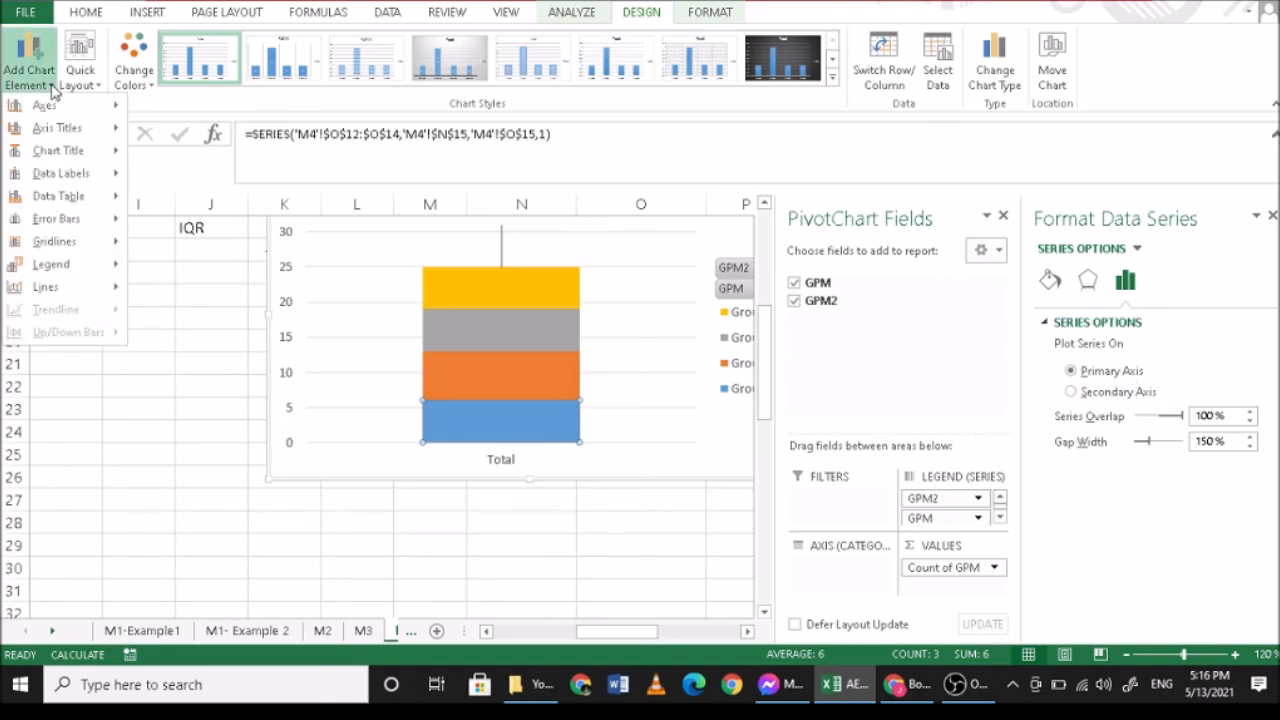
mouse_move(60, 218)
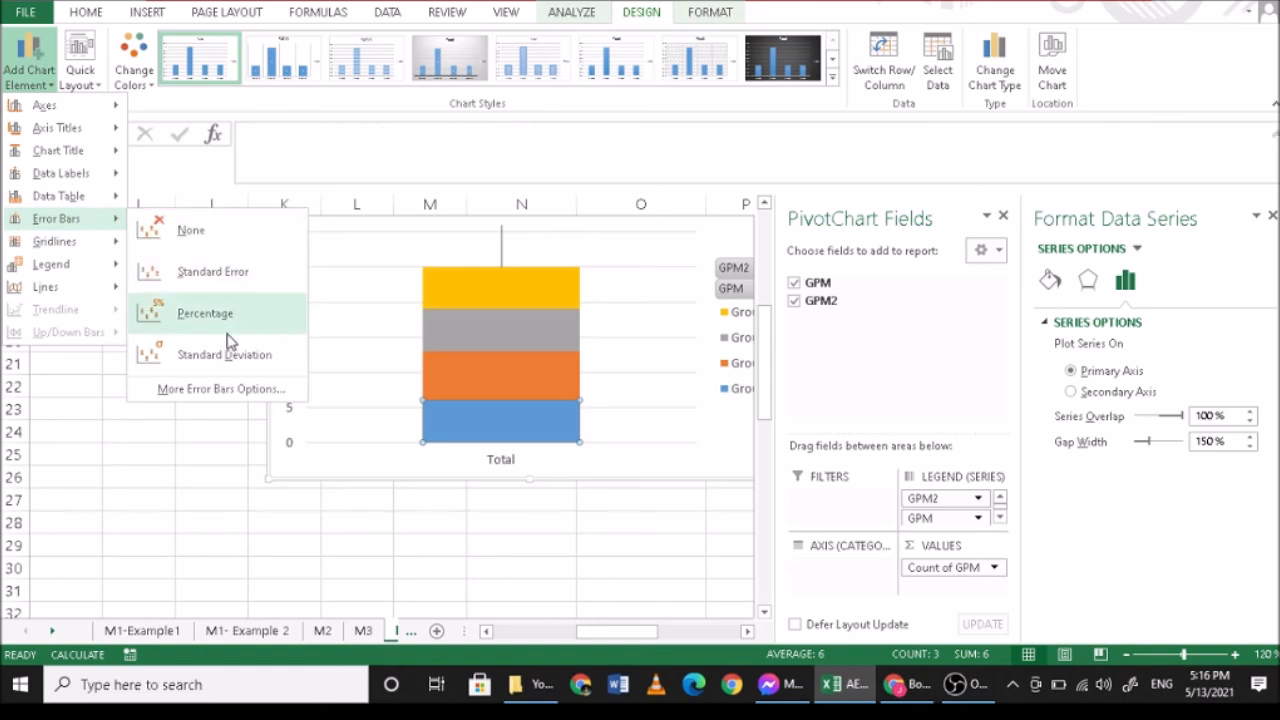
click(210, 390)
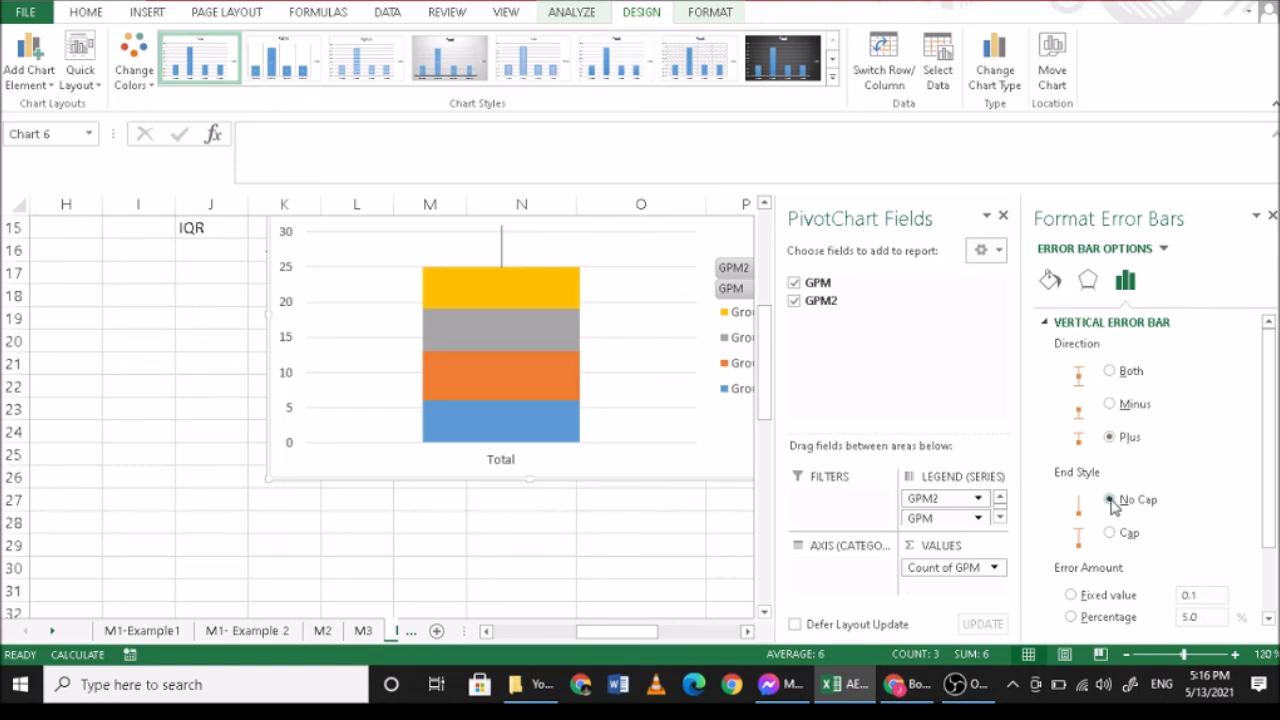
scroll(1113, 507, down, 1)
click(1071, 572)
text(100)
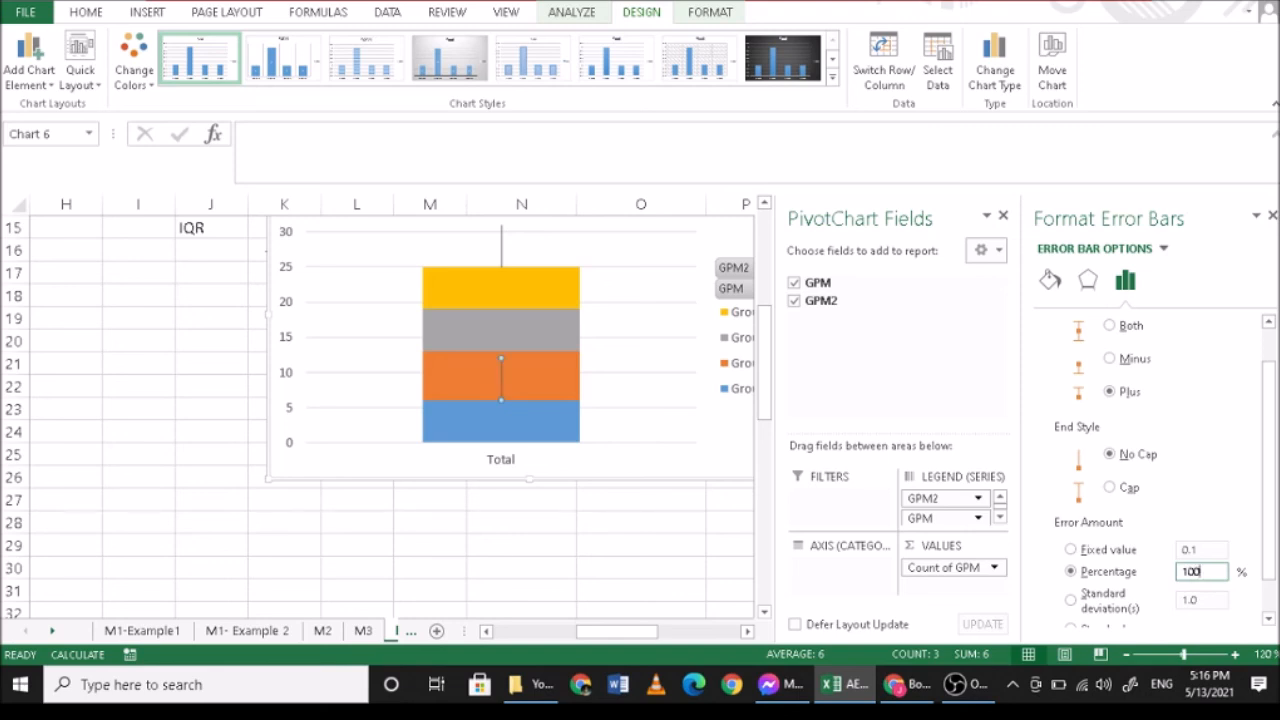
click(1116, 364)
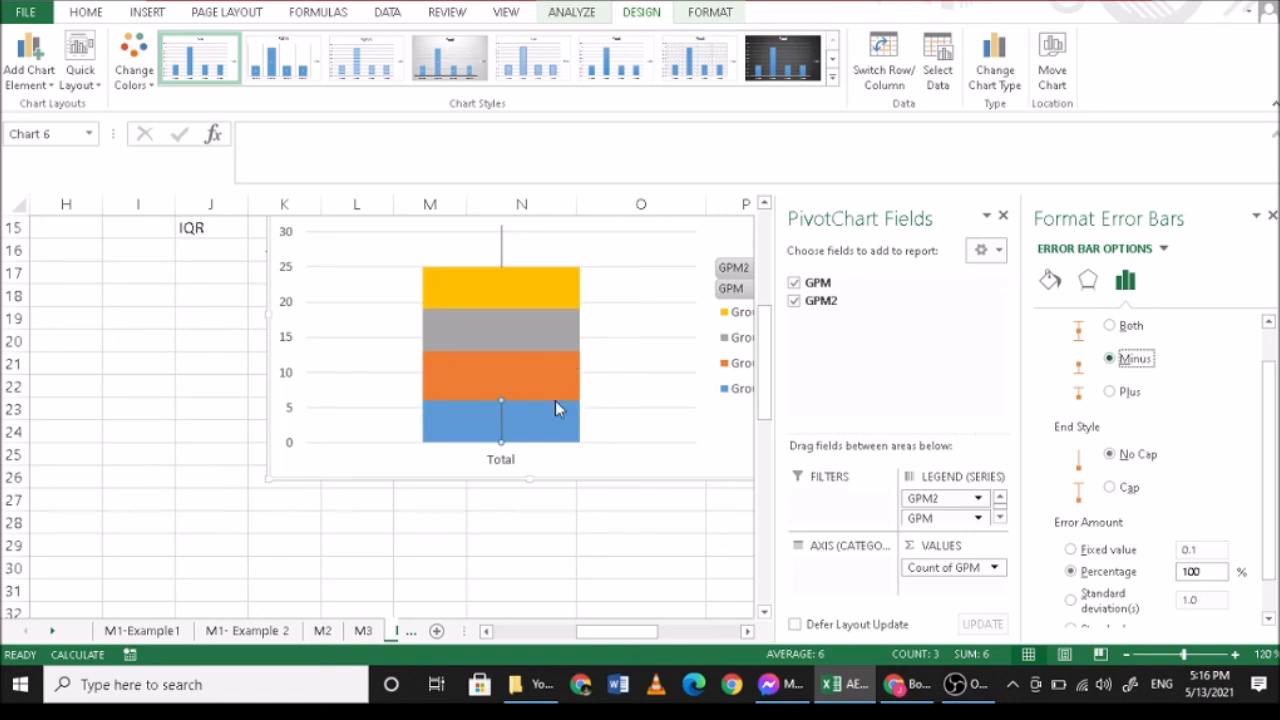
- Switch the end style of the Group1 error bars to Cap
scroll(554, 404, down, 1)
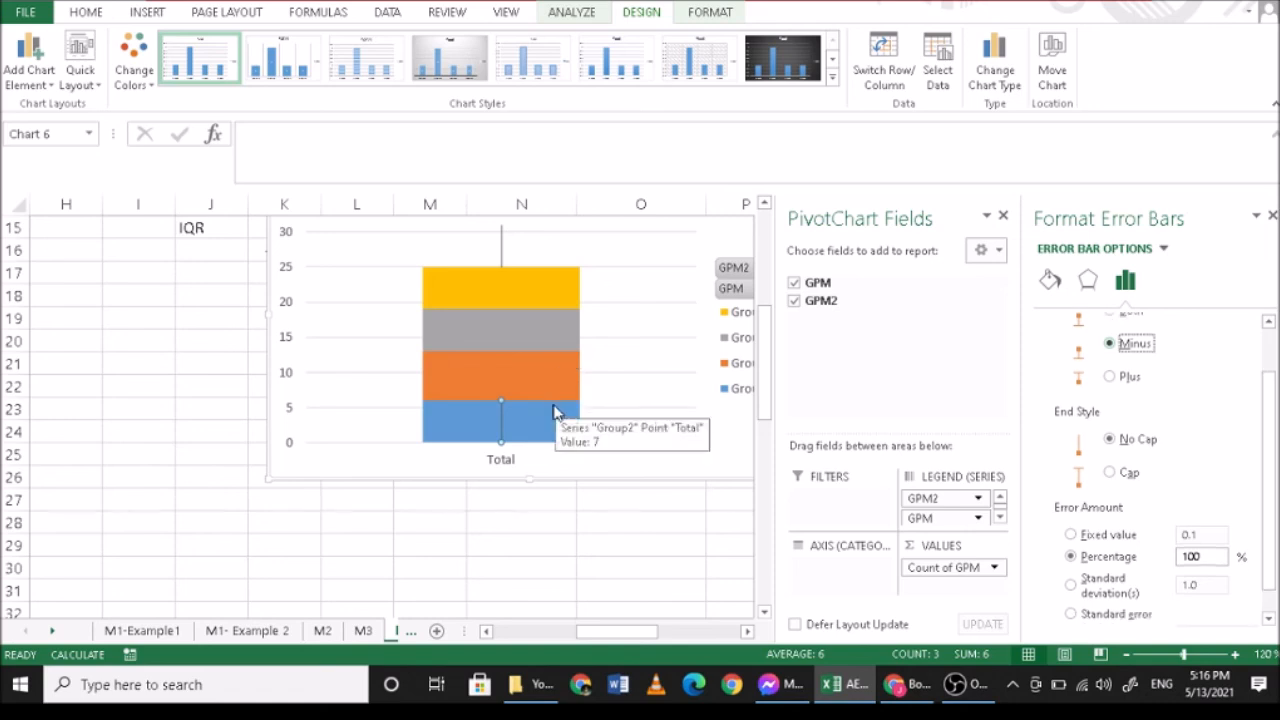
scroll(1124, 456, down, 1)
click(1122, 462)
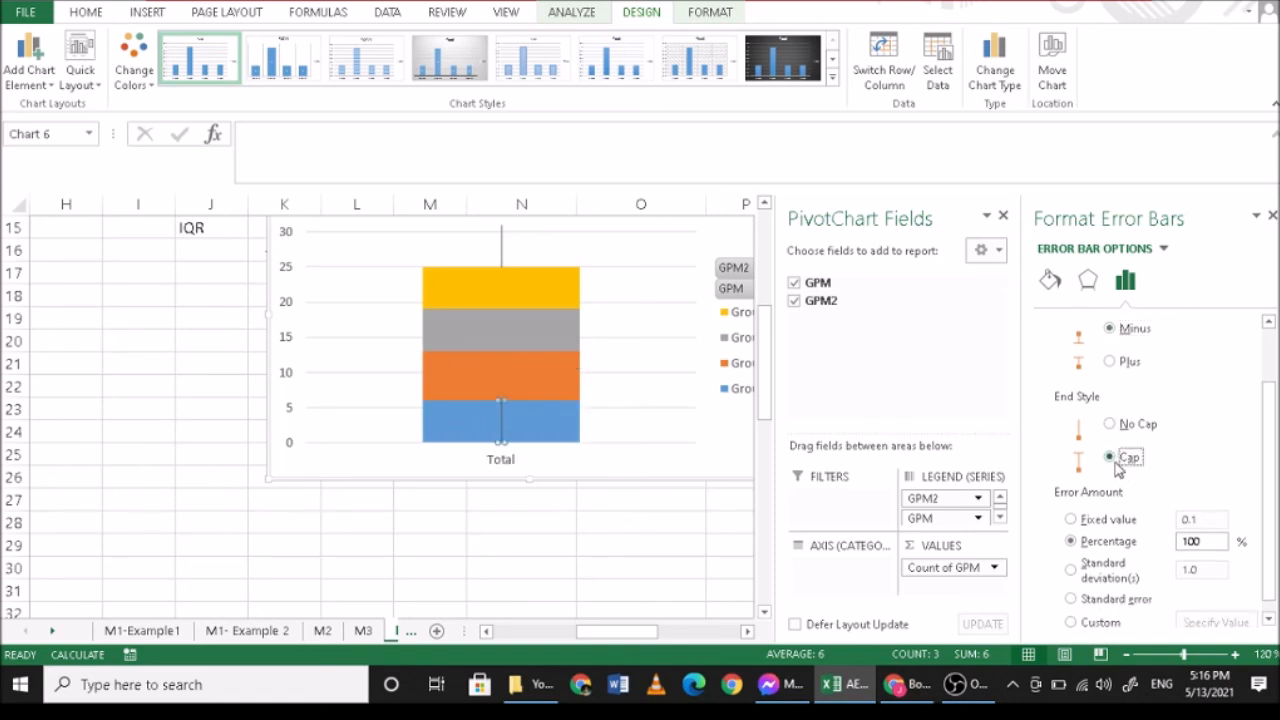
- Remove the fill and border line from the Group1 series so only its whisker shows
click(540, 434)
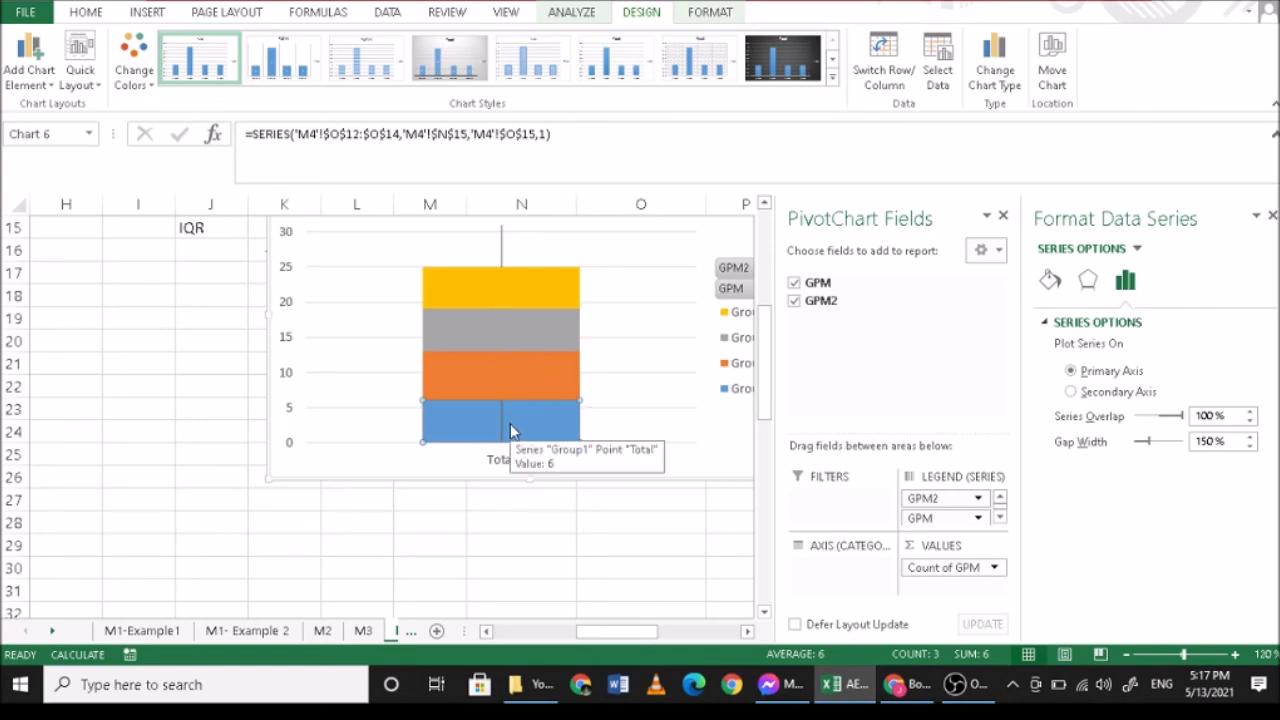
click(1089, 282)
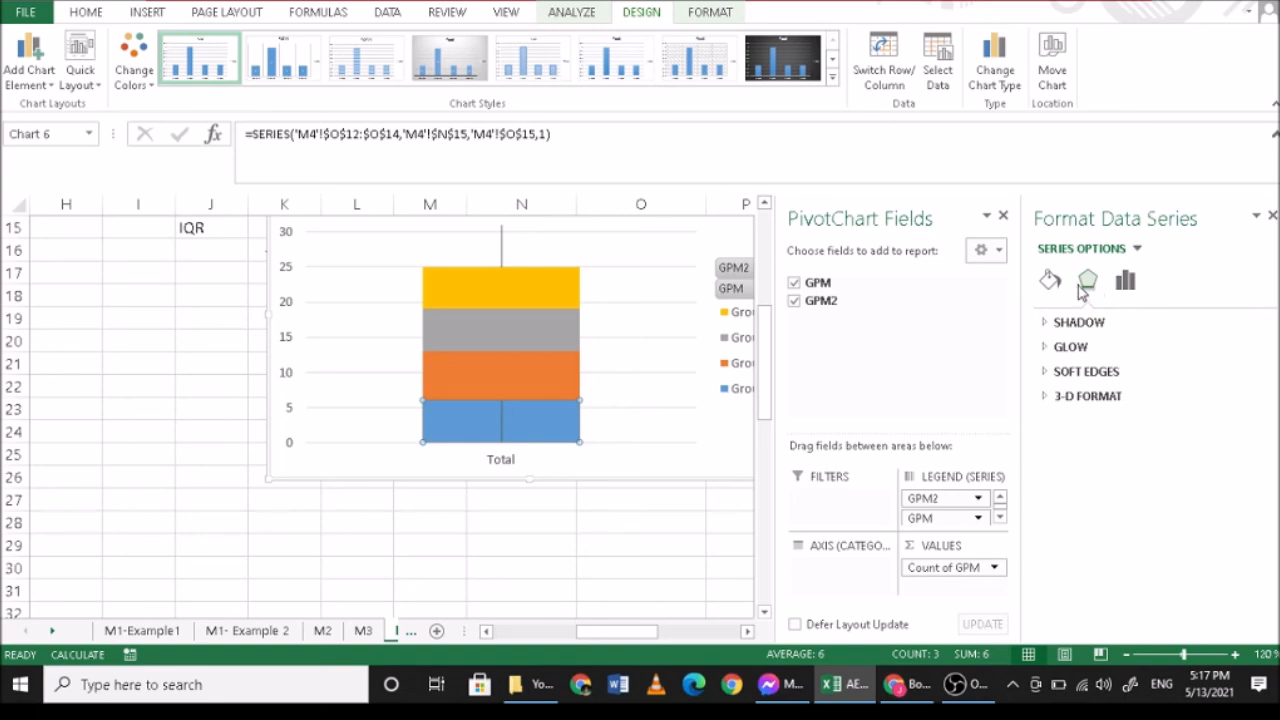
click(1050, 281)
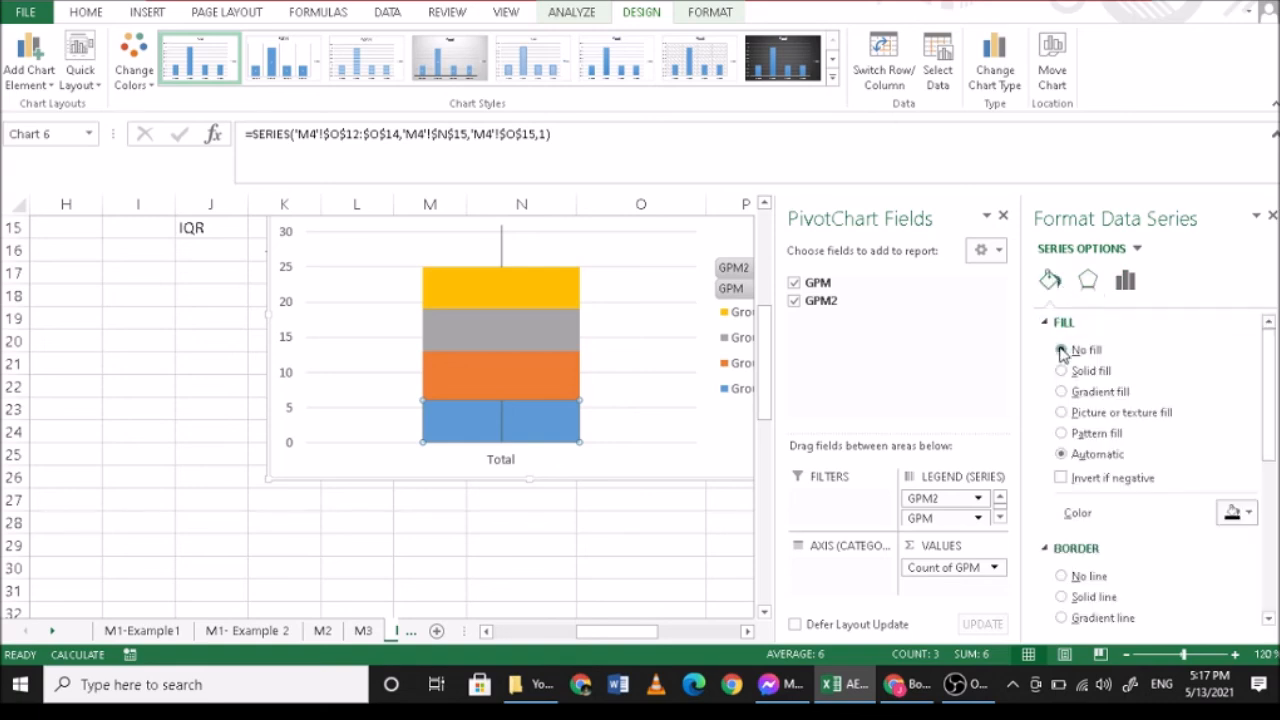
click(1062, 350)
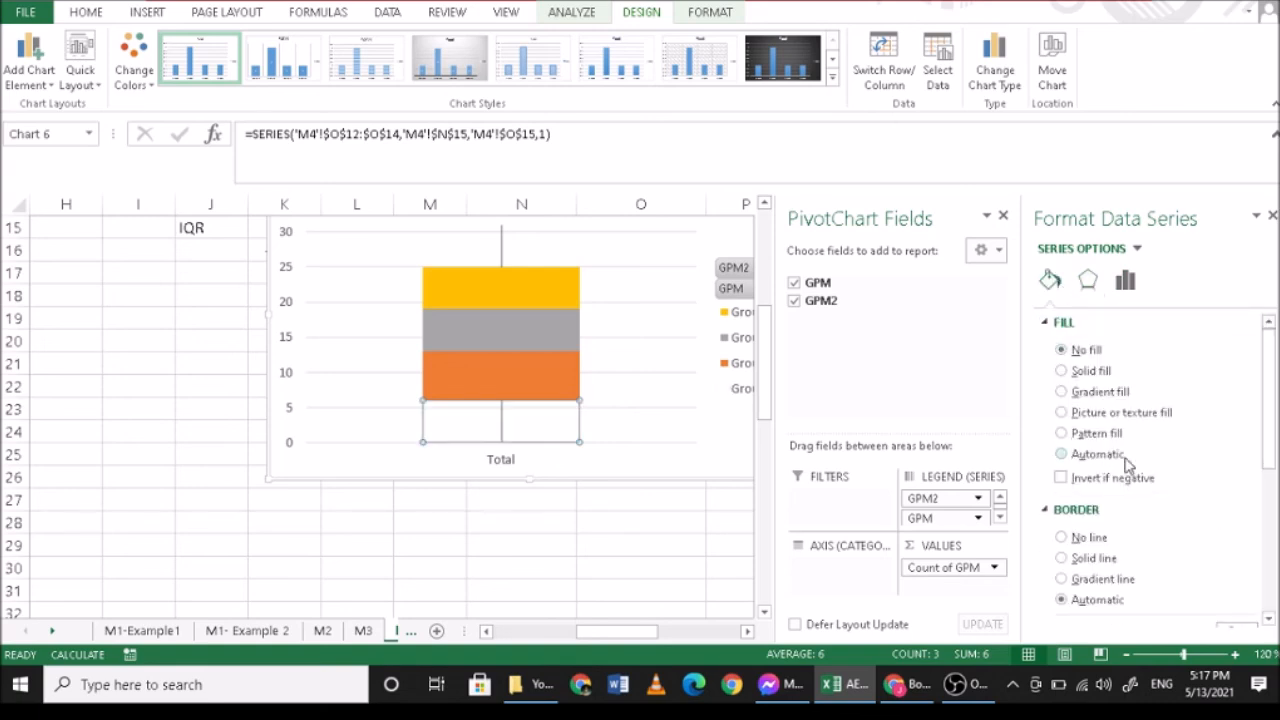
click(1062, 538)
click(538, 436)
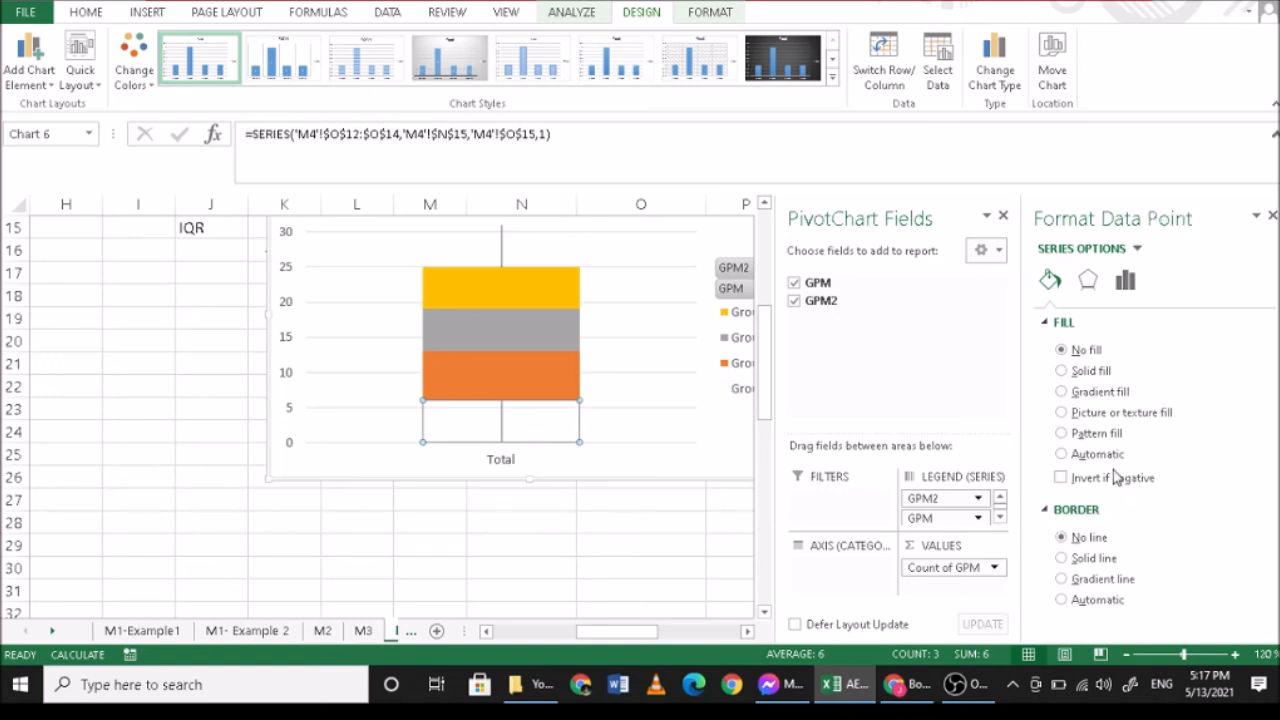
- Give the Group4 series a solid fill in the lightest blue theme color
click(511, 287)
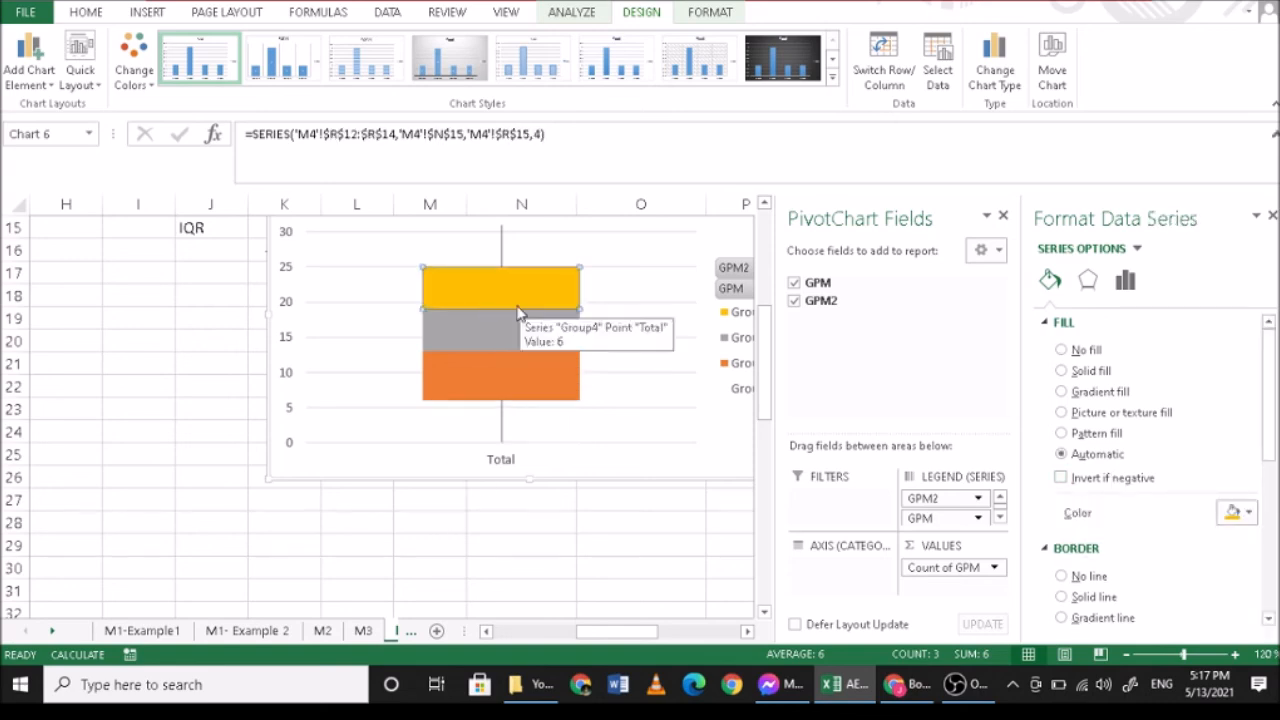
click(1062, 373)
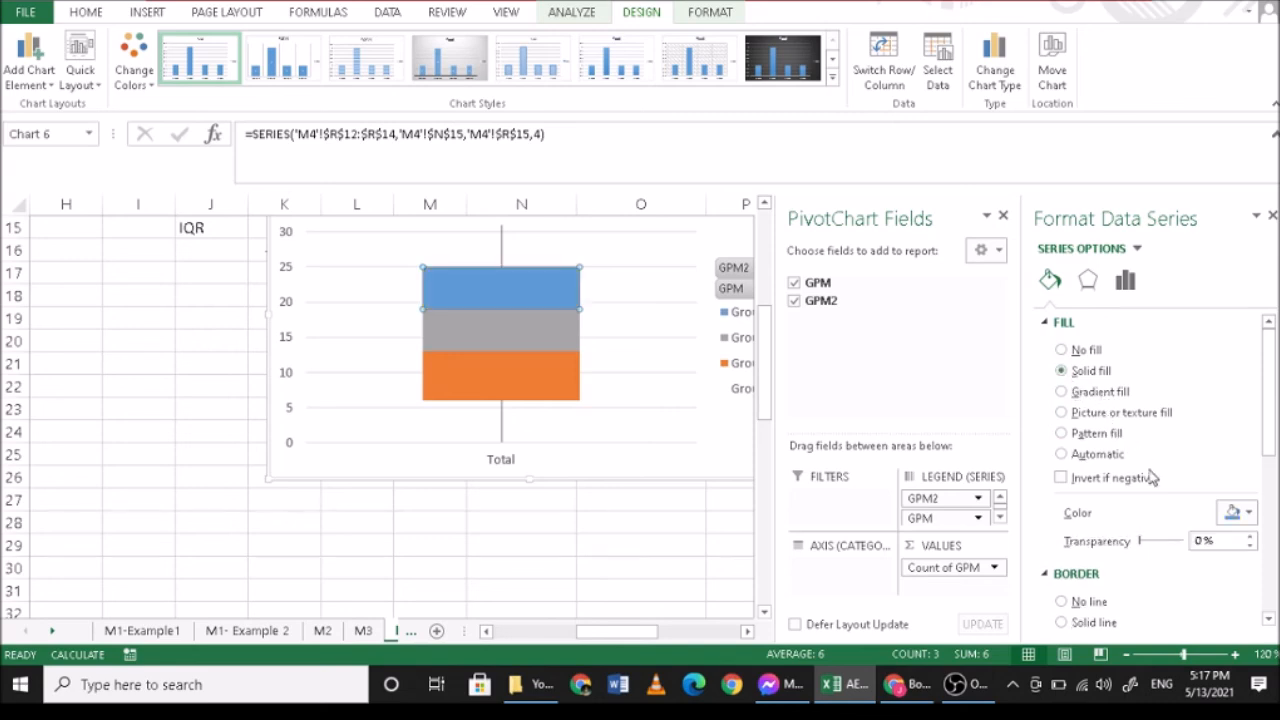
click(1246, 512)
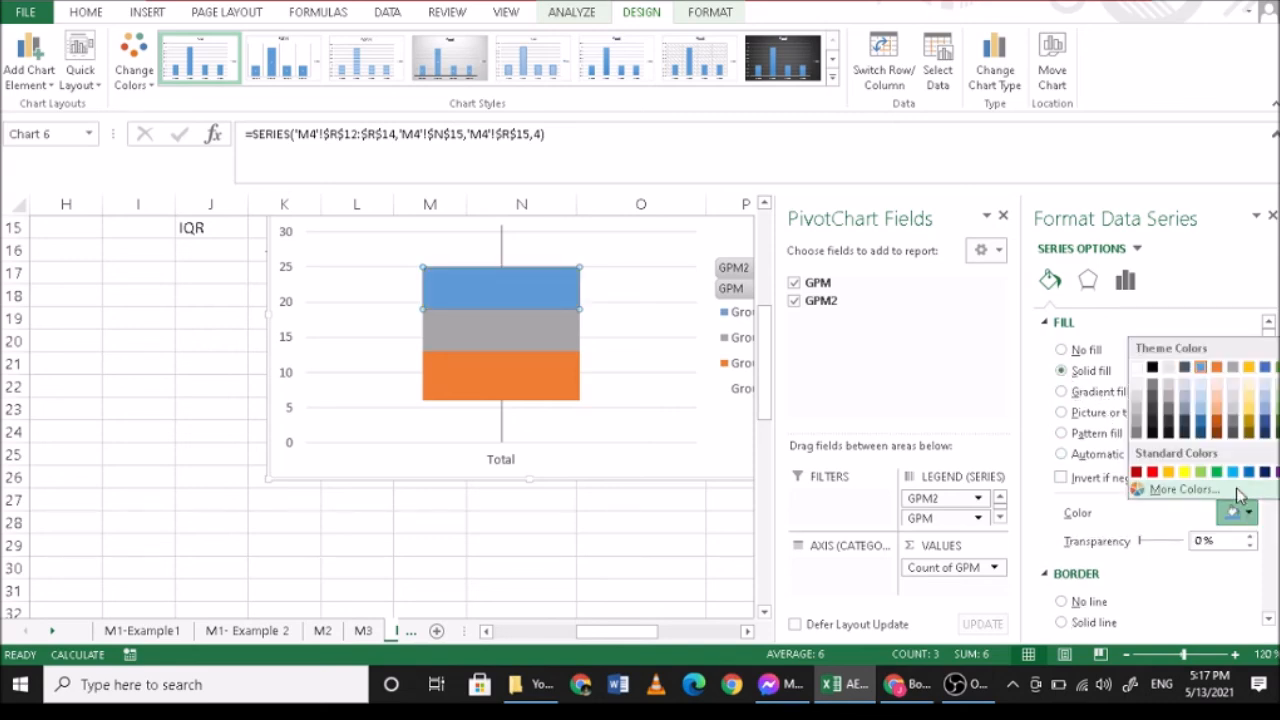
click(1200, 386)
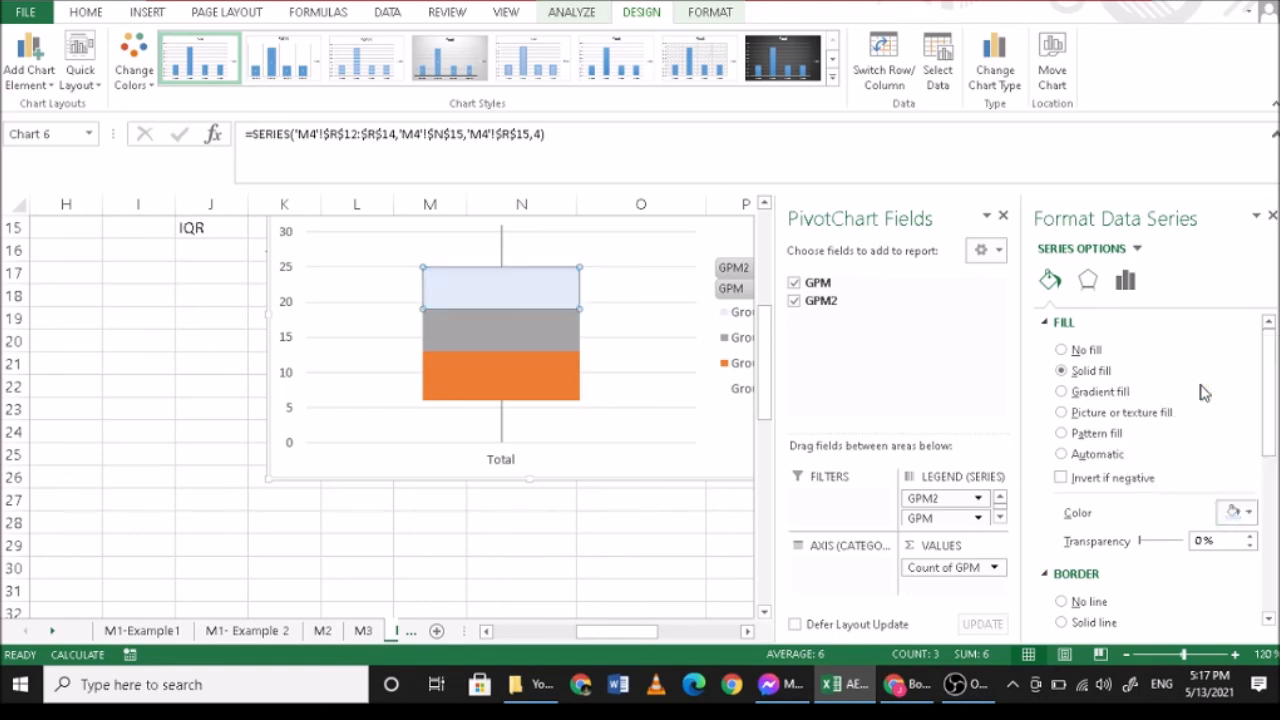
- Give the Group3 series a solid fill in the lightest blue theme color, matching the box segment above it
click(544, 328)
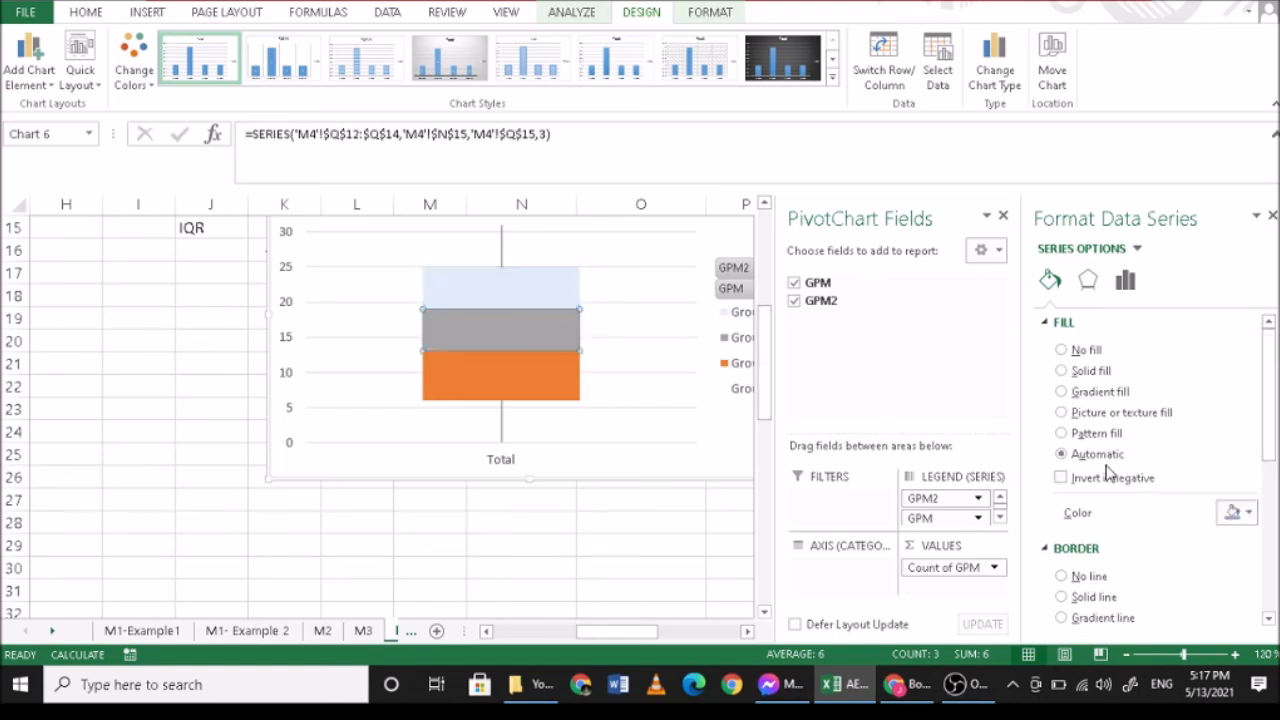
click(1240, 510)
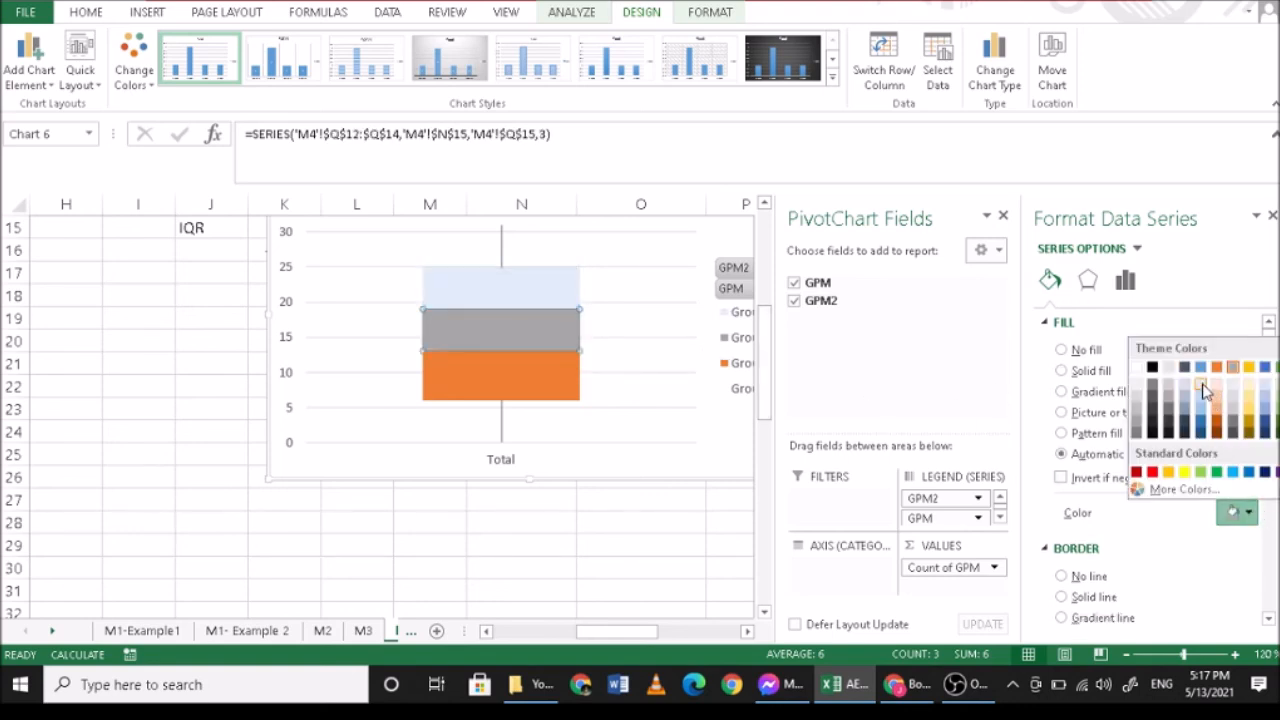
click(1204, 390)
- Fill the orange Group2 series with the lightest gray theme color
click(533, 381)
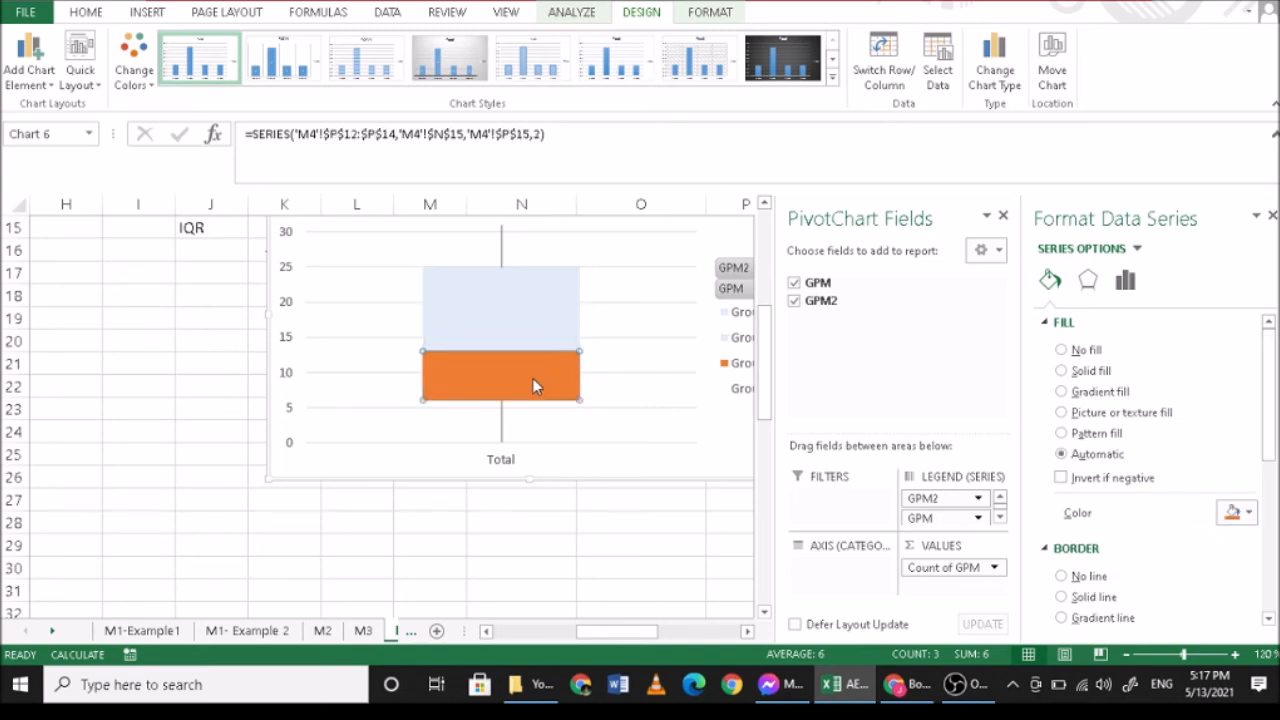
click(1250, 512)
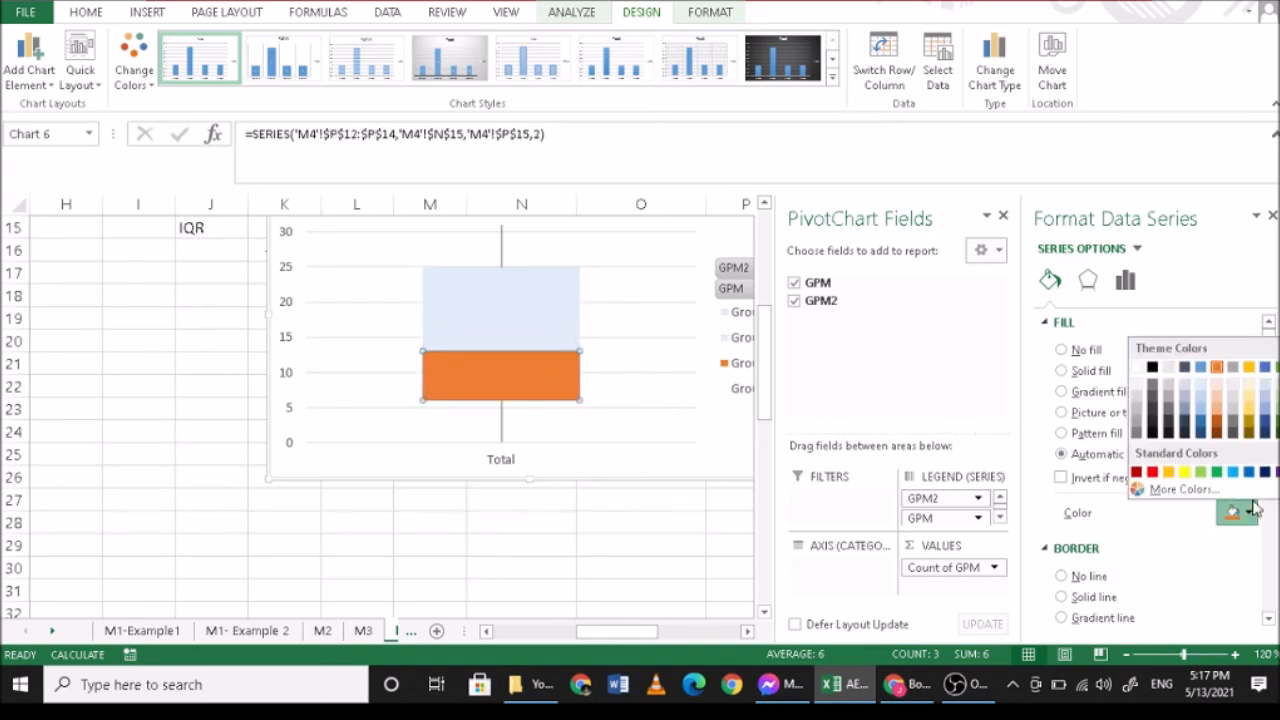
click(1233, 386)
- Add a solid border line around the light gray Group2 segment of the box plot
click(489, 368)
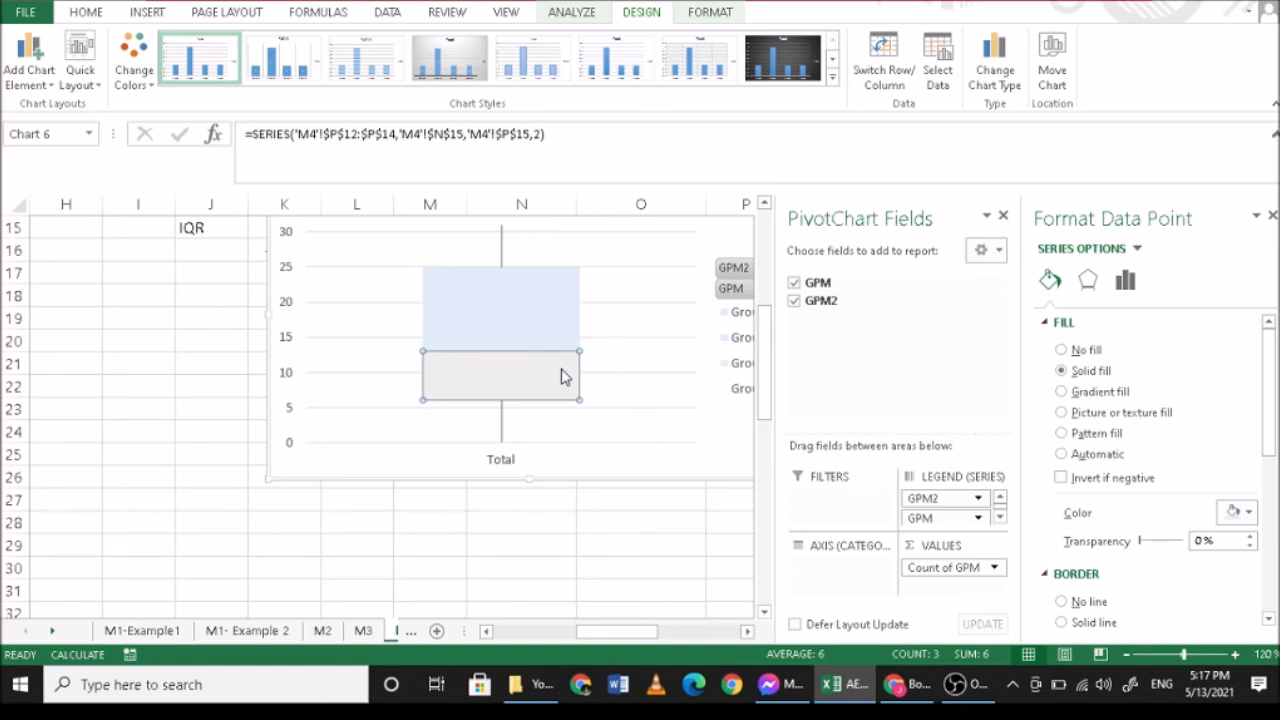
scroll(1072, 598, down, 1)
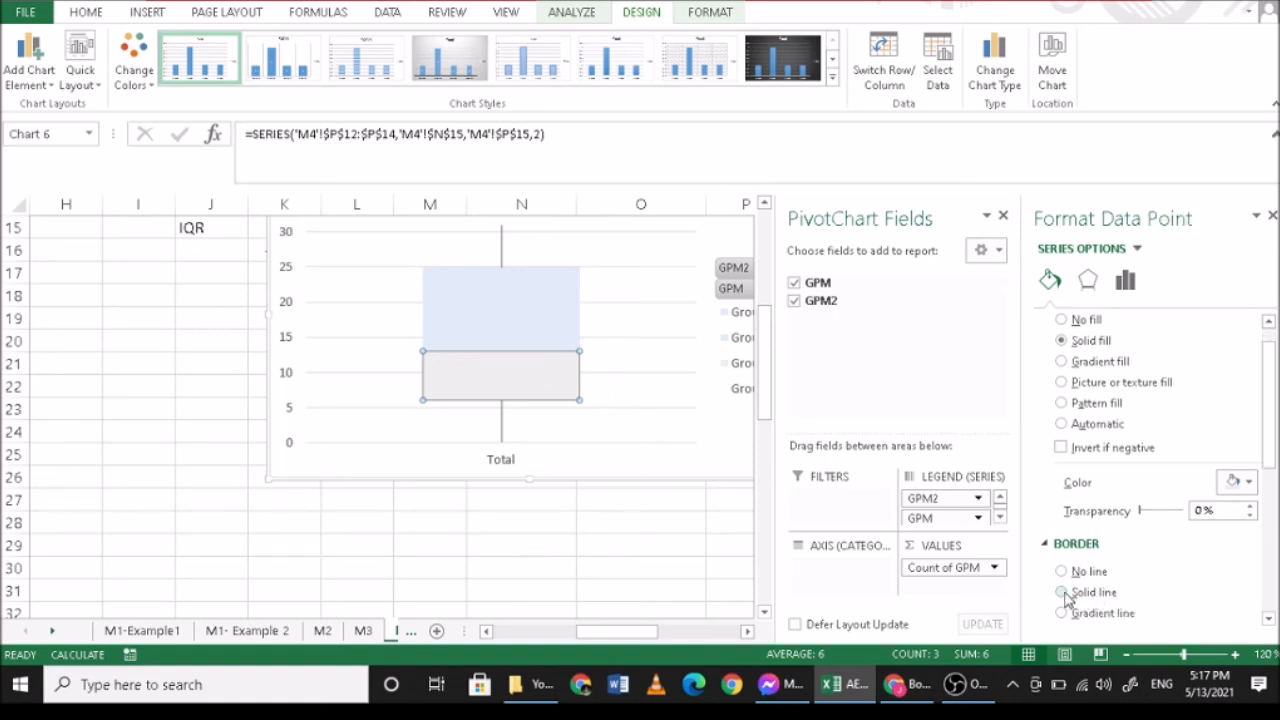
click(567, 348)
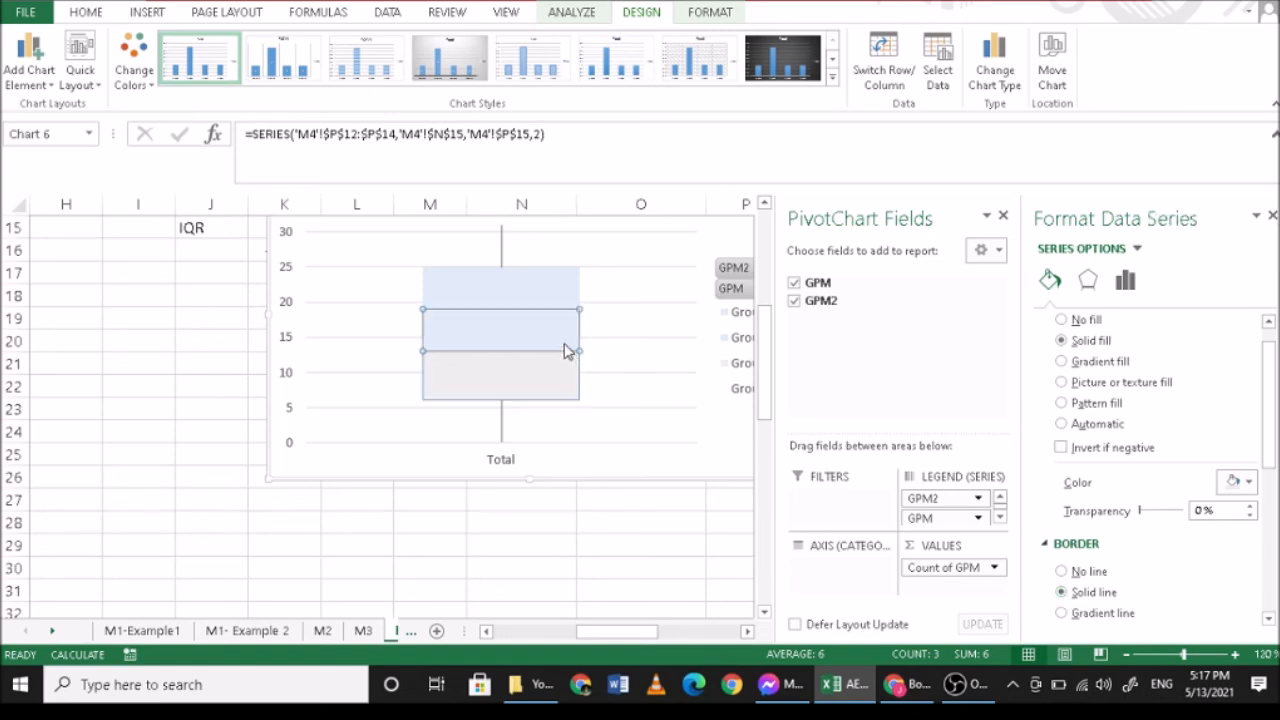
click(627, 354)
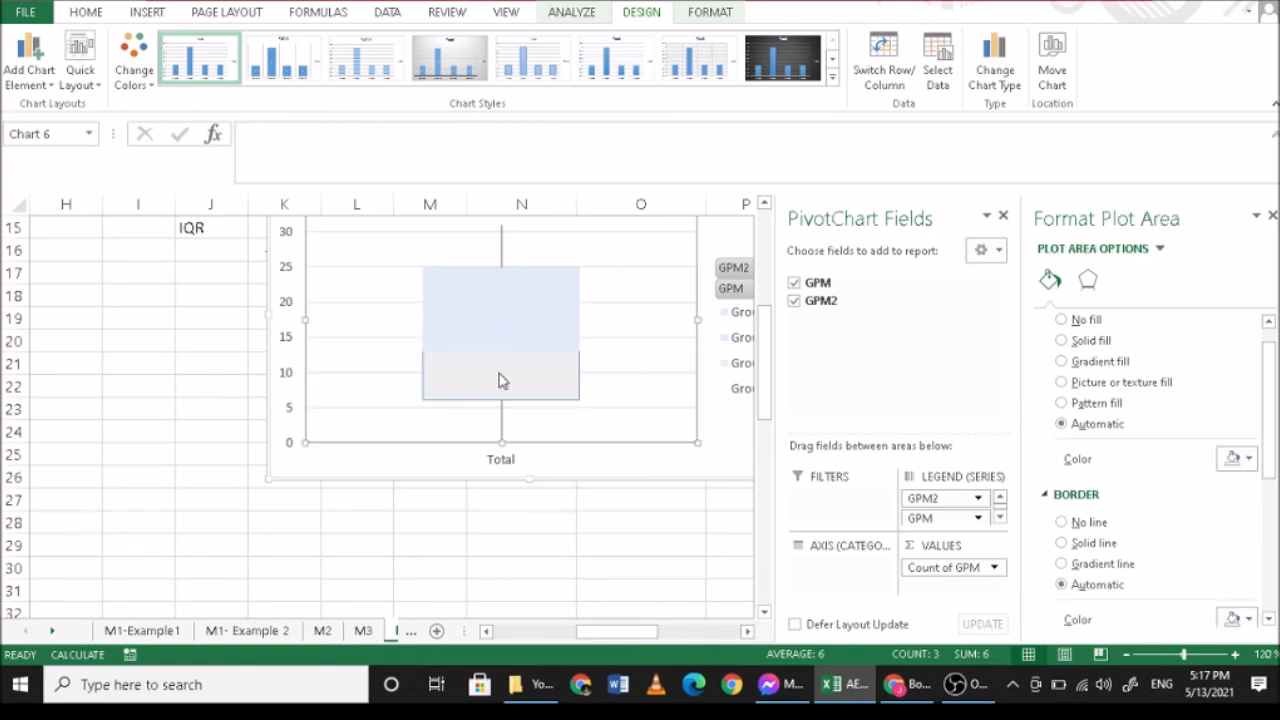
click(505, 347)
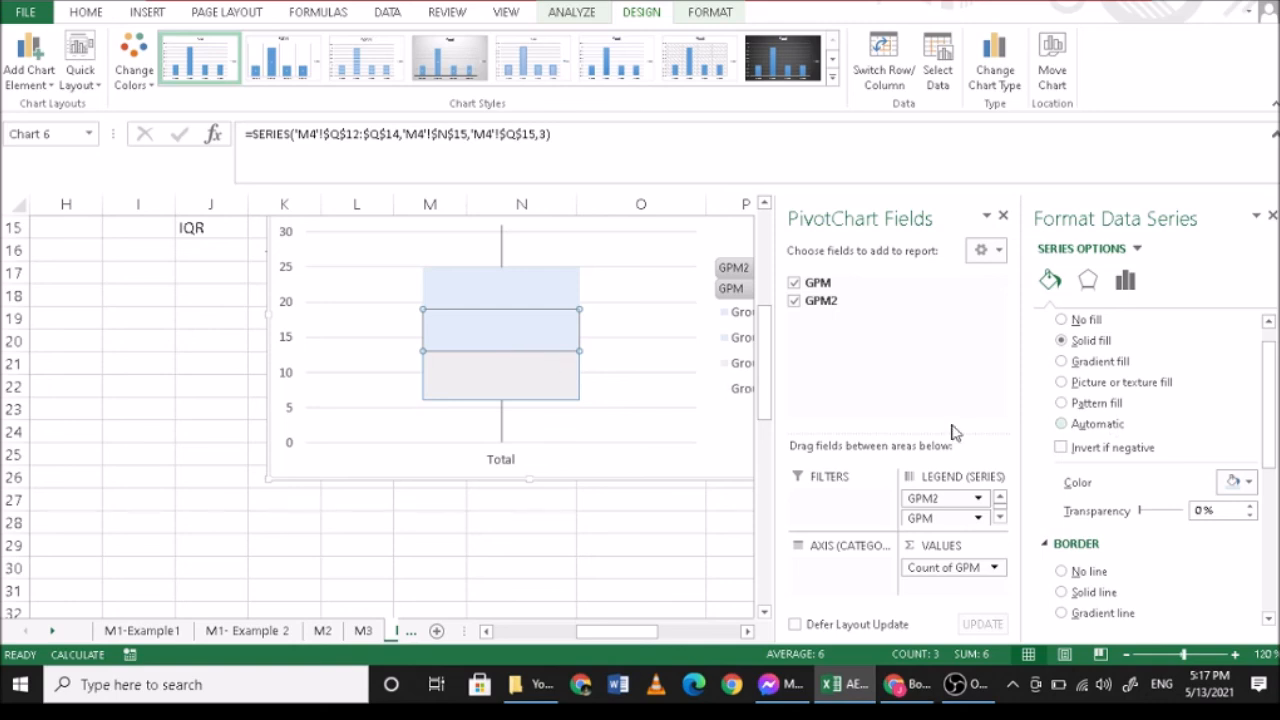
scroll(644, 388, up, 1)
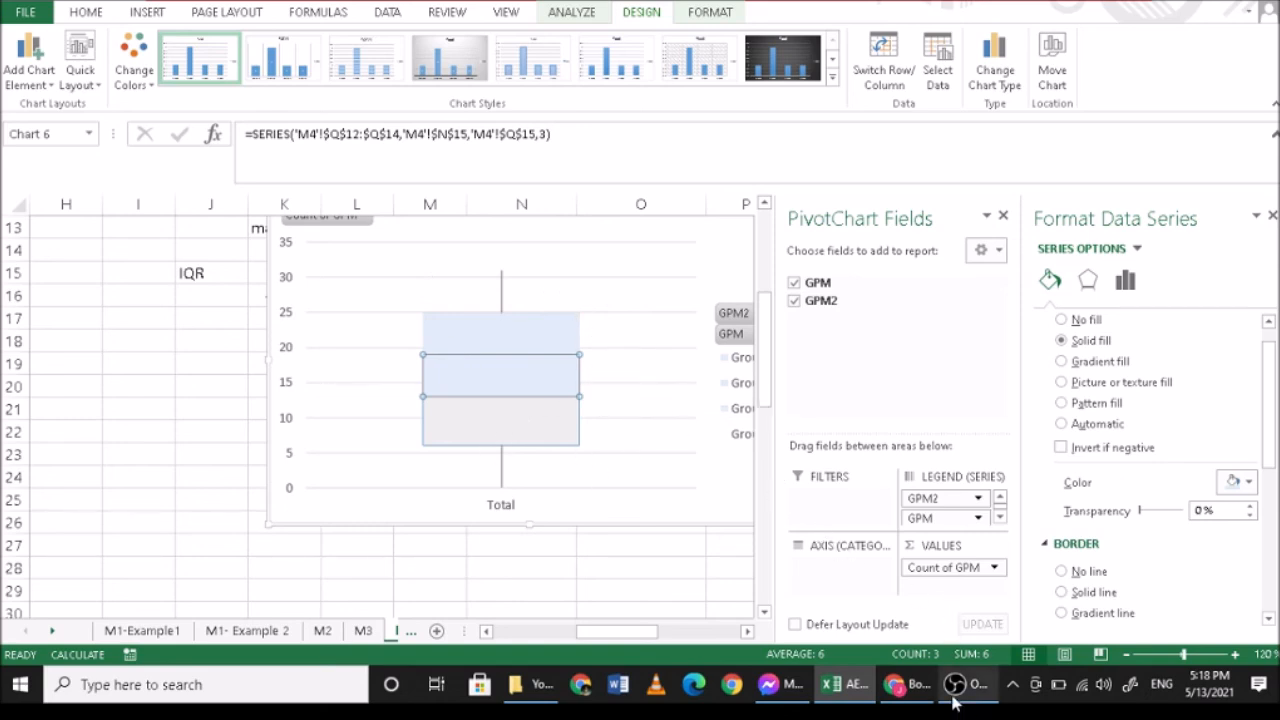
click(915, 690)
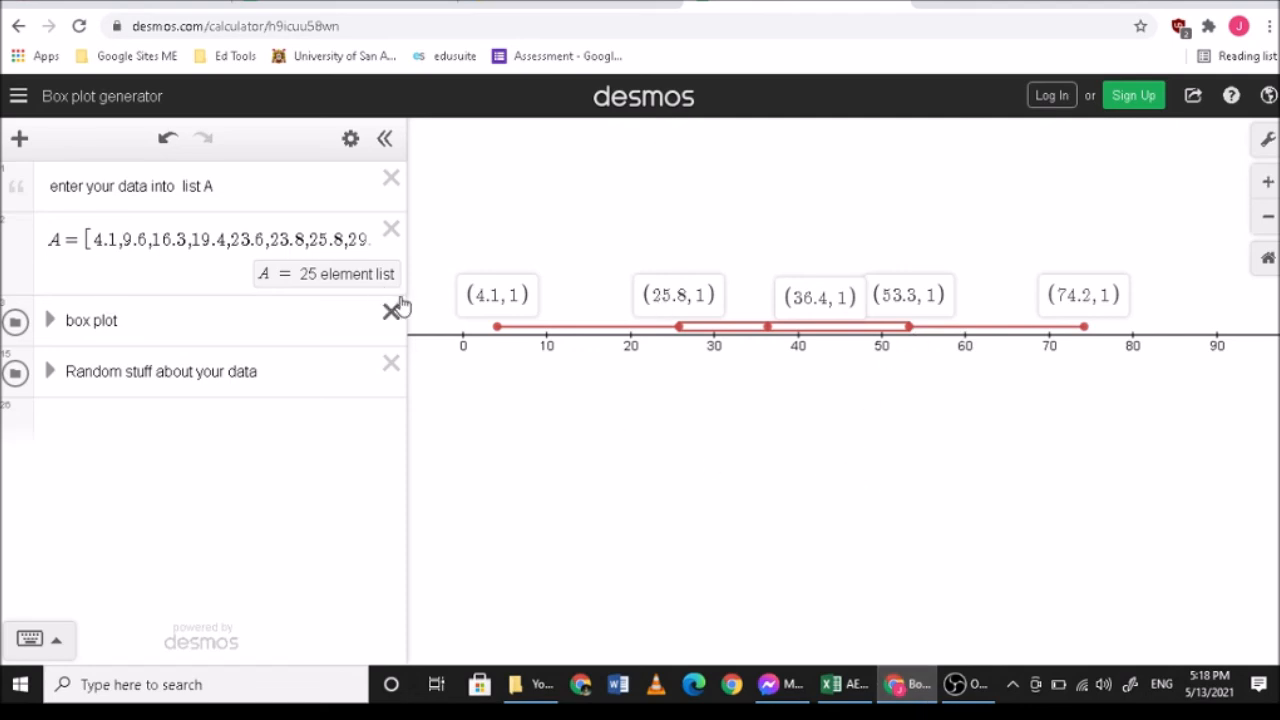
click(975, 700)
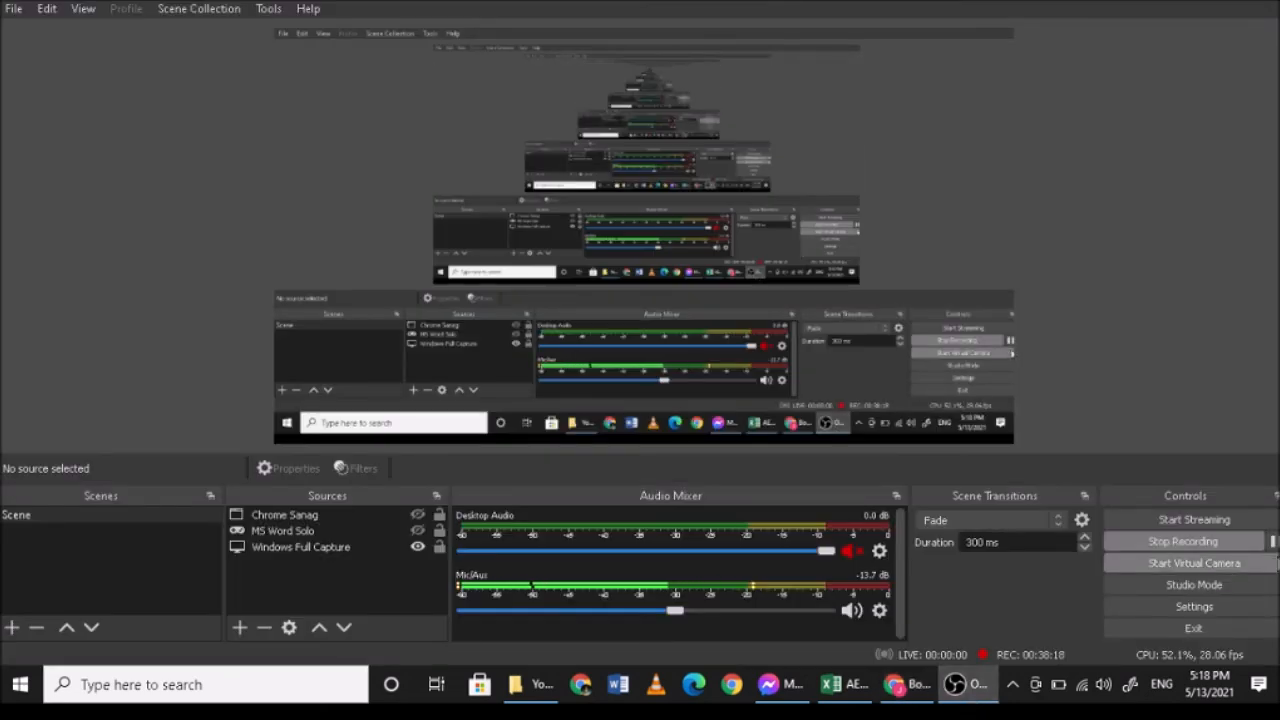